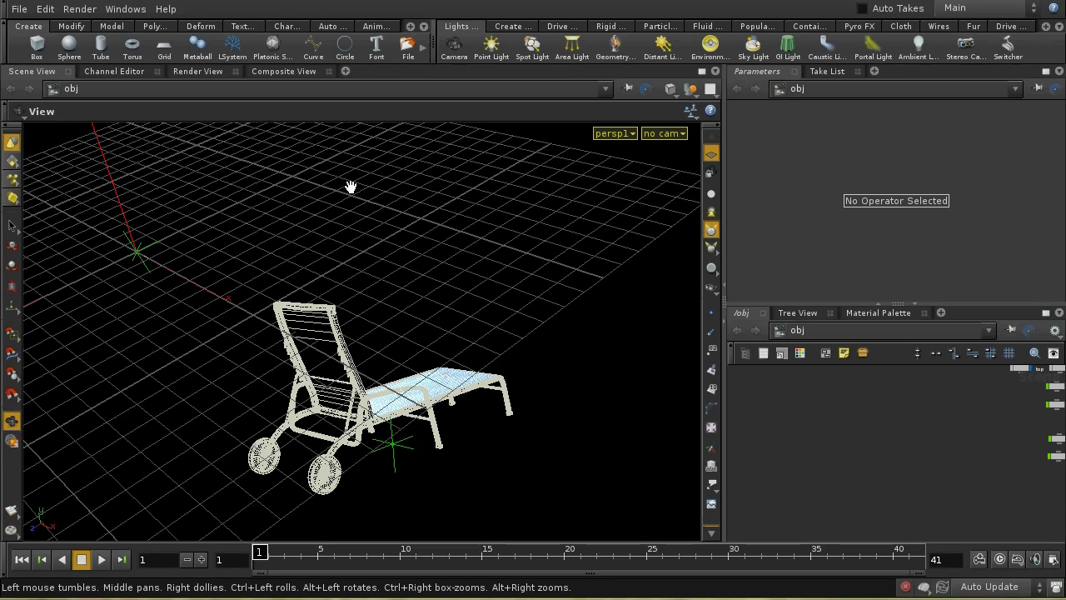
Step: Display the silent_beach_ippie_and_janine_jpg background image from the comp12 image network in the composite view
{"action": "left_click", "coordinate": [296, 72]}
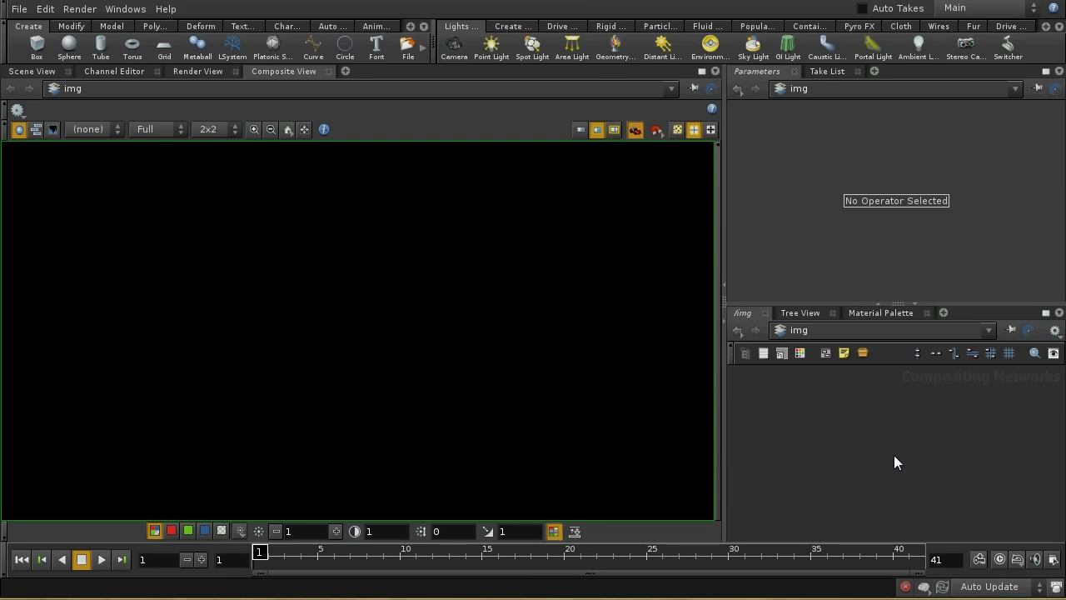
{"action": "left_click", "coordinate": [909, 480]}
{"action": "double_click", "coordinate": [909, 478]}
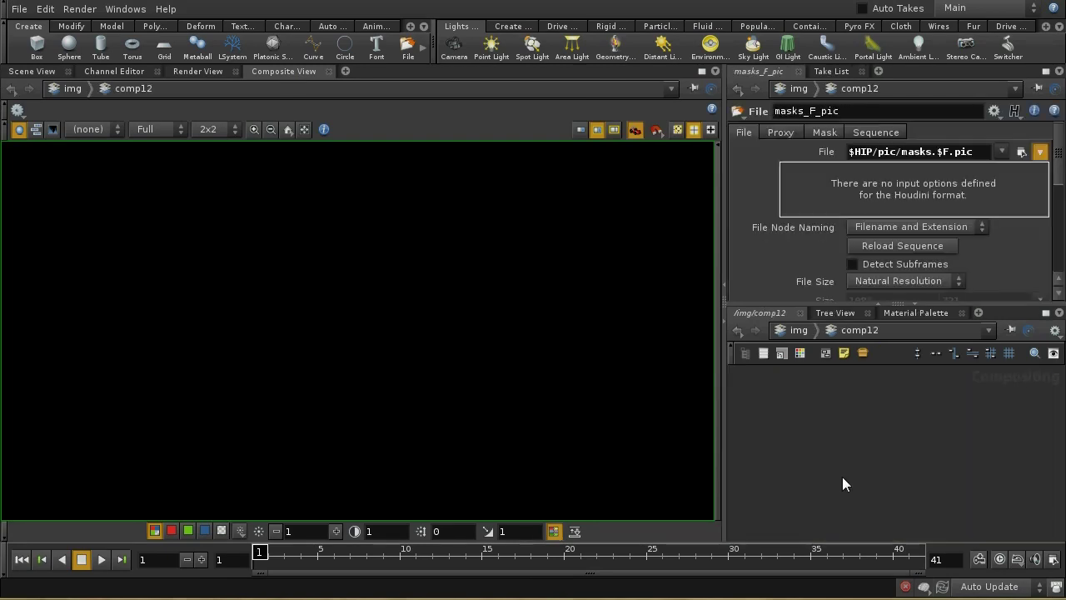
{"action": "scroll", "coordinate": [784, 454], "scroll_direction": "up", "scroll_amount": 3}
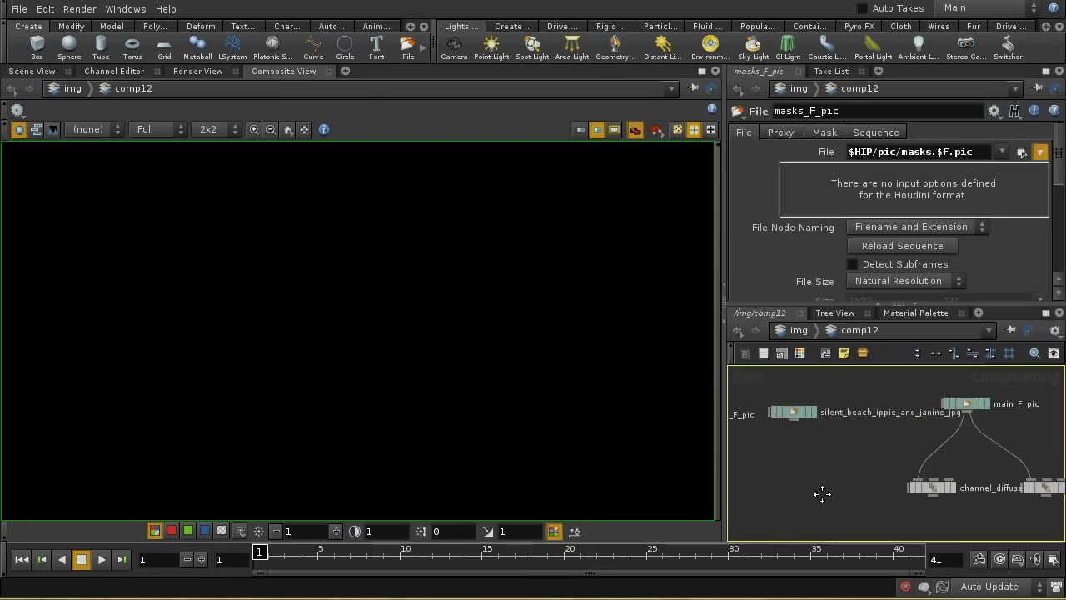
{"action": "left_click", "coordinate": [836, 479]}
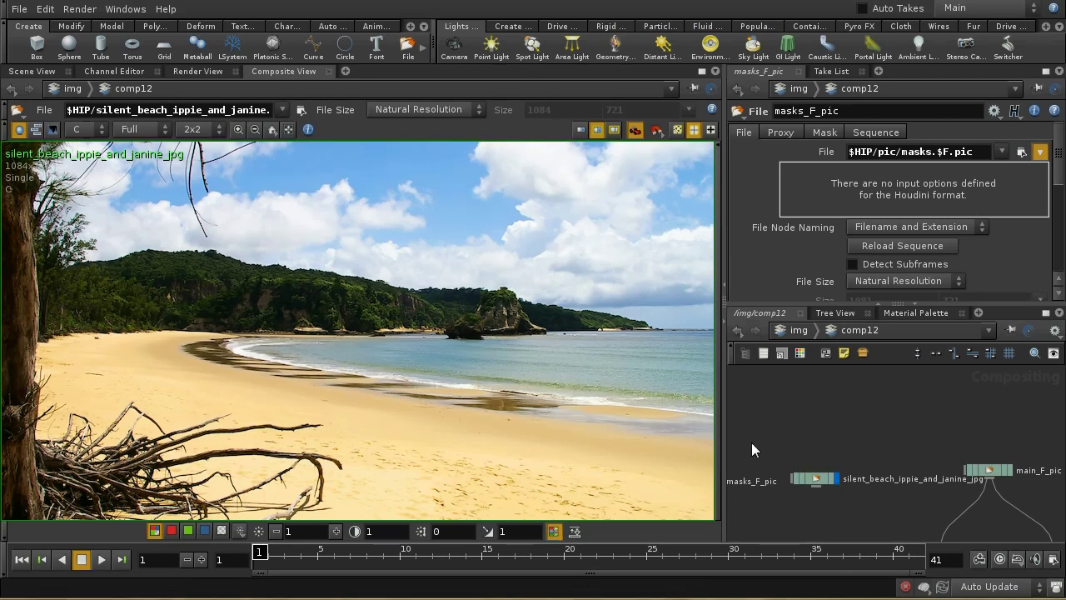
Step: Return to the 3D scene view and add a Mantra render node to the out network
{"action": "left_click", "coordinate": [32, 71]}
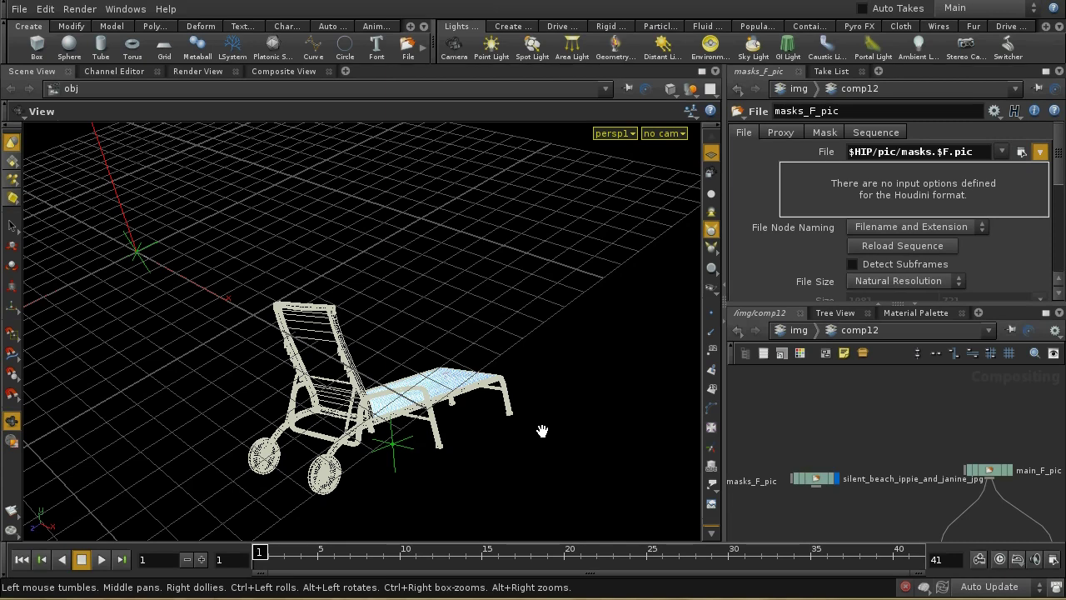
{"action": "left_click", "coordinate": [799, 331]}
{"action": "left_click", "coordinate": [848, 330]}
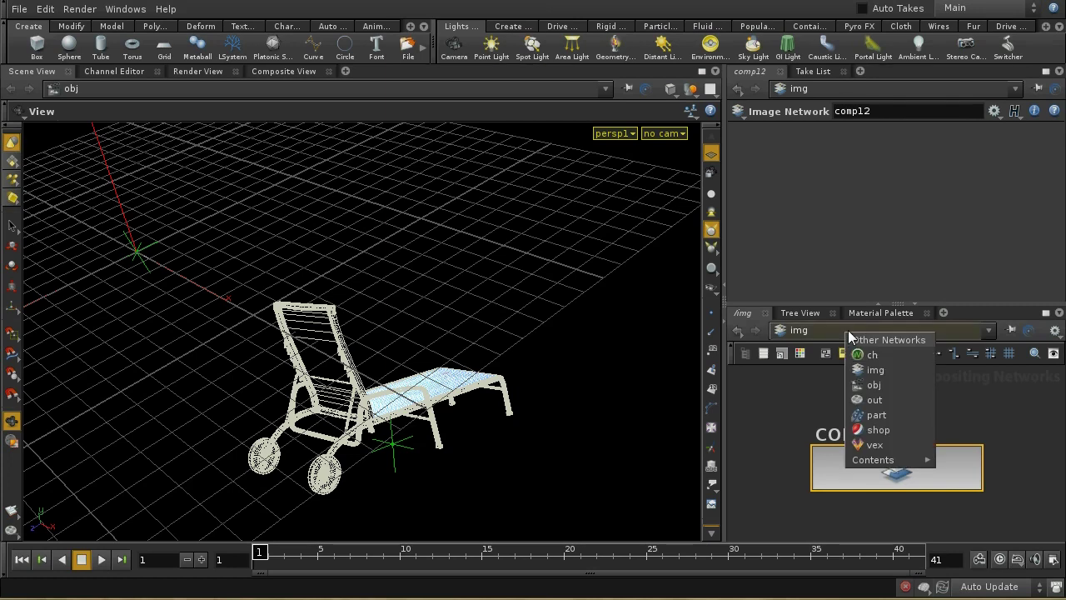
{"action": "left_click", "coordinate": [905, 399]}
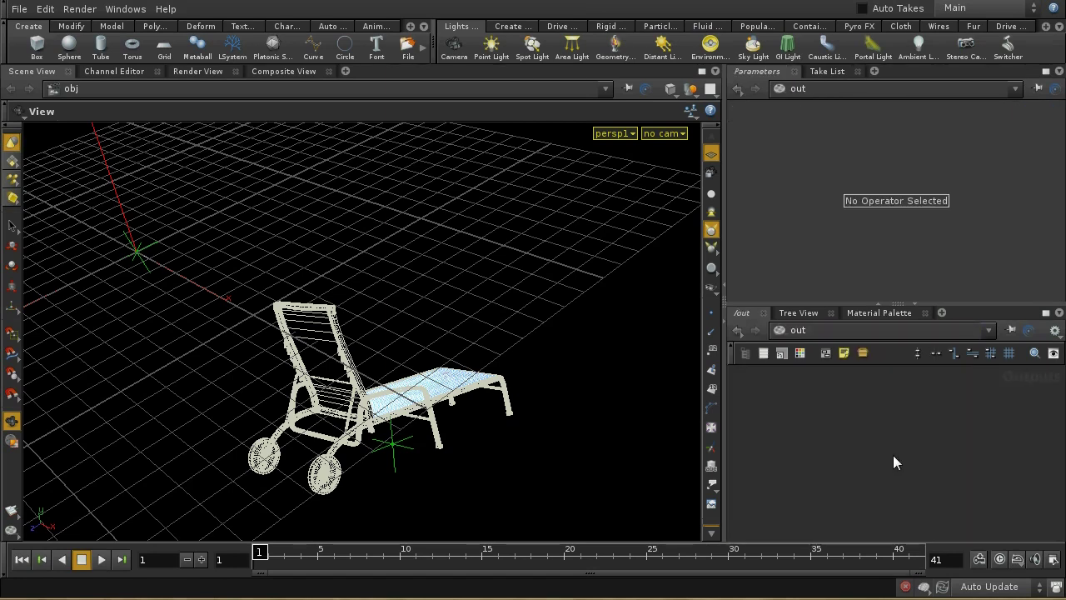
{"action": "key", "text": "Tab"}
{"action": "type", "text": "Mantra"}
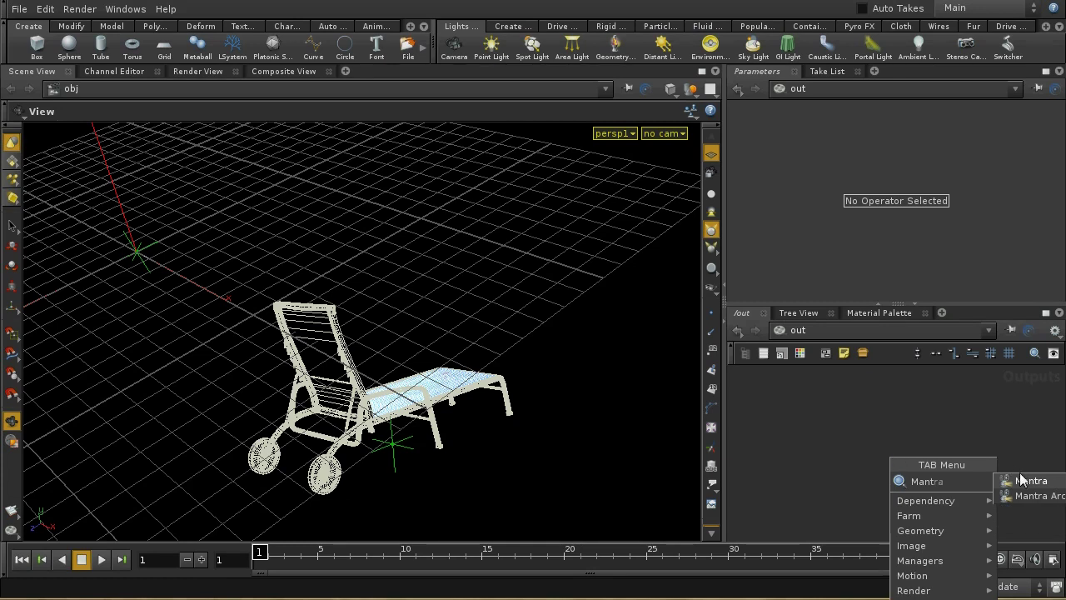
{"action": "left_click", "coordinate": [1024, 481]}
{"action": "left_click", "coordinate": [897, 460]}
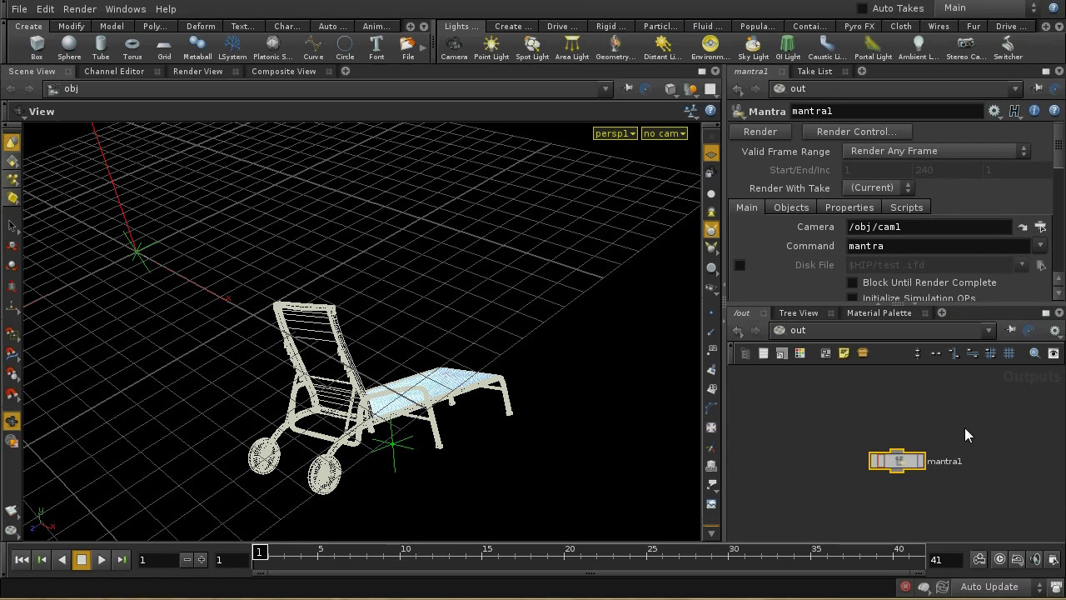
Step: Examine the parameters of each material in the /shop palette, from lounger_top through to chrome
{"action": "left_click", "coordinate": [858, 312]}
{"action": "left_click", "coordinate": [882, 400]}
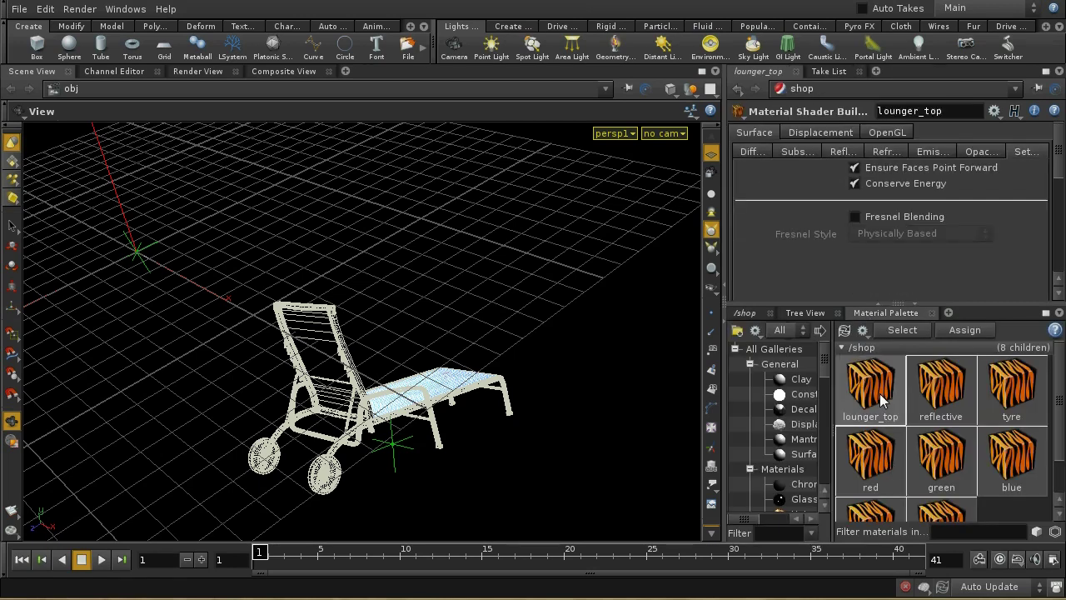
{"action": "left_click", "coordinate": [950, 389]}
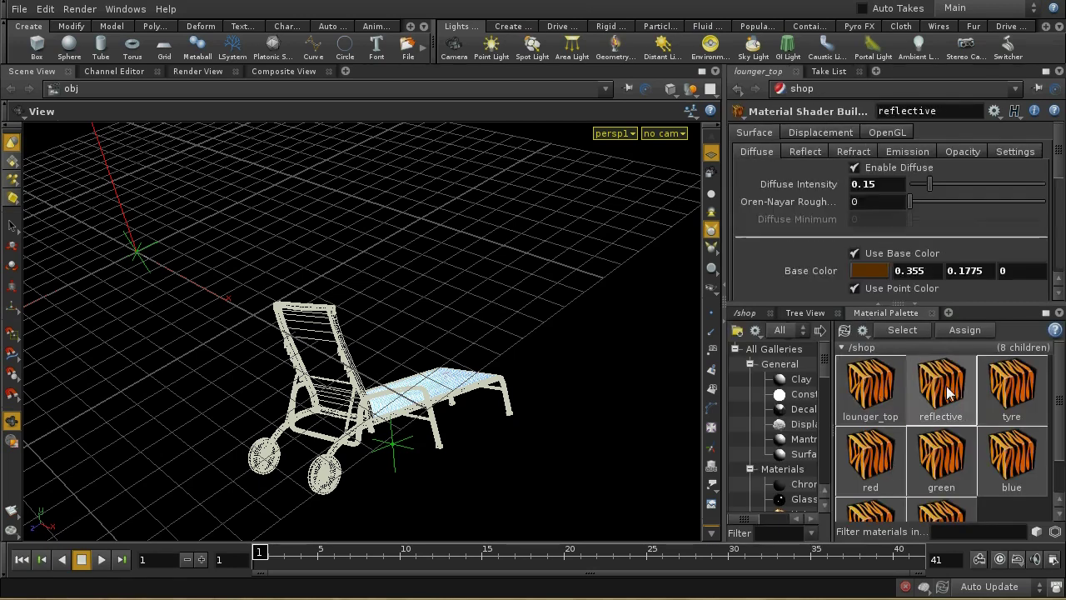
{"action": "left_click", "coordinate": [1016, 400]}
{"action": "left_click", "coordinate": [885, 454]}
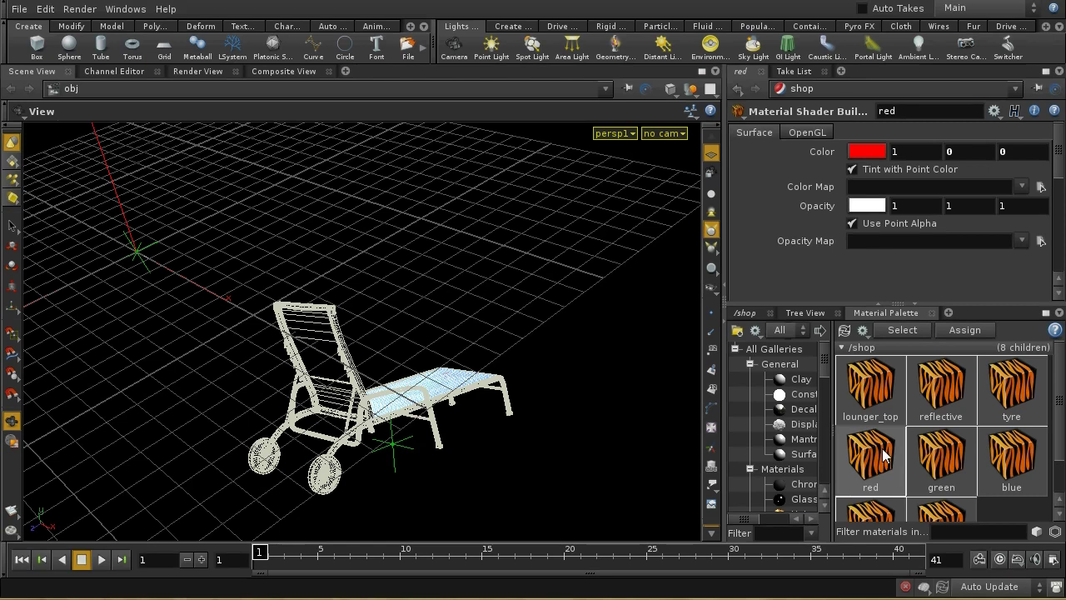
{"action": "left_click", "coordinate": [958, 463]}
{"action": "left_click", "coordinate": [1004, 473]}
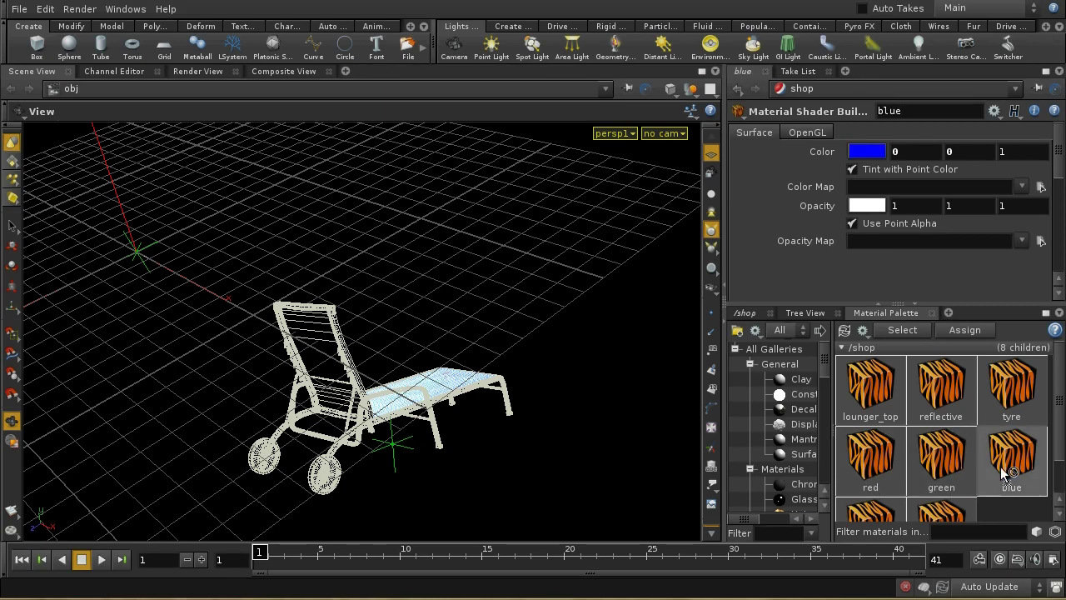
{"action": "left_click", "coordinate": [872, 518]}
{"action": "left_click", "coordinate": [938, 518]}
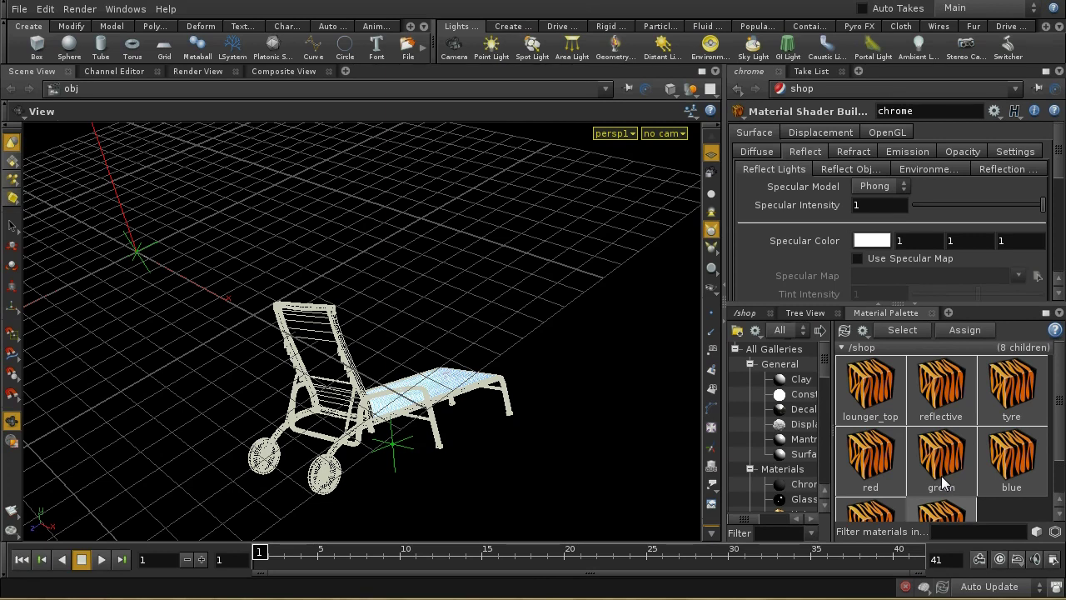
Step: Return to the out network and examine the main and object settings of the mantra1 node
{"action": "left_click", "coordinate": [745, 313]}
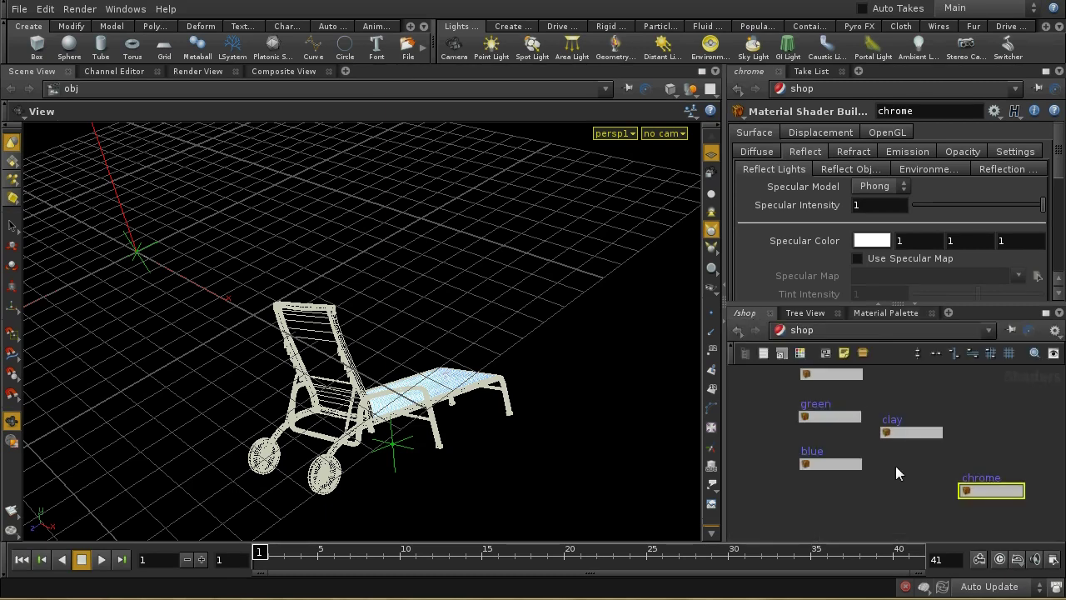
{"action": "left_click", "coordinate": [850, 334]}
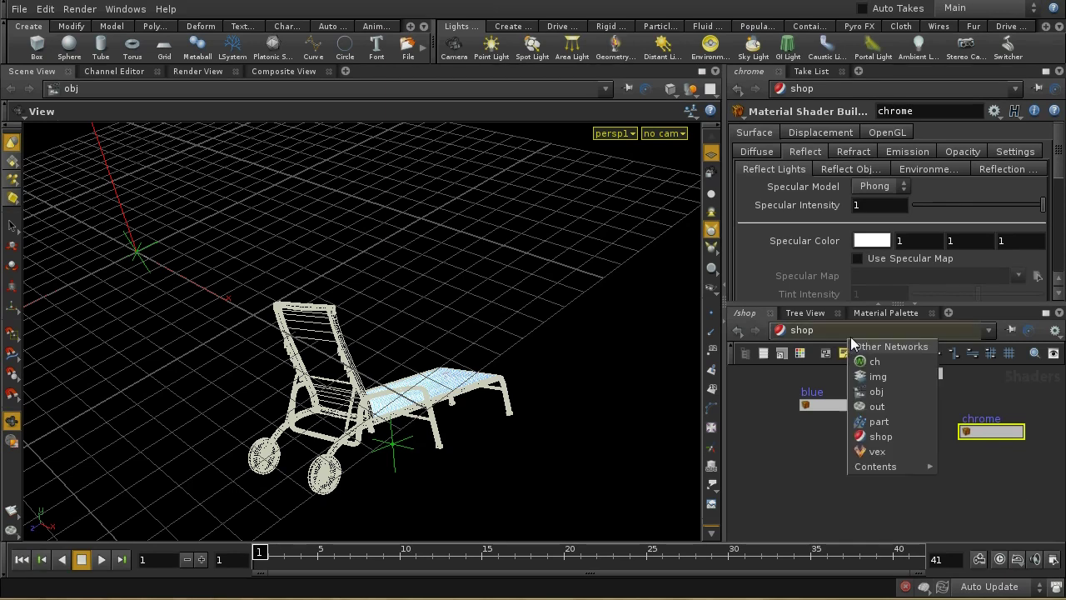
{"action": "left_click", "coordinate": [881, 393]}
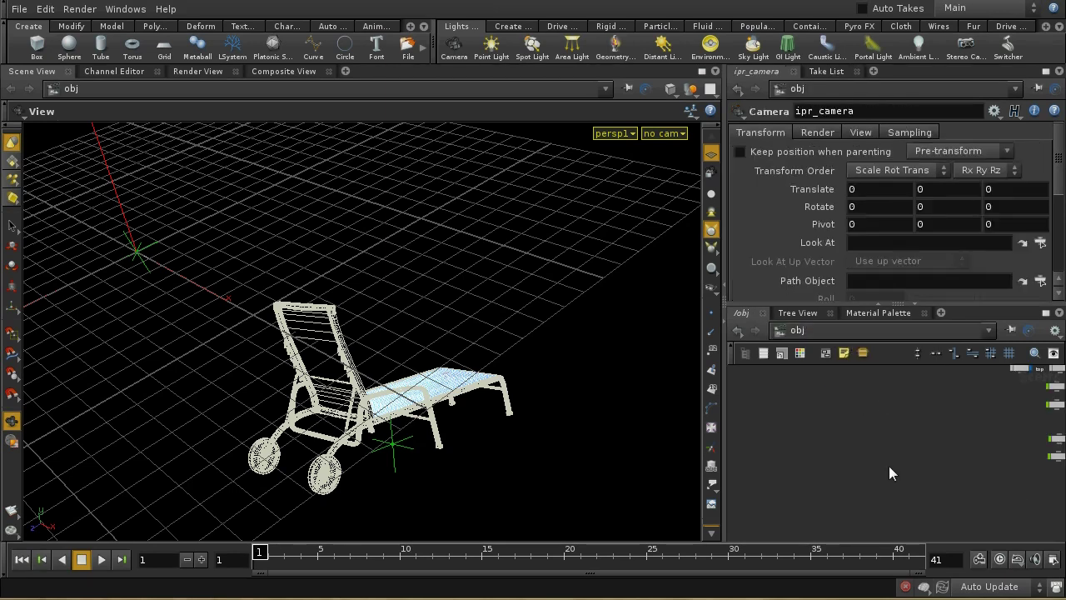
{"action": "left_click", "coordinate": [834, 333]}
{"action": "left_click", "coordinate": [866, 404]}
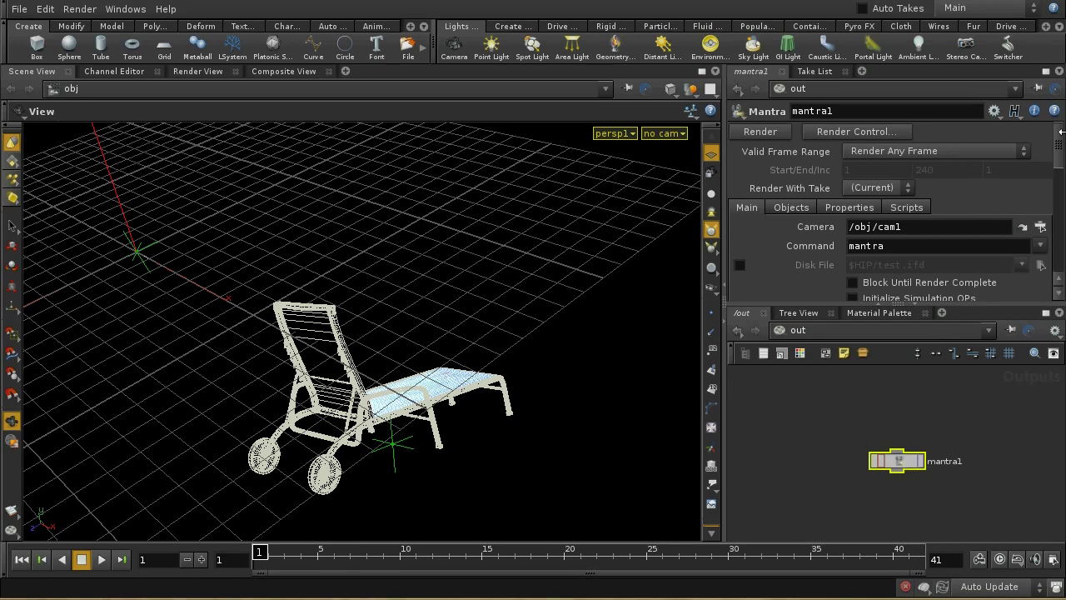
{"action": "scroll", "coordinate": [1061, 132], "scroll_direction": "down", "scroll_amount": 3}
{"action": "scroll", "coordinate": [1061, 131], "scroll_direction": "up", "scroll_amount": 2}
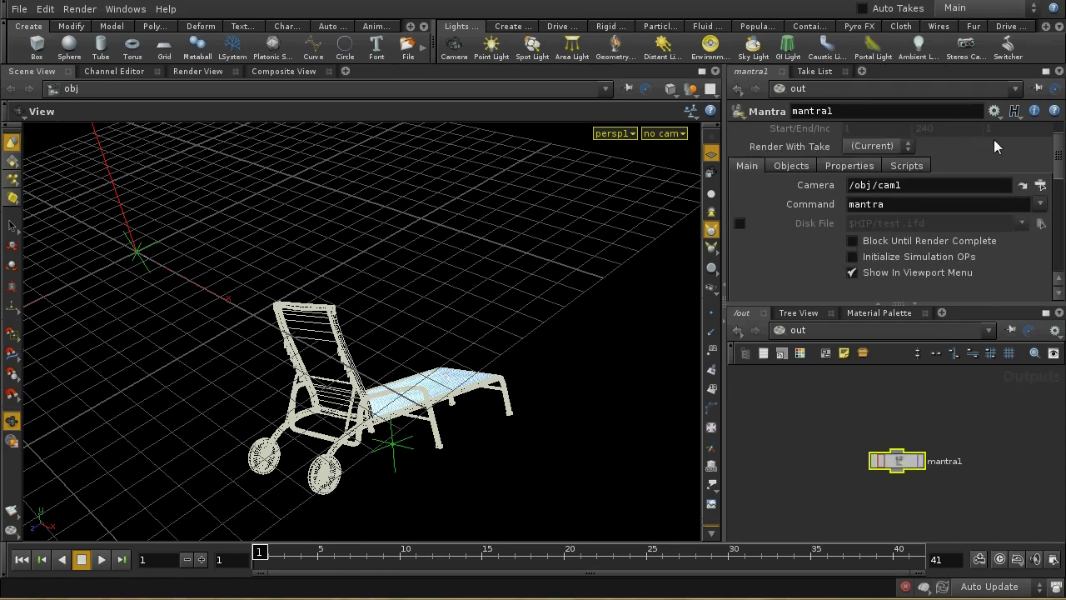
{"action": "left_click", "coordinate": [806, 168]}
{"action": "mouse_move", "coordinate": [1060, 169]}
{"action": "left_mouse_down"}
{"action": "mouse_move", "coordinate": [1059, 204]}
{"action": "mouse_move", "coordinate": [1060, 166]}
{"action": "left_mouse_up"}
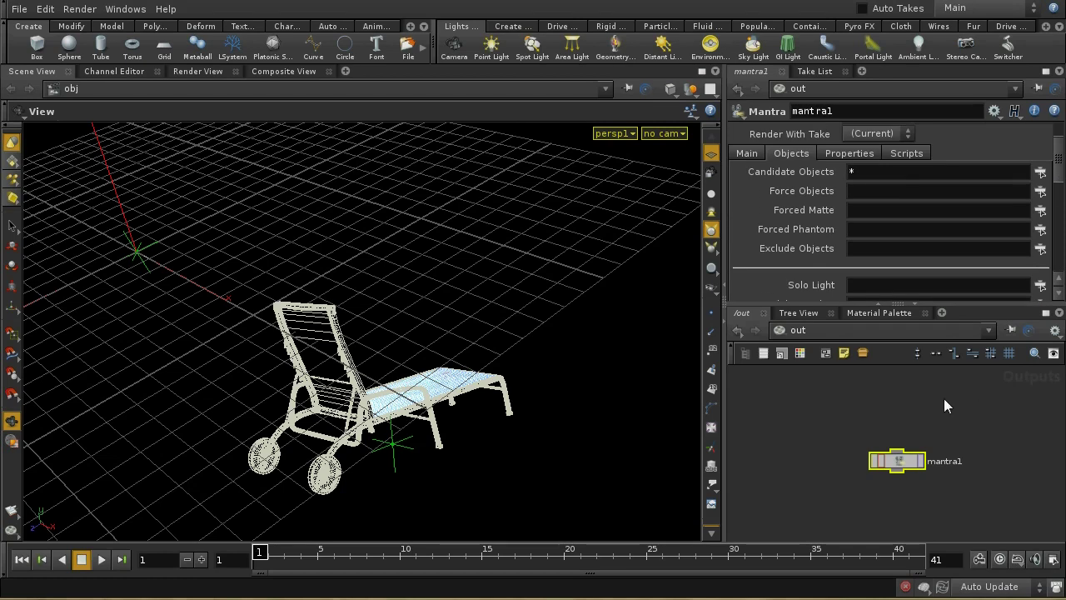
Step: Render the scene through /out/mantra1 in the render view and bring the lounger into the middle of the image
{"action": "left_click", "coordinate": [921, 460]}
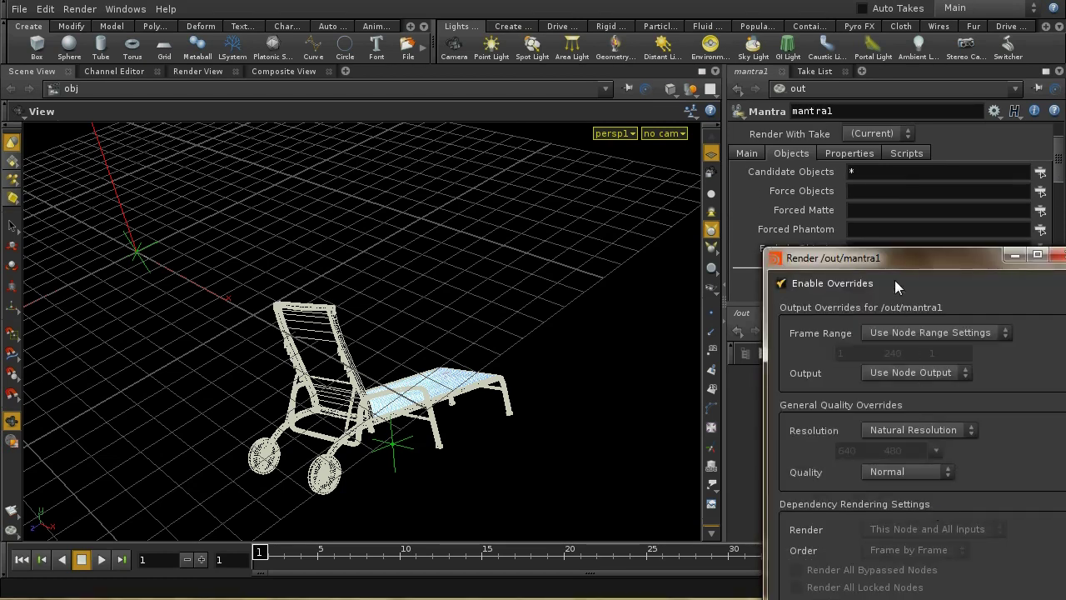
{"action": "left_click", "coordinate": [1056, 254]}
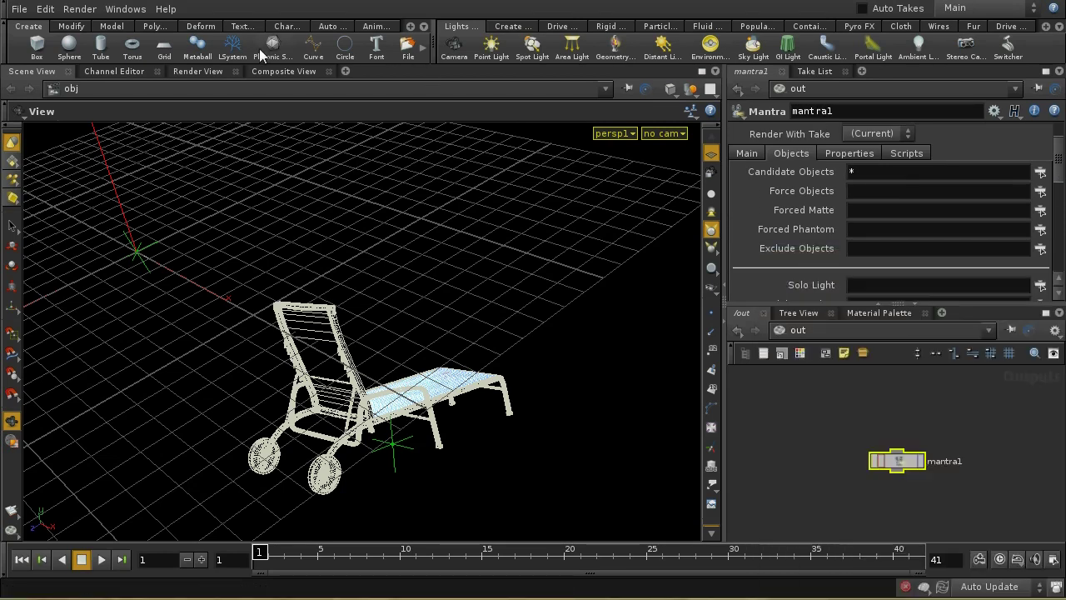
{"action": "left_click", "coordinate": [198, 71]}
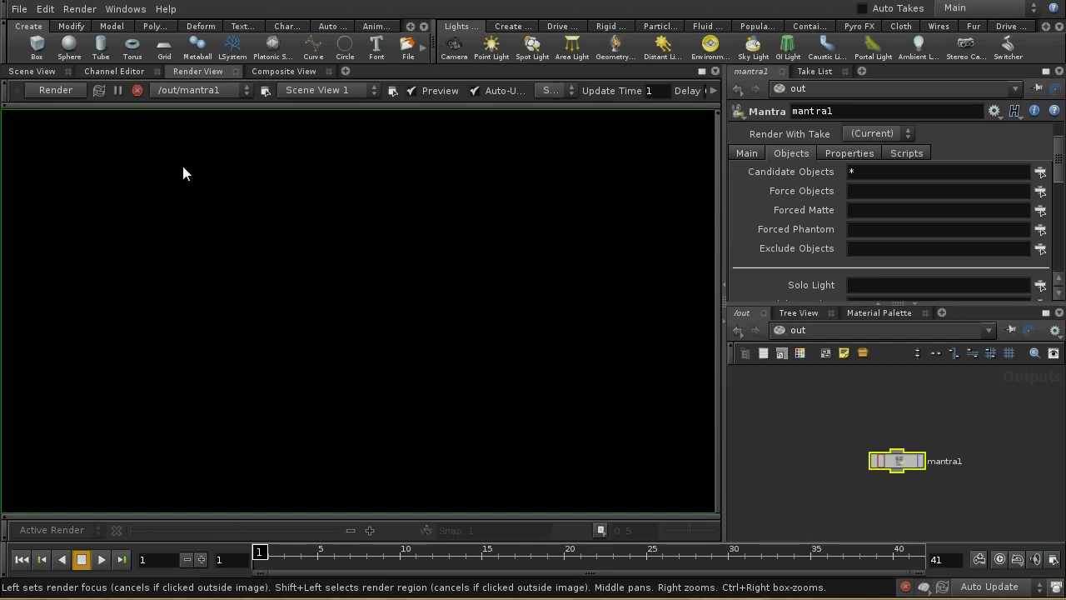
{"action": "left_click", "coordinate": [64, 91]}
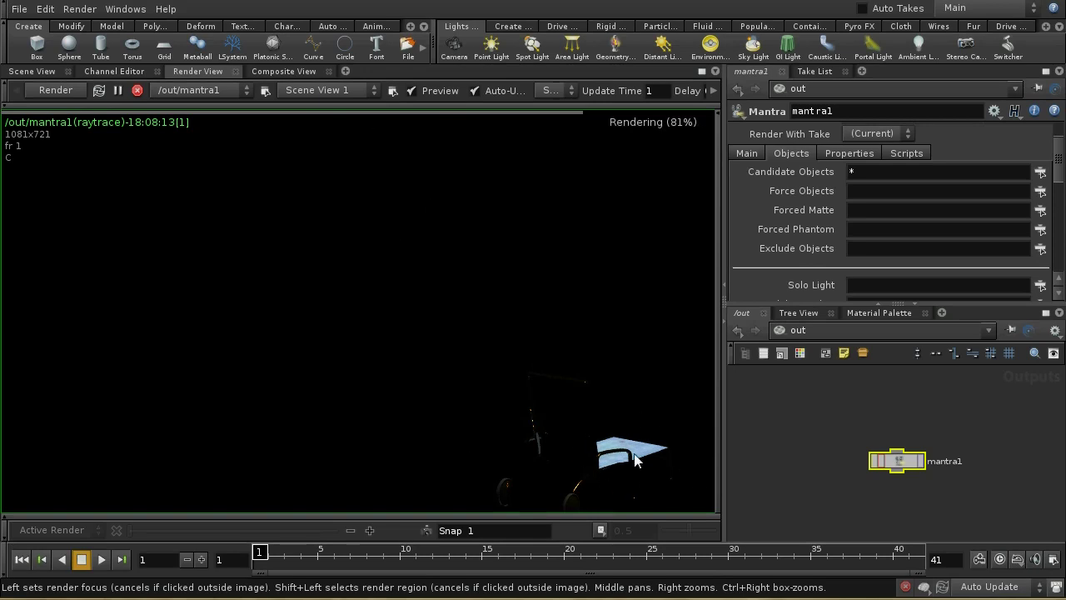
{"action": "middle_click_drag", "start_coordinate": [614, 453], "coordinate": [533, 379]}
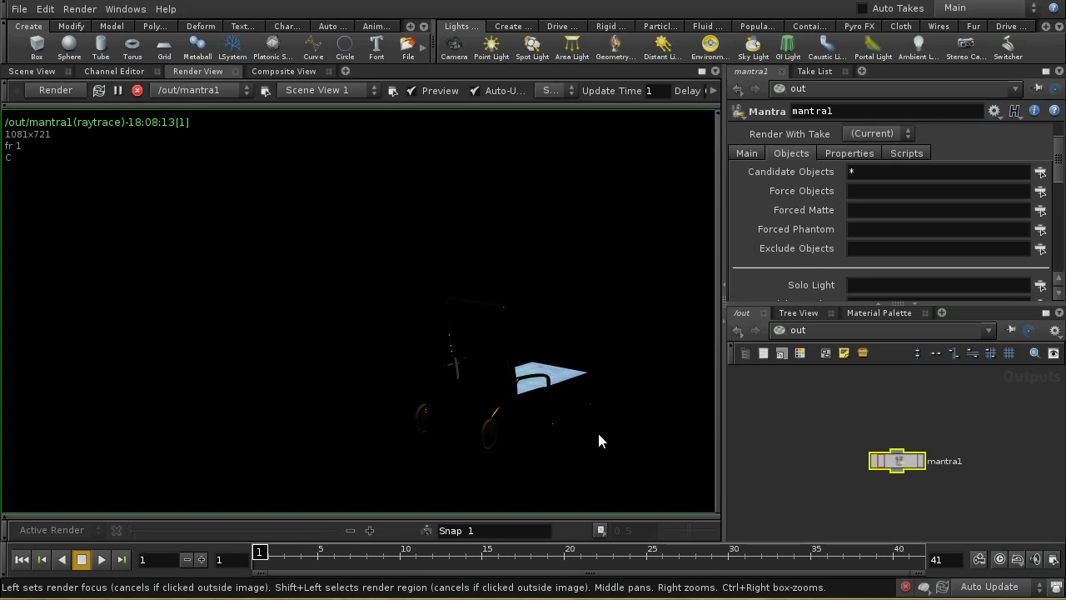
Step: Switch to the obj network and add an environment light to the scene
{"action": "middle_click_drag", "start_coordinate": [790, 463], "coordinate": [802, 481]}
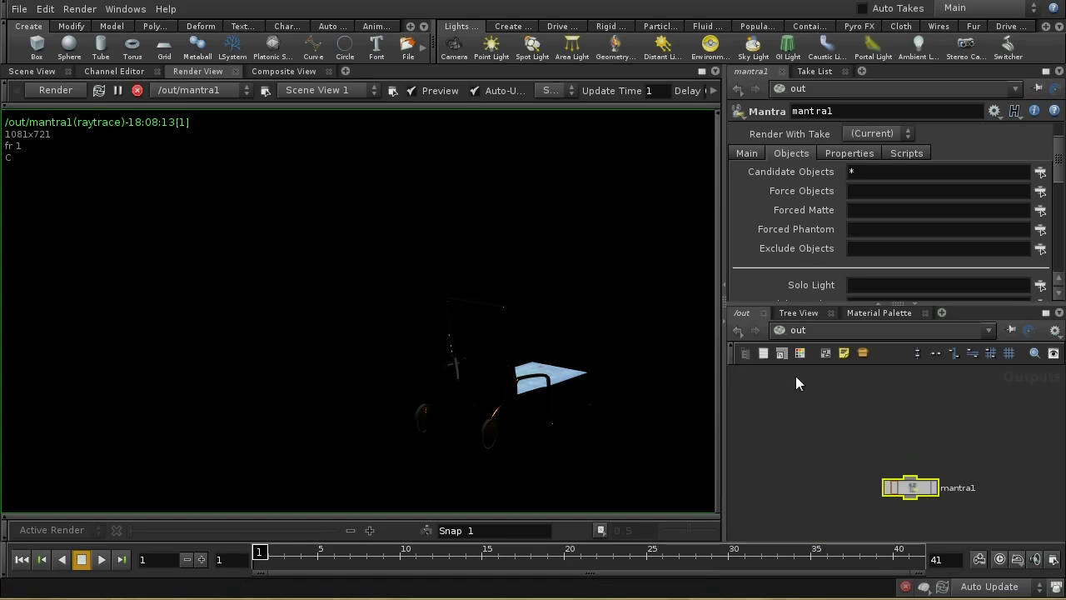
{"action": "left_click", "coordinate": [795, 335]}
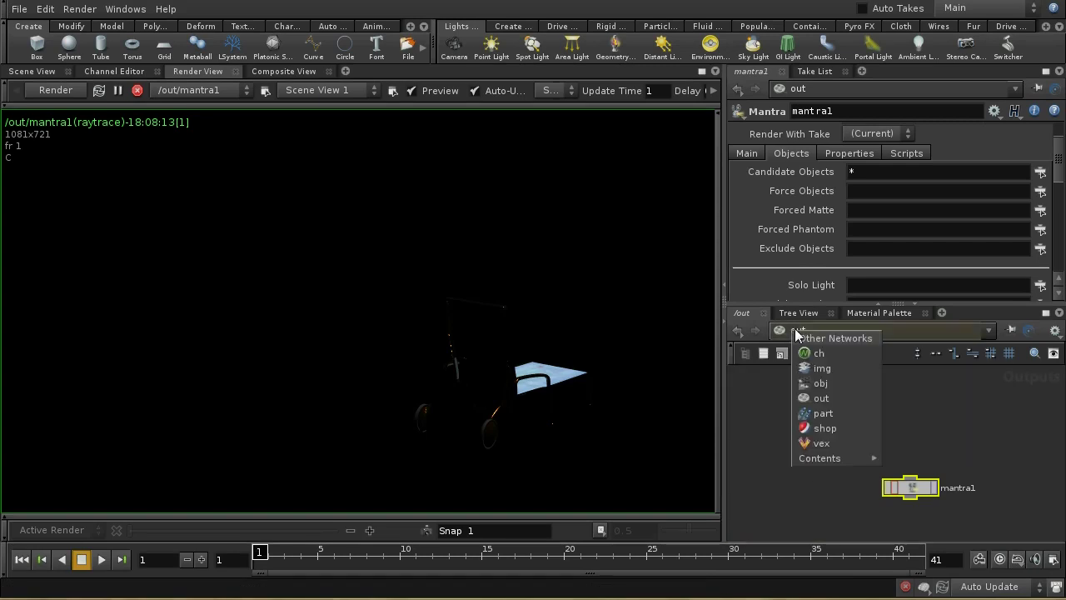
{"action": "left_click", "coordinate": [841, 382]}
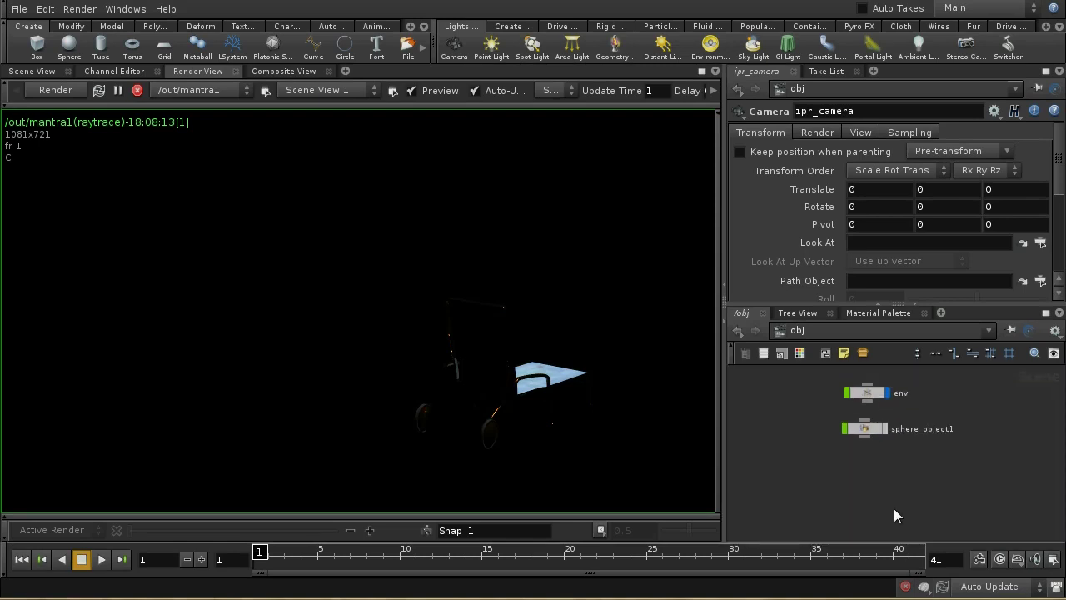
{"action": "key", "text": "Tab"}
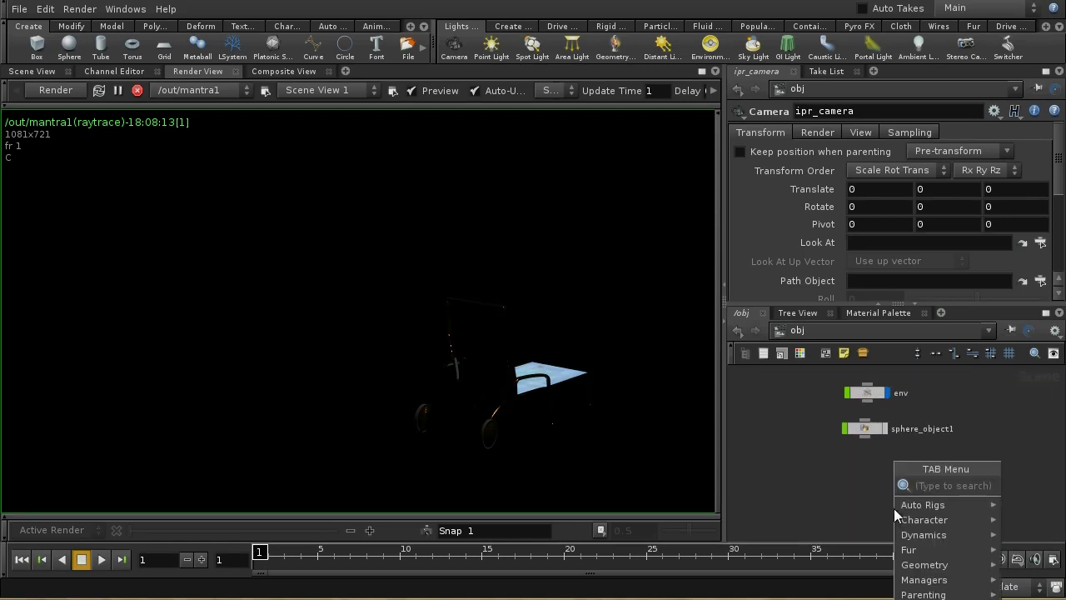
{"action": "left_click", "coordinate": [710, 46]}
{"action": "left_click", "coordinate": [691, 275]}
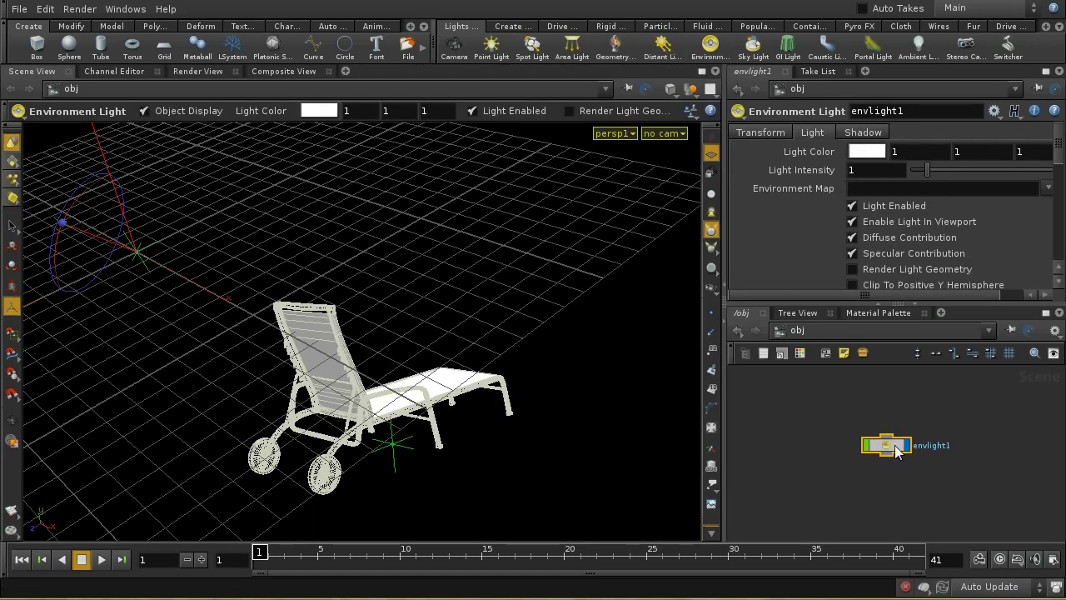
Step: Load silent_beach_ippie_and_janine.jpg from the $HIP folder as the environment light's environment map
{"action": "left_click_drag", "start_coordinate": [894, 467], "coordinate": [894, 468]}
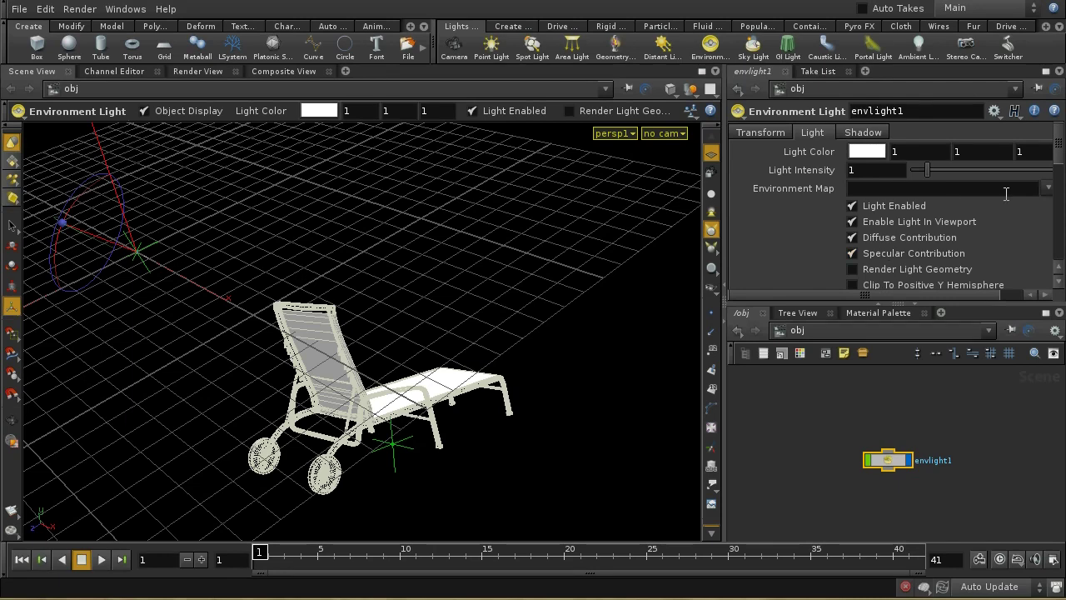
{"action": "left_click_drag", "start_coordinate": [989, 293], "coordinate": [1009, 298]}
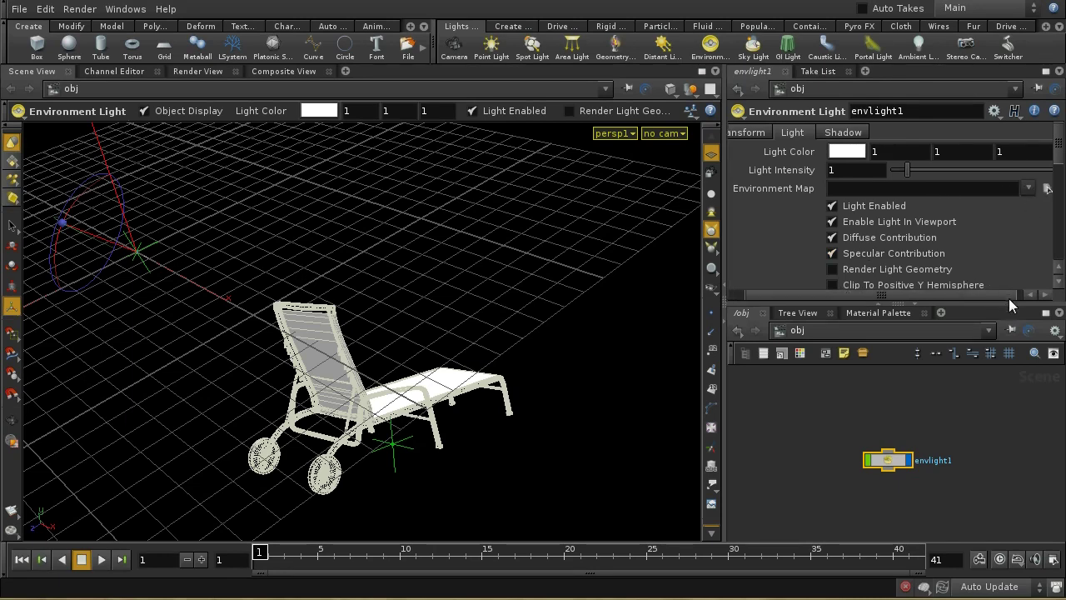
{"action": "left_click", "coordinate": [1042, 191]}
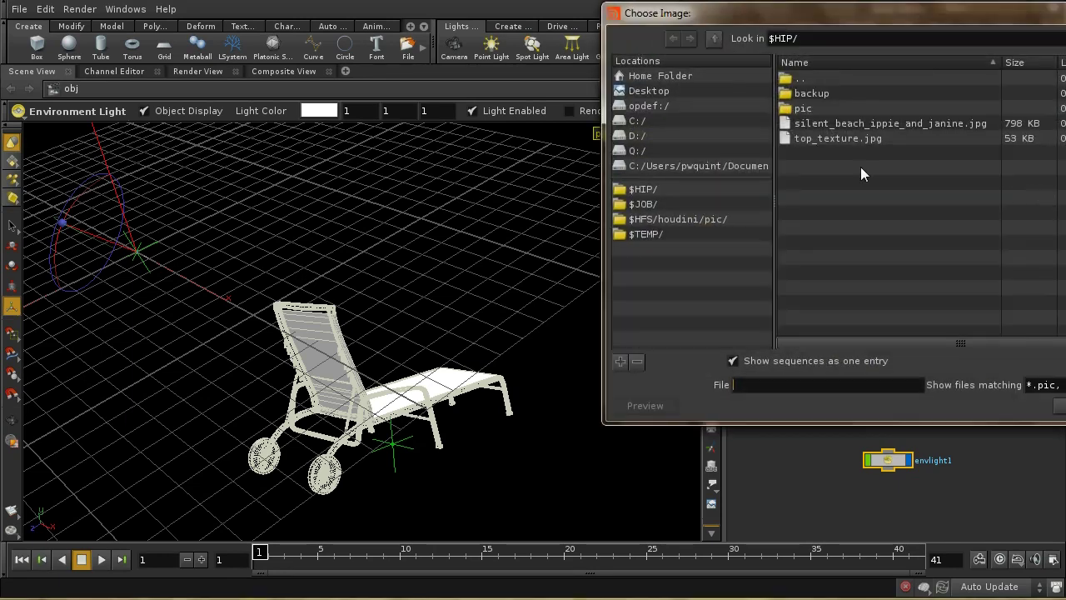
{"action": "left_click", "coordinate": [857, 123]}
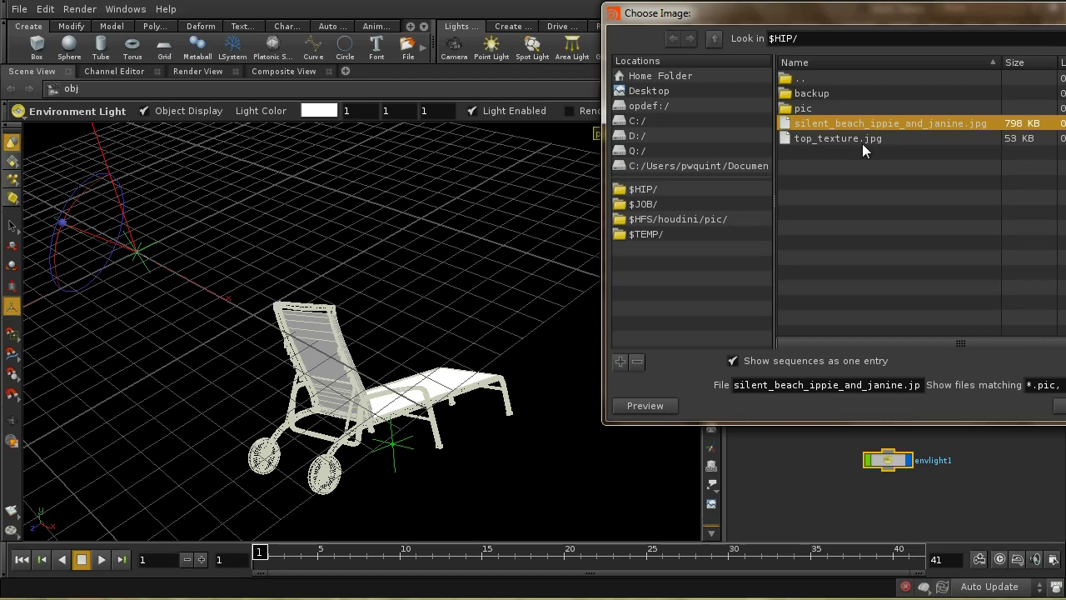
{"action": "left_click", "coordinate": [1059, 405]}
{"action": "left_click_drag", "start_coordinate": [944, 448], "coordinate": [914, 458]}
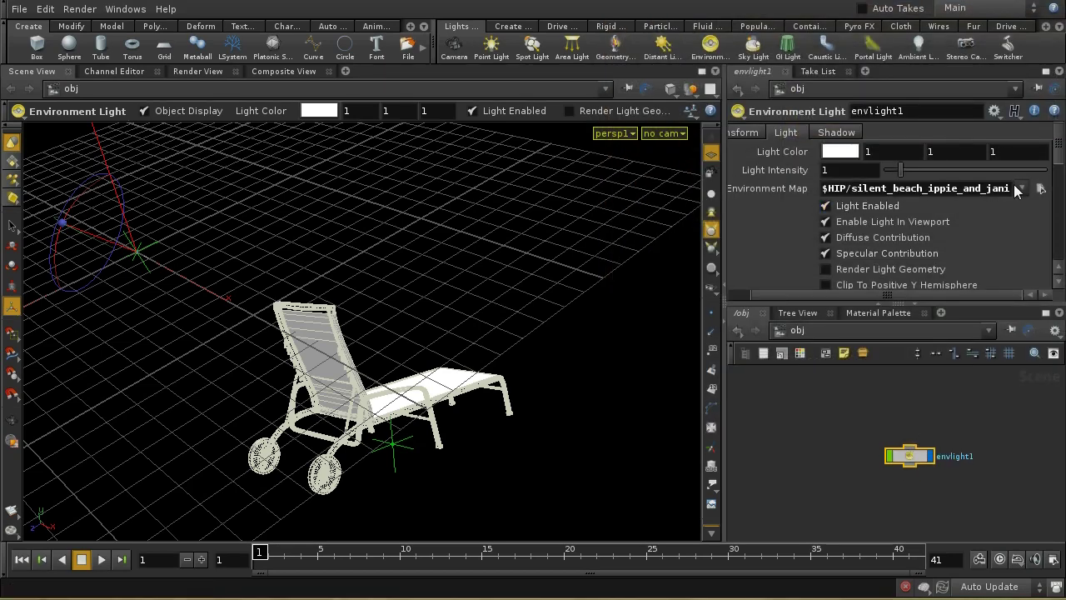
Step: Set the environment light's intensity to 0.2 and check the lounger in the render view
{"action": "middle_click_drag", "start_coordinate": [864, 171], "coordinate": [806, 169]}
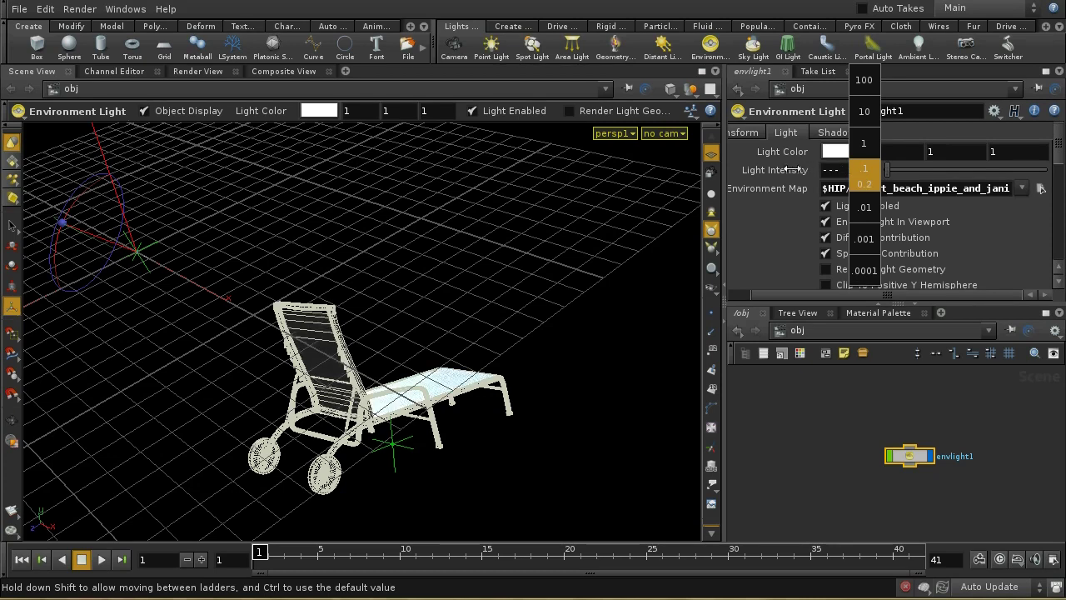
{"action": "middle_click_drag", "start_coordinate": [795, 169], "coordinate": [796, 169]}
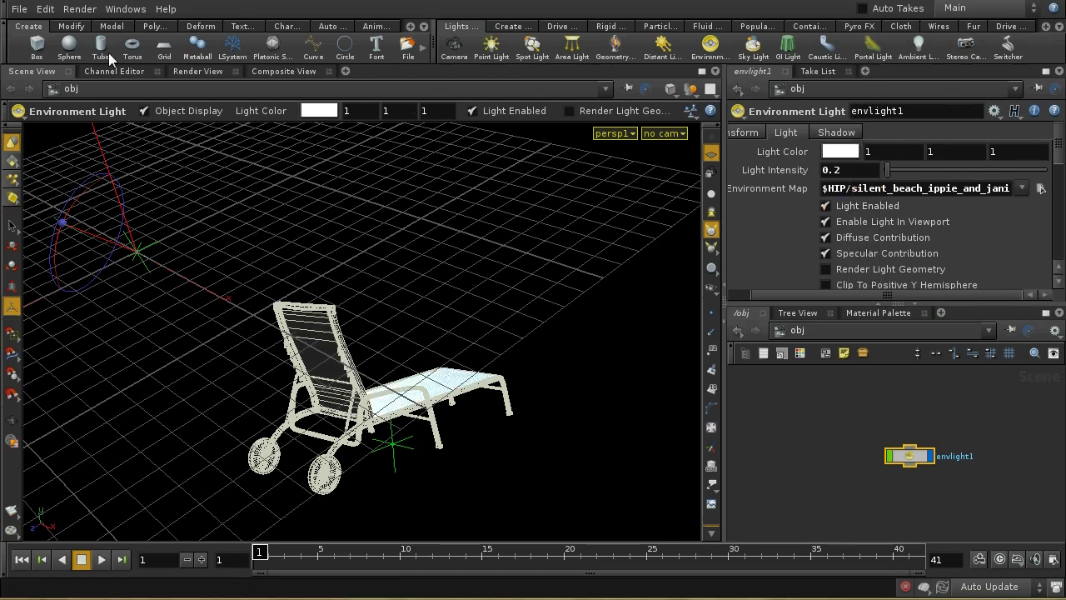
{"action": "left_click", "coordinate": [198, 72]}
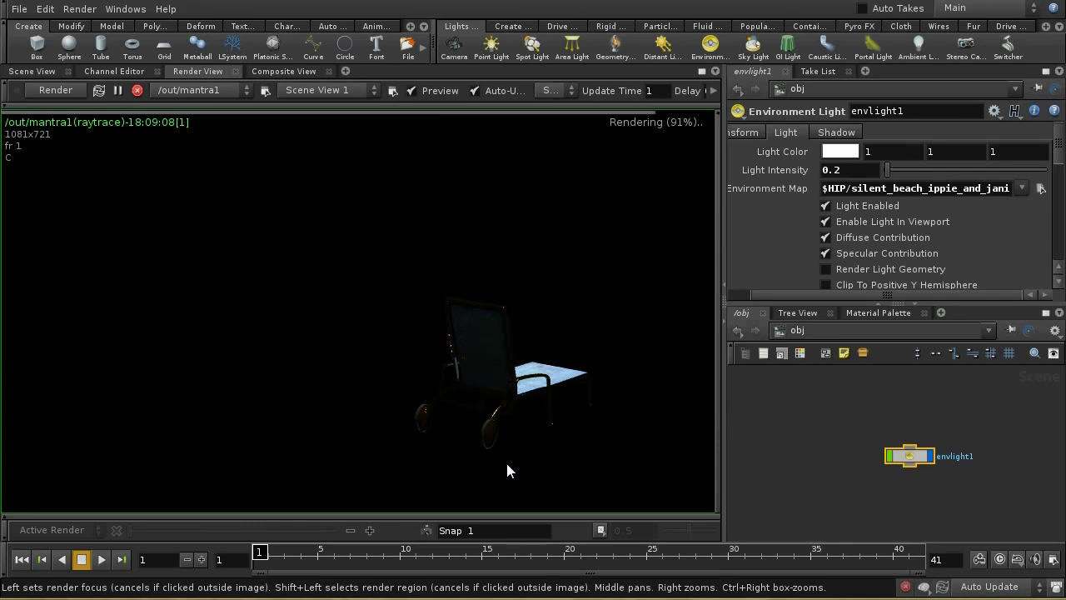
Step: Switch to the out network and add an extra image plane in mantra1's output properties
{"action": "key", "text": "h"}
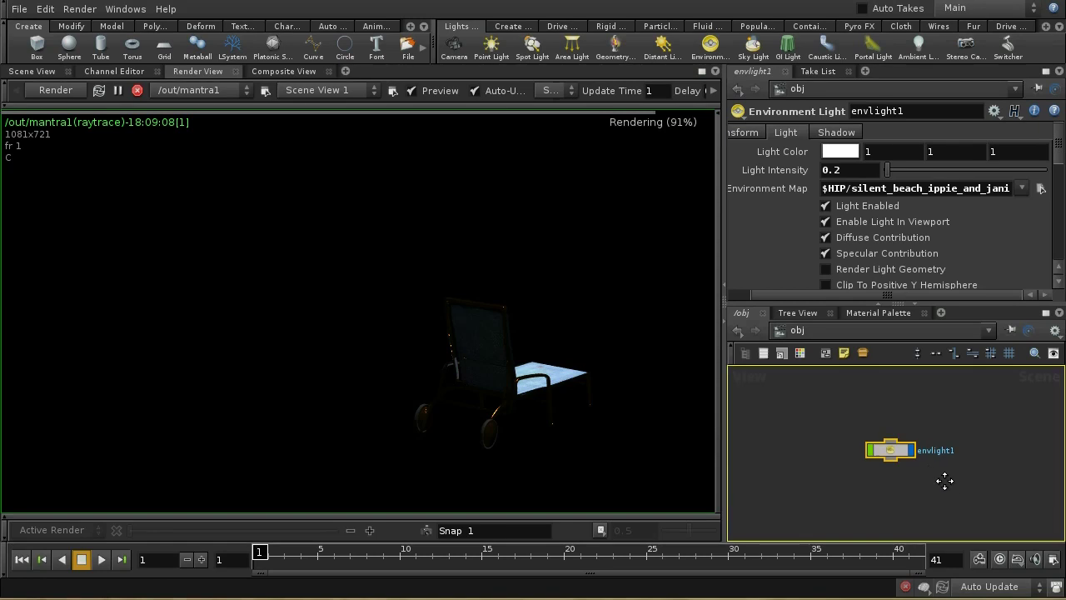
{"action": "left_click", "coordinate": [839, 331]}
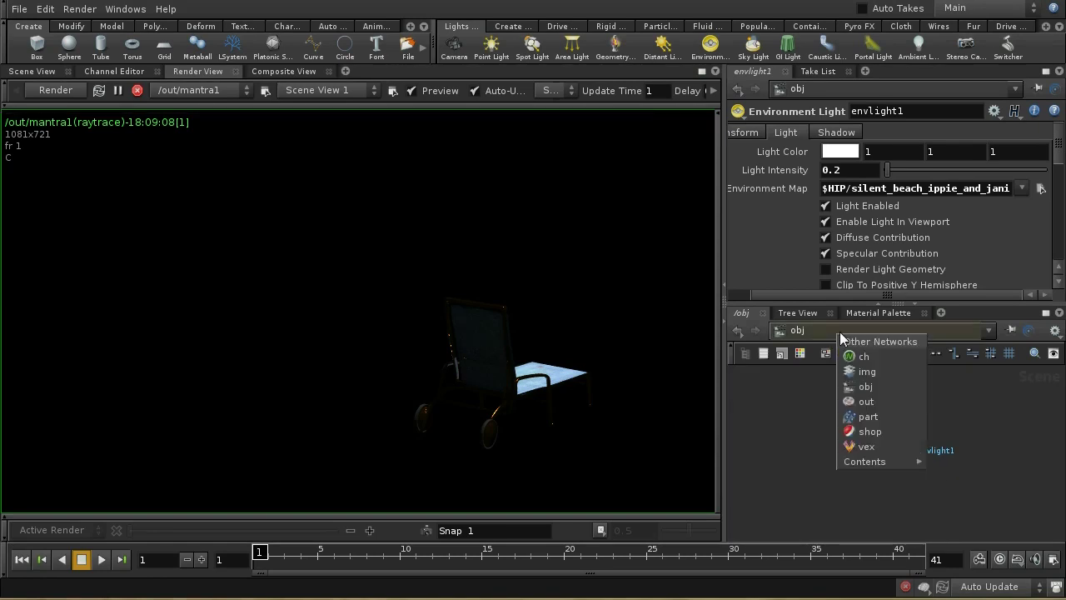
{"action": "left_click", "coordinate": [886, 401]}
{"action": "left_click_drag", "start_coordinate": [910, 487], "coordinate": [909, 449]}
{"action": "scroll", "coordinate": [869, 158], "scroll_direction": "up", "scroll_amount": 1}
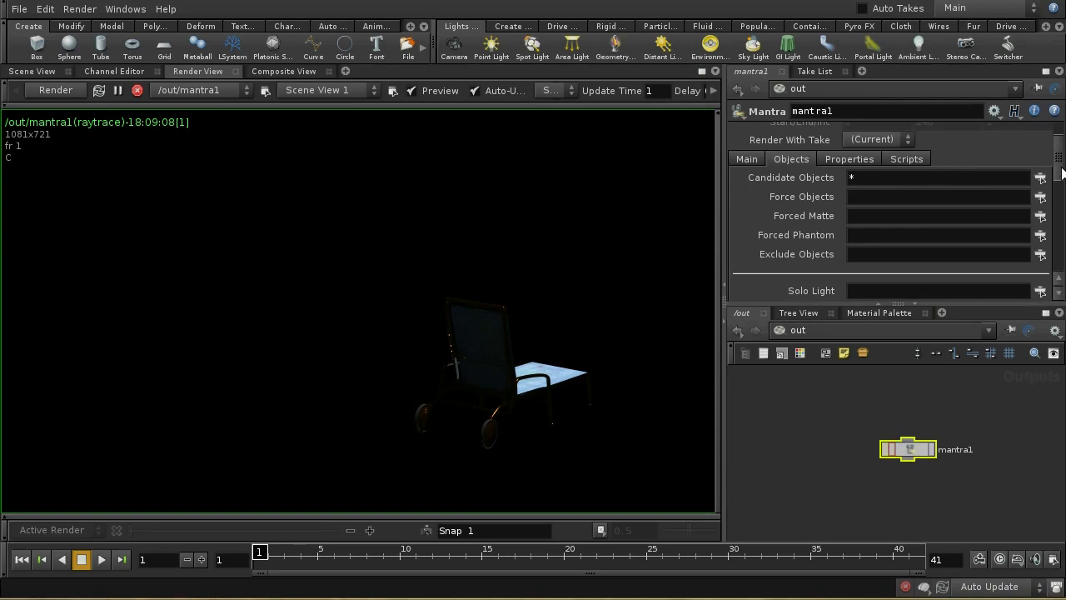
{"action": "left_click", "coordinate": [866, 159]}
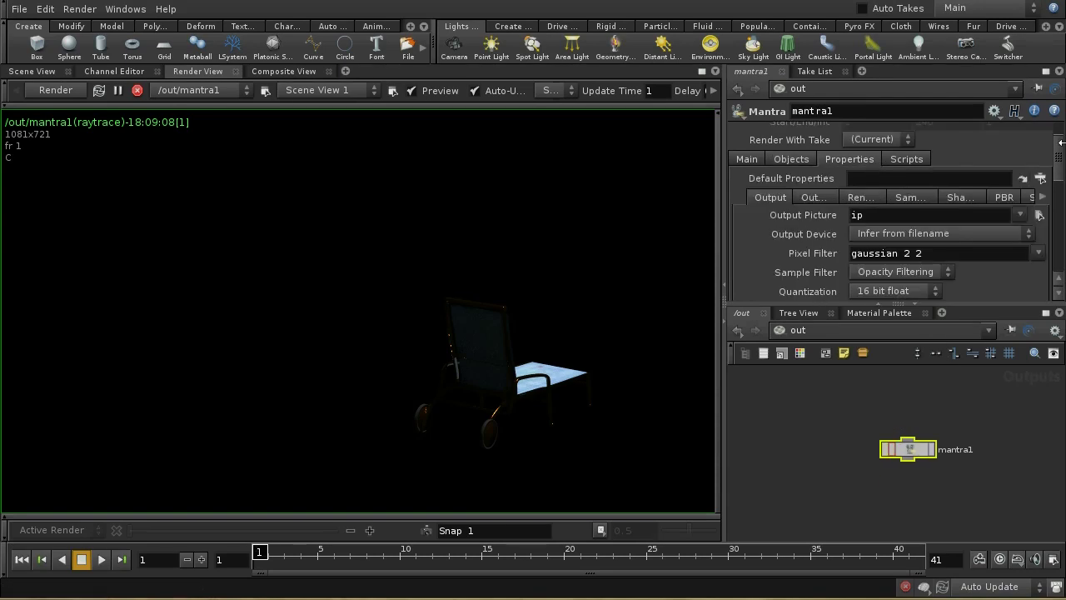
{"action": "left_click_drag", "start_coordinate": [1060, 160], "coordinate": [1059, 210]}
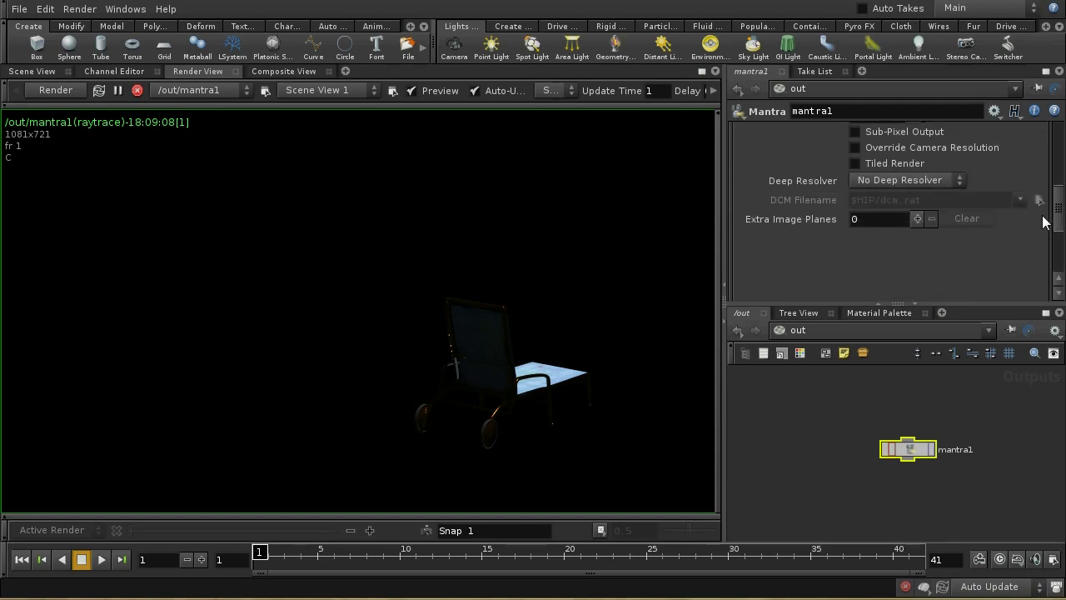
{"action": "left_click", "coordinate": [917, 219]}
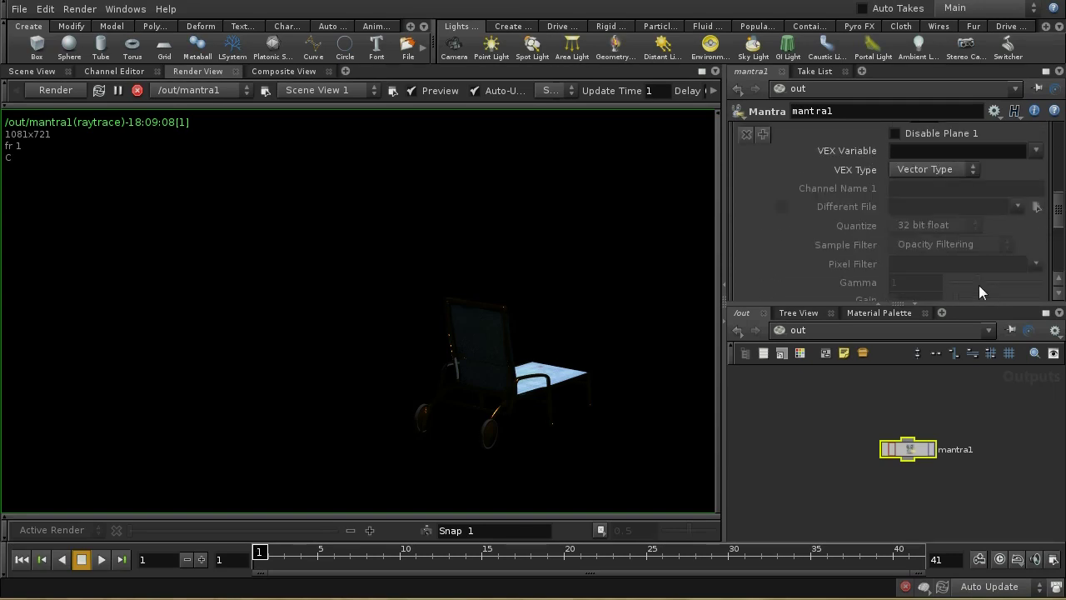
Step: Set the first extra image plane's VEX variable to direct_diffuse and stop the running render
{"action": "scroll", "coordinate": [1059, 196], "scroll_direction": "down", "scroll_amount": 3}
{"action": "scroll", "coordinate": [1059, 196], "scroll_direction": "up", "scroll_amount": 2}
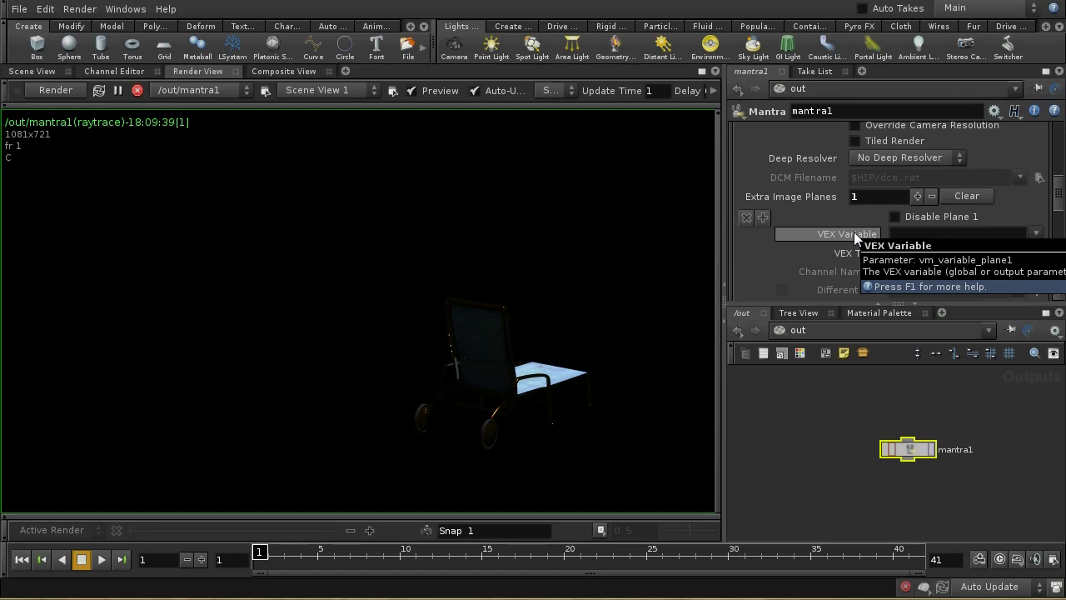
{"action": "left_click", "coordinate": [1035, 235]}
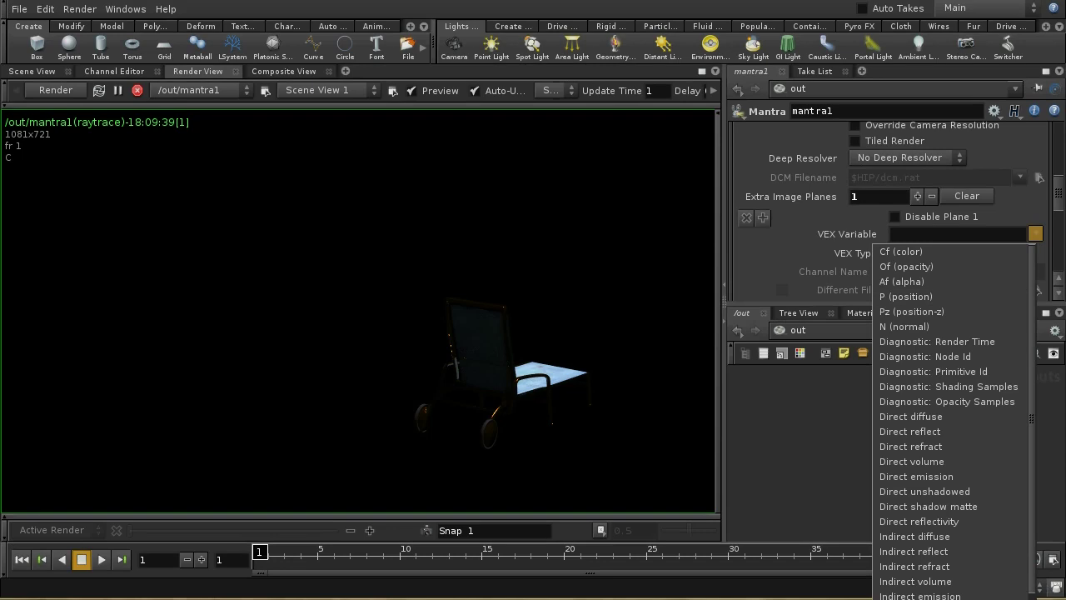
{"action": "scroll", "coordinate": [1030, 593], "scroll_direction": "down", "scroll_amount": 3}
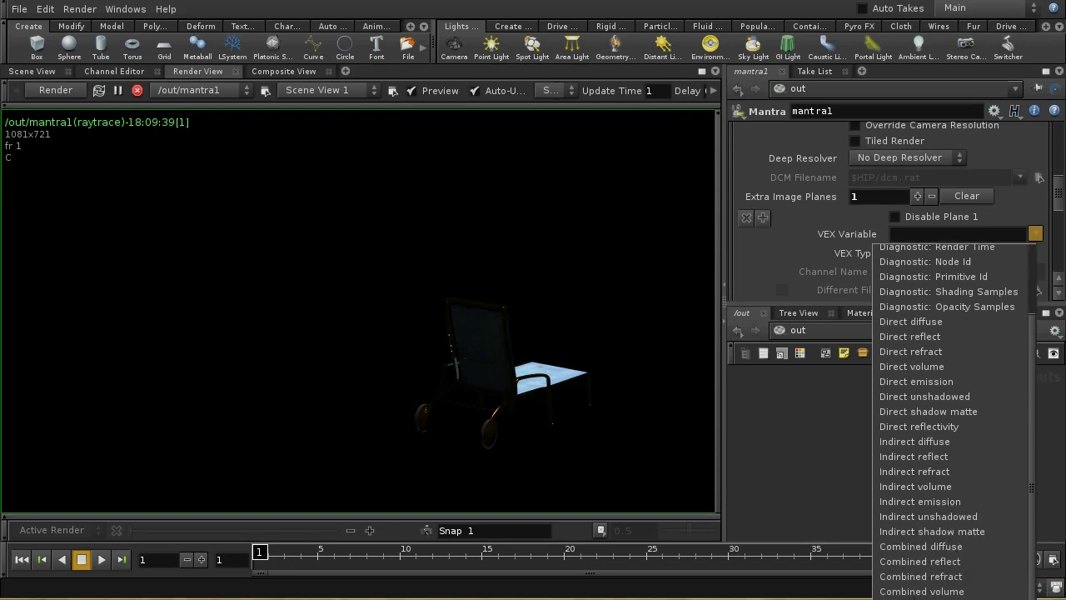
{"action": "scroll", "coordinate": [1030, 583], "scroll_direction": "up", "scroll_amount": 3}
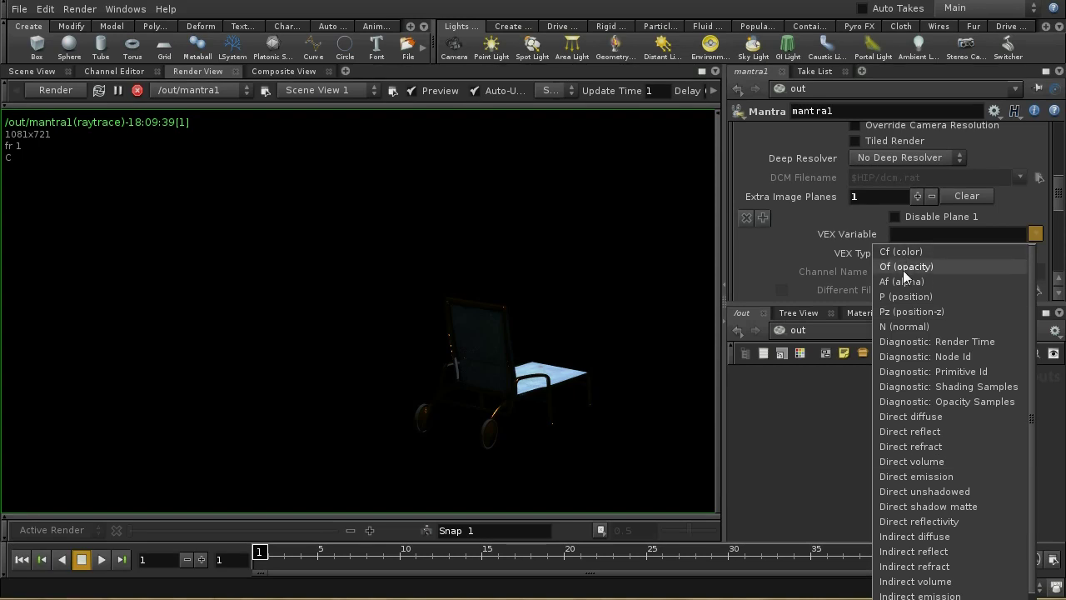
{"action": "left_click", "coordinate": [1002, 418]}
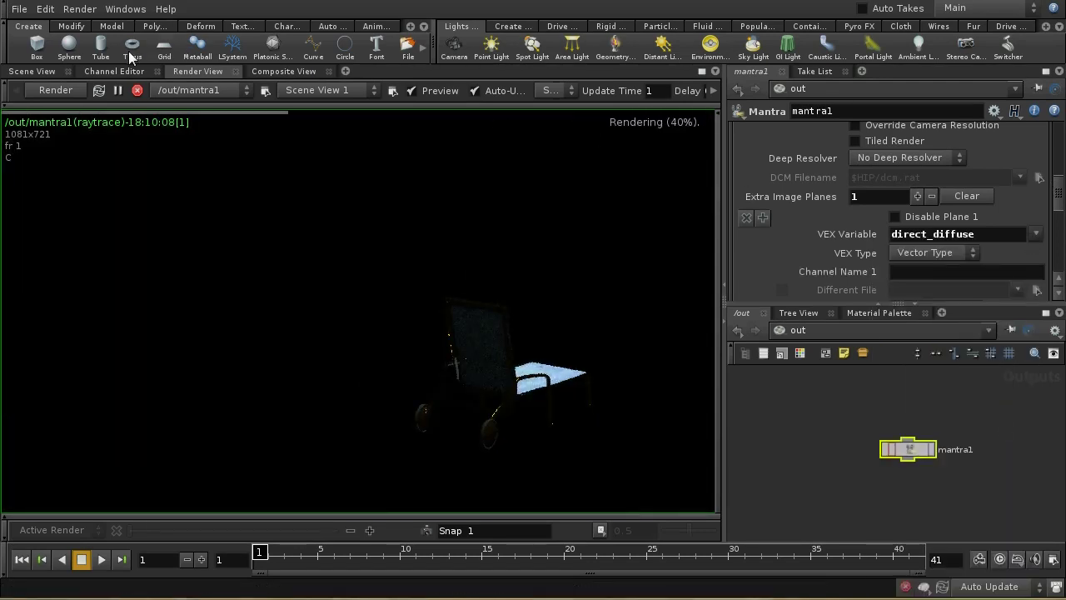
{"action": "left_click", "coordinate": [137, 89]}
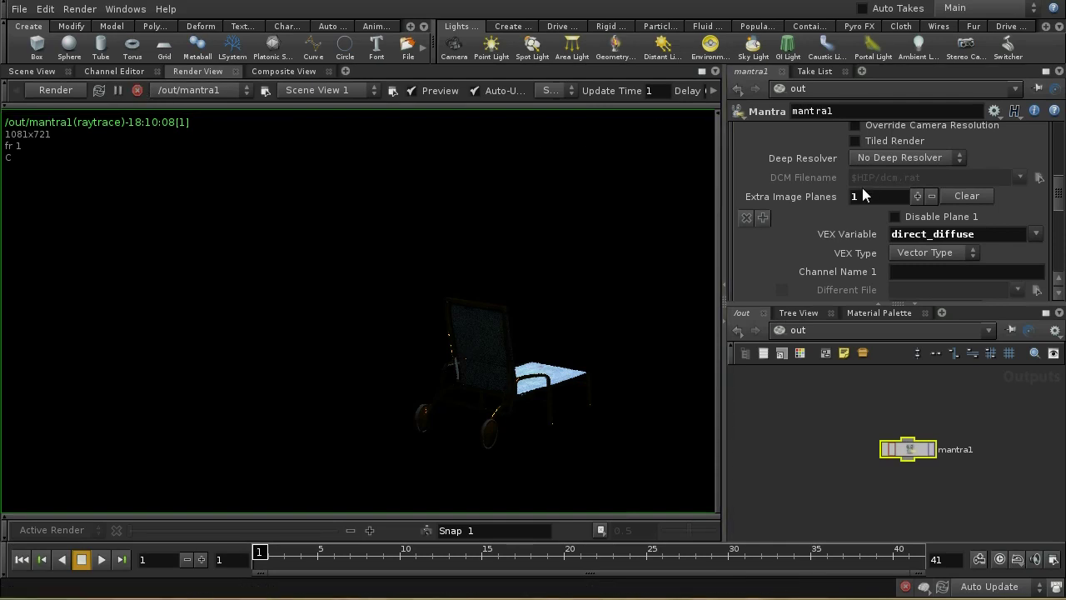
Step: Add a second extra image plane to mantra1 with direct_reflect as its VEX variable
{"action": "scroll", "coordinate": [868, 248], "scroll_direction": "down", "scroll_amount": 4}
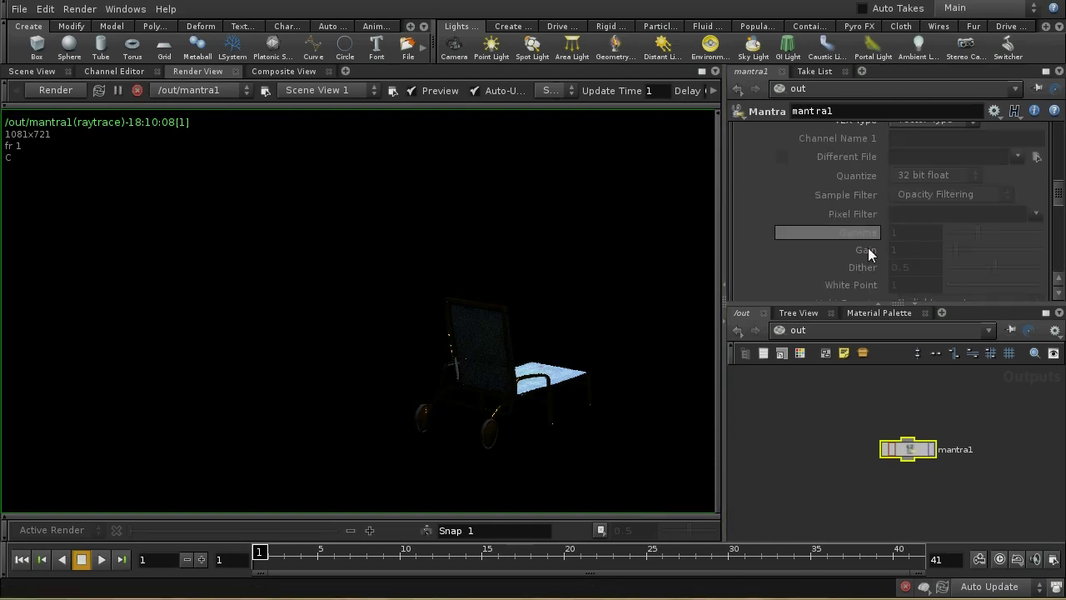
{"action": "left_click_drag", "start_coordinate": [1056, 202], "coordinate": [1058, 190]}
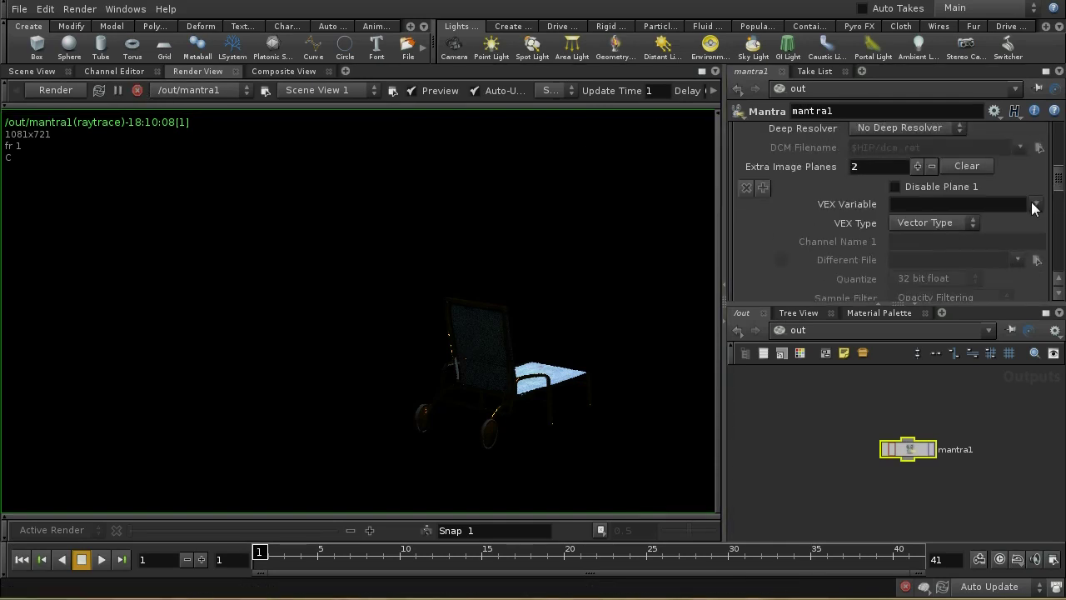
{"action": "left_click", "coordinate": [1033, 204]}
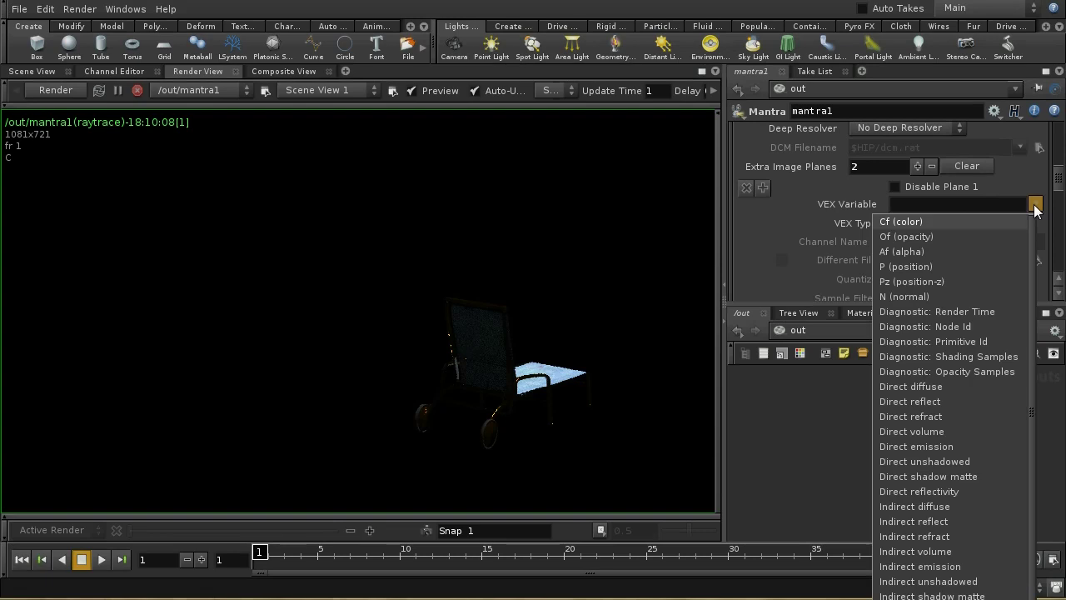
{"action": "left_click", "coordinate": [972, 401]}
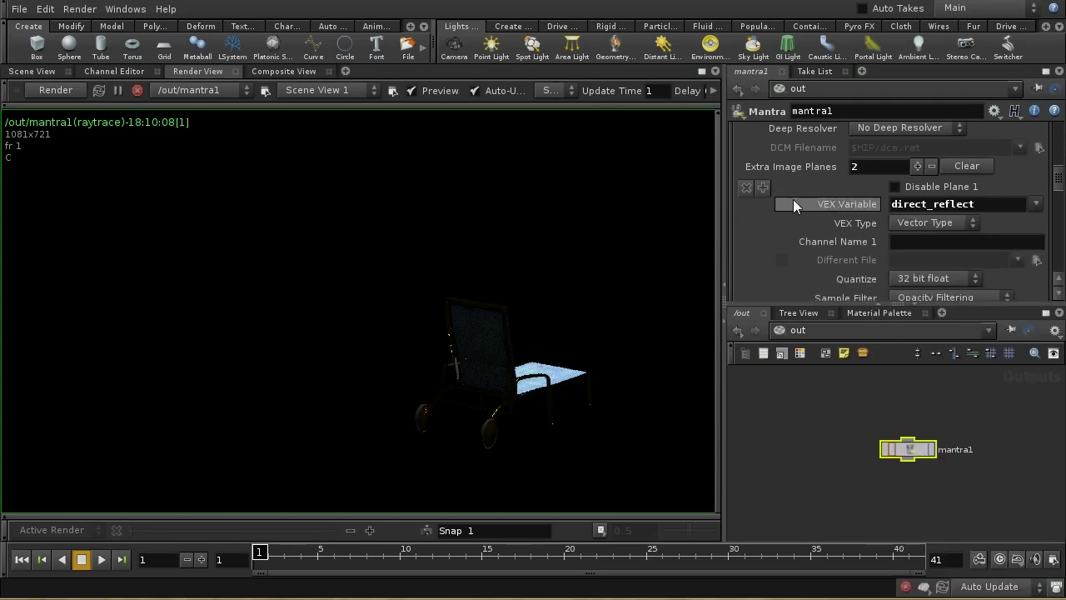
Step: Add a third extra image plane to mantra1 with Direct unshadowed (direct_noshadow) as its VEX variable
{"action": "left_click", "coordinate": [763, 190]}
{"action": "scroll", "coordinate": [967, 207], "scroll_direction": "down", "scroll_amount": 2}
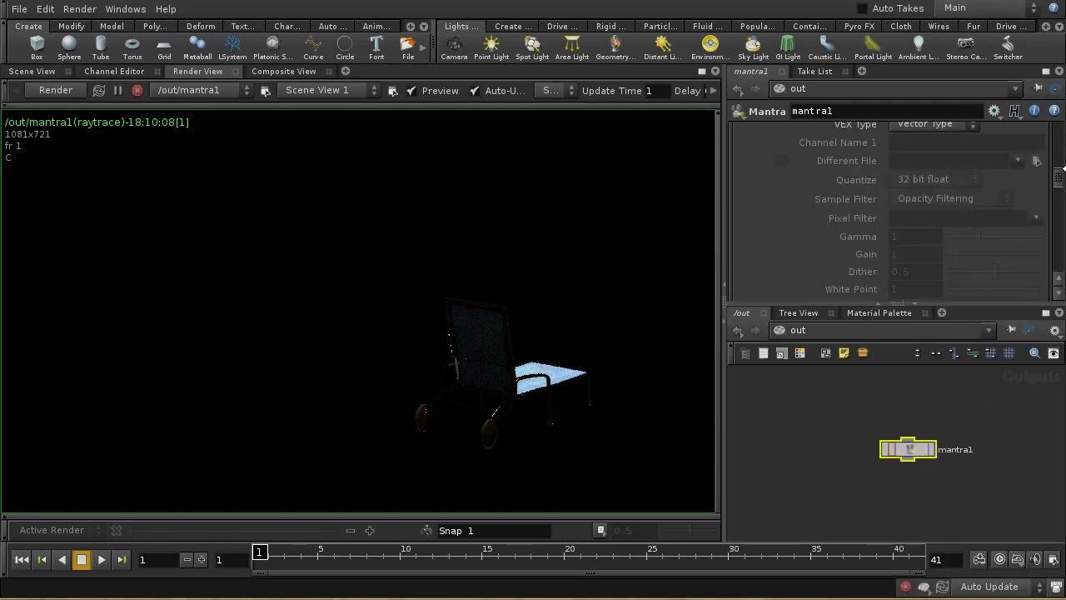
{"action": "scroll", "coordinate": [1058, 175], "scroll_direction": "up", "scroll_amount": 2}
{"action": "left_click", "coordinate": [1037, 200]}
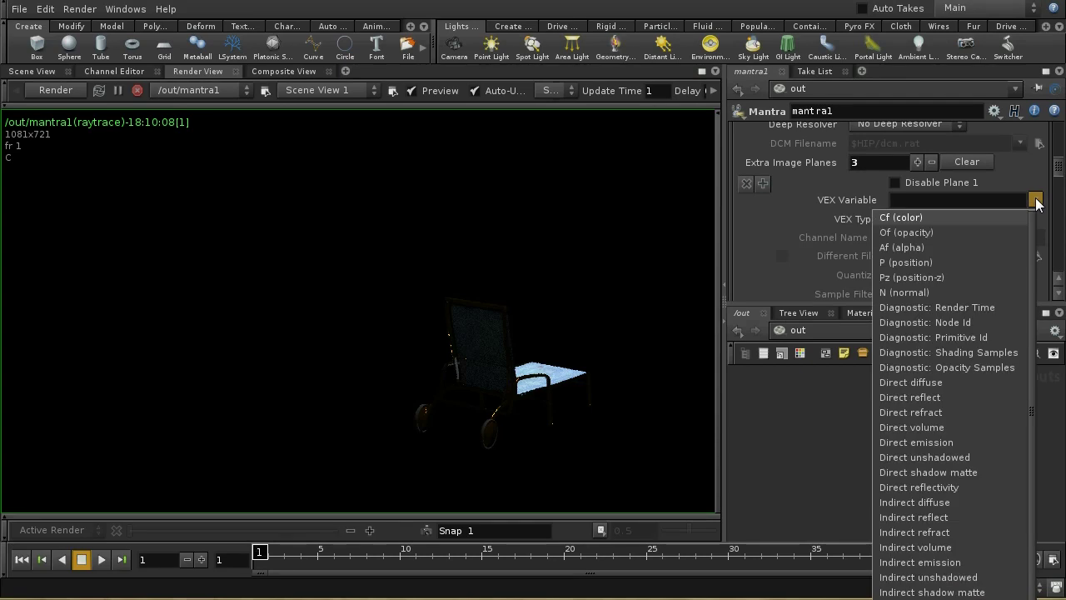
{"action": "left_click", "coordinate": [981, 458]}
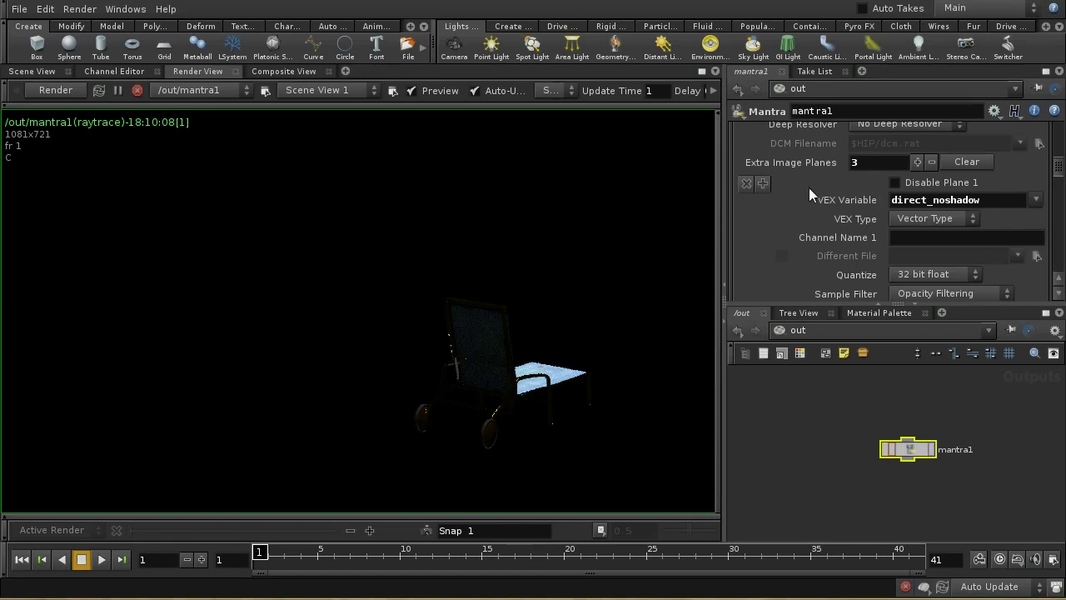
Step: Add a fourth extra image plane to mantra1 and look through its VEX variable choices without assigning one
{"action": "left_click", "coordinate": [760, 186]}
{"action": "left_click_drag", "start_coordinate": [1055, 173], "coordinate": [1057, 202]}
{"action": "scroll", "coordinate": [1057, 202], "scroll_direction": "up", "scroll_amount": 7}
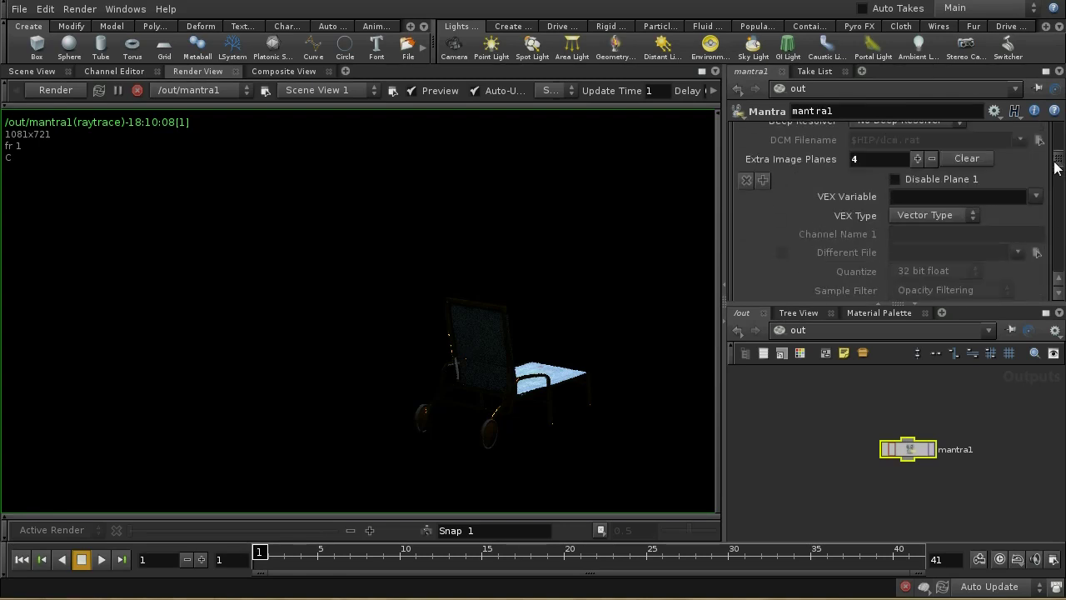
{"action": "left_click", "coordinate": [1035, 266]}
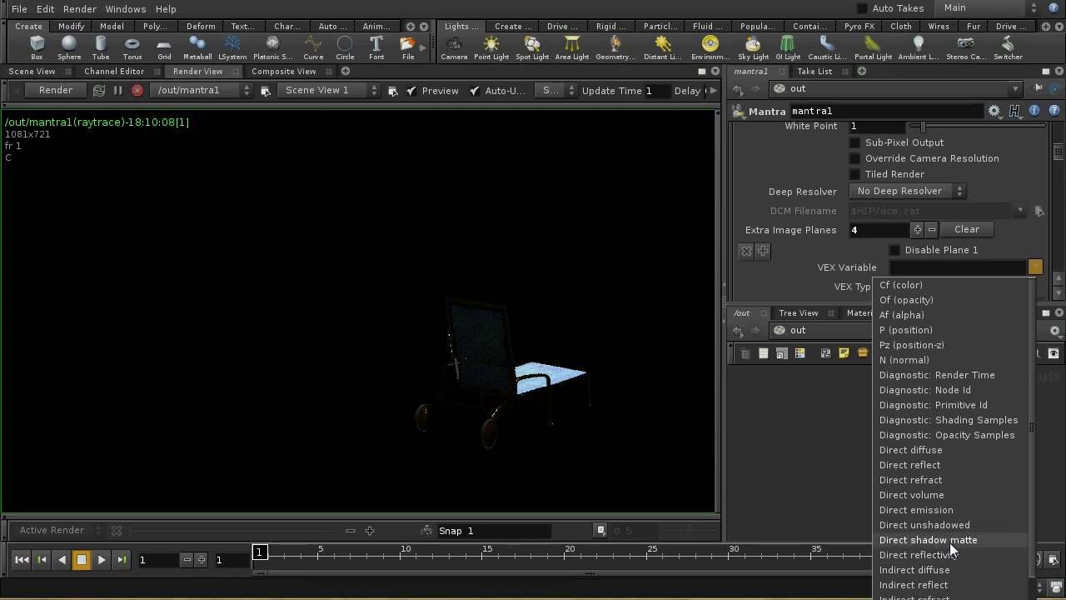
{"action": "left_click", "coordinate": [872, 489]}
Step: Render mantra1 into a separate image viewer window, briefly enlarging the window and restoring its size
{"action": "middle_click_drag", "start_coordinate": [965, 477], "coordinate": [956, 470]}
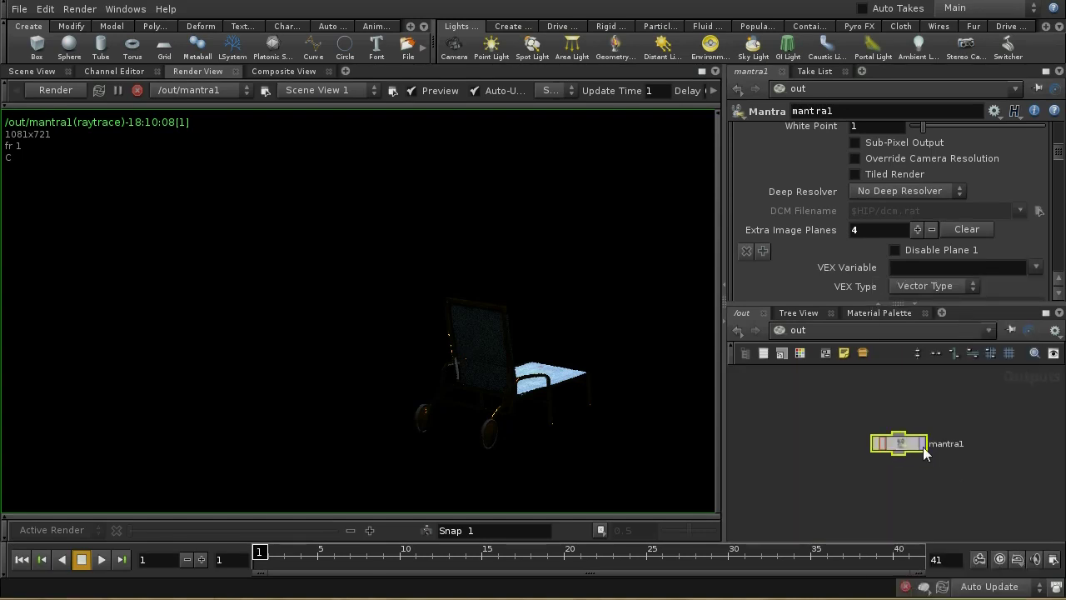
{"action": "left_click", "coordinate": [924, 447]}
{"action": "key", "text": "Escape"}
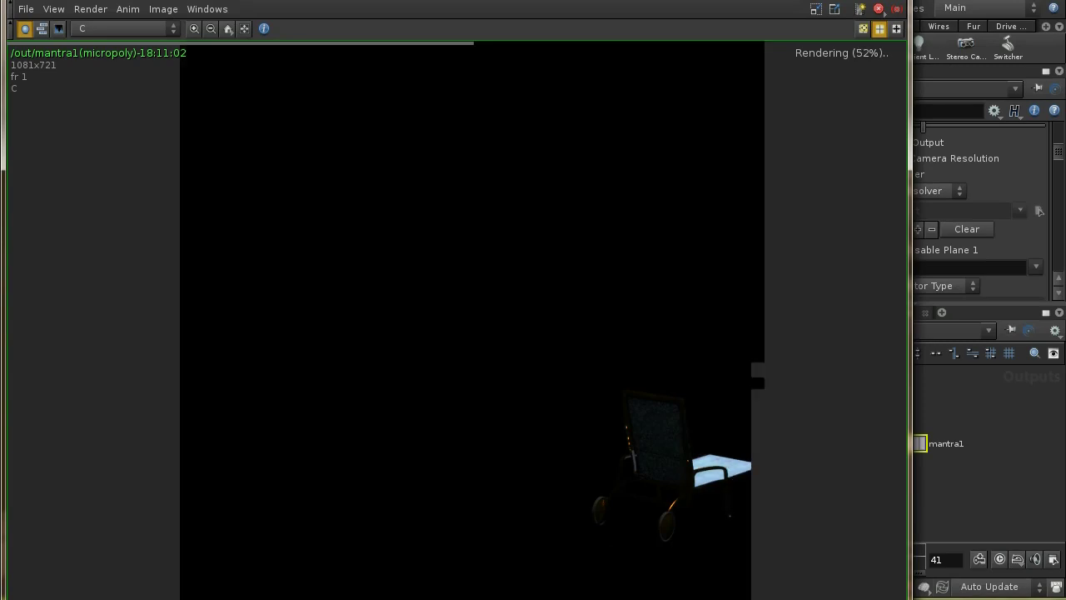
{"action": "double_click", "coordinate": [718, 2]}
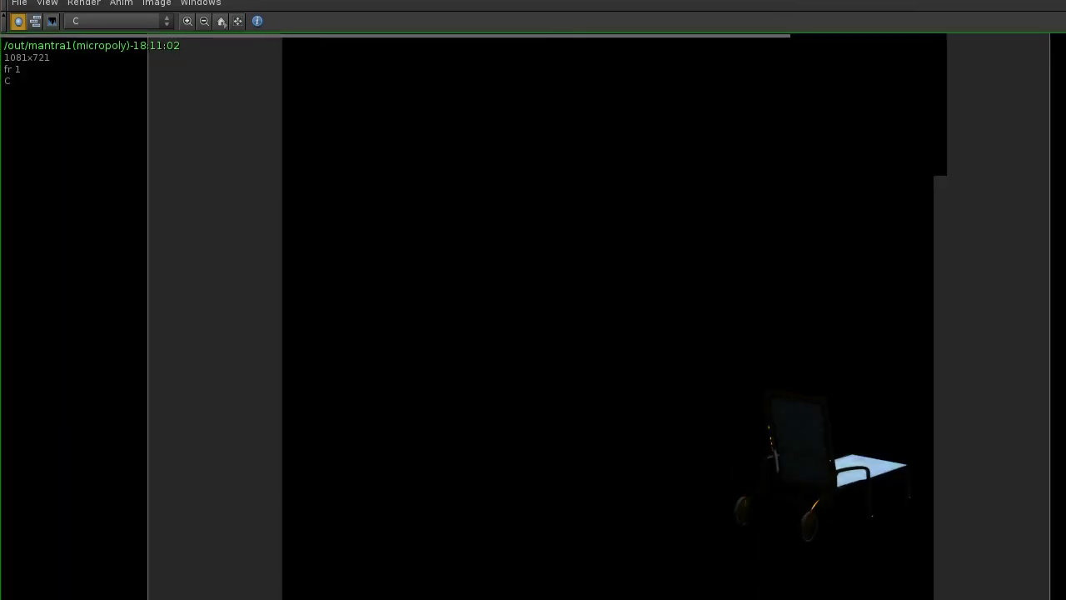
{"action": "double_click", "coordinate": [717, 2]}
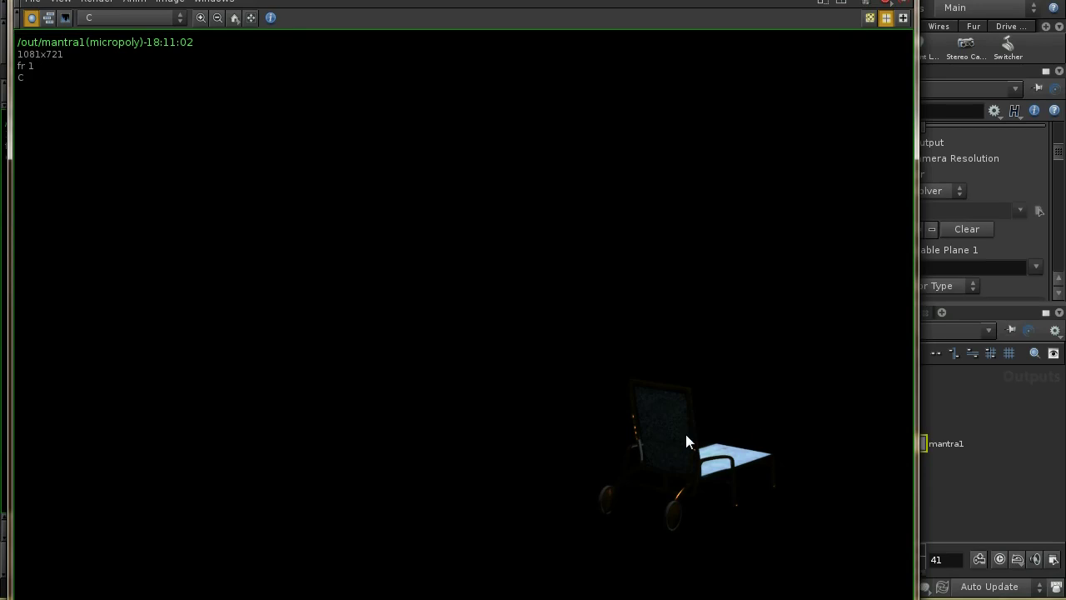
Step: Examine the direct_noshadow, direct_reflect and direct_diffuse image planes of the rendered lounger in turn
{"action": "left_click", "coordinate": [91, 19]}
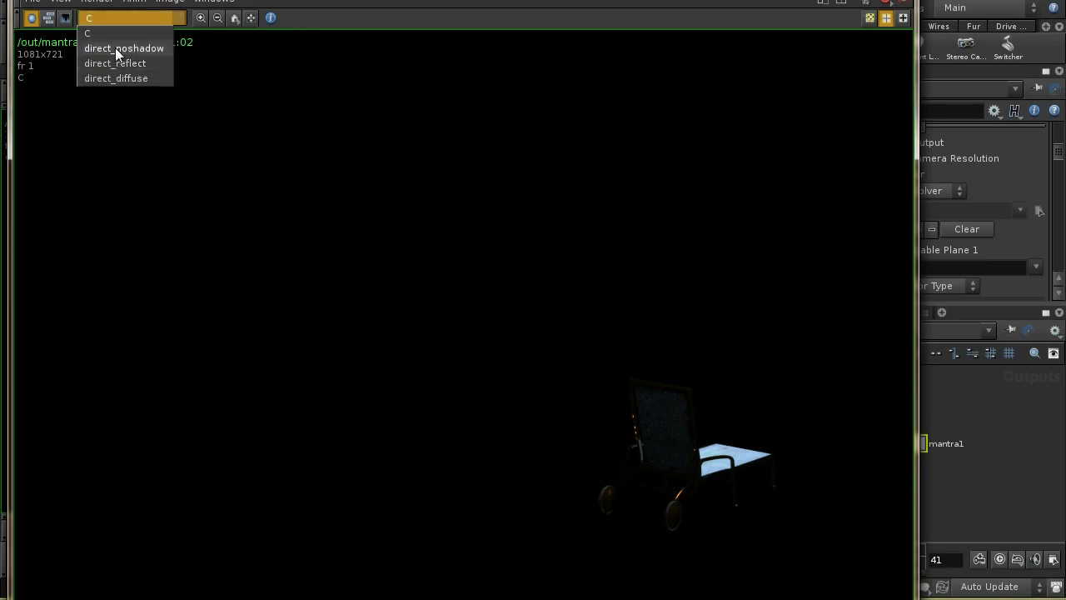
{"action": "left_click", "coordinate": [115, 47]}
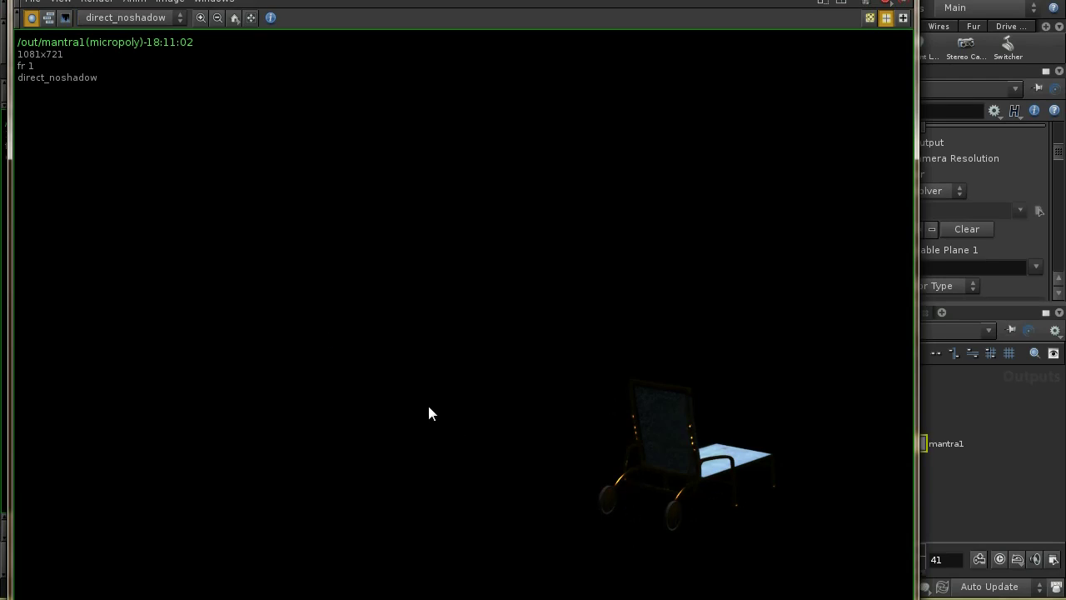
{"action": "left_click", "coordinate": [121, 19]}
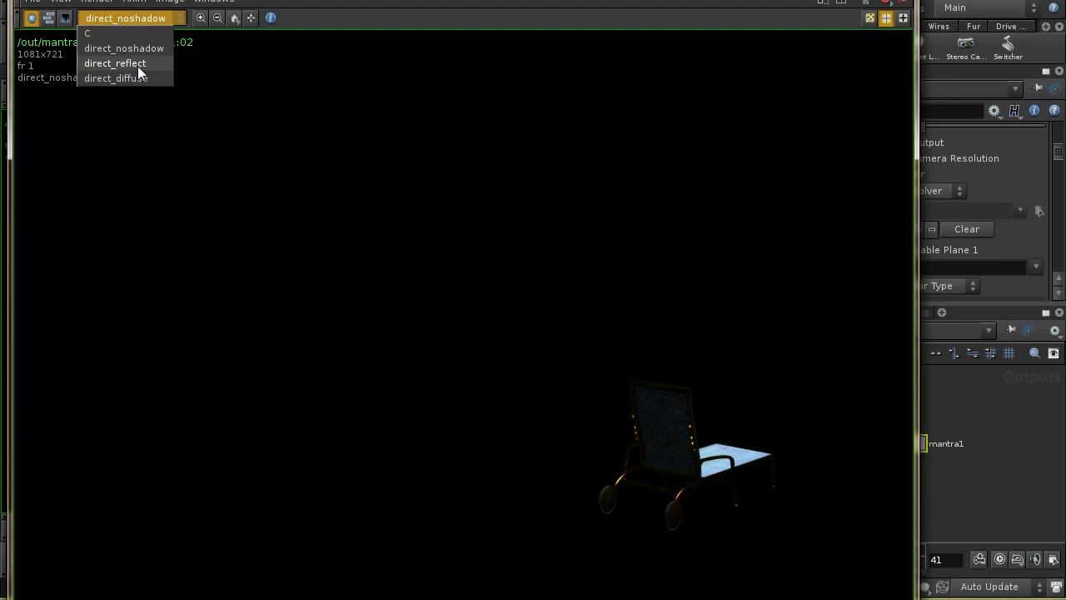
{"action": "left_click", "coordinate": [117, 65]}
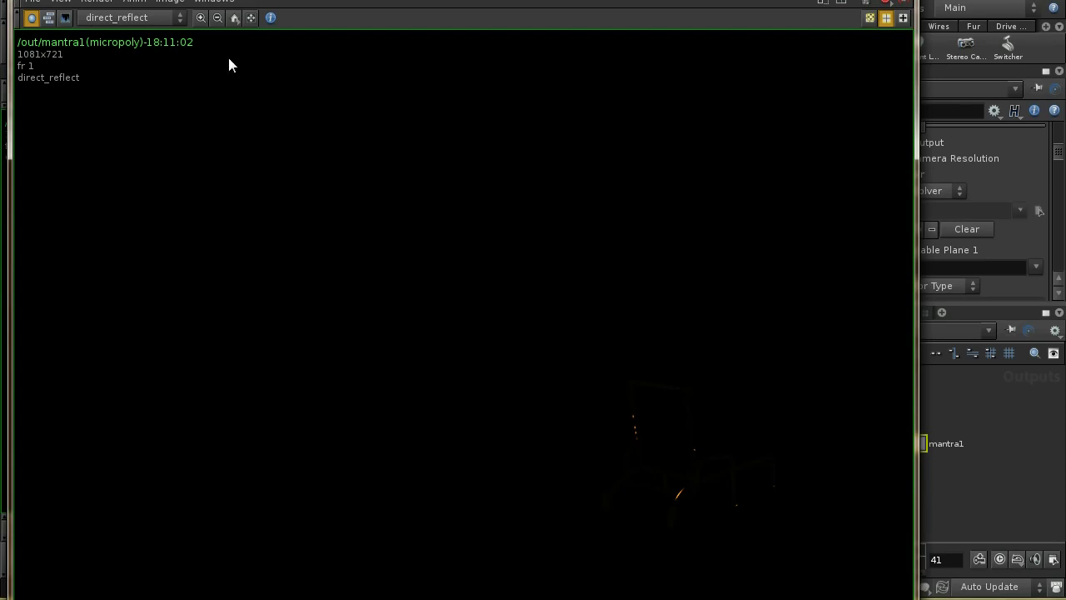
{"action": "left_click", "coordinate": [179, 23]}
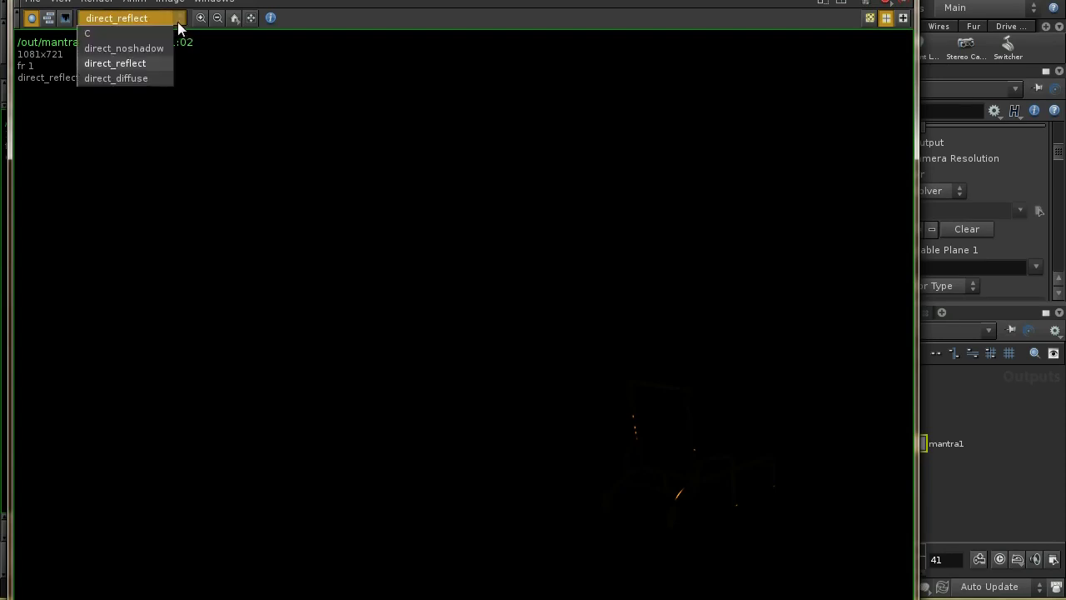
{"action": "left_click", "coordinate": [149, 77]}
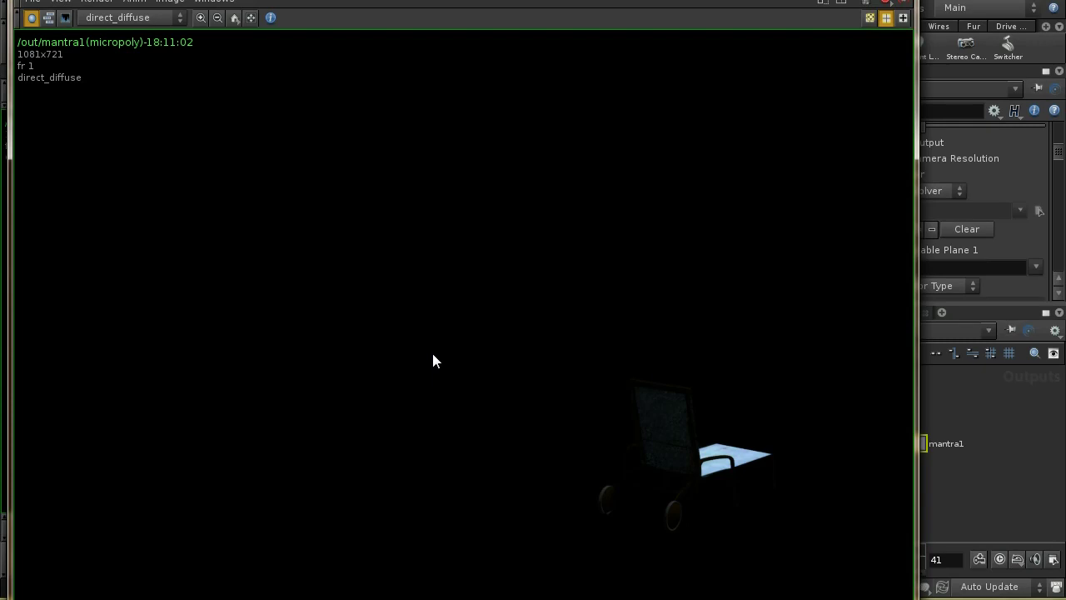
{"action": "left_click", "coordinate": [175, 19]}
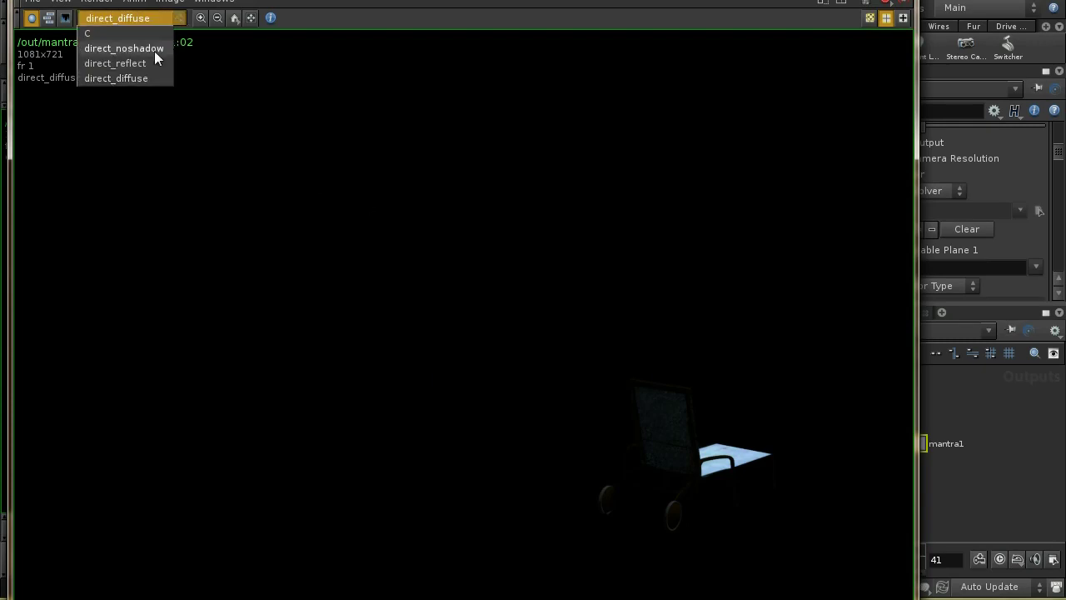
{"action": "left_click", "coordinate": [154, 51]}
{"action": "left_click", "coordinate": [162, 18]}
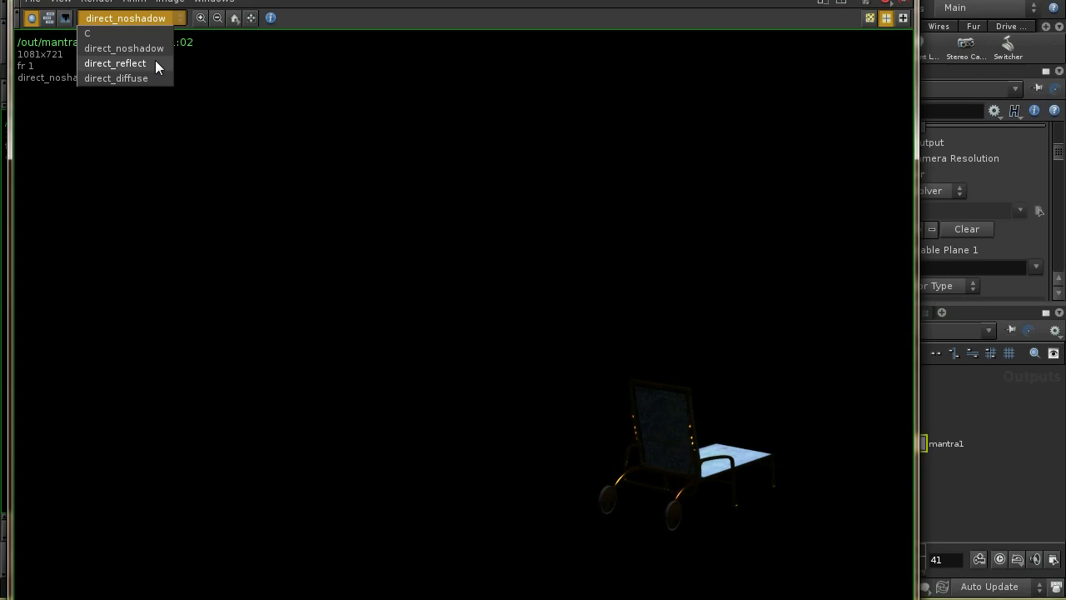
{"action": "left_click", "coordinate": [155, 63]}
{"action": "left_click", "coordinate": [144, 19]}
{"action": "left_click", "coordinate": [138, 79]}
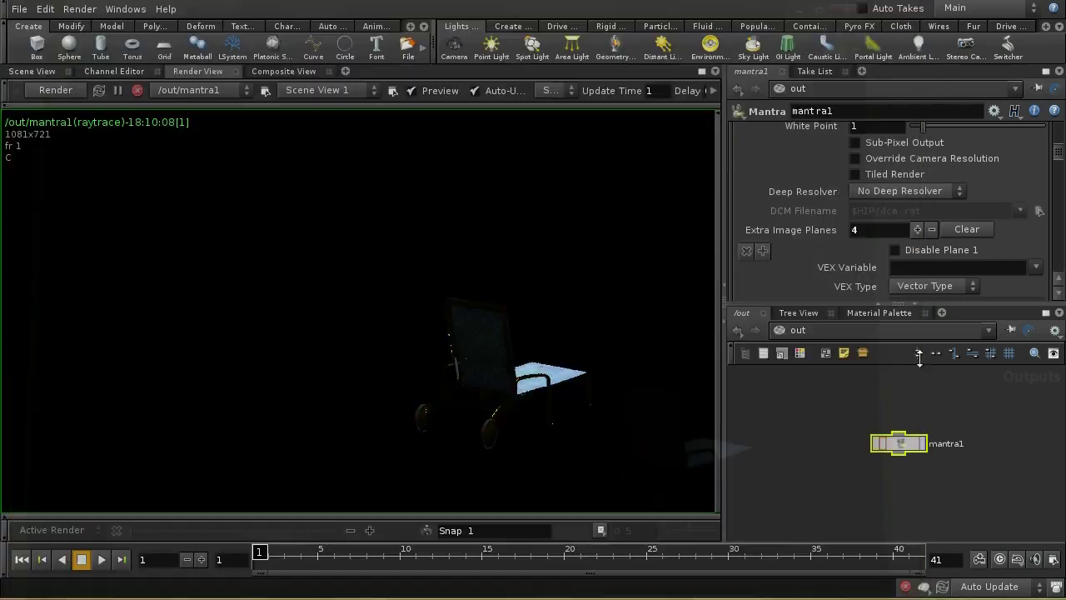
Step: Review the VEX variable choices available for mantra1's first extra image plane
{"action": "left_click", "coordinate": [926, 445]}
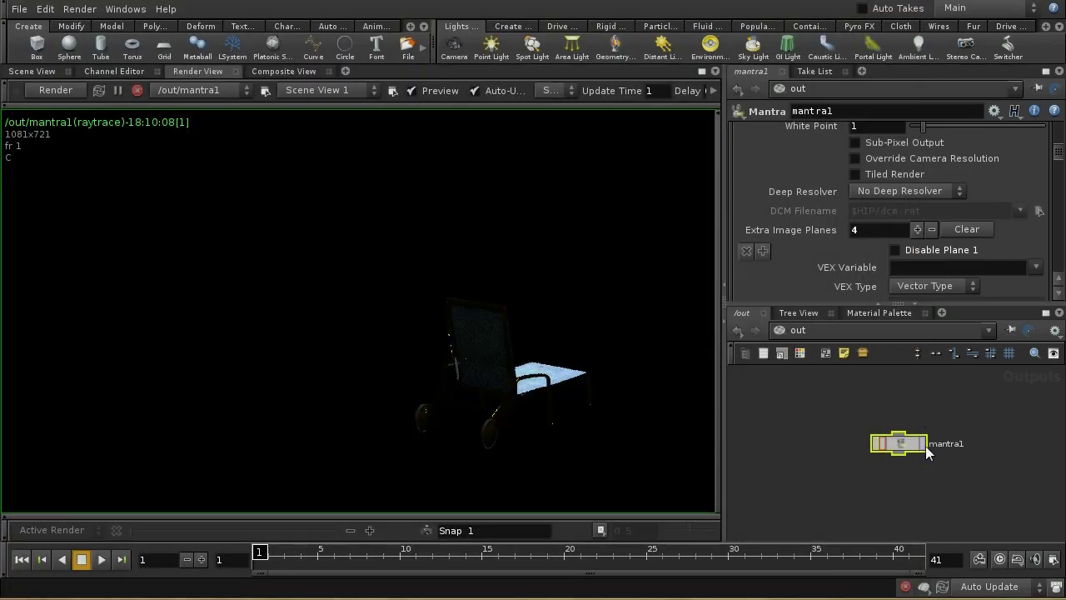
{"action": "left_click", "coordinate": [1036, 268]}
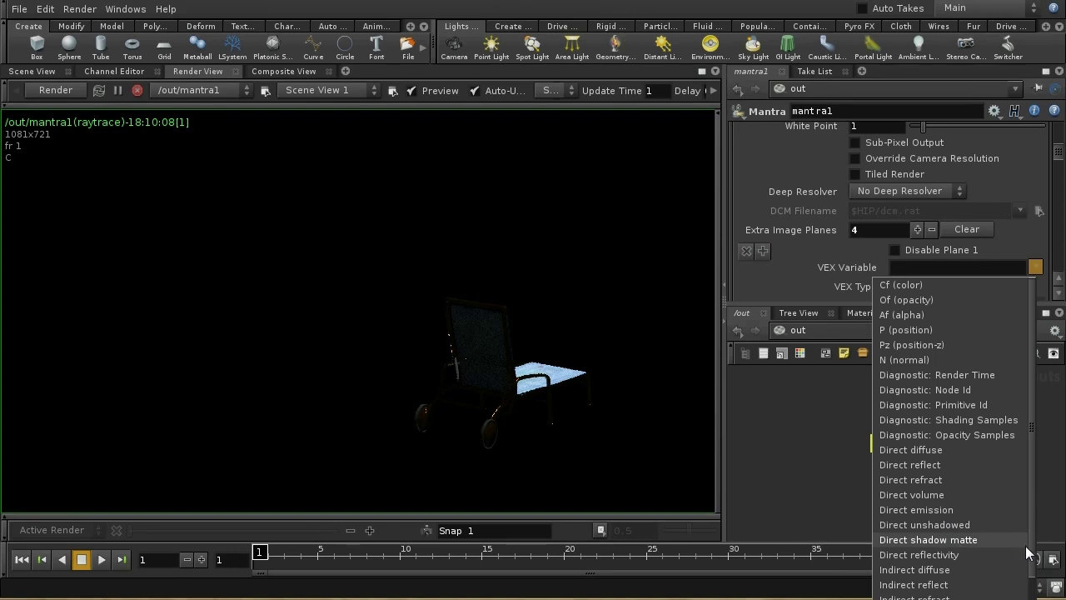
{"action": "scroll", "coordinate": [966, 587], "scroll_direction": "down", "scroll_amount": 3}
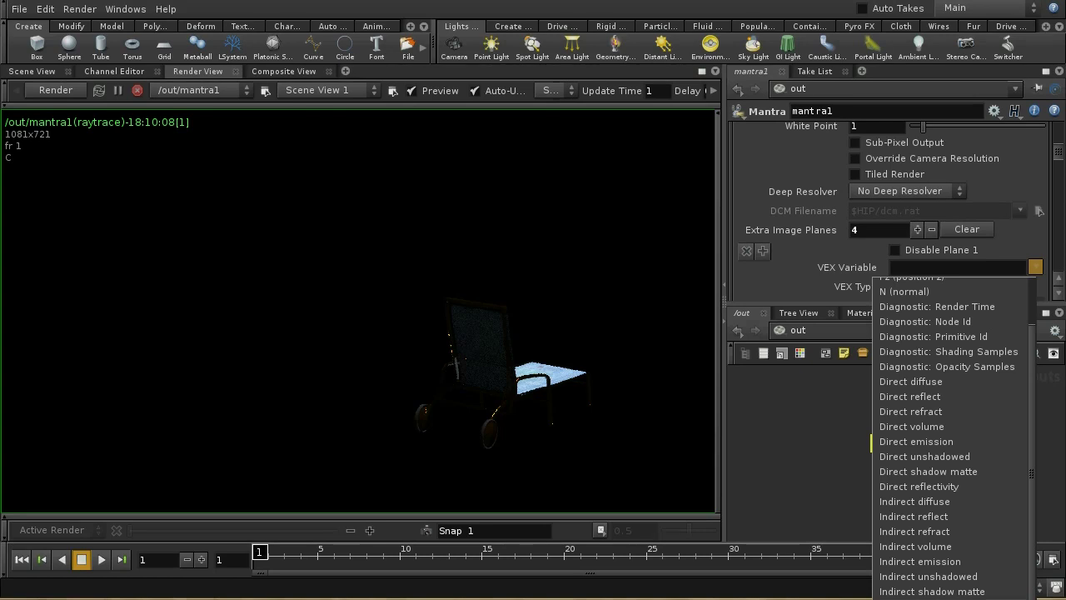
{"action": "left_click", "coordinate": [1049, 483]}
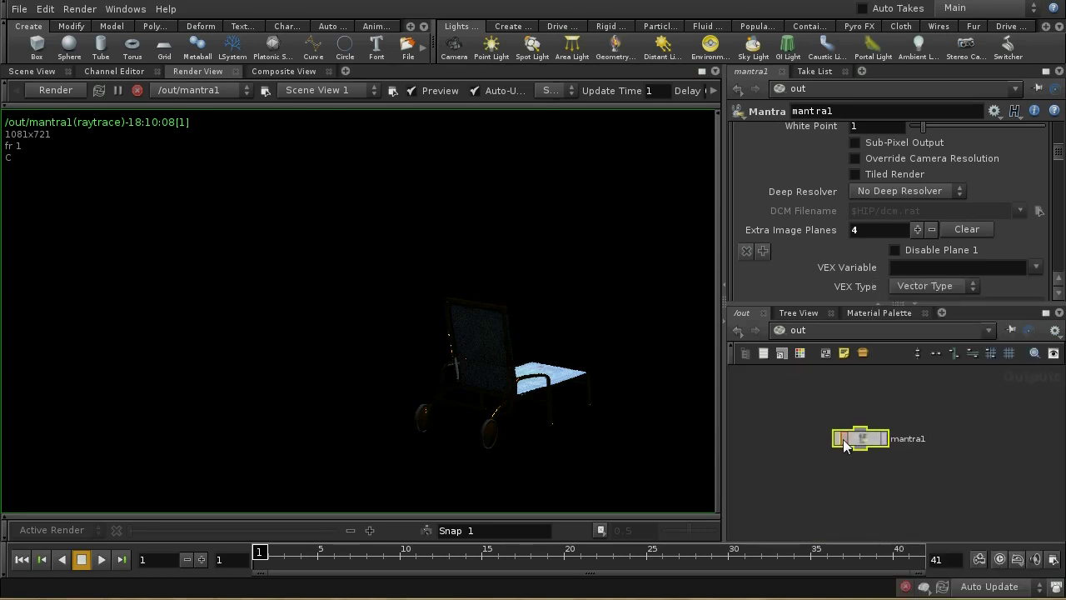
Step: Rename the mantra1 render node as mantra_main
{"action": "left_click", "coordinate": [894, 104]}
{"action": "key", "text": "BackSpace"}
{"action": "type", "text": "_main"}
{"action": "key", "text": "Return"}
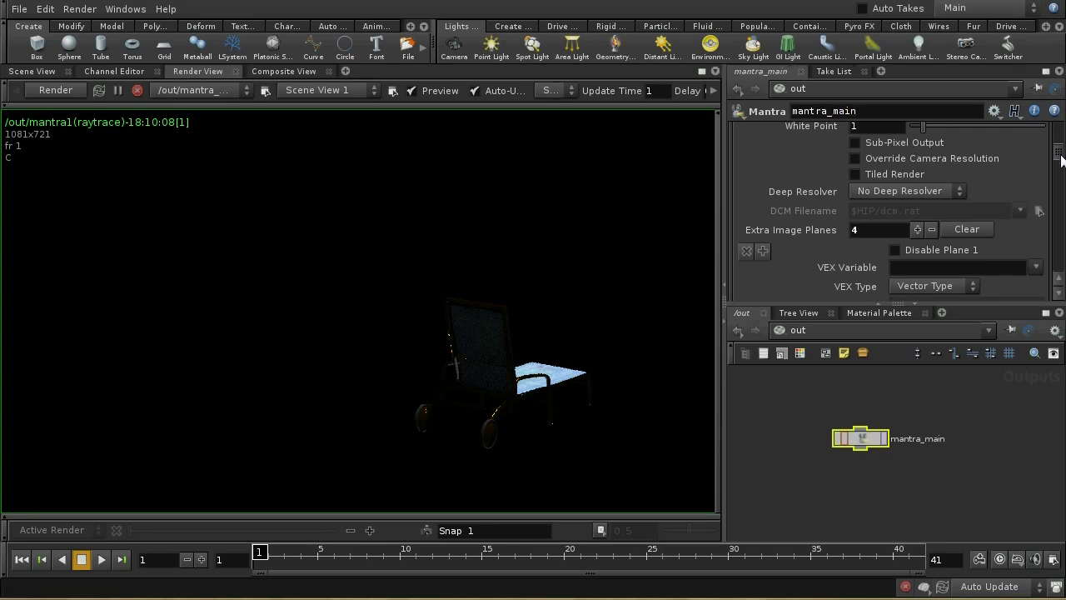
Step: Set mantra_main's output picture to the file sequence $HIP/pic/main.$F.pic
{"action": "scroll", "coordinate": [1059, 162], "scroll_direction": "up", "scroll_amount": 4}
{"action": "left_click", "coordinate": [1040, 172]}
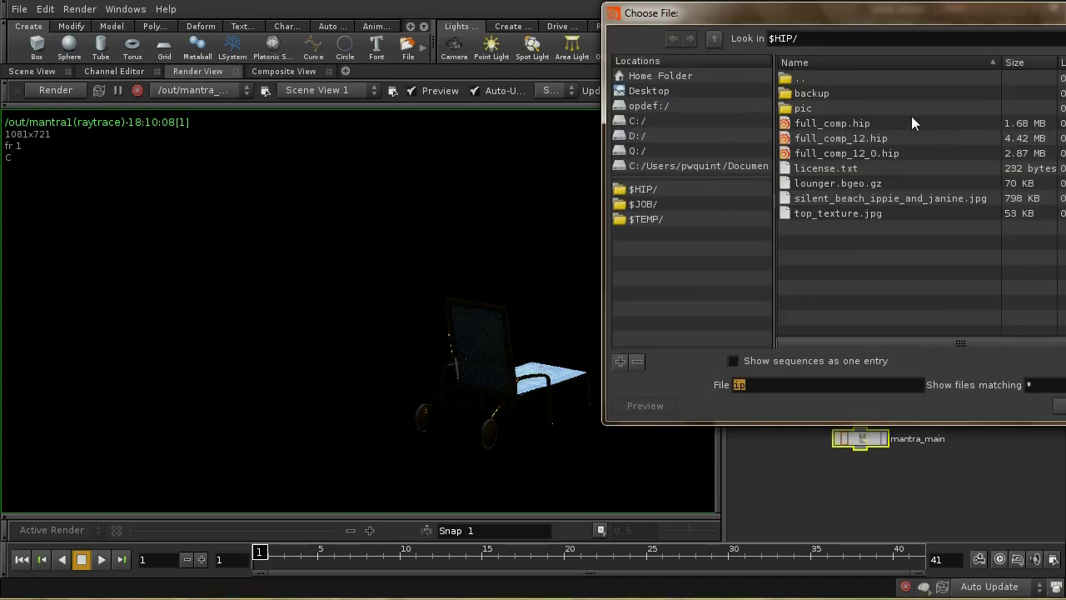
{"action": "double_click", "coordinate": [881, 107]}
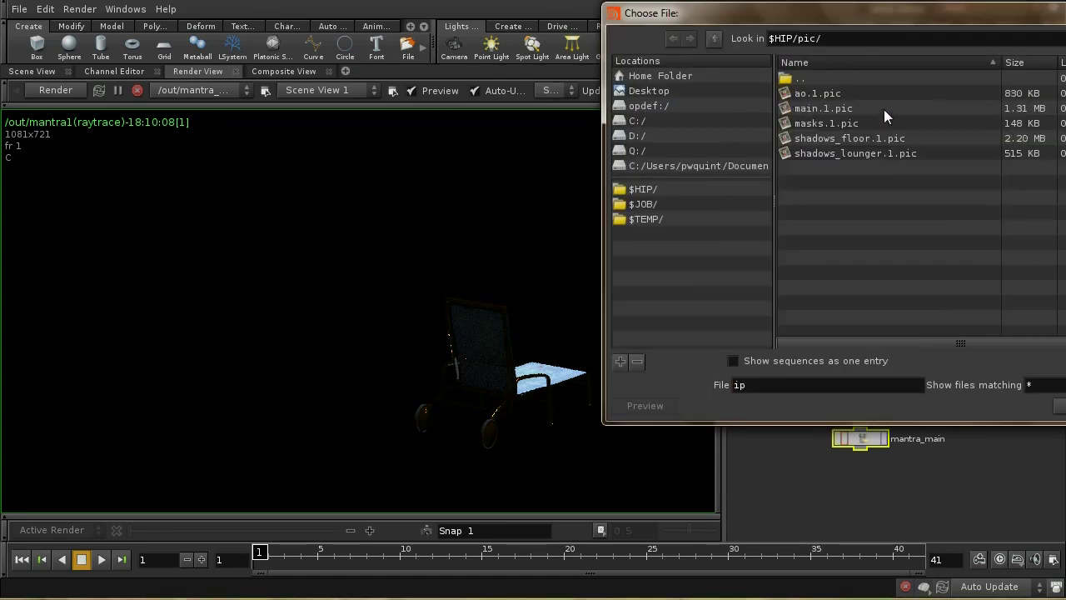
{"action": "left_click", "coordinate": [883, 109]}
{"action": "left_click", "coordinate": [777, 361]}
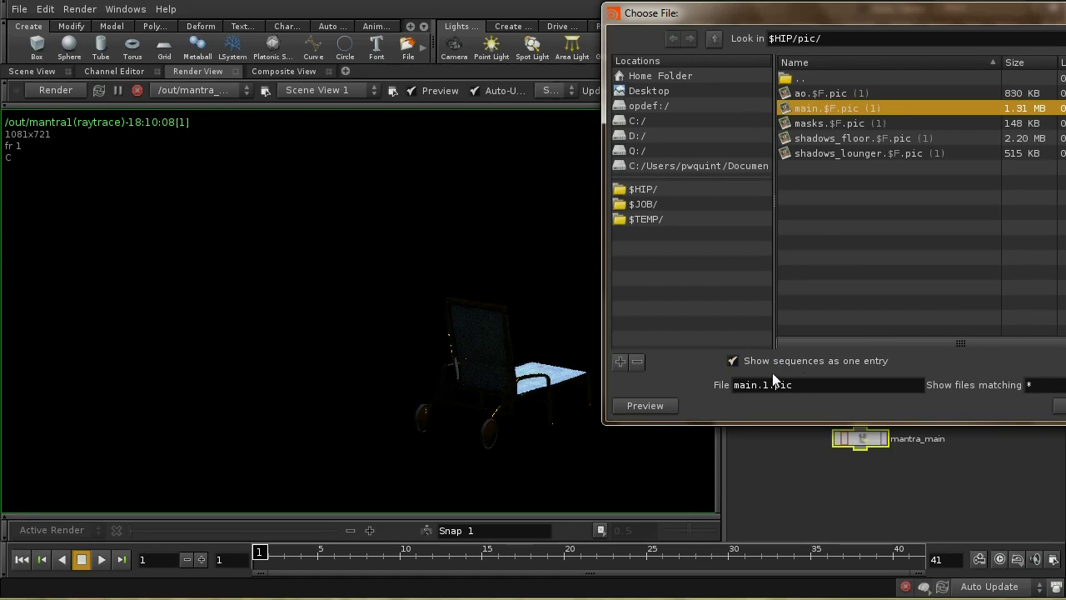
{"action": "left_click", "coordinate": [838, 104]}
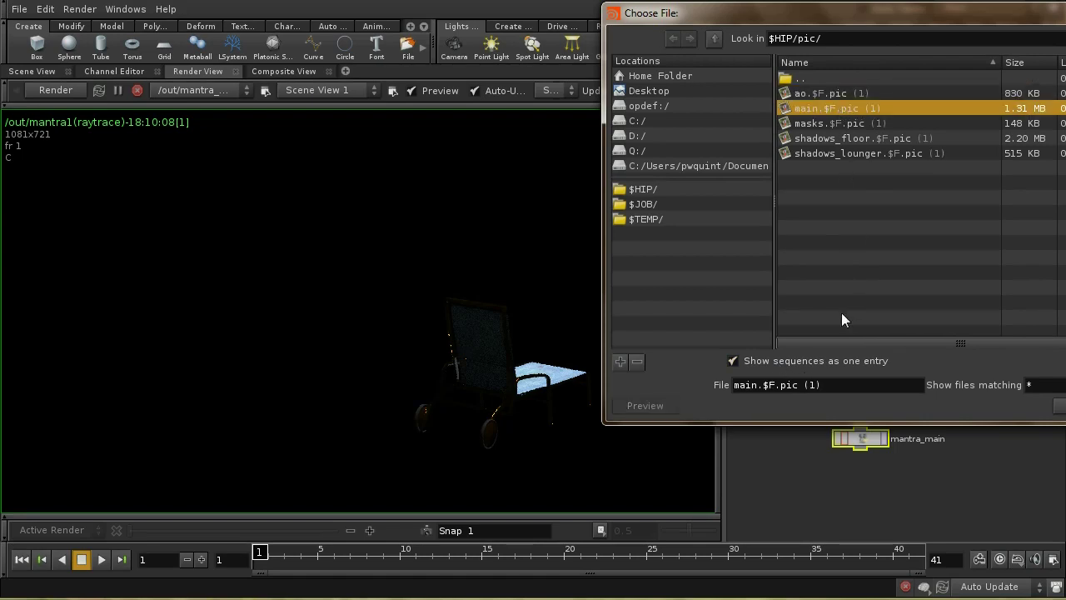
{"action": "left_click", "coordinate": [1059, 405]}
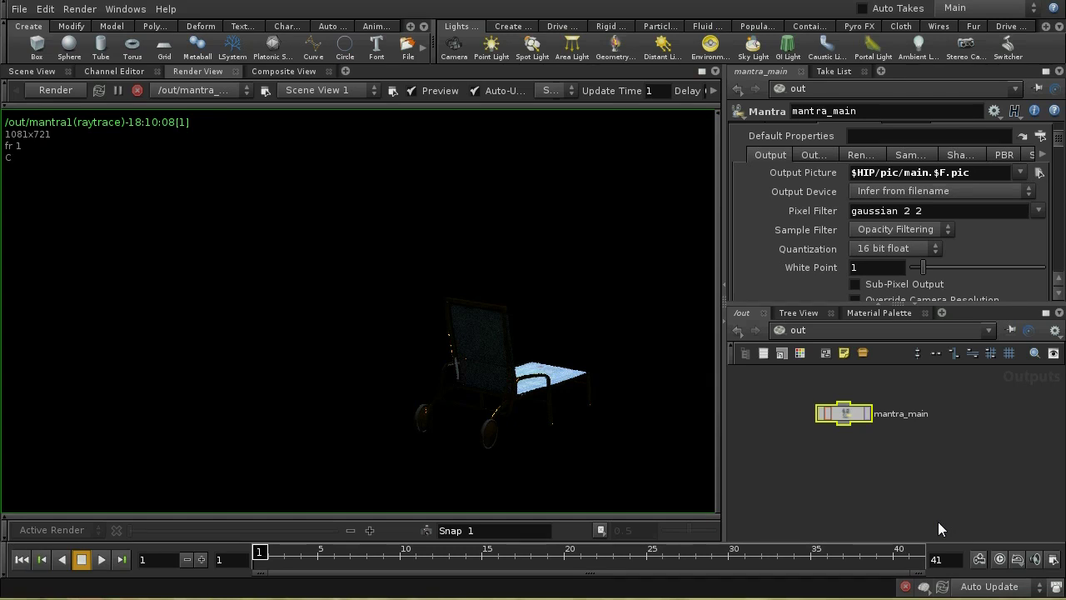
Step: Add a second Mantra render node below mantra_main and name it mantra_ao
{"action": "middle_click_drag", "start_coordinate": [873, 493], "coordinate": [887, 483]}
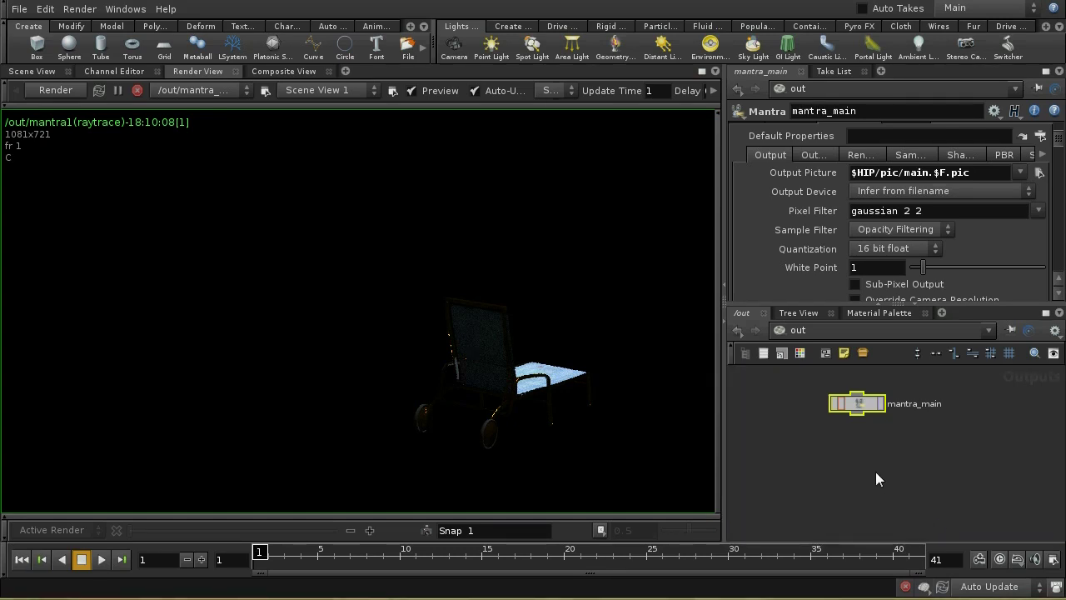
{"action": "key", "text": "Tab"}
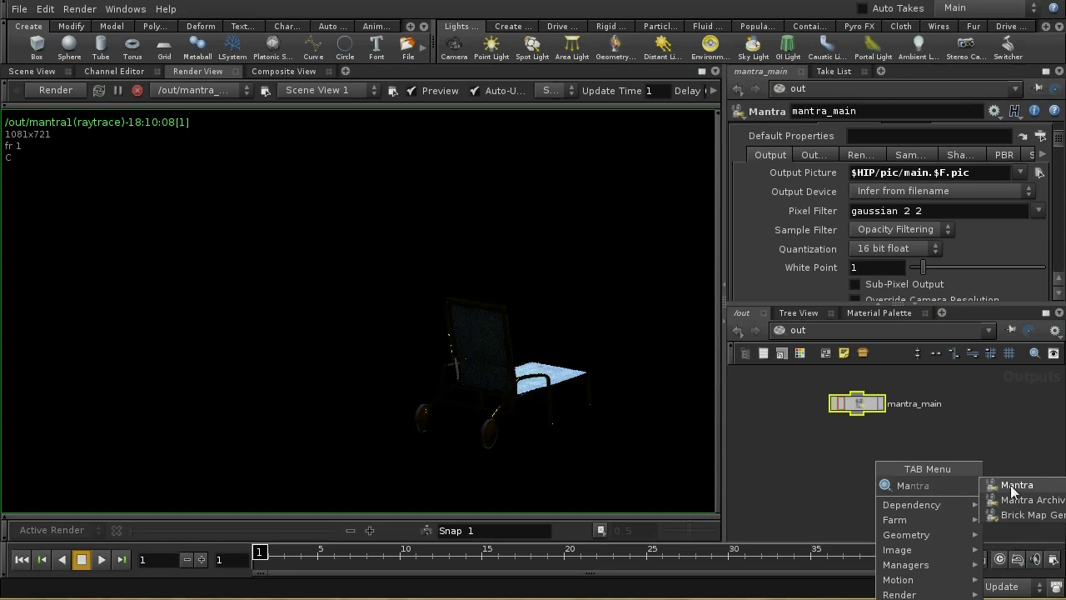
{"action": "left_click", "coordinate": [1010, 484]}
{"action": "left_click", "coordinate": [861, 456]}
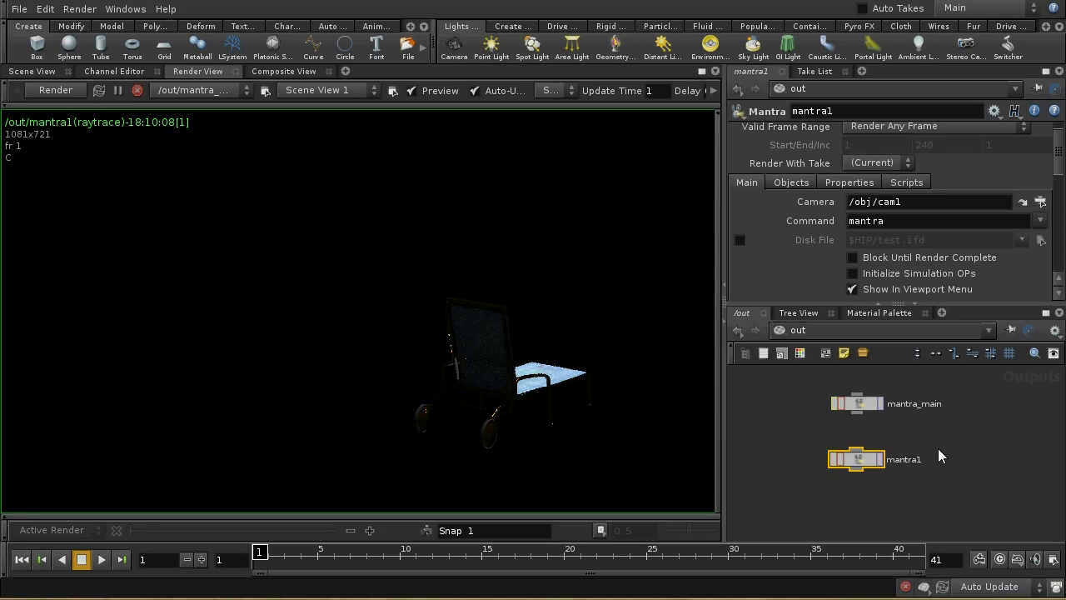
{"action": "left_click", "coordinate": [846, 116]}
{"action": "key", "text": "BackSpace"}
{"action": "type", "text": "_ao"}
{"action": "key", "text": "Return"}
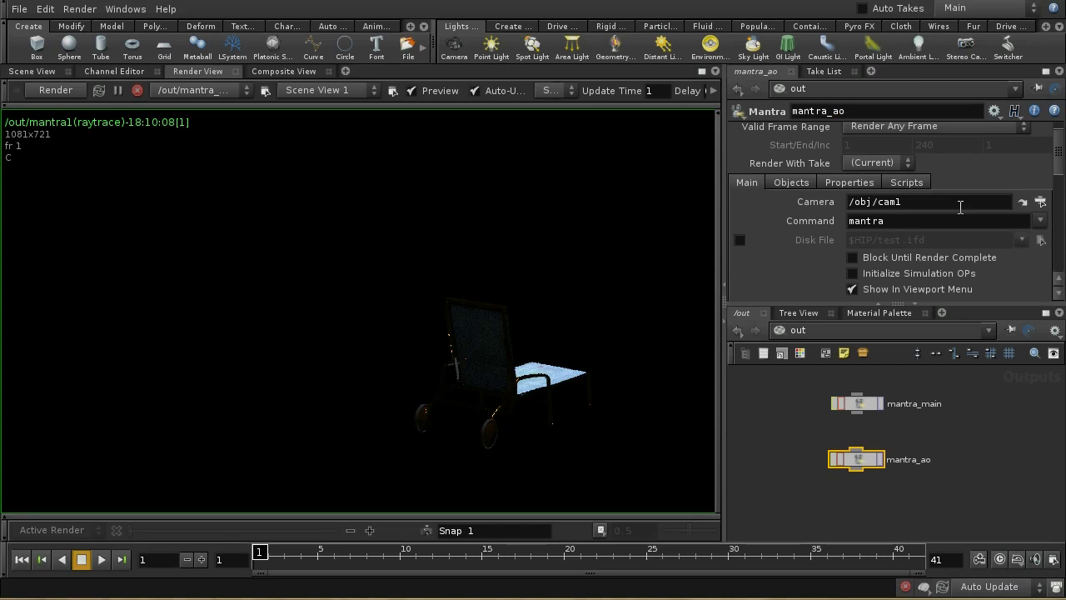
Step: Assign floor_proxy as the force object of mantra_ao
{"action": "left_click", "coordinate": [810, 180]}
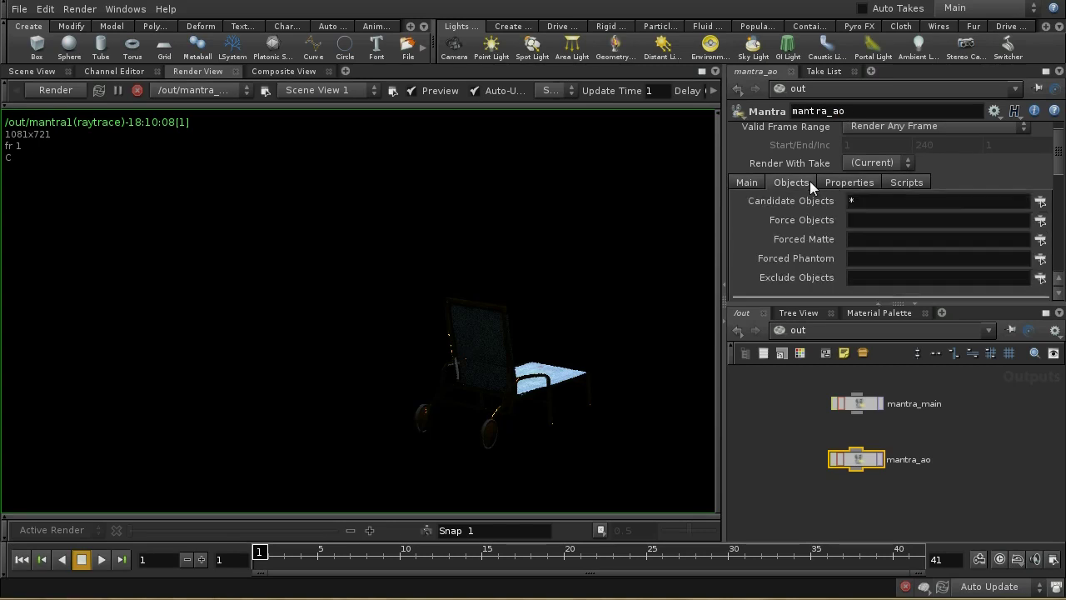
{"action": "left_click", "coordinate": [1040, 221]}
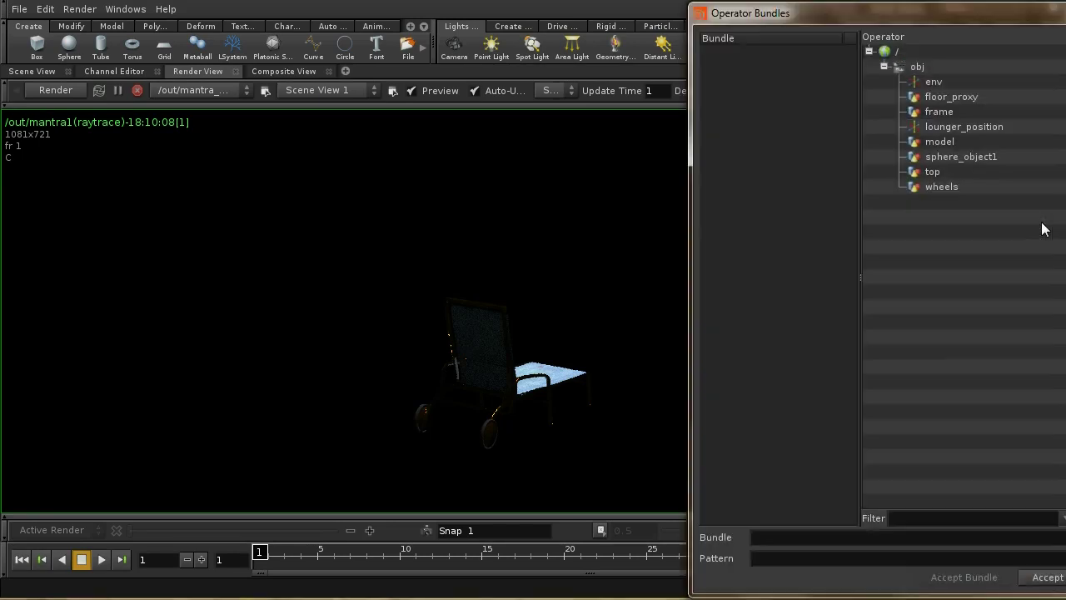
{"action": "left_click", "coordinate": [983, 96]}
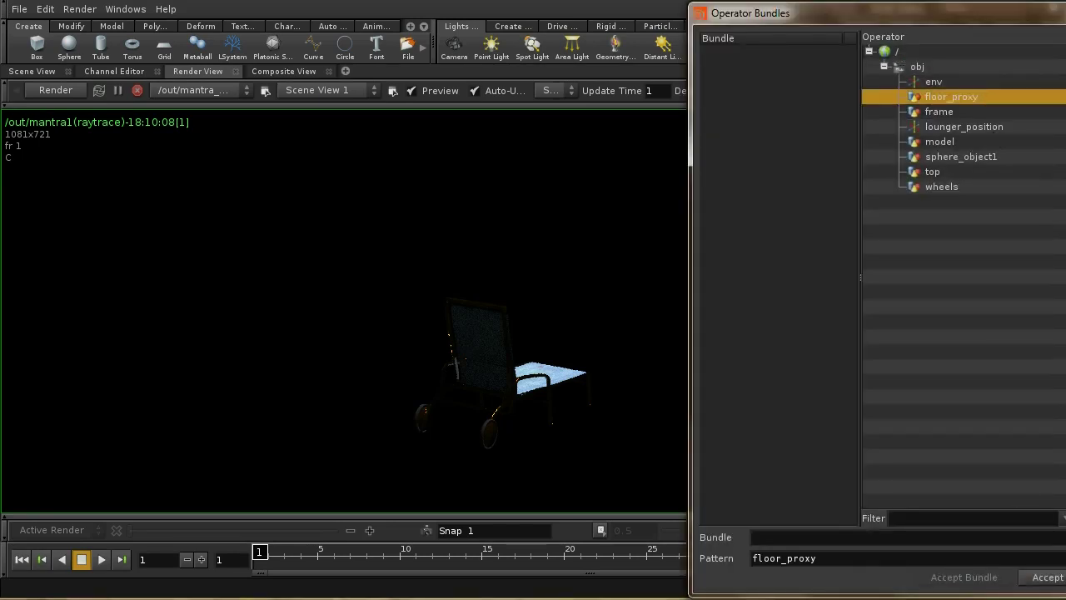
{"action": "left_click", "coordinate": [1046, 577]}
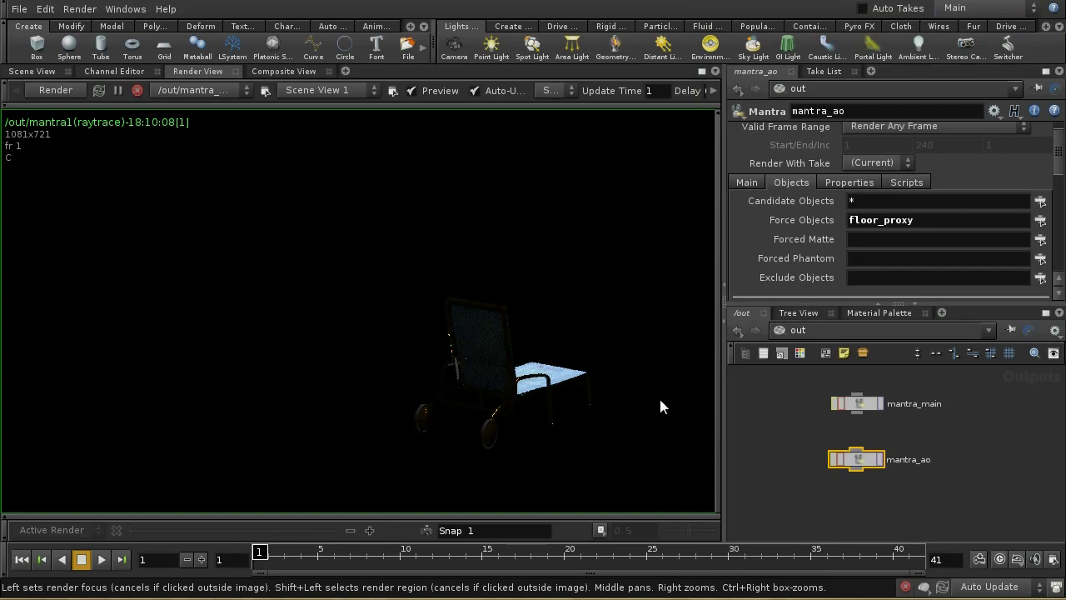
{"action": "middle_click_drag", "start_coordinate": [932, 447], "coordinate": [932, 441]}
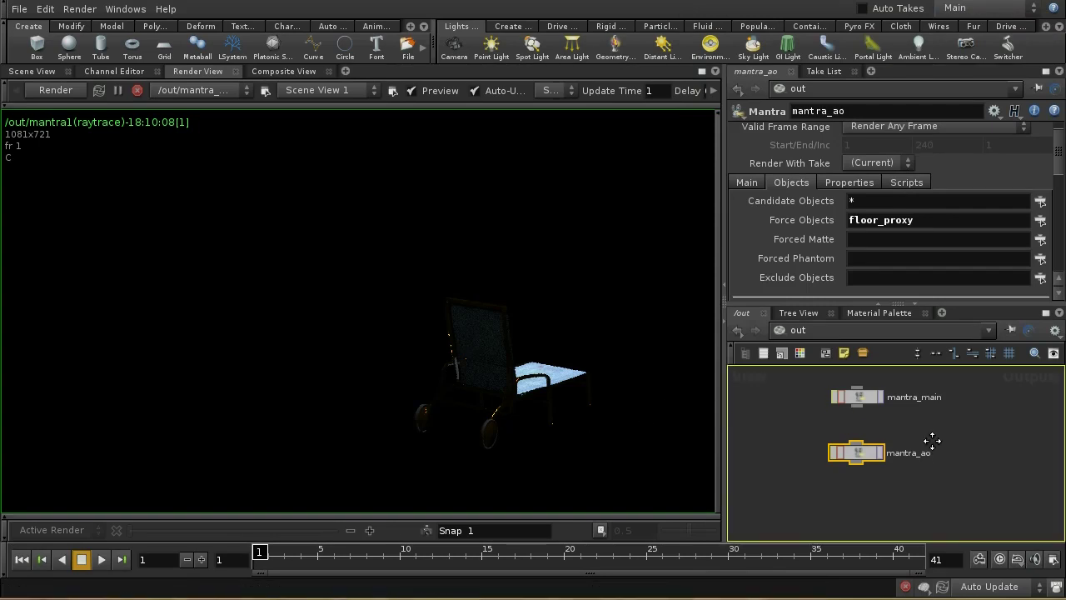
{"action": "scroll", "coordinate": [1057, 167], "scroll_direction": "up", "scroll_amount": 1}
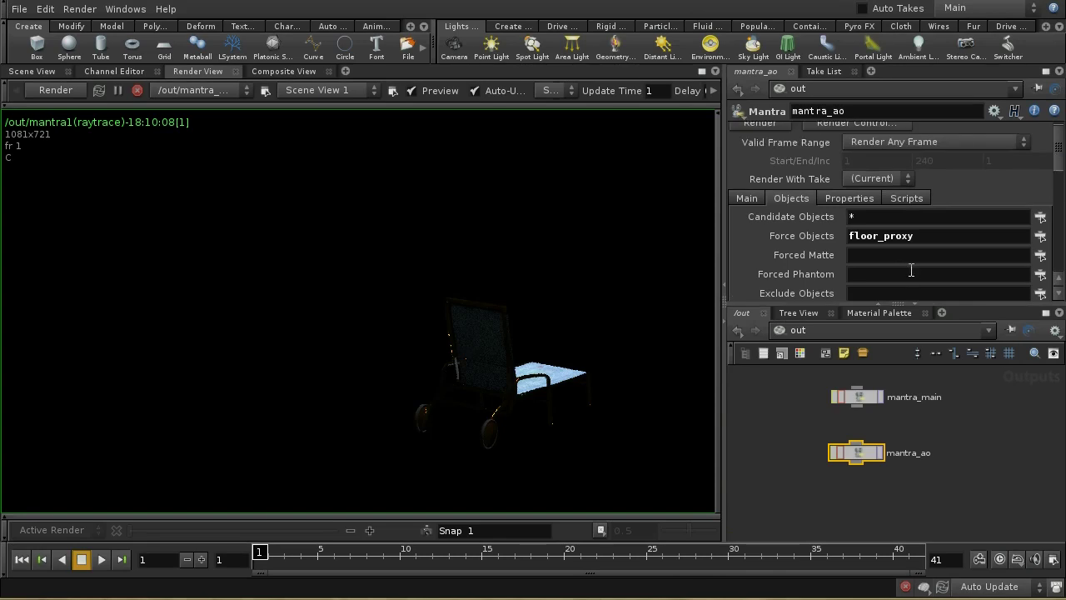
Step: Add a second environment light in the obj network and place its node below envlight1
{"action": "left_click", "coordinate": [818, 329]}
{"action": "left_click", "coordinate": [857, 381]}
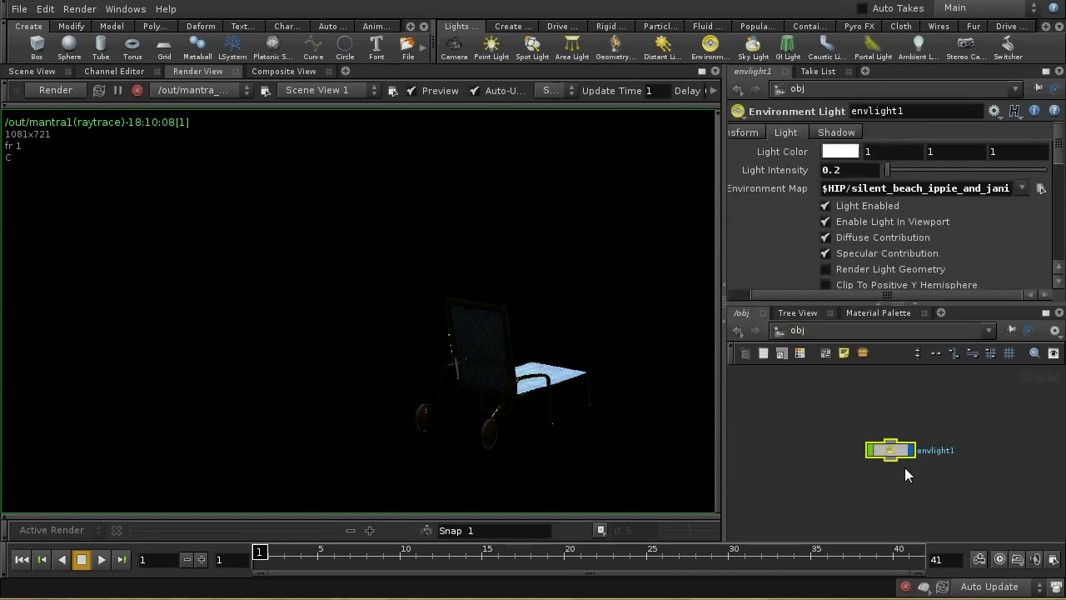
{"action": "middle_click_drag", "start_coordinate": [908, 484], "coordinate": [837, 432]}
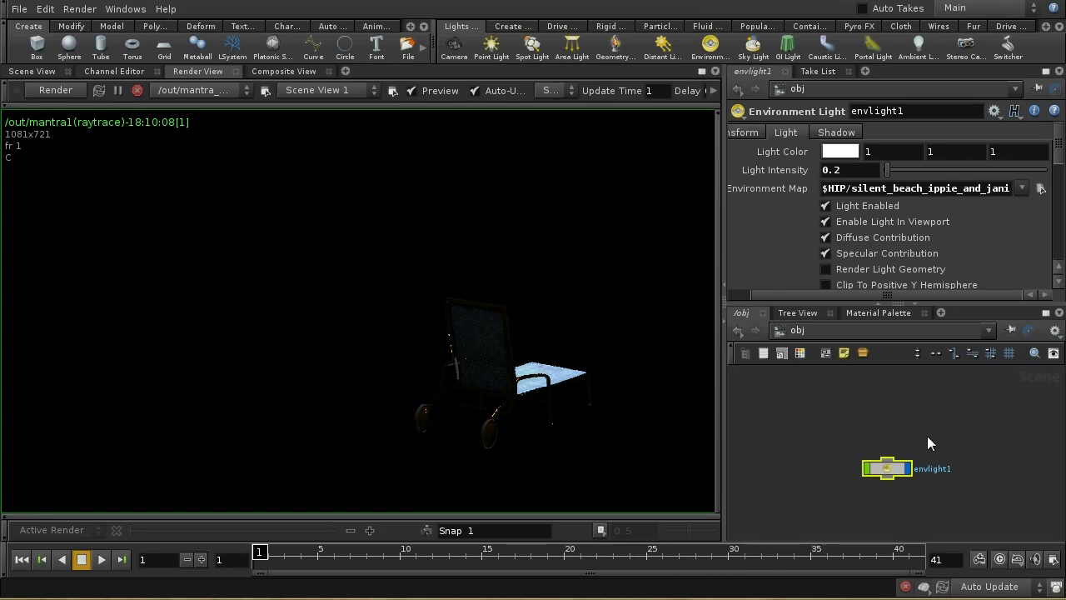
{"action": "scroll", "coordinate": [924, 415], "scroll_direction": "up", "scroll_amount": 2}
{"action": "scroll", "coordinate": [922, 437], "scroll_direction": "down", "scroll_amount": 2}
{"action": "middle_click_drag", "start_coordinate": [922, 437], "coordinate": [900, 381]}
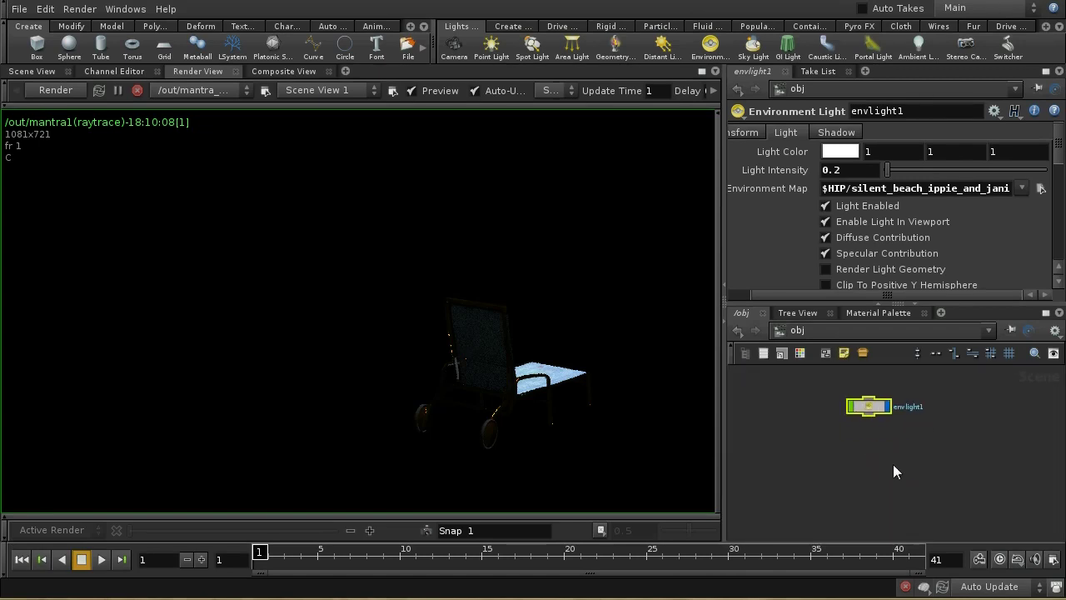
{"action": "key", "text": "Tab"}
{"action": "left_click", "coordinate": [710, 45]}
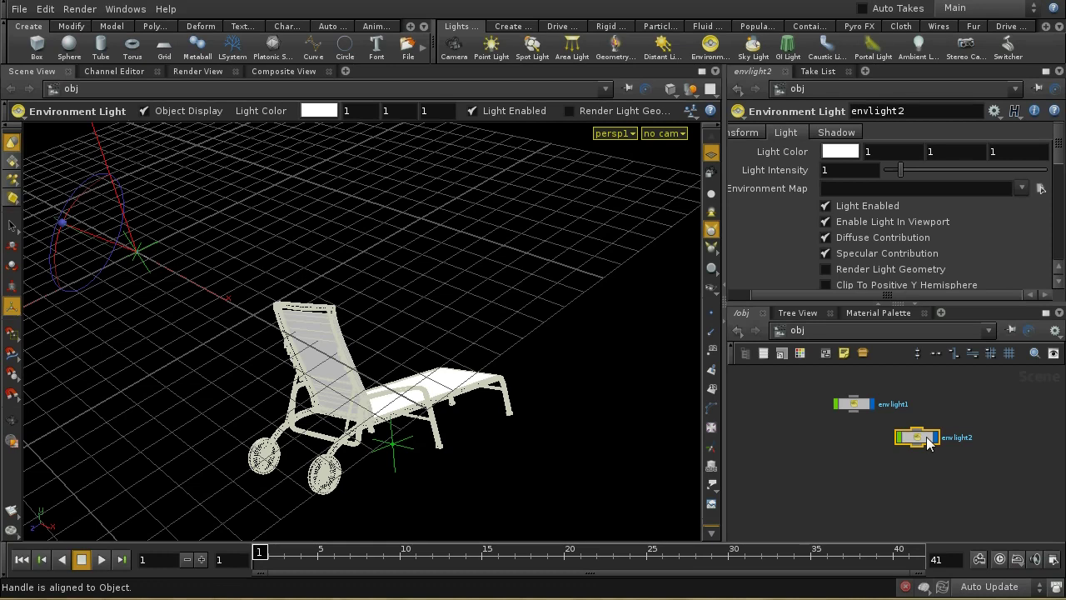
{"action": "left_click_drag", "start_coordinate": [891, 448], "coordinate": [858, 458]}
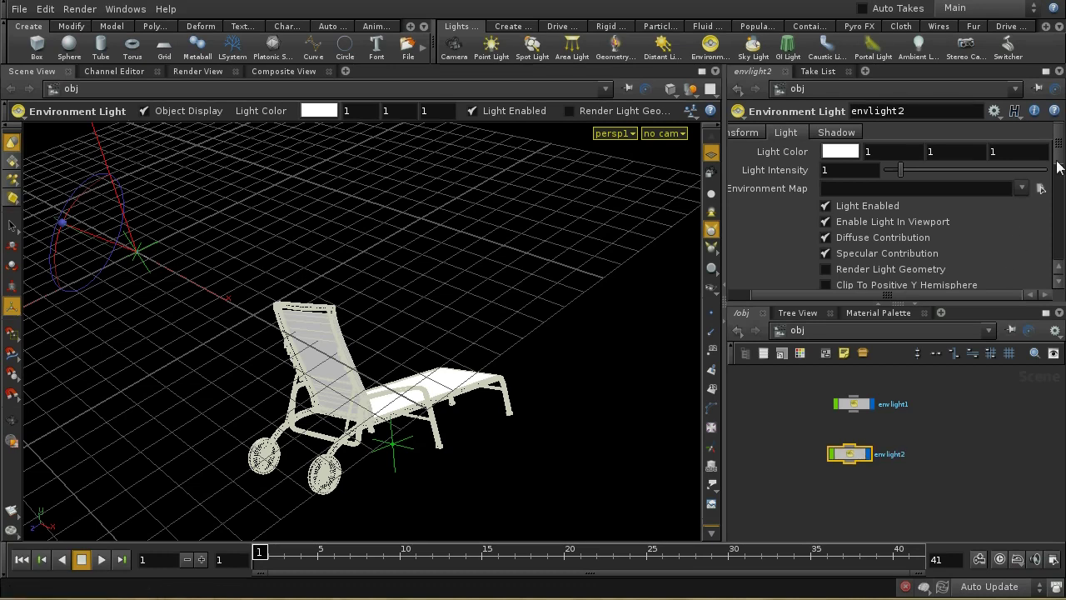
Step: Set envlight2's rendering mode to Ambient Occlusion, disable the light, and line its node up below envlight1
{"action": "left_click", "coordinate": [1059, 196]}
{"action": "left_click", "coordinate": [1059, 196]}
{"action": "scroll", "coordinate": [869, 183], "scroll_direction": "up", "scroll_amount": 2}
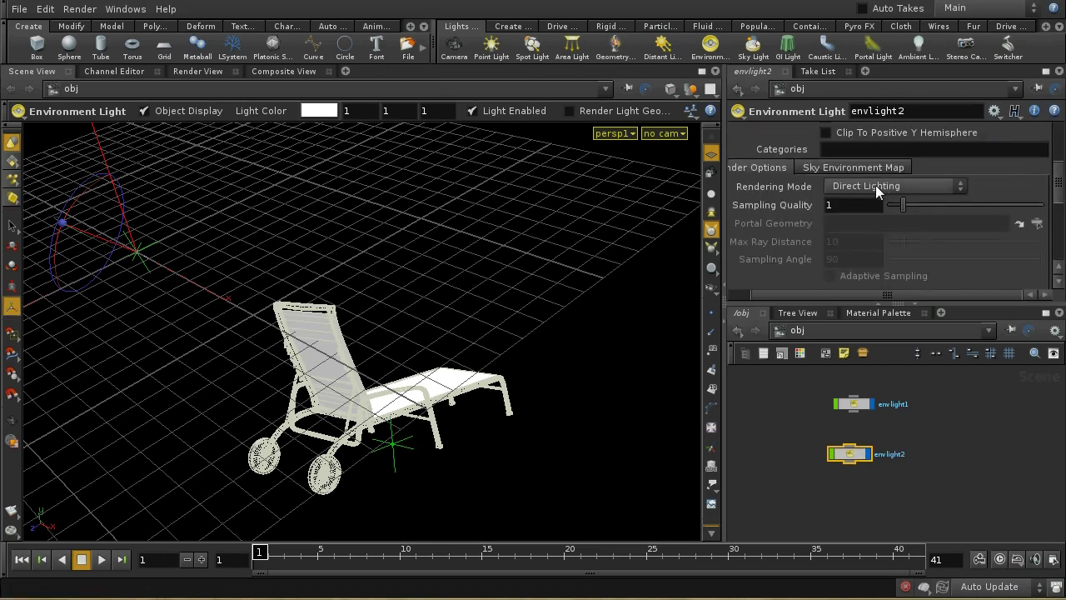
{"action": "left_click", "coordinate": [831, 188]}
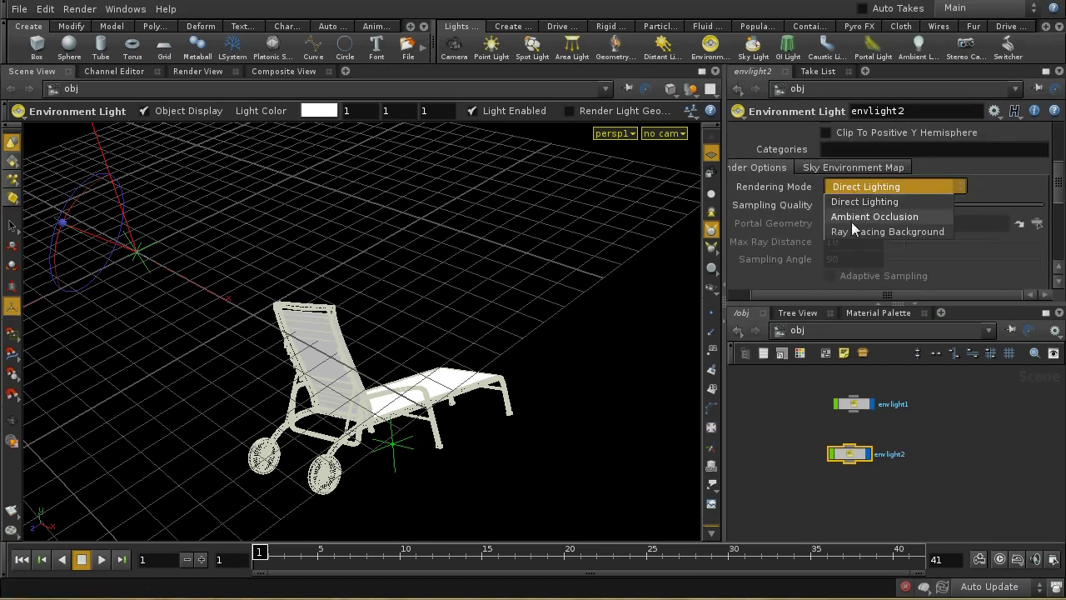
{"action": "left_click", "coordinate": [851, 217]}
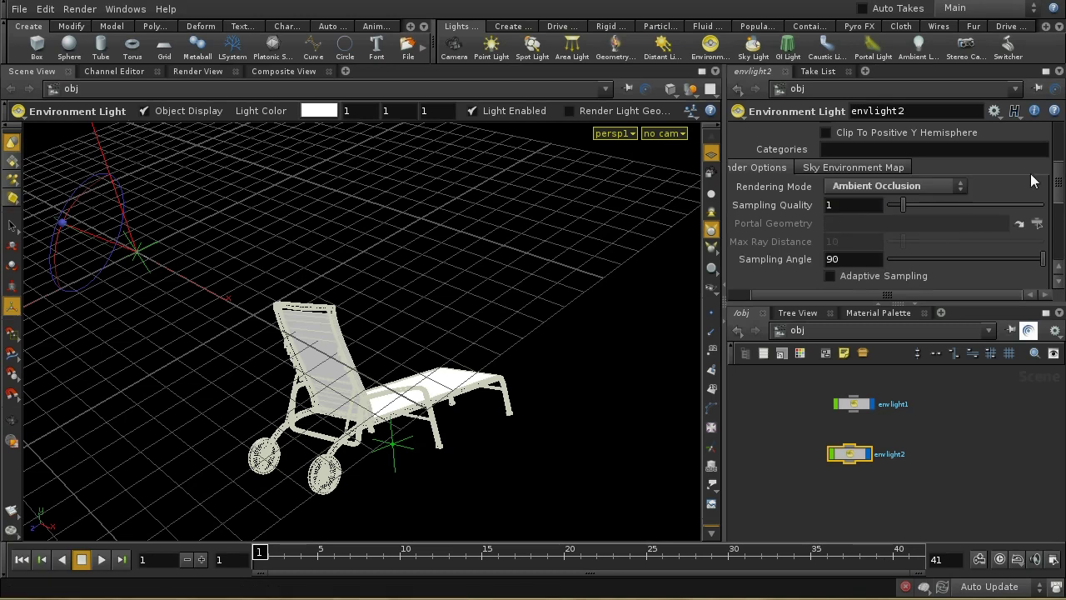
{"action": "left_click_drag", "start_coordinate": [1057, 197], "coordinate": [1055, 147]}
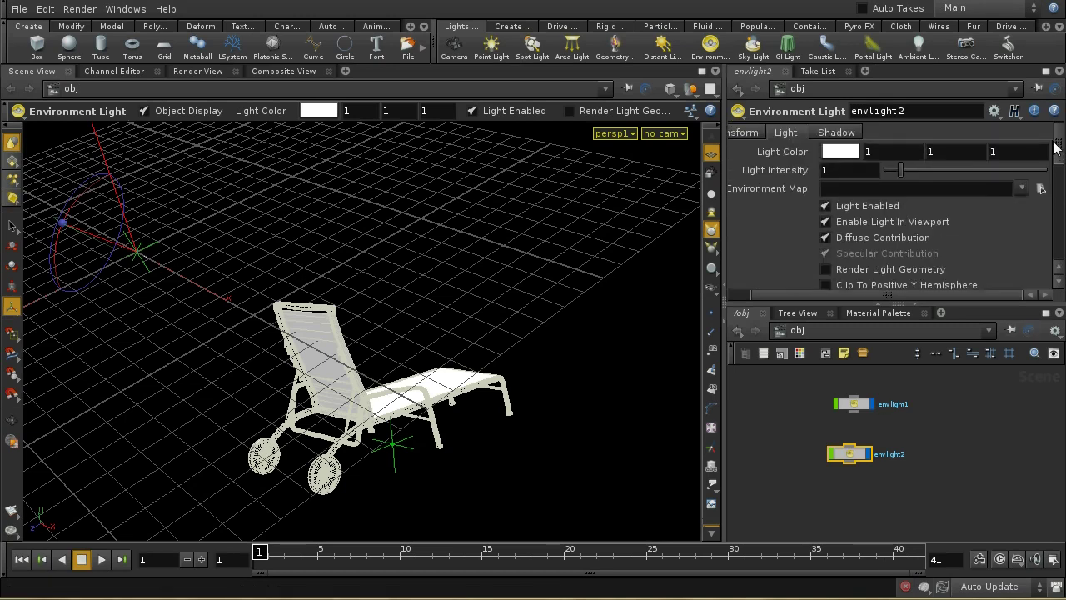
{"action": "left_click", "coordinate": [825, 206]}
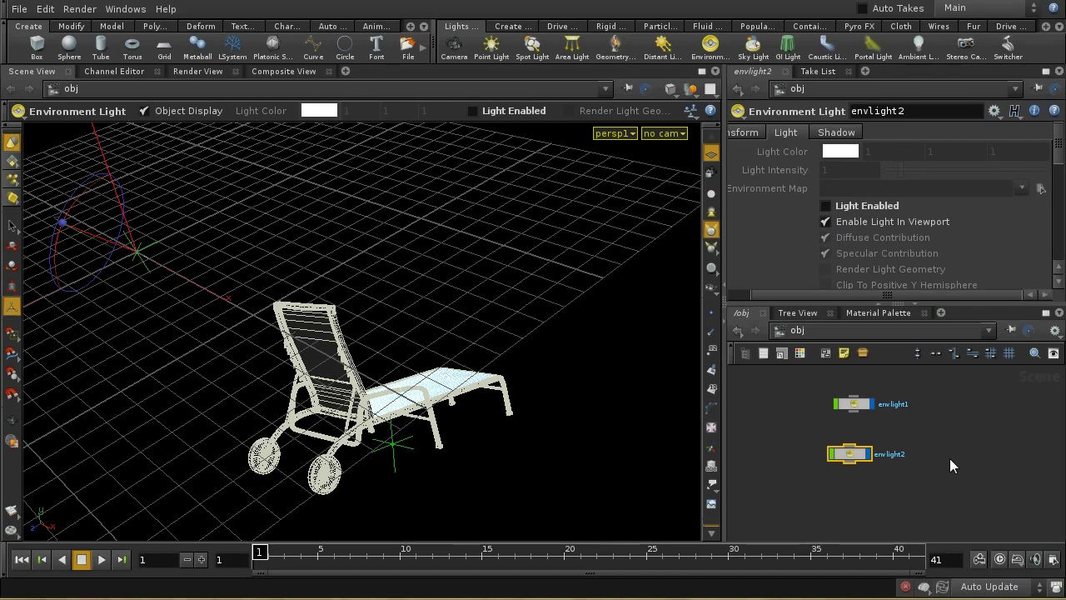
{"action": "mouse_move", "coordinate": [852, 452]}
{"action": "left_mouse_down"}
{"action": "mouse_move", "coordinate": [866, 445]}
{"action": "mouse_move", "coordinate": [855, 463]}
{"action": "left_mouse_up"}
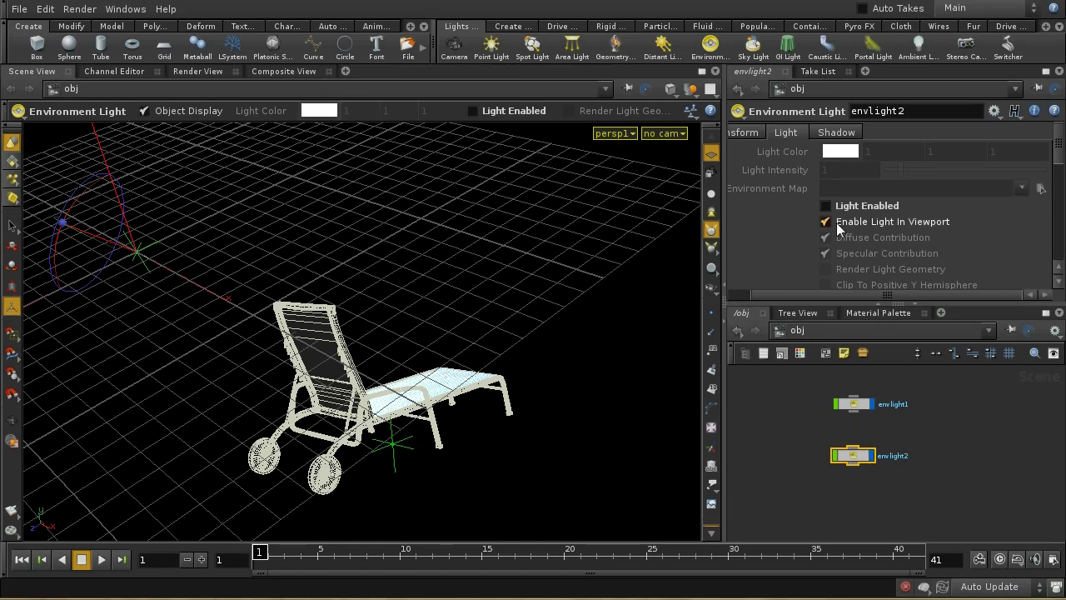
Step: In the out network, assign envlight2 as the solo light of mantra_ao
{"action": "left_click", "coordinate": [830, 327]}
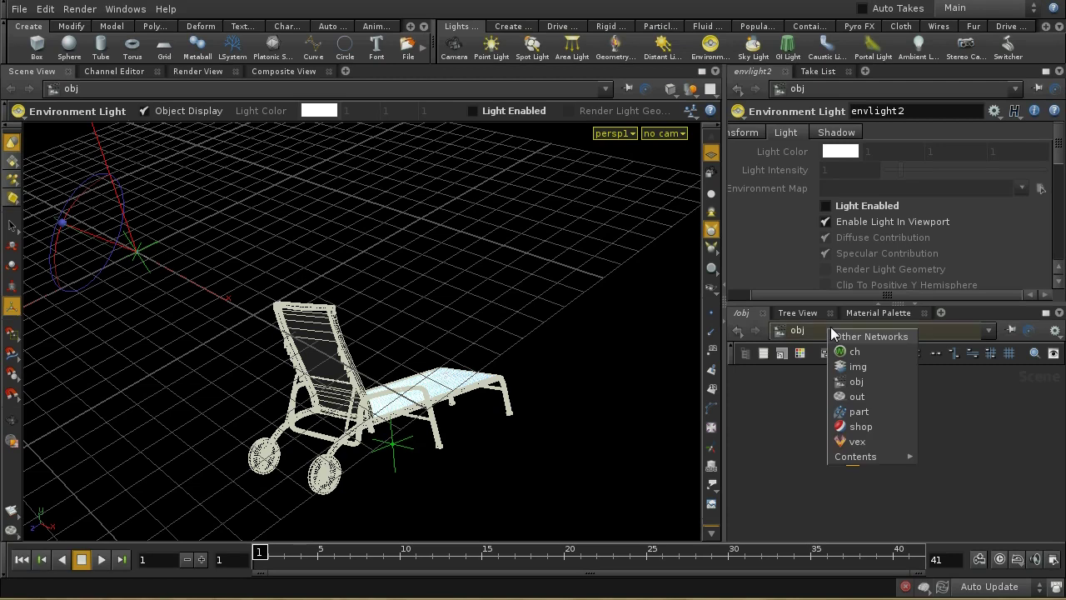
{"action": "left_click", "coordinate": [884, 397]}
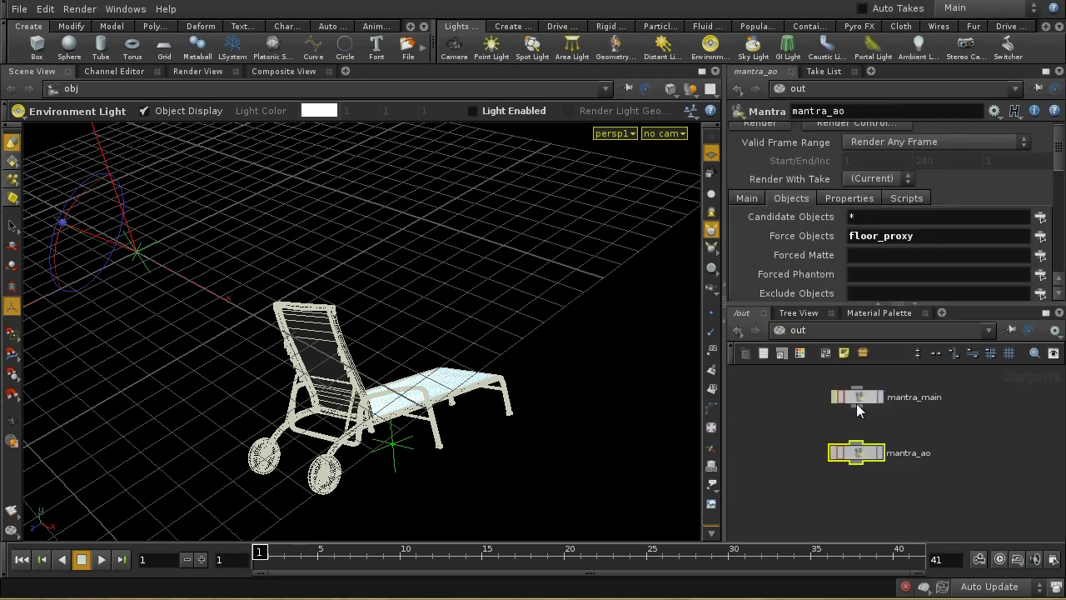
{"action": "left_click_drag", "start_coordinate": [1057, 170], "coordinate": [1059, 209]}
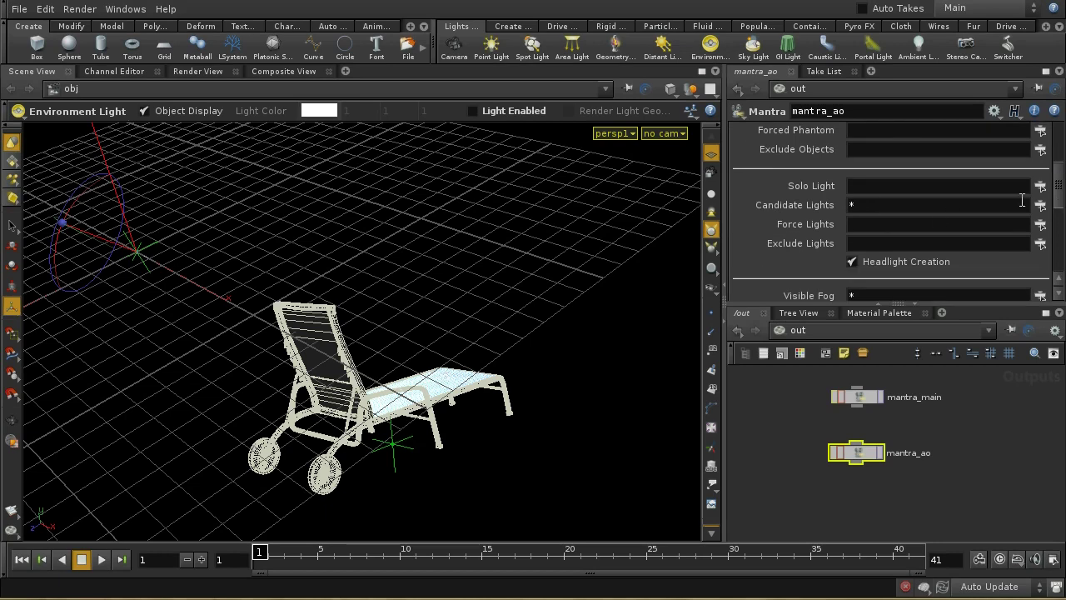
{"action": "left_click", "coordinate": [1040, 185]}
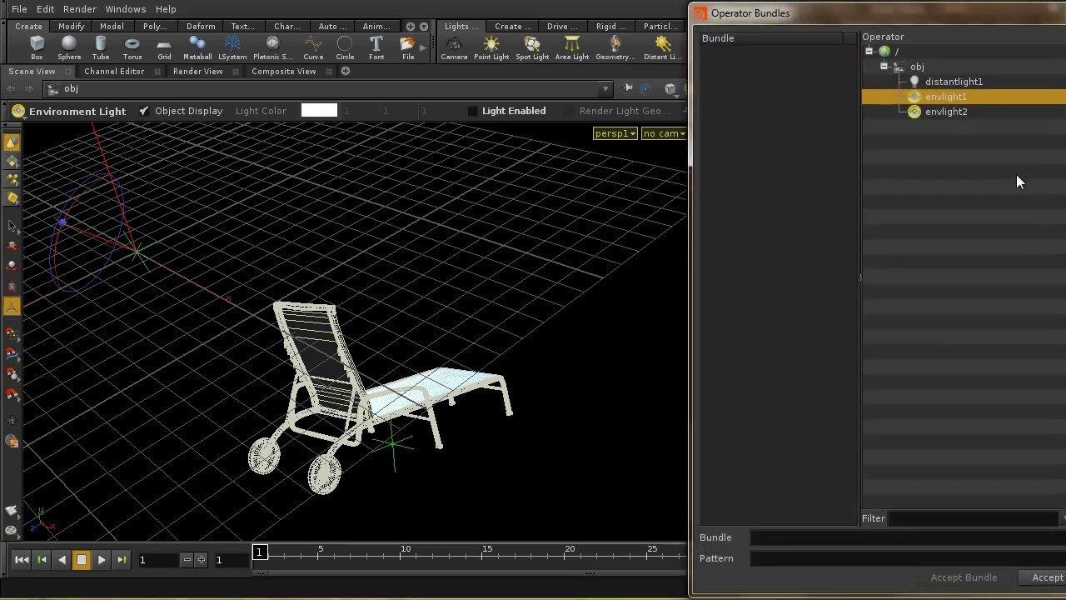
{"action": "left_click", "coordinate": [980, 112]}
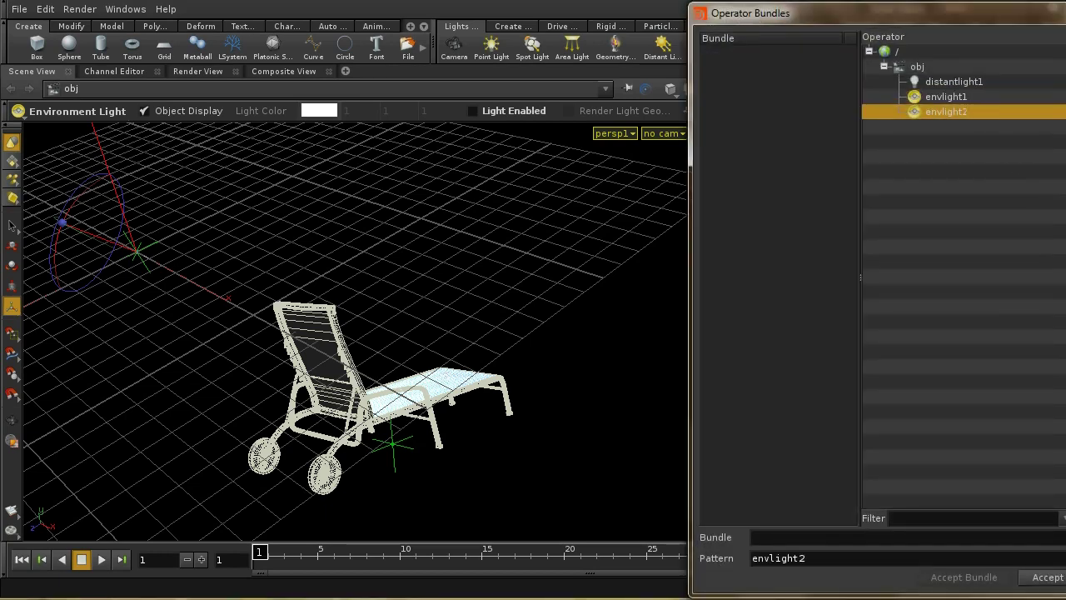
{"action": "left_click", "coordinate": [1047, 577]}
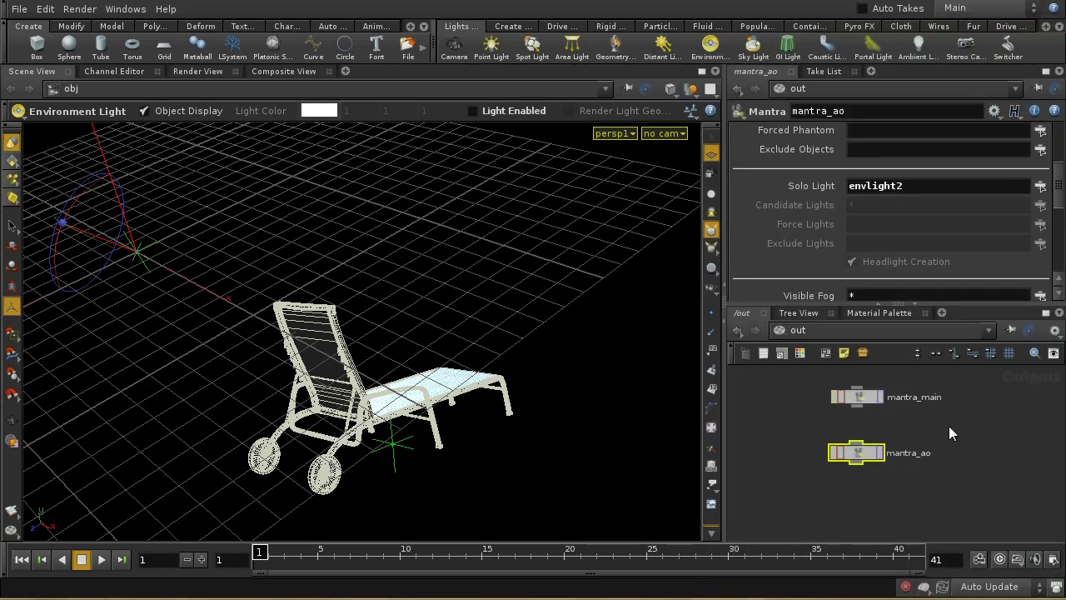
Step: In the obj network, rename envlight1 as envlight_direct
{"action": "left_click", "coordinate": [838, 330]}
{"action": "left_click", "coordinate": [868, 382]}
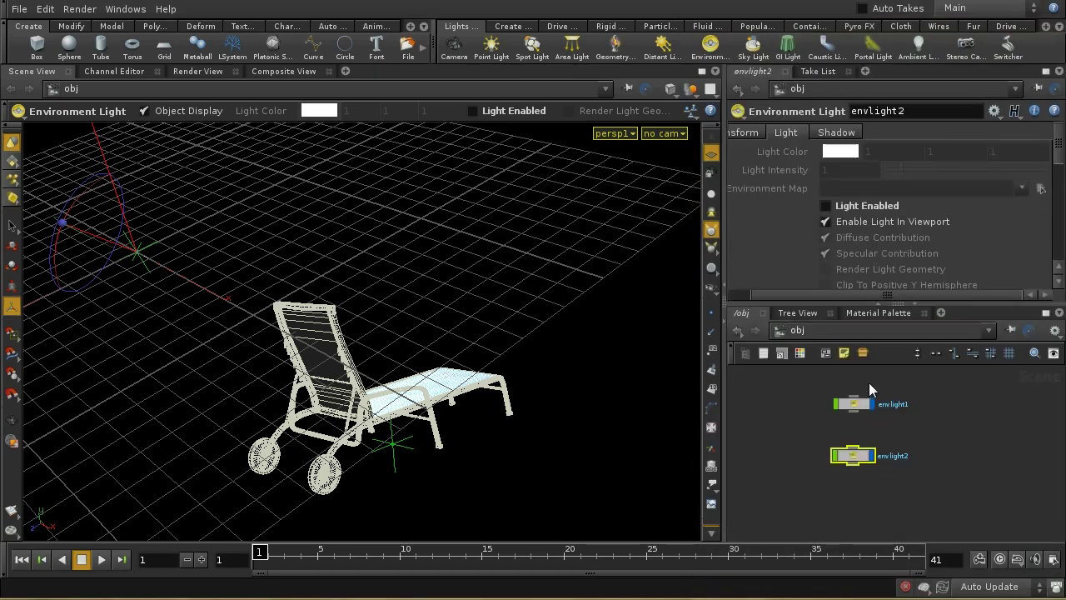
{"action": "left_click", "coordinate": [857, 406]}
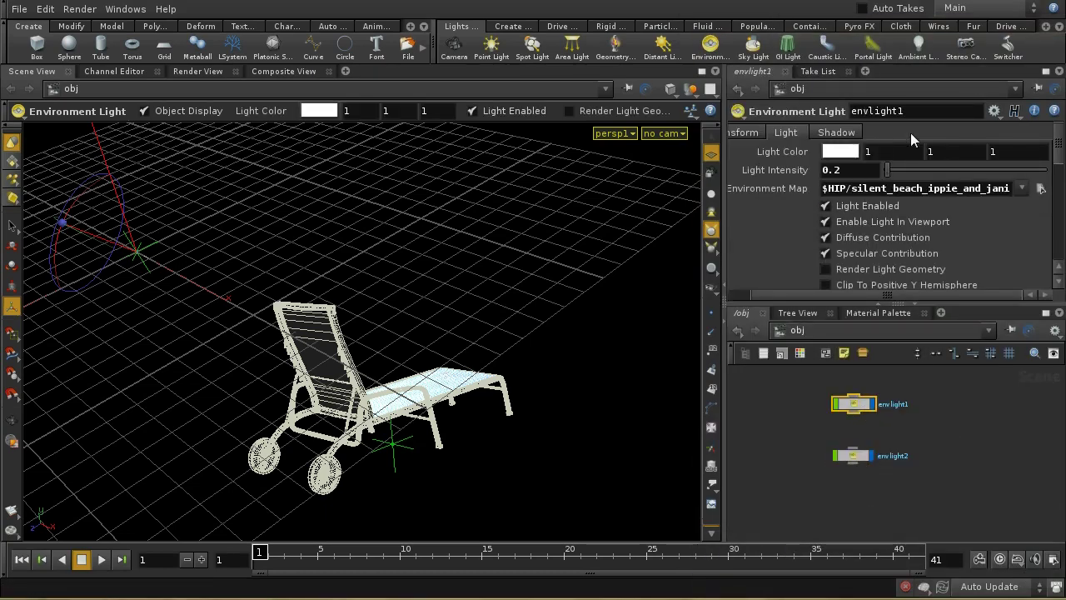
{"action": "left_click", "coordinate": [927, 113]}
{"action": "key", "text": "BackSpace"}
{"action": "type", "text": "_direc"}
{"action": "type", "text": "t"}
{"action": "key", "text": "Return"}
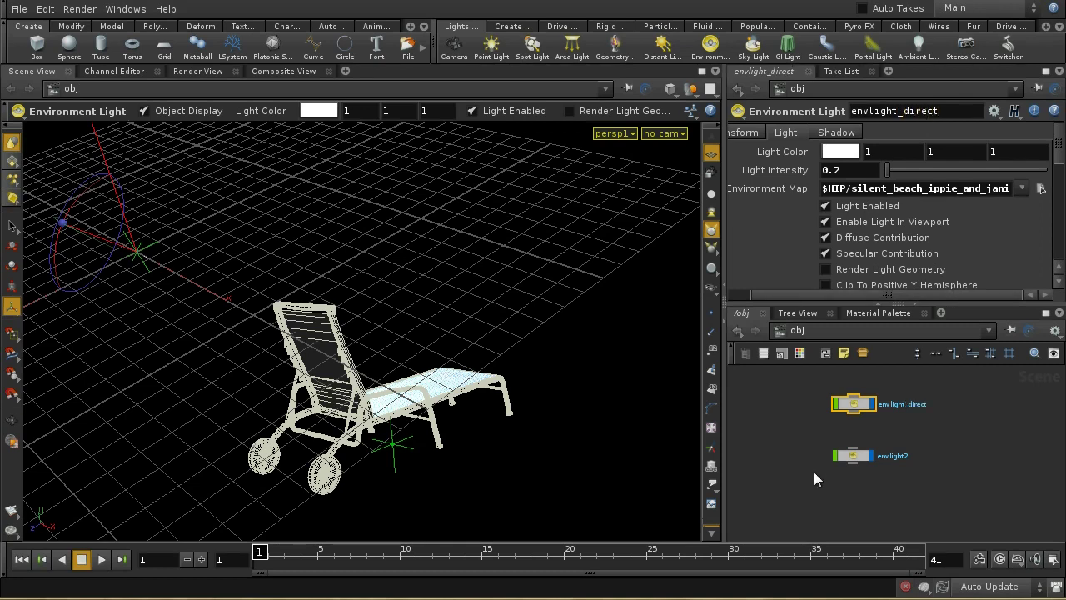
Step: Rename envlight2 as envlight_ao
{"action": "left_click", "coordinate": [853, 455]}
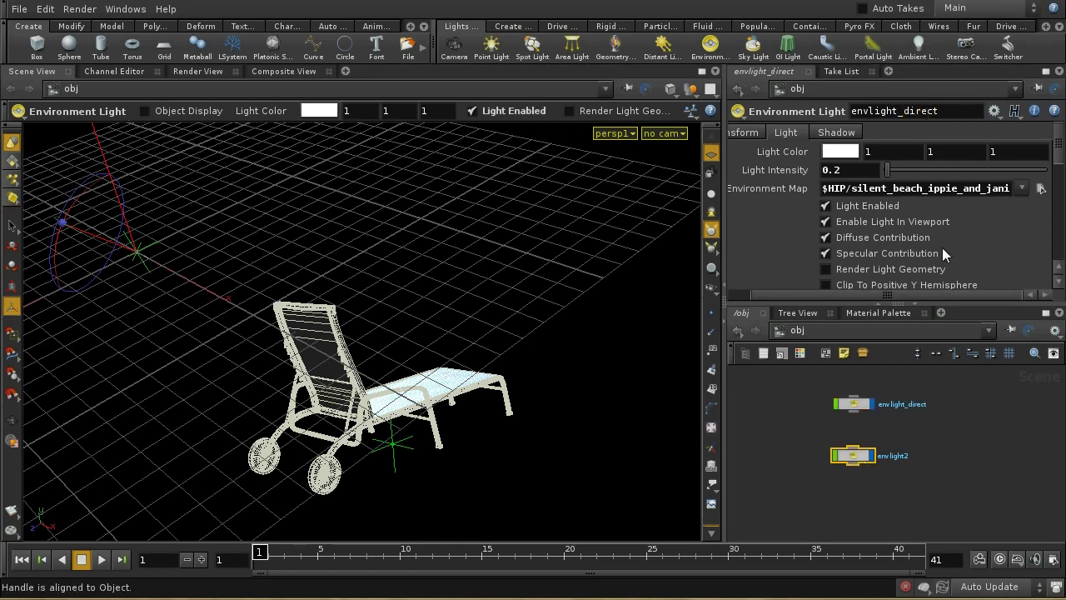
{"action": "left_click", "coordinate": [932, 110]}
{"action": "key", "text": "BackSpace"}
{"action": "type", "text": "_"}
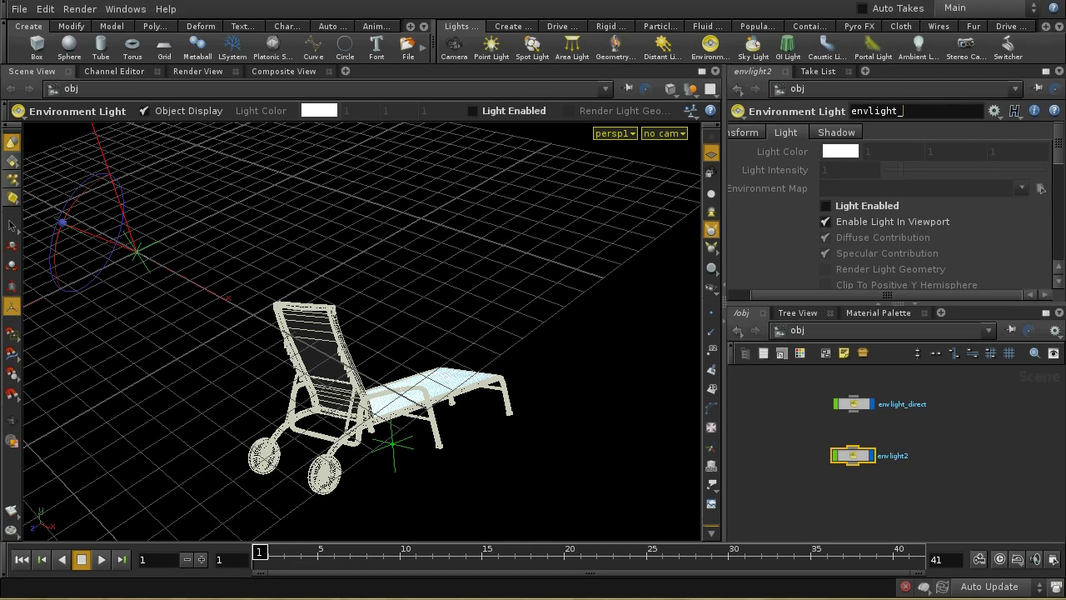
{"action": "type", "text": "amb"}
{"action": "key", "text": "BackSpace"}
{"action": "key", "text": "BackSpace"}
{"action": "key", "text": "BackSpace"}
{"action": "type", "text": "ao"}
{"action": "key", "text": "Return"}
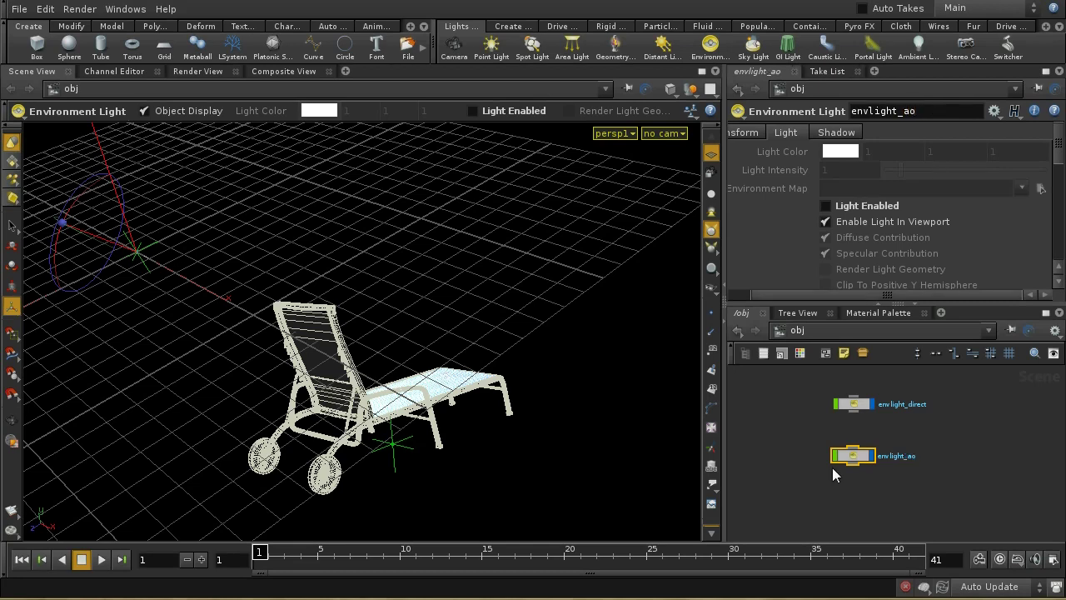
Step: Check mantra_ao's solo light in the out network, and test-render the pass to examine the occlusion on the floor
{"action": "left_click", "coordinate": [798, 332]}
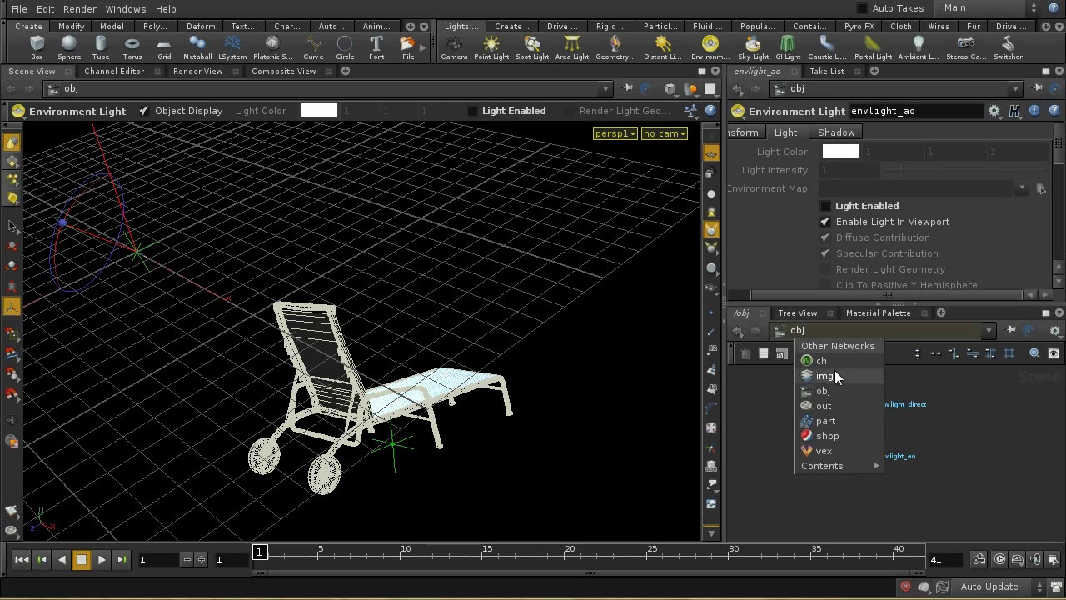
{"action": "left_click", "coordinate": [828, 404]}
{"action": "left_click", "coordinate": [866, 457]}
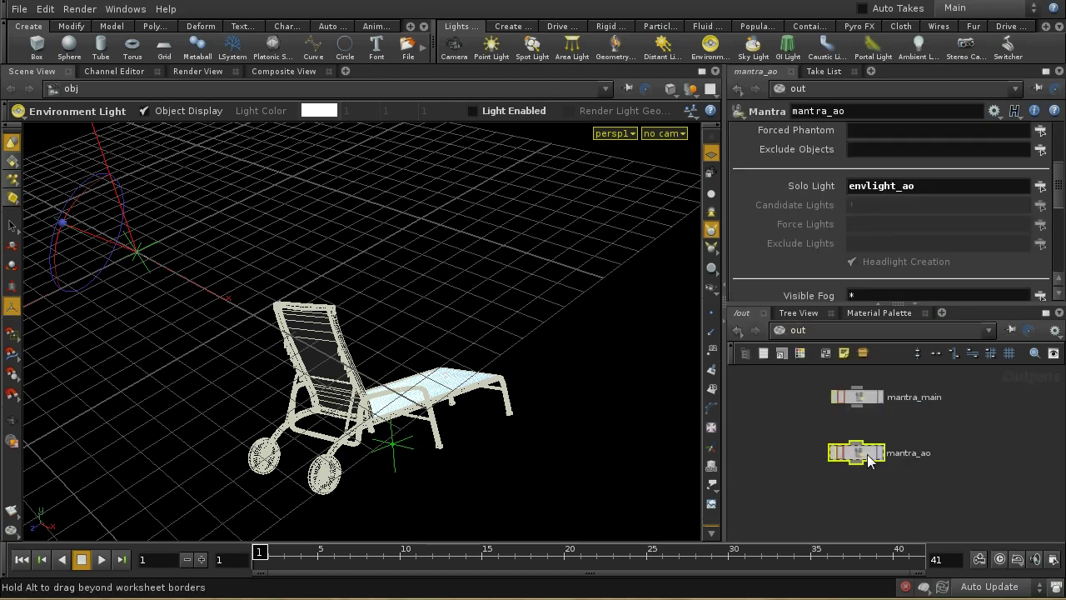
{"action": "left_click_drag", "start_coordinate": [869, 461], "coordinate": [877, 460]}
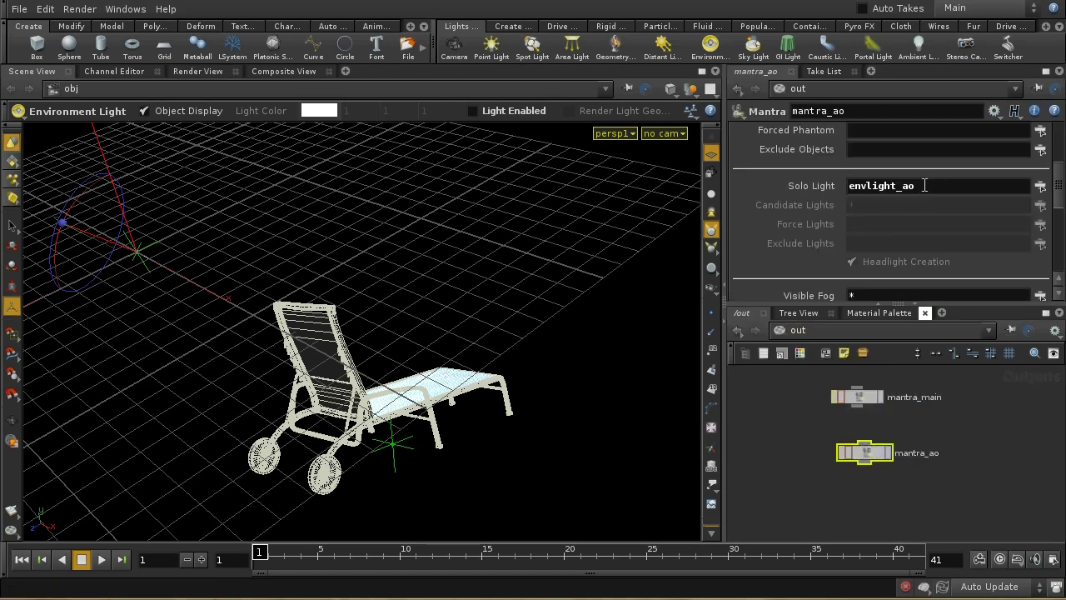
{"action": "left_click", "coordinate": [888, 460]}
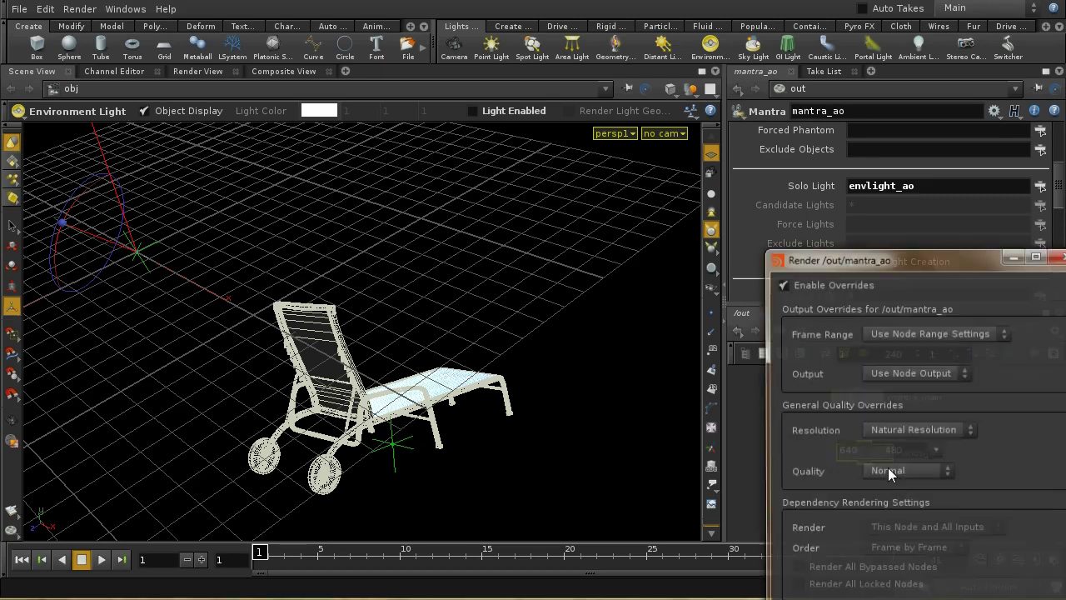
{"action": "key", "text": "Escape"}
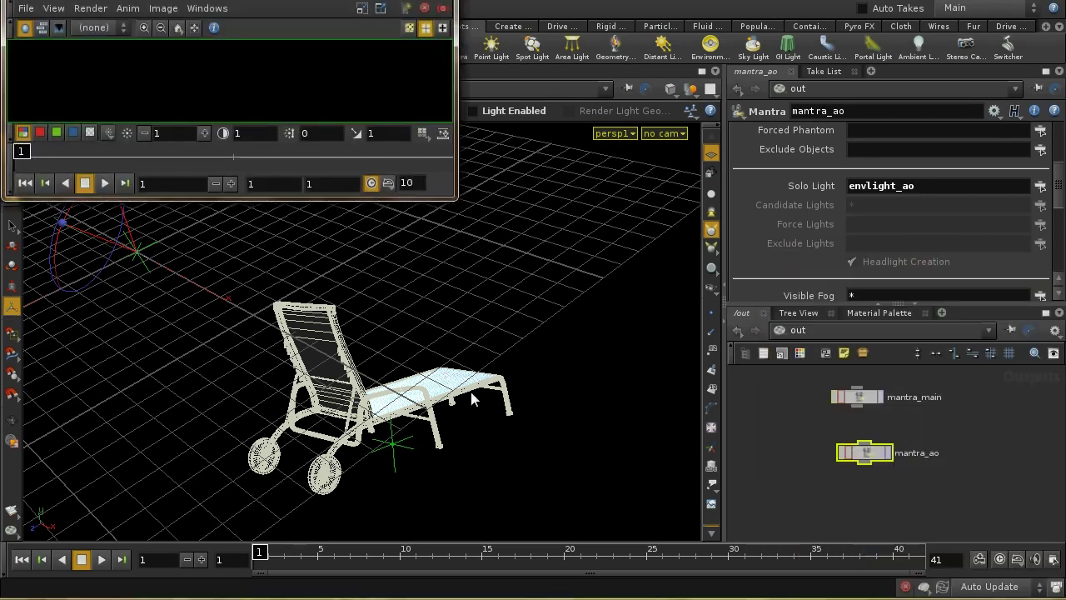
{"action": "scroll", "coordinate": [470, 392], "scroll_direction": "up", "scroll_amount": 3}
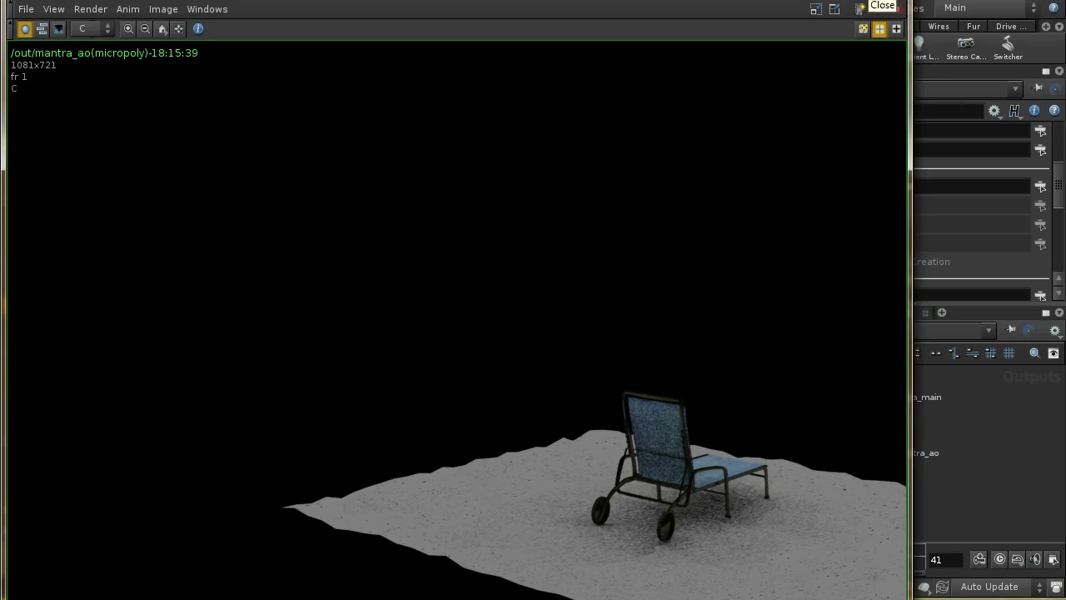
{"action": "left_click", "coordinate": [876, 9]}
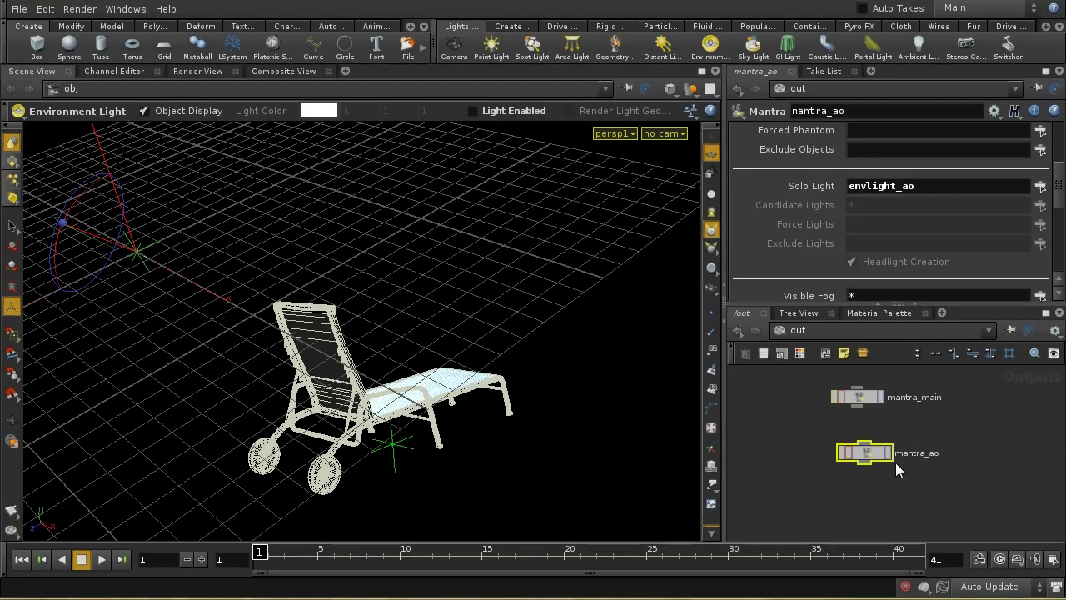
{"action": "left_click_drag", "start_coordinate": [873, 456], "coordinate": [865, 456]}
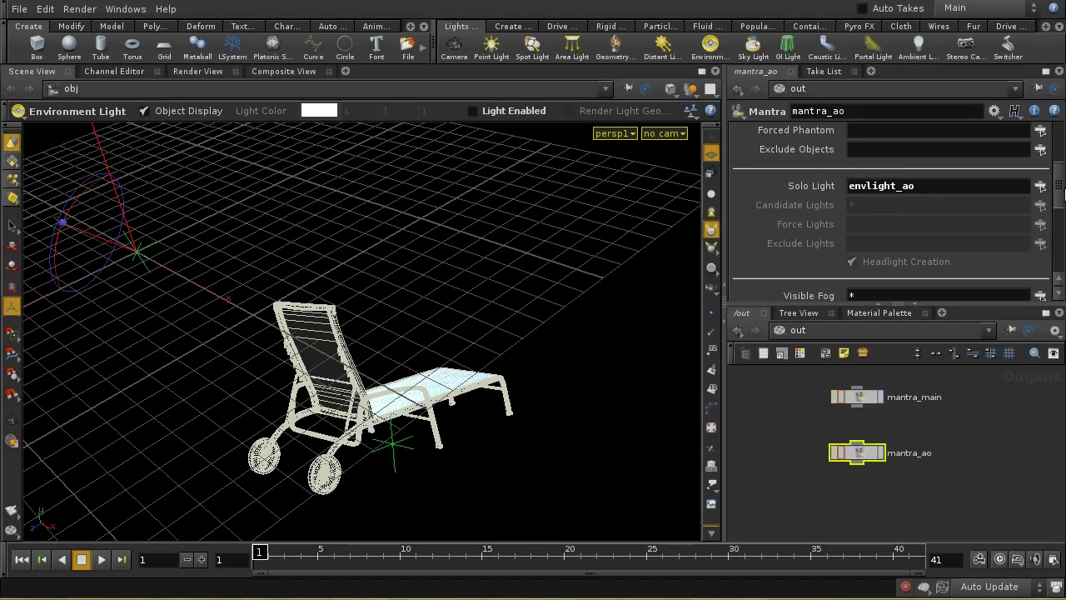
Step: Add the Disable Surface Shader Rendering property to mantra_ao's parameter interface, filtering the rendering parameters by "disable"
{"action": "scroll", "coordinate": [1060, 179], "scroll_direction": "up", "scroll_amount": 5}
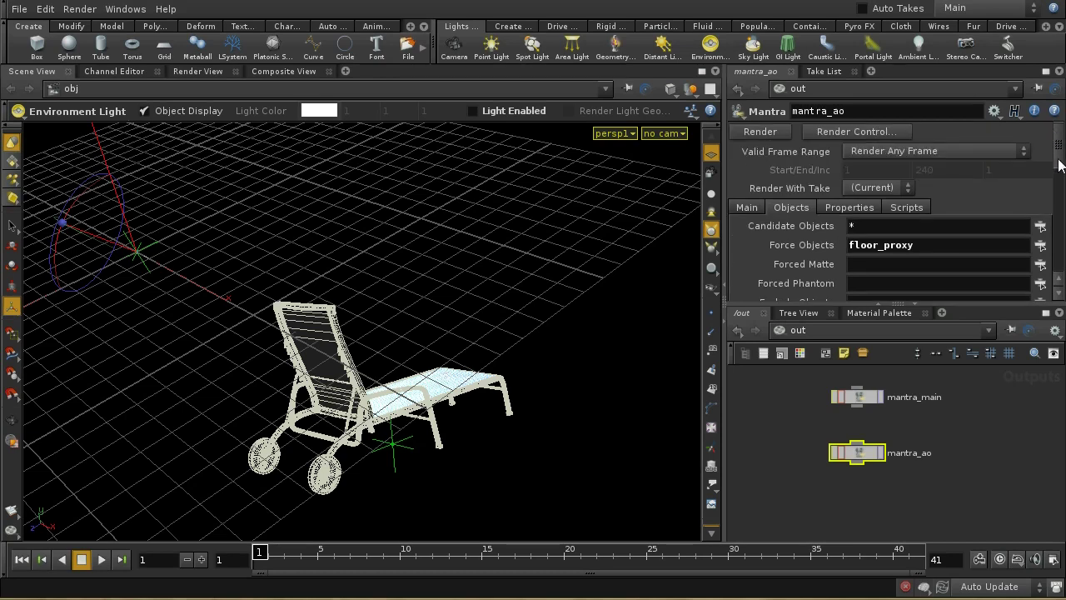
{"action": "left_click", "coordinate": [996, 113]}
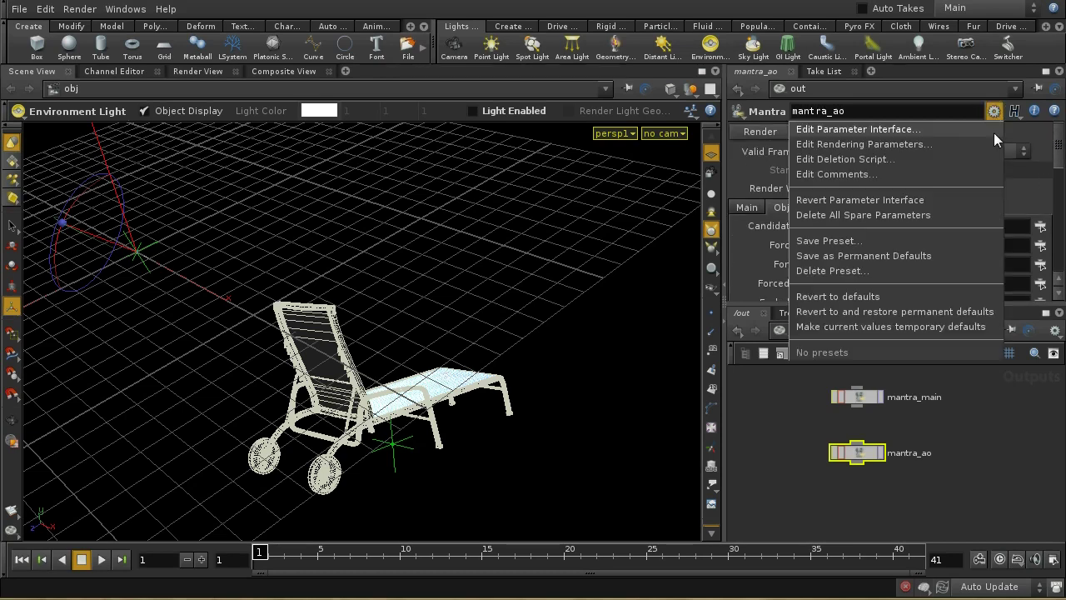
{"action": "left_click", "coordinate": [976, 129]}
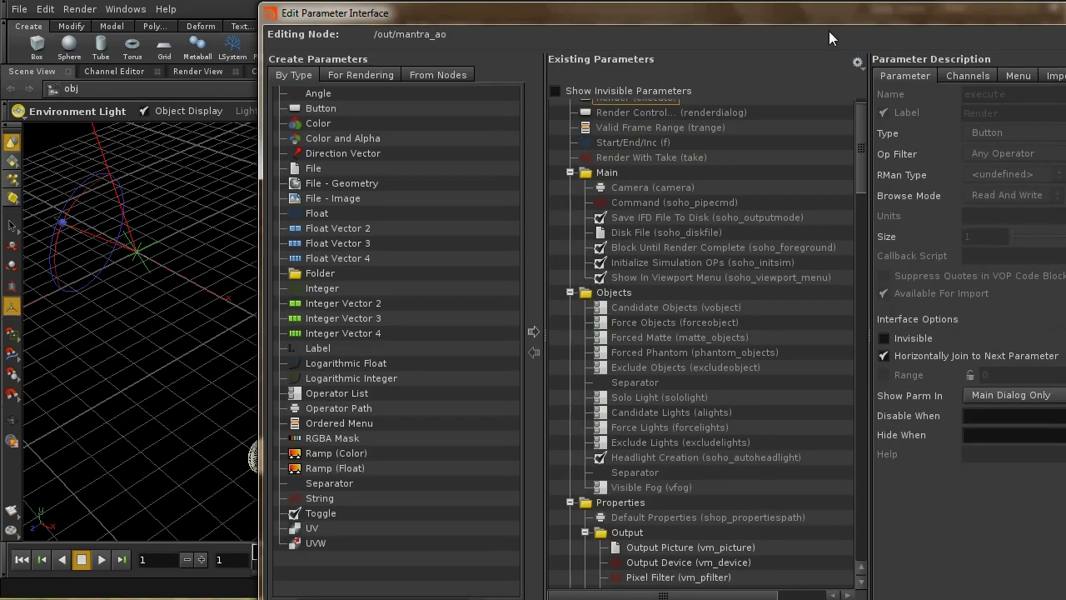
{"action": "left_click_drag", "start_coordinate": [814, 12], "coordinate": [617, 2]}
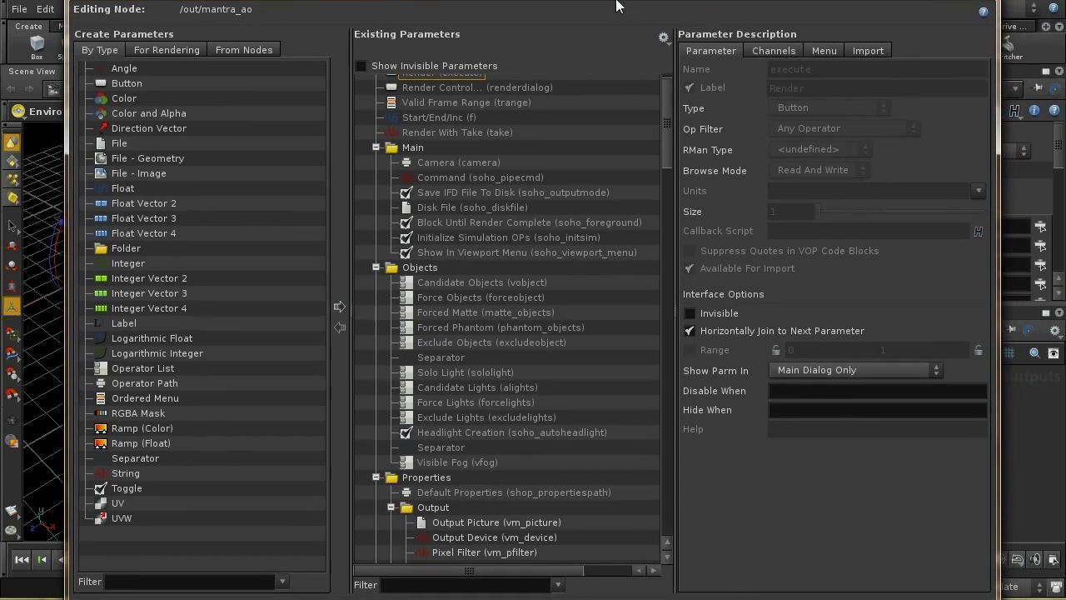
{"action": "left_click", "coordinate": [177, 52]}
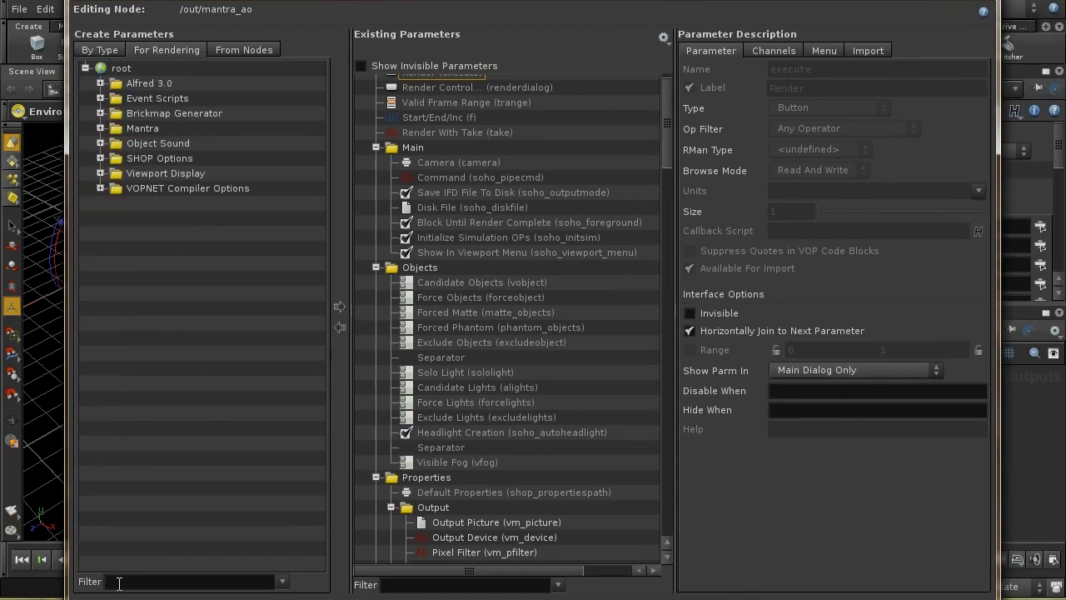
{"action": "type", "text": "disable"}
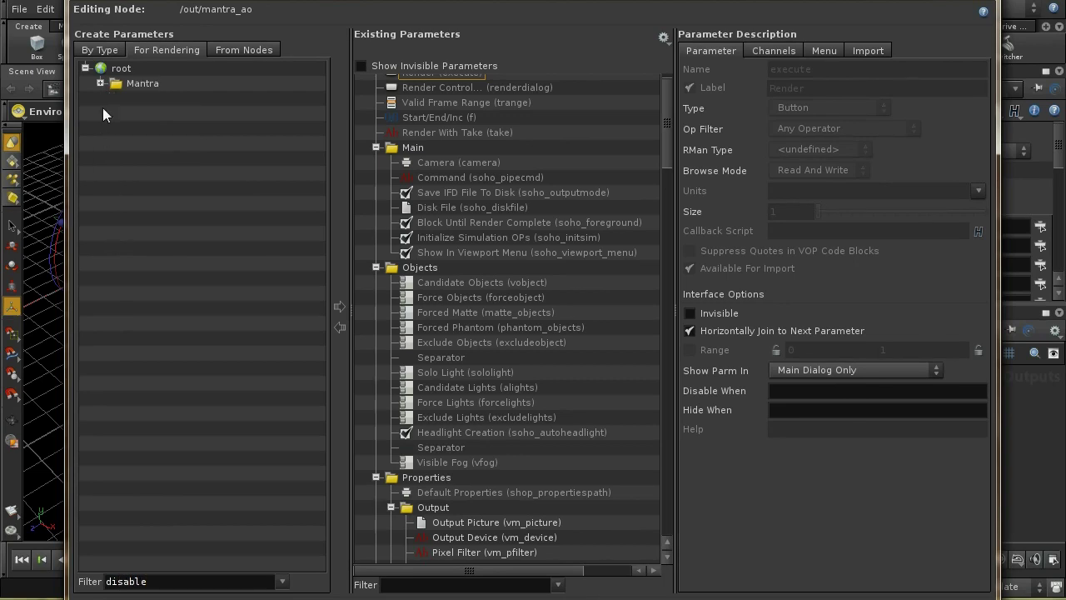
{"action": "left_click", "coordinate": [100, 84]}
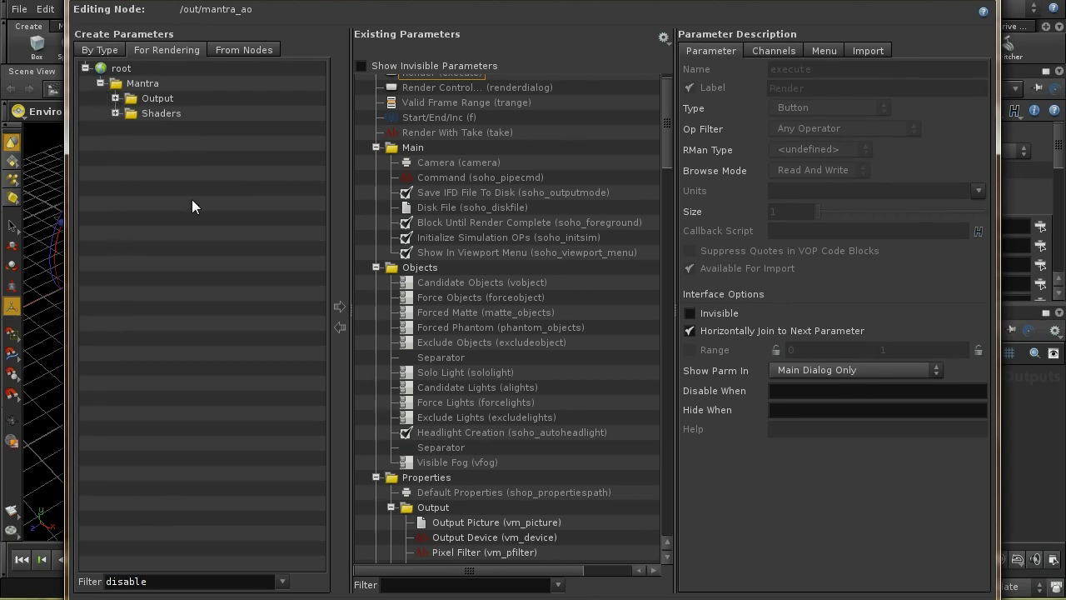
{"action": "left_click", "coordinate": [116, 113]}
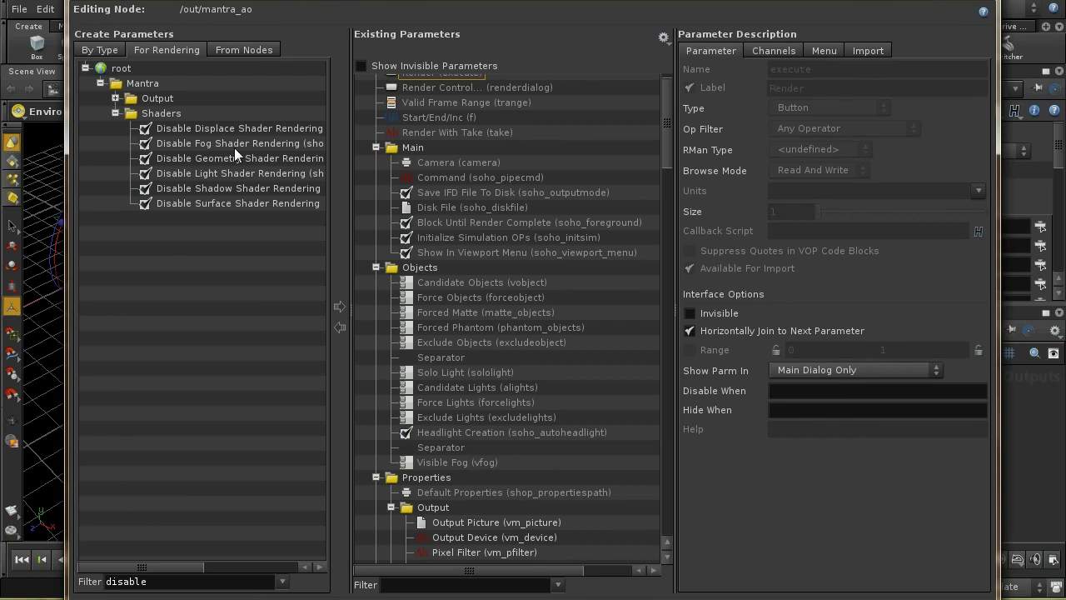
{"action": "left_click", "coordinate": [260, 203]}
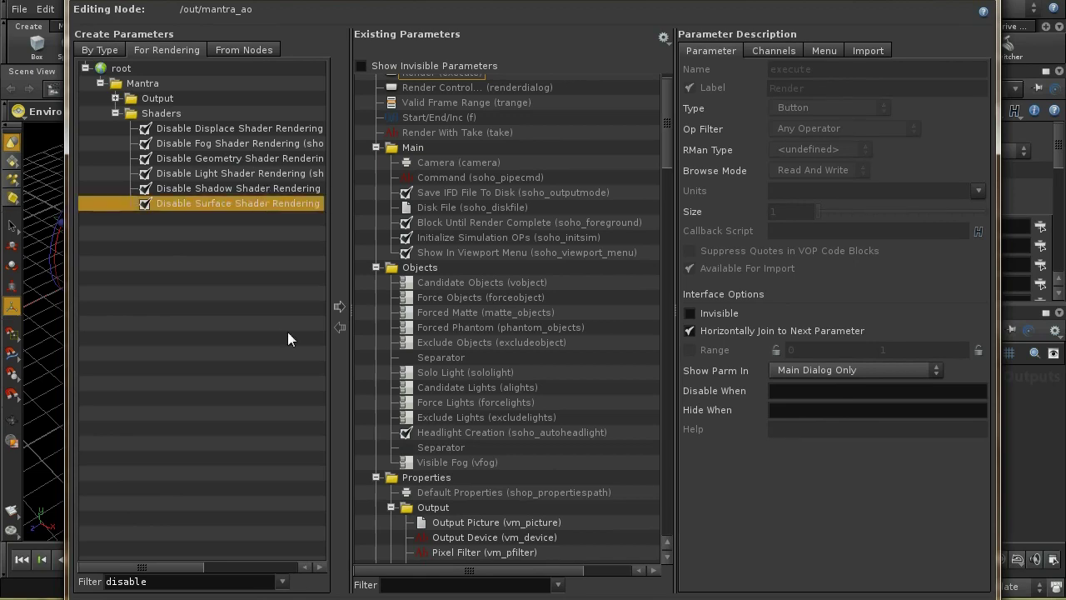
{"action": "left_click", "coordinate": [339, 306]}
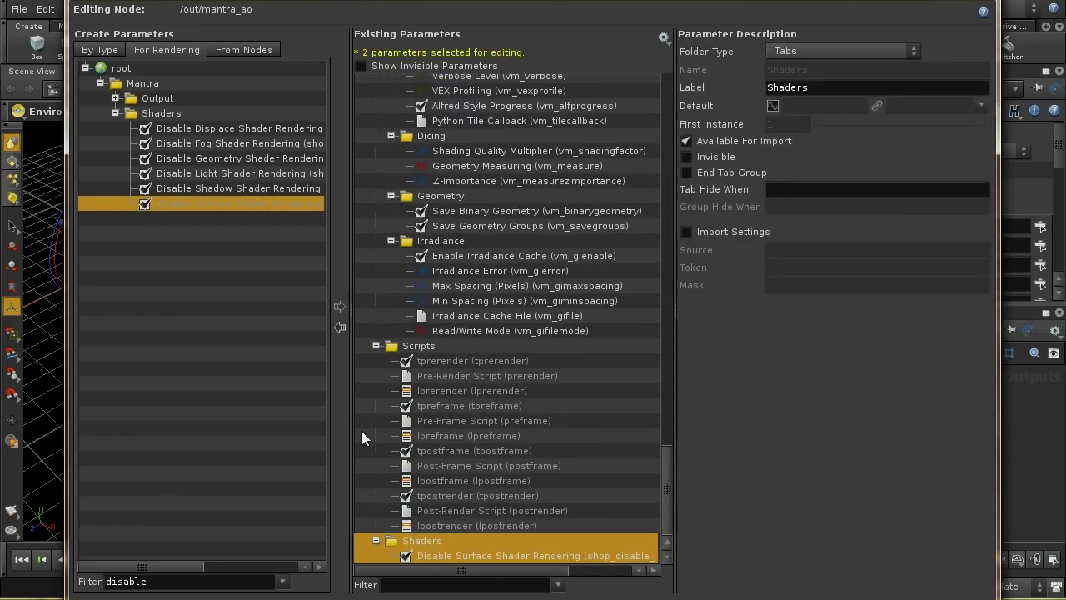
{"action": "left_click", "coordinate": [807, 593]}
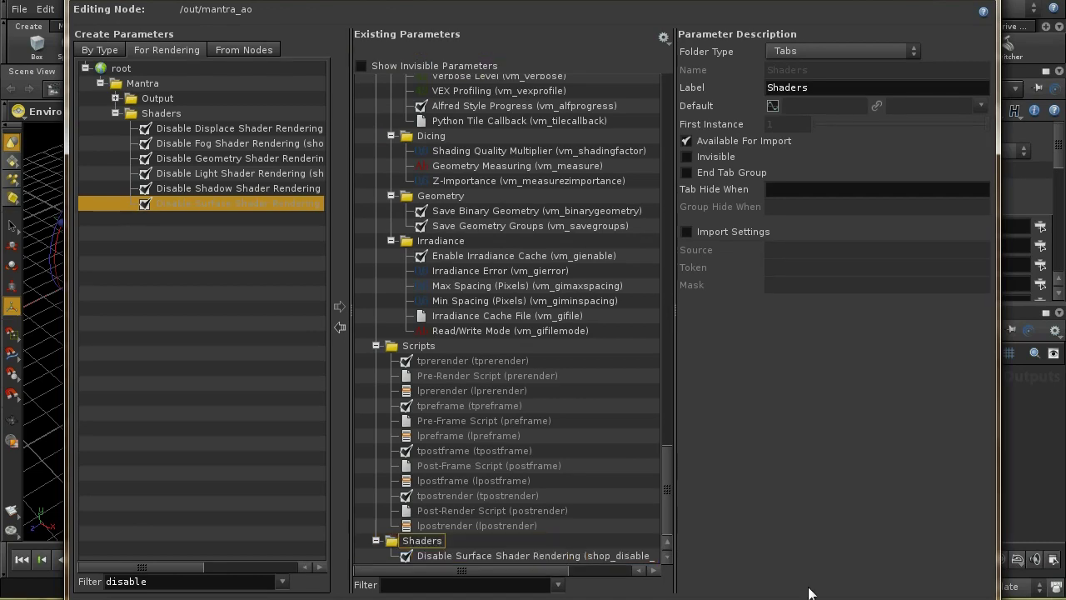
{"action": "key", "text": "Escape"}
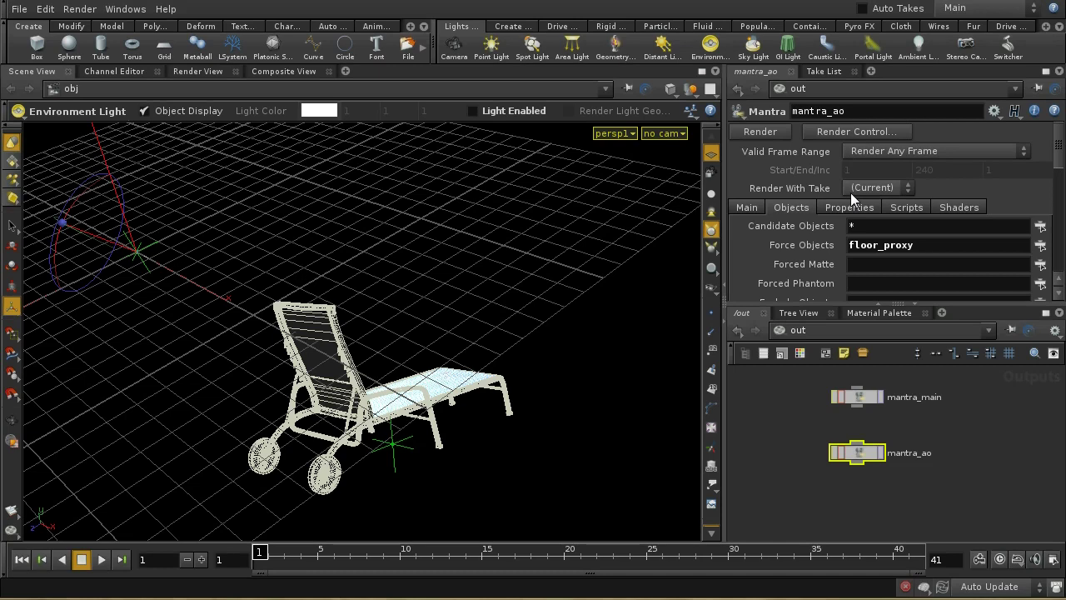
Step: Reopen mantra_ao's parameter interface editor to review the available rendering parameters
{"action": "left_click", "coordinate": [993, 111]}
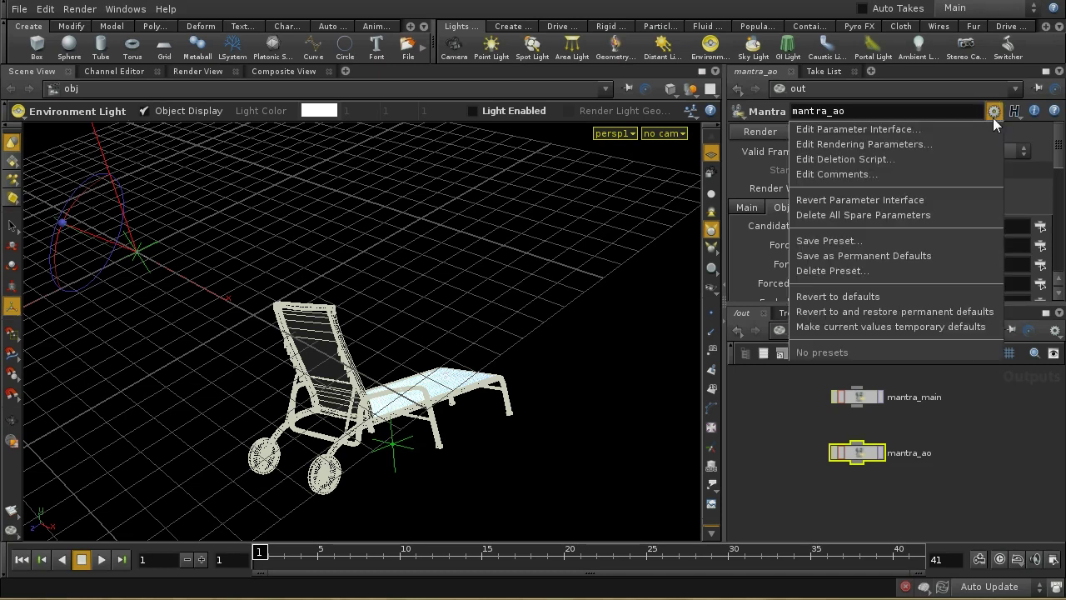
{"action": "left_click", "coordinate": [920, 130]}
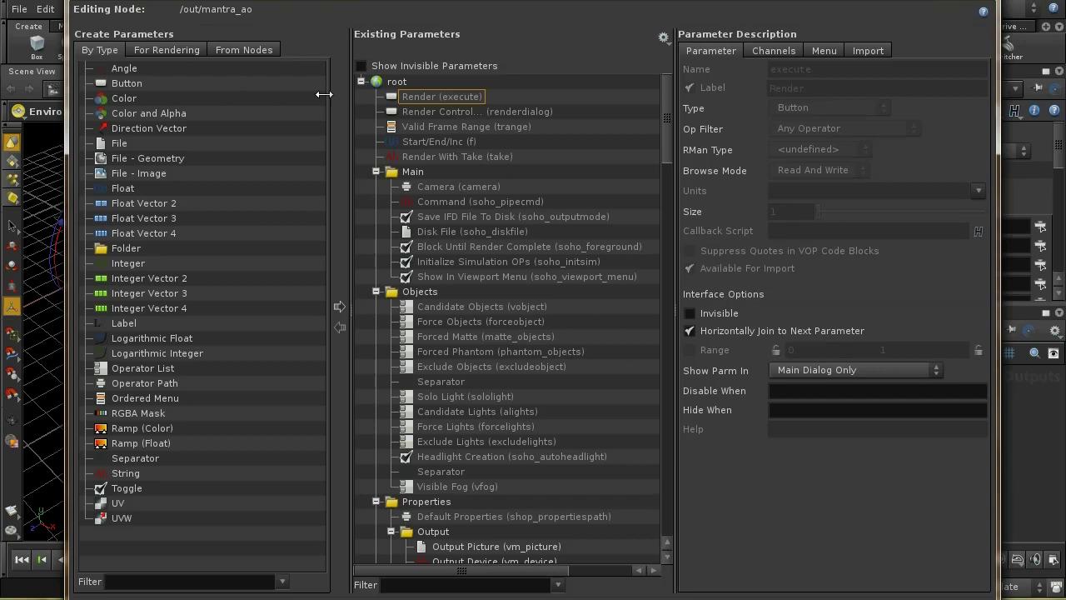
{"action": "left_click", "coordinate": [187, 49]}
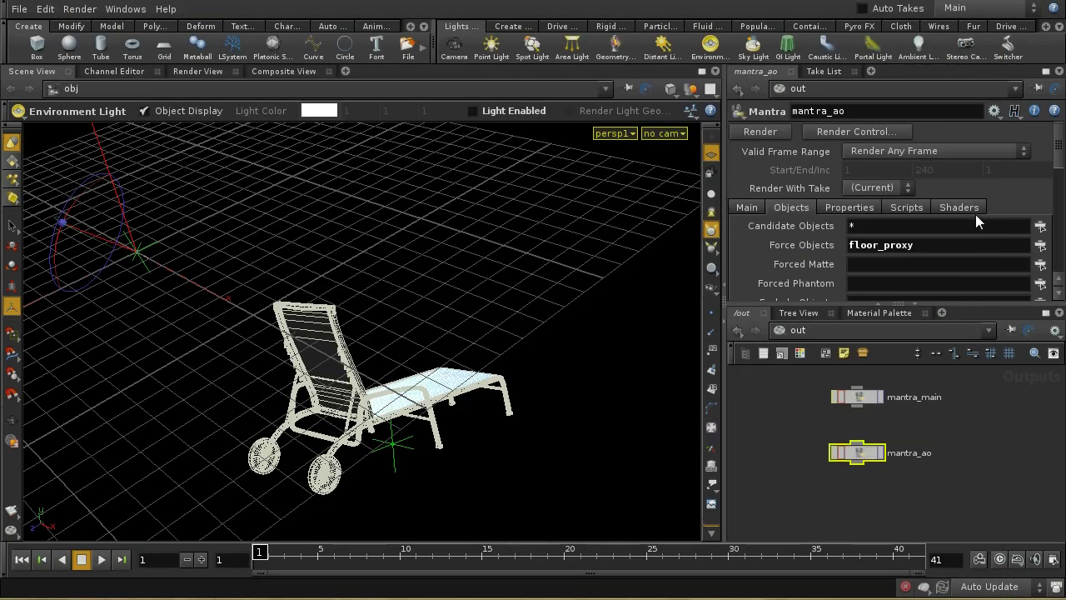
Step: Turn on Disable Surface Shader Rendering for mantra_ao and test-render the pass
{"action": "left_click", "coordinate": [972, 218]}
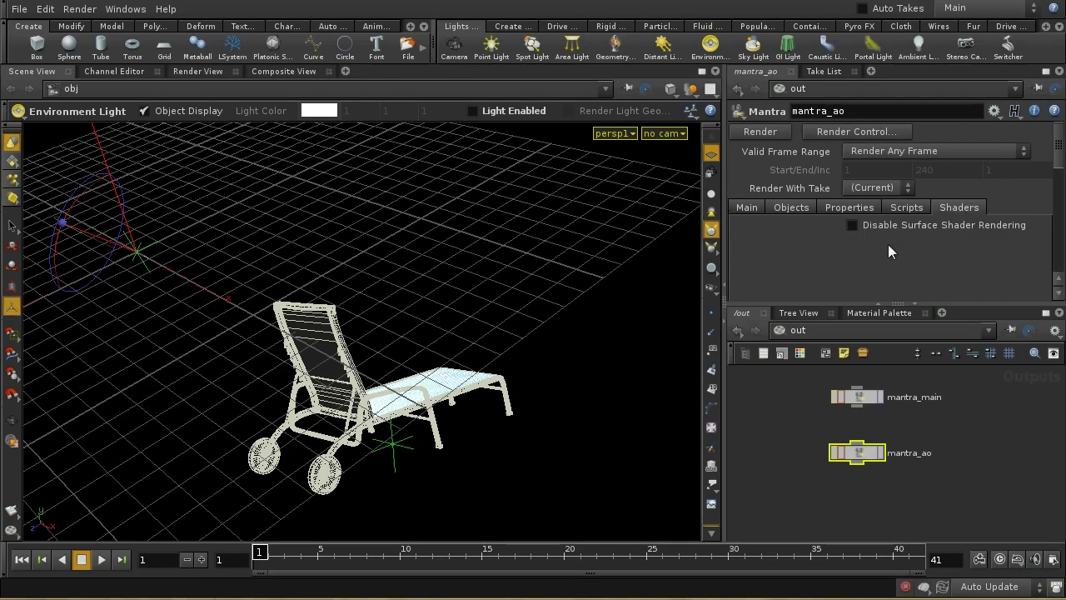
{"action": "left_click", "coordinate": [854, 230]}
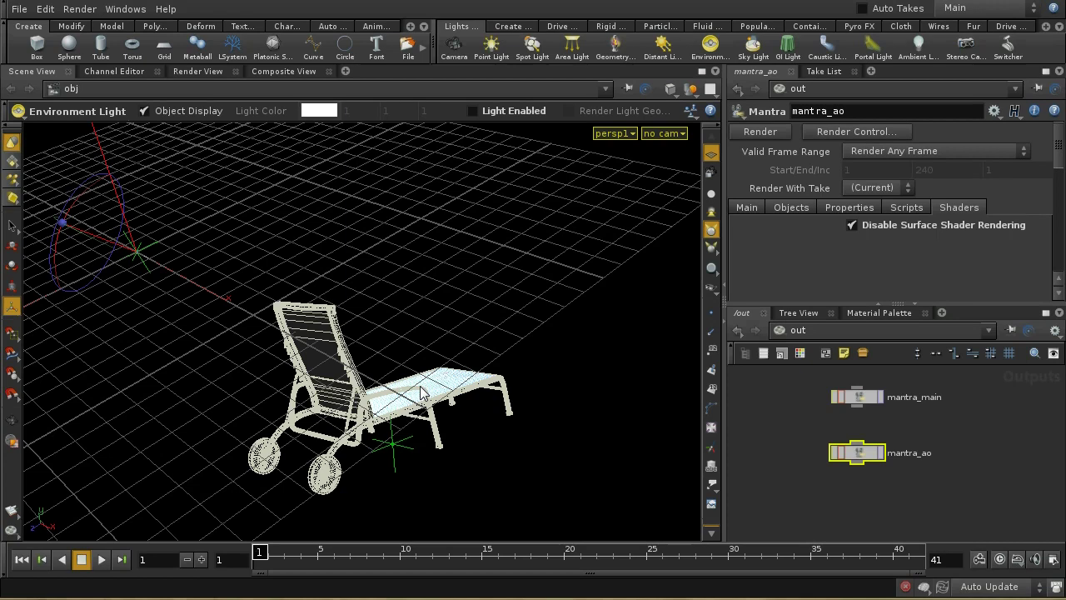
{"action": "left_click", "coordinate": [880, 460]}
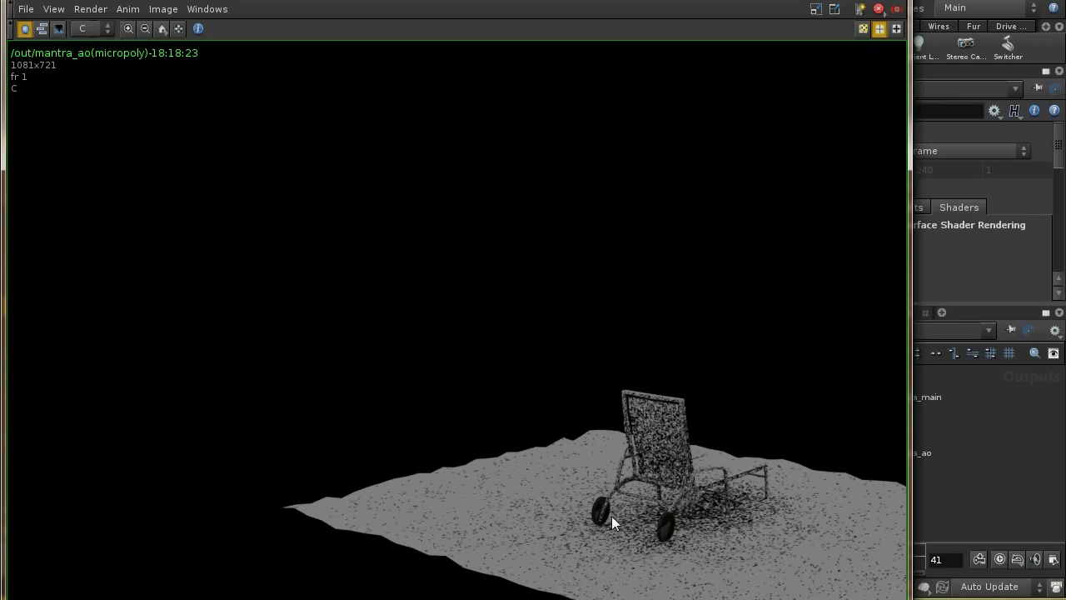
{"action": "left_click", "coordinate": [933, 388]}
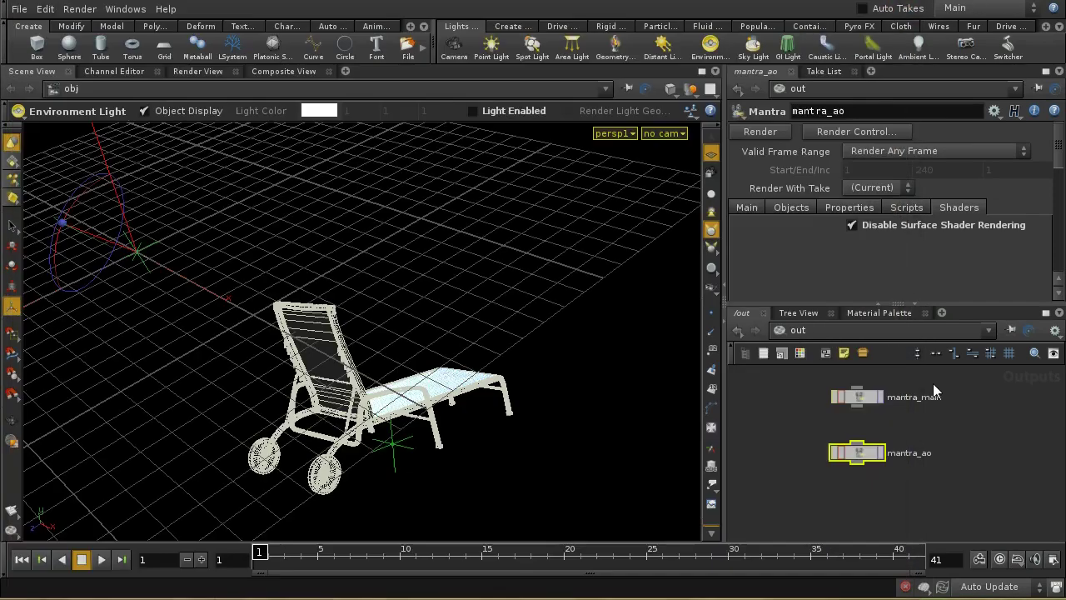
Step: In the obj network, check which material is assigned to the lounger's top object
{"action": "key", "text": "h"}
{"action": "left_click", "coordinate": [839, 332]}
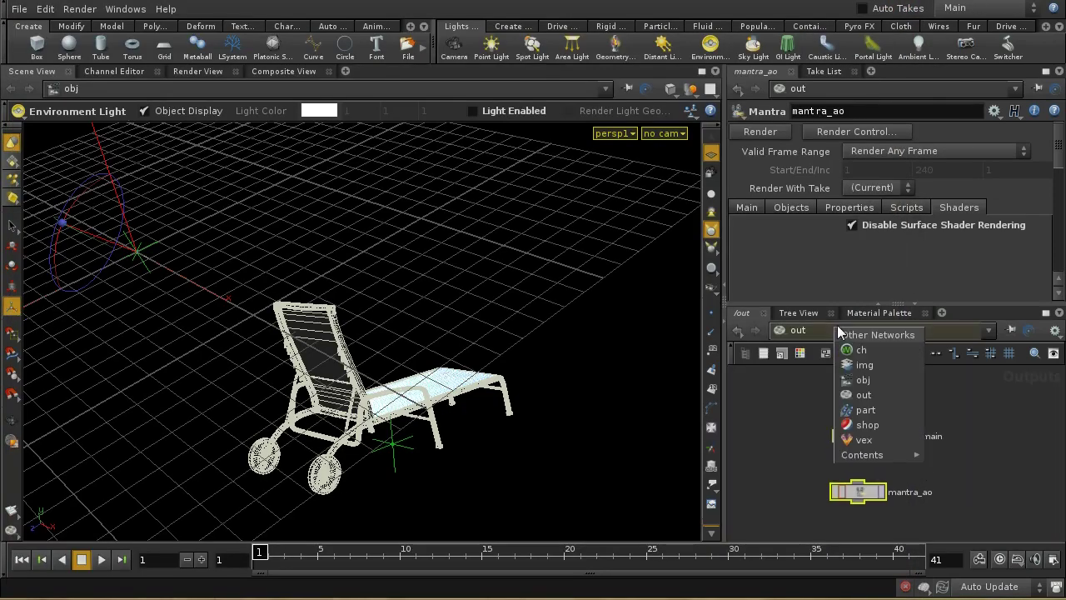
{"action": "left_click", "coordinate": [877, 379]}
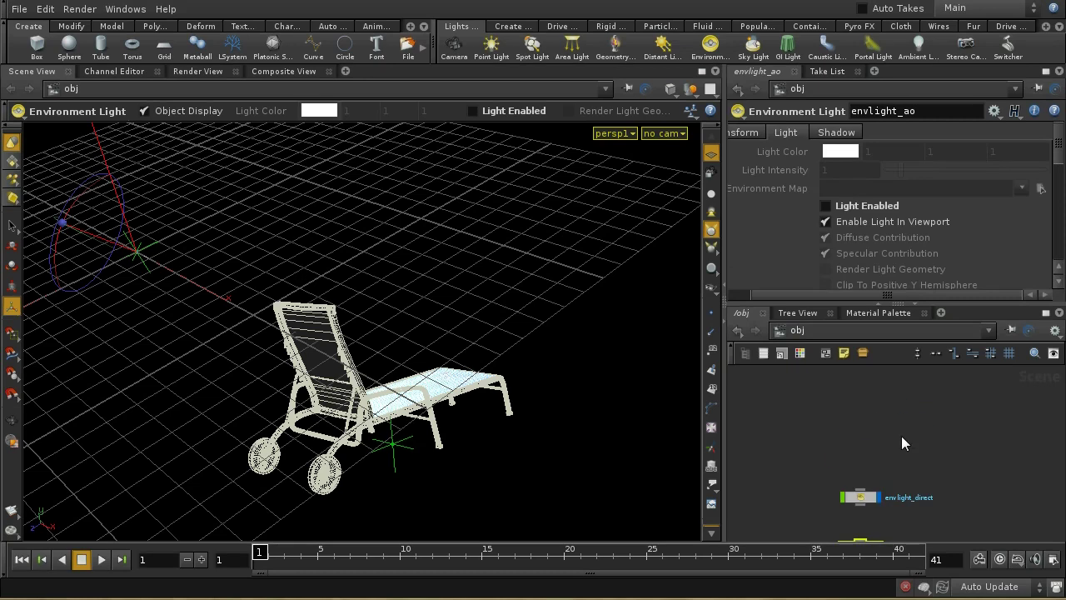
{"action": "scroll", "coordinate": [904, 466], "scroll_direction": "down", "scroll_amount": 3}
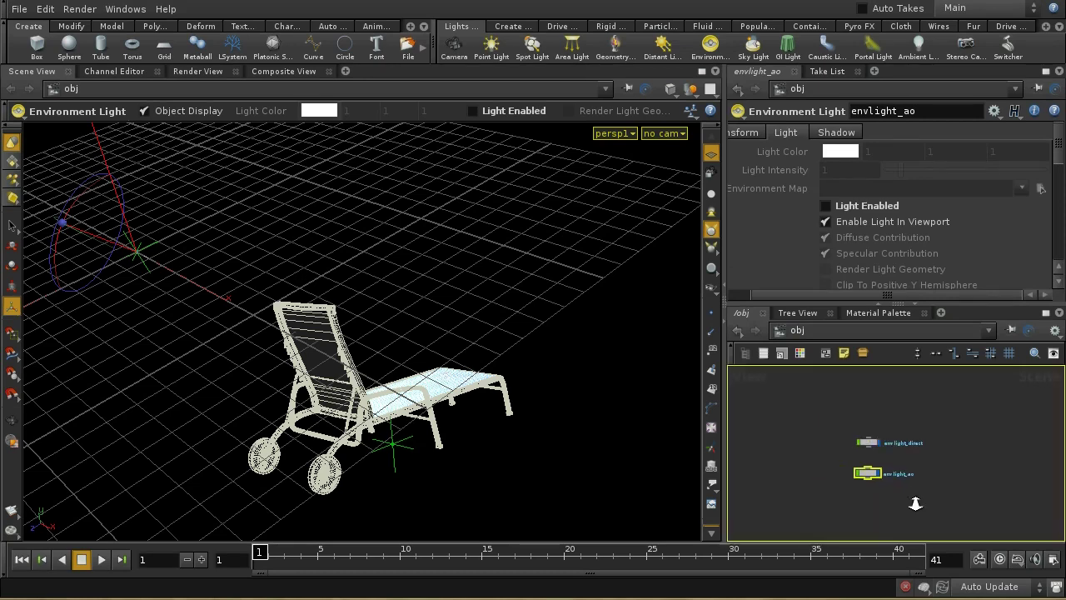
{"action": "middle_click_drag", "start_coordinate": [915, 503], "coordinate": [1015, 532]}
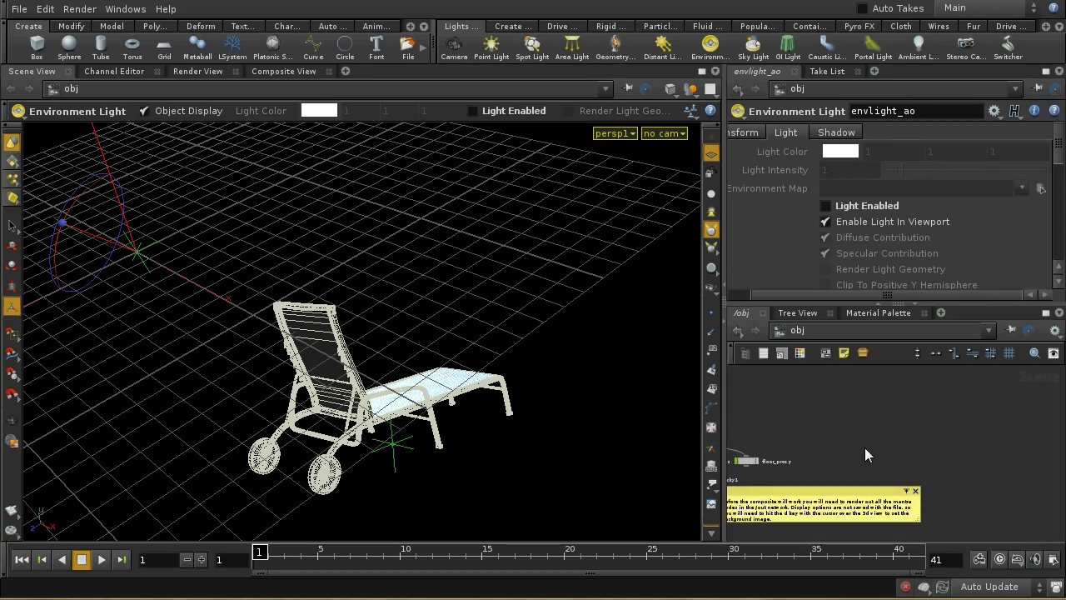
{"action": "scroll", "coordinate": [864, 447], "scroll_direction": "up", "scroll_amount": 5}
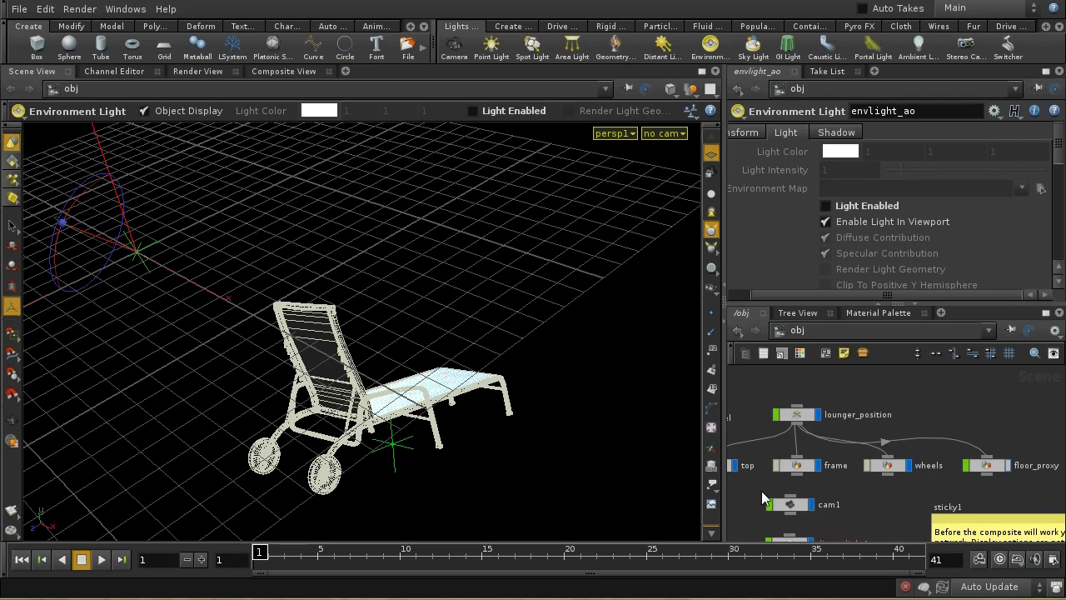
{"action": "middle_click_drag", "start_coordinate": [762, 498], "coordinate": [786, 501]}
{"action": "left_click", "coordinate": [750, 469]}
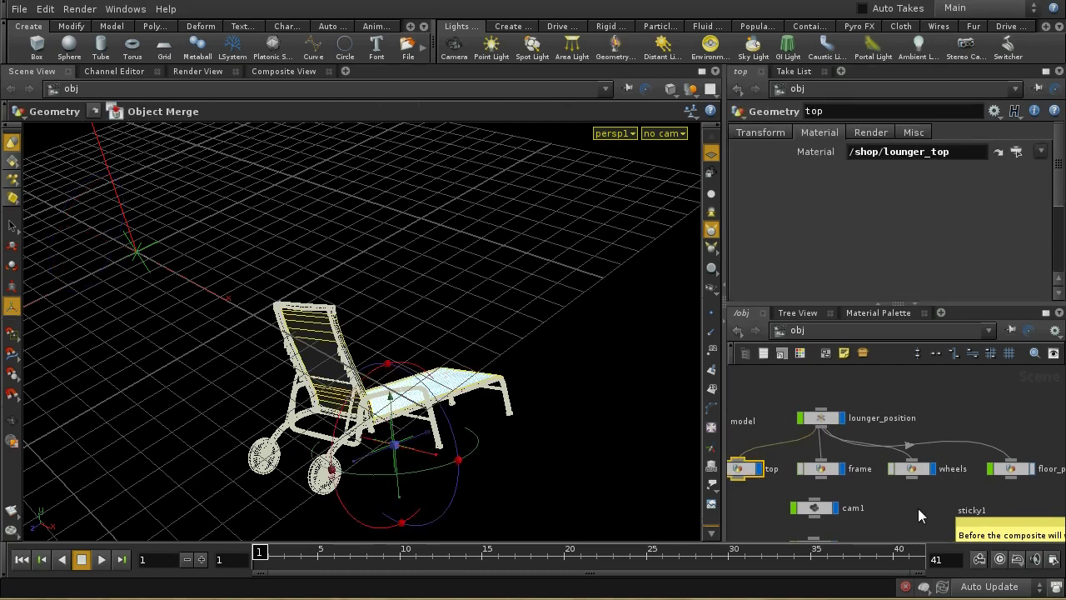
Step: Inspect both material assignments in the material1 node inside the wheels object, and return to the obj network
{"action": "double_click", "coordinate": [908, 472]}
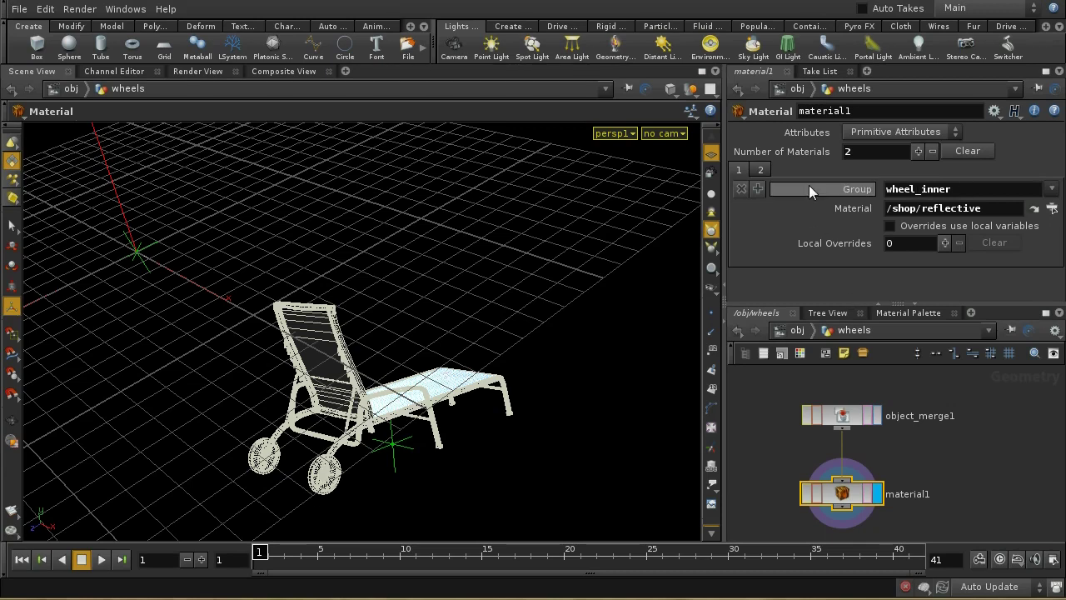
{"action": "left_click", "coordinate": [762, 170]}
{"action": "left_click", "coordinate": [739, 169]}
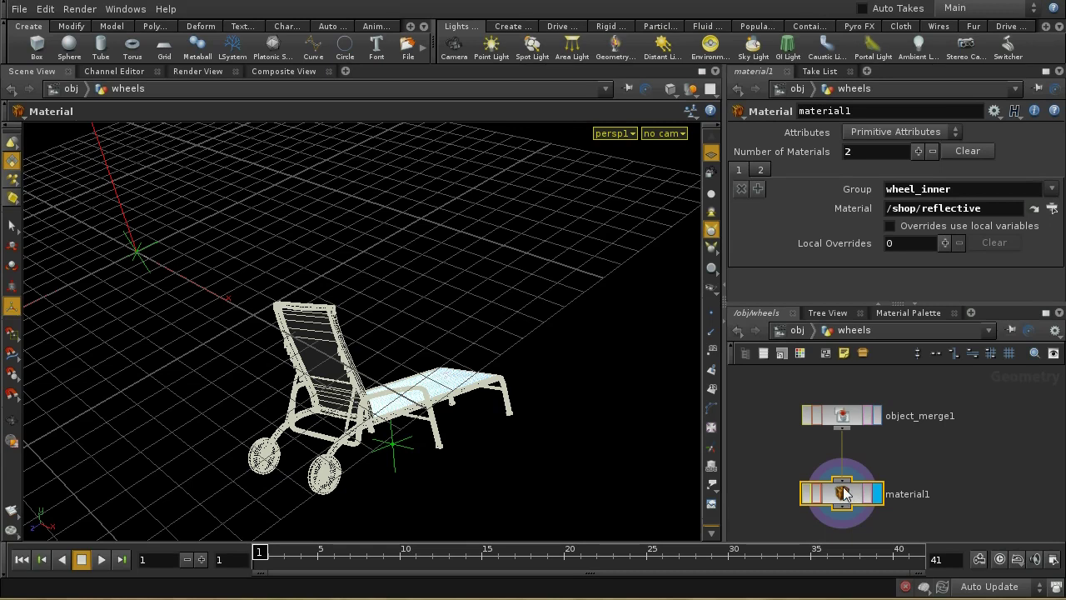
{"action": "left_click", "coordinate": [799, 330]}
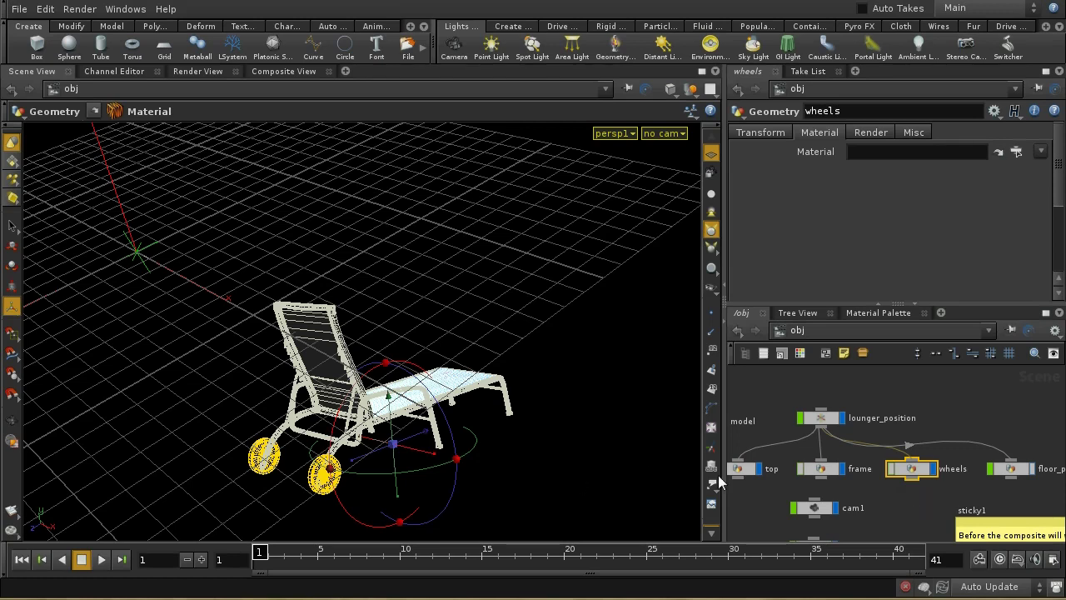
{"action": "middle_click_drag", "start_coordinate": [902, 508], "coordinate": [903, 481]}
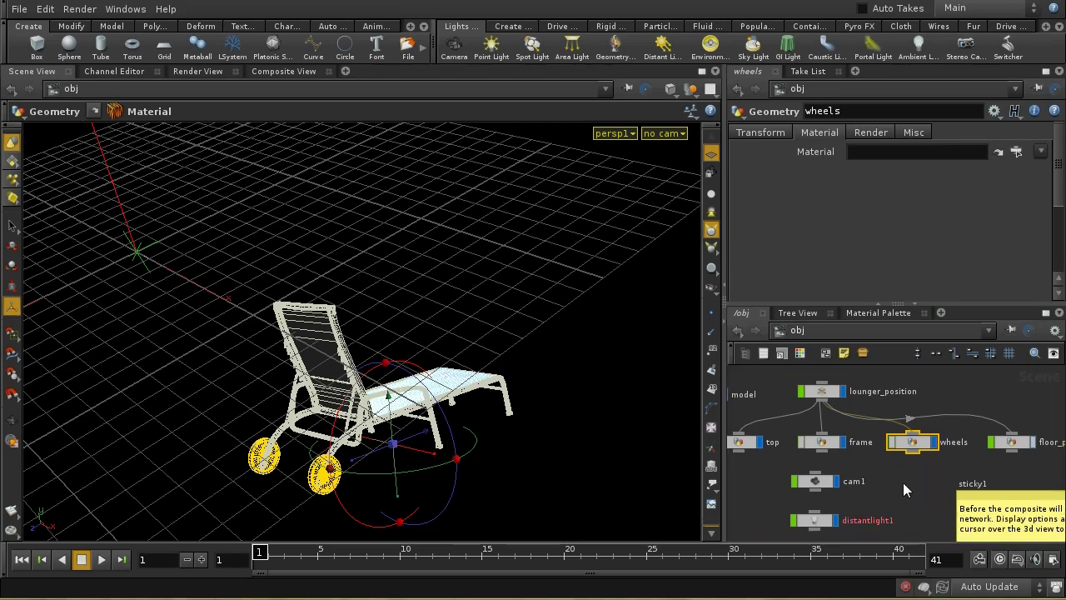
Step: Return to the out network and open mantra_ao's parameter interface editor on the rendering parameters with the "disable" filter cleared
{"action": "left_click", "coordinate": [840, 331]}
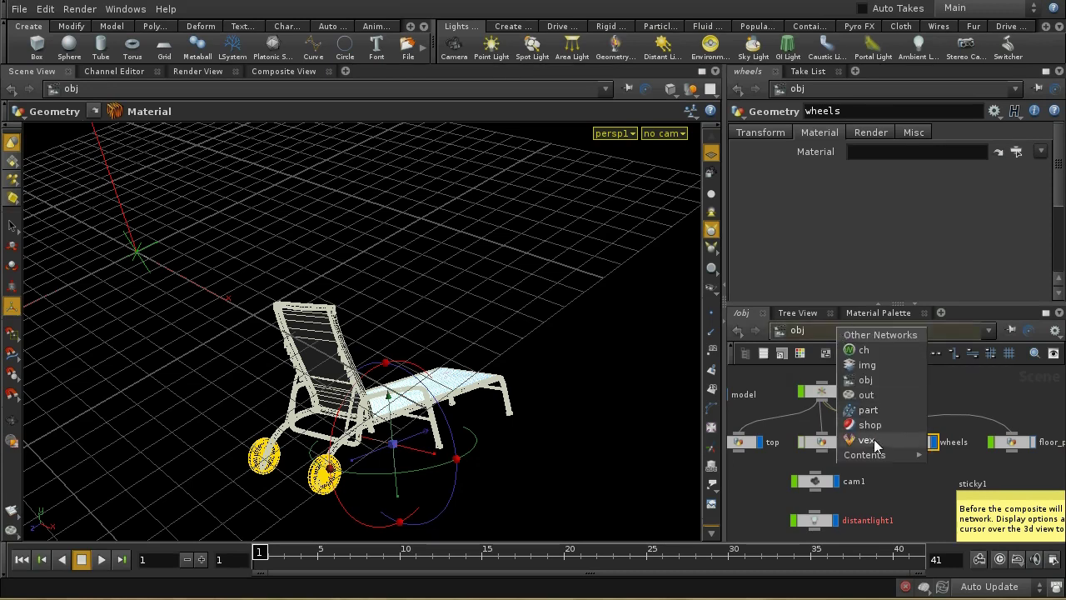
{"action": "left_click", "coordinate": [878, 396]}
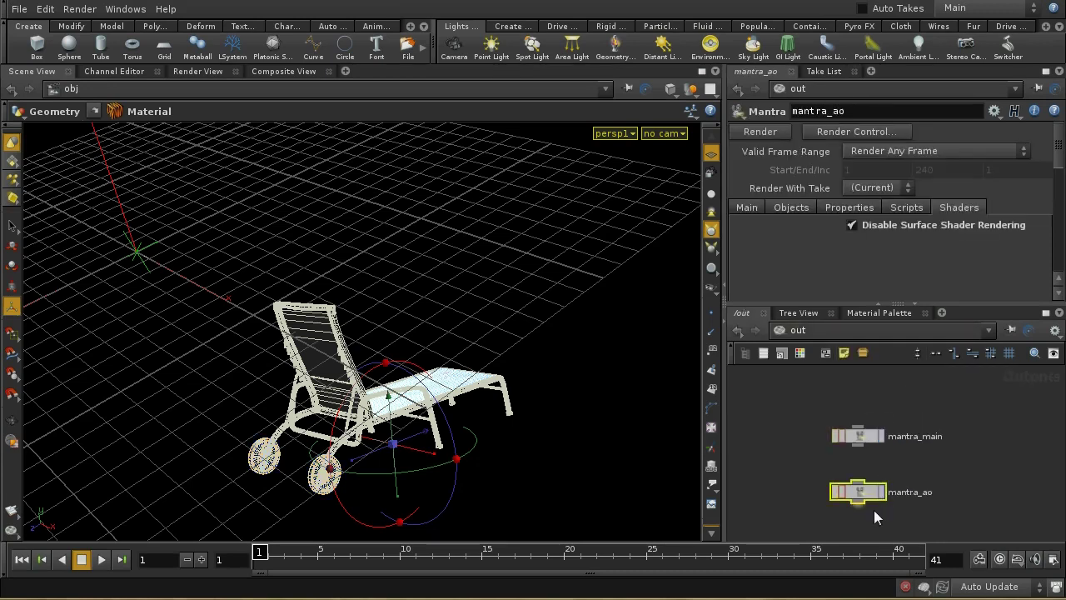
{"action": "left_click", "coordinate": [995, 112]}
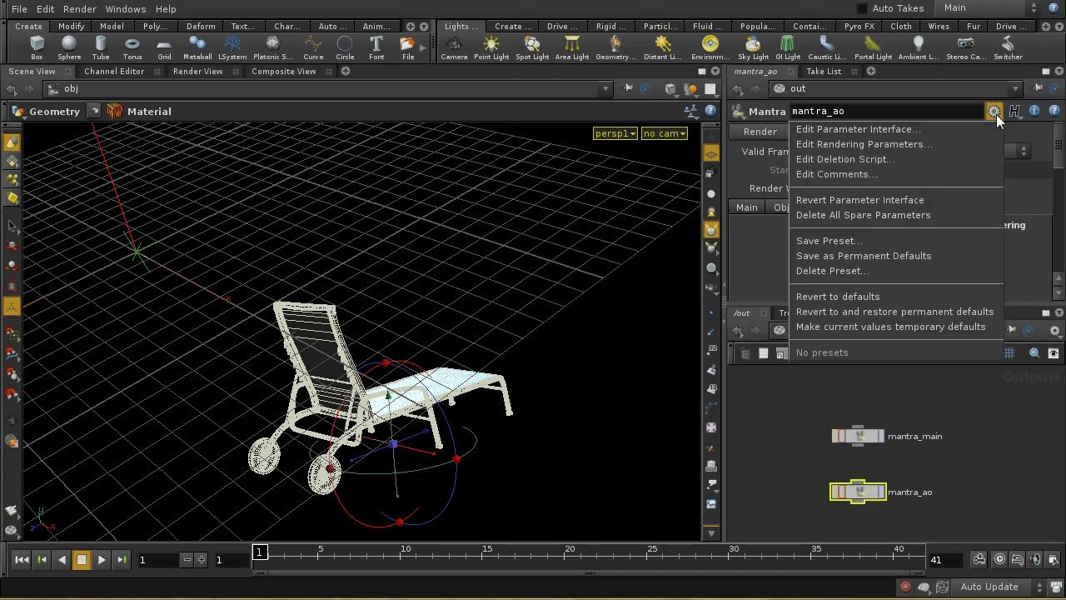
{"action": "left_click", "coordinate": [910, 127]}
{"action": "left_click", "coordinate": [189, 49]}
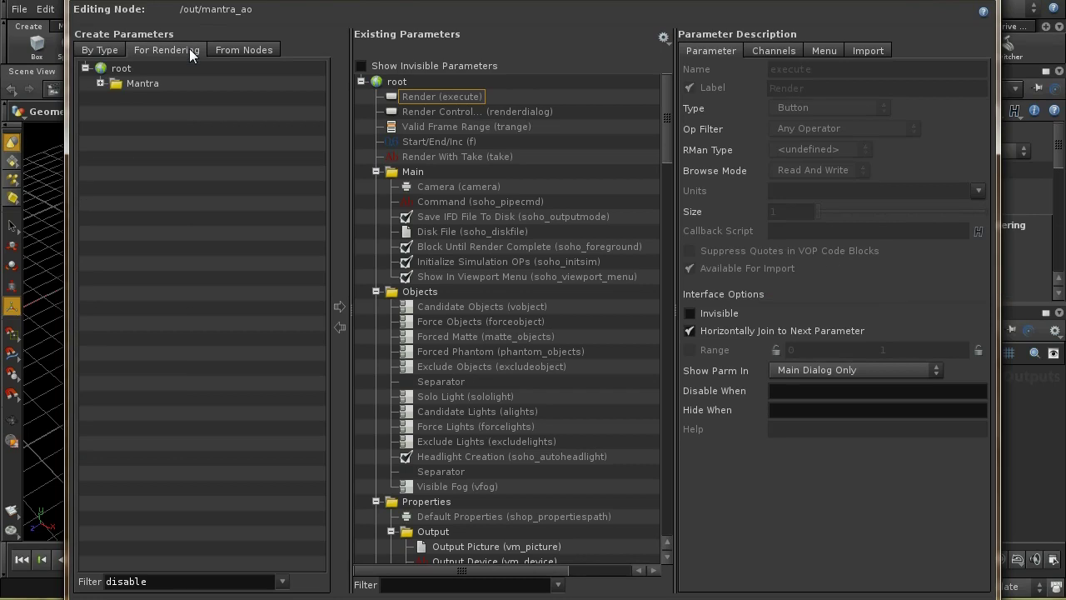
{"action": "double_click", "coordinate": [184, 581]}
{"action": "key", "text": "BackSpace"}
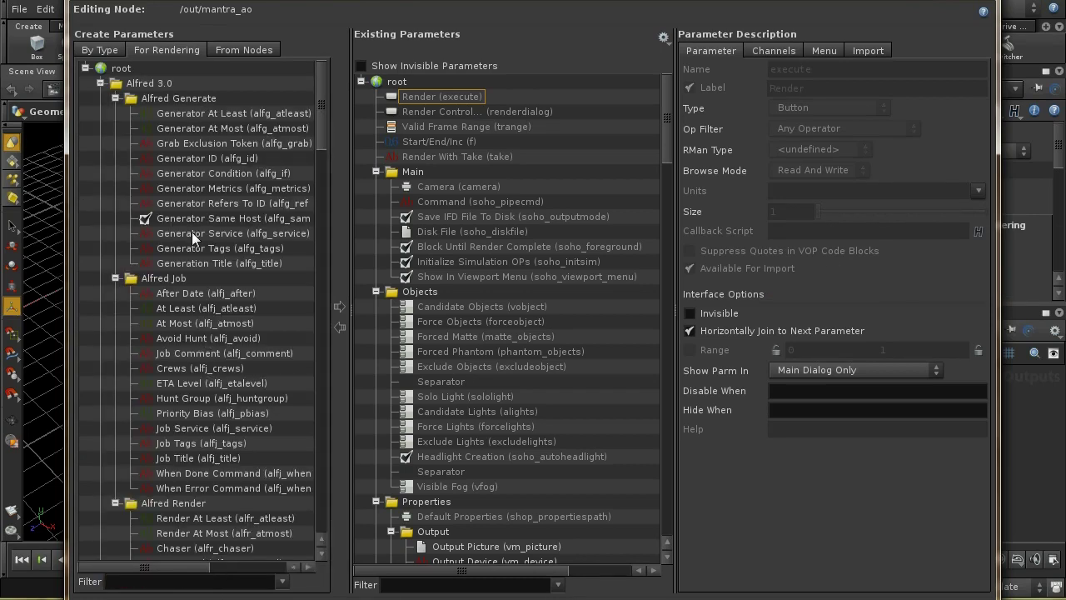
Step: Add the Ignore Geometry Attribute Shaders parameter from Mantra's Geometry category to mantra_ao and close the parameter interface editor
{"action": "left_click", "coordinate": [100, 83]}
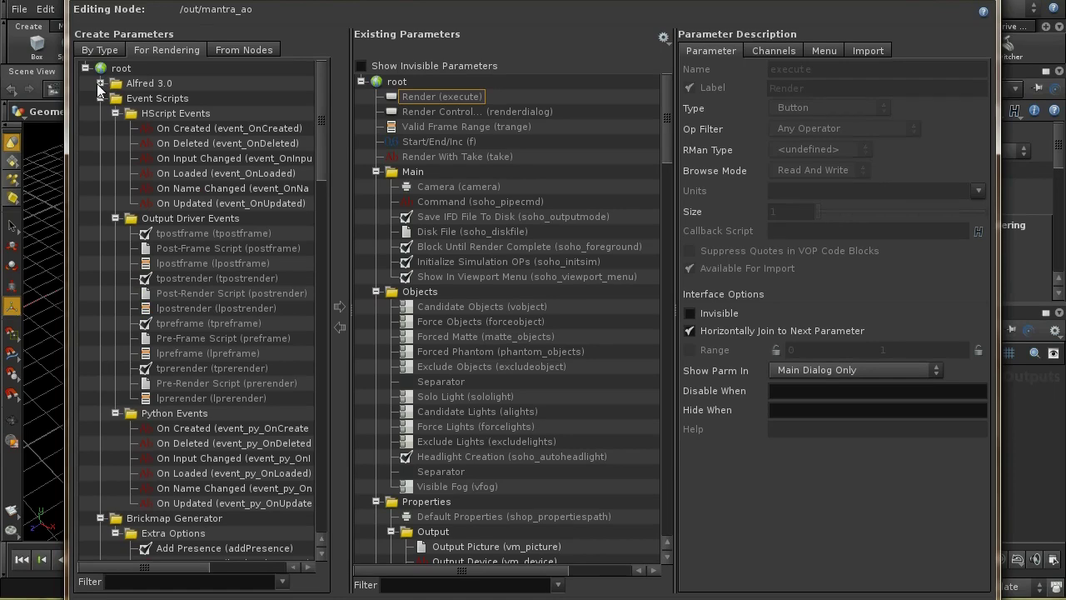
{"action": "left_click", "coordinate": [100, 98]}
{"action": "left_click", "coordinate": [100, 114]}
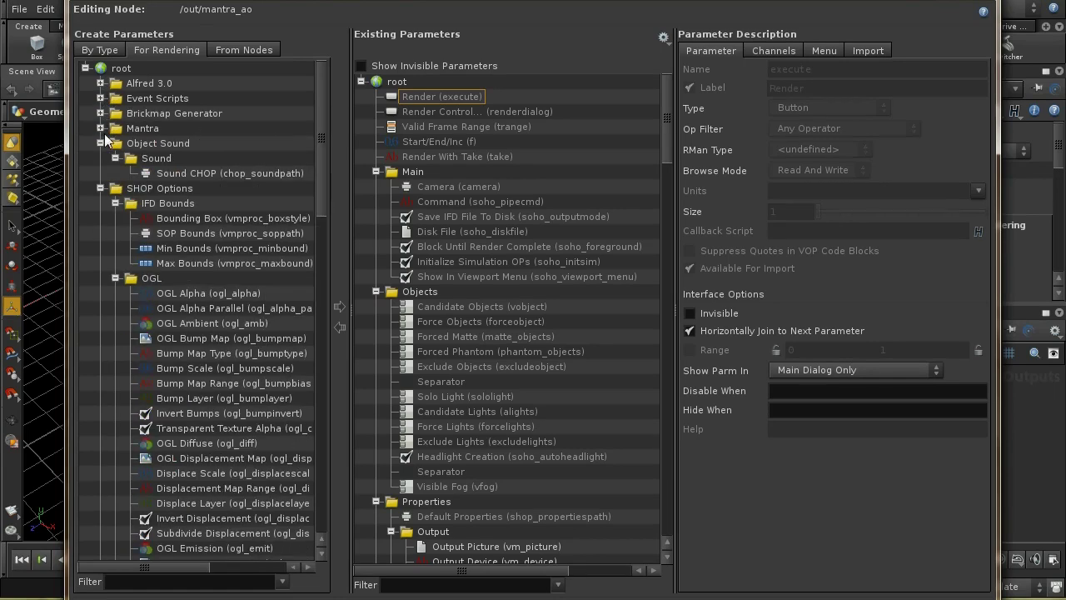
{"action": "left_click", "coordinate": [100, 129]}
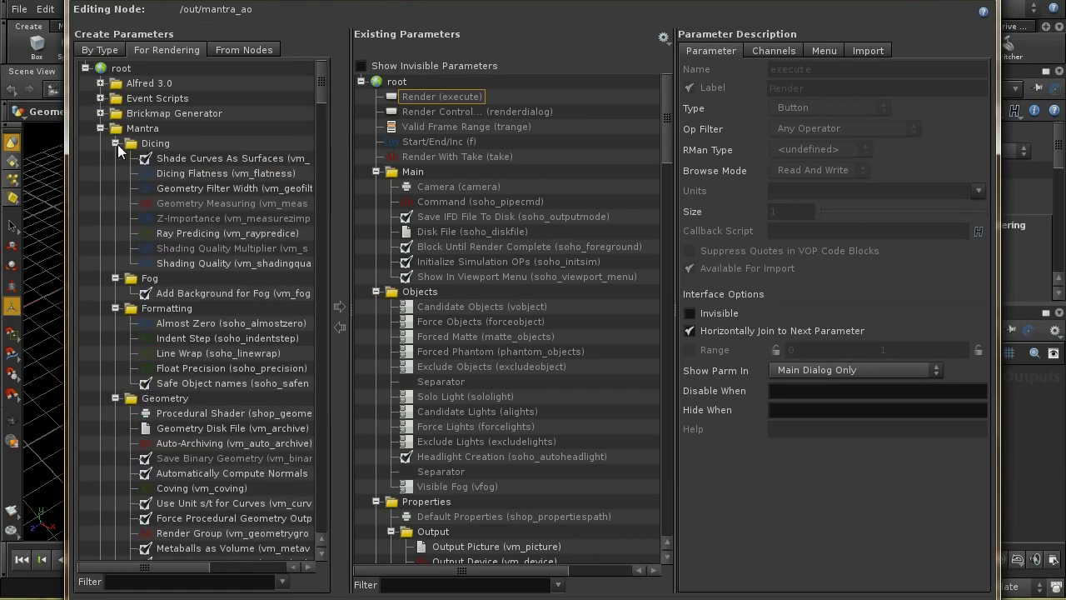
{"action": "left_click", "coordinate": [116, 144]}
{"action": "left_click", "coordinate": [119, 173]}
{"action": "left_click", "coordinate": [113, 158]}
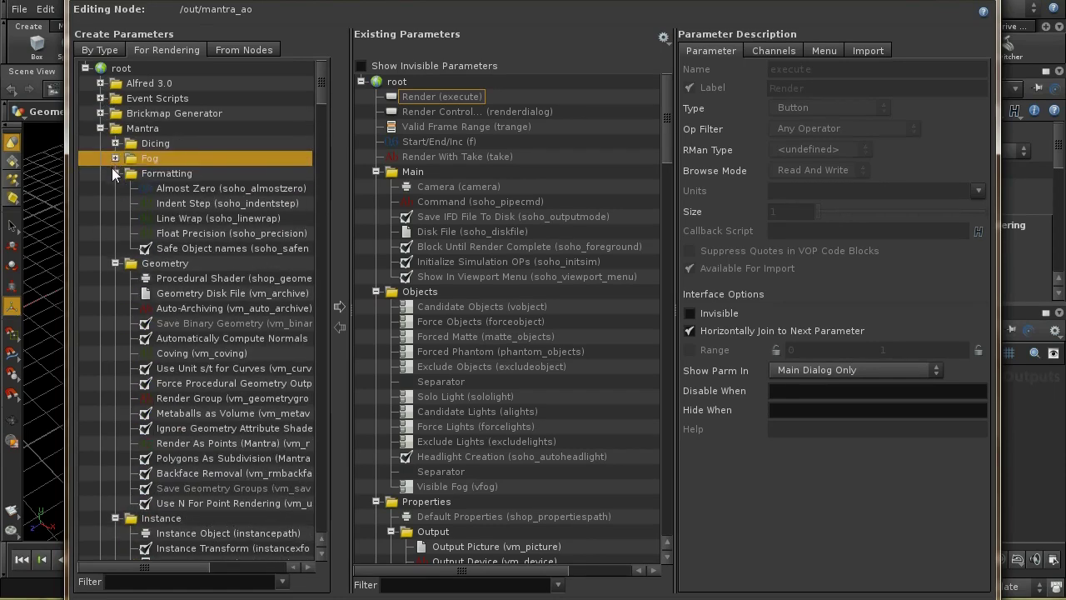
{"action": "left_click", "coordinate": [115, 174]}
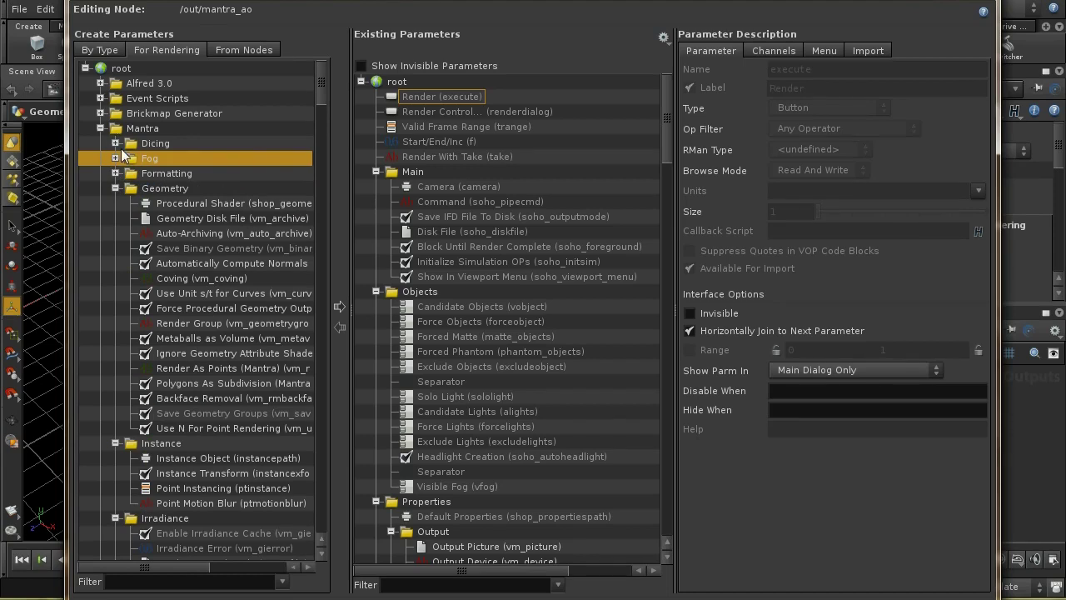
{"action": "left_click", "coordinate": [115, 188]}
{"action": "left_click", "coordinate": [116, 188]}
{"action": "left_click", "coordinate": [180, 353]}
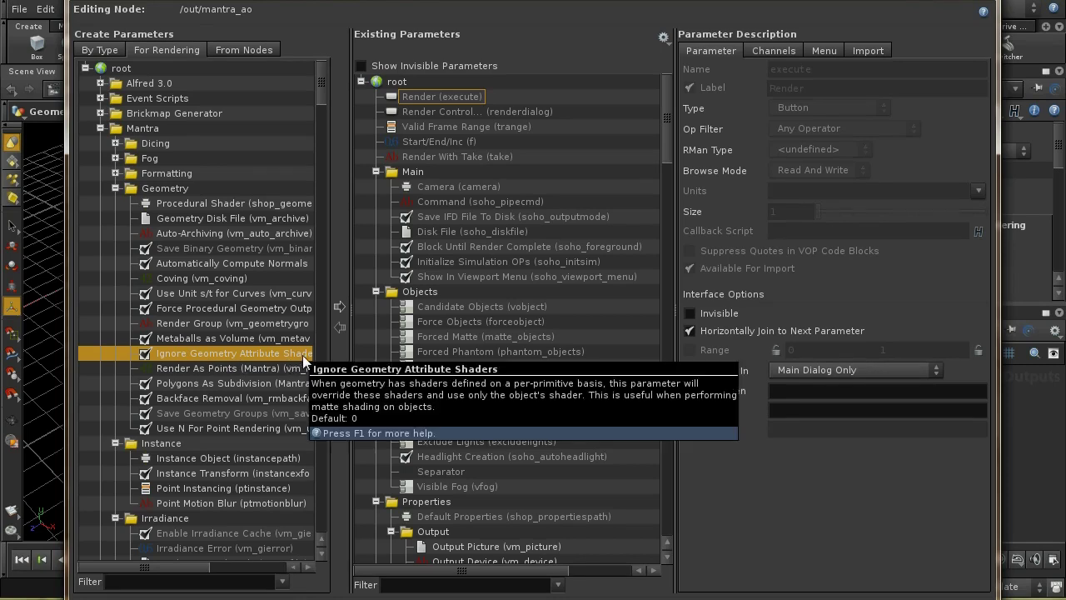
{"action": "left_click", "coordinate": [339, 308]}
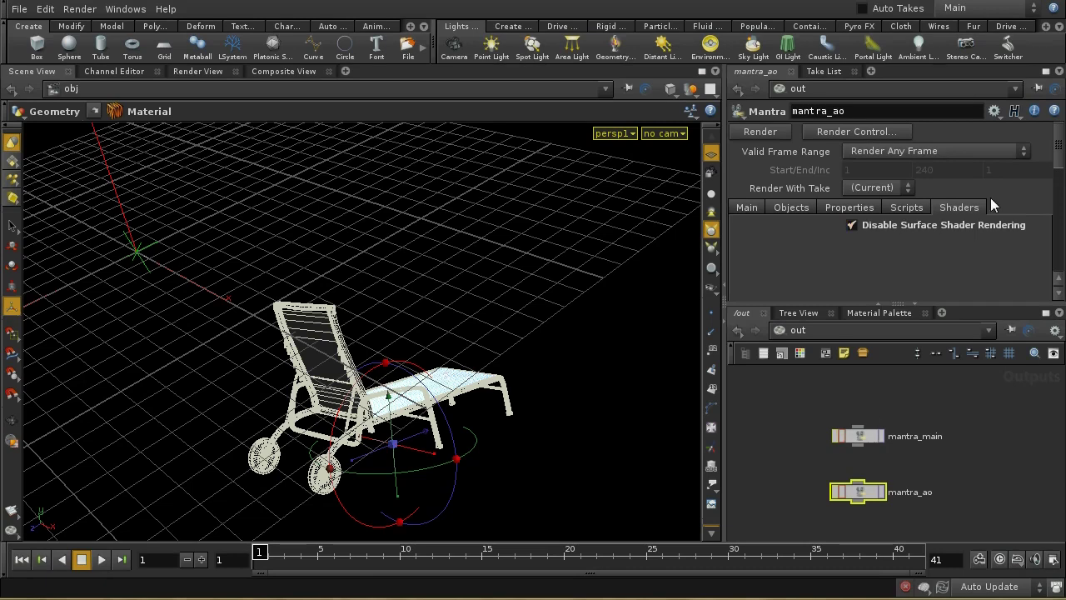
Step: Turn on Ignore Geometry Attribute Shaders in mantra_ao's geometry properties
{"action": "left_click", "coordinate": [848, 207]}
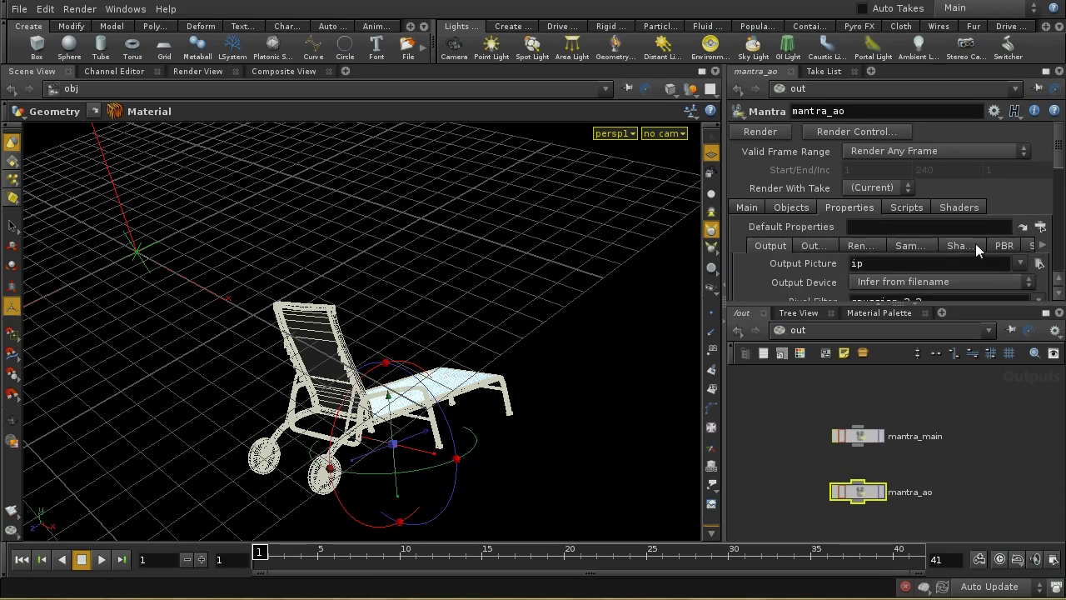
{"action": "left_click", "coordinate": [1042, 250]}
{"action": "left_click", "coordinate": [1042, 249]}
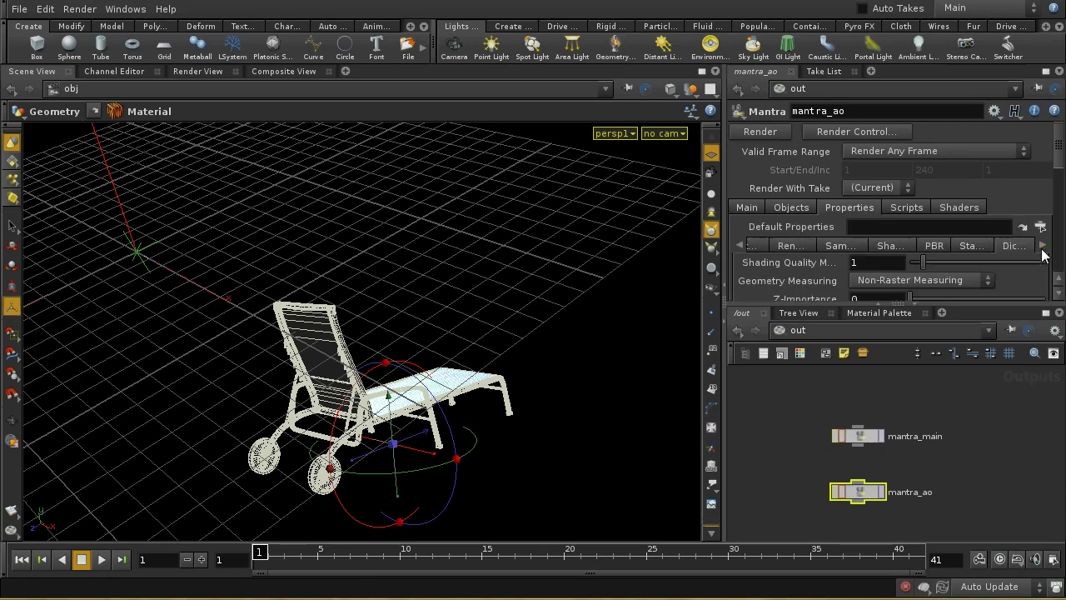
{"action": "left_click", "coordinate": [1042, 249]}
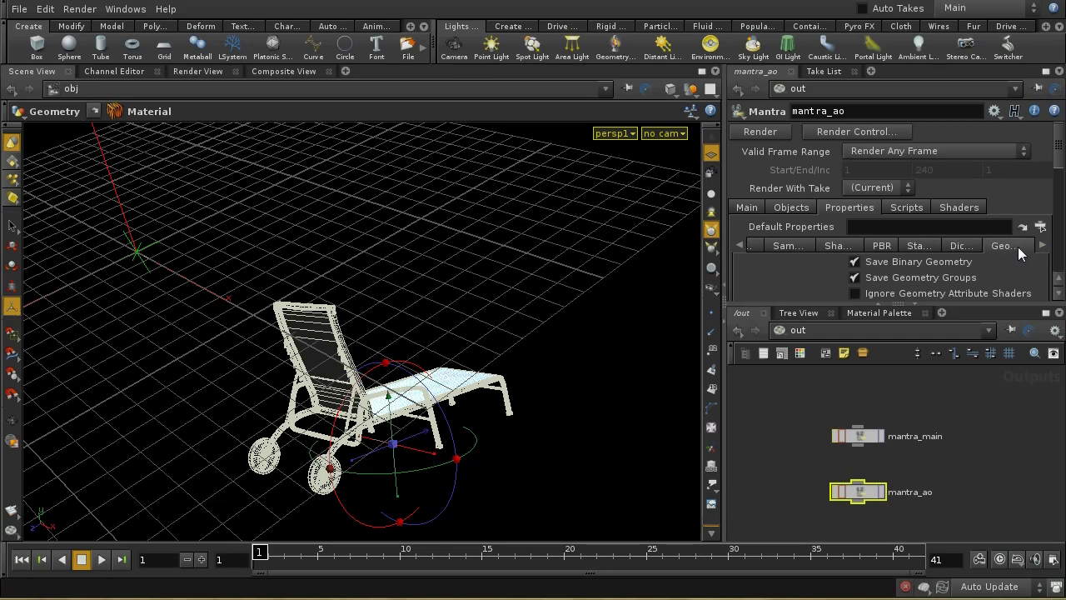
{"action": "scroll", "coordinate": [1058, 175], "scroll_direction": "down", "scroll_amount": 3}
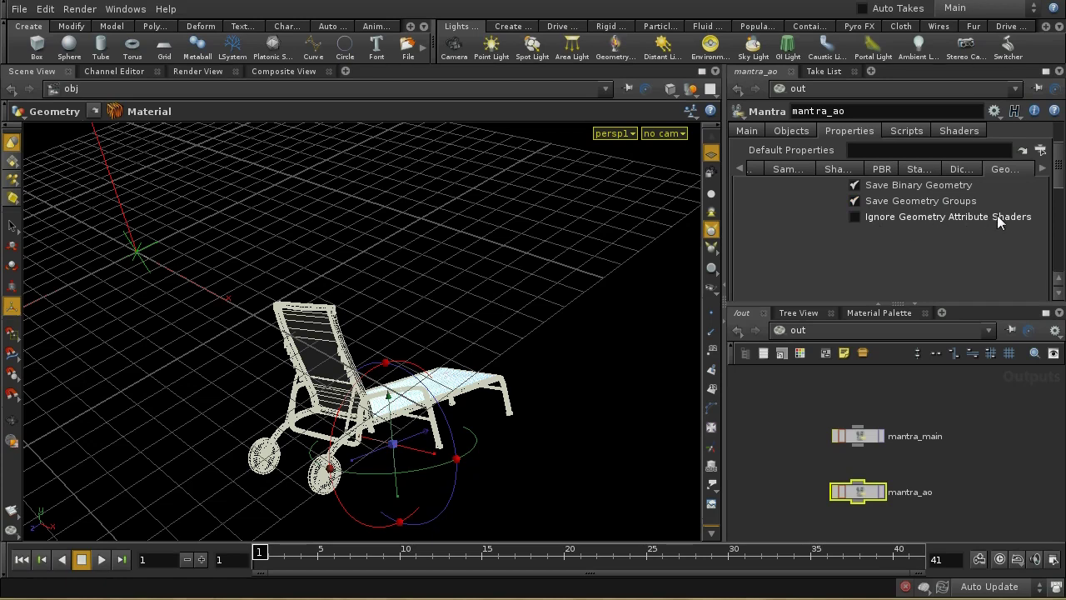
{"action": "left_click", "coordinate": [856, 217]}
Step: Test-render the mantra_ao pass with geometry attribute shaders ignored
{"action": "middle_click_drag", "start_coordinate": [907, 408], "coordinate": [908, 418]}
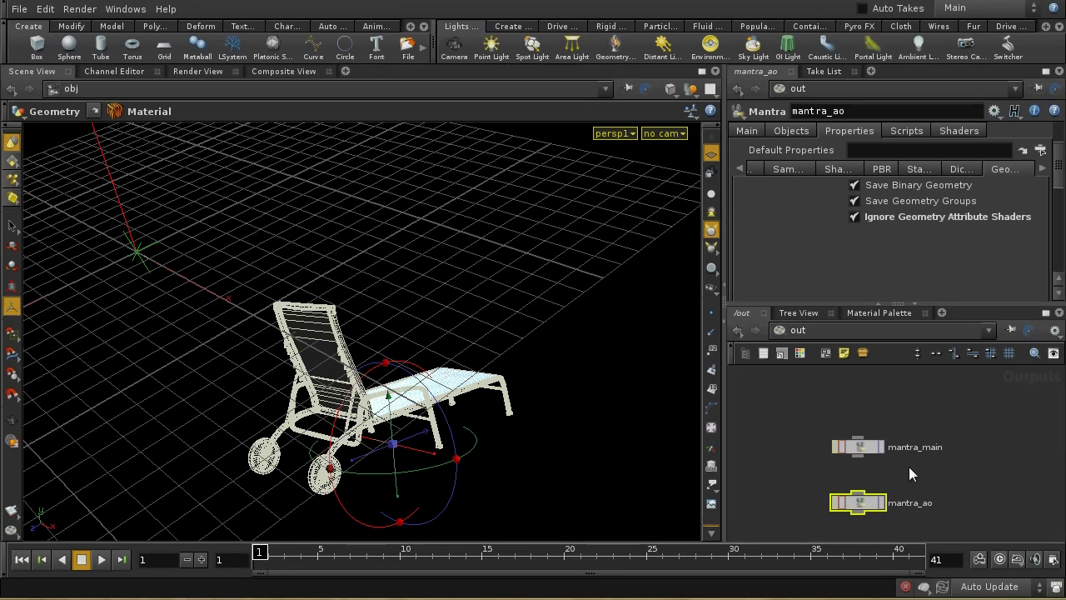
{"action": "left_click", "coordinate": [881, 502]}
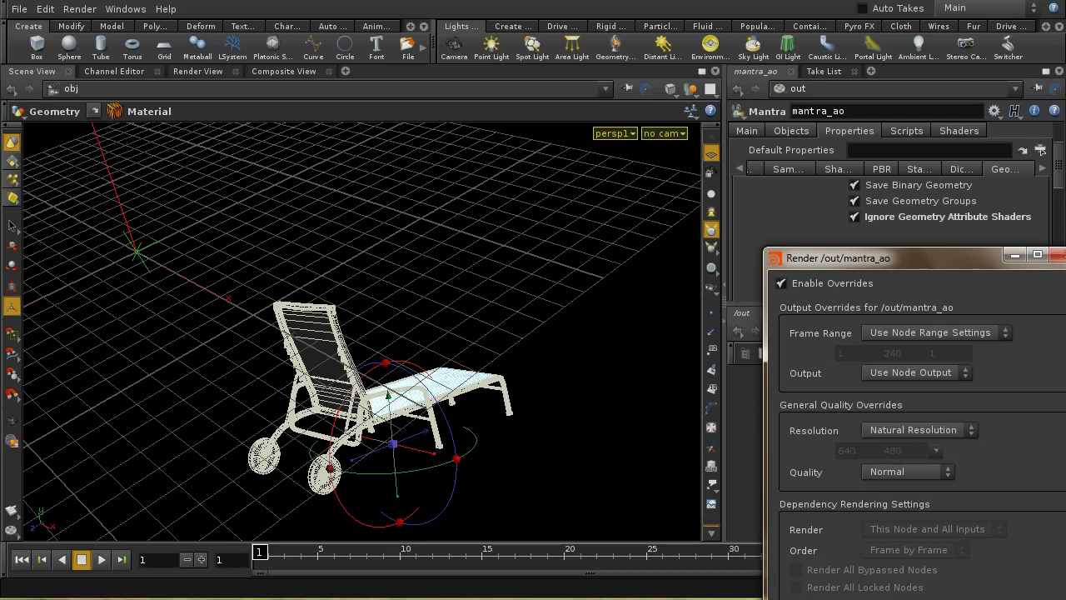
{"action": "key", "text": "Escape"}
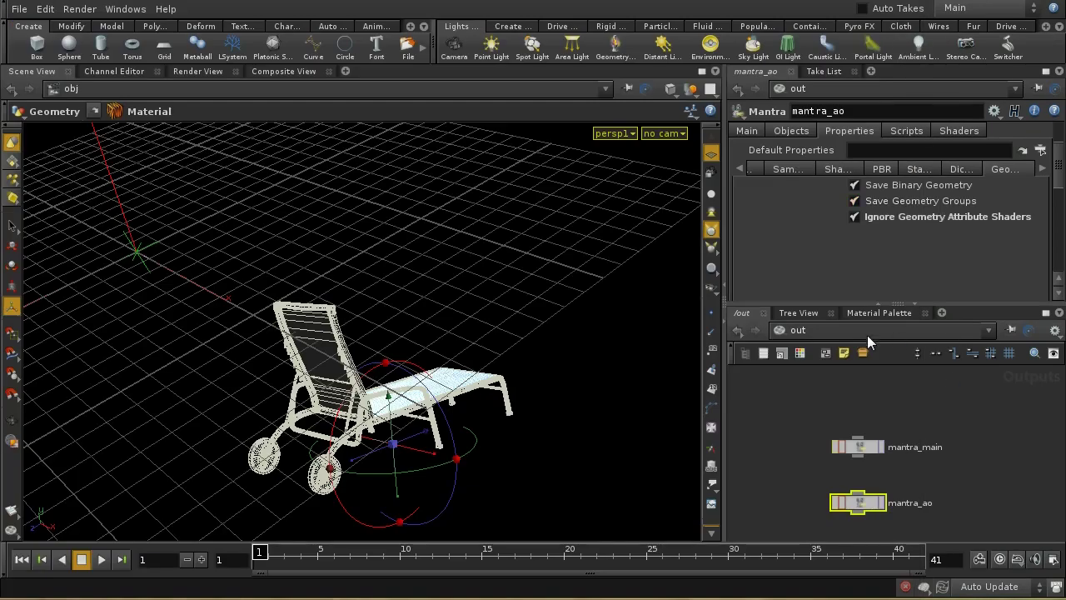
Step: Go to the obj network, locate the environment lights and select envlight_ao
{"action": "left_click", "coordinate": [866, 335]}
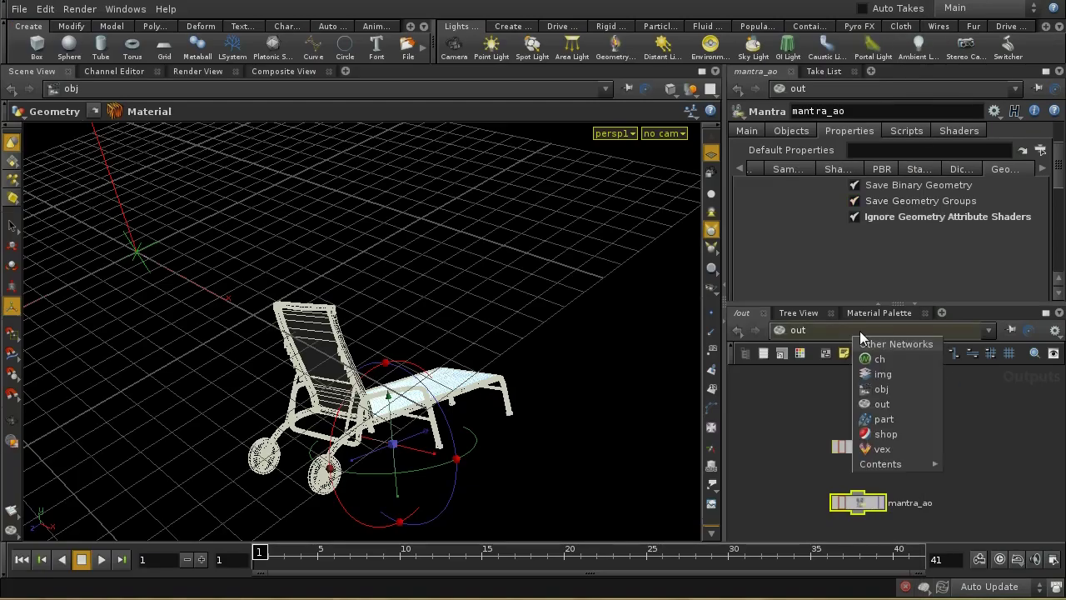
{"action": "left_click", "coordinate": [881, 390]}
{"action": "mouse_move", "coordinate": [896, 503]}
{"action": "middle_mouse_down"}
{"action": "mouse_move", "coordinate": [893, 447]}
{"action": "mouse_move", "coordinate": [894, 497]}
{"action": "middle_mouse_up"}
{"action": "scroll", "coordinate": [885, 451], "scroll_direction": "down", "scroll_amount": 4}
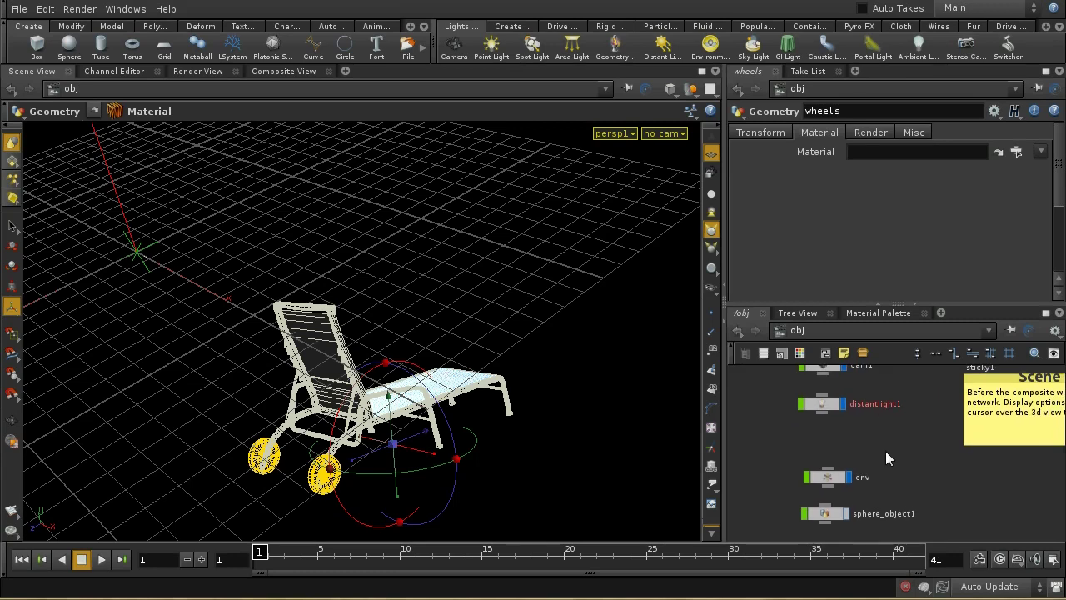
{"action": "middle_click_drag", "start_coordinate": [774, 462], "coordinate": [880, 502]}
{"action": "scroll", "coordinate": [880, 501], "scroll_direction": "down", "scroll_amount": 3}
{"action": "scroll", "coordinate": [873, 519], "scroll_direction": "up", "scroll_amount": 2}
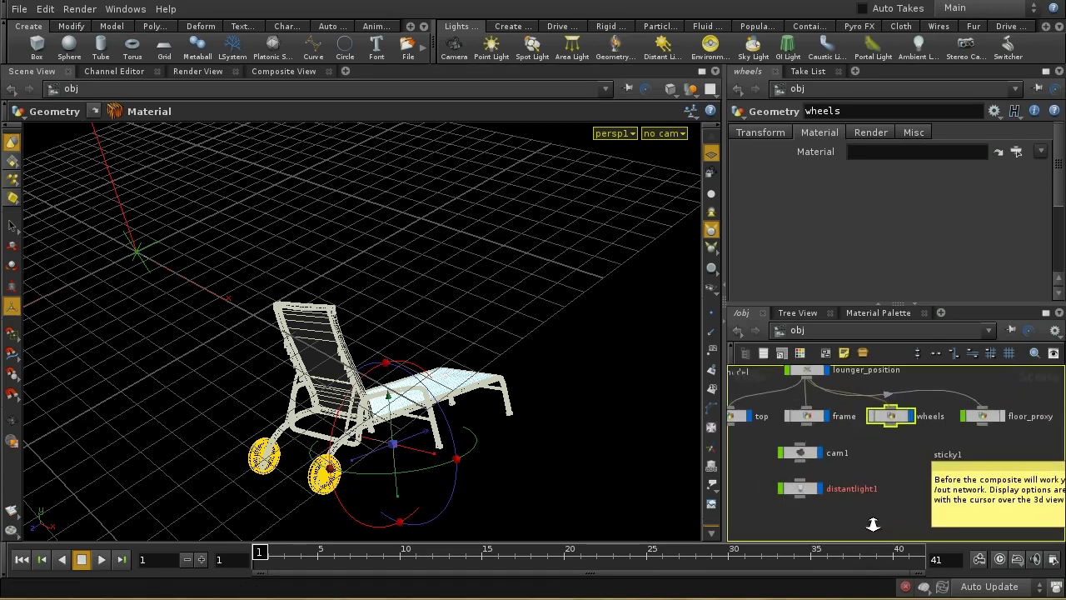
{"action": "scroll", "coordinate": [1013, 452], "scroll_direction": "up", "scroll_amount": 2}
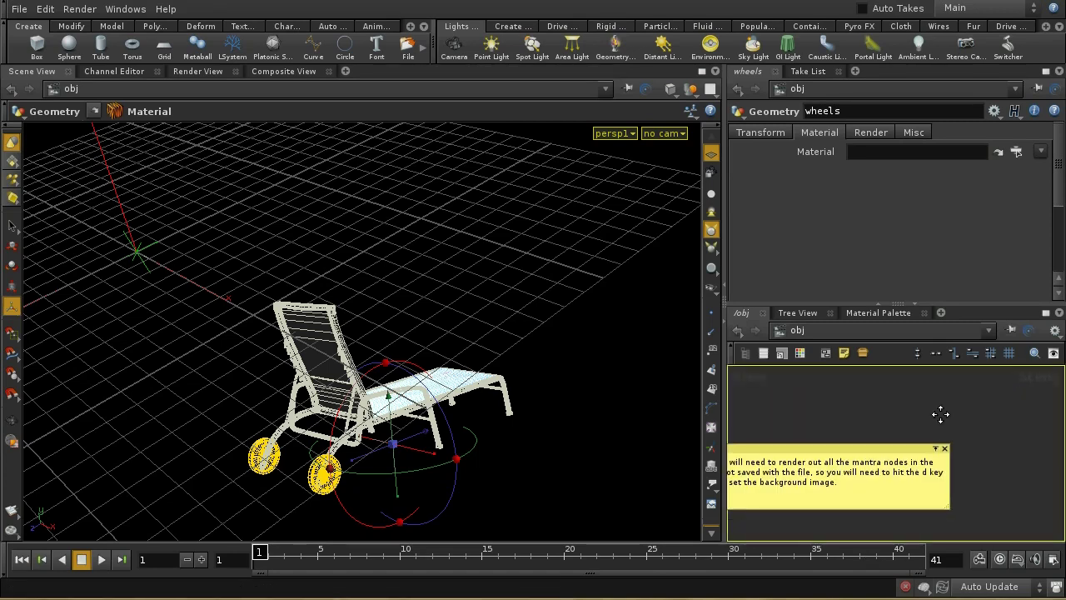
{"action": "scroll", "coordinate": [1005, 514], "scroll_direction": "down", "scroll_amount": 4}
{"action": "scroll", "coordinate": [1005, 514], "scroll_direction": "down", "scroll_amount": 2}
{"action": "scroll", "coordinate": [995, 491], "scroll_direction": "up", "scroll_amount": 2}
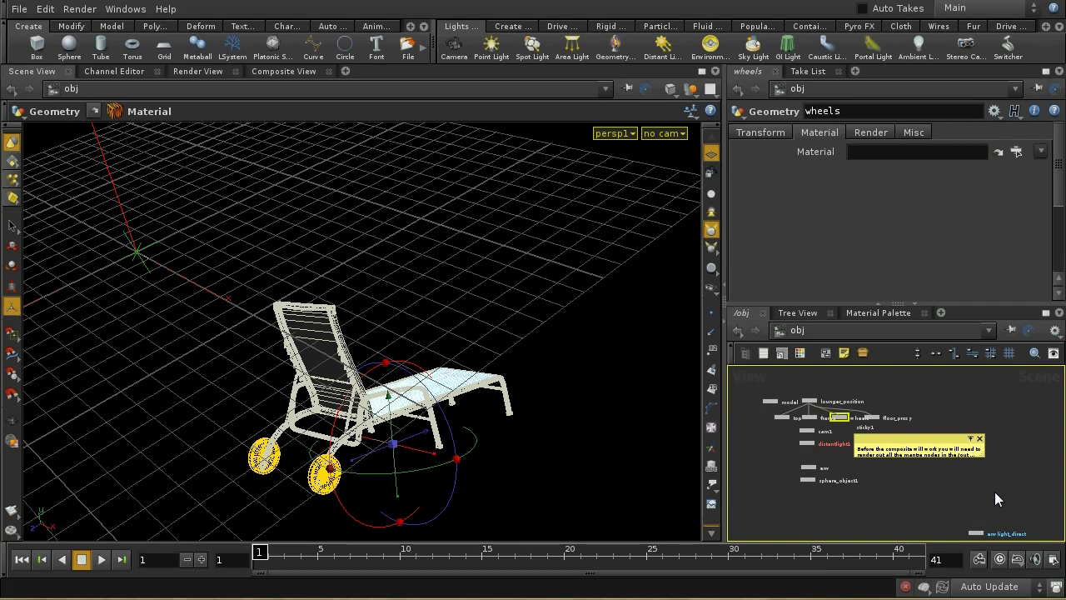
{"action": "middle_click_drag", "start_coordinate": [994, 491], "coordinate": [1000, 528]}
{"action": "scroll", "coordinate": [858, 391], "scroll_direction": "up", "scroll_amount": 2}
{"action": "middle_click_drag", "start_coordinate": [834, 439], "coordinate": [975, 400]}
{"action": "scroll", "coordinate": [991, 477], "scroll_direction": "up", "scroll_amount": 3}
{"action": "middle_click_drag", "start_coordinate": [819, 435], "coordinate": [937, 520]}
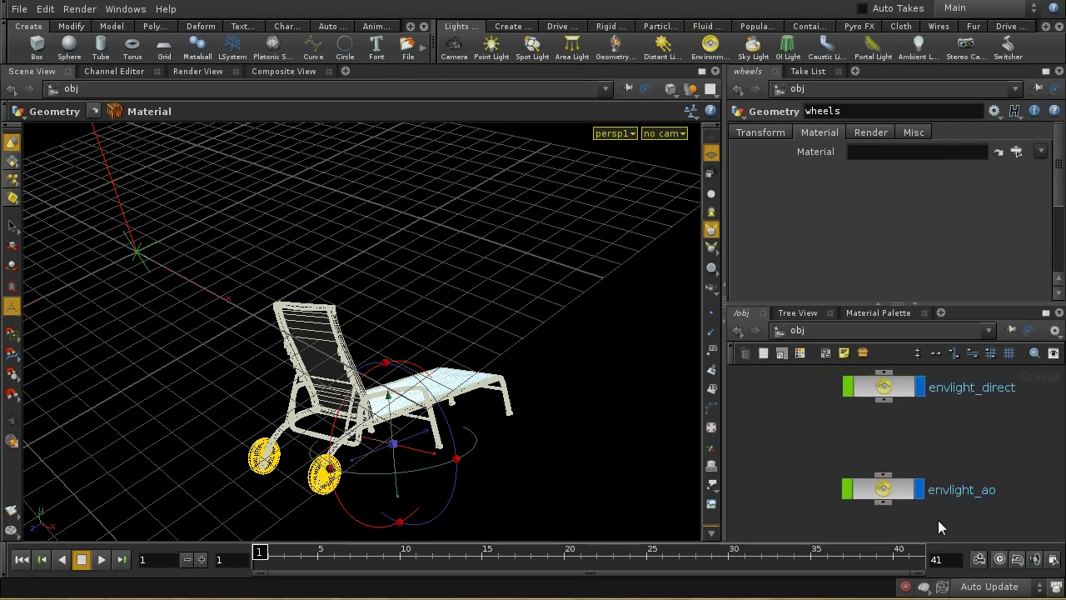
{"action": "left_click", "coordinate": [889, 492]}
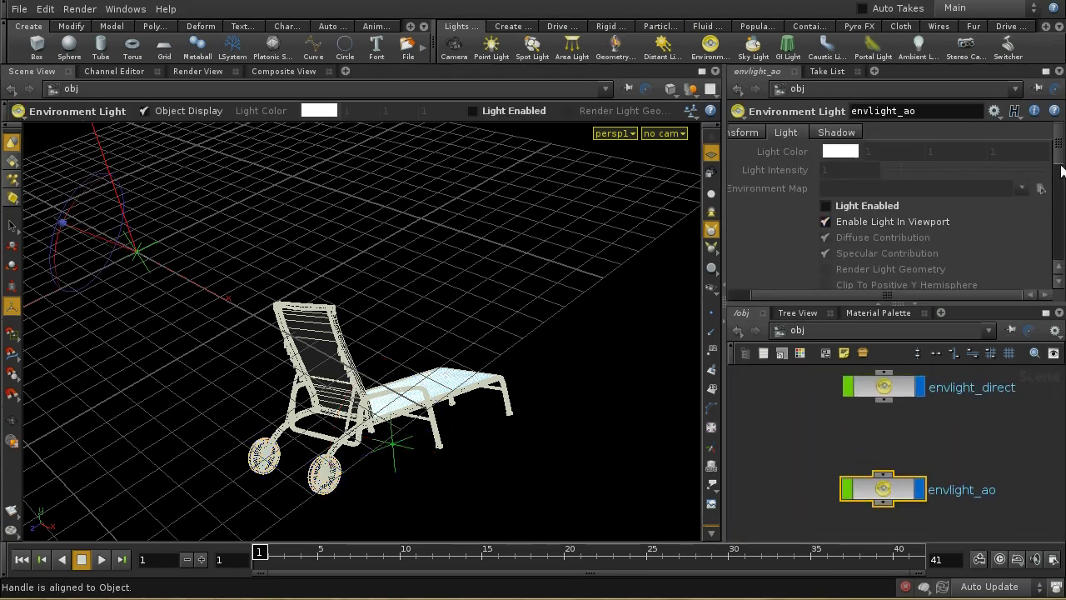
Step: Enable Max Ray Distance for envlight_ao's ambient occlusion and set it to 7
{"action": "left_click_drag", "start_coordinate": [1060, 149], "coordinate": [1062, 204]}
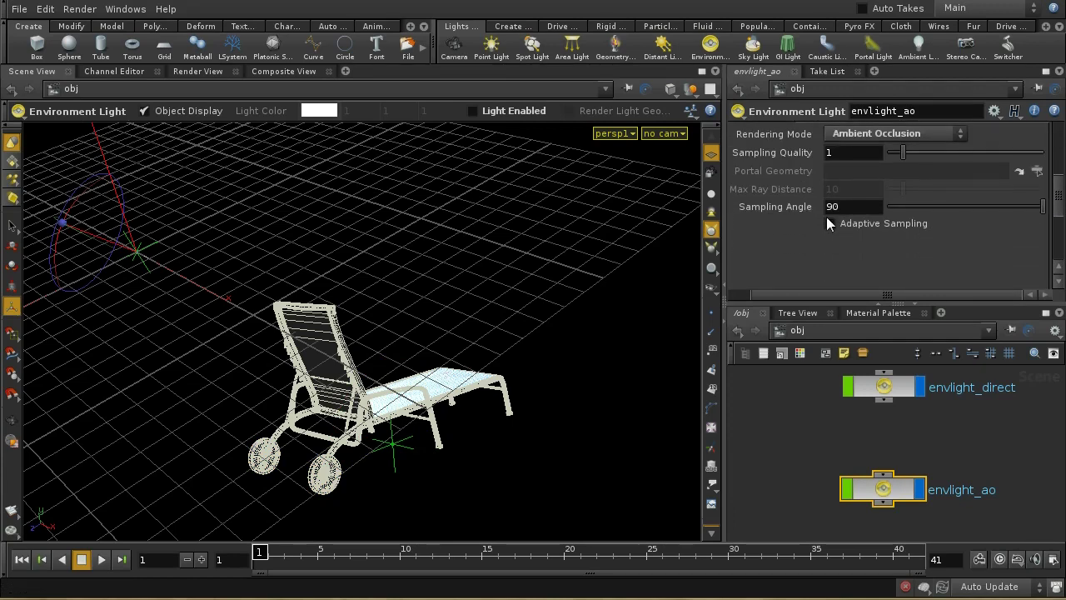
{"action": "left_click", "coordinate": [744, 294]}
{"action": "left_click", "coordinate": [742, 190]}
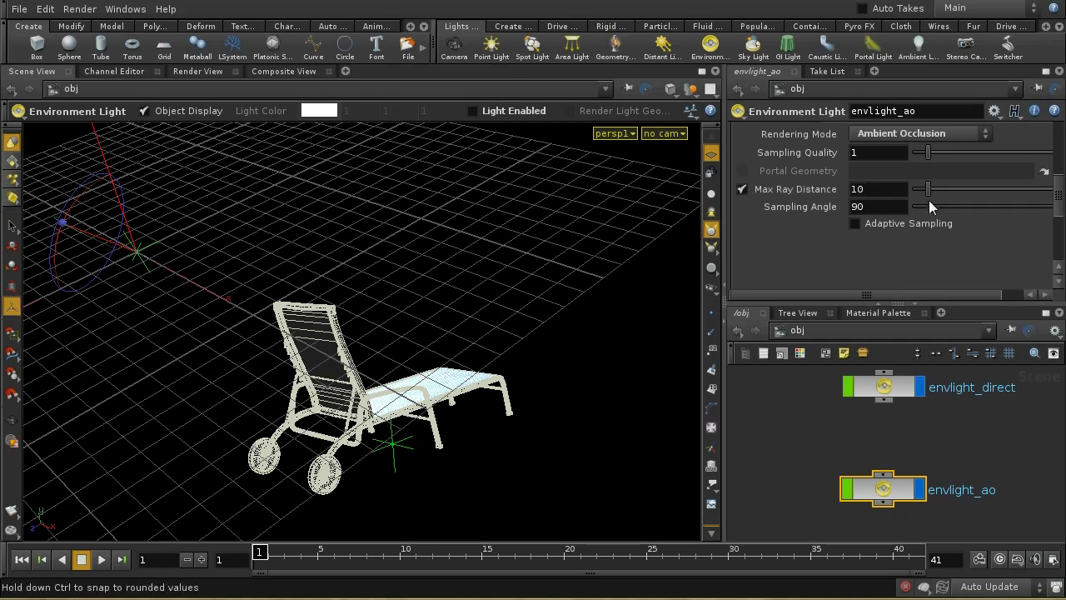
{"action": "double_click", "coordinate": [867, 192]}
{"action": "type", "text": "7"}
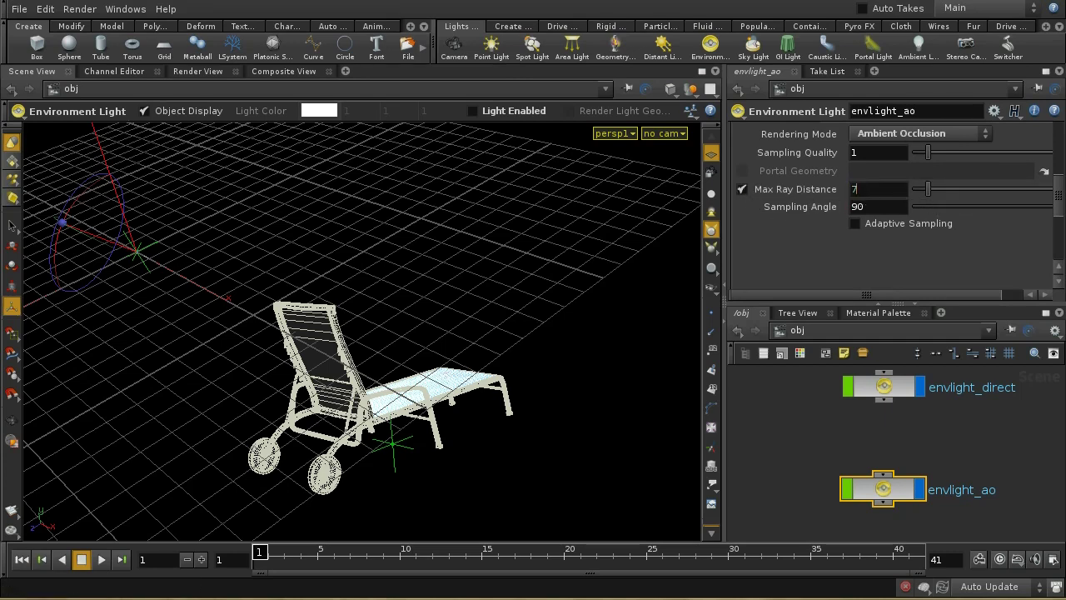
{"action": "key", "text": "Return"}
Step: Set envlight_ao's Sampling Quality to 50
{"action": "left_click", "coordinate": [889, 153]}
{"action": "double_click", "coordinate": [889, 152]}
{"action": "type", "text": "50"}
{"action": "key", "text": "Return"}
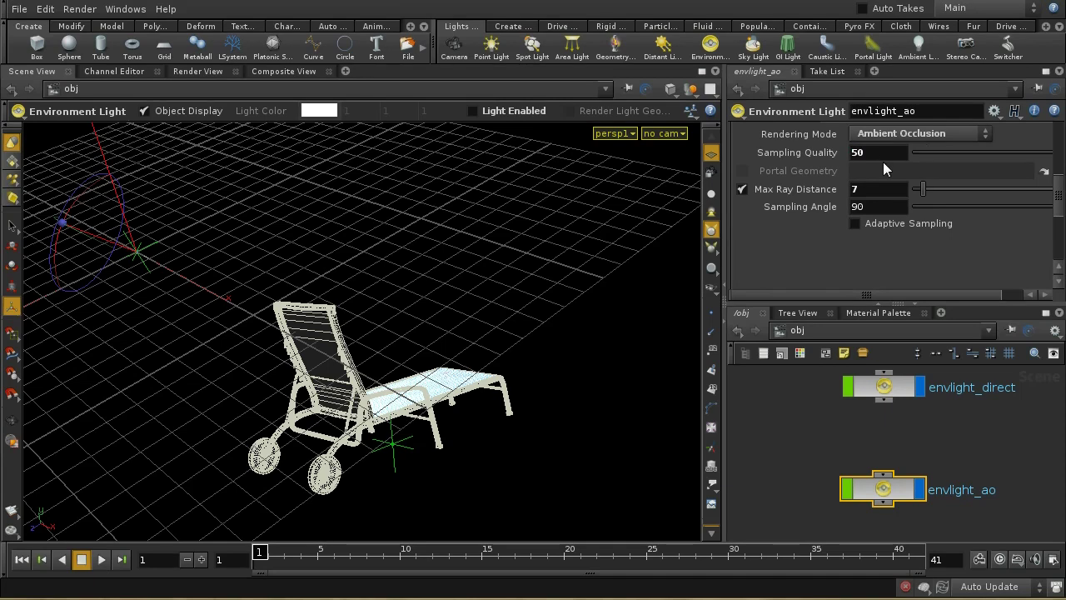
Step: Return to the out network and test-render mantra_ao with the adjusted envlight_ao settings
{"action": "left_click", "coordinate": [820, 334]}
{"action": "left_click", "coordinate": [870, 406]}
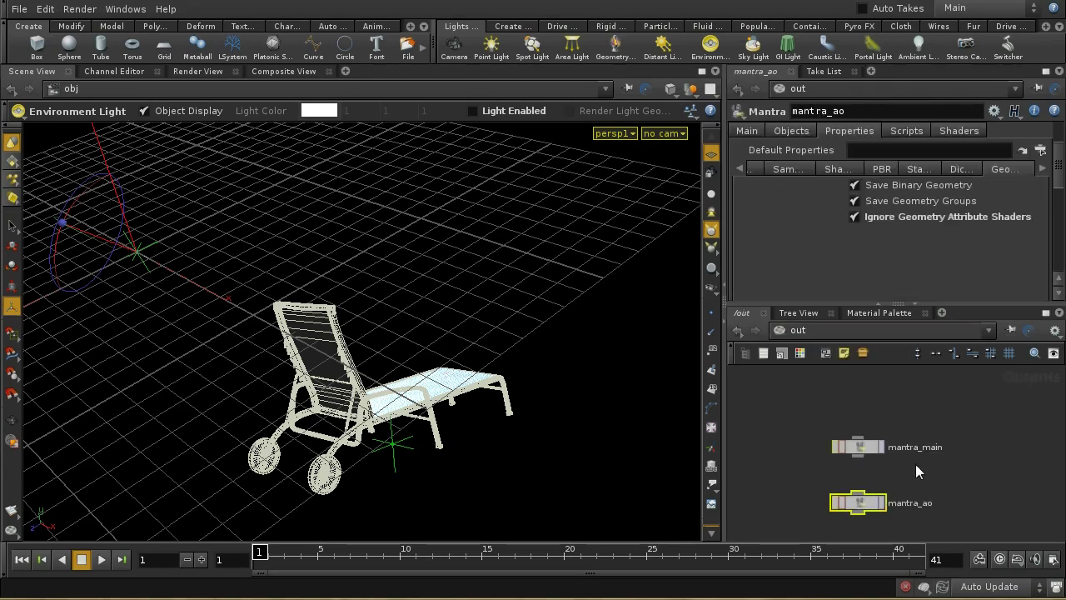
{"action": "left_click", "coordinate": [880, 501]}
{"action": "key", "text": "Escape"}
Step: Set mantra_ao's output picture to the ao.$F.pic sequence in $HIP/pic/
{"action": "left_click", "coordinate": [755, 136]}
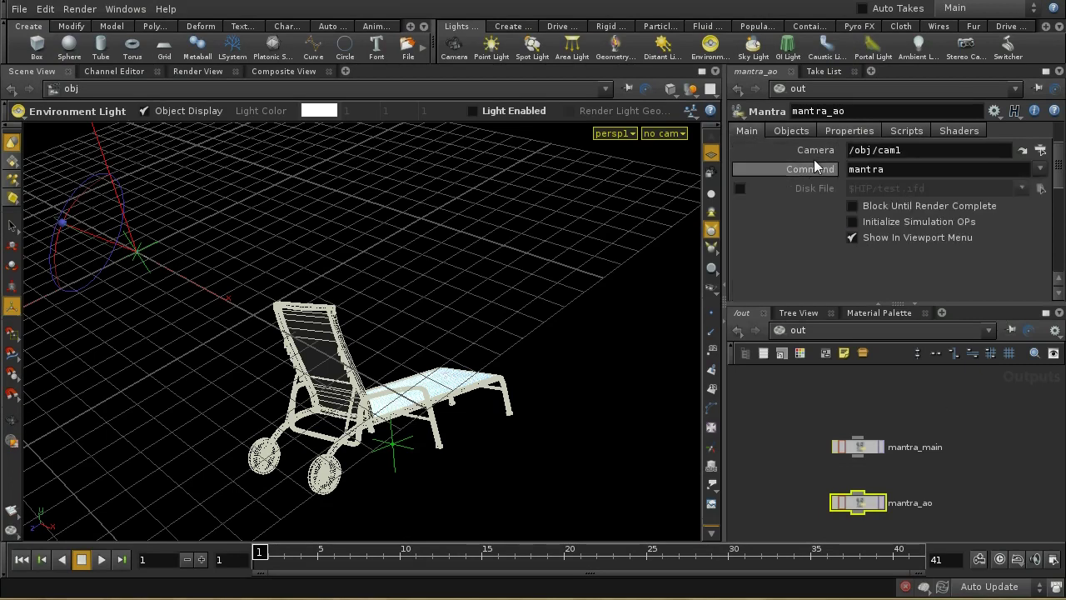
{"action": "left_click", "coordinate": [850, 131]}
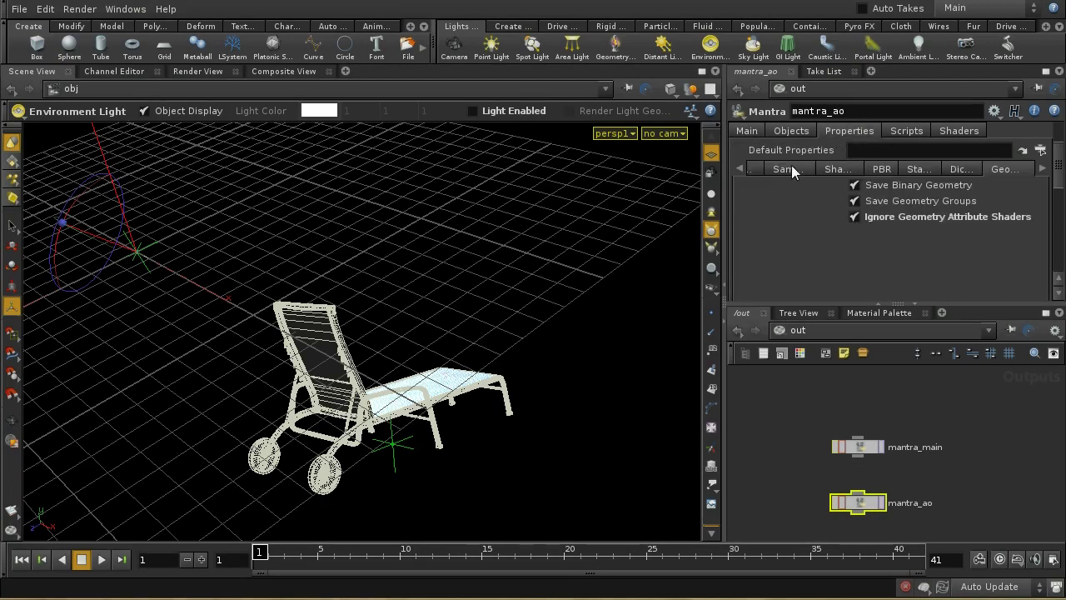
{"action": "left_click", "coordinate": [739, 167]}
{"action": "left_click", "coordinate": [739, 167]}
{"action": "left_click", "coordinate": [738, 167]}
{"action": "left_click", "coordinate": [739, 167]}
{"action": "left_click", "coordinate": [739, 168]}
{"action": "left_click", "coordinate": [738, 167]}
{"action": "left_click", "coordinate": [738, 167]}
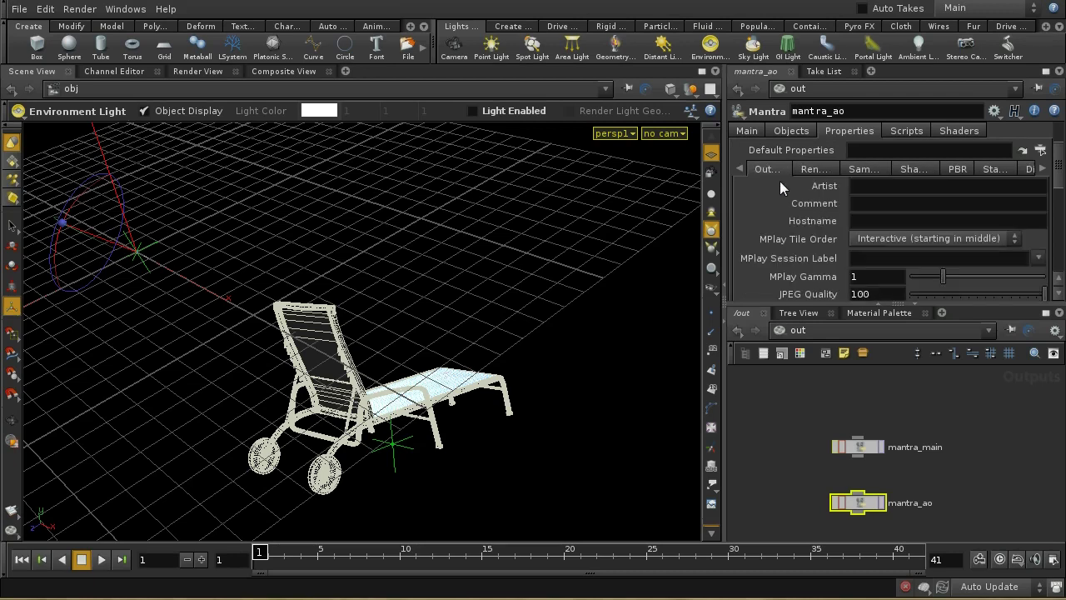
{"action": "left_click", "coordinate": [804, 171]}
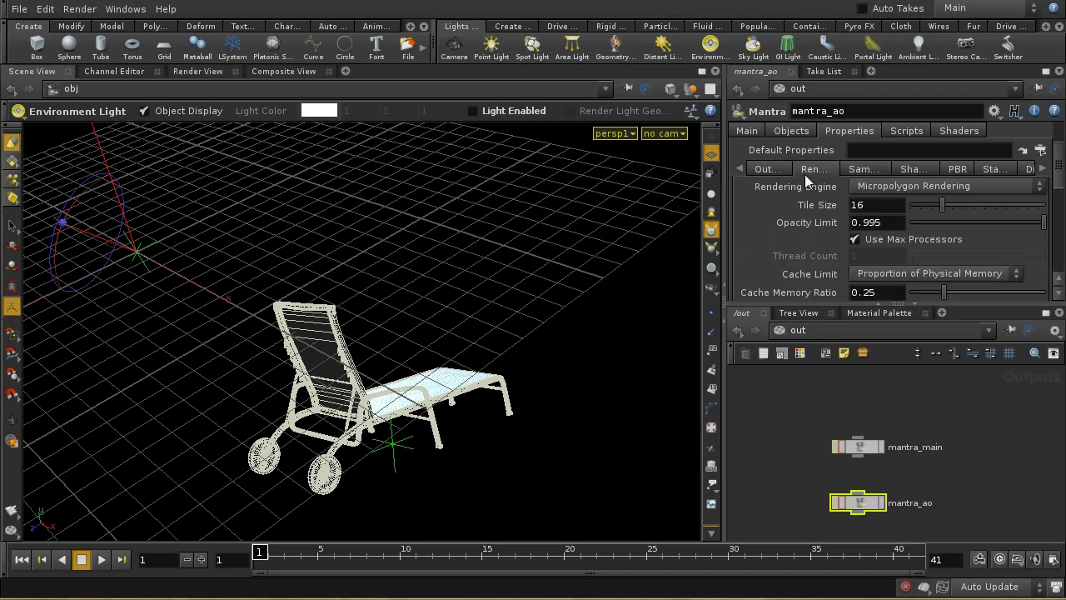
{"action": "left_click", "coordinate": [738, 168]}
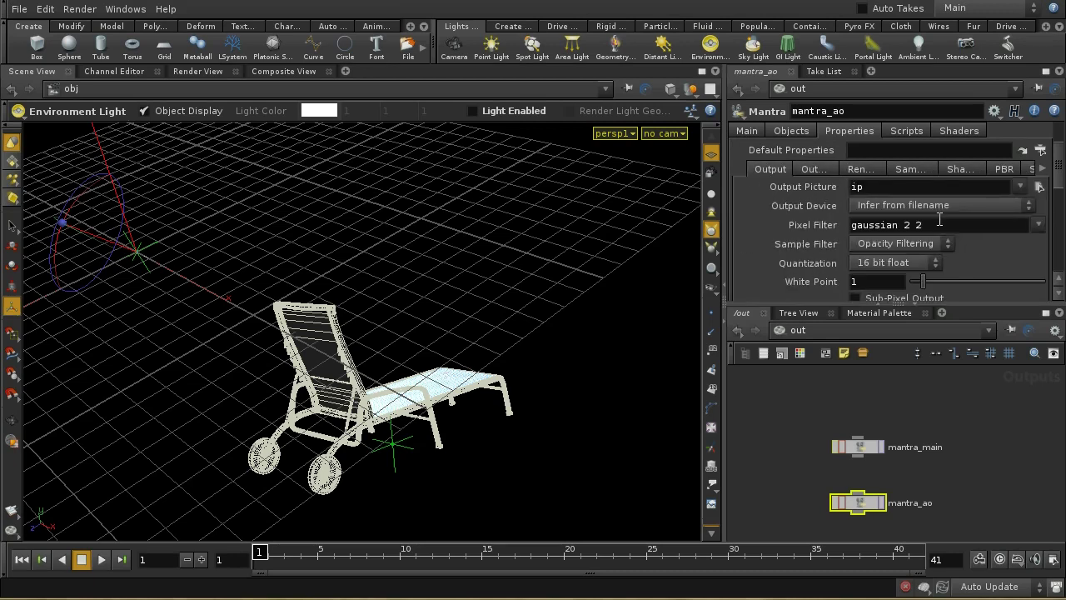
{"action": "left_click", "coordinate": [1038, 189]}
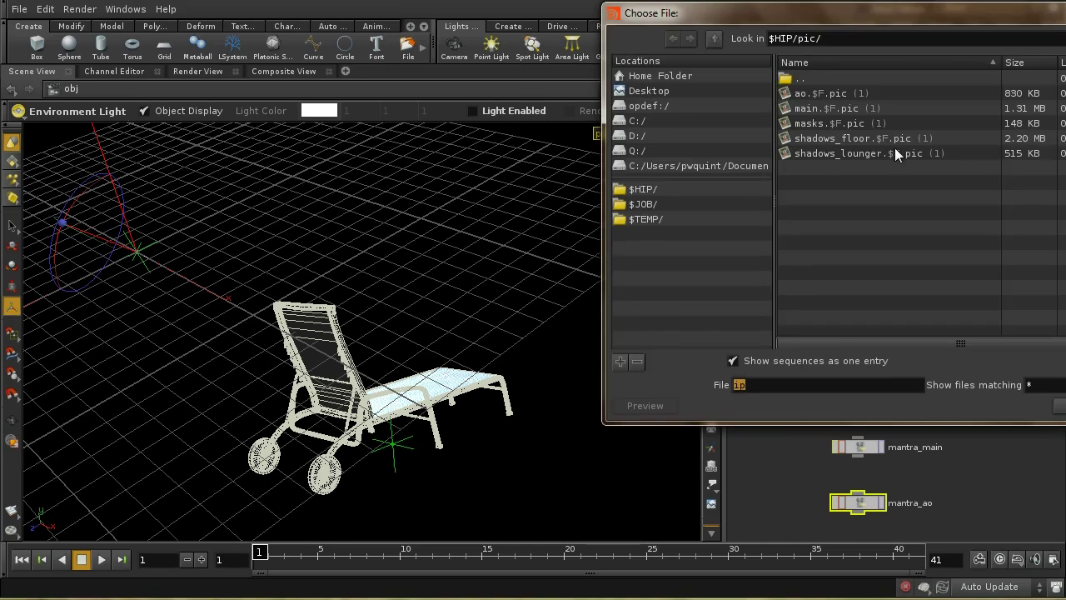
{"action": "left_click", "coordinate": [862, 97]}
{"action": "left_click", "coordinate": [1060, 405]}
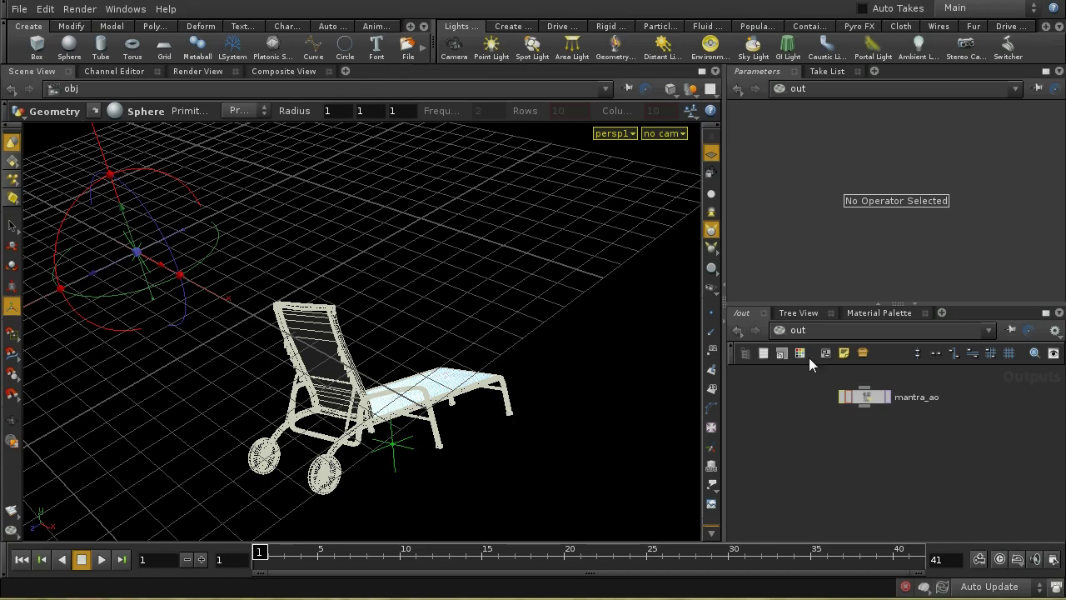
Step: In the obj network, switch sphere_object1's display on to view the sphere, then switch it off again
{"action": "left_click", "coordinate": [803, 330]}
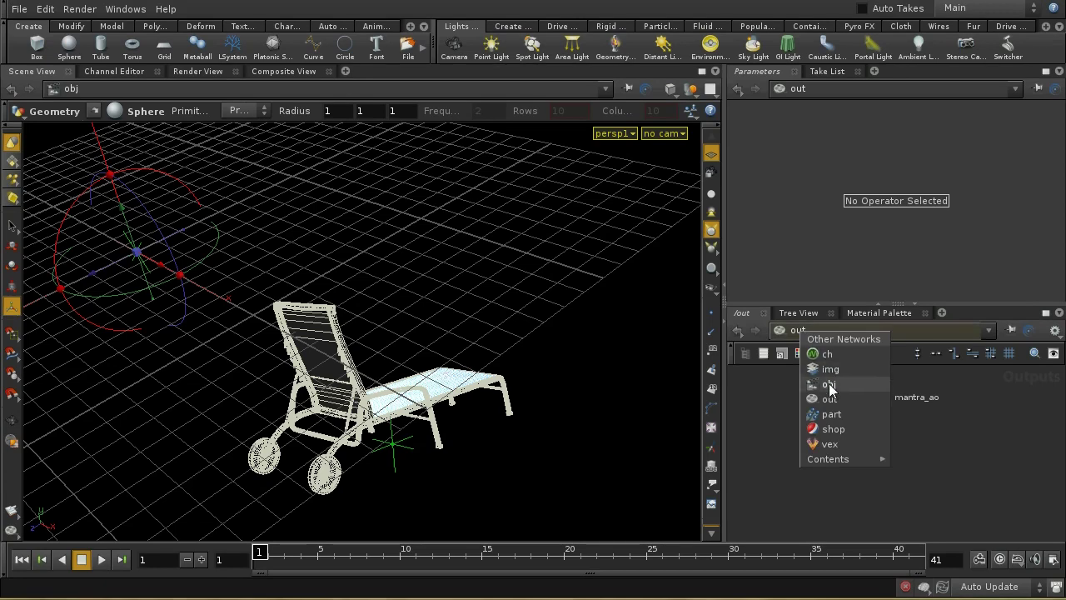
{"action": "left_click", "coordinate": [830, 385]}
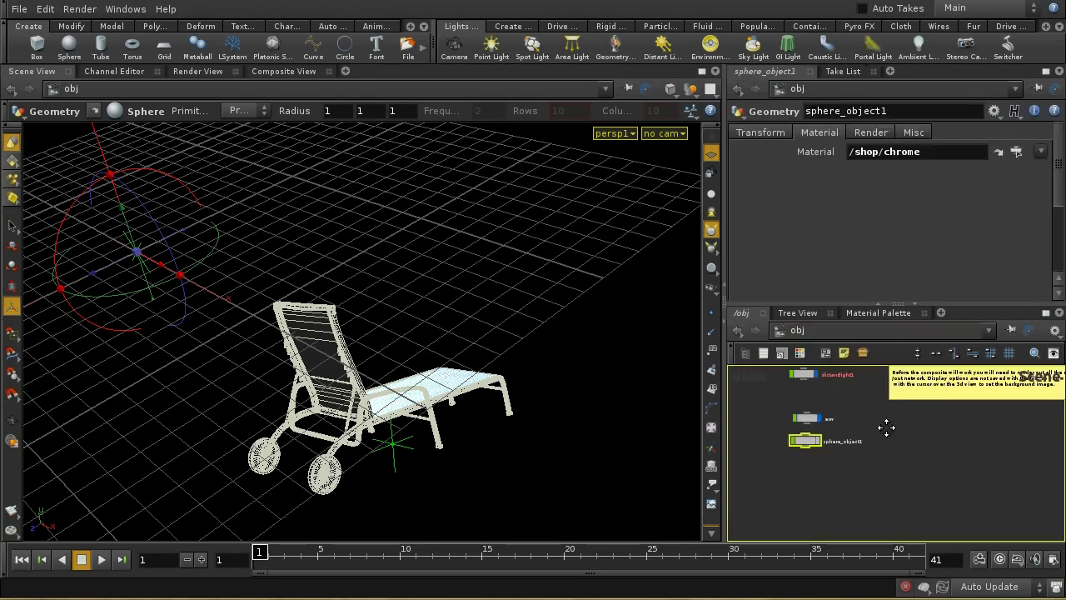
{"action": "middle_click_drag", "start_coordinate": [885, 425], "coordinate": [919, 490]}
{"action": "scroll", "coordinate": [891, 473], "scroll_direction": "up", "scroll_amount": 4}
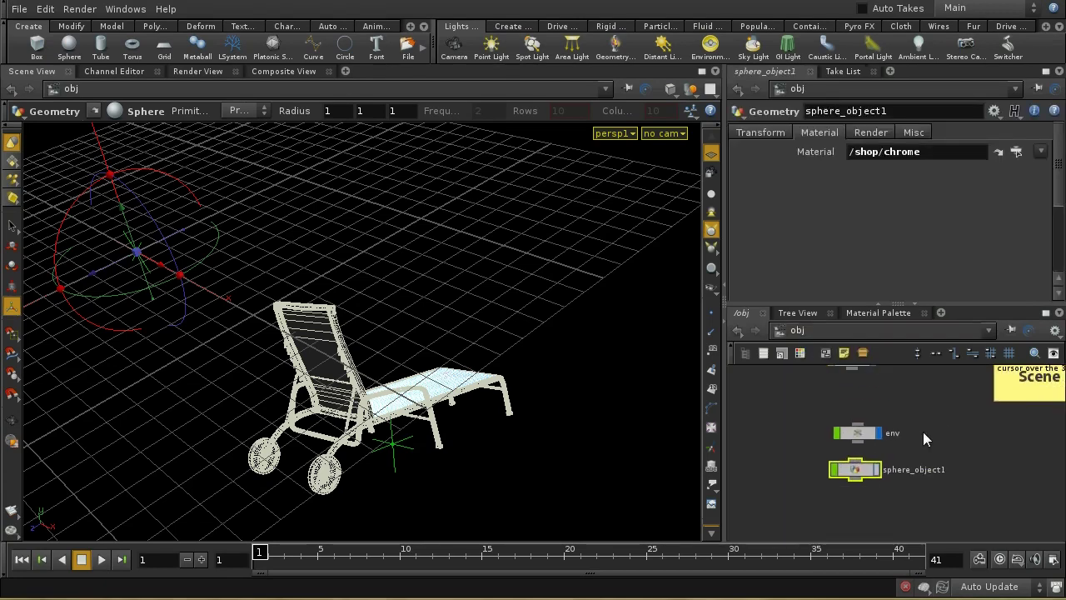
{"action": "left_click", "coordinate": [877, 469]}
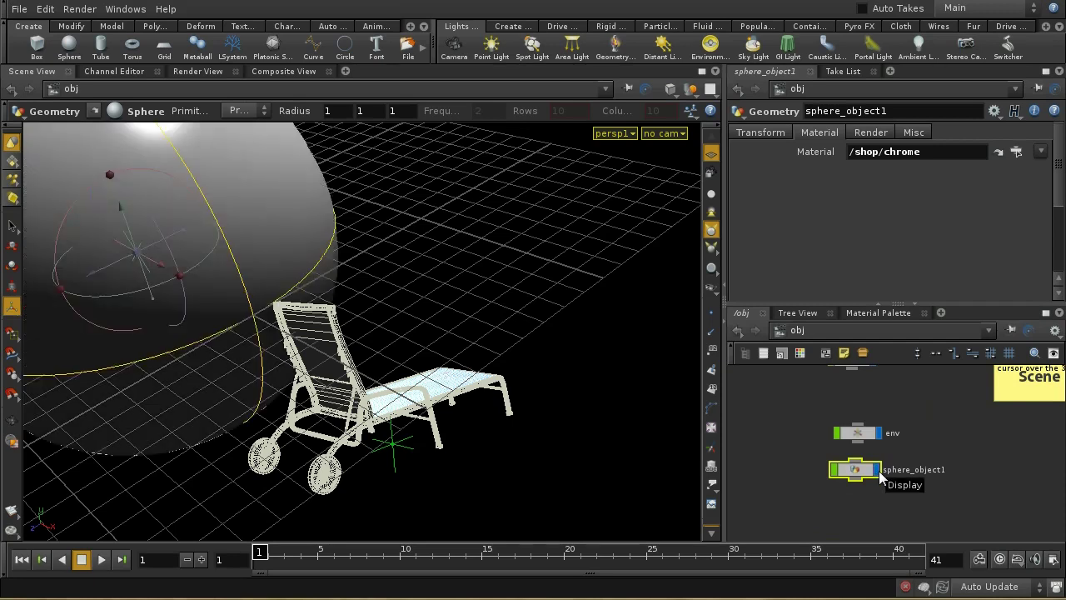
{"action": "left_click", "coordinate": [879, 472]}
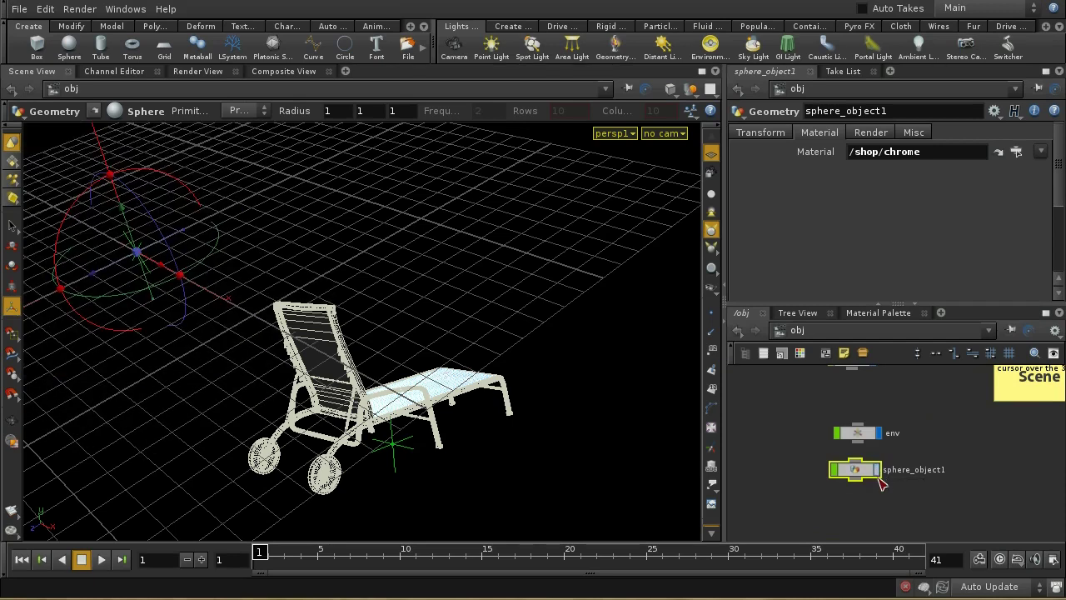
Step: Return to the out network and add a new Mantra node below mantra_ao
{"action": "left_click", "coordinate": [828, 331]}
{"action": "left_click", "coordinate": [865, 397]}
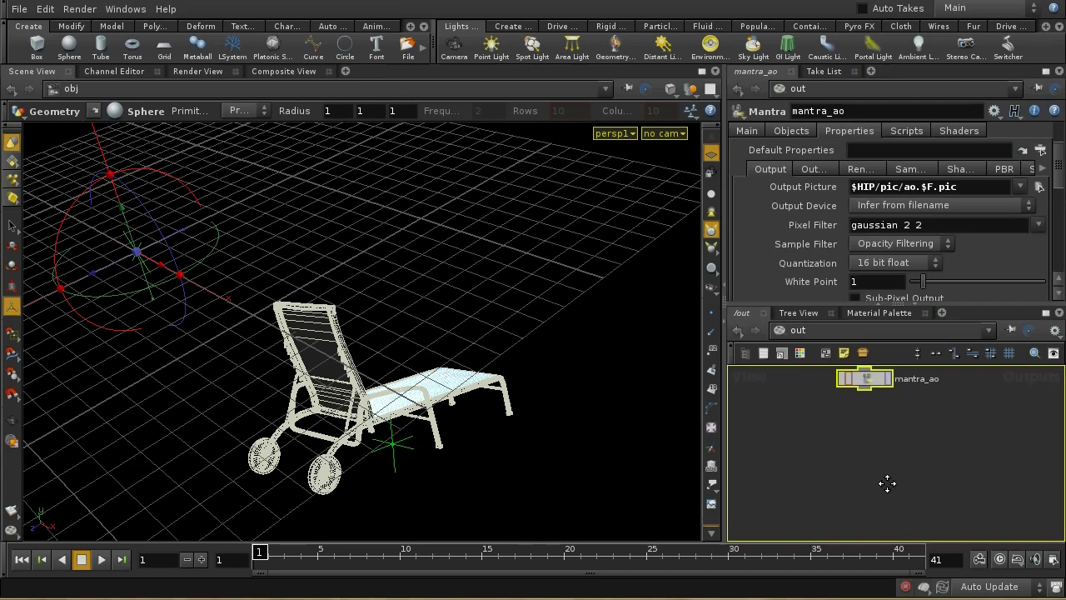
{"action": "key", "text": "Tab"}
{"action": "type", "text": "man"}
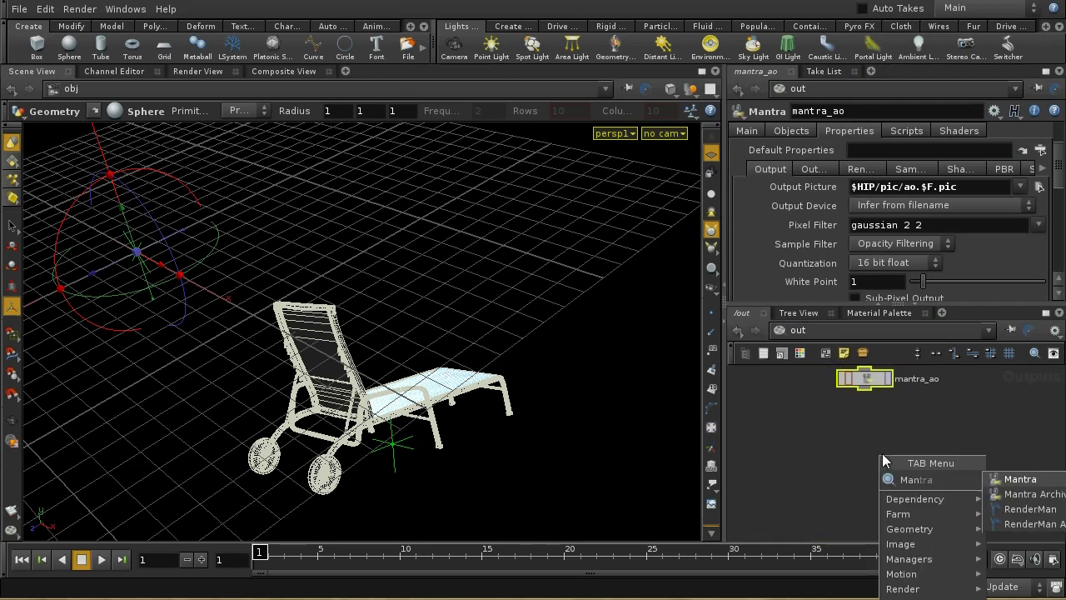
{"action": "left_click", "coordinate": [1008, 479]}
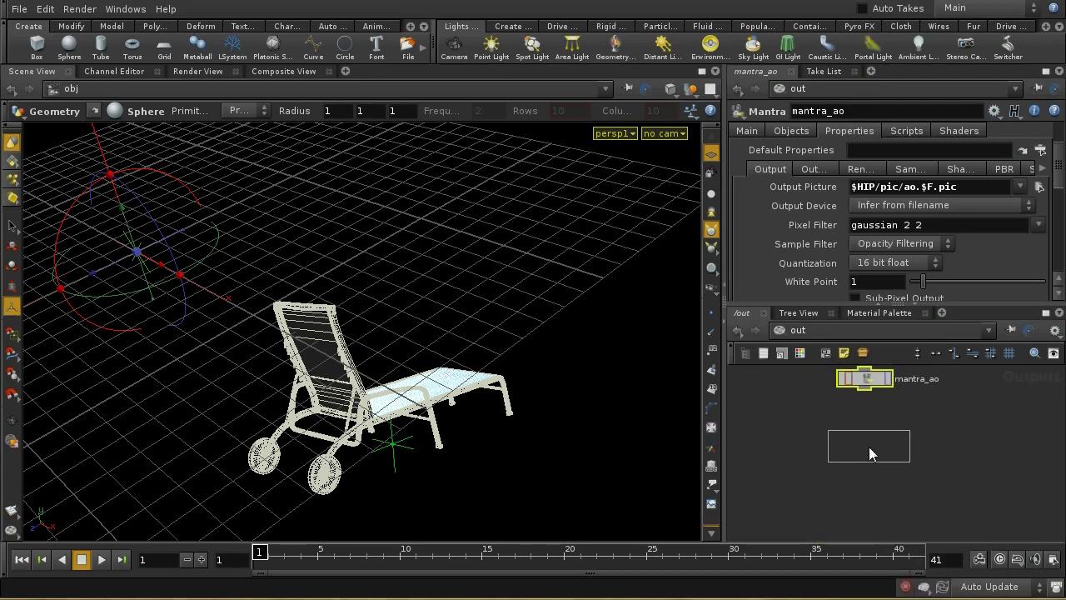
{"action": "left_click", "coordinate": [868, 447]}
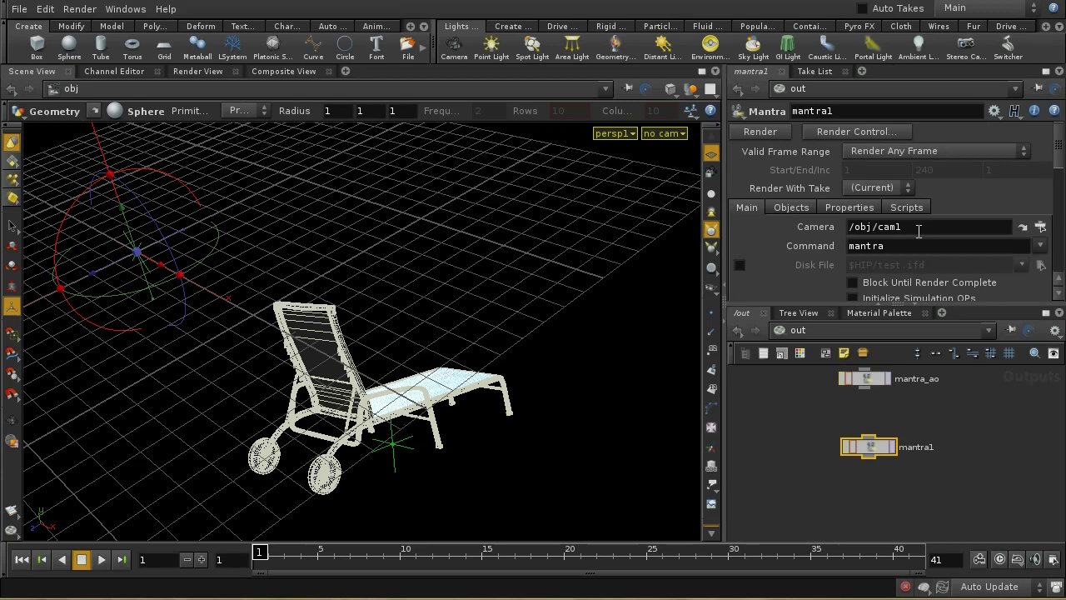
Step: Clear the new Mantra node's candidate objects and set its force objects to sphere_object1
{"action": "left_click", "coordinate": [789, 206]}
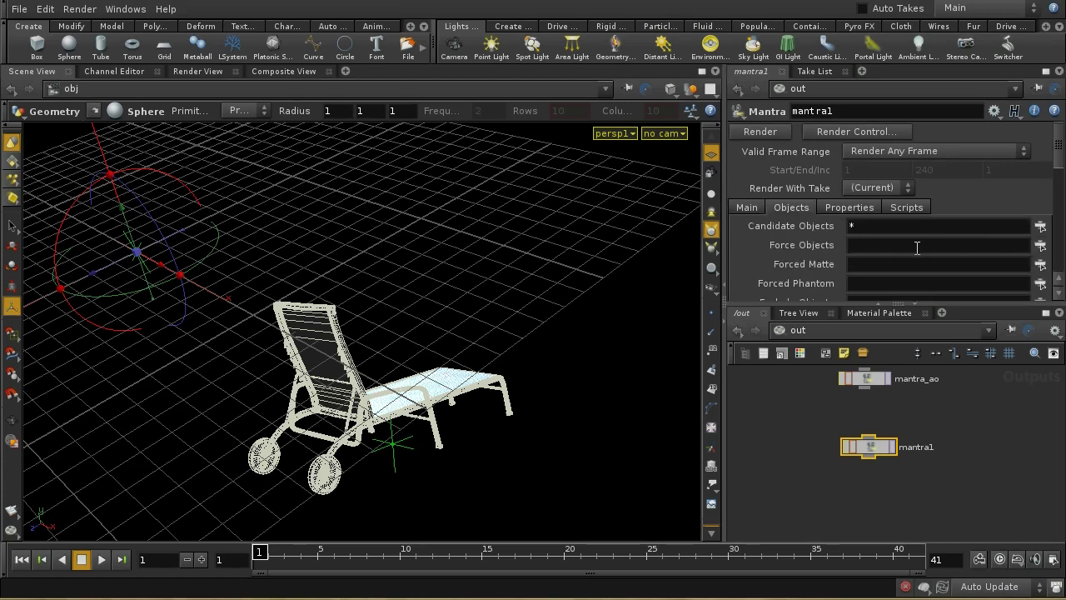
{"action": "double_click", "coordinate": [894, 228]}
{"action": "left_click", "coordinate": [1040, 245]}
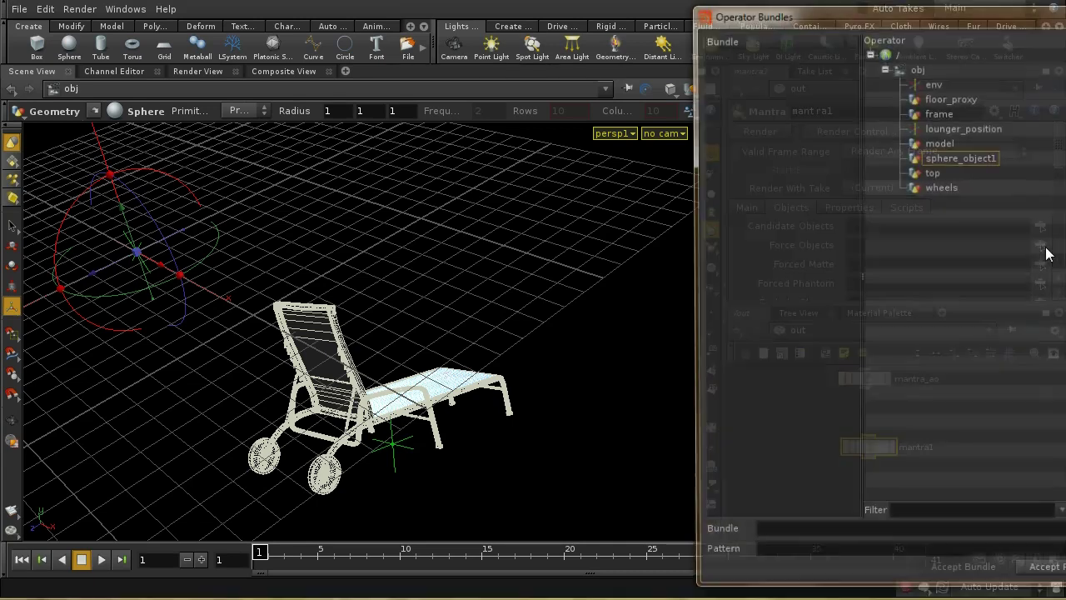
{"action": "left_click", "coordinate": [983, 157]}
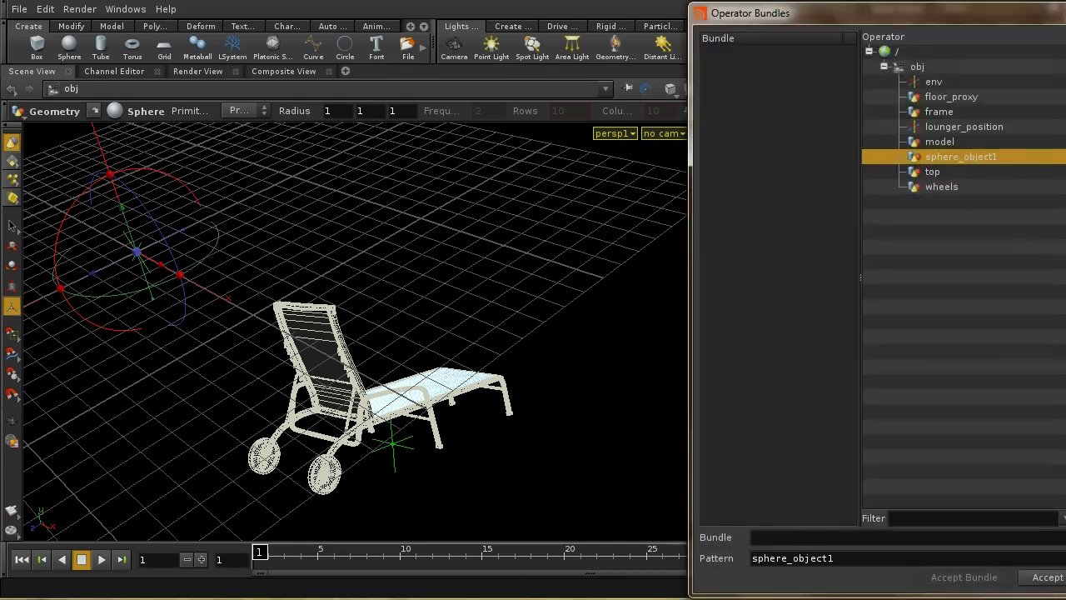
{"action": "left_click", "coordinate": [1047, 577]}
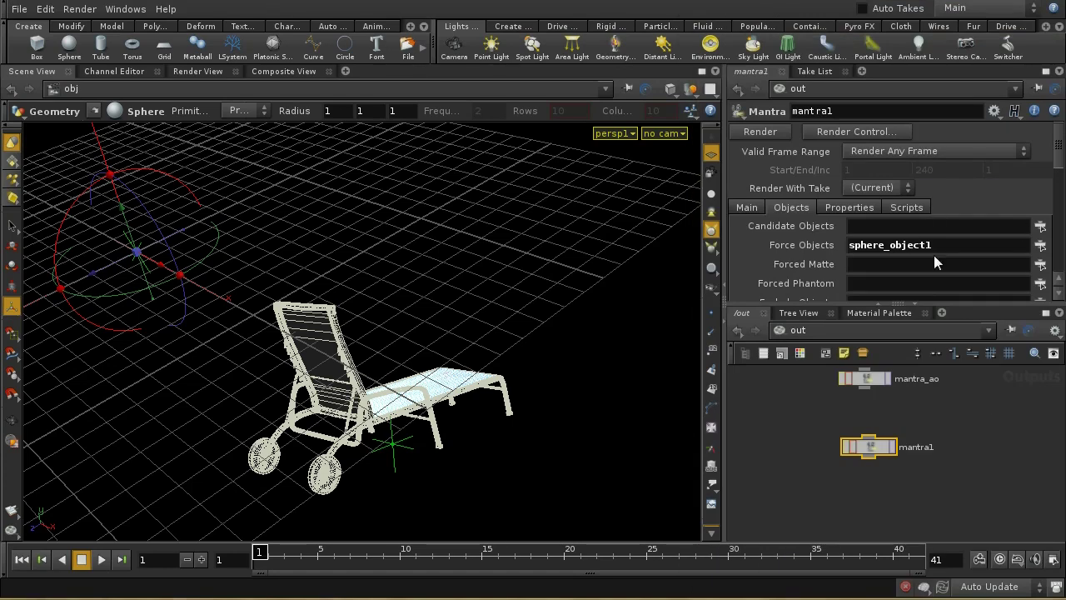
Step: Examine the diffuse and reflection settings of the chrome material in the shop network
{"action": "left_click", "coordinate": [875, 314]}
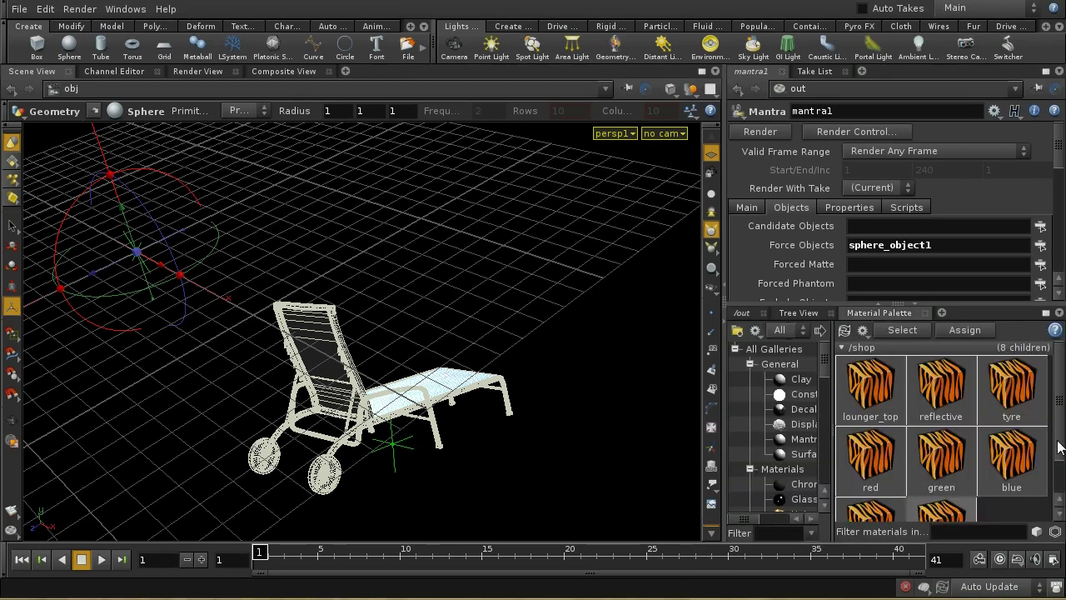
{"action": "left_click_drag", "start_coordinate": [1059, 448], "coordinate": [1060, 489]}
{"action": "left_click", "coordinate": [943, 493]}
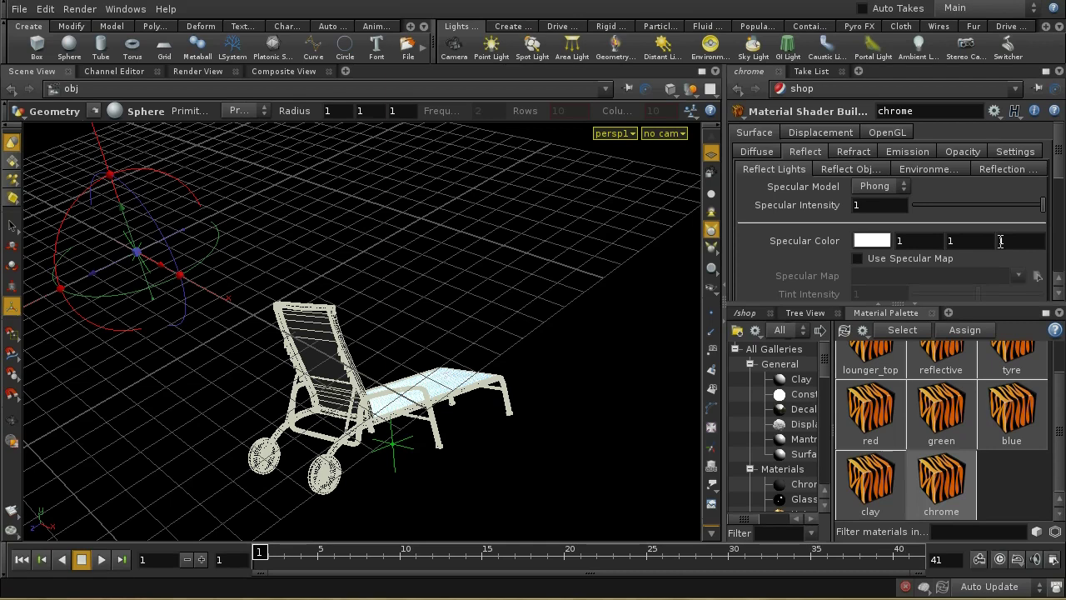
{"action": "left_click", "coordinate": [756, 152]}
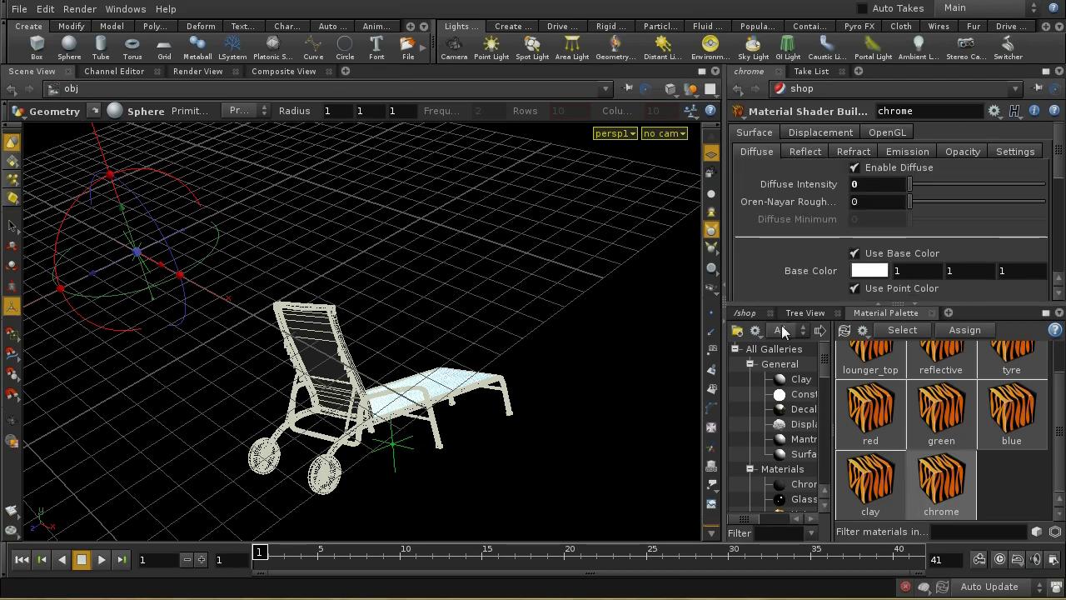
{"action": "left_click", "coordinate": [803, 152]}
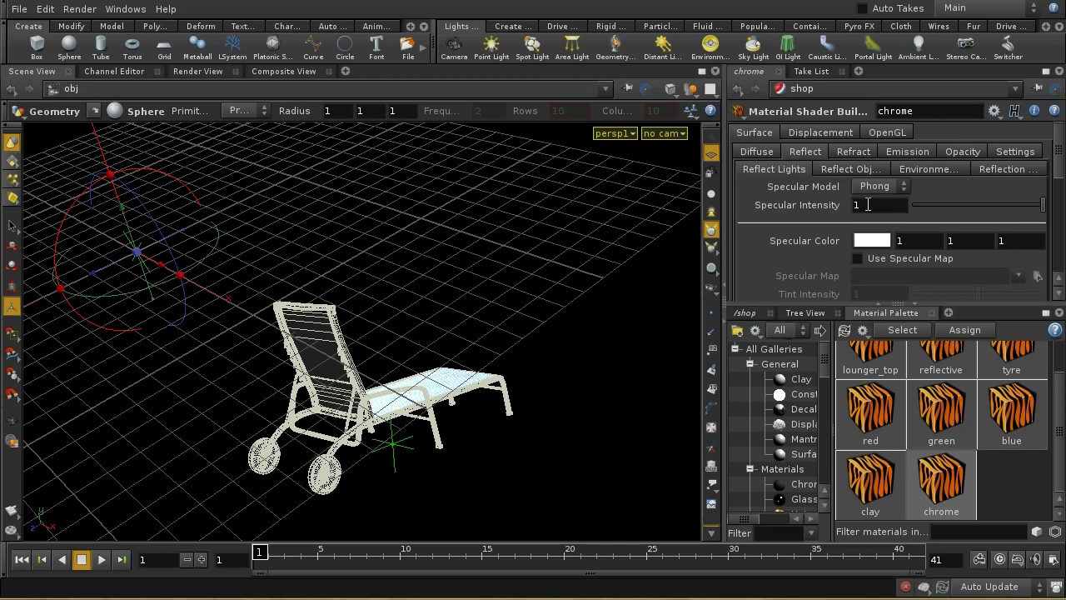
Step: Return to the out network, test-render mantra1 and dismiss the rendered image of the chrome sphere
{"action": "left_click", "coordinate": [745, 314]}
{"action": "left_click", "coordinate": [776, 331]}
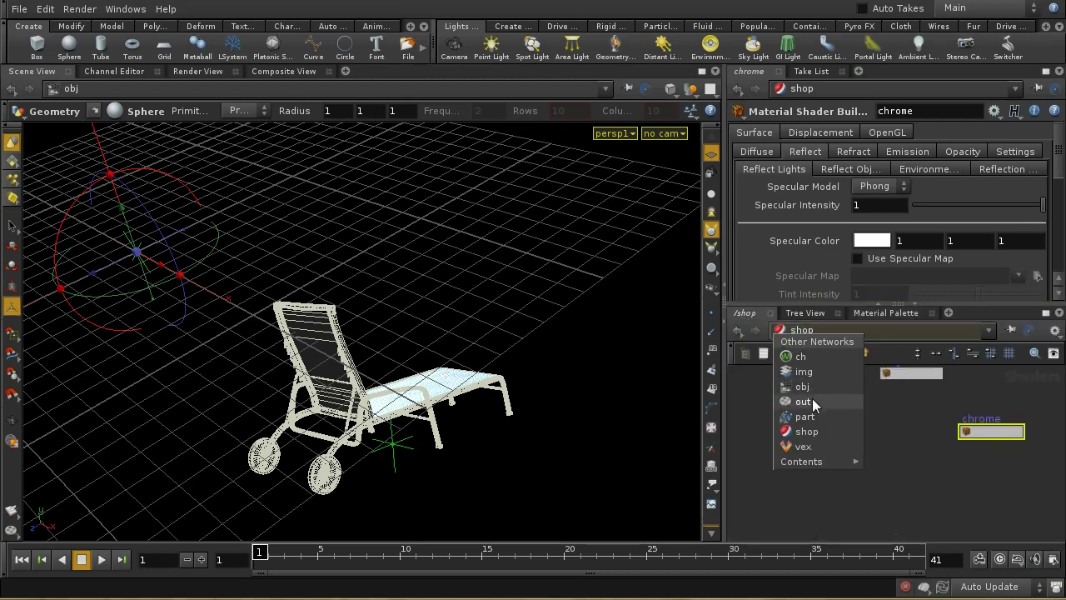
{"action": "left_click", "coordinate": [804, 401]}
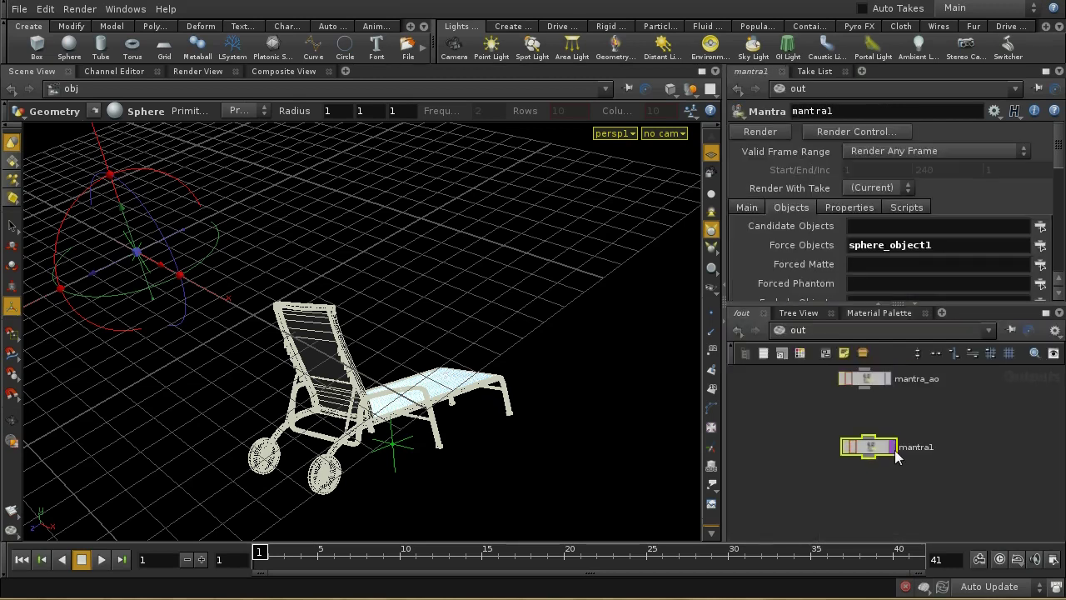
{"action": "left_click", "coordinate": [893, 449]}
{"action": "key", "text": "Escape"}
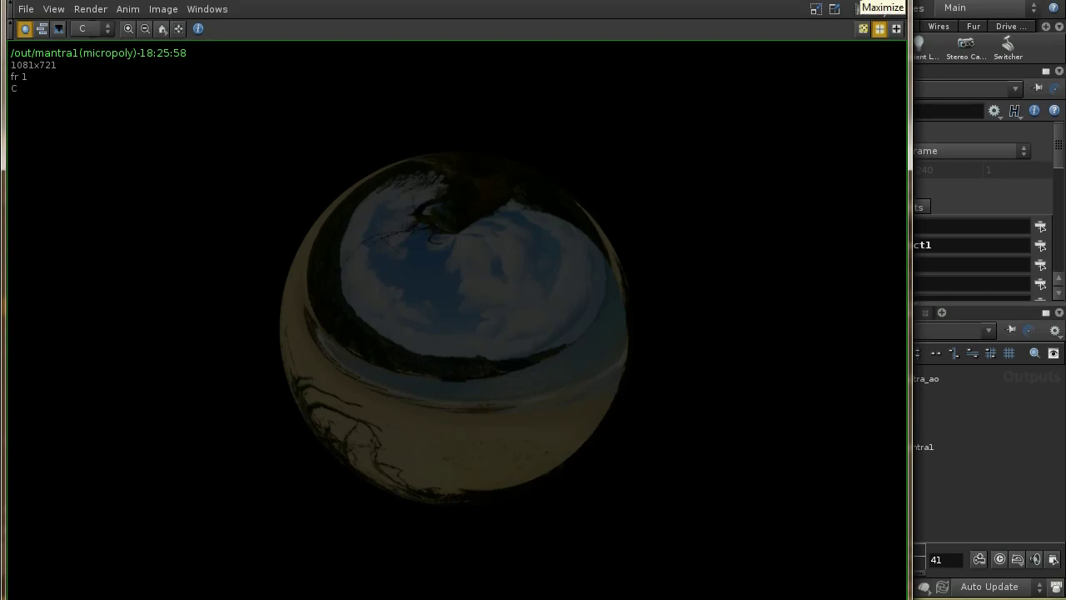
{"action": "left_click", "coordinate": [896, 8]}
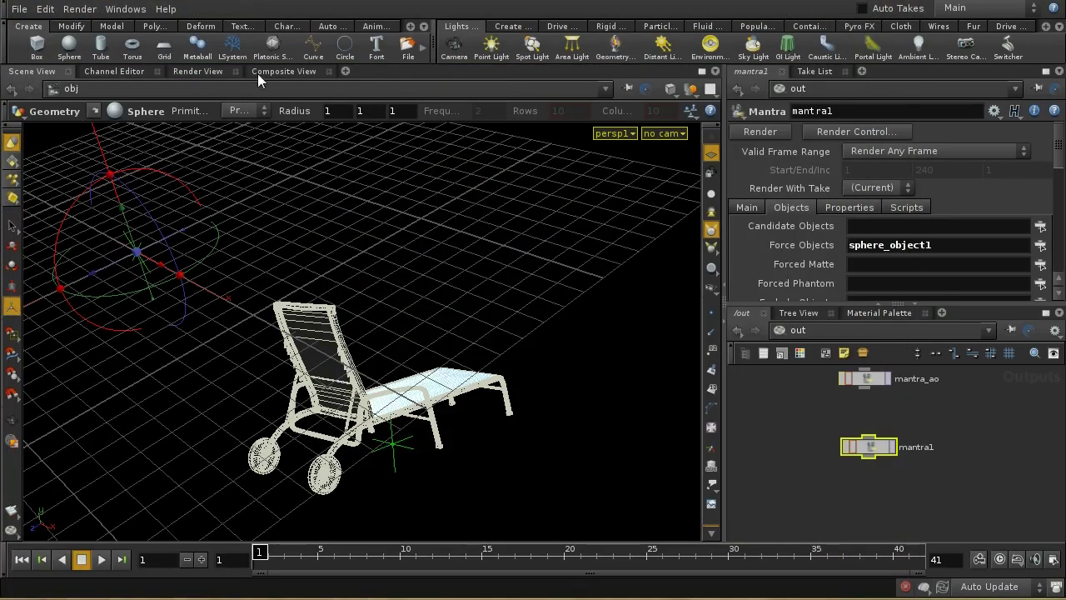
Step: Start an interactive preview render of /out/mantra1 in the Render View
{"action": "left_click", "coordinate": [198, 71]}
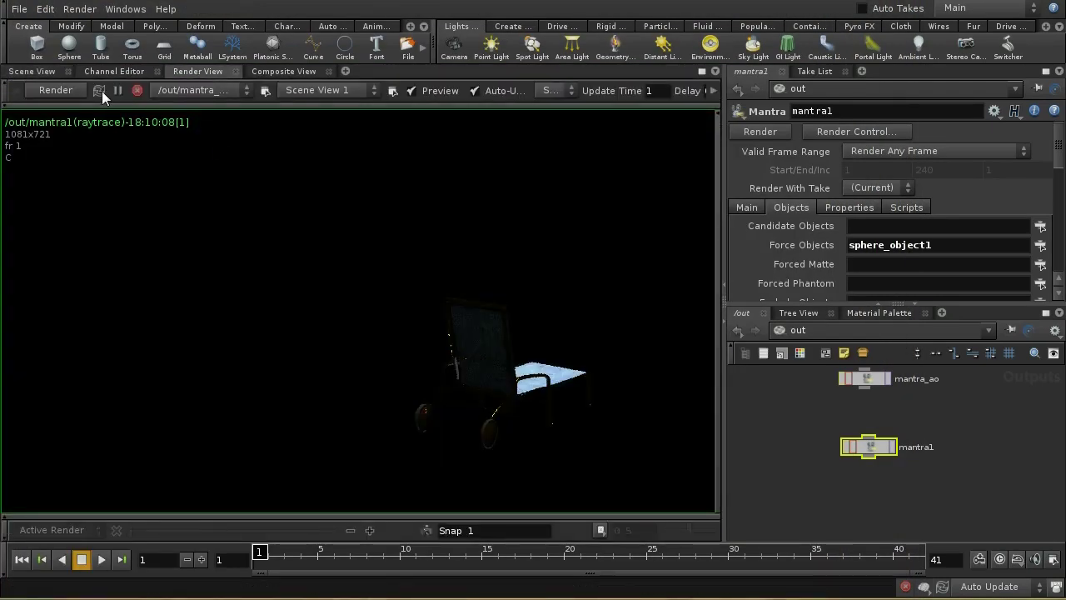
{"action": "left_click", "coordinate": [173, 90]}
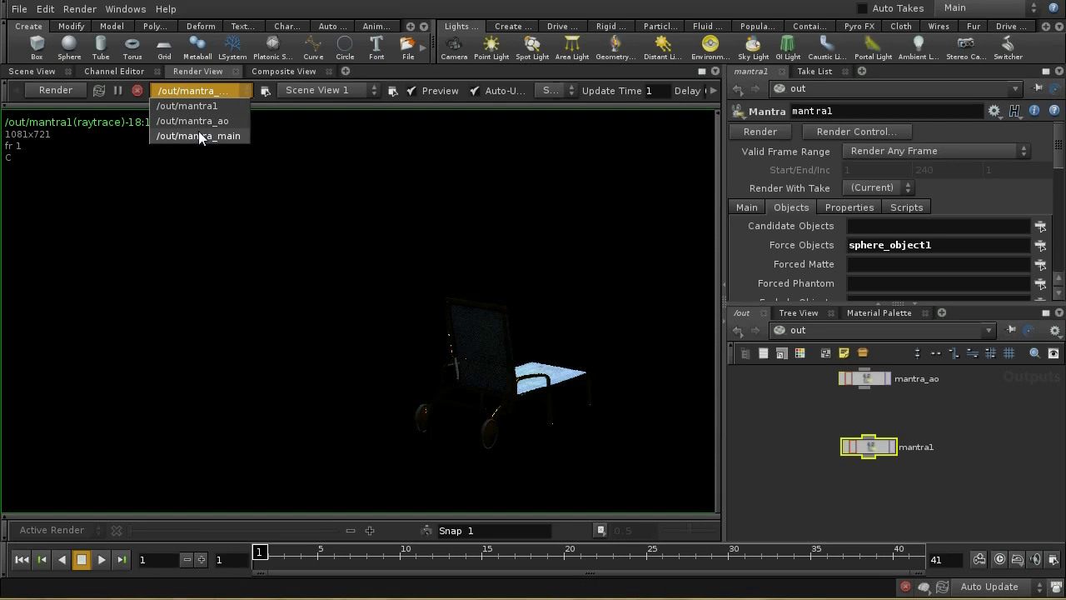
{"action": "left_click", "coordinate": [197, 105]}
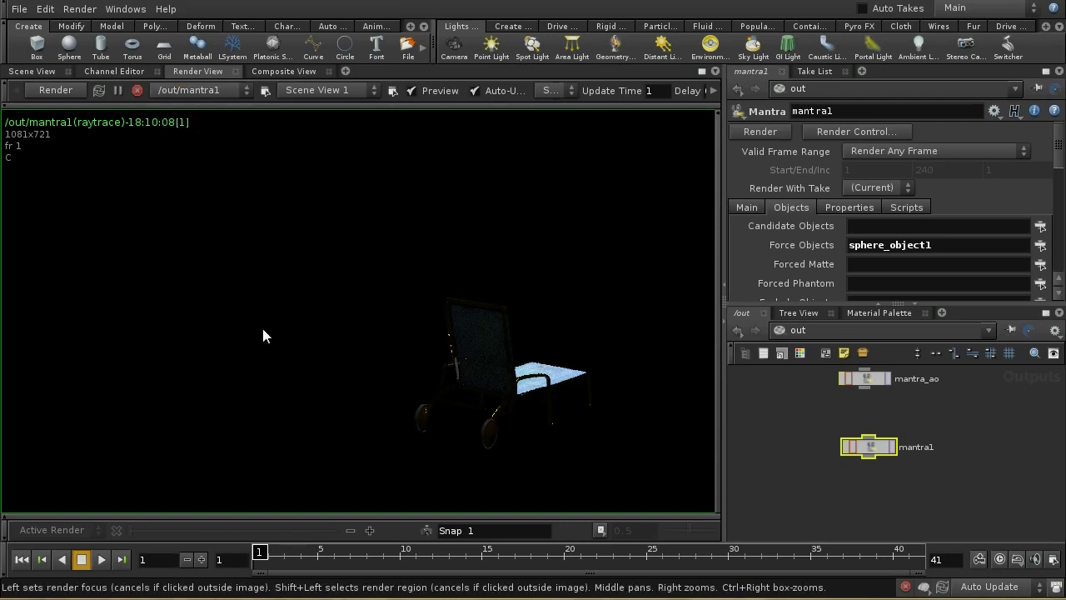
{"action": "left_click", "coordinate": [59, 94]}
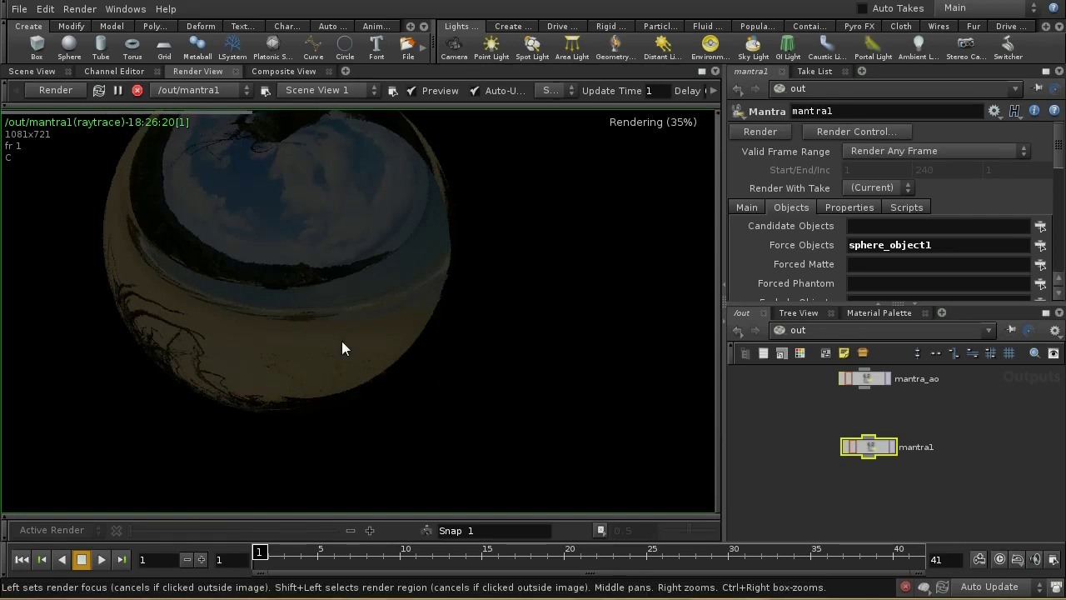
Step: Go to the obj network, select envlight_direct and set its Y rotation to 140 to reorient the environment map
{"action": "left_click", "coordinate": [812, 334]}
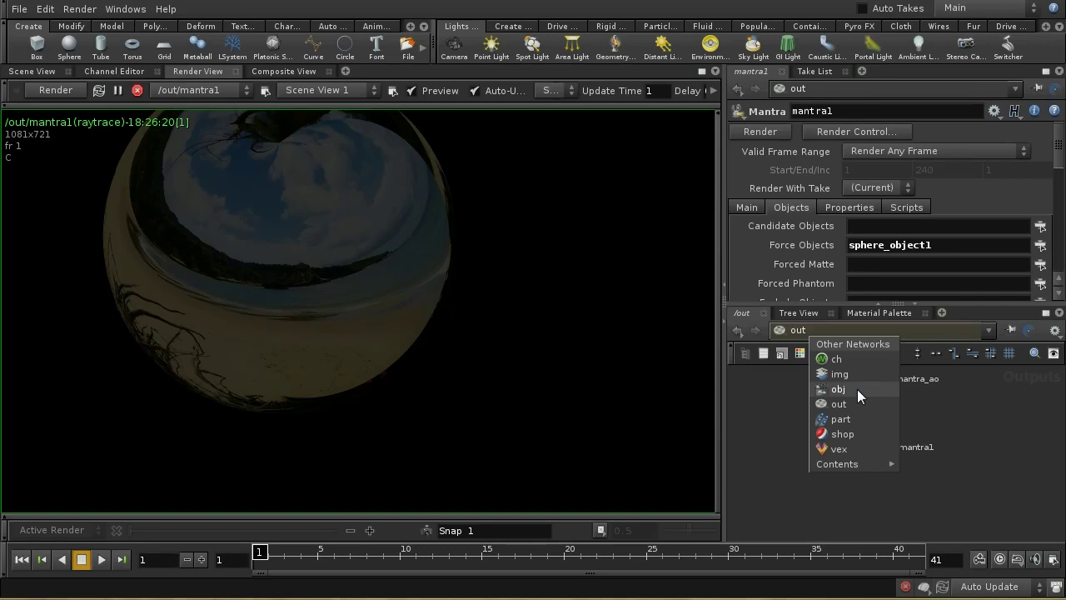
{"action": "left_click", "coordinate": [857, 388]}
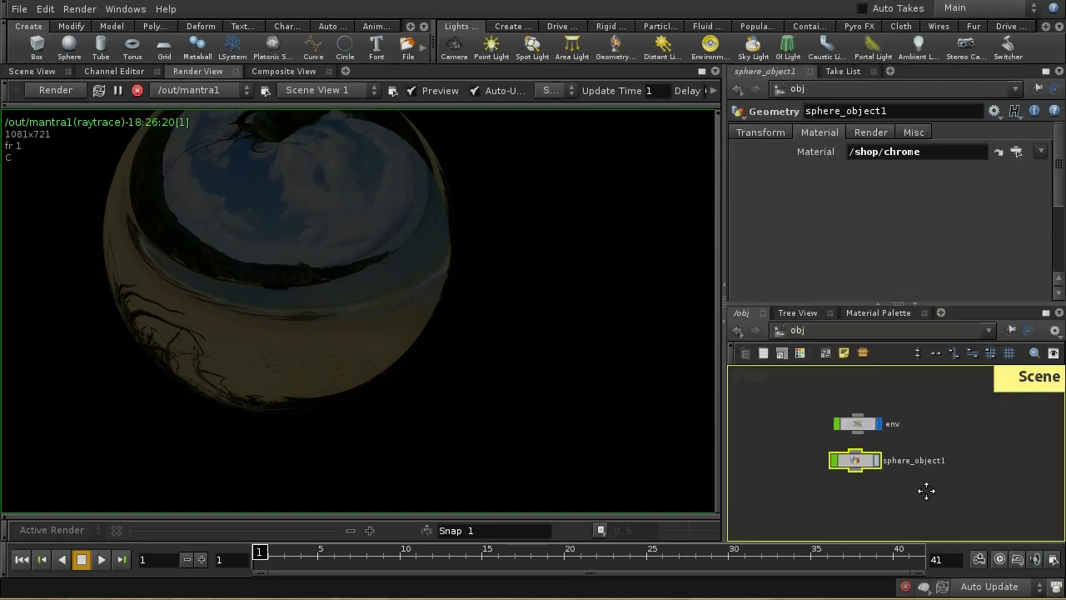
{"action": "double_click", "coordinate": [862, 458]}
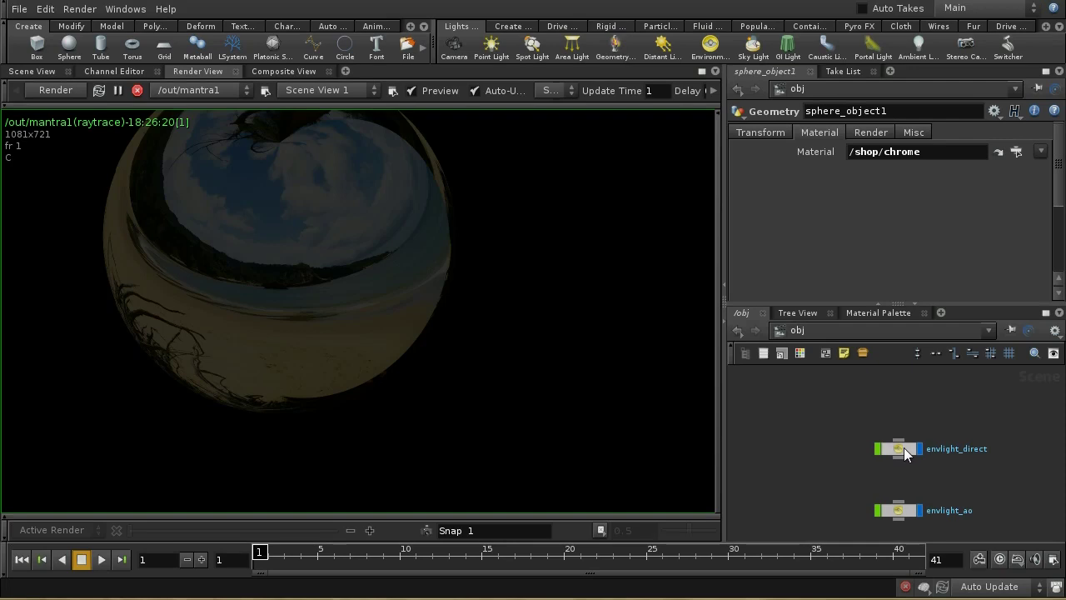
{"action": "left_click", "coordinate": [903, 448]}
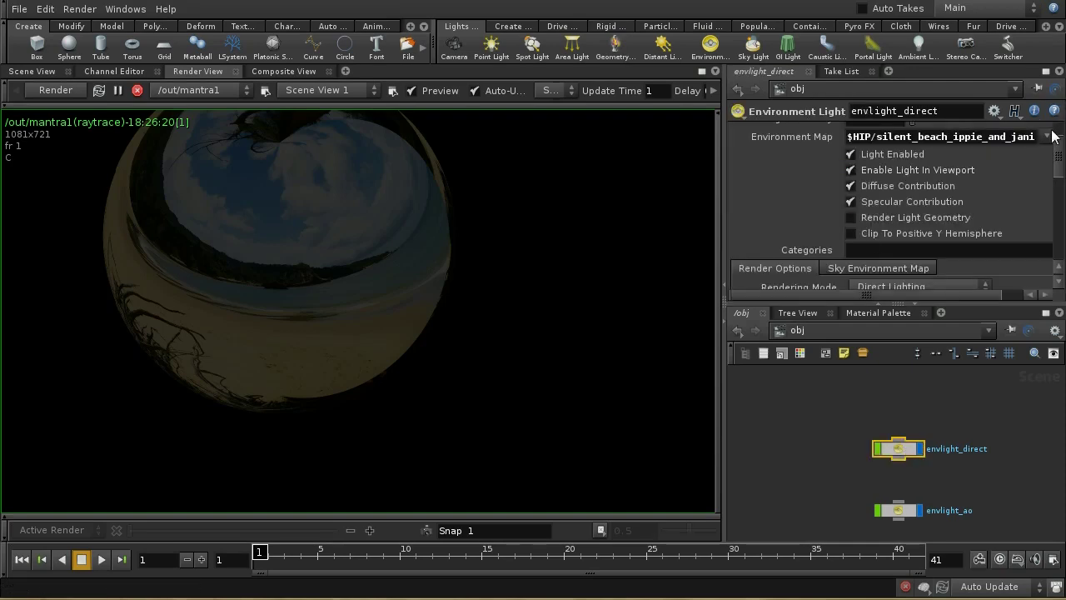
{"action": "left_click_drag", "start_coordinate": [1058, 140], "coordinate": [1059, 133]}
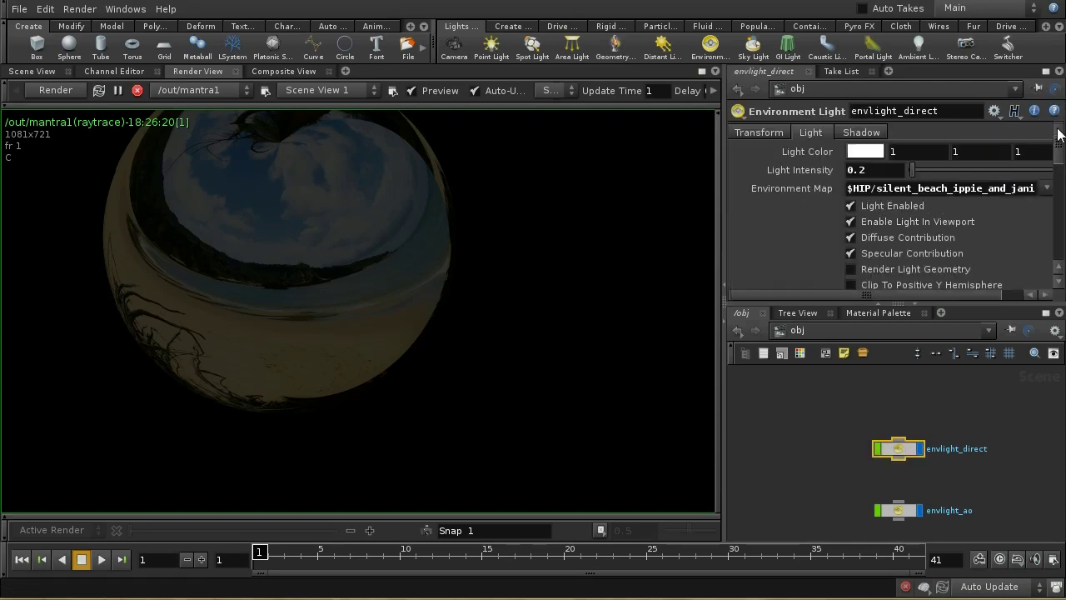
{"action": "left_click", "coordinate": [772, 130]}
{"action": "middle_click_drag", "start_coordinate": [946, 170], "coordinate": [1063, 132]}
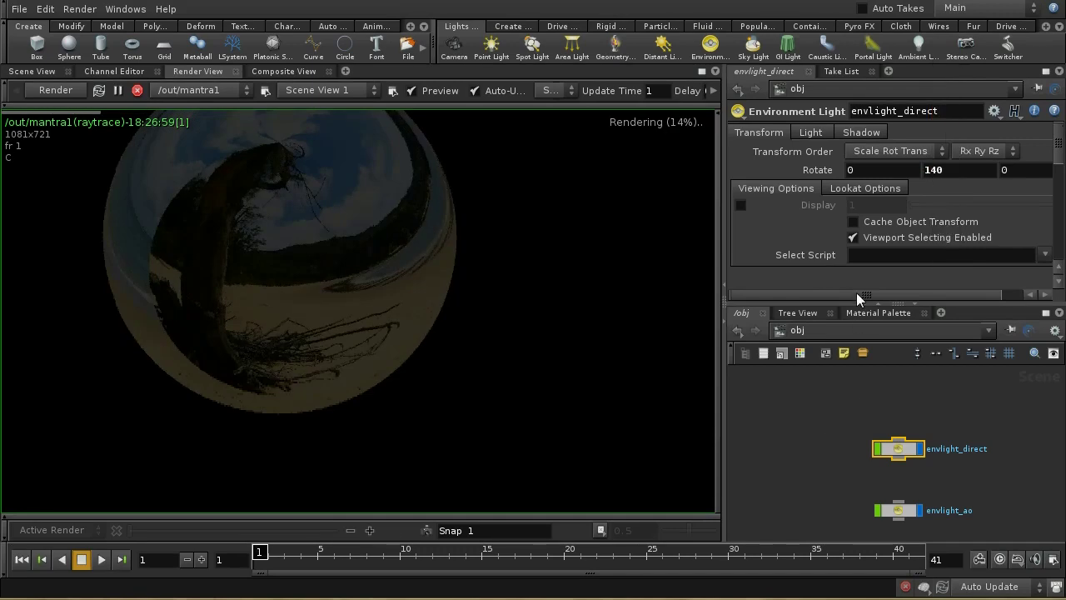
Step: Try a light intensity of 1.2 on envlight_direct and set it back to 0.2
{"action": "left_click", "coordinate": [816, 134]}
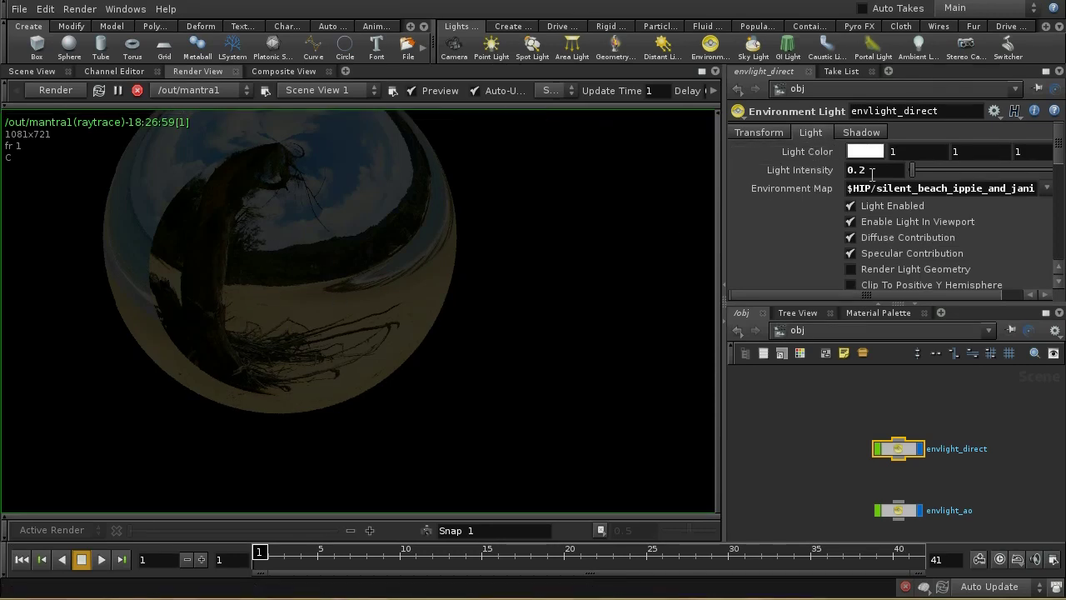
{"action": "middle_click_drag", "start_coordinate": [866, 171], "coordinate": [962, 195]}
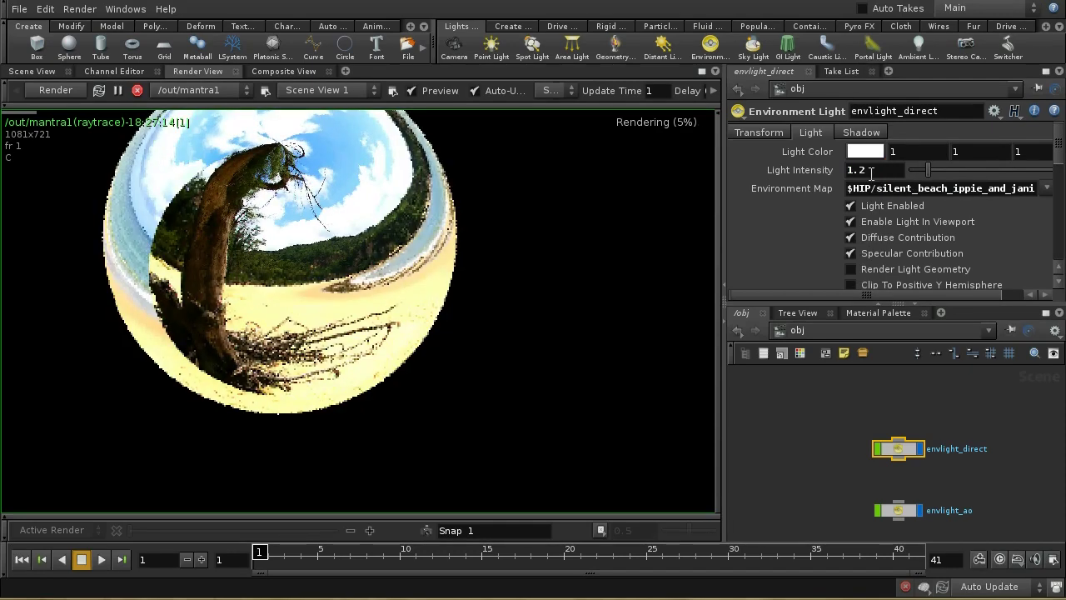
{"action": "left_click", "coordinate": [889, 169]}
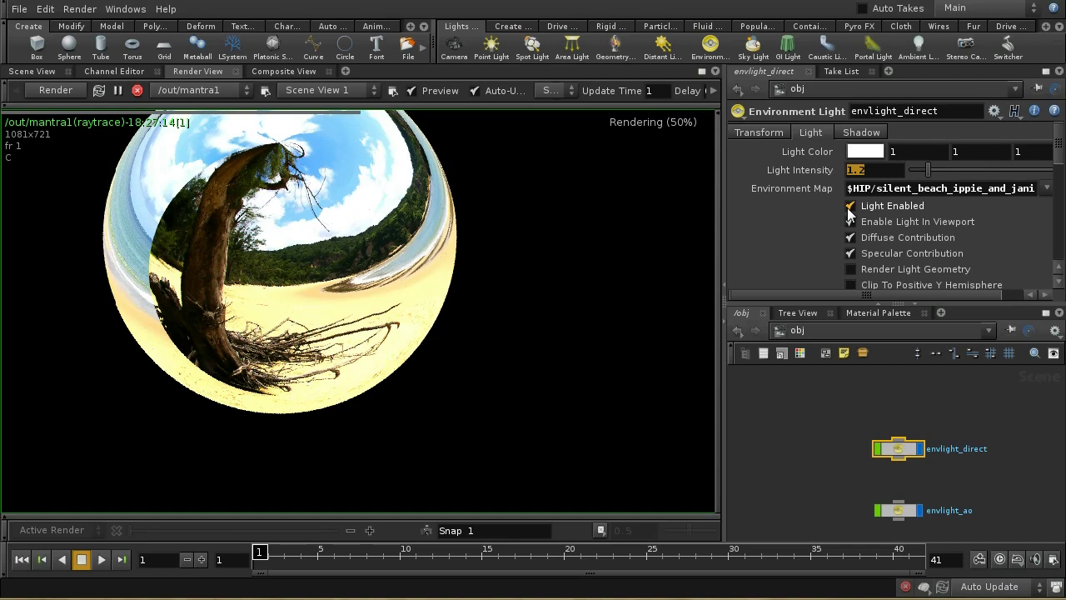
{"action": "type", "text": ".2"}
{"action": "key", "text": "Return"}
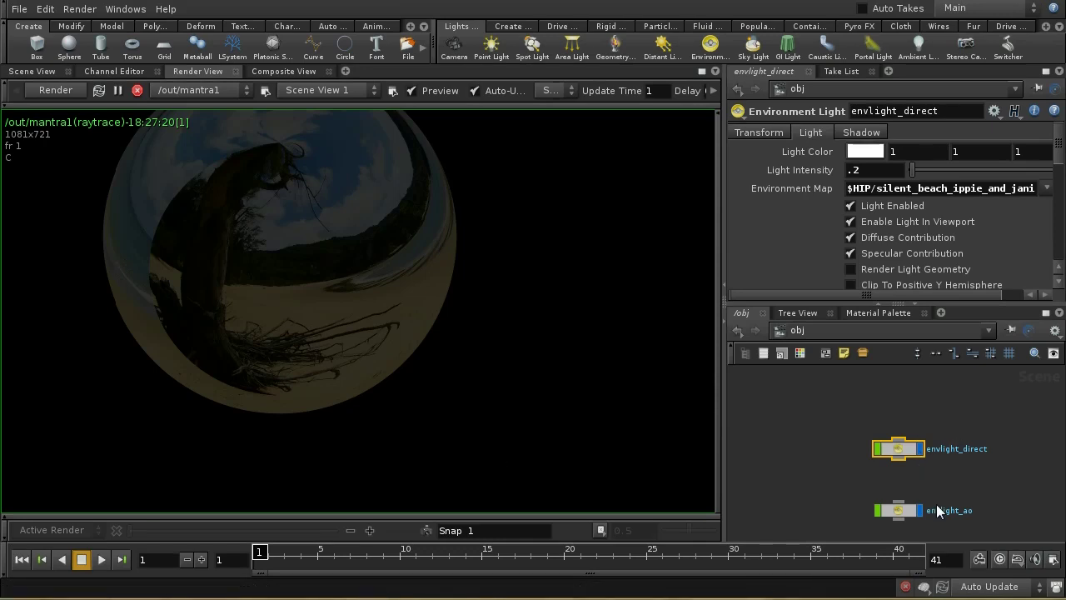
Step: Duplicate envlight_direct, place the copy between envlight_direct and envlight_ao, and rename it envlight_reflect
{"action": "middle_click_drag", "start_coordinate": [992, 485], "coordinate": [986, 429]}
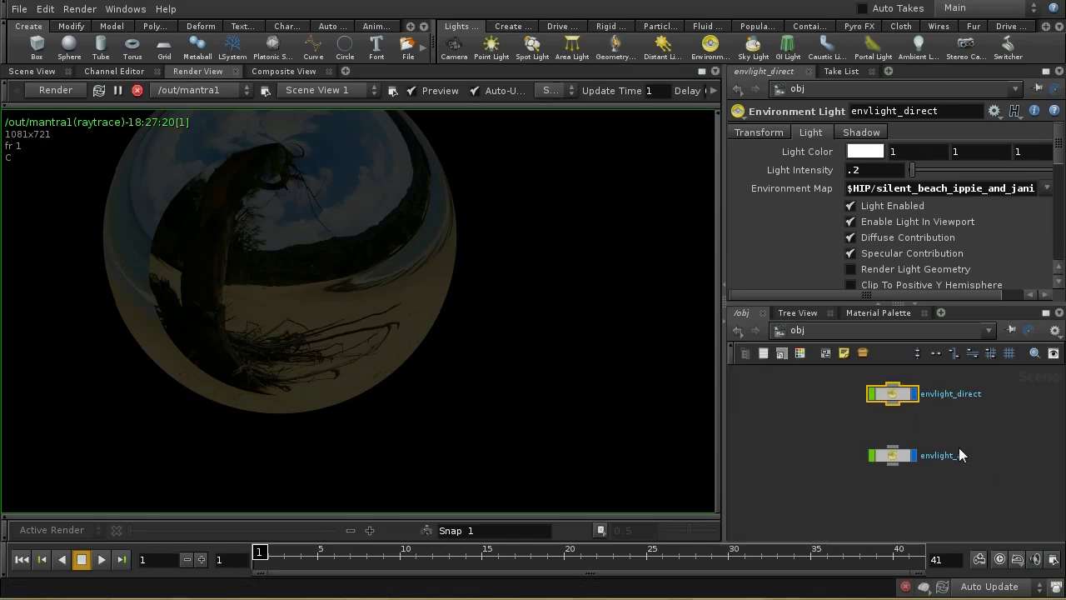
{"action": "left_click_drag", "start_coordinate": [905, 456], "coordinate": [907, 511]}
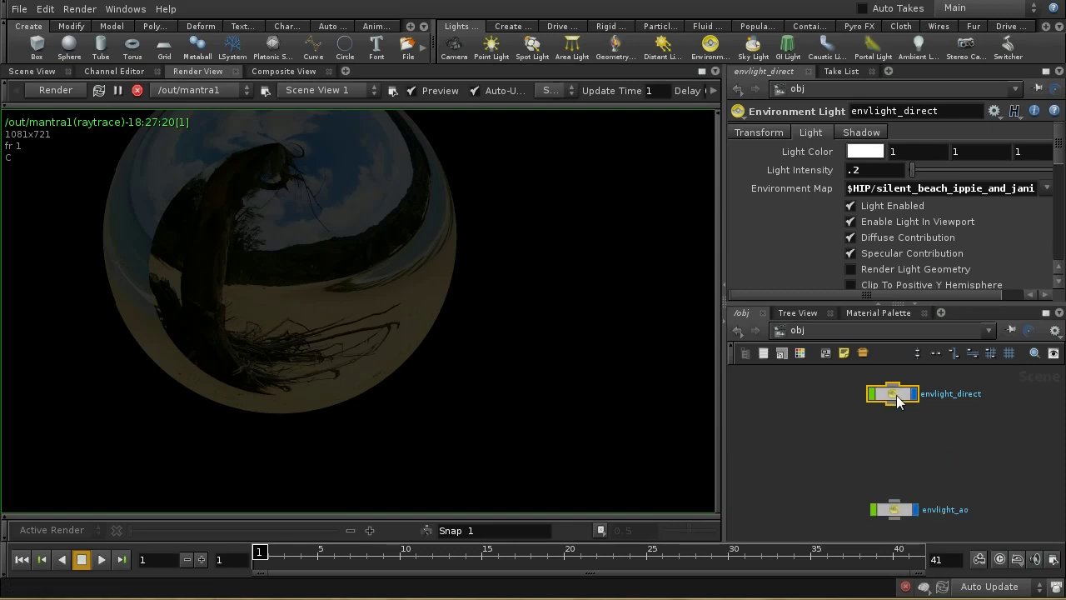
{"action": "key", "text": "ctrl+c"}
{"action": "key", "text": "ctrl+v"}
{"action": "left_click_drag", "start_coordinate": [939, 423], "coordinate": [891, 451]}
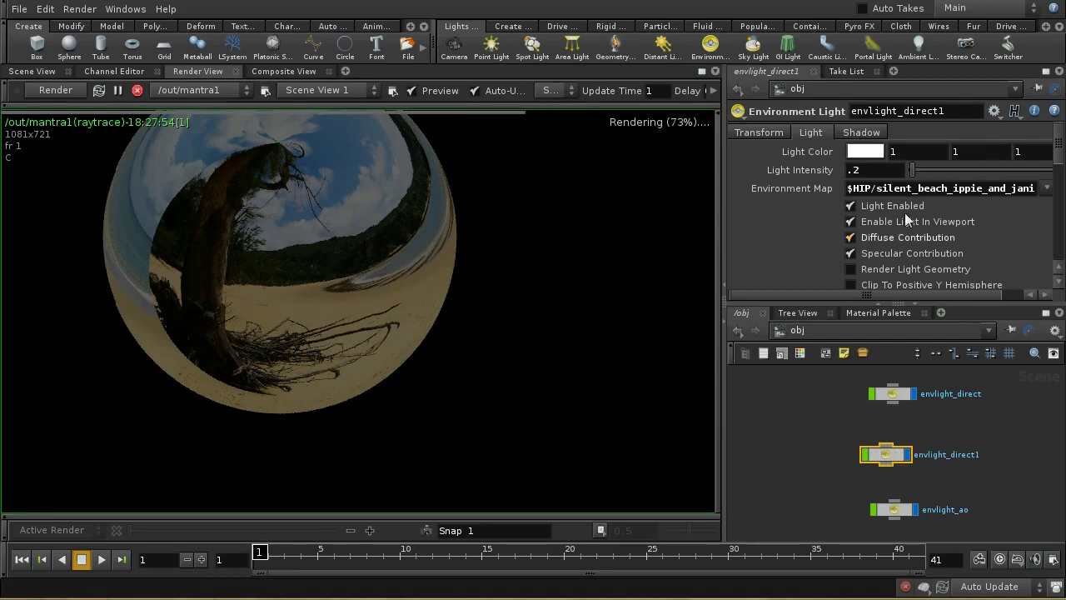
{"action": "left_click_drag", "start_coordinate": [946, 110], "coordinate": [904, 111]}
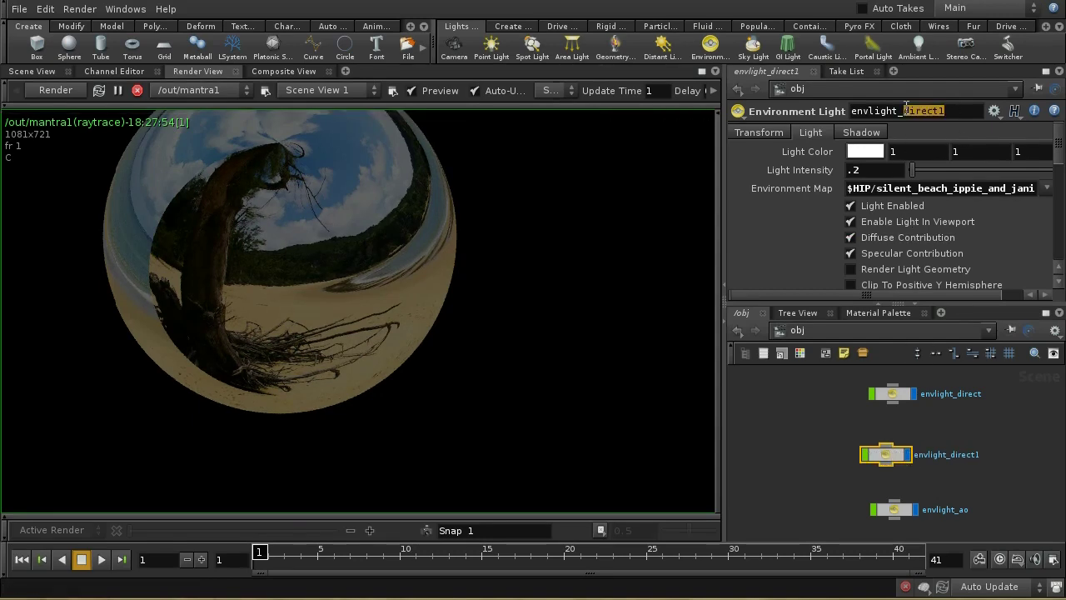
{"action": "type", "text": "reflect"}
{"action": "key", "text": "Return"}
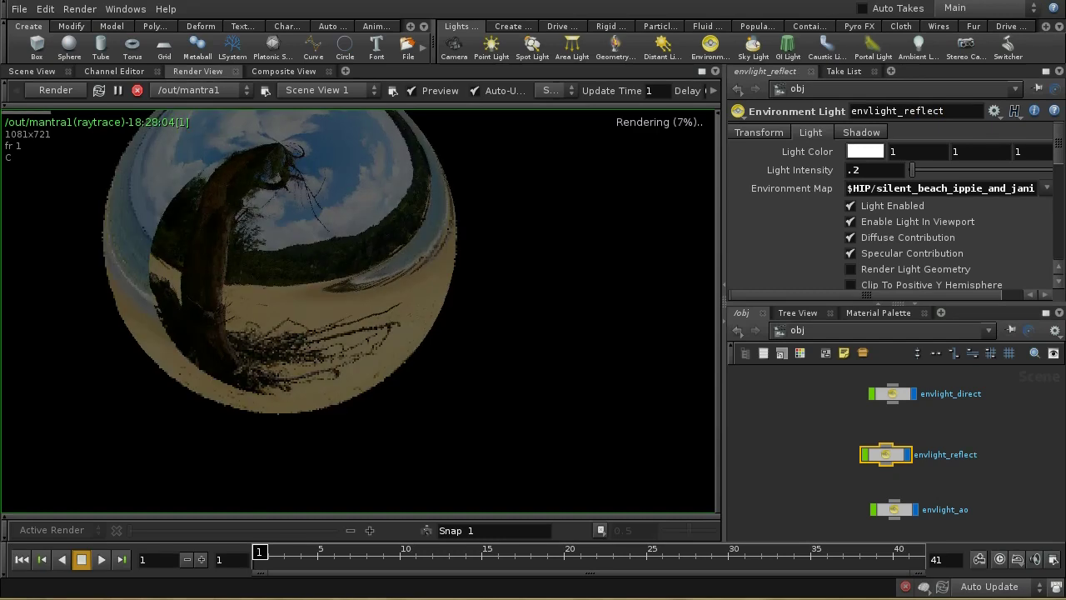
Step: Set the rendering mode of envlight_reflect to Ray Tracing Background
{"action": "left_click_drag", "start_coordinate": [1059, 148], "coordinate": [1063, 194]}
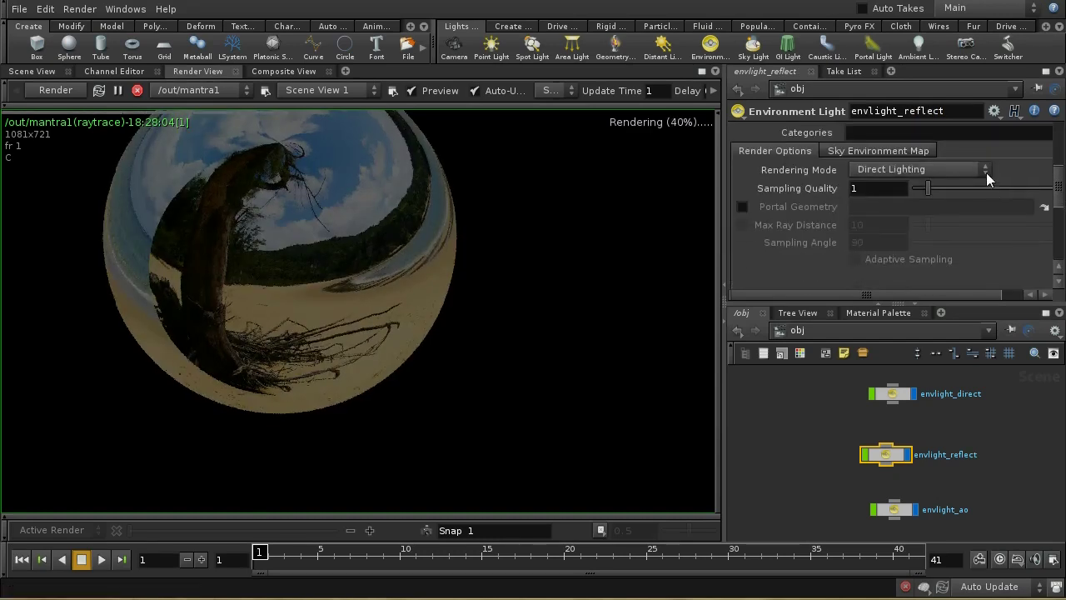
{"action": "left_click", "coordinate": [980, 169]}
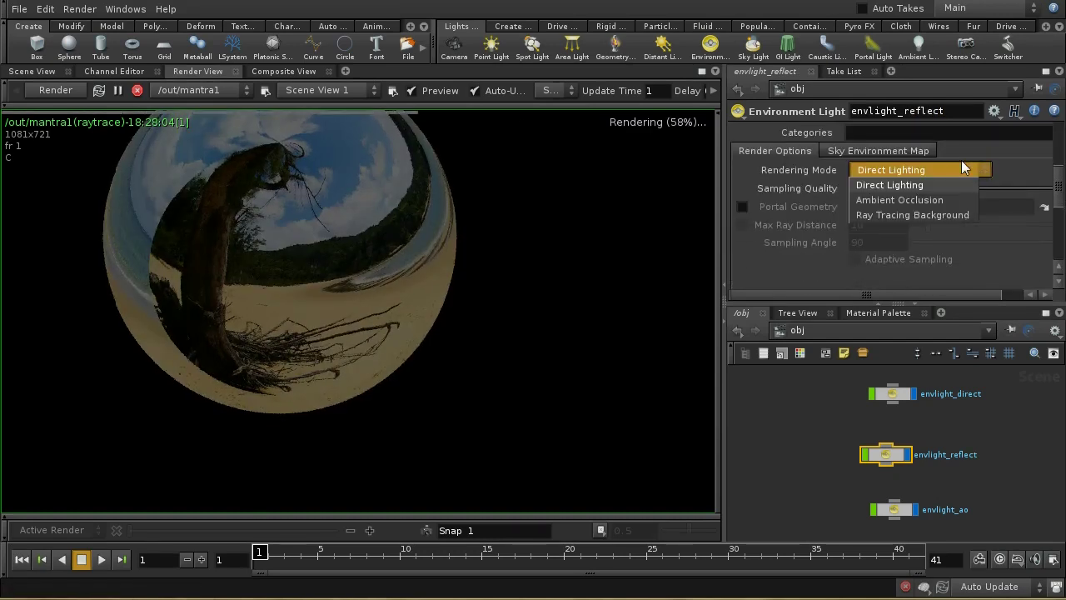
{"action": "left_click", "coordinate": [913, 214]}
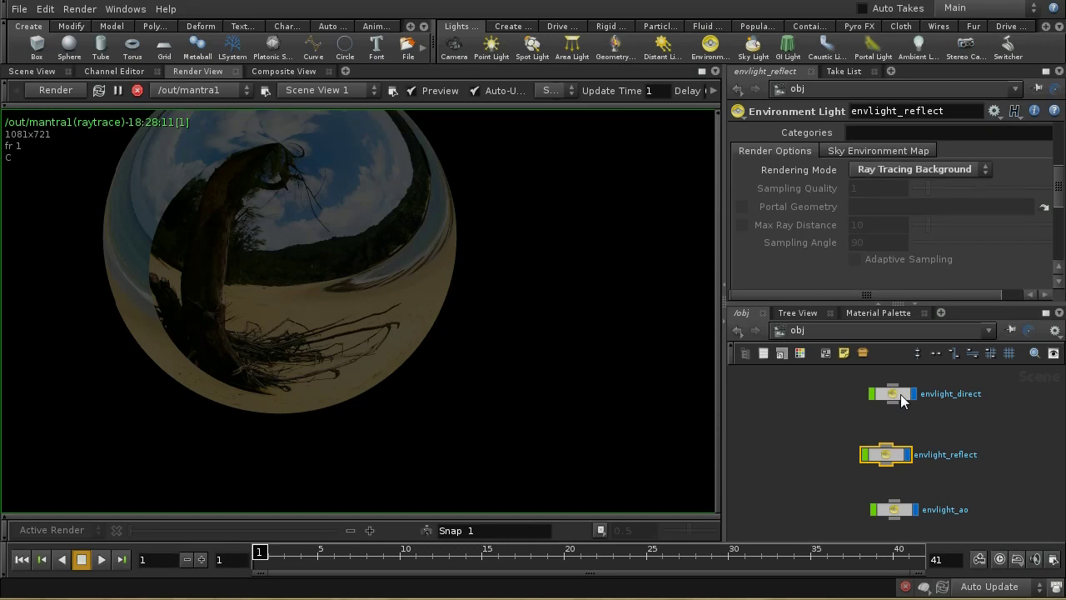
Step: Compare the rendering mode of envlight_direct with envlight_reflect and set envlight_reflect's light intensity to 1
{"action": "left_click", "coordinate": [903, 395]}
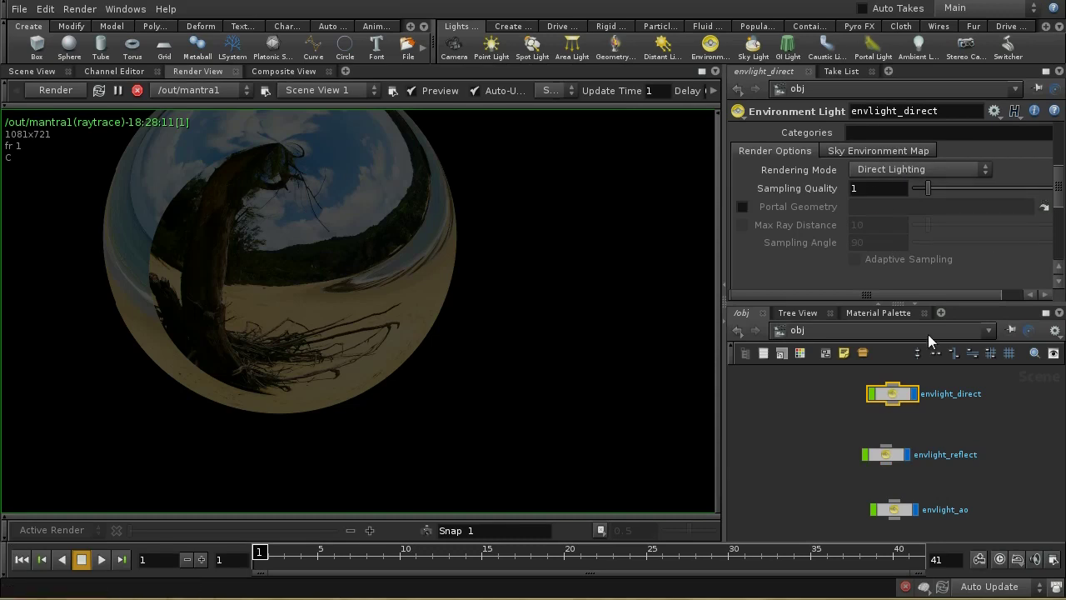
{"action": "left_click", "coordinate": [887, 455]}
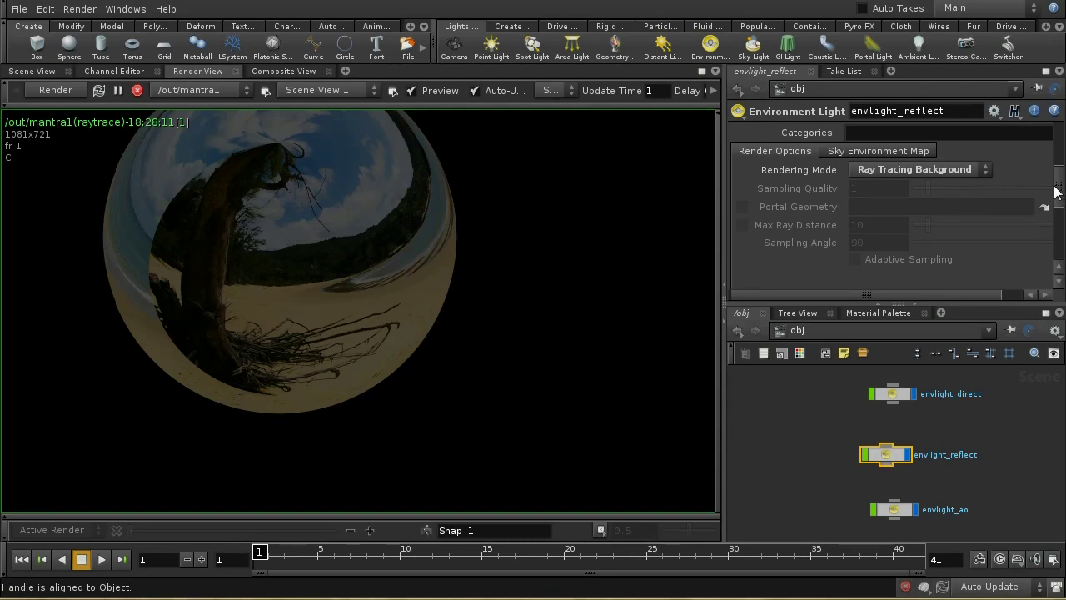
{"action": "scroll", "coordinate": [1056, 191], "scroll_direction": "up", "scroll_amount": 5}
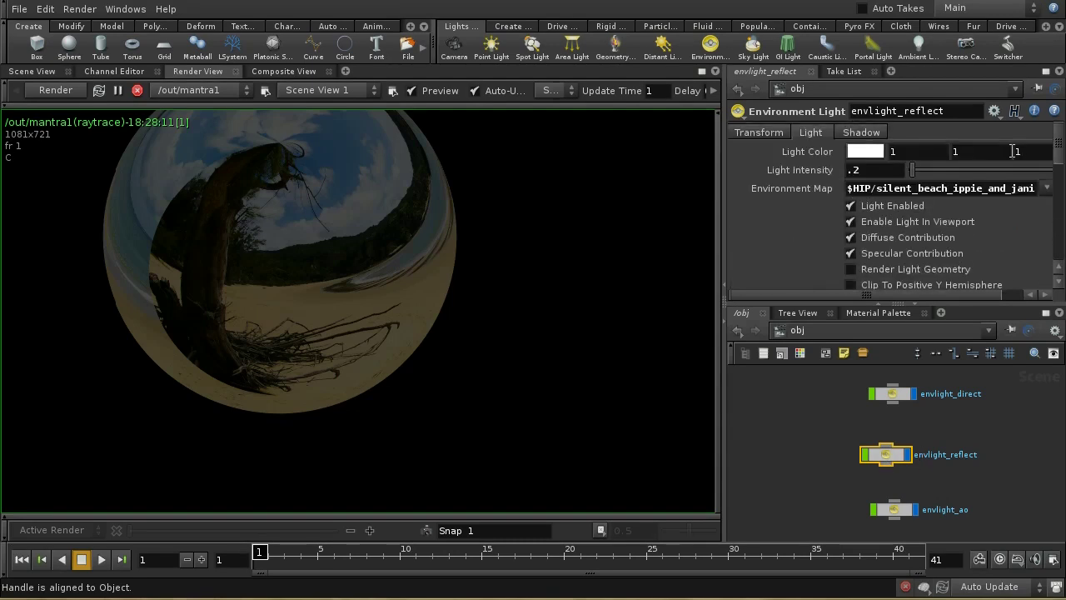
{"action": "middle_click_drag", "start_coordinate": [876, 172], "coordinate": [947, 191]}
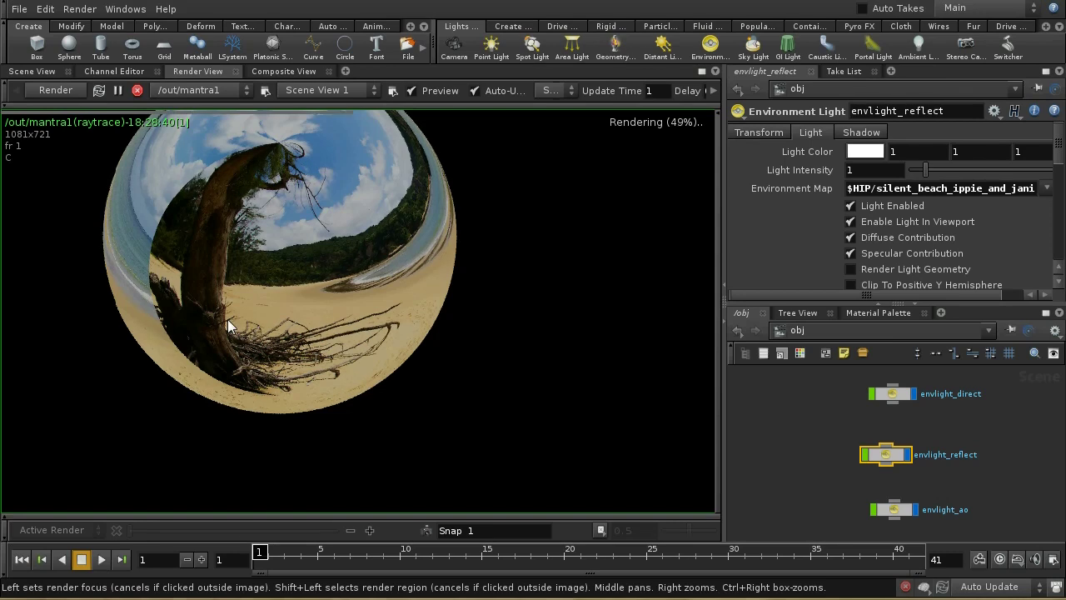
{"action": "left_click", "coordinate": [893, 395]}
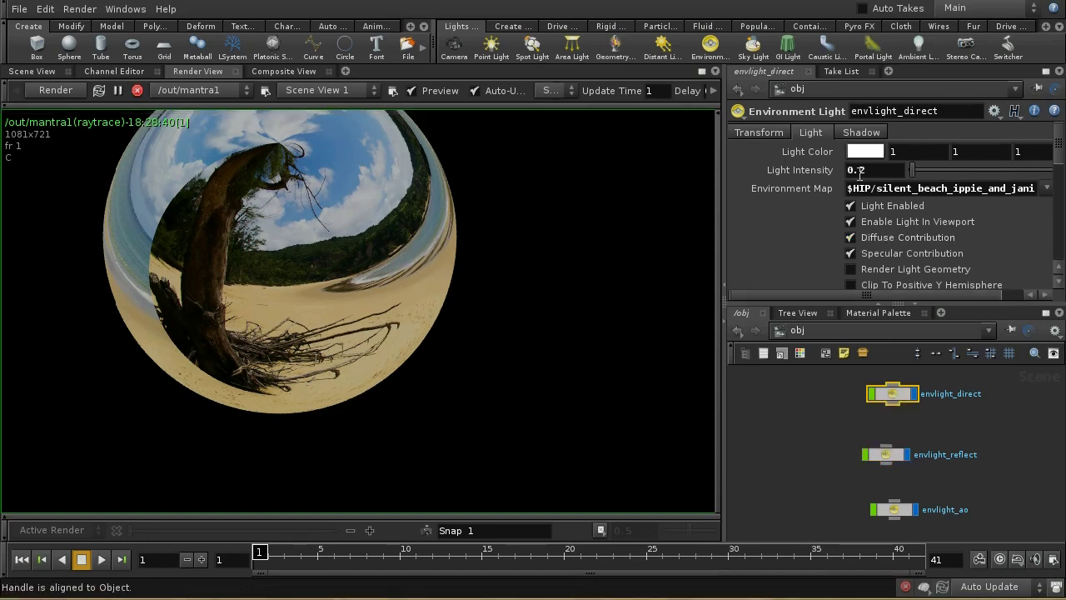
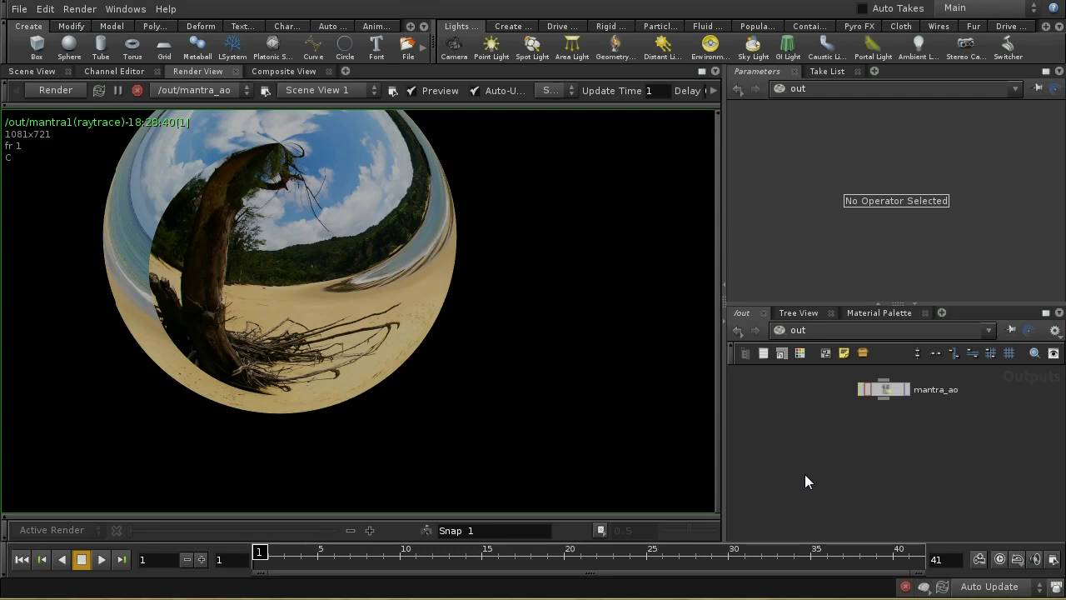
Step: Add a Mantra node below mantra_ao in the out network and rename it mantra_shadow_floor
{"action": "key", "text": "Tab"}
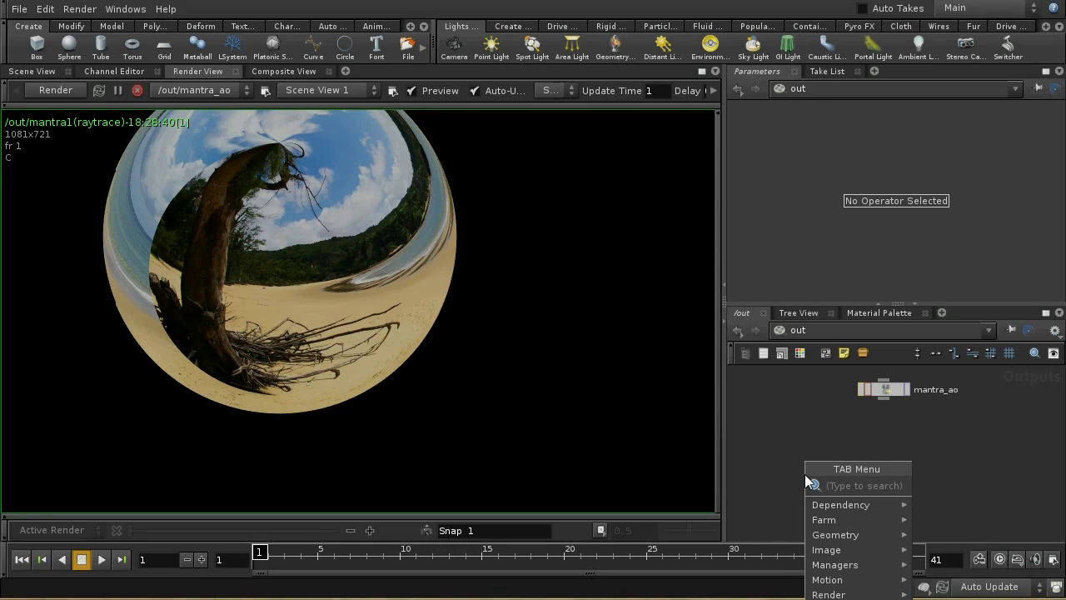
{"action": "type", "text": "man"}
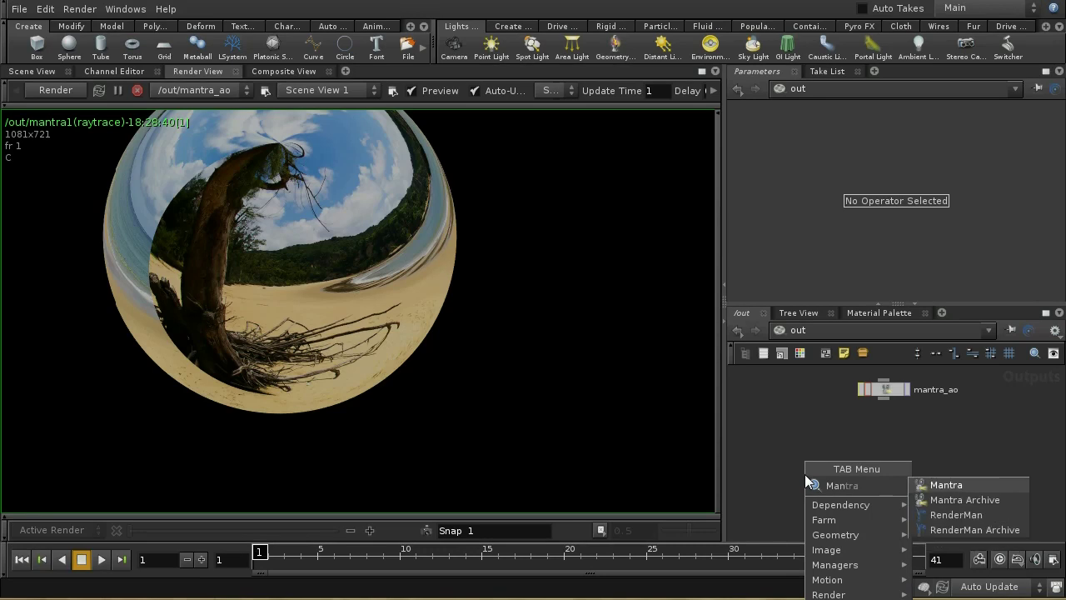
{"action": "left_click", "coordinate": [943, 485]}
{"action": "left_click", "coordinate": [882, 452]}
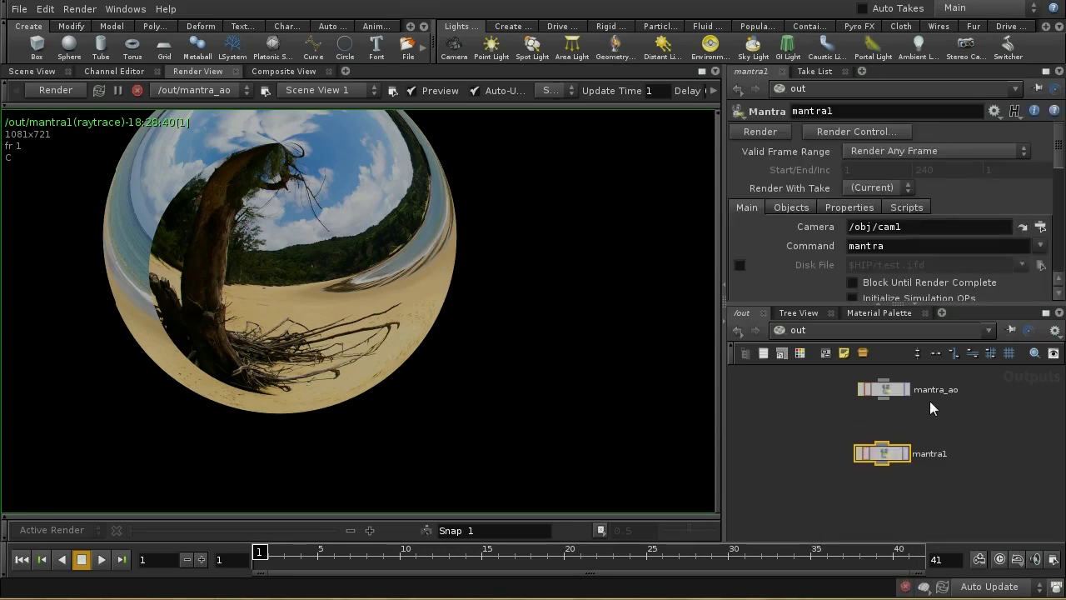
{"action": "key", "text": "BackSpace"}
{"action": "type", "text": "_sahd"}
{"action": "key", "text": "BackSpace"}
{"action": "key", "text": "BackSpace"}
{"action": "key", "text": "BackSpace"}
{"action": "type", "text": "hadow_floor"}
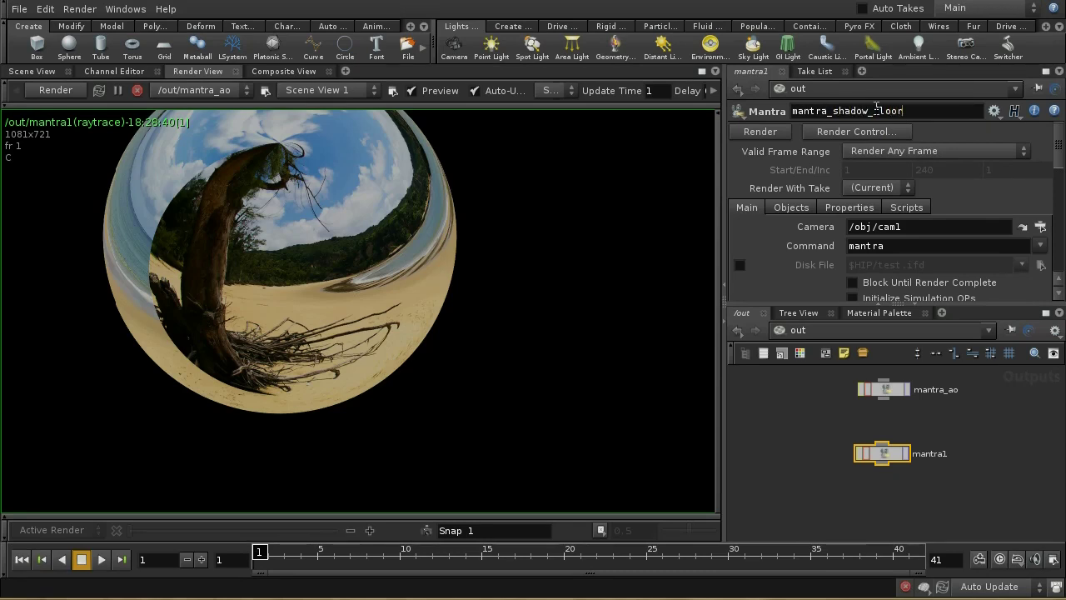
{"action": "key", "text": "Return"}
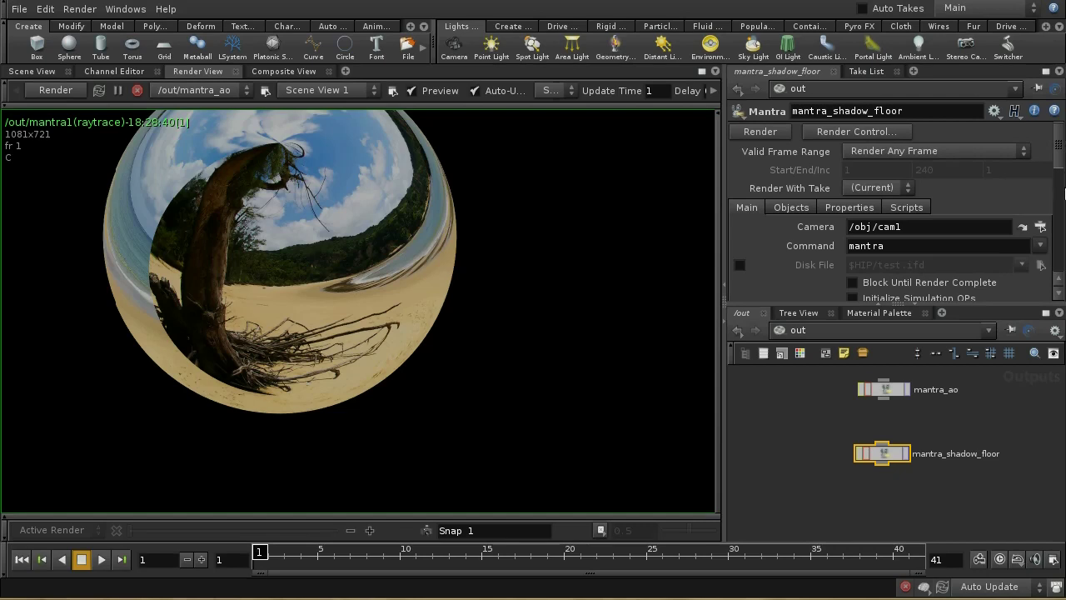
Step: Set the force objects of mantra_shadow_floor to floor_proxy
{"action": "scroll", "coordinate": [1063, 187], "scroll_direction": "down", "scroll_amount": 5}
{"action": "scroll", "coordinate": [1062, 194], "scroll_direction": "up", "scroll_amount": 3}
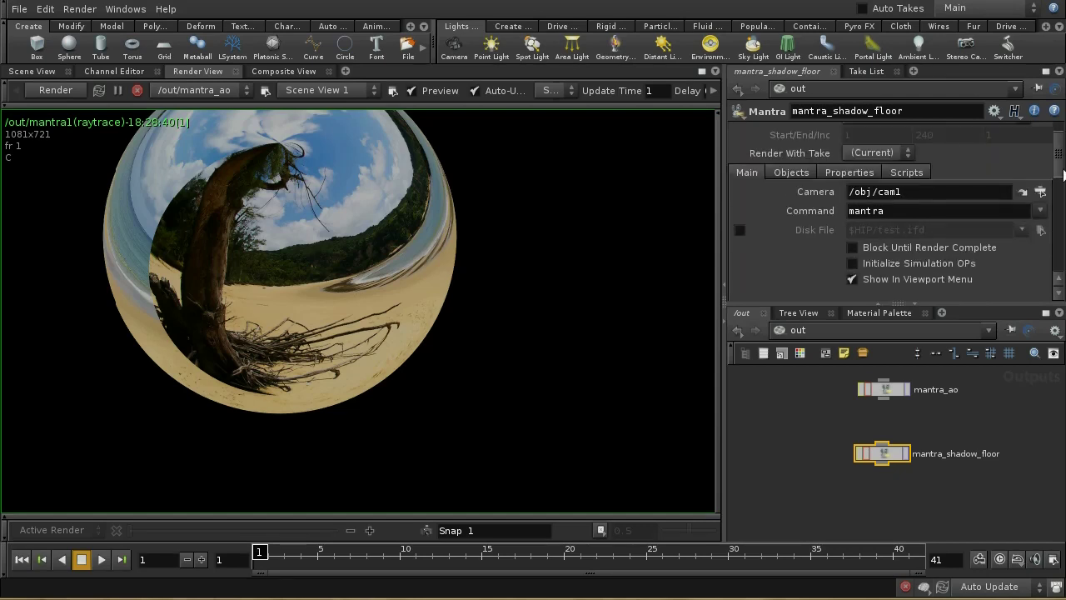
{"action": "left_click", "coordinate": [805, 172]}
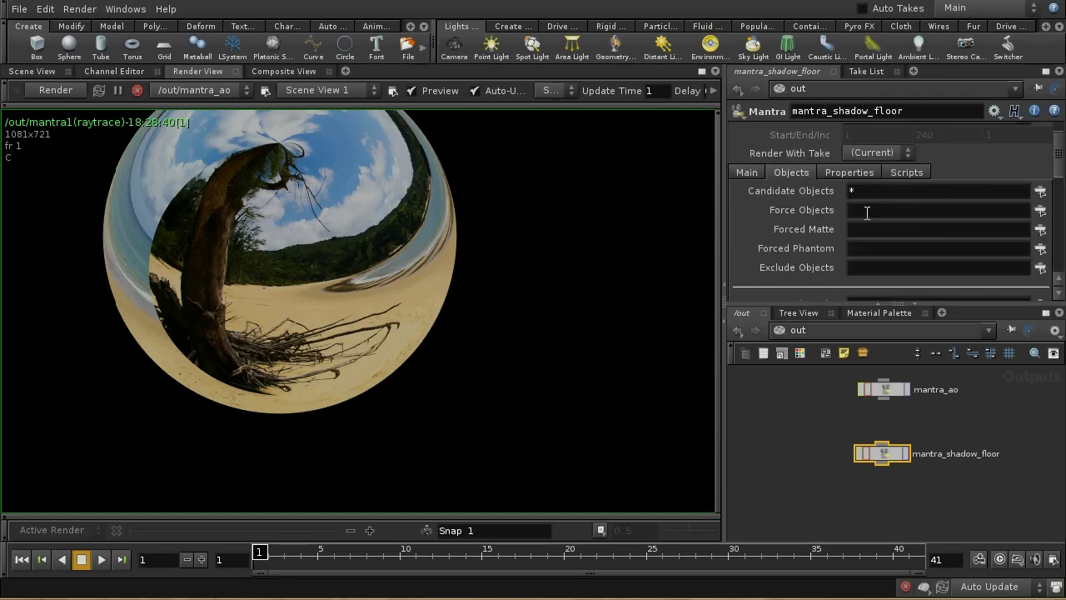
{"action": "left_click", "coordinate": [1045, 214]}
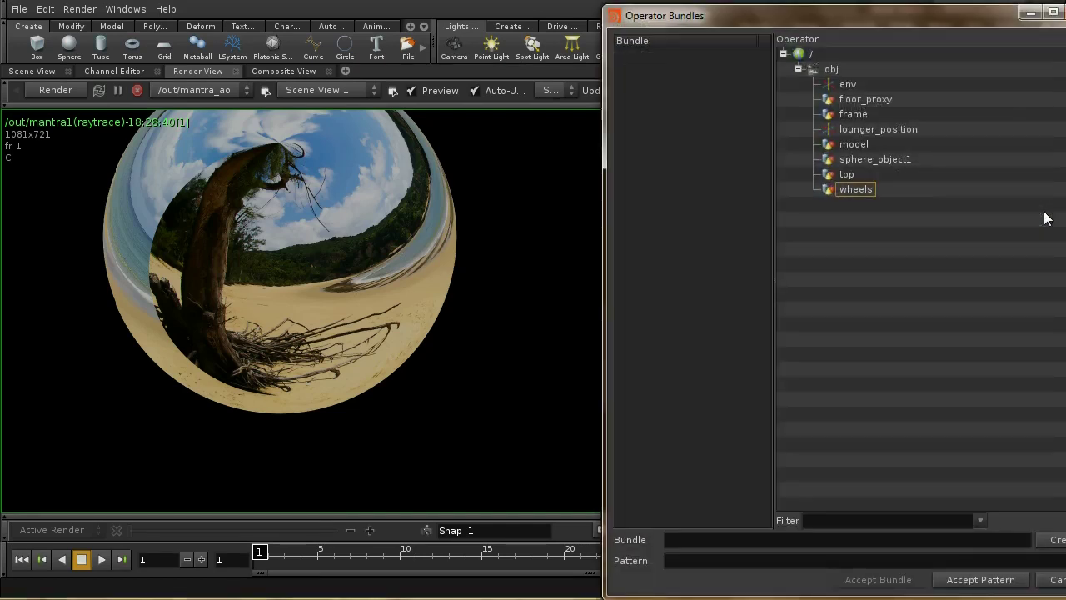
{"action": "left_click", "coordinate": [887, 99]}
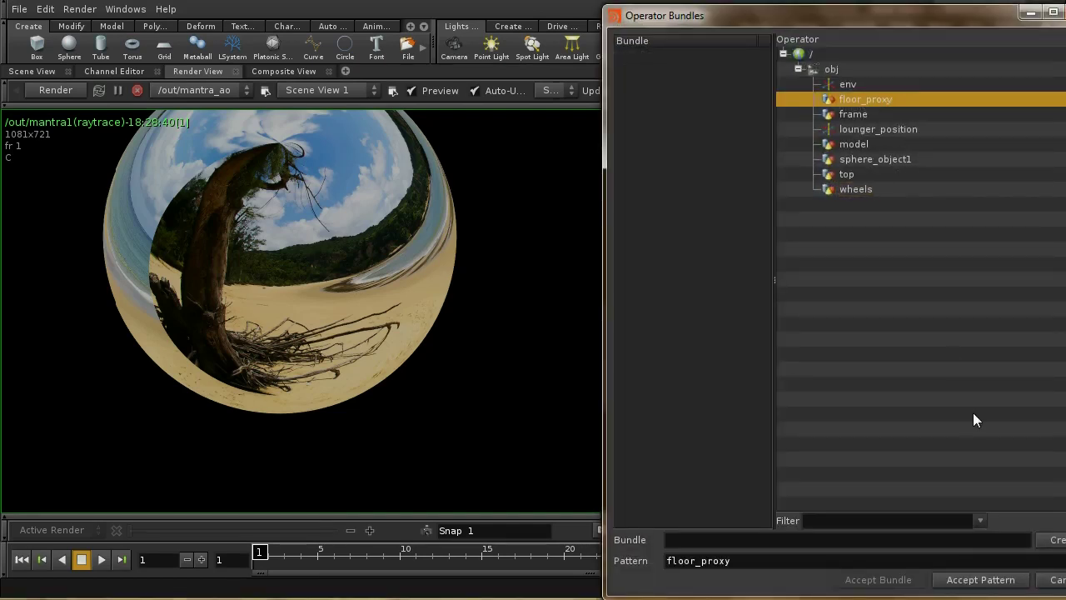
{"action": "left_click", "coordinate": [981, 580]}
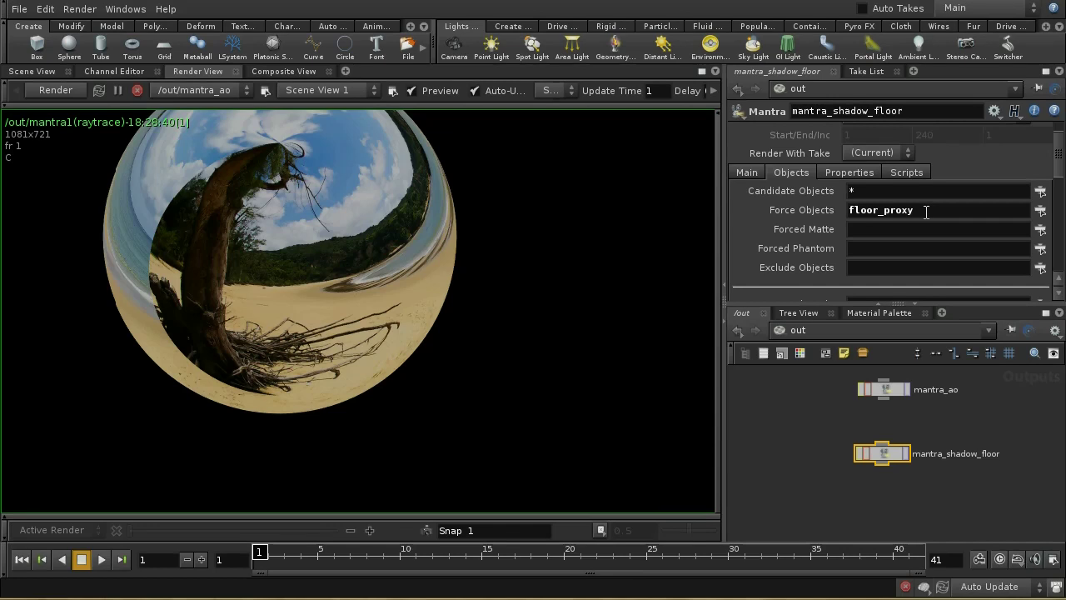
Step: Add an extra image plane to mantra_shadow_floor using the Direct shadow matte VEX variable (direct_shadow)
{"action": "left_click", "coordinate": [848, 174]}
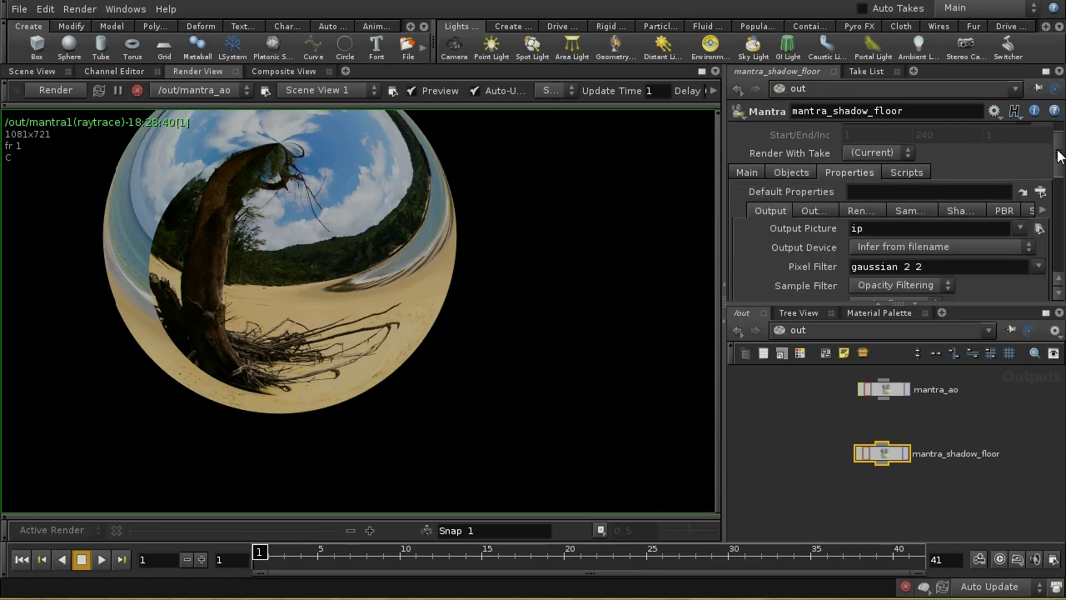
{"action": "scroll", "coordinate": [991, 226], "scroll_direction": "down", "scroll_amount": 5}
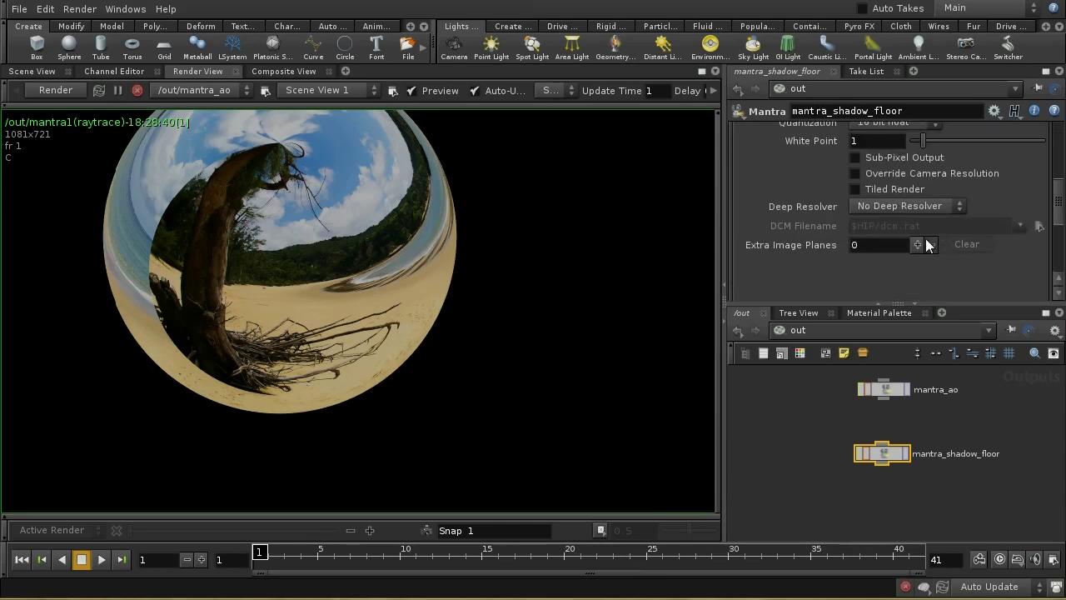
{"action": "left_click", "coordinate": [917, 243]}
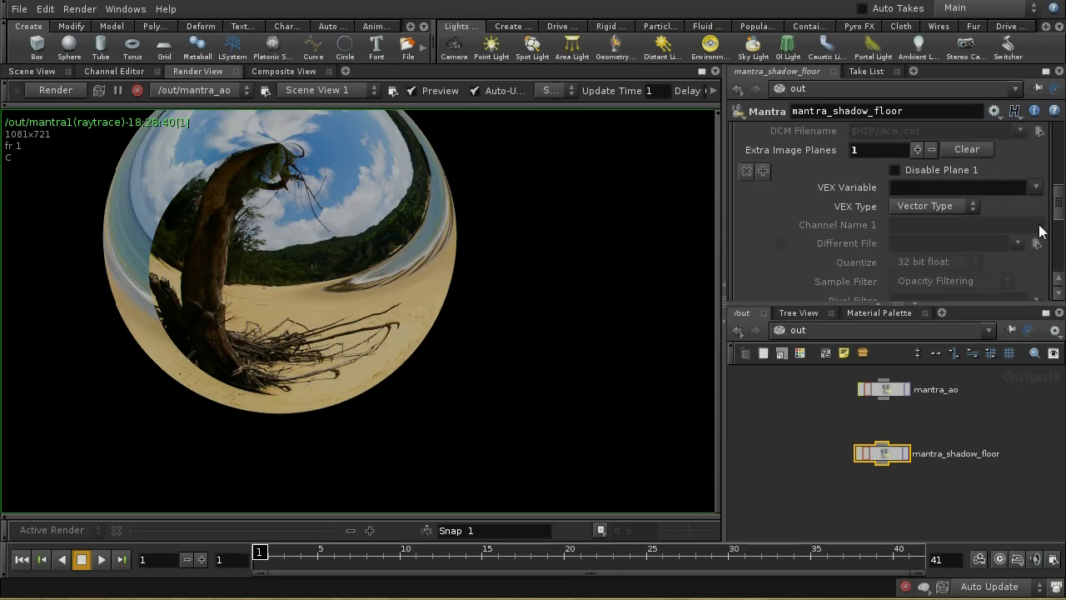
{"action": "left_click", "coordinate": [1037, 188]}
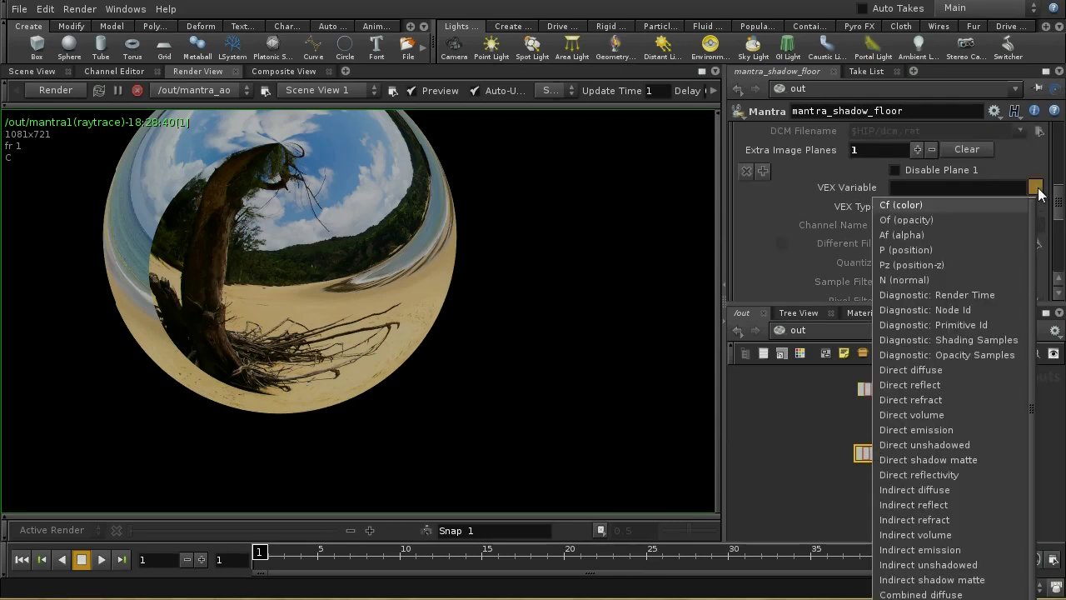
{"action": "left_click", "coordinate": [998, 460]}
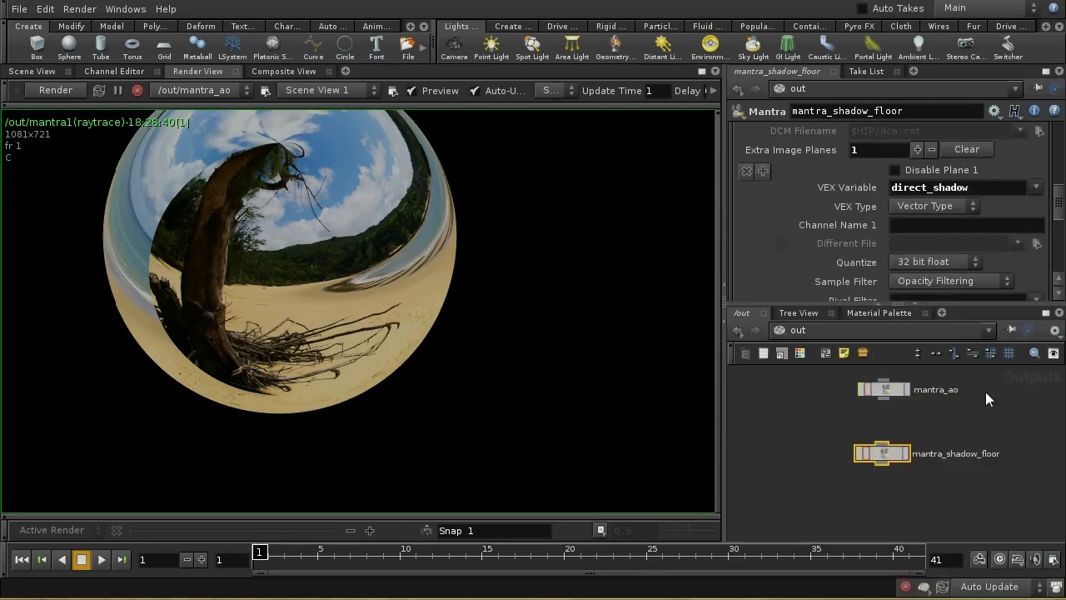
Step: Render mantra_shadow_floor and examine the direct_shadow plane of the result
{"action": "left_click", "coordinate": [907, 456]}
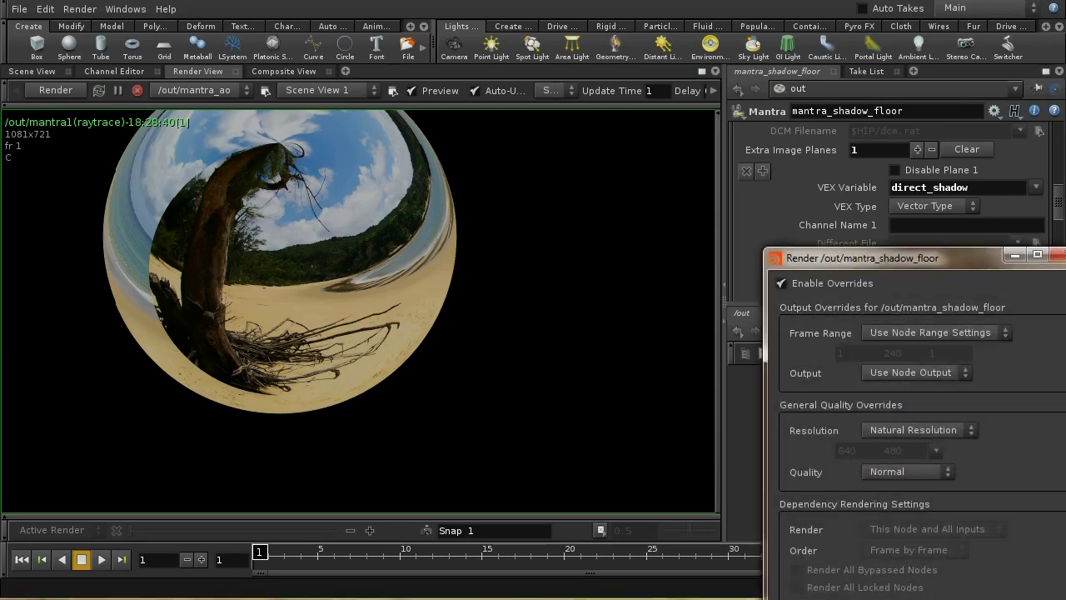
{"action": "key", "text": "Escape"}
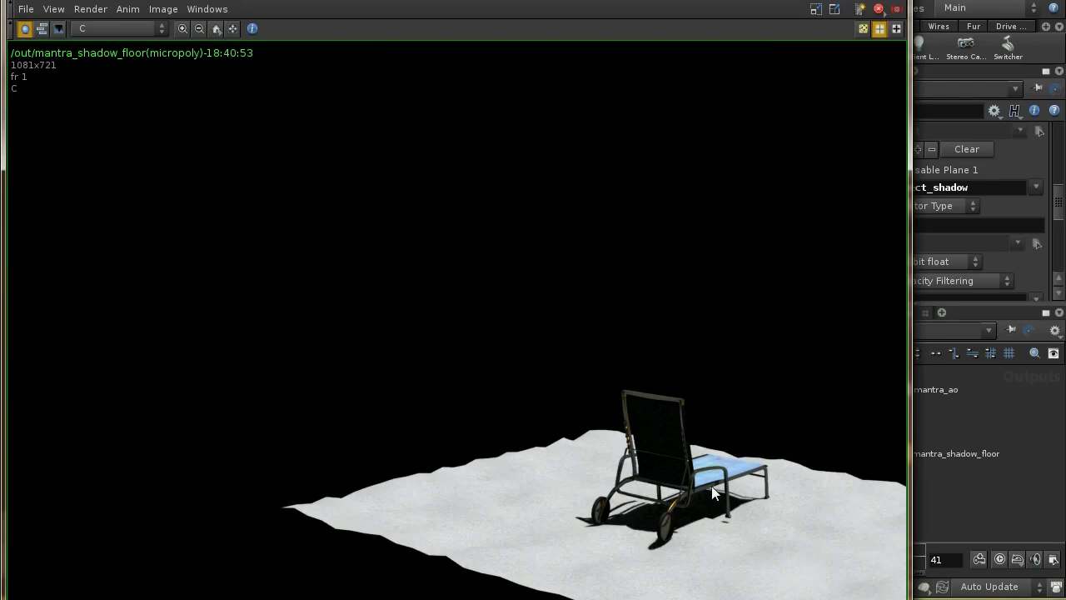
{"action": "left_click", "coordinate": [119, 30]}
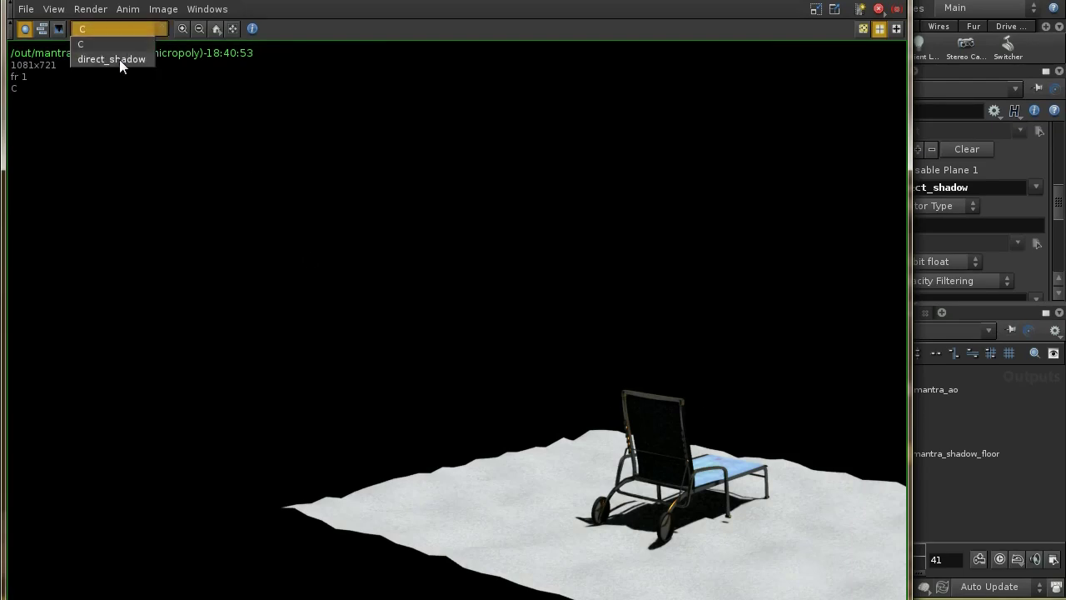
{"action": "left_click", "coordinate": [119, 59]}
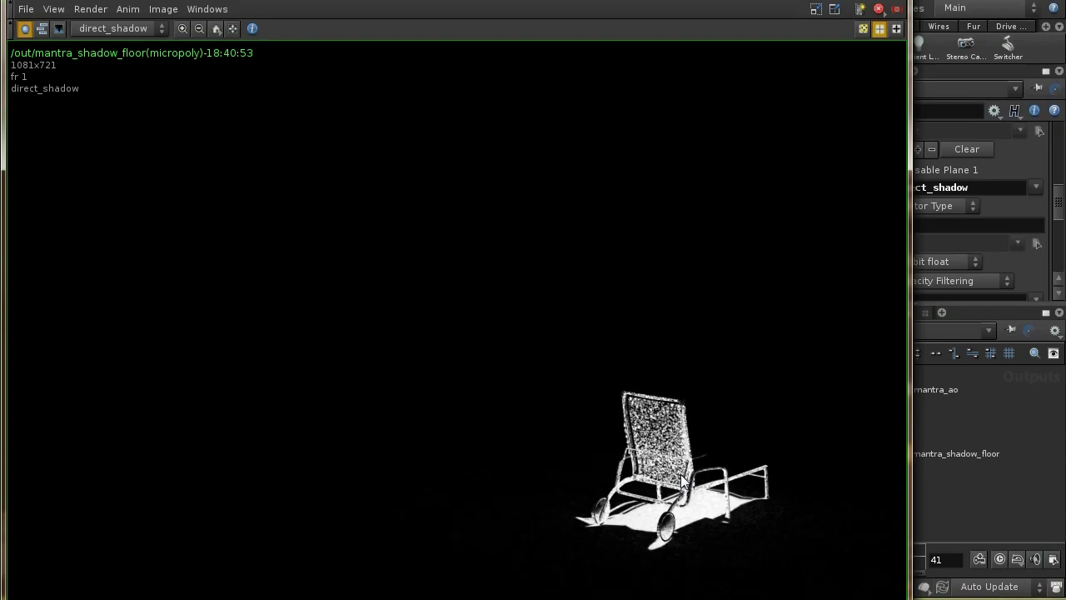
{"action": "left_click", "coordinate": [878, 8]}
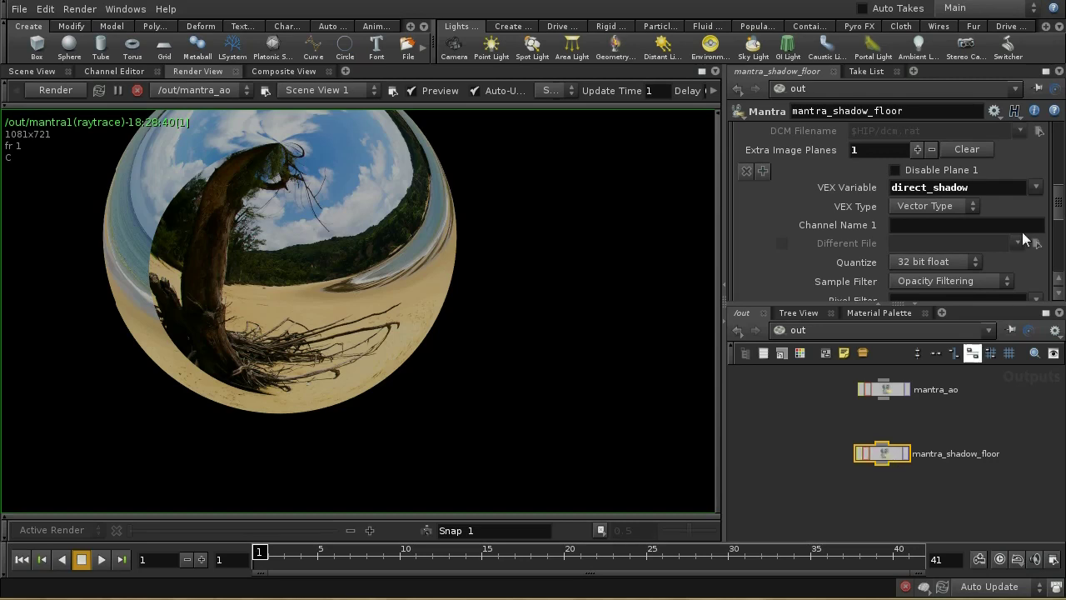
Step: Set the forced phantom objects of mantra_shadow_floor to top, frame and wheels
{"action": "left_click_drag", "start_coordinate": [1059, 203], "coordinate": [1056, 158]}
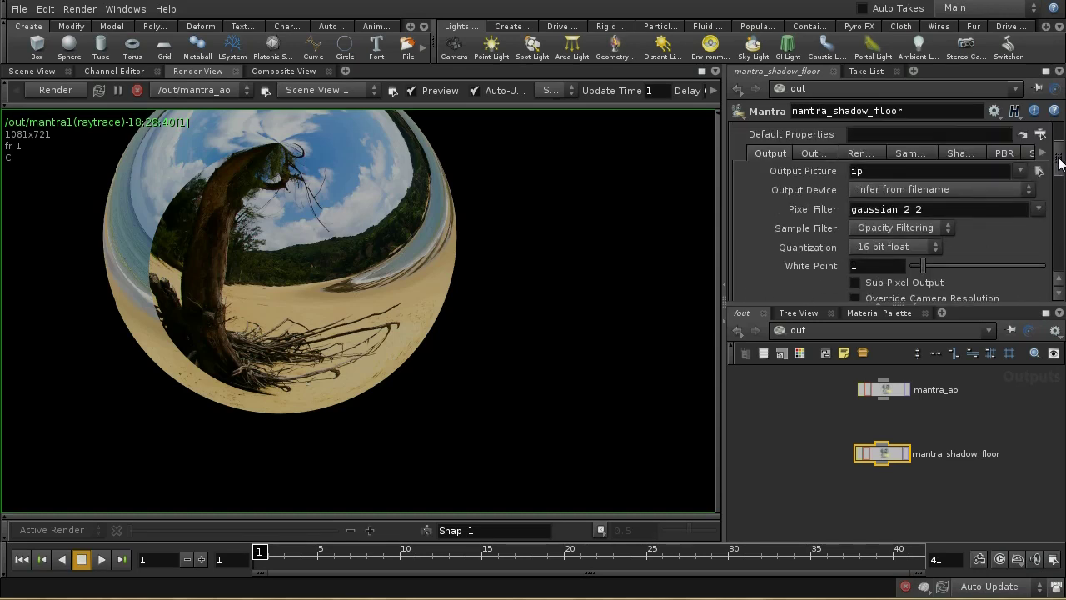
{"action": "left_click", "coordinate": [815, 152]}
{"action": "left_click", "coordinate": [780, 153]}
{"action": "scroll", "coordinate": [839, 176], "scroll_direction": "up", "scroll_amount": 2}
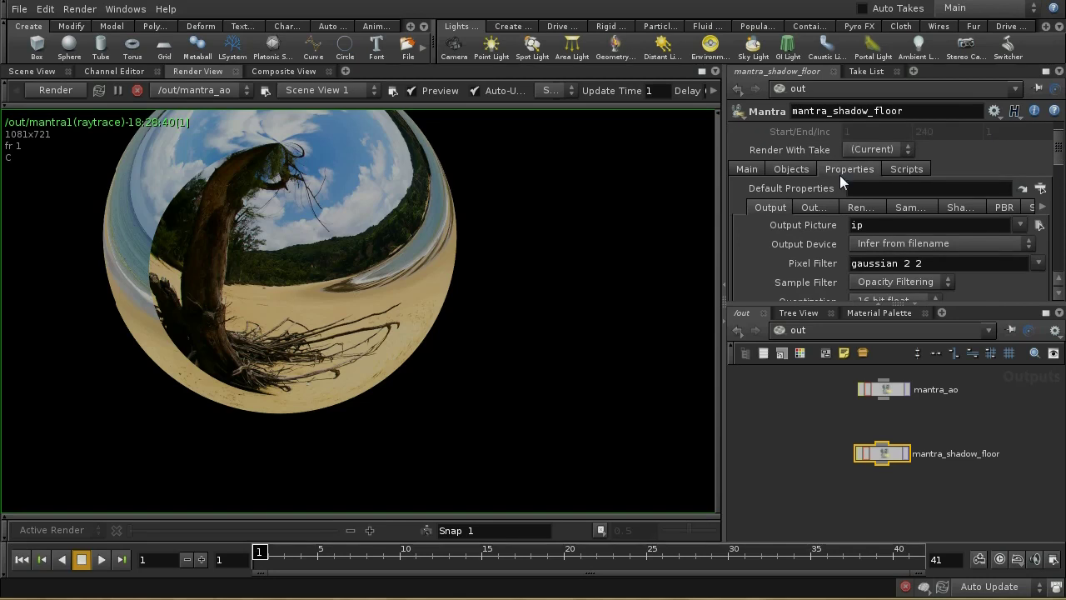
{"action": "left_click", "coordinate": [791, 169]}
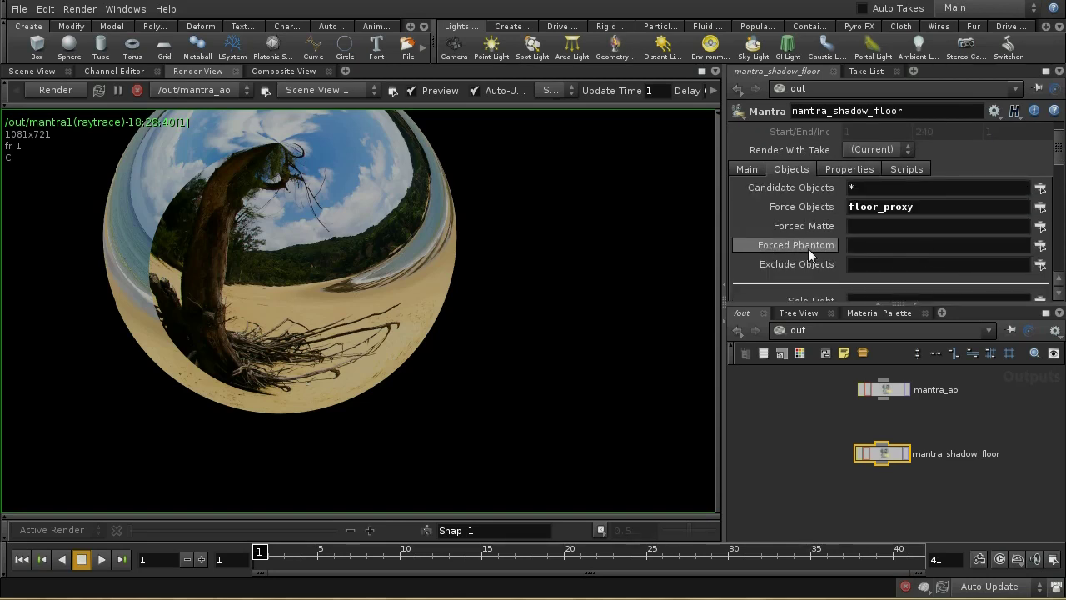
{"action": "mouse_move", "coordinate": [804, 248]}
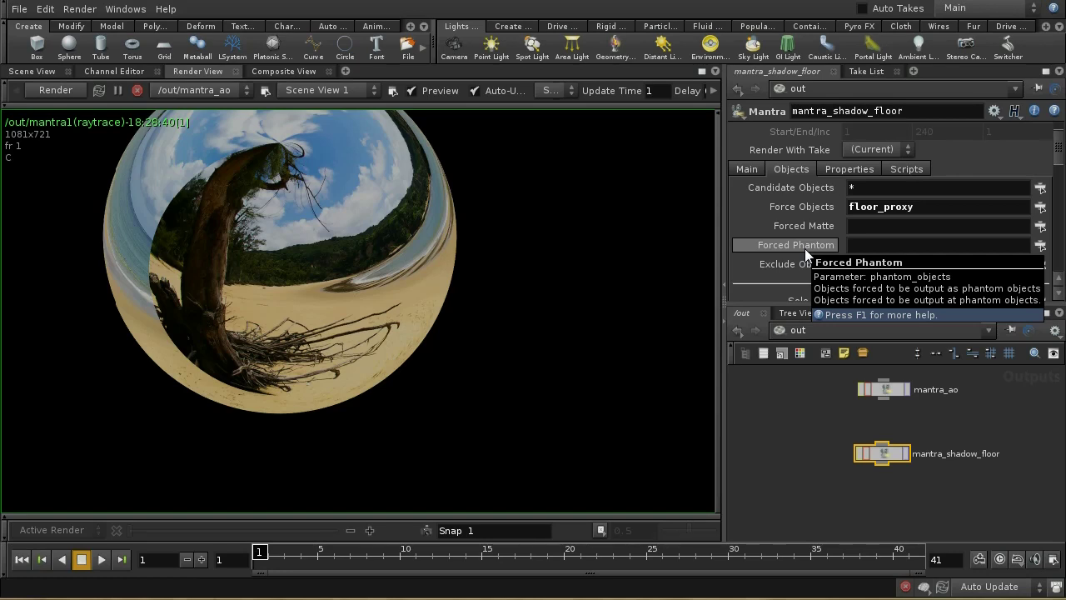
{"action": "left_click", "coordinate": [1040, 246]}
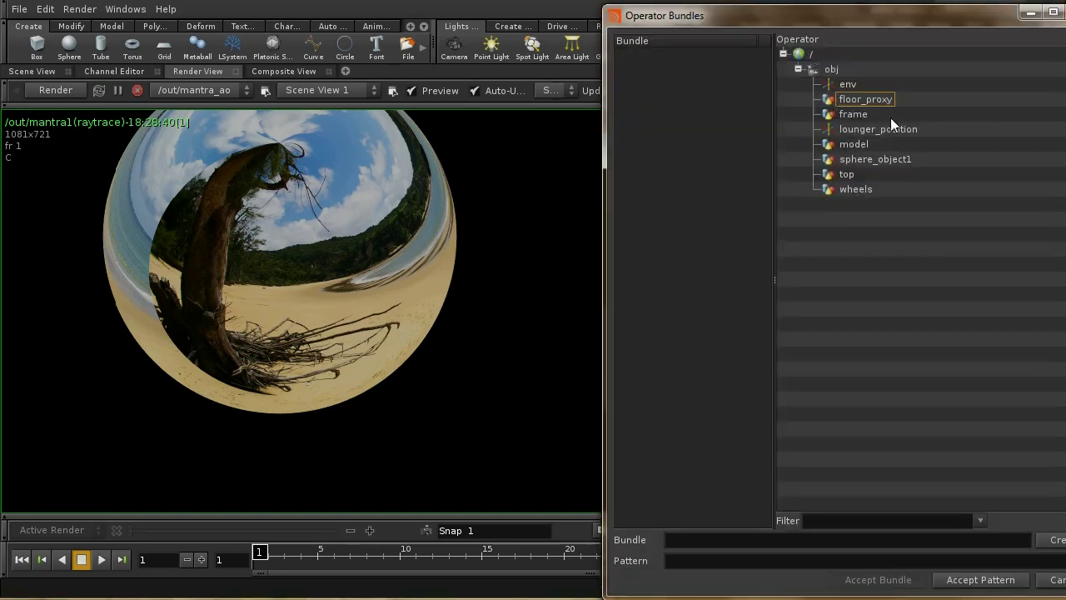
{"action": "left_click", "coordinate": [880, 116]}
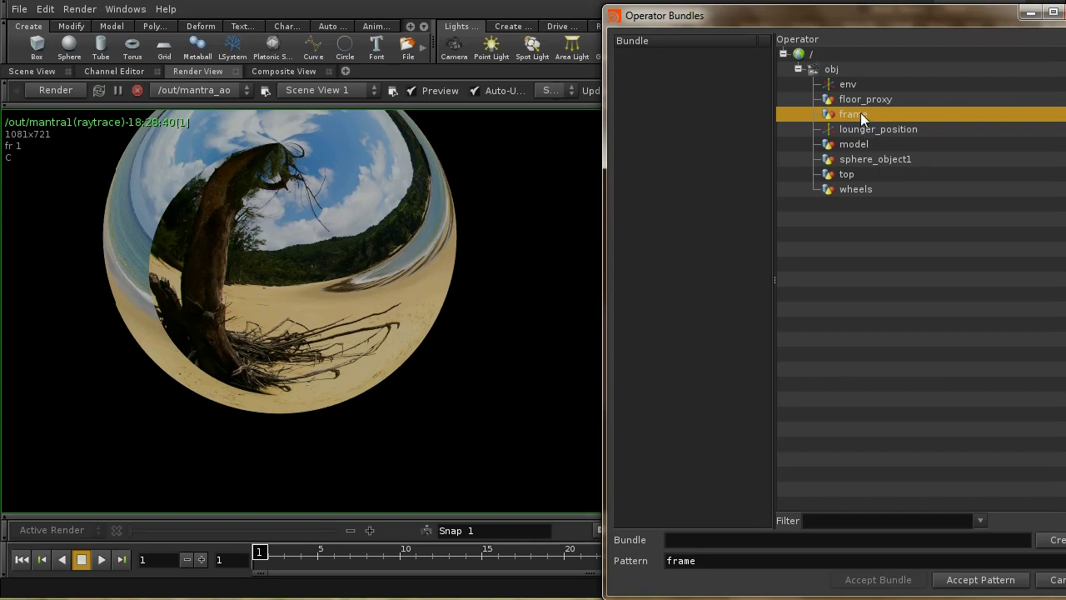
{"action": "left_click", "coordinate": [846, 174], "text": "ctrl"}
{"action": "left_click", "coordinate": [855, 190], "text": "ctrl"}
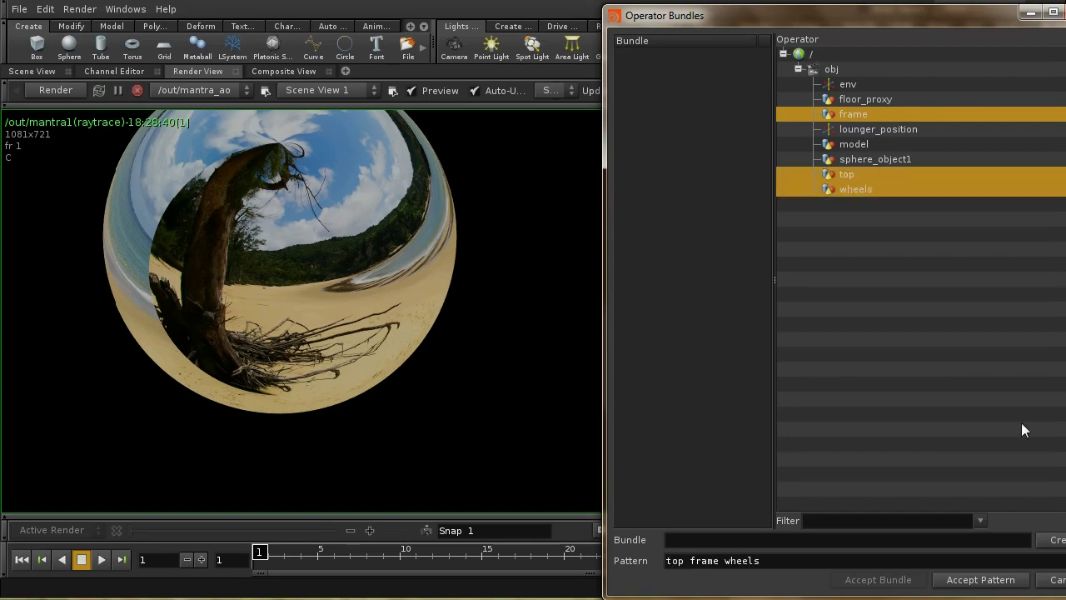
{"action": "left_click", "coordinate": [980, 579]}
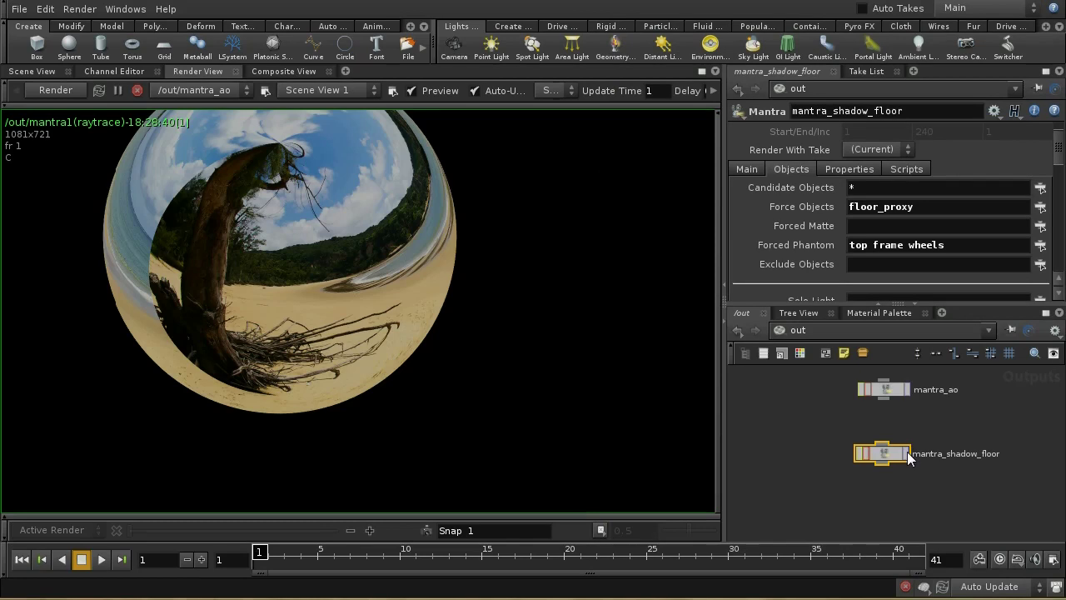
Step: Render mantra_shadow_floor again with the lounger parts as phantoms and check its direct_shadow plane
{"action": "left_click", "coordinate": [883, 453]}
{"action": "key", "text": "Escape"}
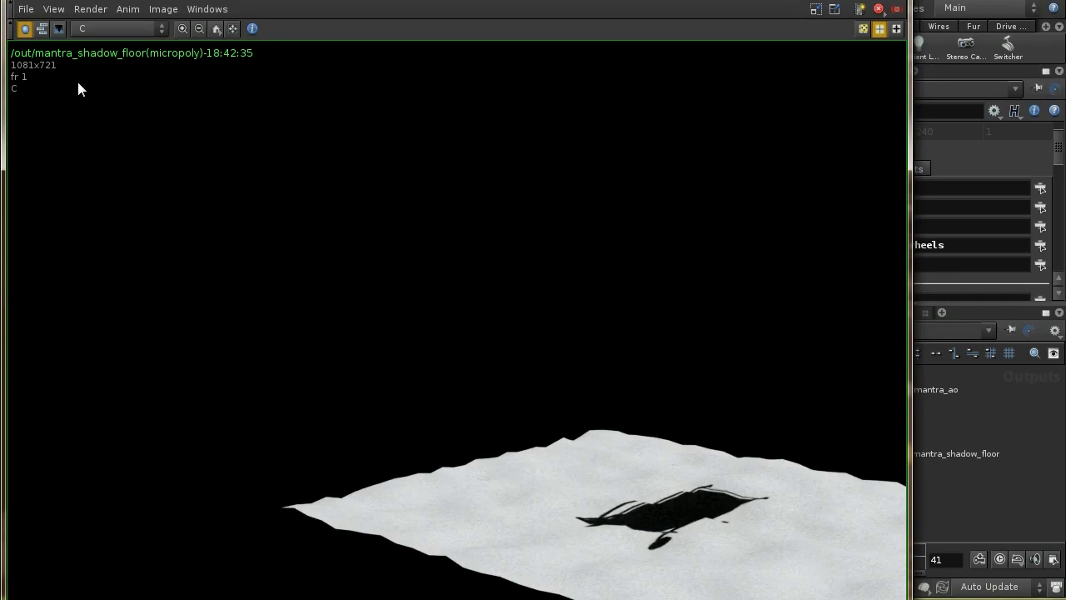
{"action": "left_click", "coordinate": [80, 28]}
{"action": "left_click", "coordinate": [109, 59]}
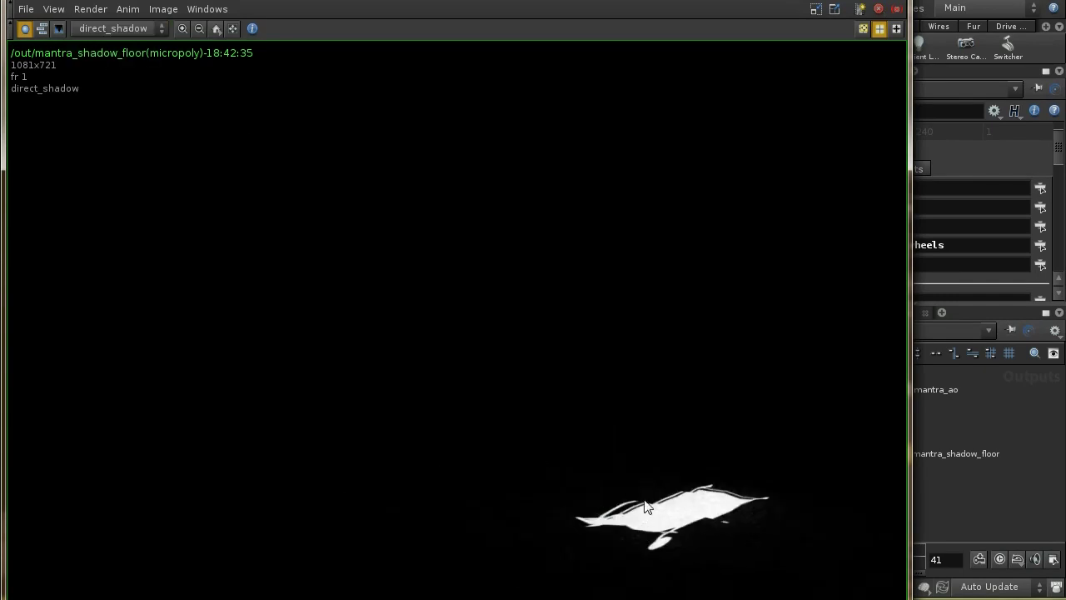
{"action": "left_click", "coordinate": [1038, 489]}
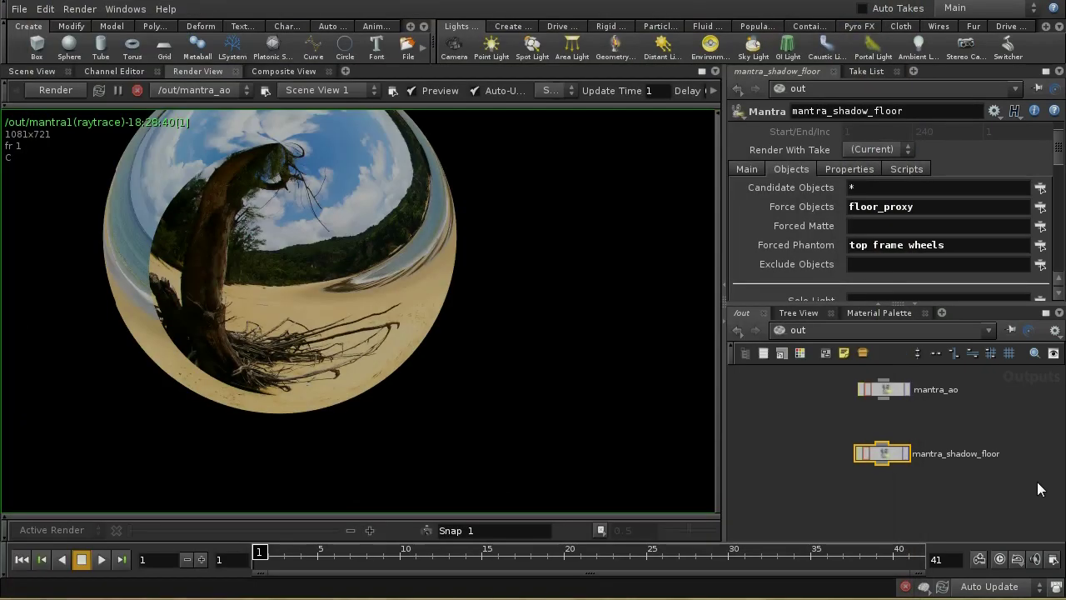
Step: Set the output picture of mantra_shadow_floor to $HIP/pic/shadows_floor.$F.pic
{"action": "left_click", "coordinate": [832, 169]}
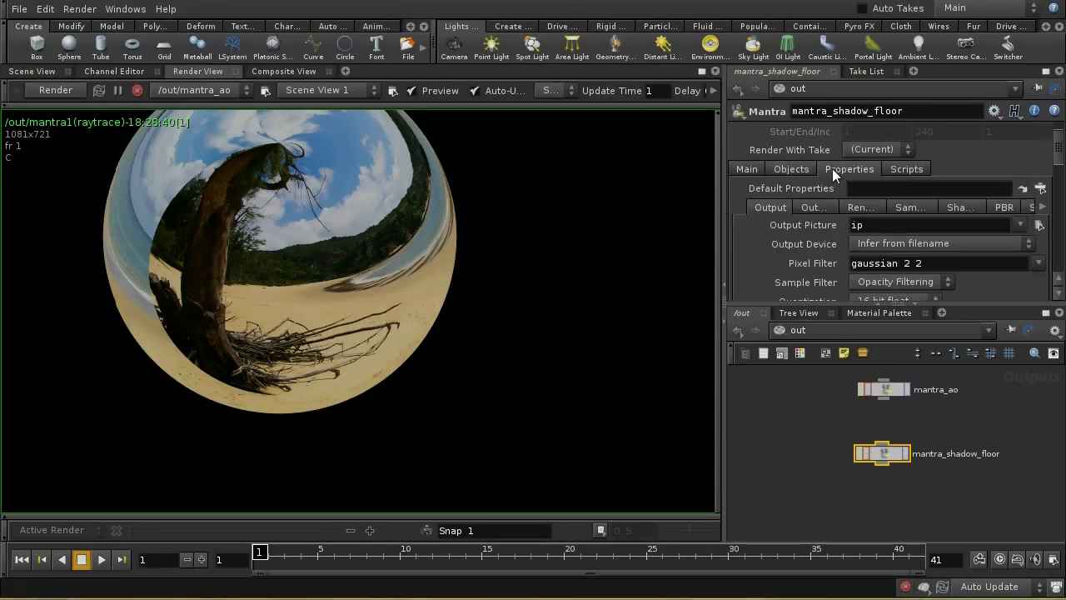
{"action": "left_click", "coordinate": [1038, 225]}
{"action": "left_click", "coordinate": [896, 139]}
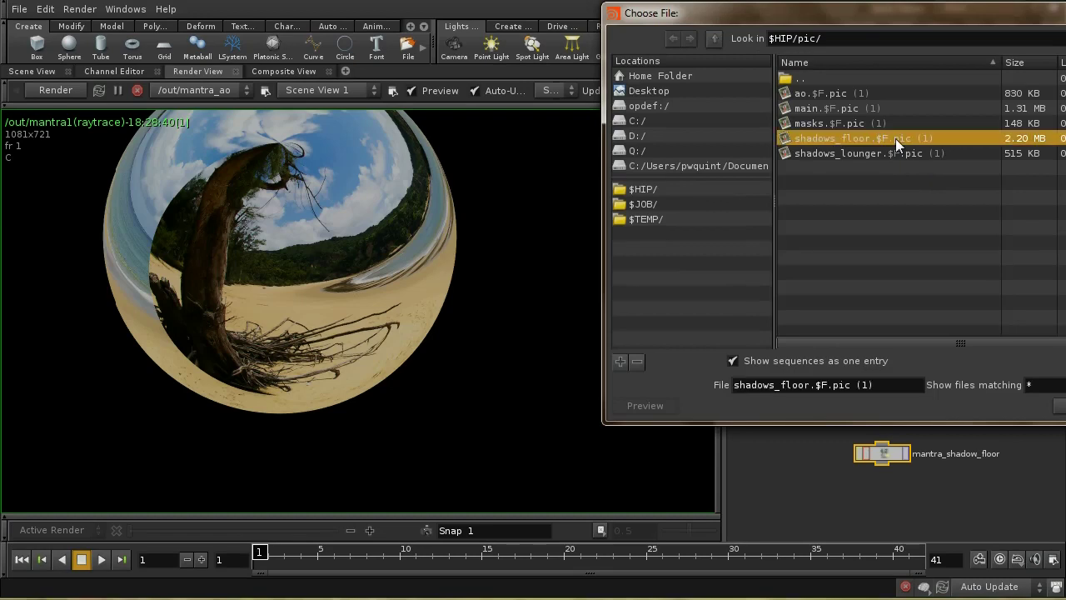
{"action": "left_click", "coordinate": [1060, 405]}
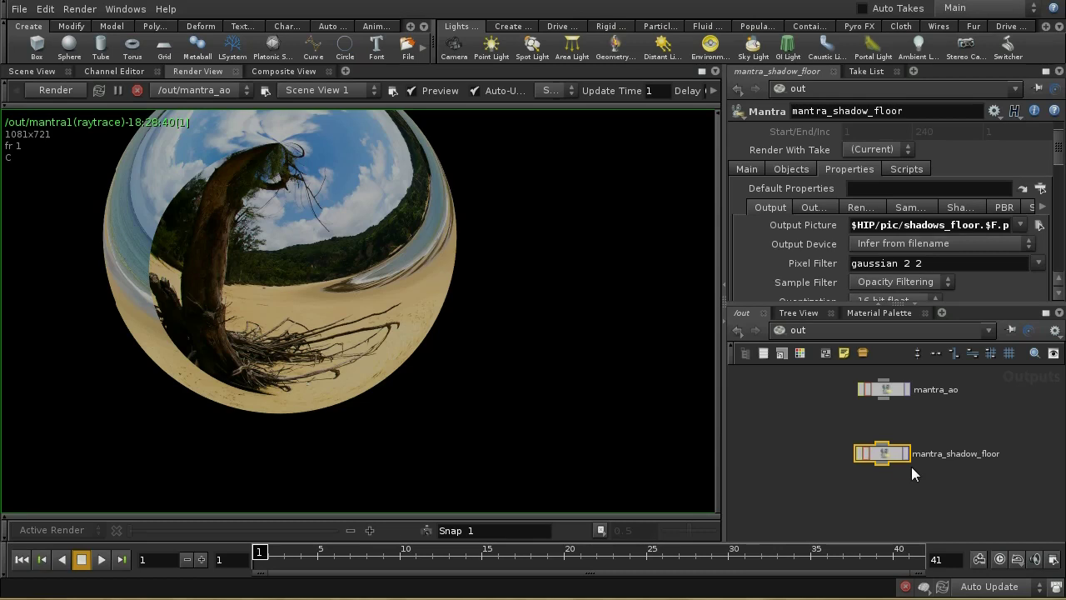
Step: Move the mantra_shadow_floor node slightly closer to mantra_ao in the out network
{"action": "middle_click_drag", "start_coordinate": [951, 494], "coordinate": [945, 473]}
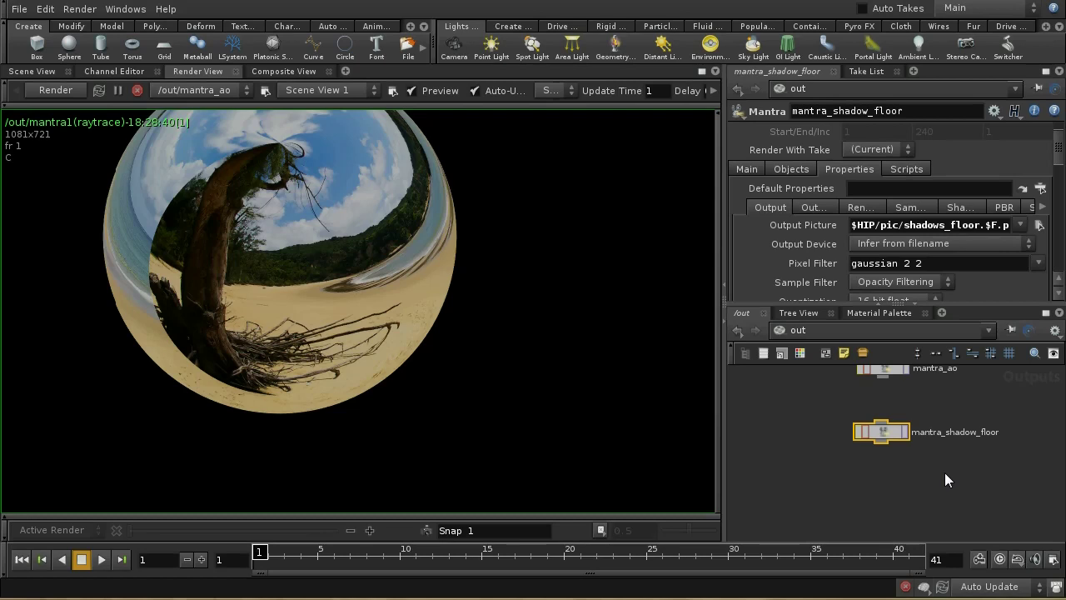
{"action": "middle_click_drag", "start_coordinate": [886, 490], "coordinate": [888, 513]}
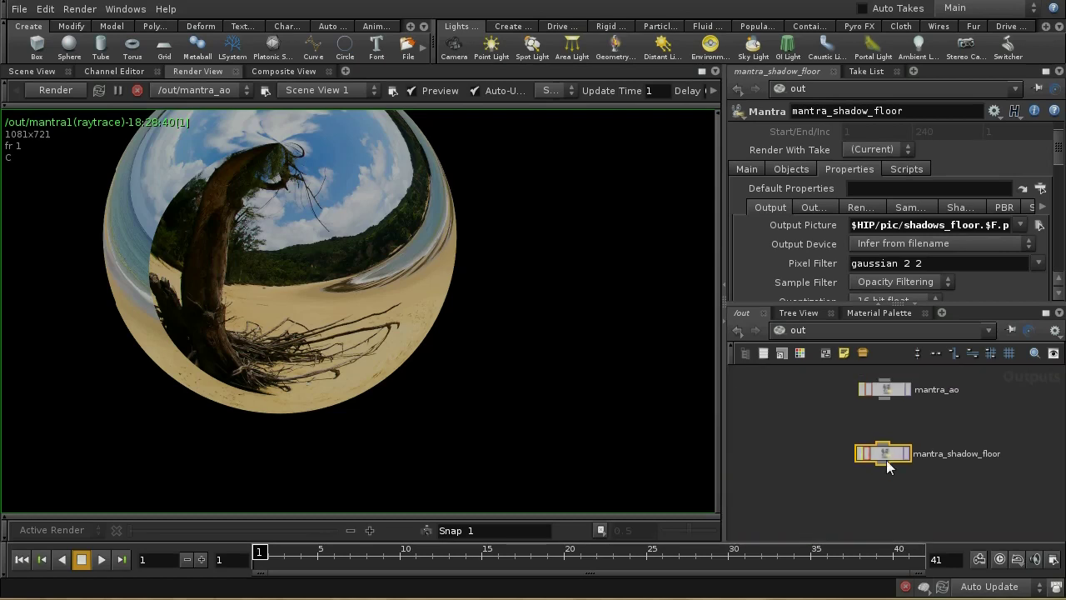
{"action": "left_click_drag", "start_coordinate": [886, 467], "coordinate": [886, 455]}
{"action": "middle_click_drag", "start_coordinate": [920, 483], "coordinate": [919, 457]}
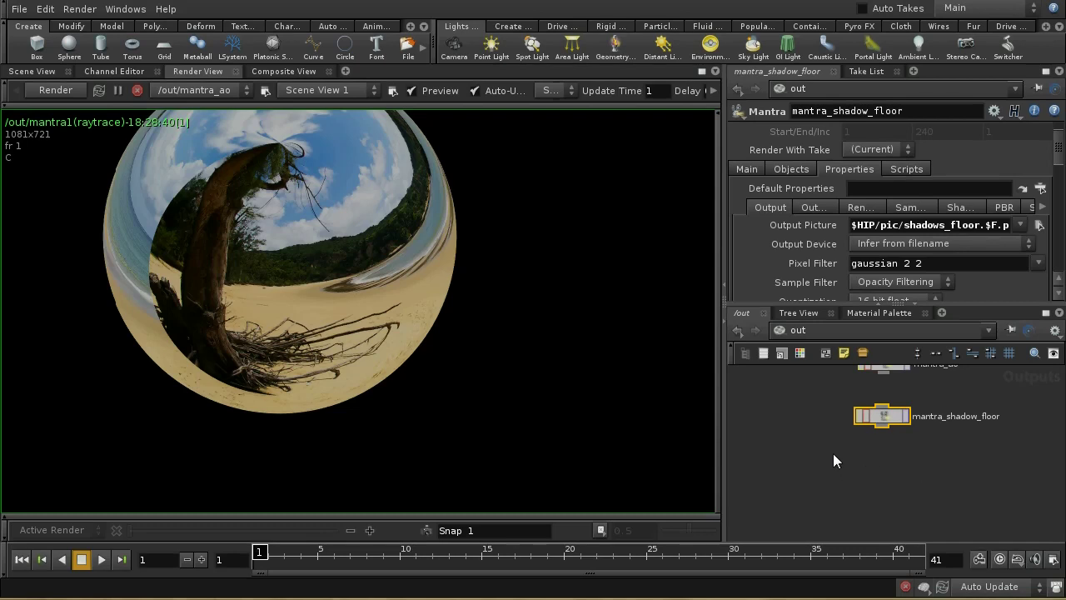
{"action": "middle_click_drag", "start_coordinate": [833, 453], "coordinate": [831, 472]}
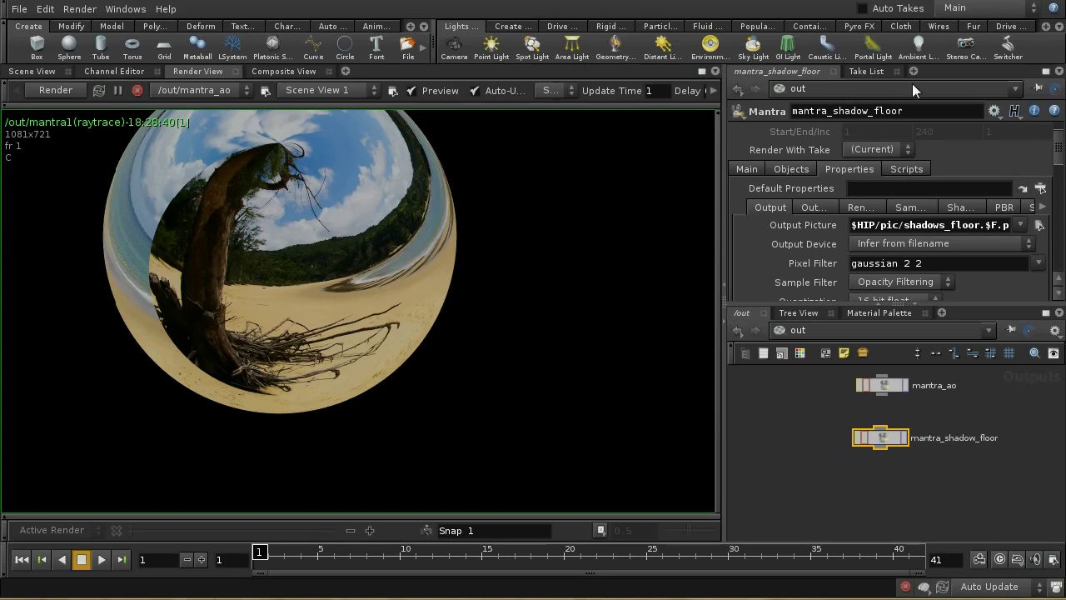
Step: Inspect the contents of the masks take in the take list and return to the Main take
{"action": "left_click", "coordinate": [949, 10]}
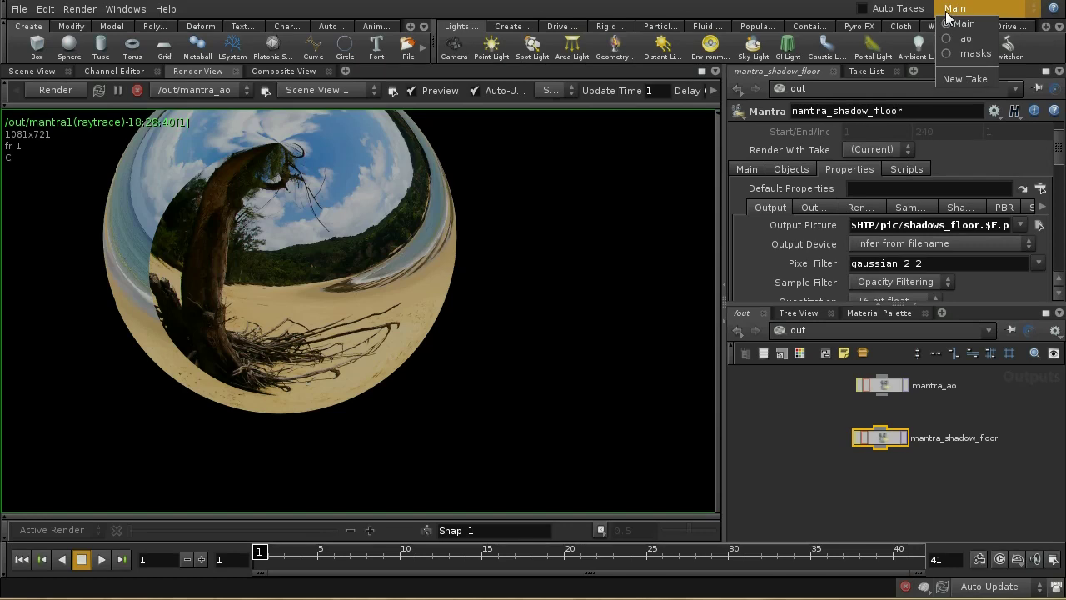
{"action": "left_click", "coordinate": [970, 53]}
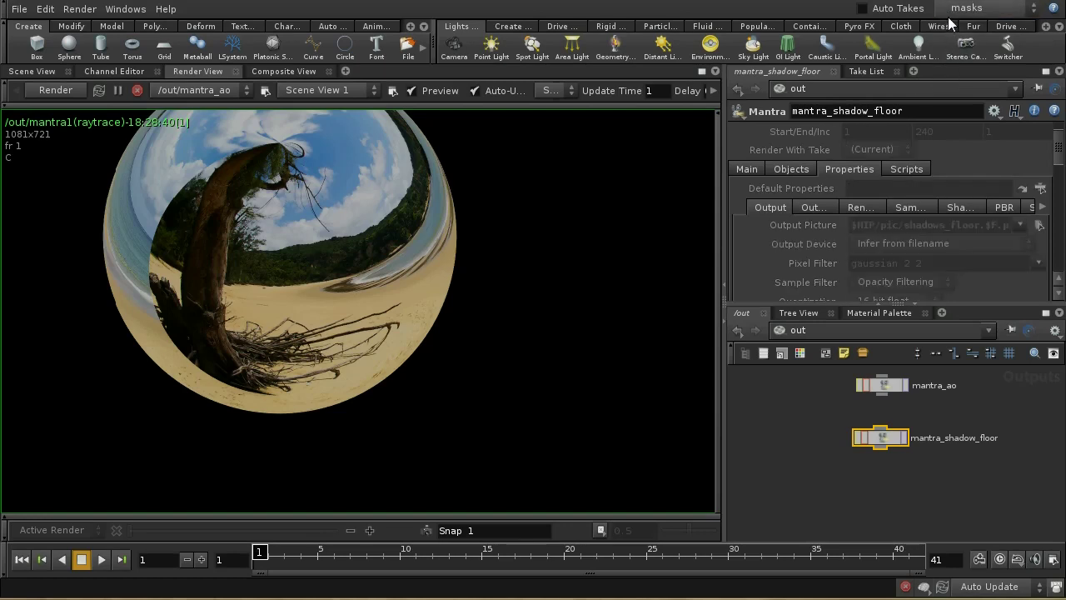
{"action": "left_click", "coordinate": [955, 8]}
{"action": "left_click", "coordinate": [964, 23]}
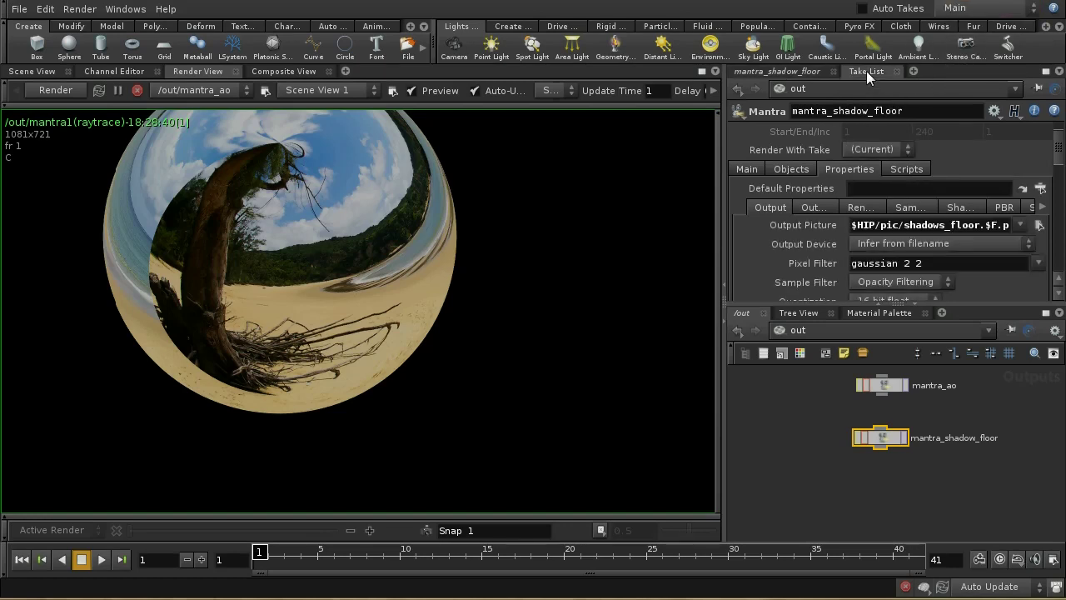
{"action": "left_click", "coordinate": [866, 71]}
{"action": "left_click", "coordinate": [777, 139]}
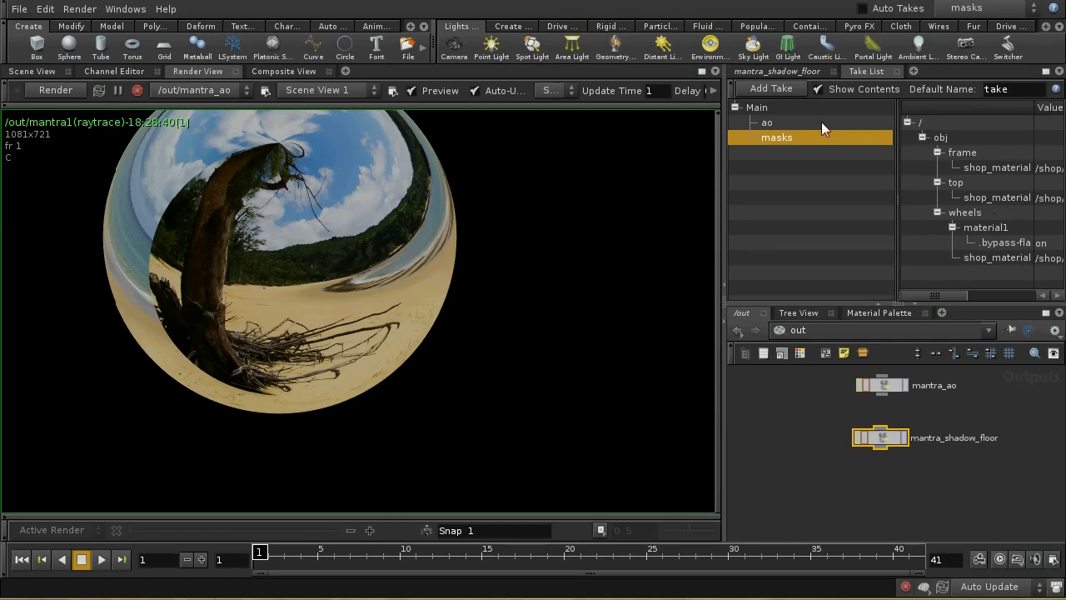
{"action": "left_click", "coordinate": [758, 114]}
Step: Switch the network editor to the obj network and bring the lounger objects into view
{"action": "left_click", "coordinate": [824, 326]}
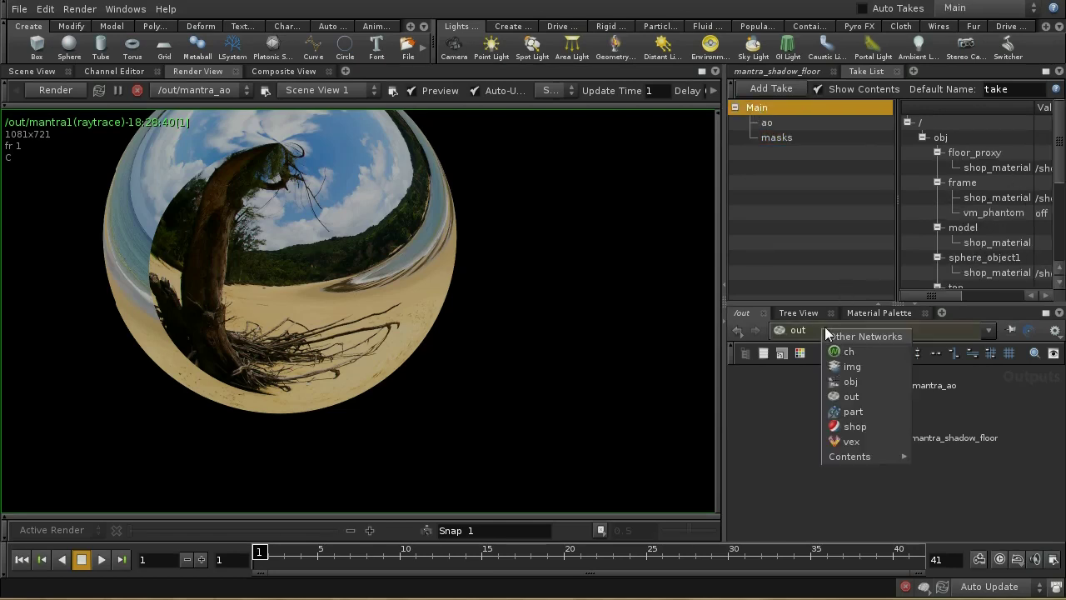
{"action": "left_click", "coordinate": [854, 383]}
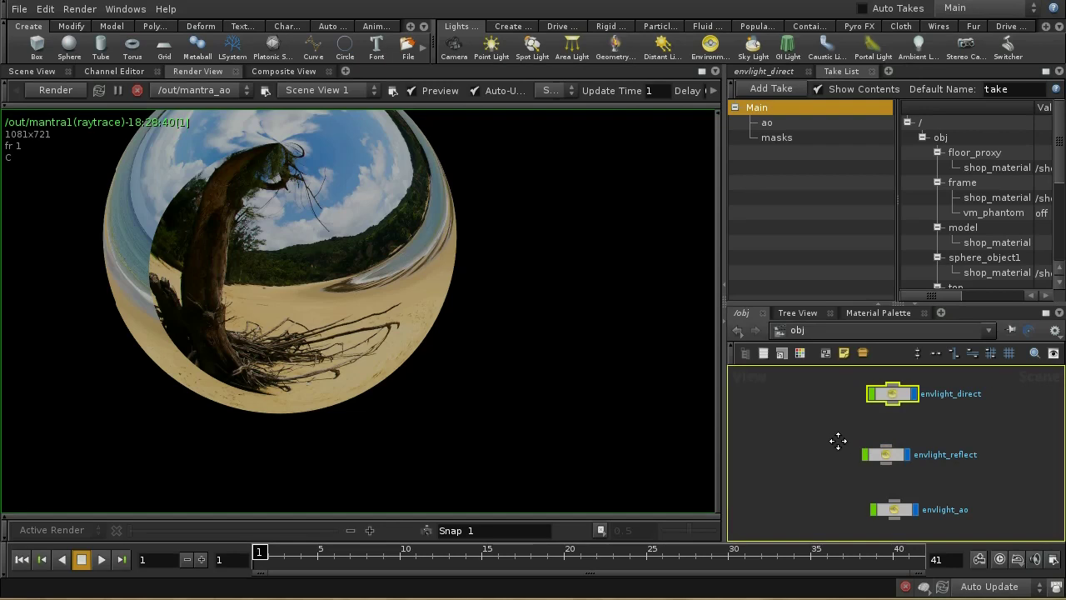
{"action": "middle_click_drag", "start_coordinate": [838, 441], "coordinate": [949, 467]}
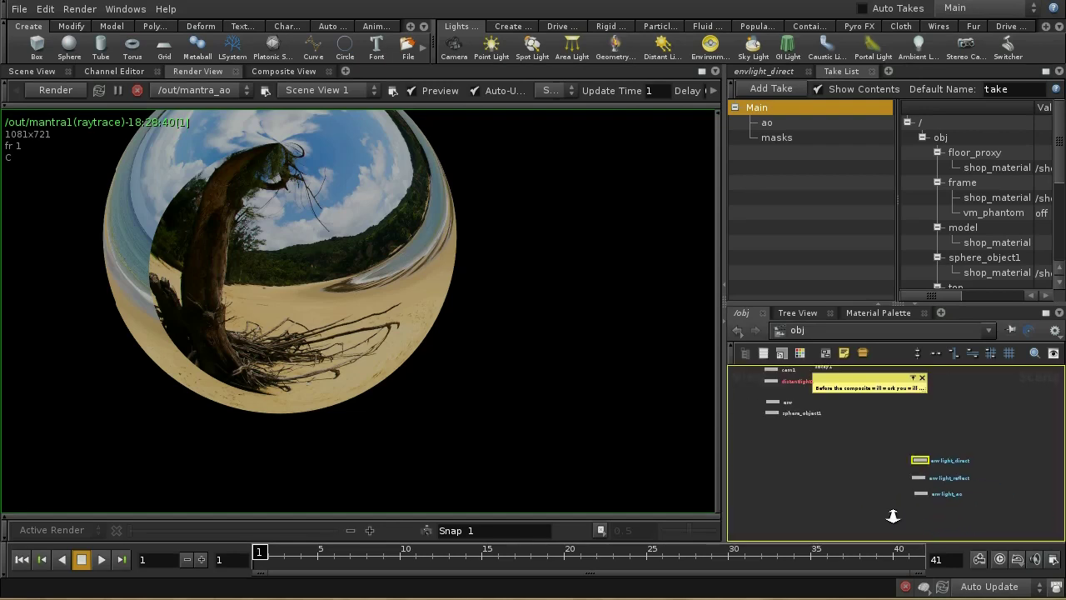
{"action": "scroll", "coordinate": [948, 467], "scroll_direction": "down", "scroll_amount": 3}
{"action": "right_click", "coordinate": [948, 467]}
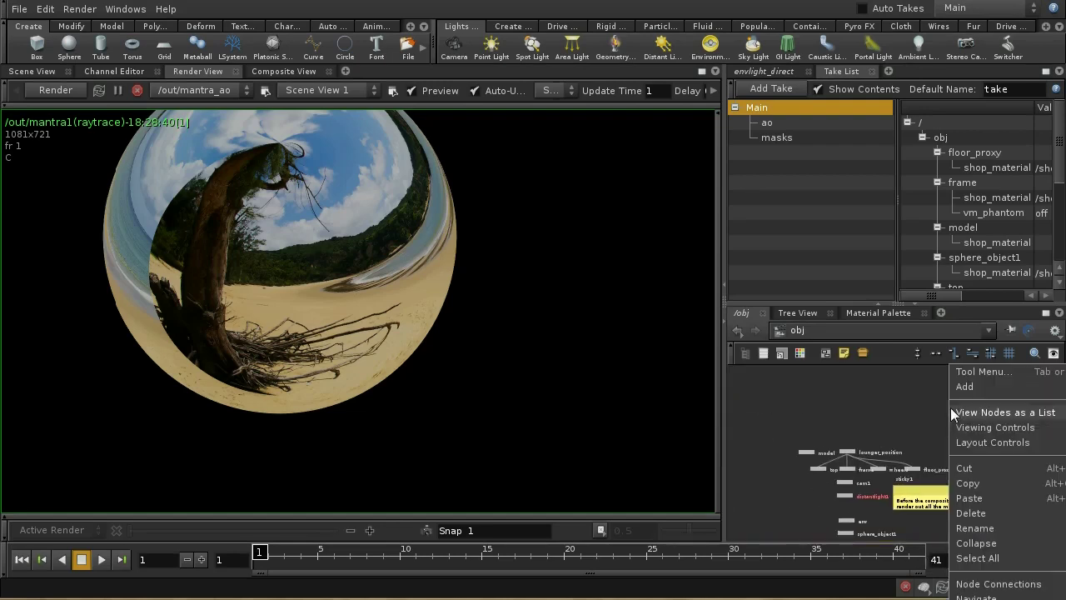
{"action": "left_click", "coordinate": [950, 407]}
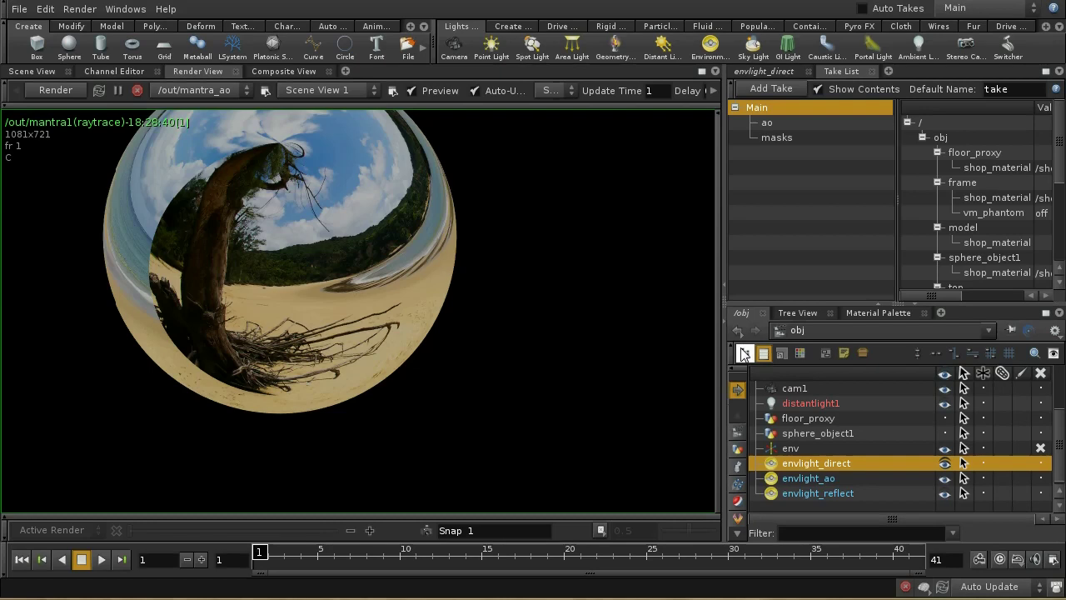
{"action": "left_click", "coordinate": [745, 353]}
{"action": "left_click", "coordinate": [764, 353]}
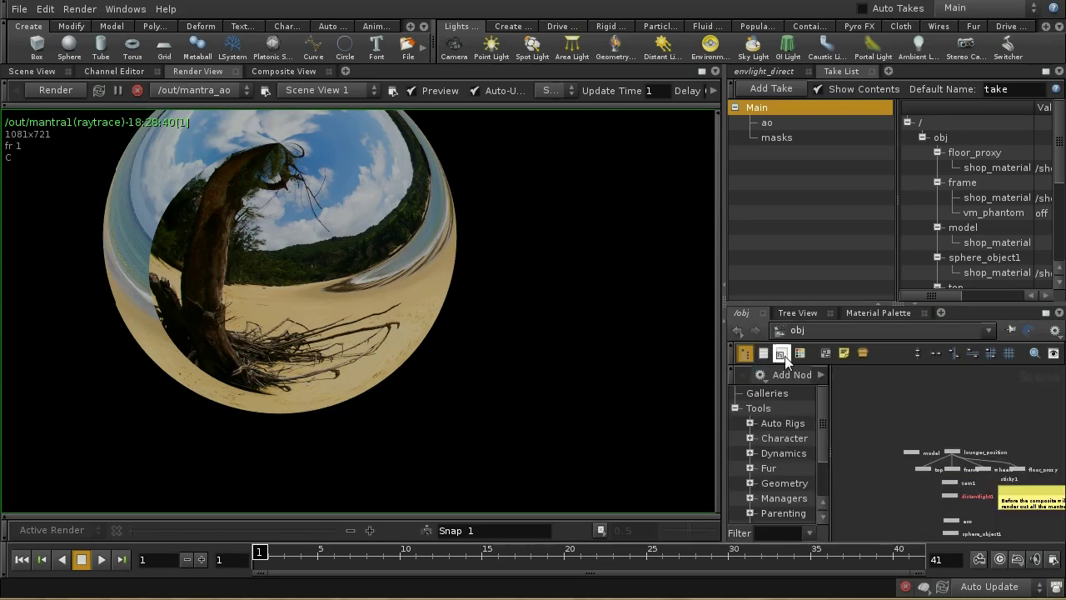
{"action": "left_click", "coordinate": [744, 353]}
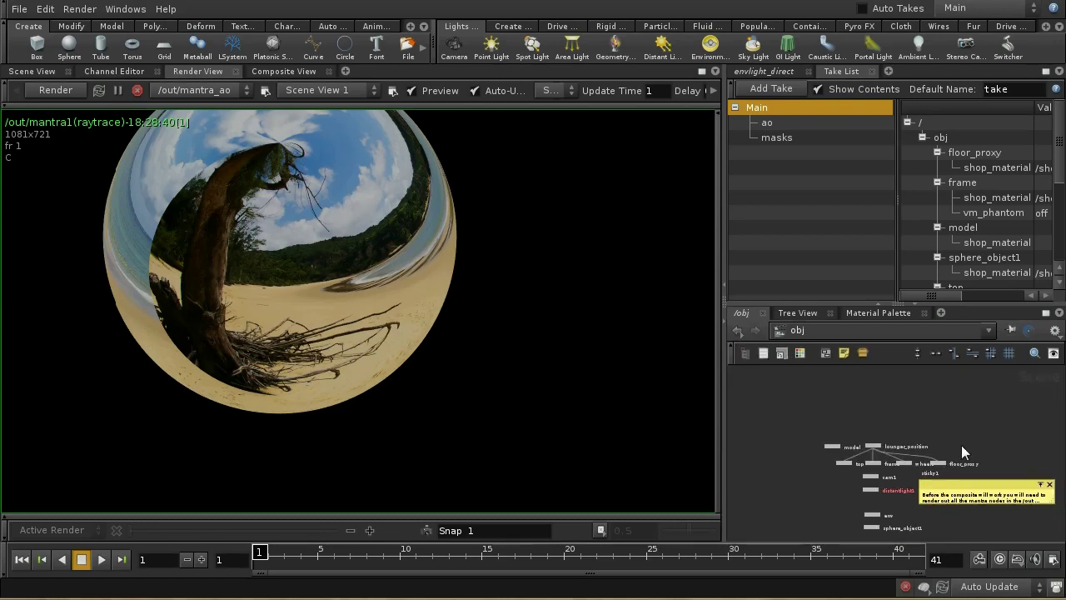
Step: Open the frame object's material parameters and make masks the current take
{"action": "scroll", "coordinate": [969, 389], "scroll_direction": "up", "scroll_amount": 5}
{"action": "scroll", "coordinate": [952, 451], "scroll_direction": "up", "scroll_amount": 5}
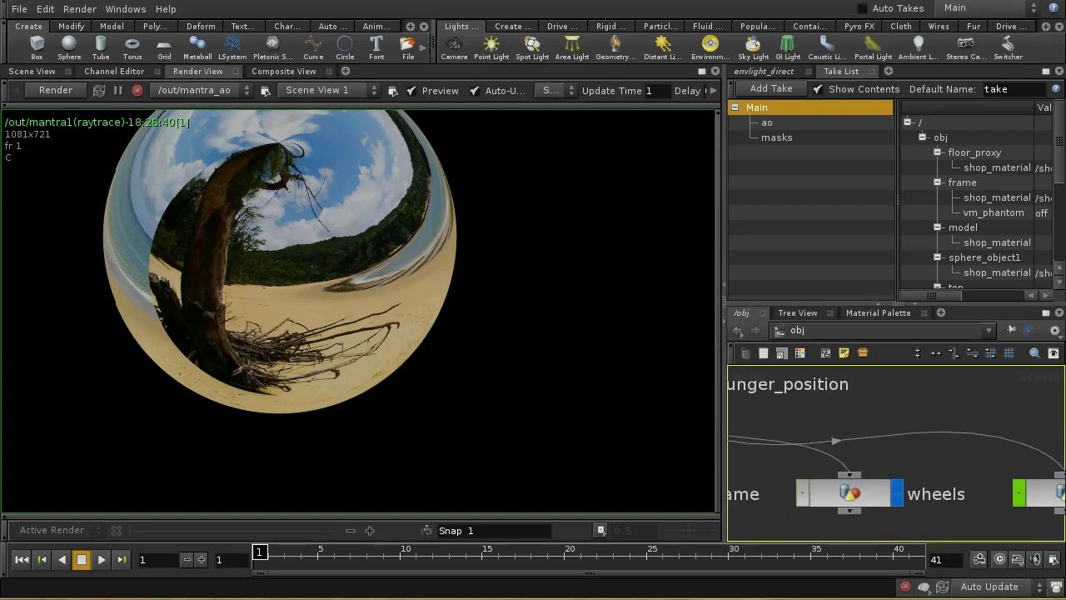
{"action": "scroll", "coordinate": [1017, 398], "scroll_direction": "down", "scroll_amount": 5}
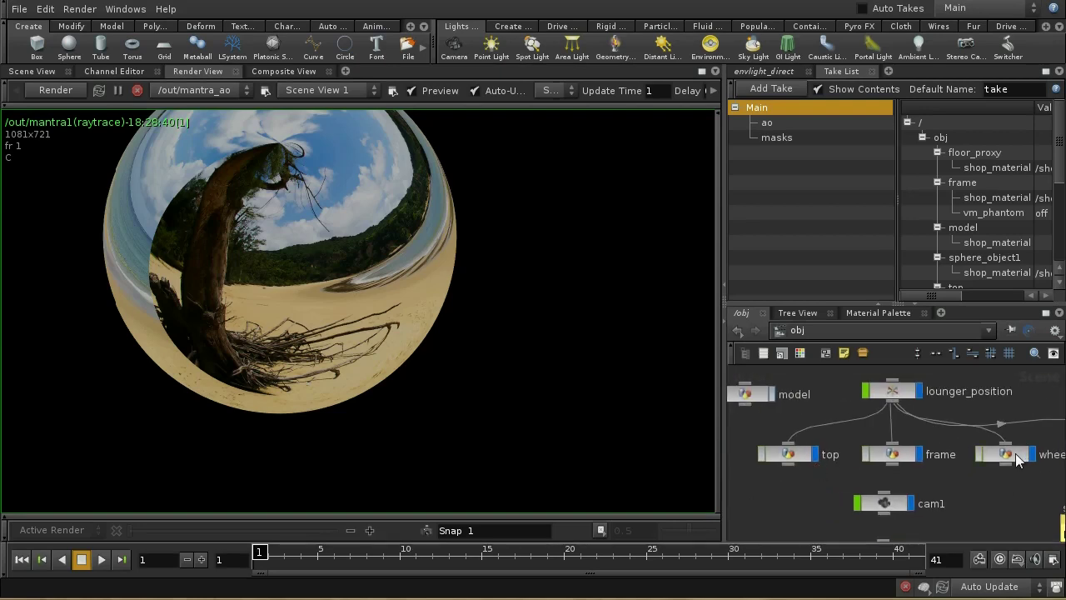
{"action": "left_click", "coordinate": [898, 456]}
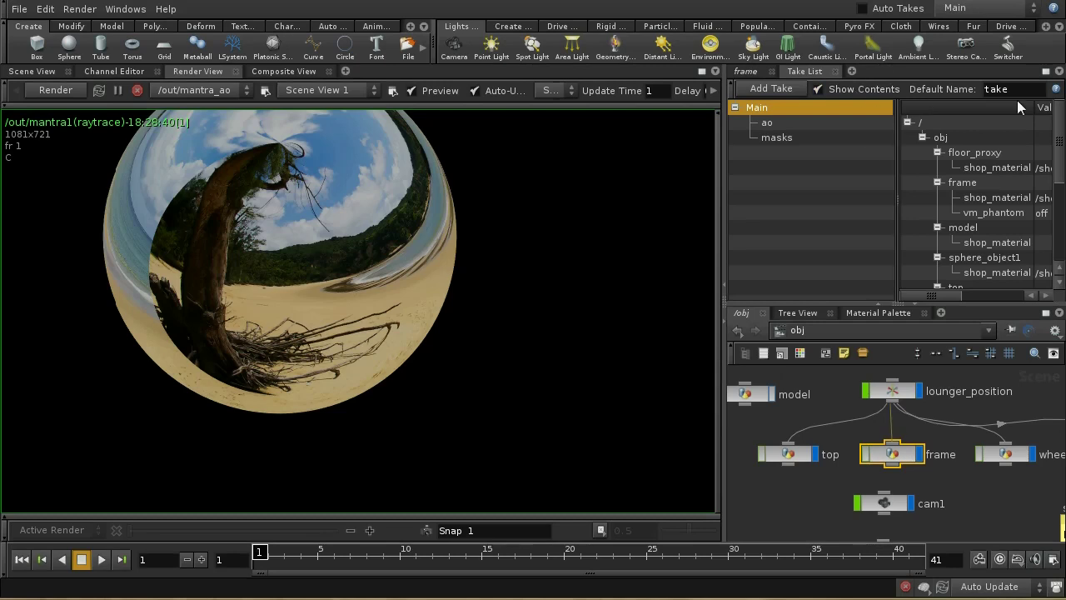
{"action": "left_click", "coordinate": [748, 71]}
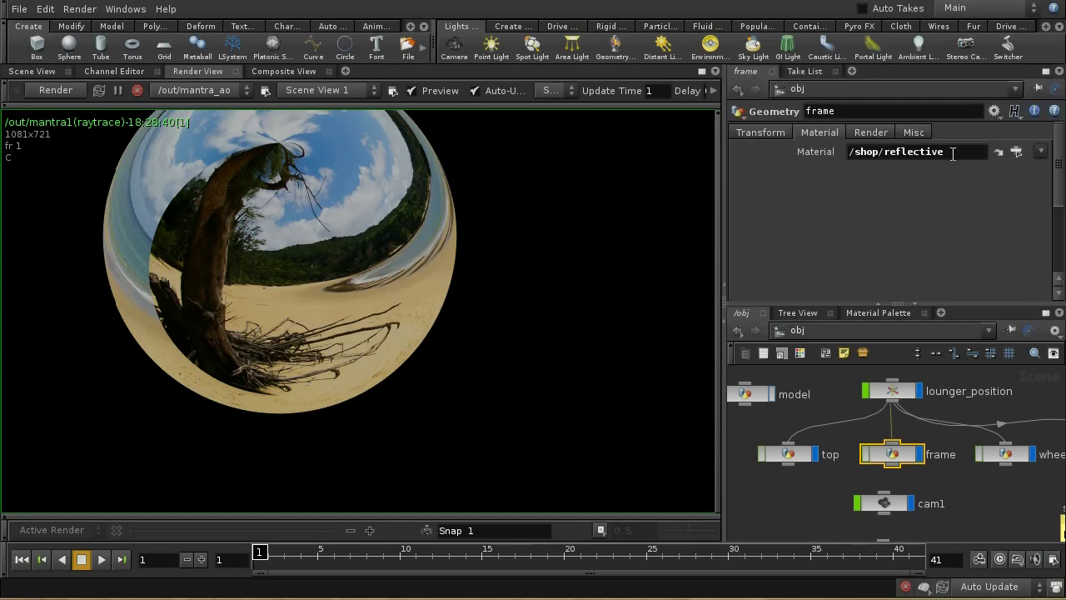
{"action": "left_click", "coordinate": [995, 10]}
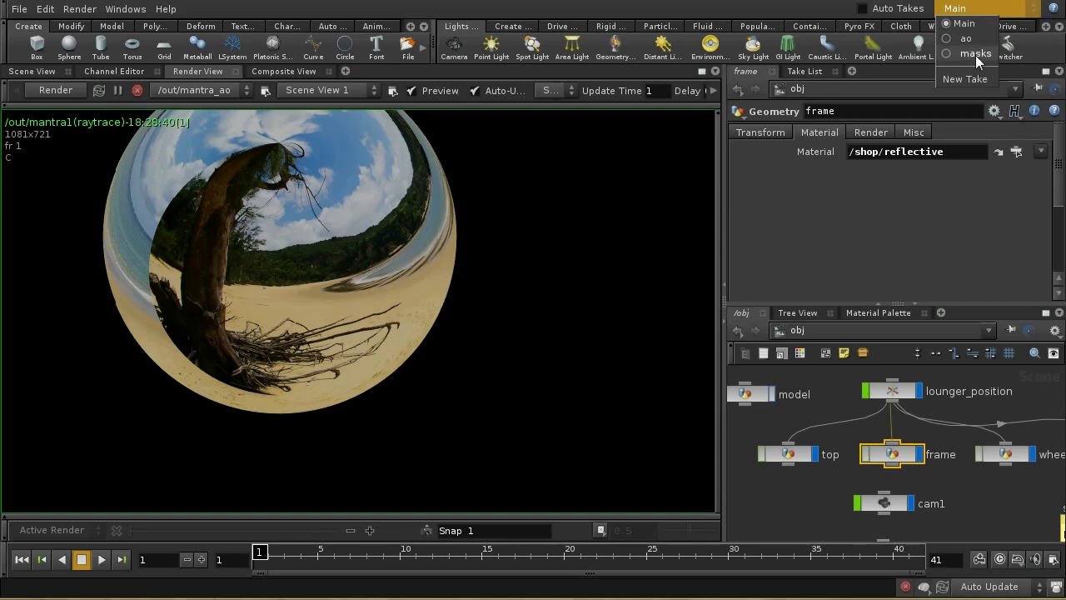
{"action": "left_click", "coordinate": [975, 54]}
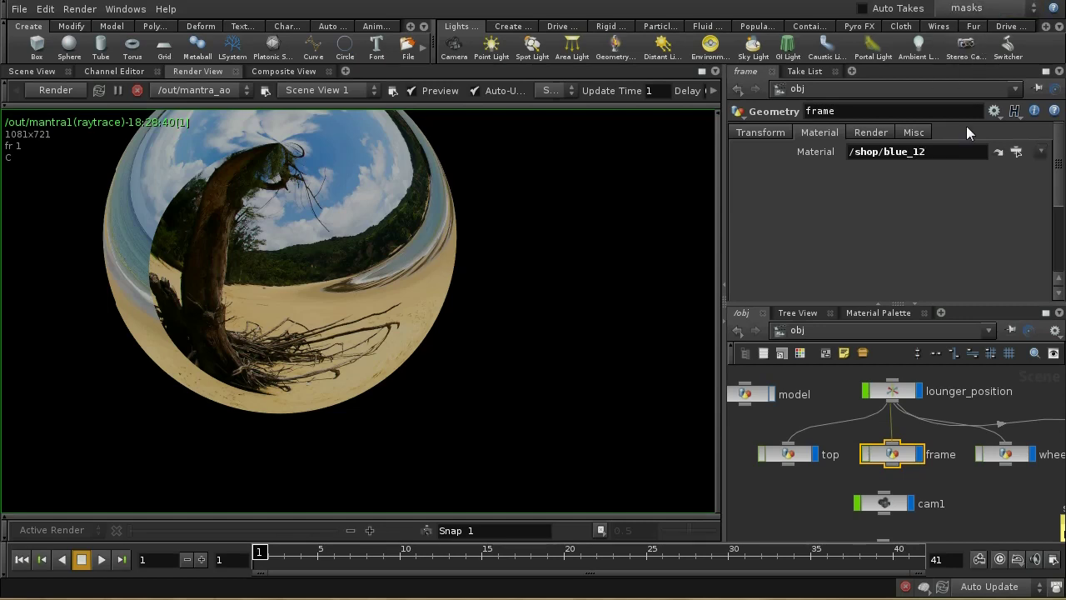
Step: Try to assign the blue shop material to the frame object and the red one to the top object
{"action": "left_click", "coordinate": [1015, 154]}
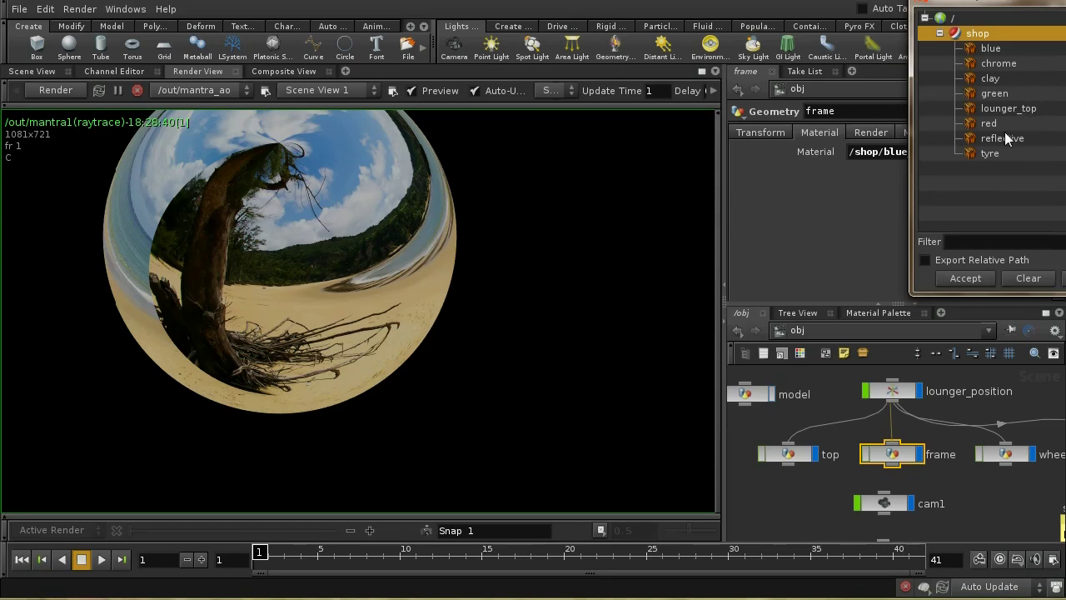
{"action": "left_click", "coordinate": [1009, 48]}
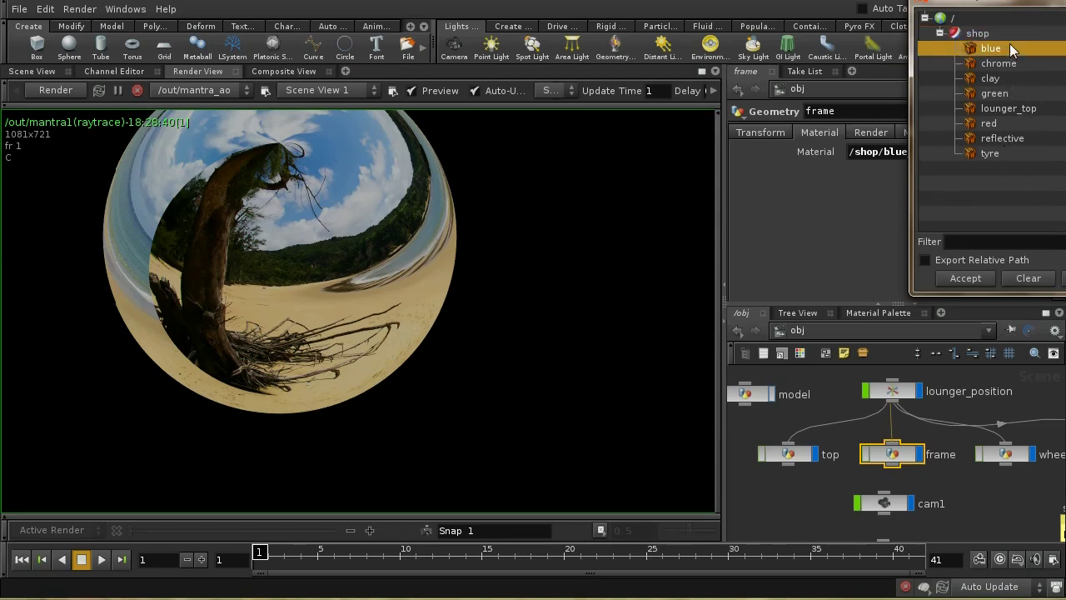
{"action": "left_click", "coordinate": [801, 460]}
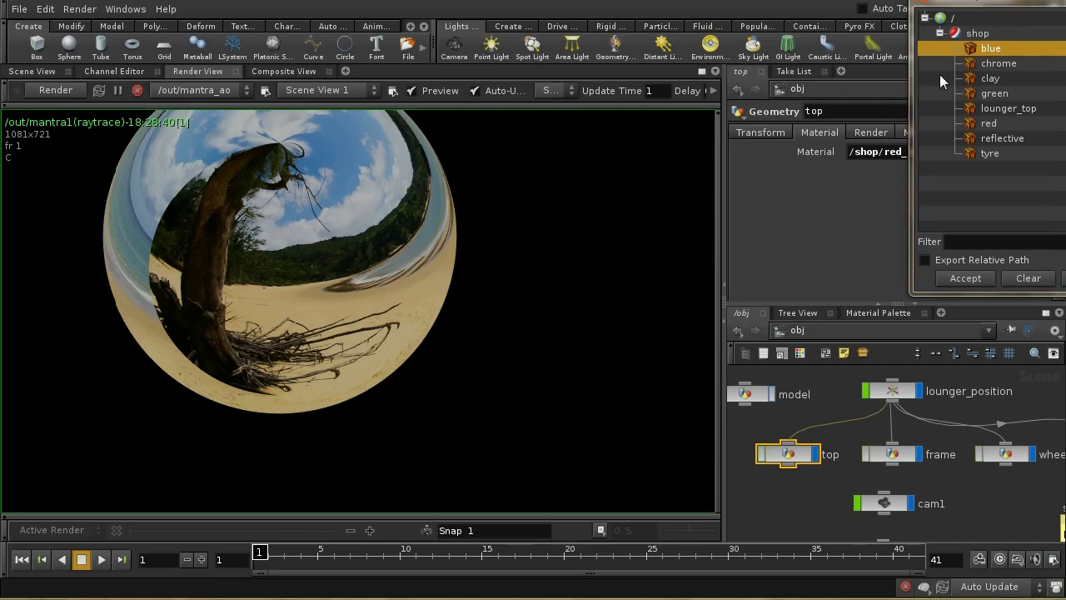
{"action": "left_click", "coordinate": [1003, 124]}
Step: Assign /shop/green as the wheels object's material in the masks take and return to the Main take
{"action": "left_click", "coordinate": [1015, 457]}
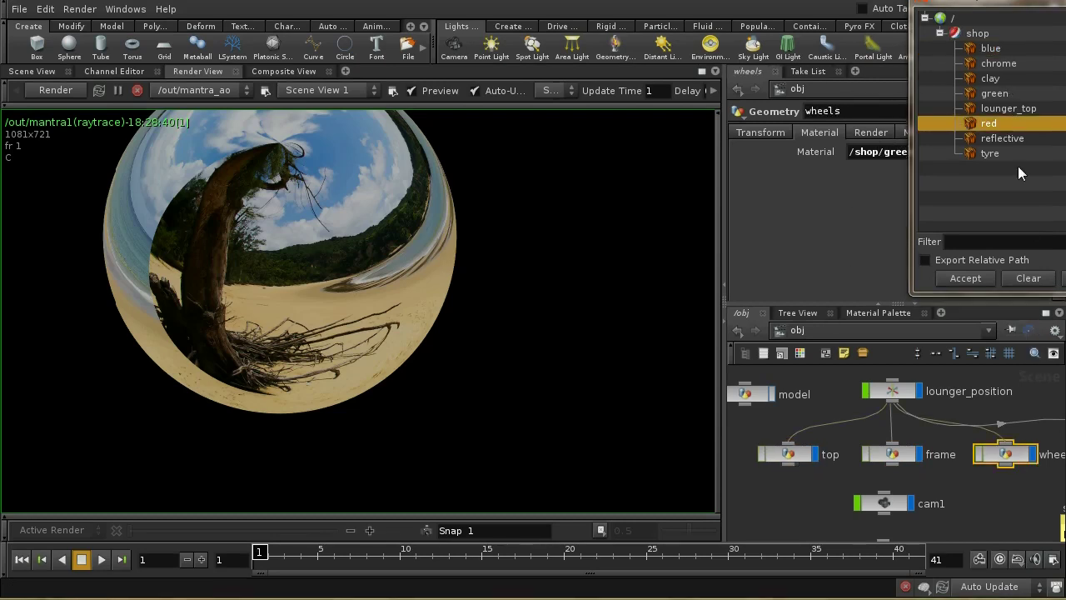
{"action": "left_click", "coordinate": [1004, 96]}
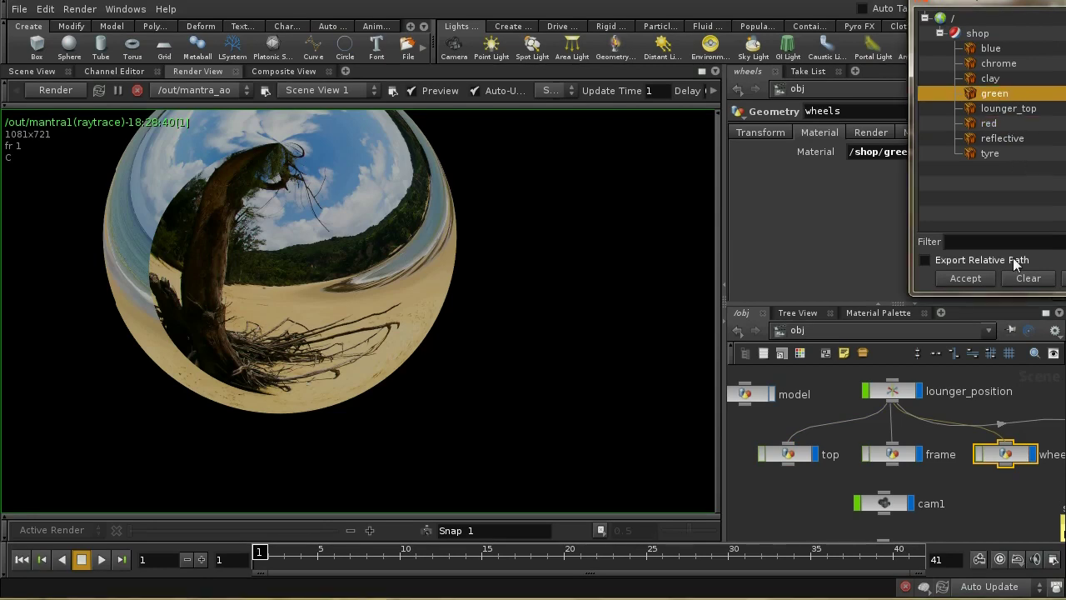
{"action": "left_click", "coordinate": [959, 279]}
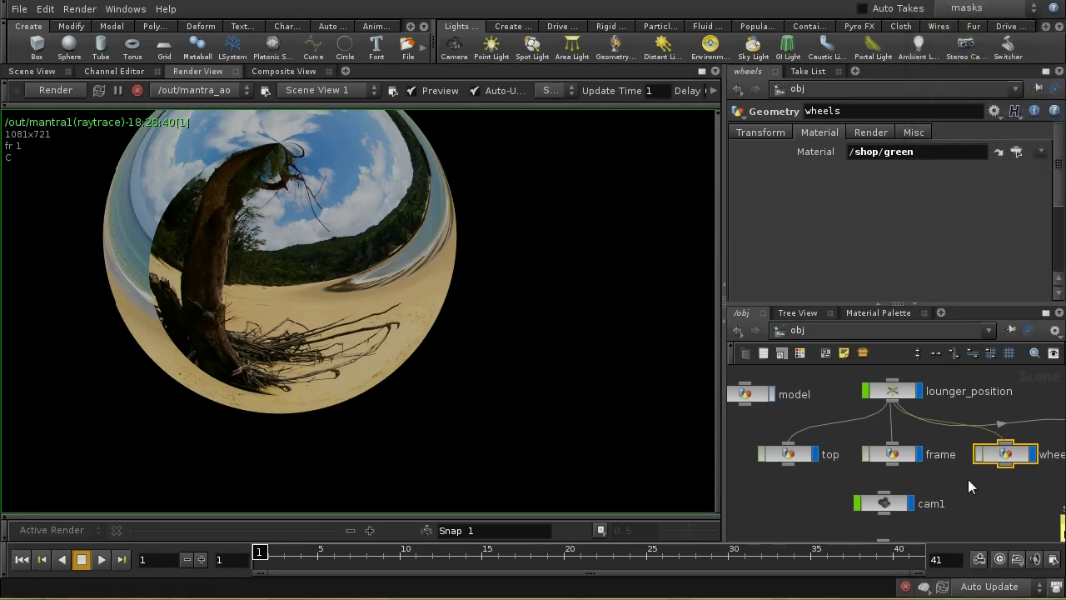
{"action": "left_click", "coordinate": [1004, 8]}
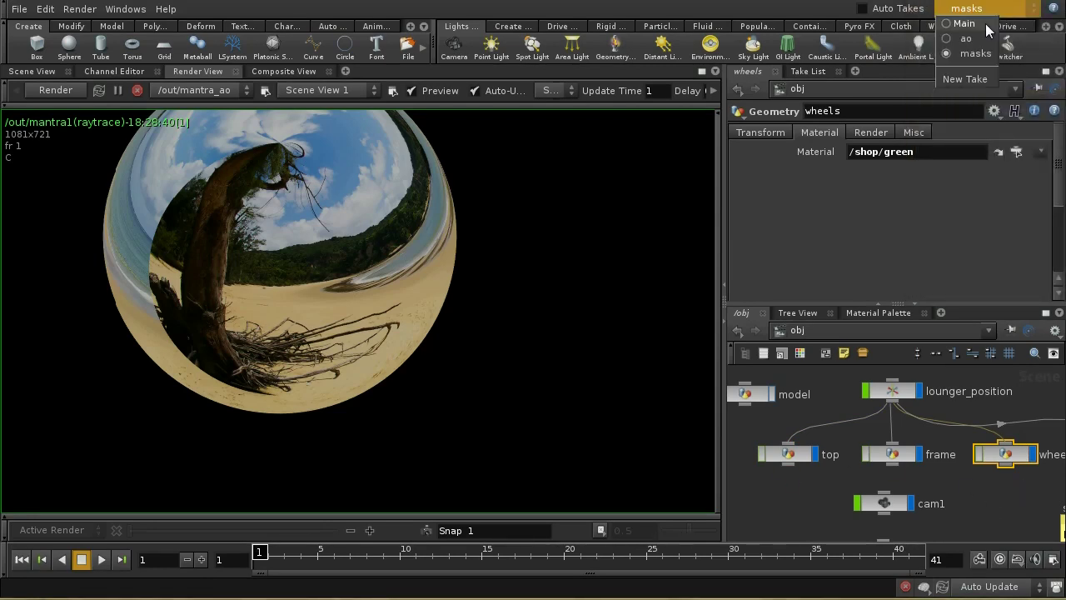
{"action": "left_click", "coordinate": [987, 11]}
Step: Add a Mantra node below mantra_shadow_floor in the out network and name it mantra_masks
{"action": "middle_click_drag", "start_coordinate": [965, 508], "coordinate": [961, 468]}
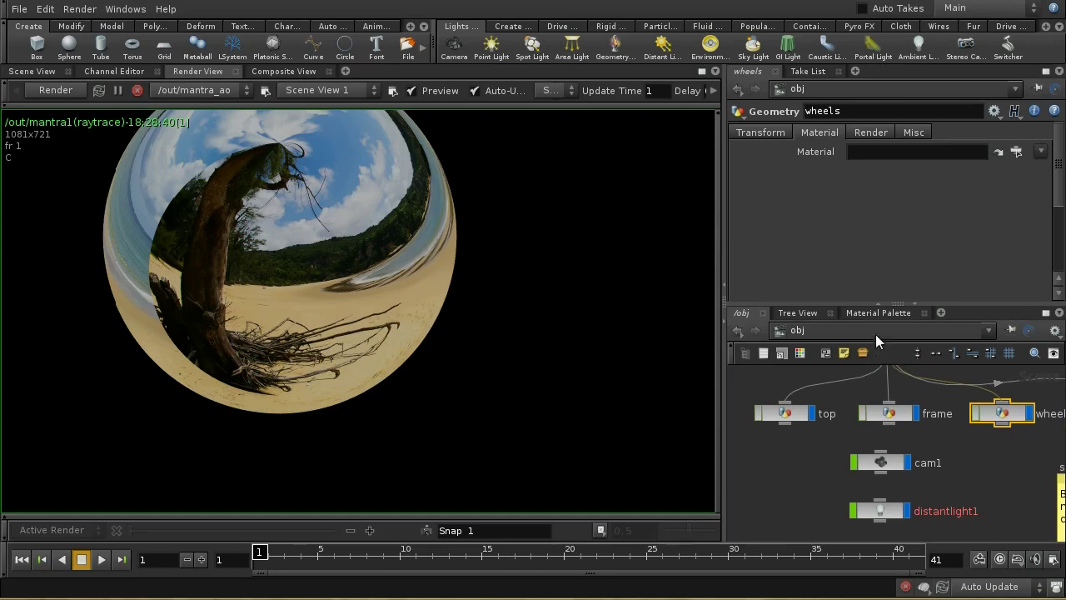
{"action": "left_click", "coordinate": [875, 332]}
{"action": "left_click", "coordinate": [901, 403]}
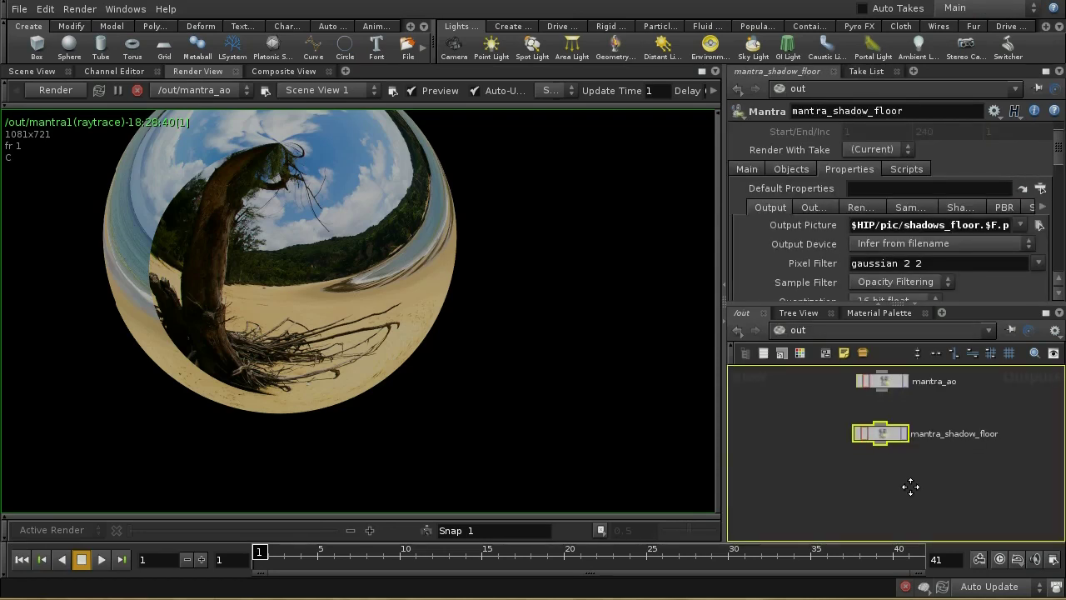
{"action": "key", "text": "Tab"}
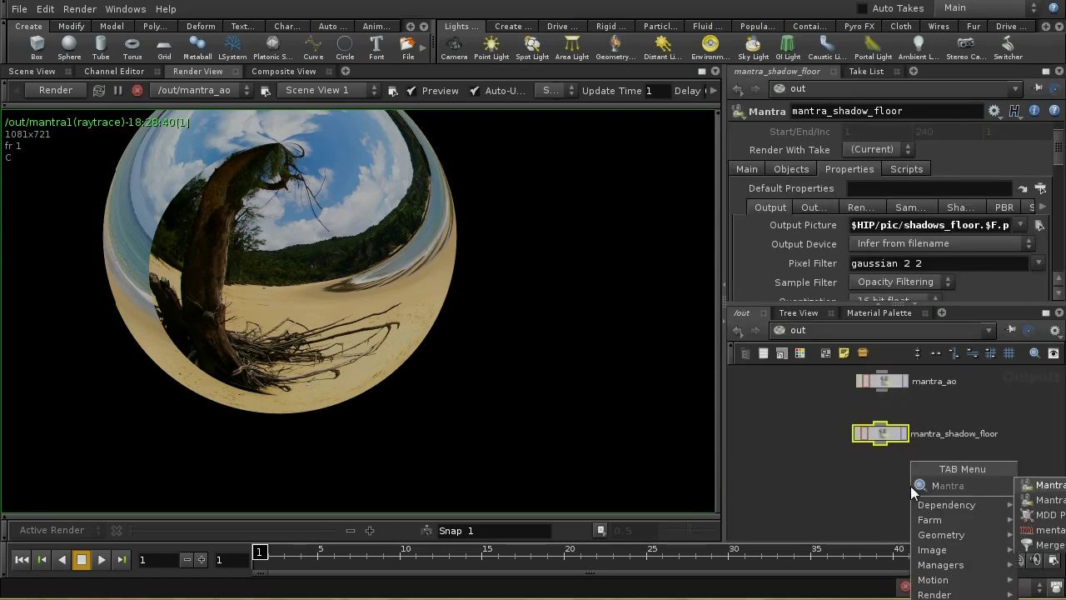
{"action": "left_click", "coordinate": [1046, 484]}
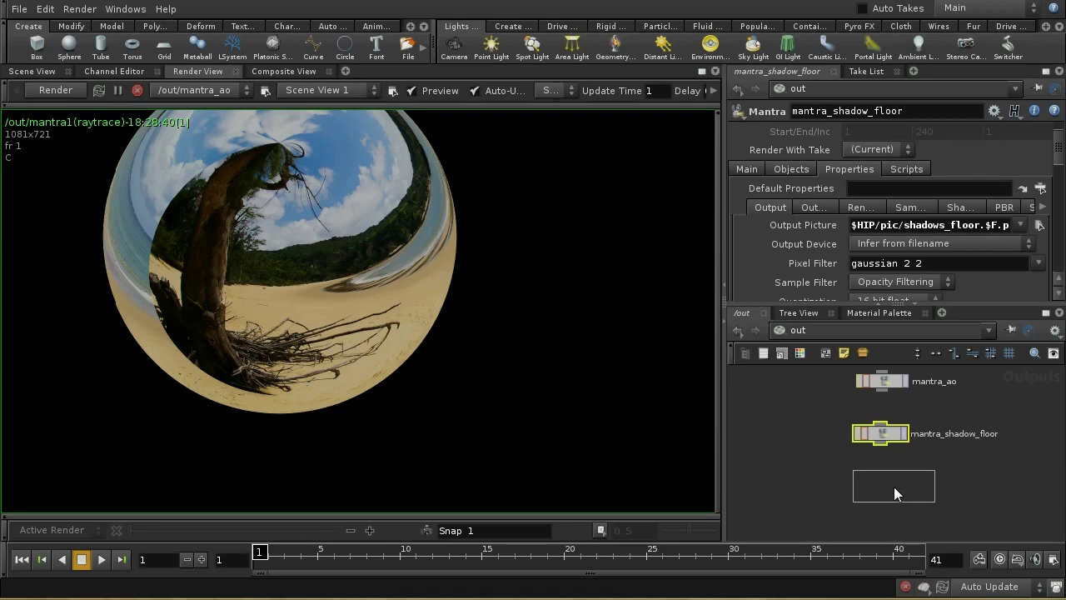
{"action": "left_click", "coordinate": [885, 489]}
{"action": "left_click", "coordinate": [856, 112]}
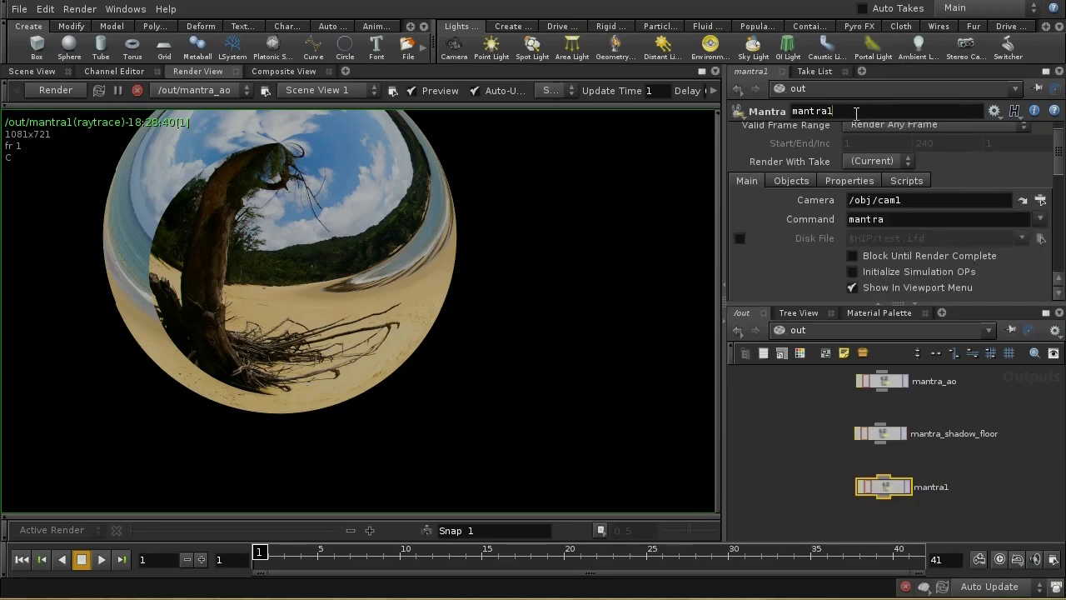
{"action": "key", "text": "BackSpace"}
{"action": "type", "text": "_masks"}
{"action": "key", "text": "Return"}
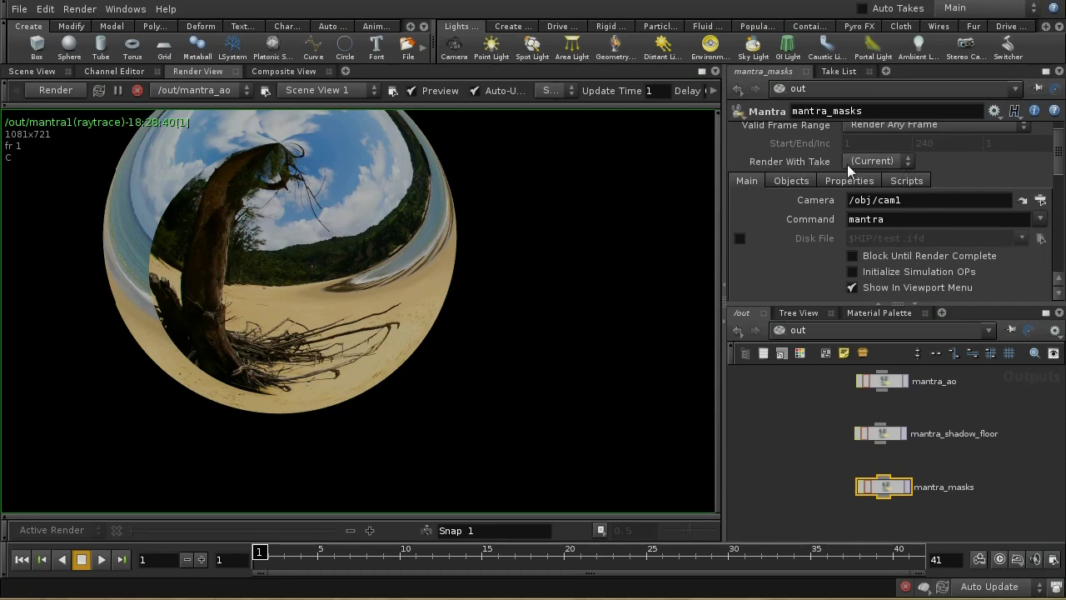
Step: Set mantra_masks to render with the masks take and render it to check the mask colours
{"action": "left_click", "coordinate": [871, 162]}
{"action": "left_click", "coordinate": [866, 220]}
{"action": "left_click", "coordinate": [907, 492]}
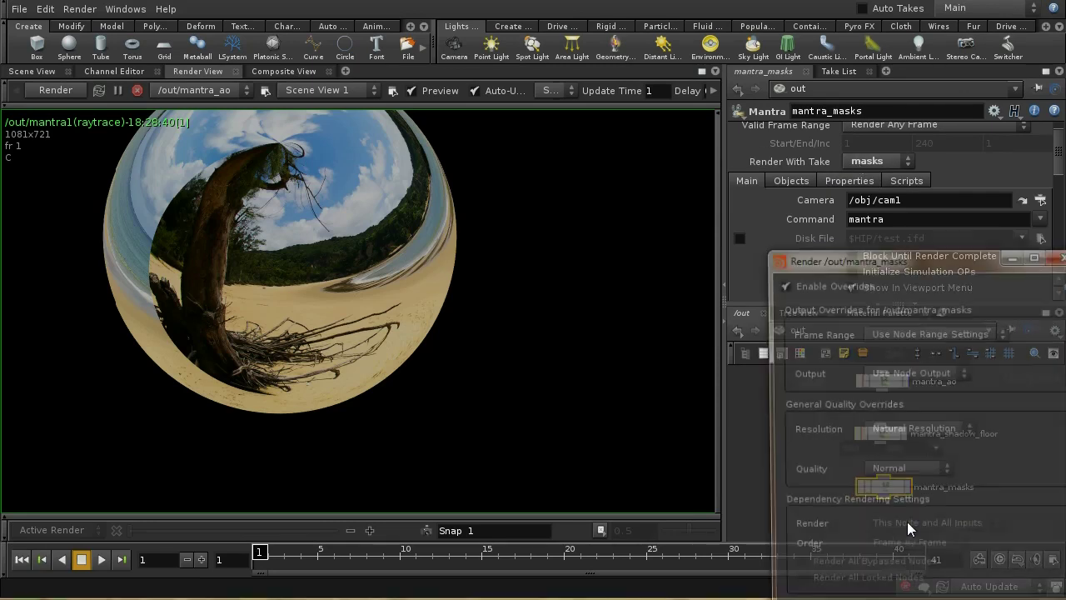
{"action": "key", "text": "Escape"}
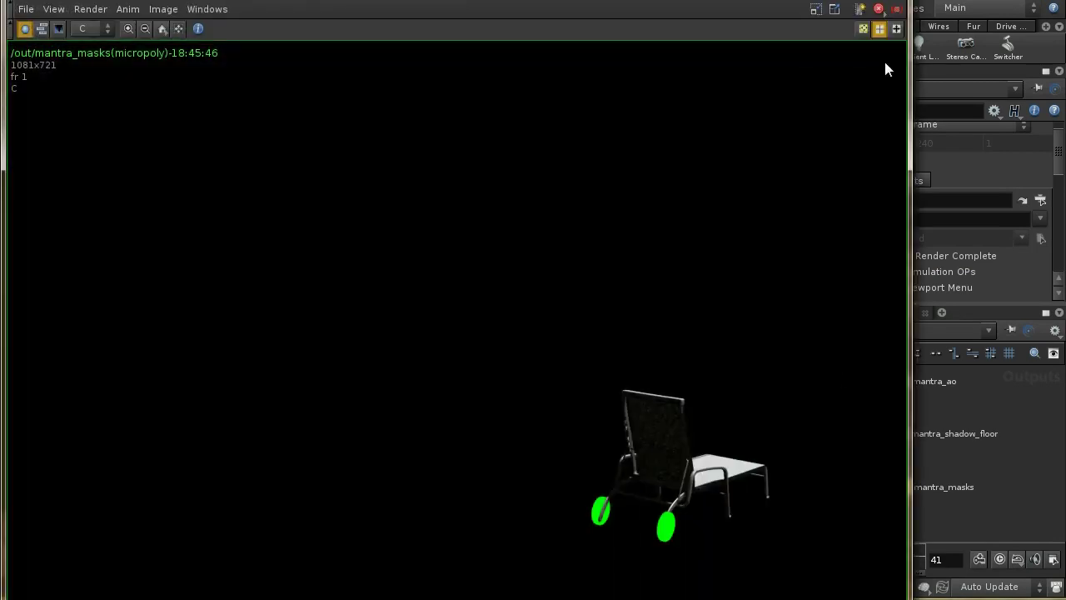
{"action": "left_click", "coordinate": [954, 338]}
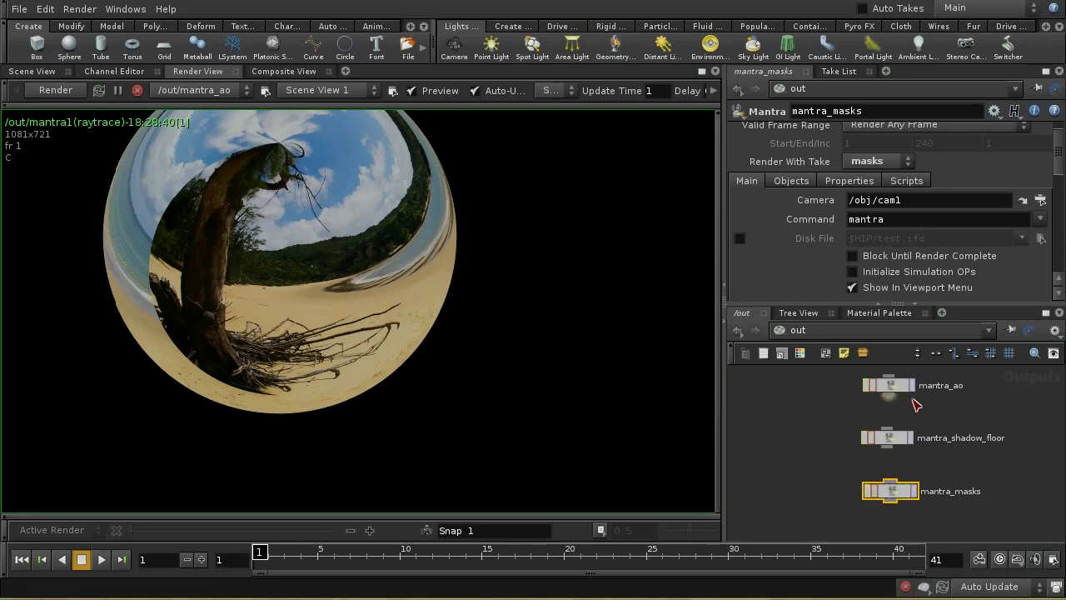
Step: Switch to the masks take and assign /shop/blue as the frame object's material
{"action": "mouse_move", "coordinate": [814, 418]}
{"action": "middle_mouse_down"}
{"action": "mouse_move", "coordinate": [816, 474]}
{"action": "mouse_move", "coordinate": [818, 401]}
{"action": "middle_mouse_up"}
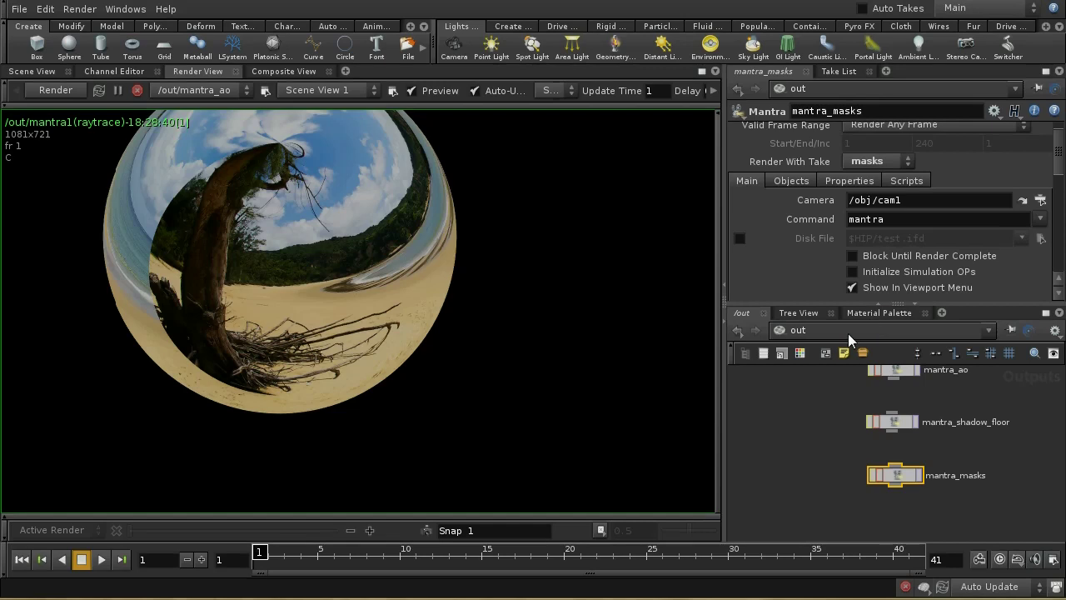
{"action": "left_click", "coordinate": [848, 333]}
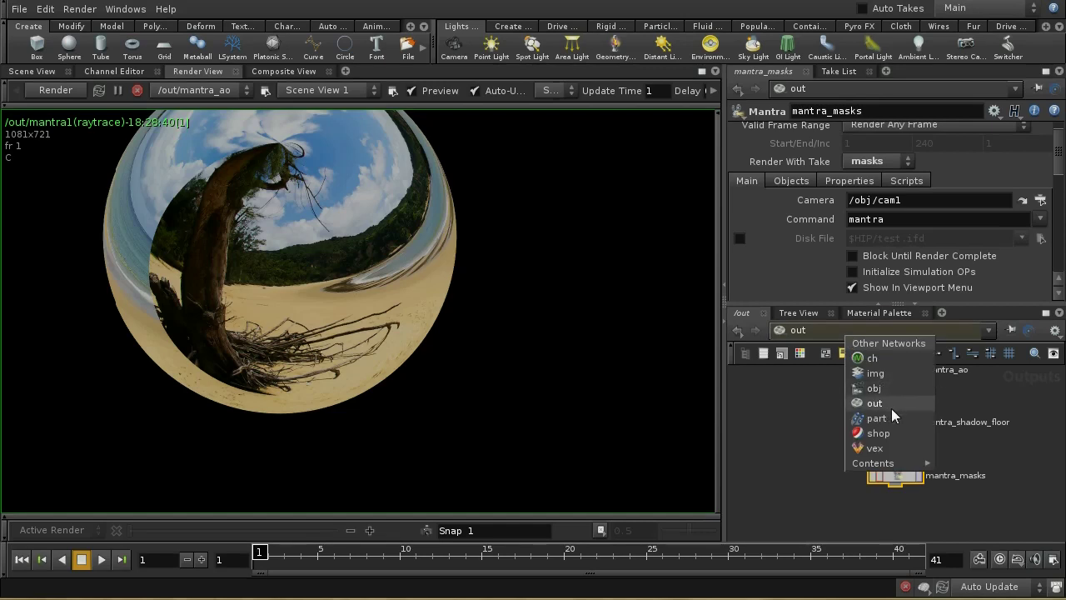
{"action": "left_click", "coordinate": [891, 391]}
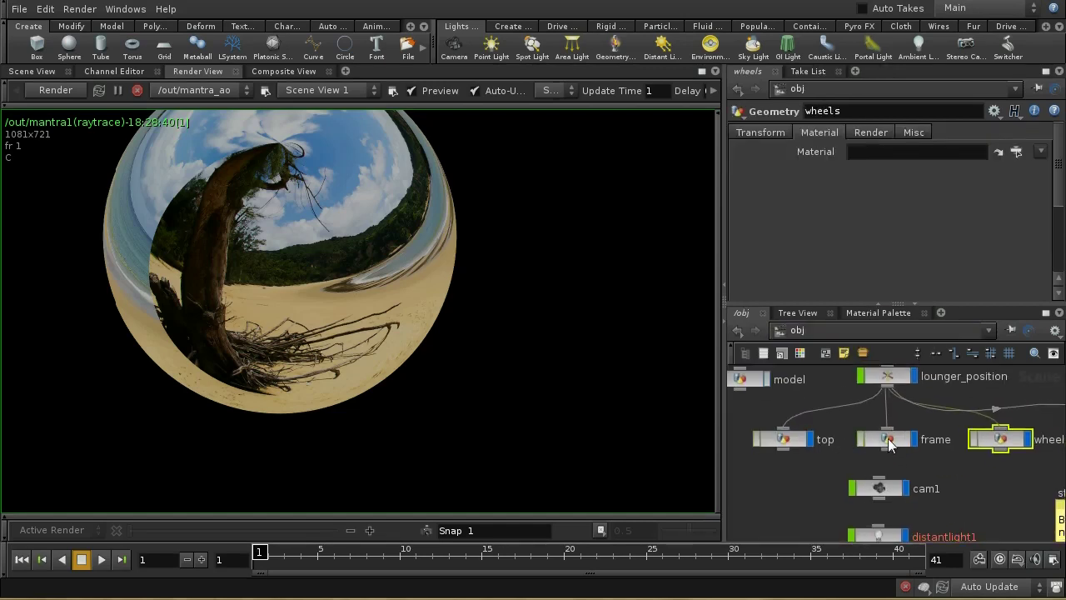
{"action": "left_click", "coordinate": [1020, 6]}
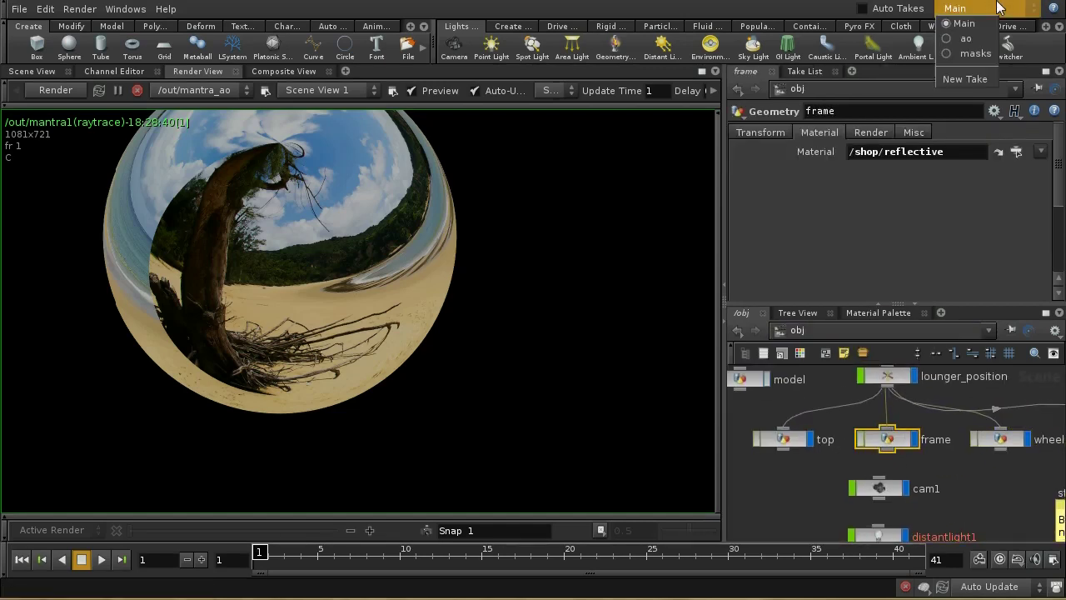
{"action": "left_click", "coordinate": [986, 51]}
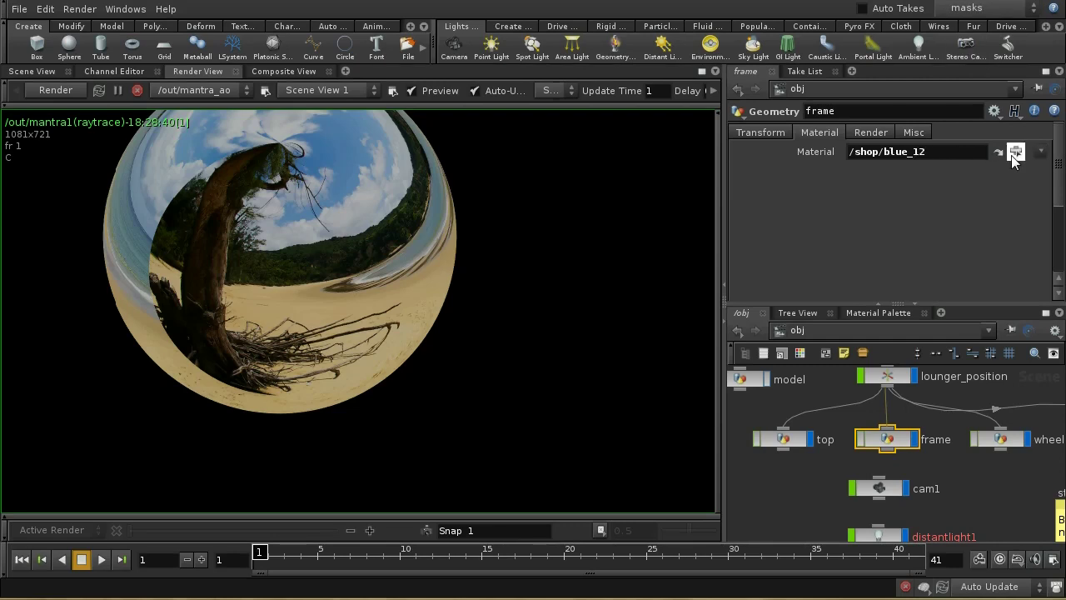
{"action": "left_click", "coordinate": [1015, 153]}
{"action": "left_click", "coordinate": [1003, 49]}
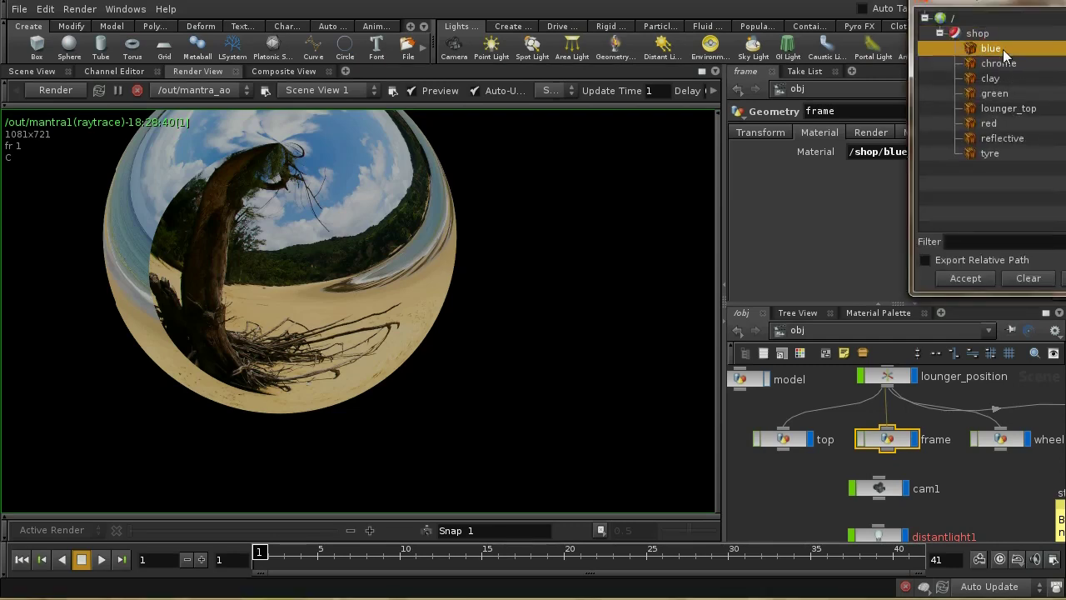
{"action": "left_click", "coordinate": [965, 278]}
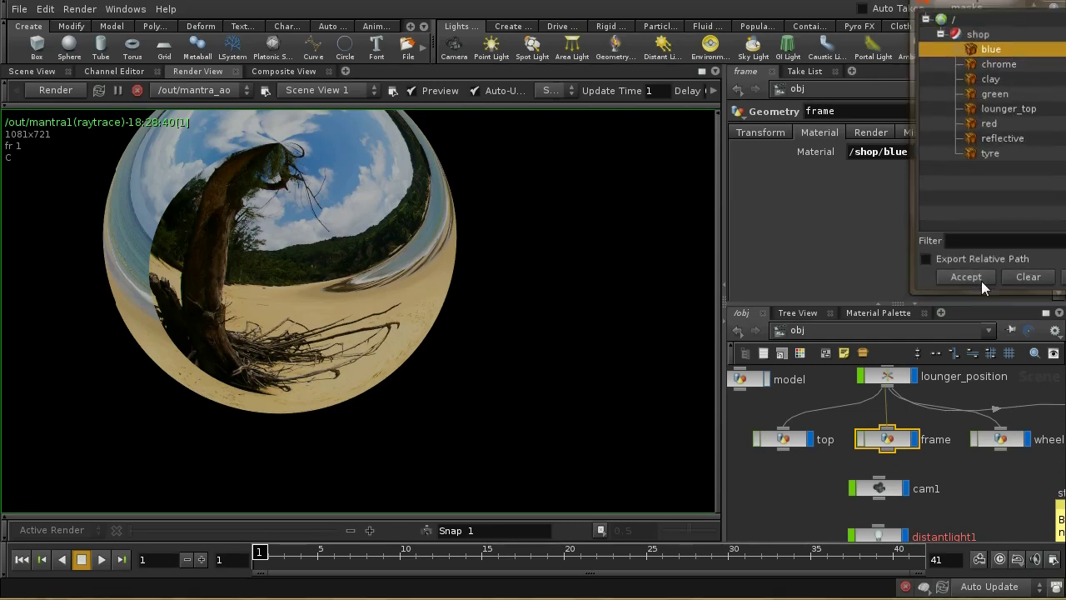
Step: Assign /shop/red as the top object's material in the masks take
{"action": "left_click", "coordinate": [795, 446]}
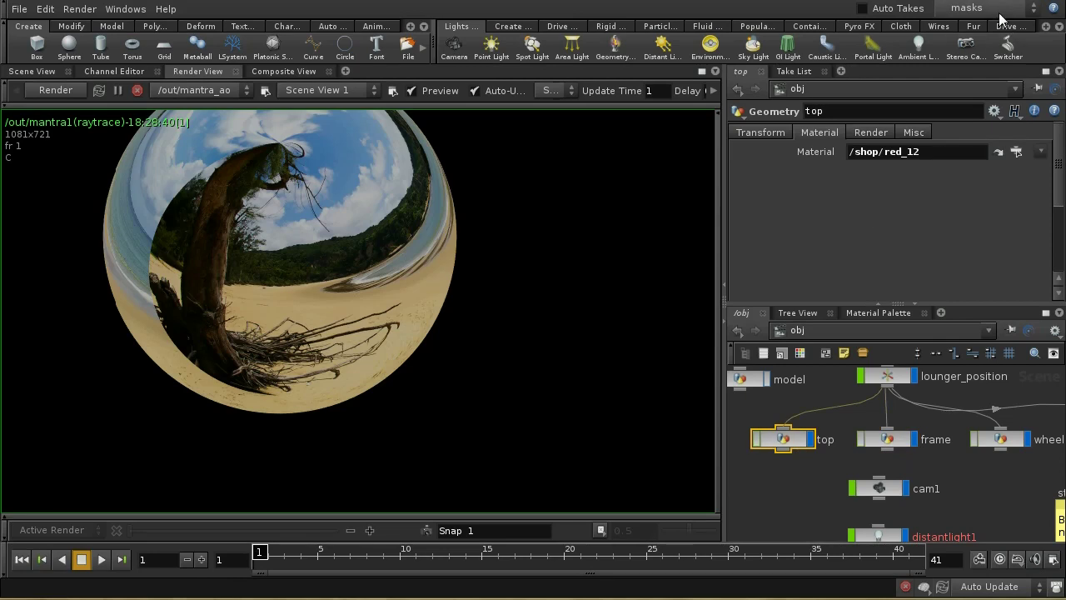
{"action": "left_click", "coordinate": [1016, 151]}
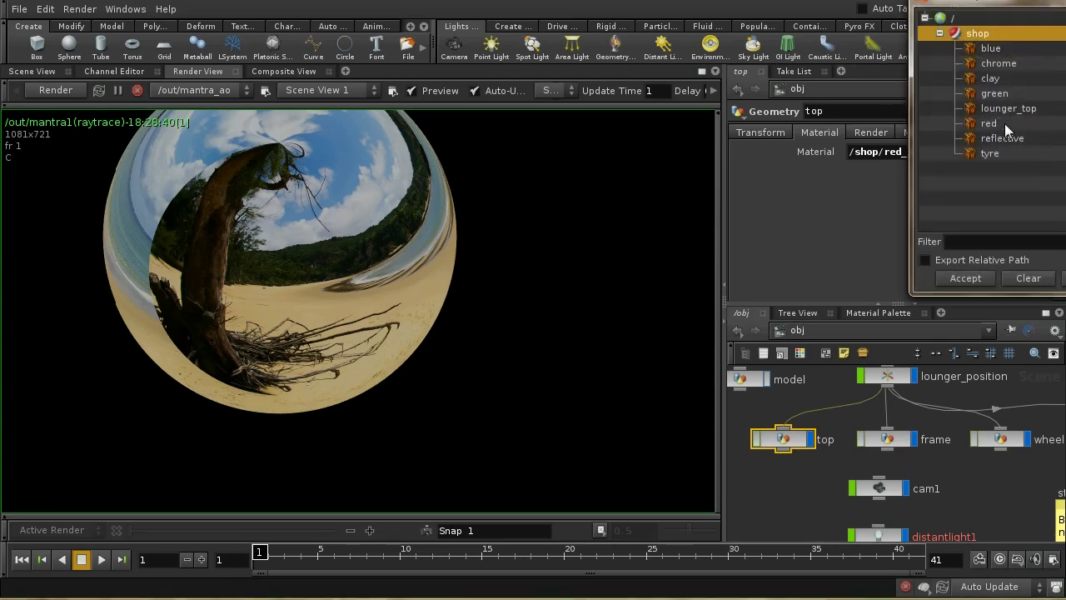
{"action": "left_click", "coordinate": [1003, 122]}
{"action": "left_click", "coordinate": [965, 278]}
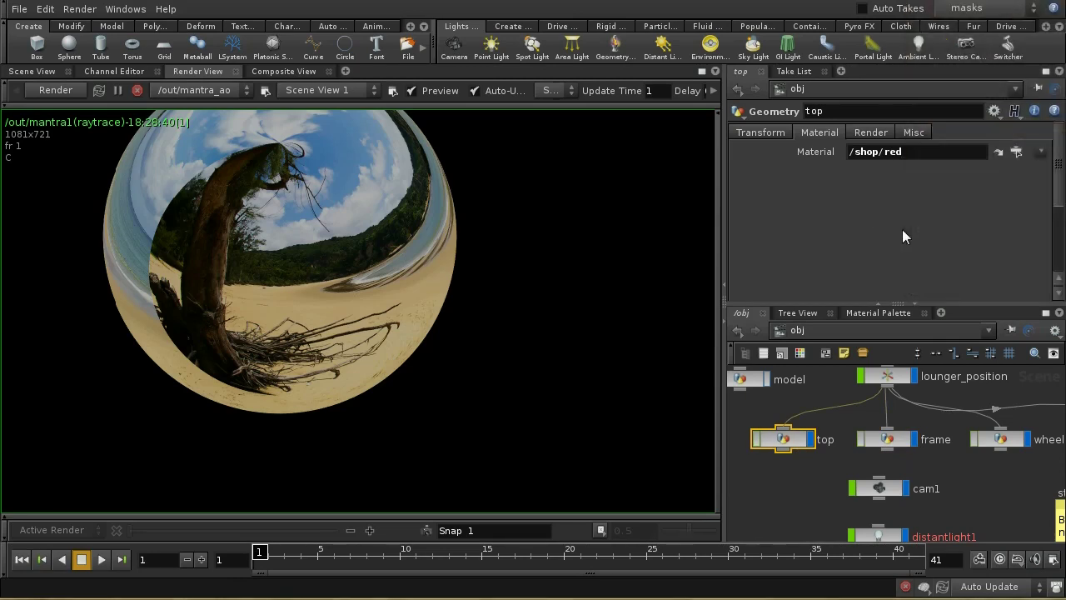
Step: Return to the out network and start a new render of mantra_masks
{"action": "middle_click_drag", "start_coordinate": [813, 483], "coordinate": [812, 456]}
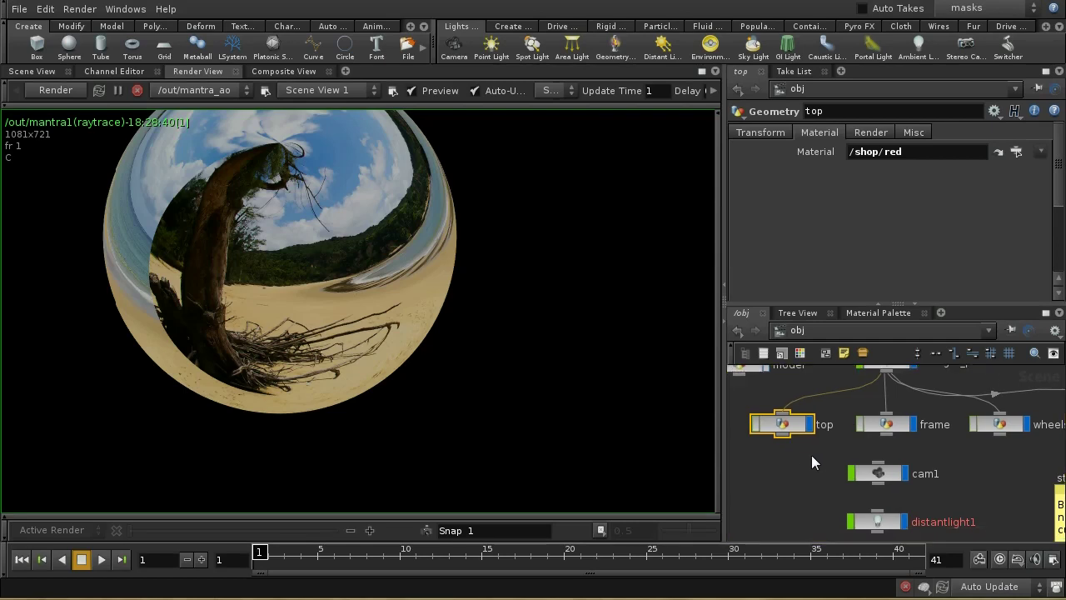
{"action": "left_click", "coordinate": [827, 333]}
{"action": "left_click", "coordinate": [865, 400]}
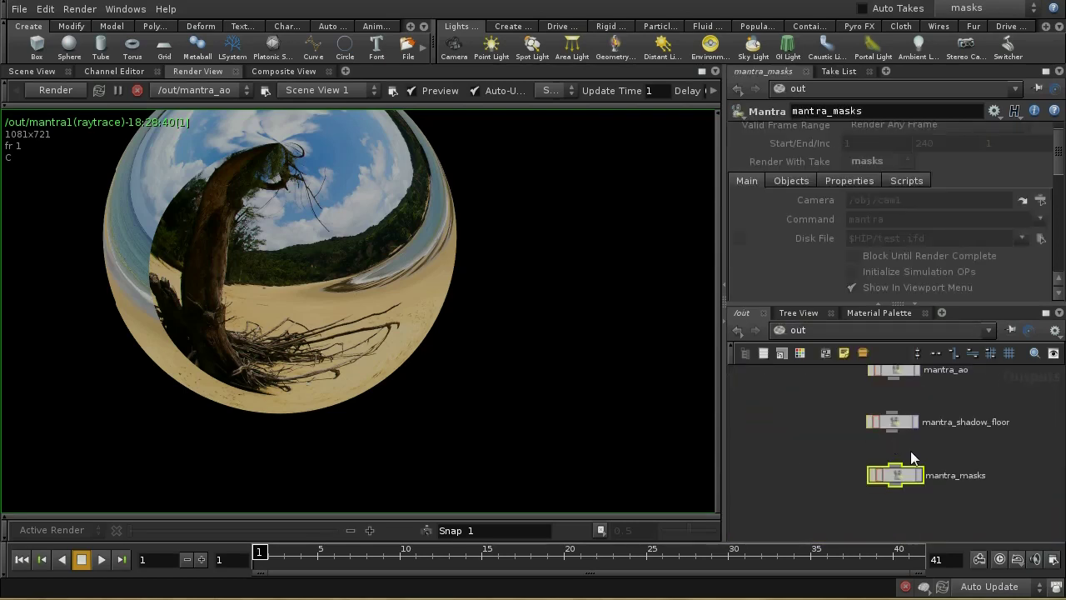
{"action": "left_click", "coordinate": [920, 476]}
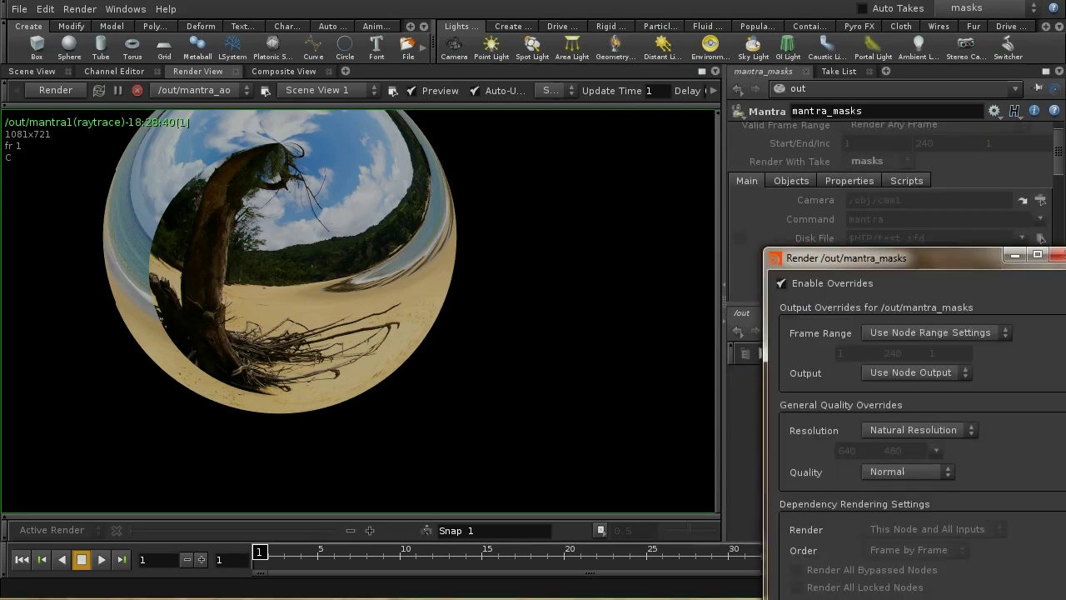
Step: Render the mantra_masks node for a preview and switch the current take back to Main
{"action": "key", "text": "Escape"}
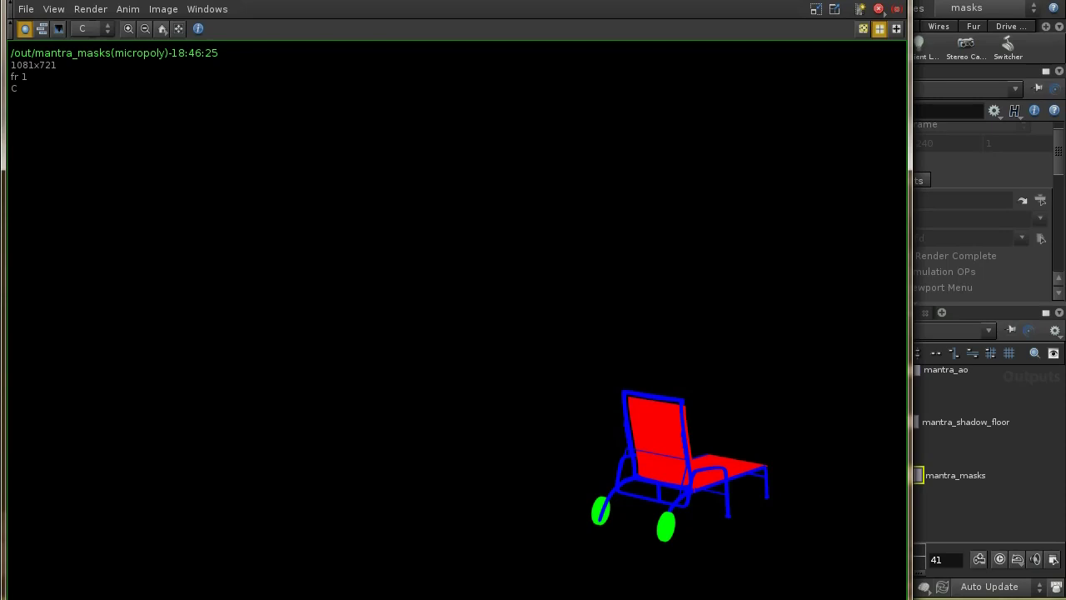
{"action": "left_click", "coordinate": [951, 482]}
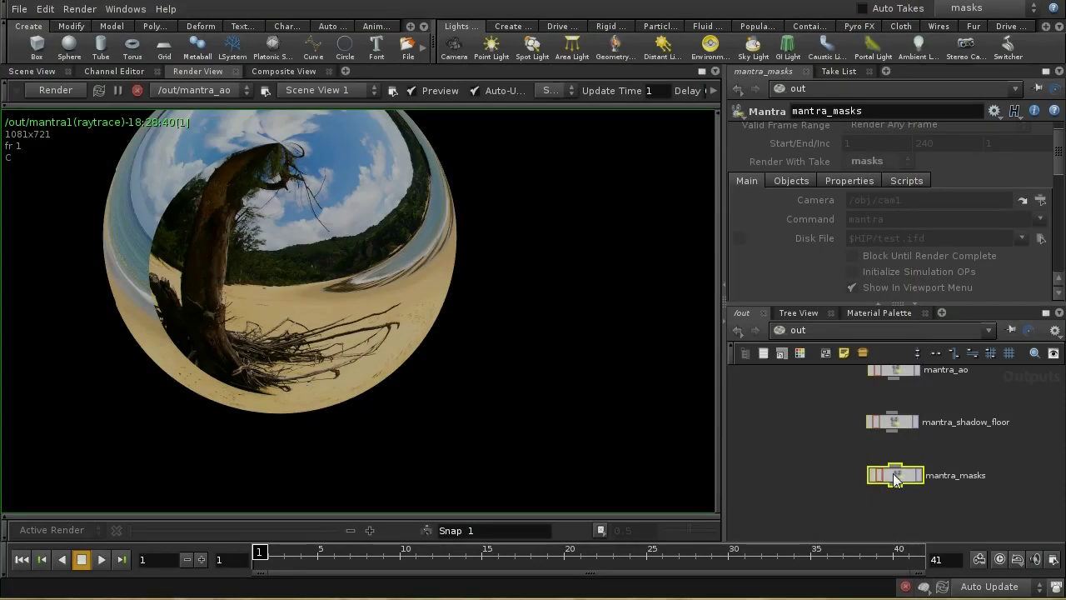
{"action": "left_click", "coordinate": [964, 8]}
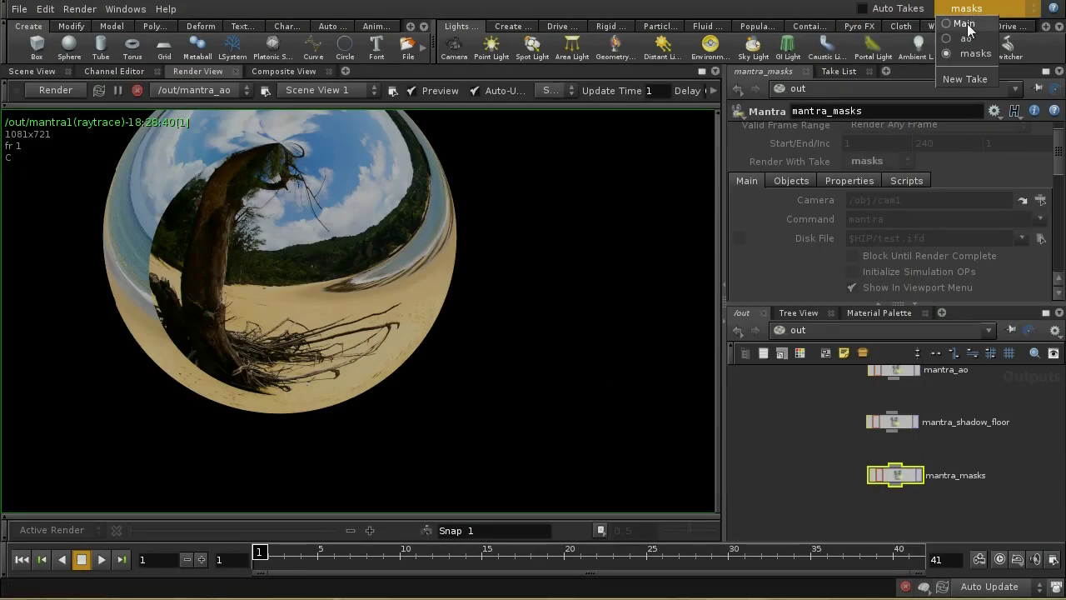
{"action": "left_click", "coordinate": [959, 24]}
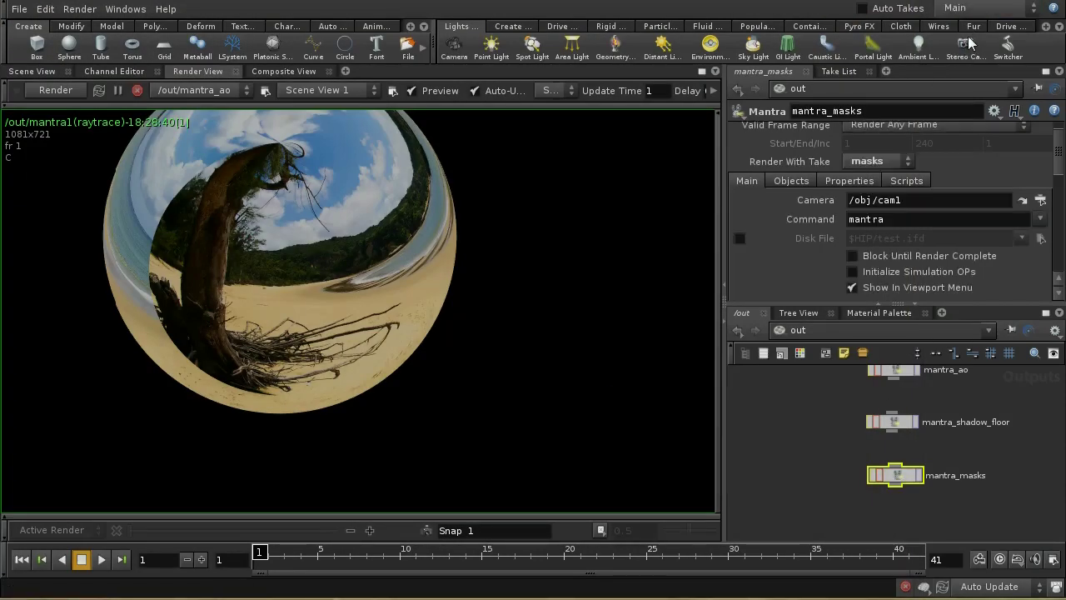
Step: Set the output picture of mantra_masks to $HIP/pic/masks.$F.pic
{"action": "left_click", "coordinate": [801, 180]}
{"action": "left_click", "coordinate": [846, 181]}
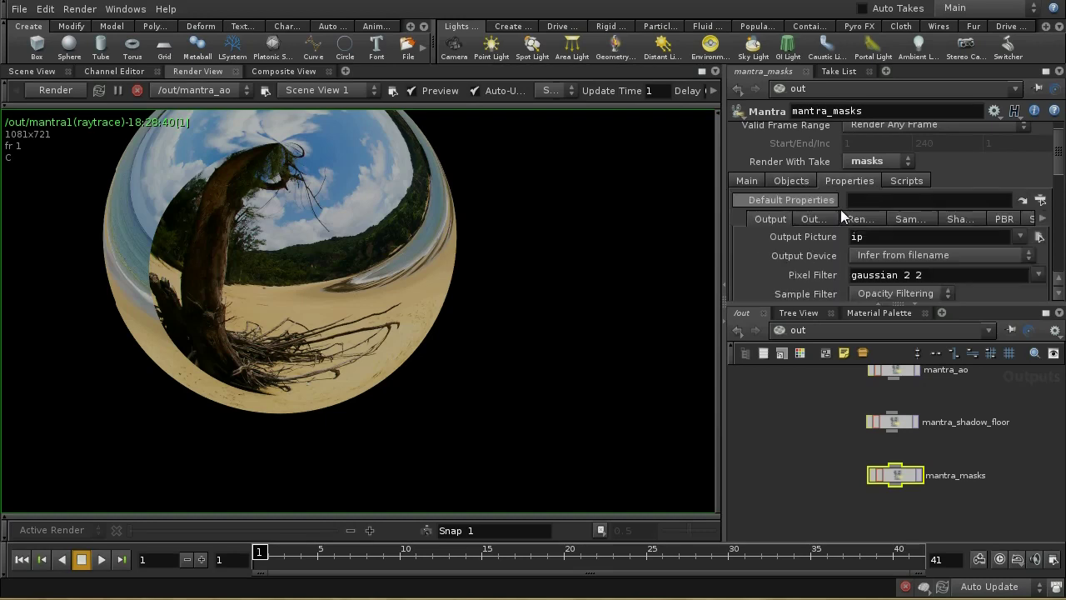
{"action": "left_click", "coordinate": [1038, 237]}
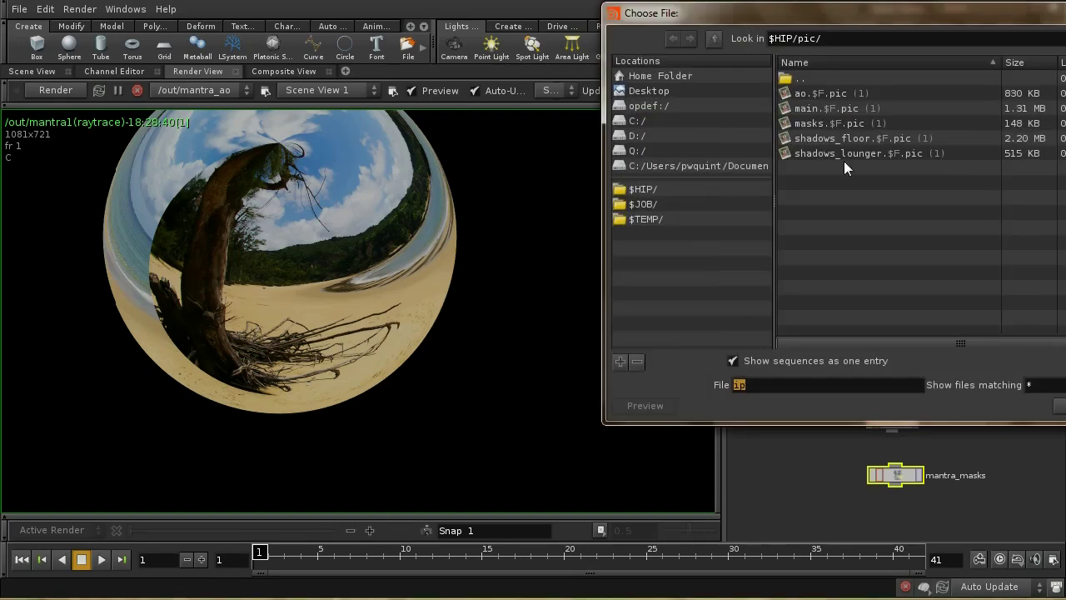
{"action": "left_click", "coordinate": [832, 124]}
{"action": "left_click", "coordinate": [1060, 406]}
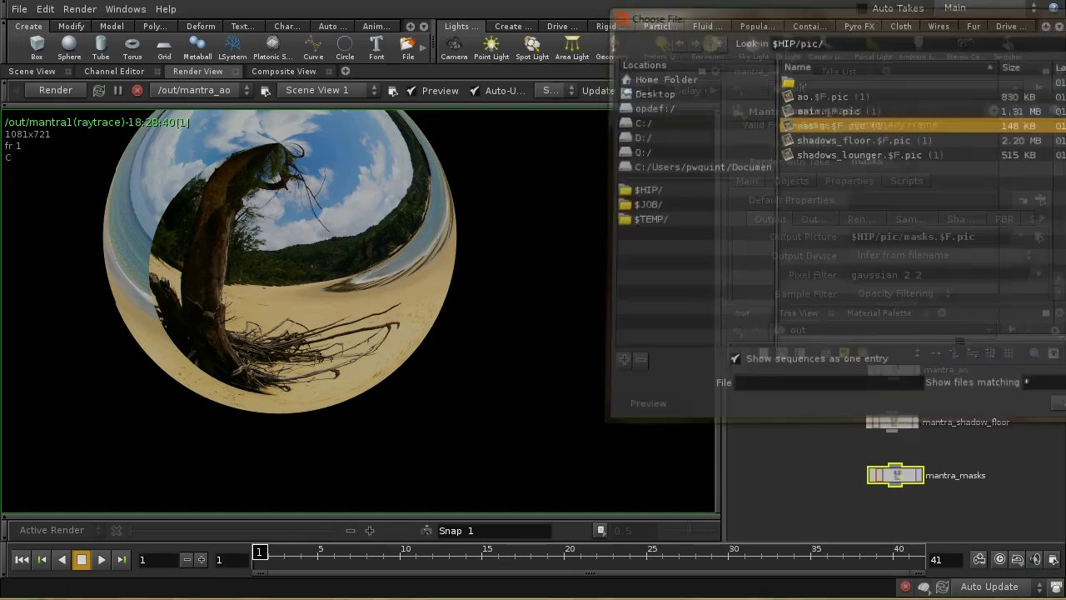
Step: Move mantra_main aside and place a Merge node below the Mantra render nodes
{"action": "scroll", "coordinate": [940, 485], "scroll_direction": "down", "scroll_amount": 3}
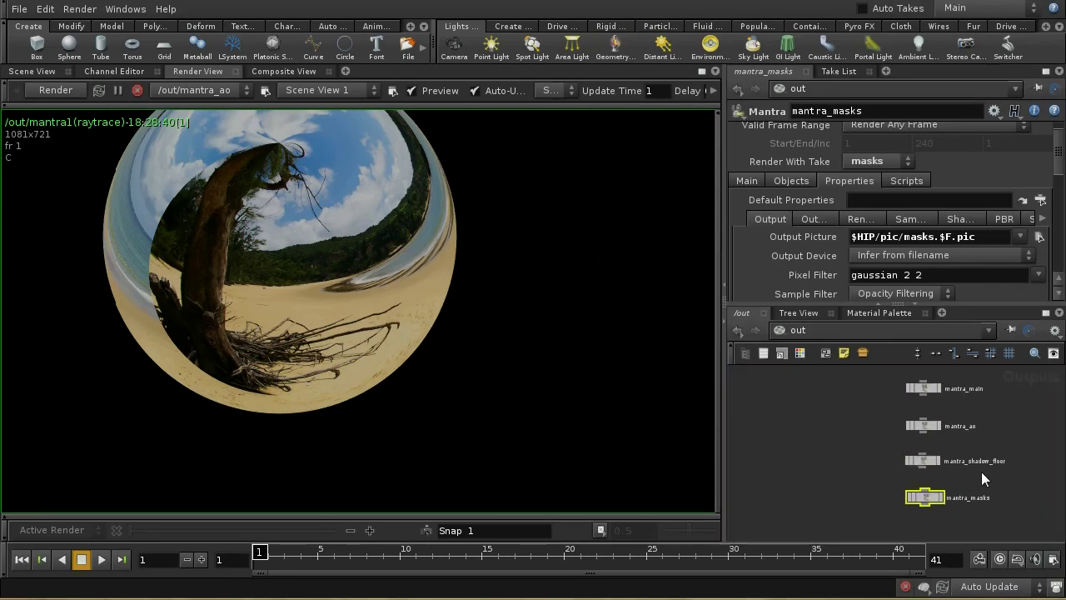
{"action": "scroll", "coordinate": [981, 456], "scroll_direction": "up", "scroll_amount": 2}
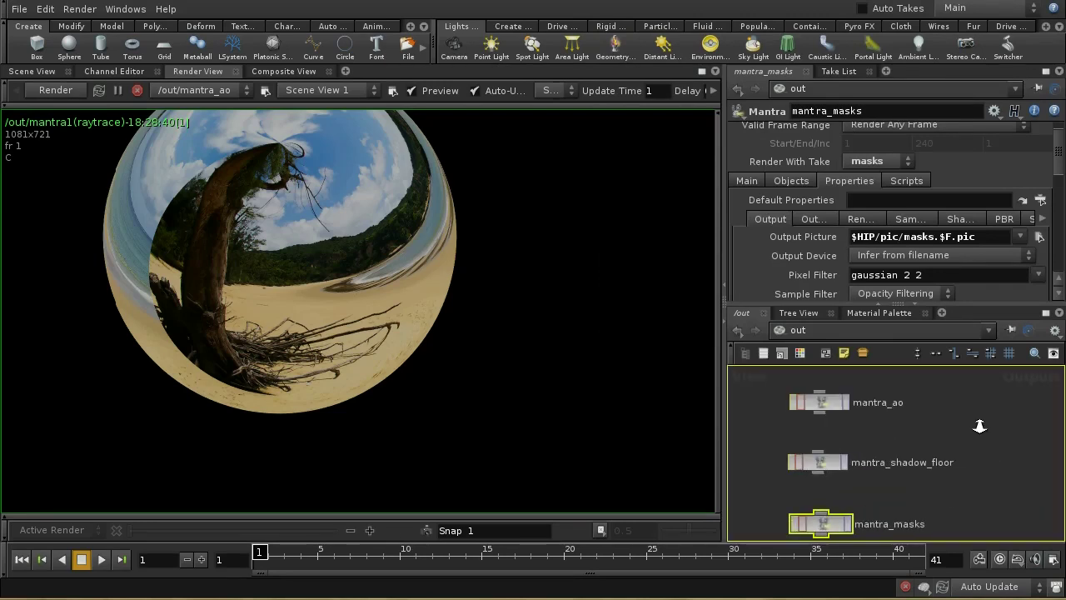
{"action": "scroll", "coordinate": [976, 452], "scroll_direction": "down", "scroll_amount": 1}
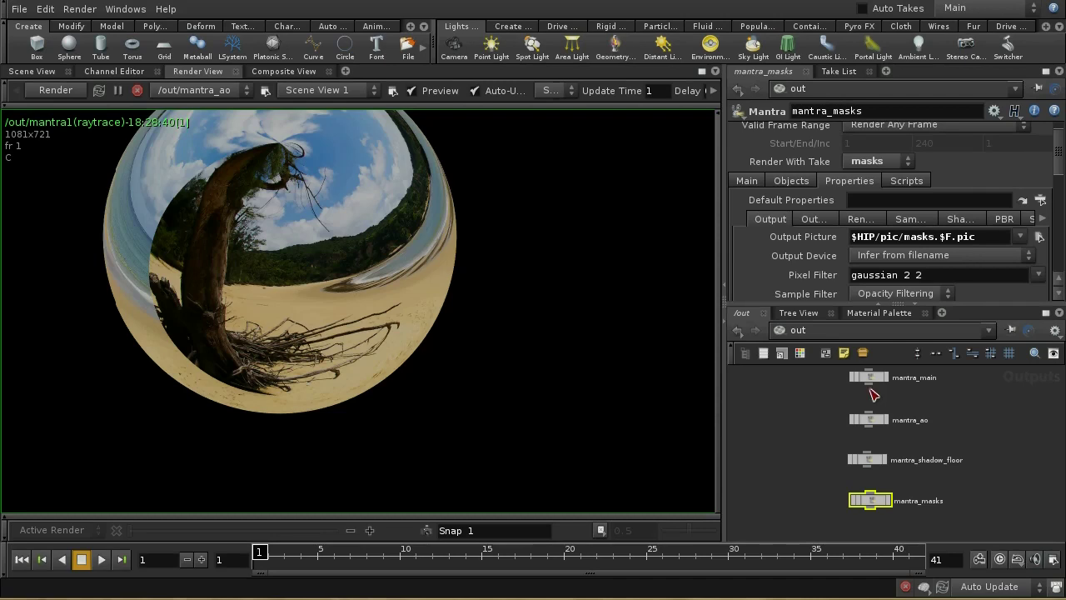
{"action": "left_click_drag", "start_coordinate": [868, 382], "coordinate": [804, 402]}
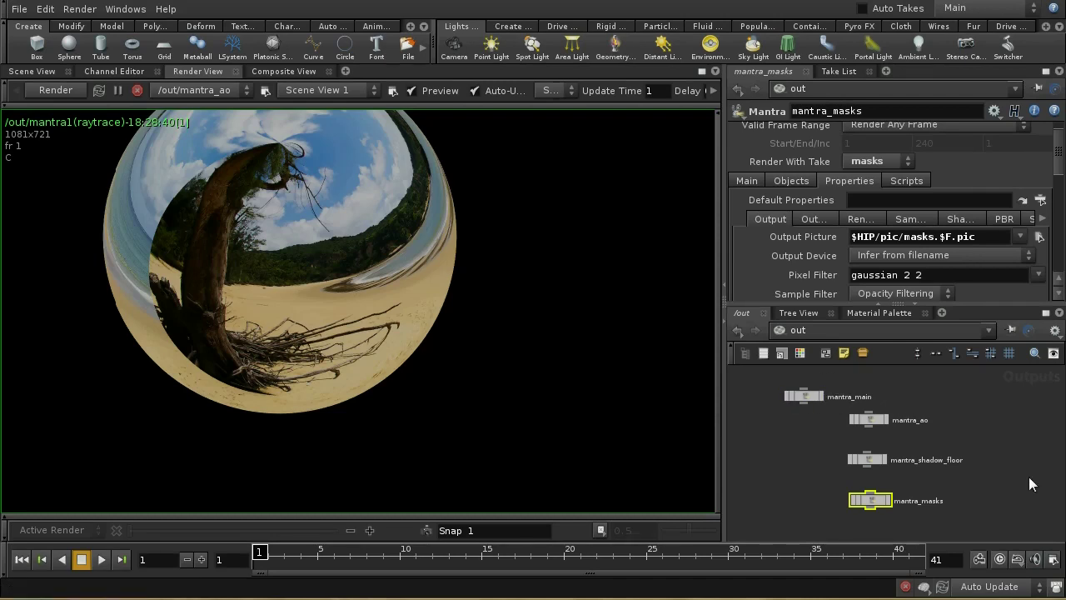
{"action": "mouse_move", "coordinate": [1024, 496]}
{"action": "middle_mouse_down"}
{"action": "mouse_move", "coordinate": [1011, 478]}
{"action": "mouse_move", "coordinate": [1016, 490]}
{"action": "middle_mouse_up"}
{"action": "key", "text": "Tab"}
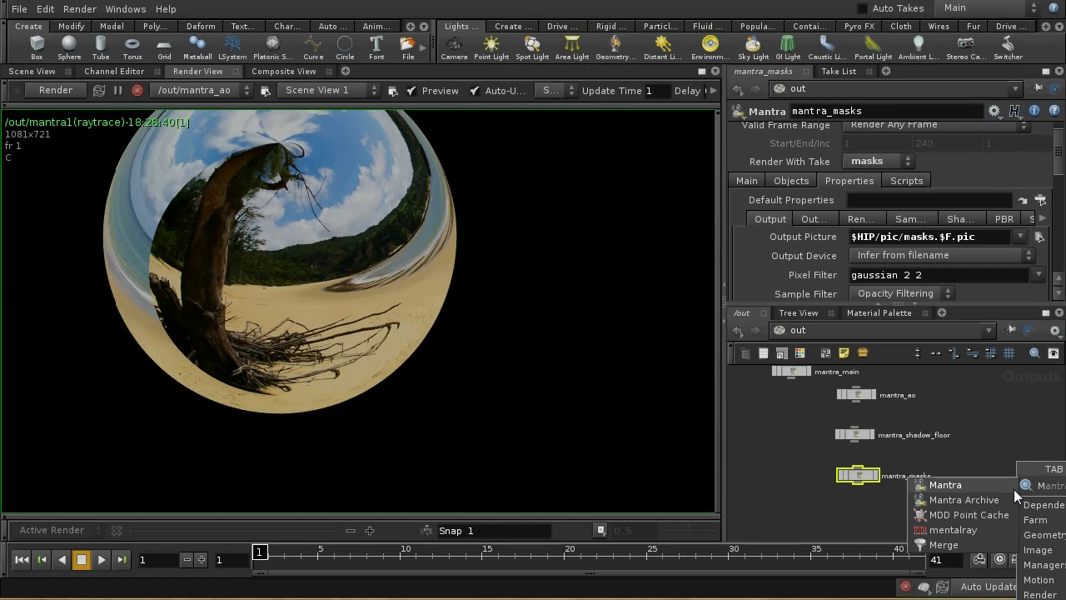
{"action": "left_click", "coordinate": [977, 542]}
{"action": "left_click", "coordinate": [828, 527]}
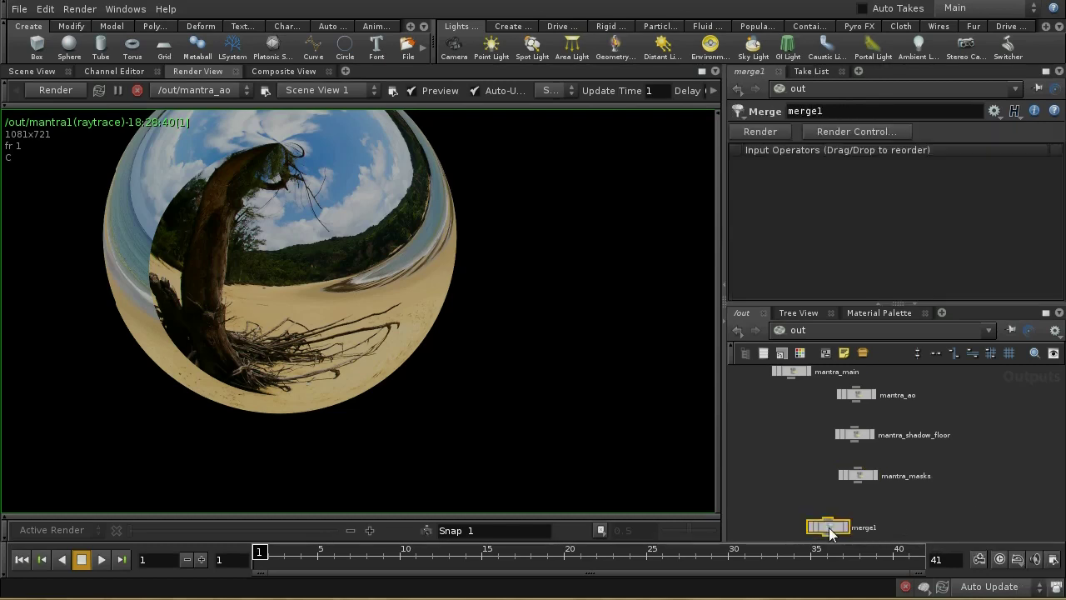
Step: Connect mantra_main, mantra_ao, mantra_shadow_floor and mantra_masks to the Merge node, spreading the render nodes apart
{"action": "left_click_drag", "start_coordinate": [791, 378], "coordinate": [827, 520]}
{"action": "left_click_drag", "start_coordinate": [857, 402], "coordinate": [827, 523]}
{"action": "left_click_drag", "start_coordinate": [860, 452], "coordinate": [970, 464]}
{"action": "left_click_drag", "start_coordinate": [858, 434], "coordinate": [895, 436]}
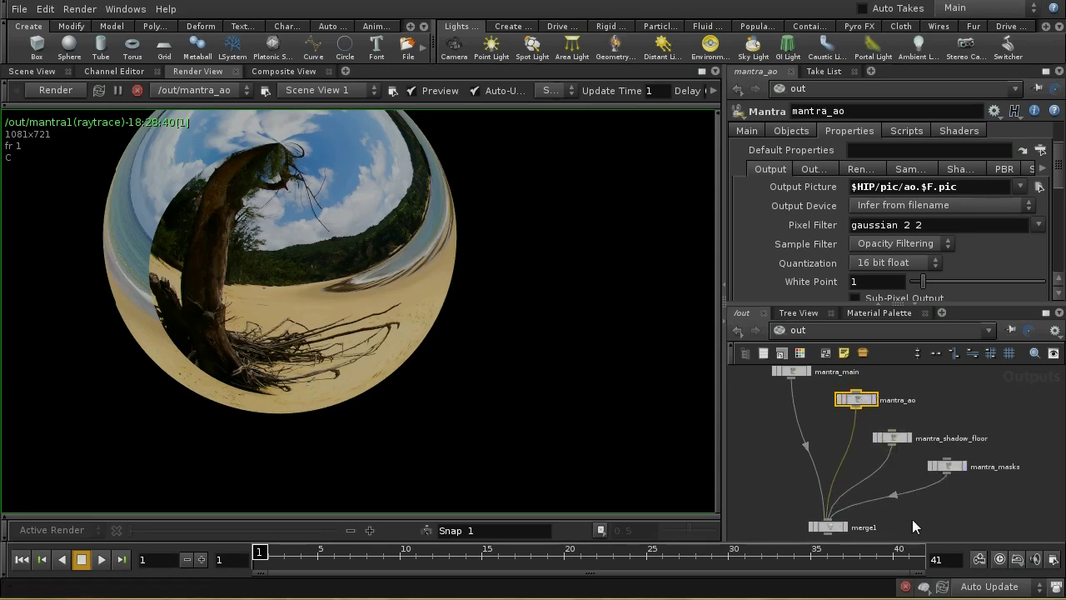
Step: Render merge1 with its node range settings, including this node and all inputs, frame by frame
{"action": "scroll", "coordinate": [933, 480], "scroll_direction": "up", "scroll_amount": 4}
{"action": "scroll", "coordinate": [909, 451], "scroll_direction": "up", "scroll_amount": 2}
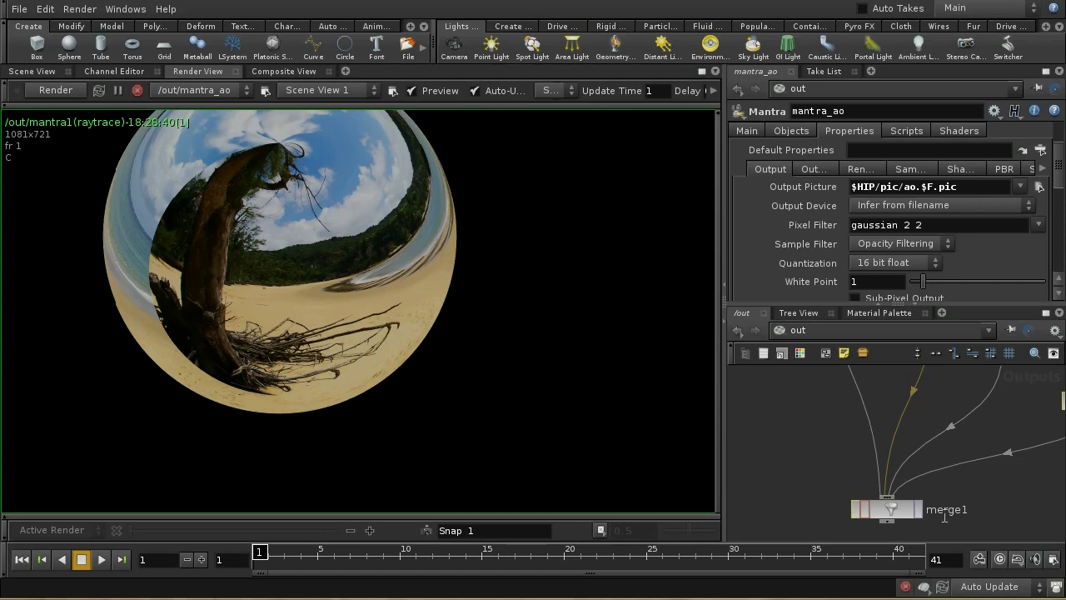
{"action": "left_click", "coordinate": [916, 509]}
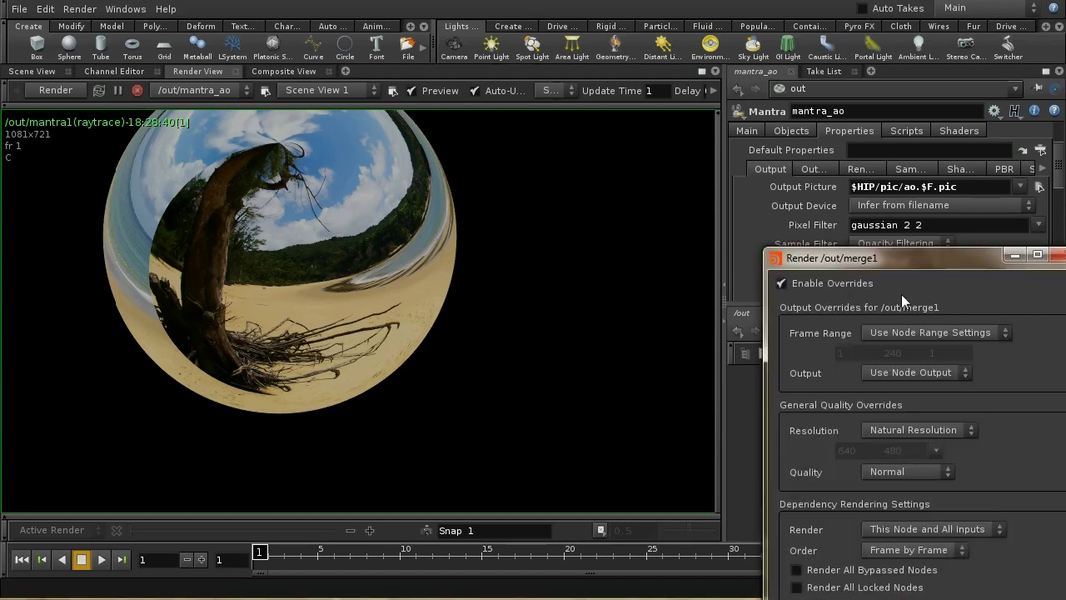
{"action": "left_click_drag", "start_coordinate": [891, 261], "coordinate": [797, 140]}
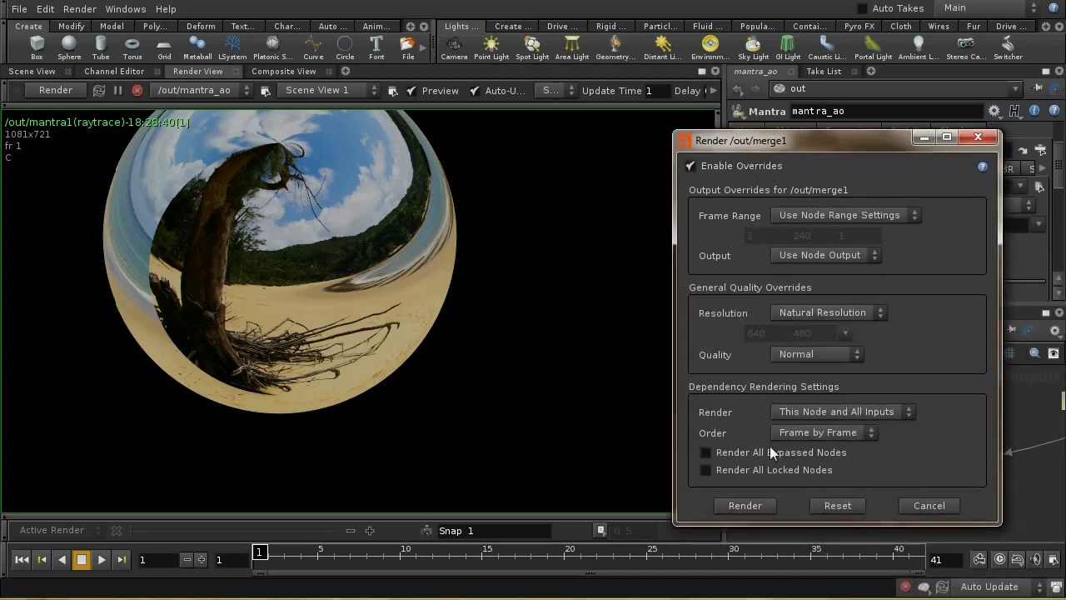
{"action": "left_click", "coordinate": [755, 510]}
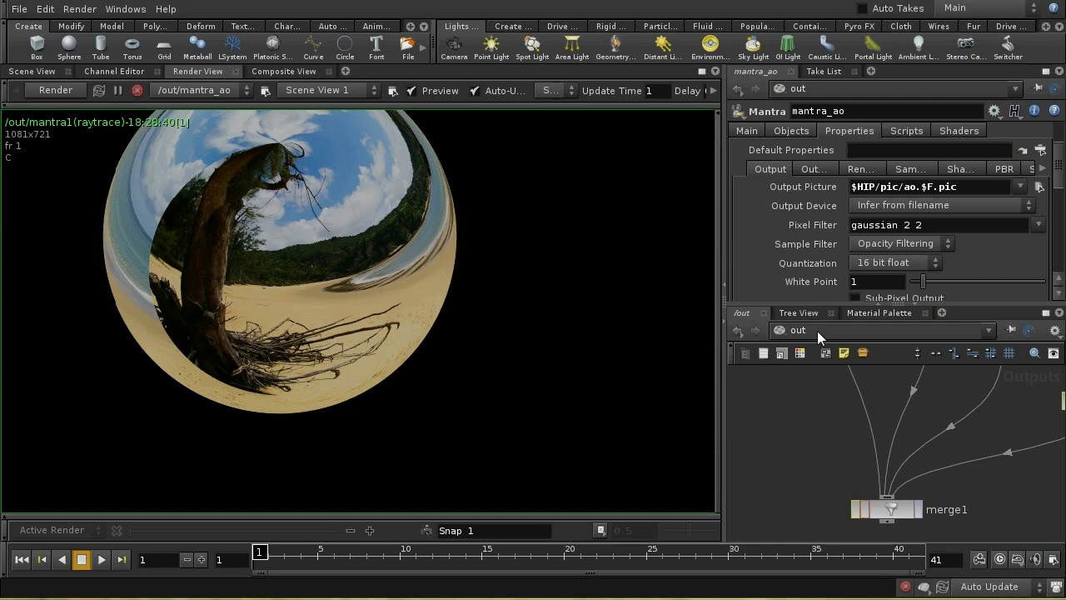
Step: Go to the img network, enter comp12 and look over its node layout in an enlarged network view
{"action": "left_click", "coordinate": [817, 330]}
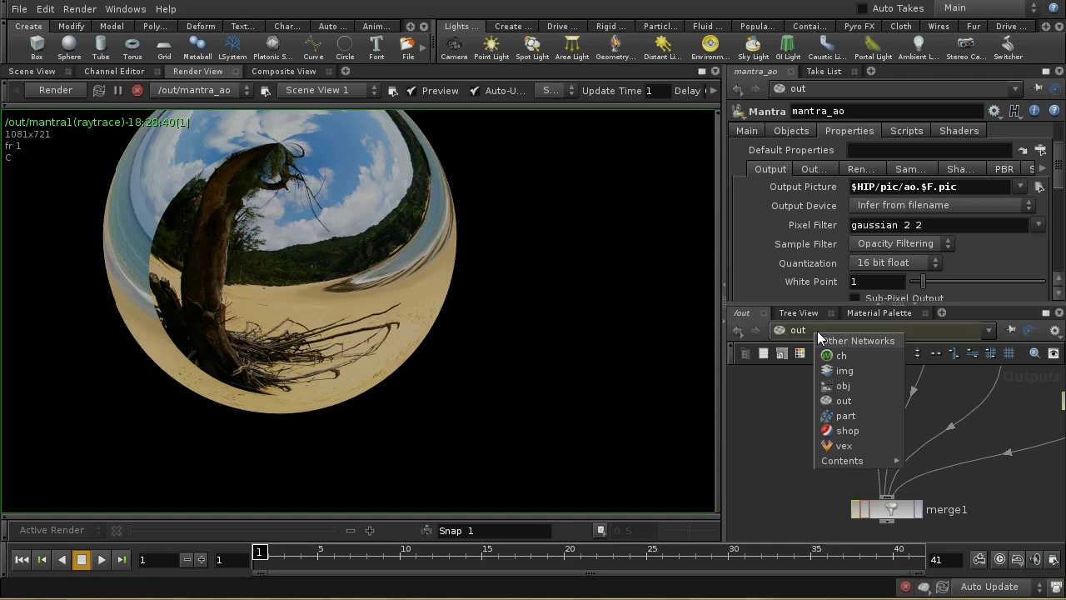
{"action": "left_click", "coordinate": [860, 374]}
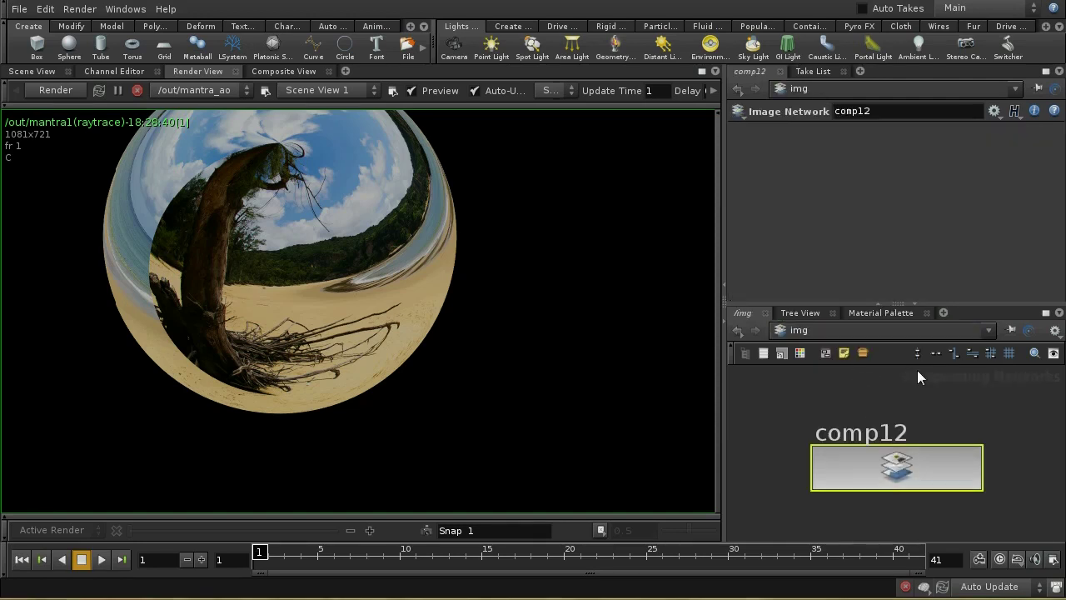
{"action": "double_click", "coordinate": [893, 466]}
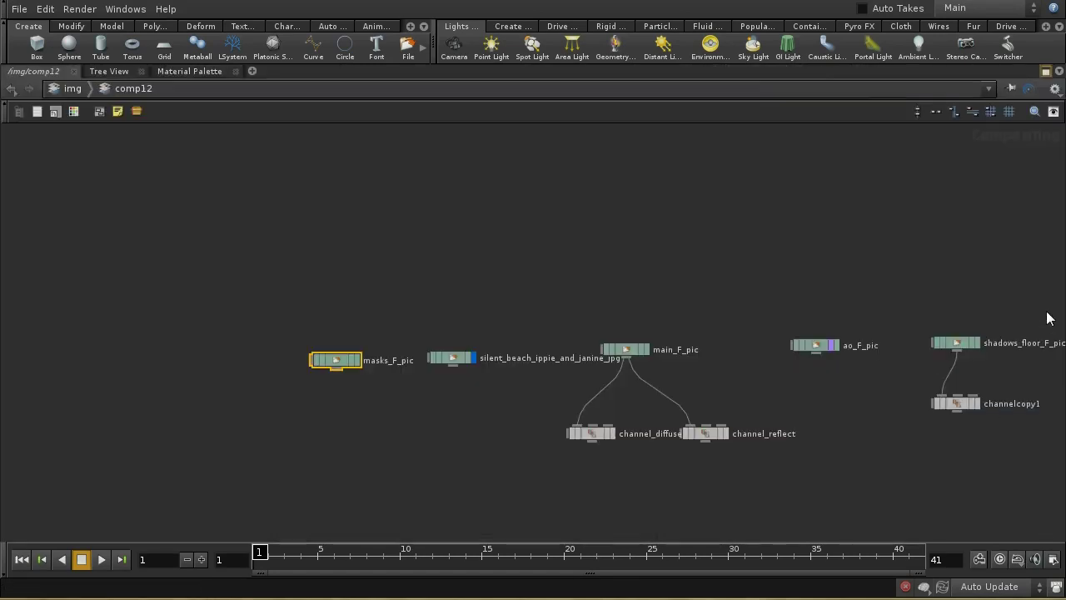
{"action": "left_click", "coordinate": [1047, 312]}
{"action": "middle_click_drag", "start_coordinate": [597, 285], "coordinate": [655, 311]}
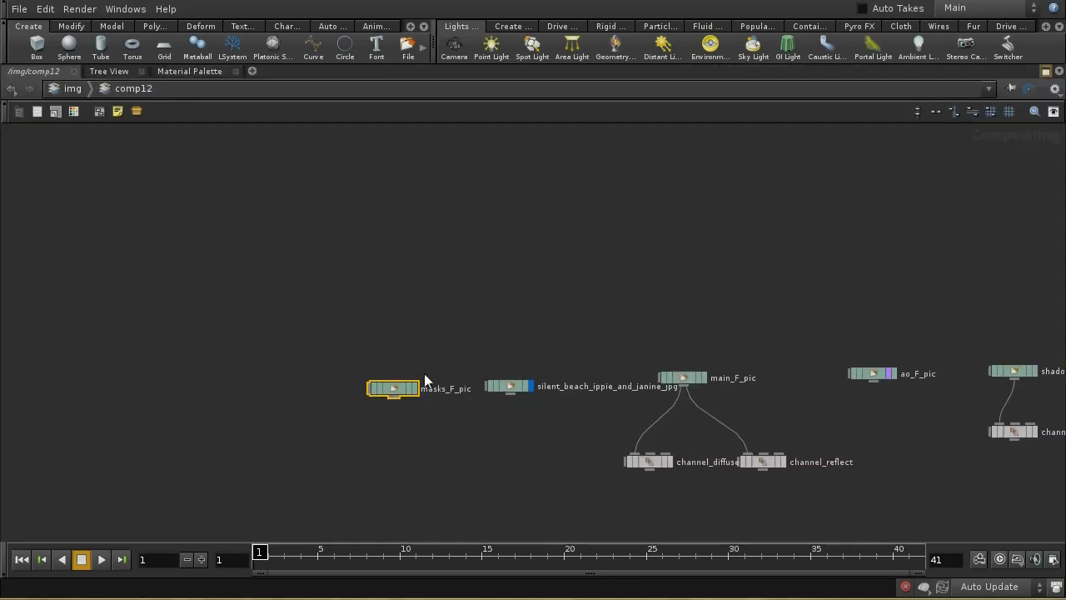
{"action": "left_click", "coordinate": [1047, 70]}
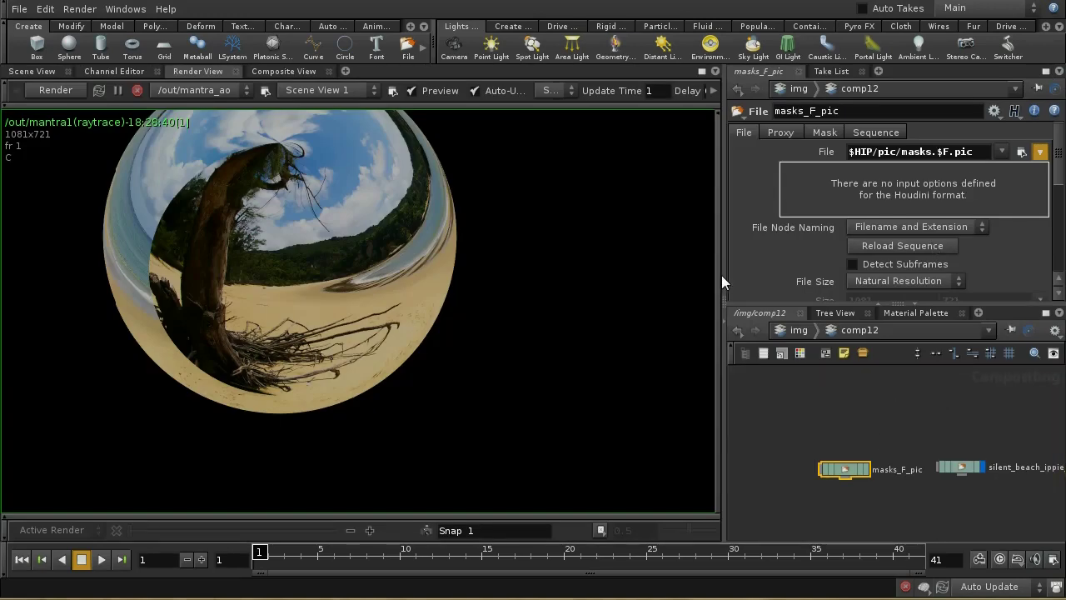
Step: Display the masks_F_pic image in the composite view with its whole frame in sight
{"action": "left_click", "coordinate": [283, 72]}
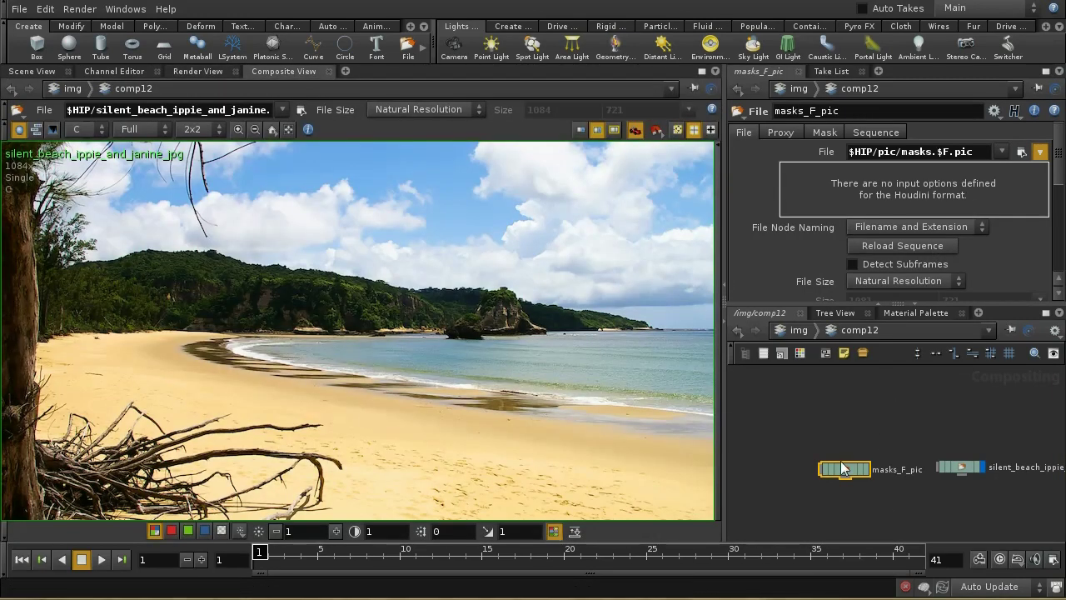
{"action": "left_click", "coordinate": [865, 472]}
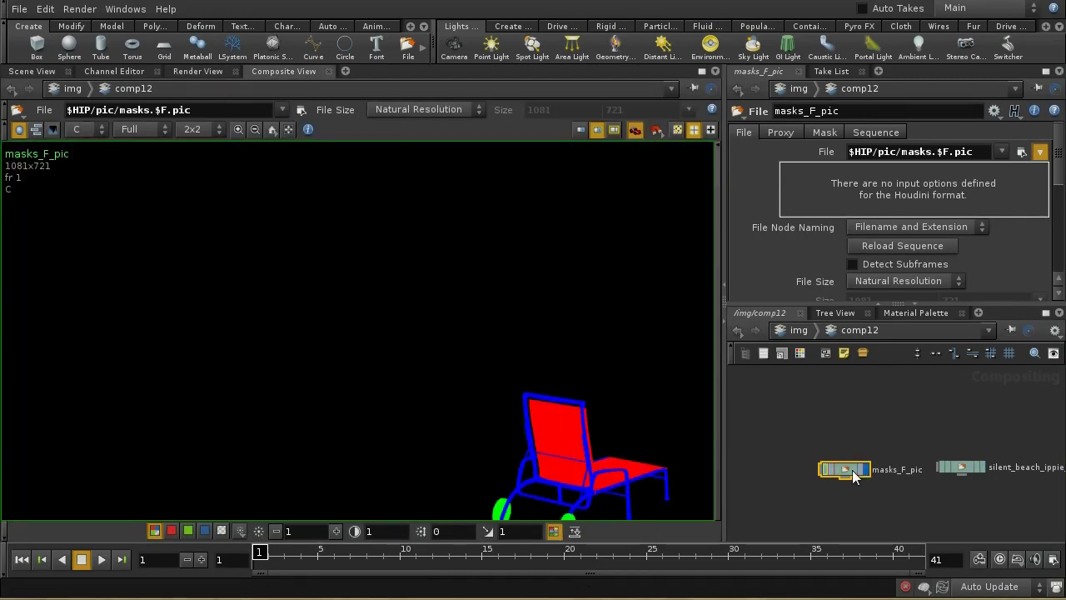
{"action": "scroll", "coordinate": [518, 320], "scroll_direction": "down", "scroll_amount": 6}
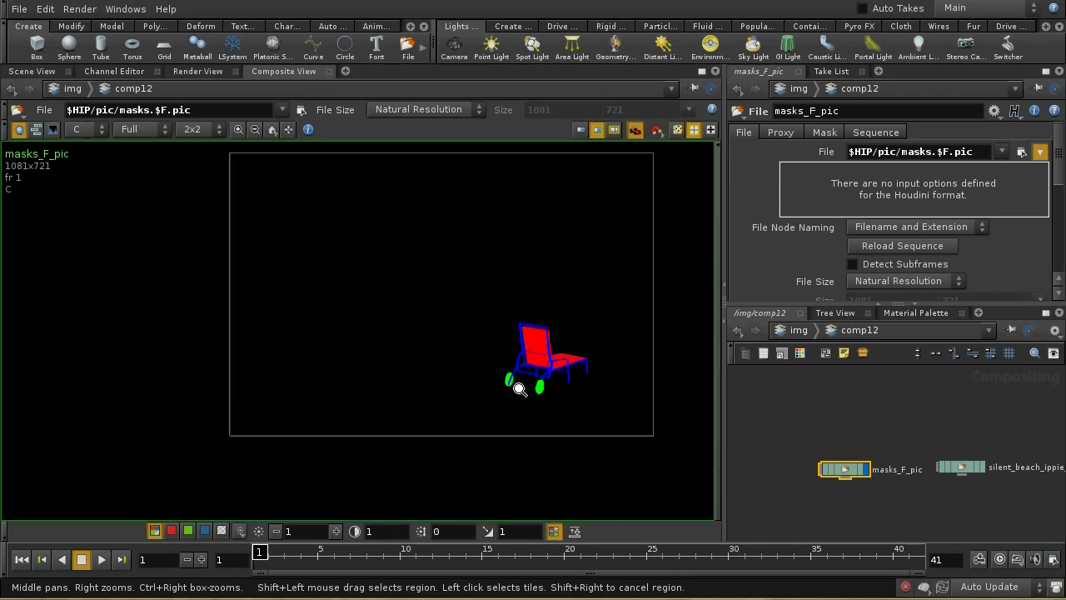
Step: Display the beach background image and the main_F_pic render in the composite view
{"action": "left_click", "coordinate": [982, 467]}
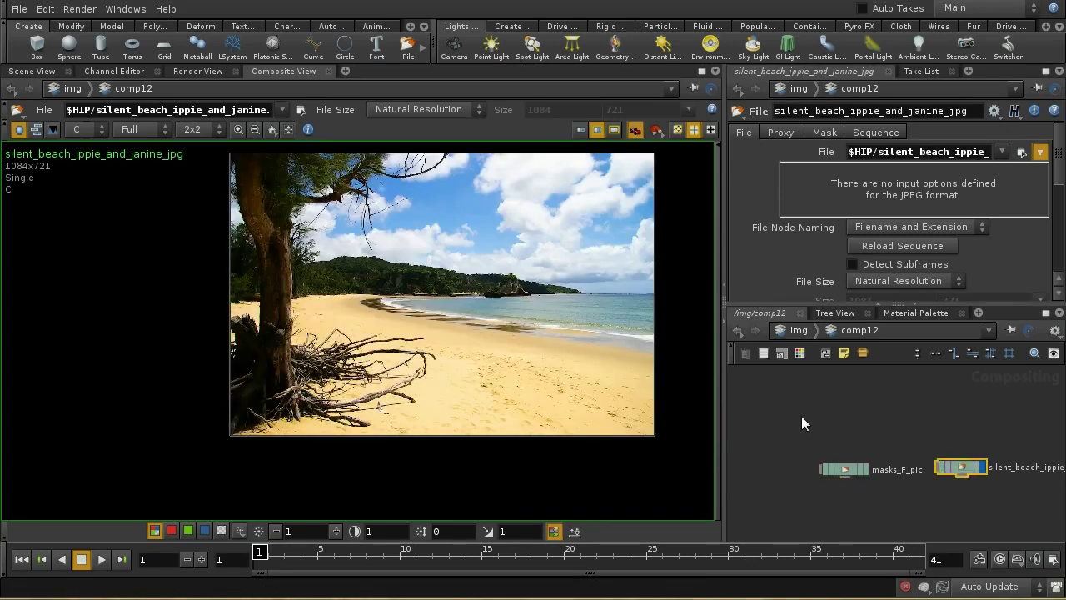
{"action": "middle_click_drag", "start_coordinate": [965, 507], "coordinate": [862, 469]}
{"action": "middle_click_drag", "start_coordinate": [960, 479], "coordinate": [959, 419]}
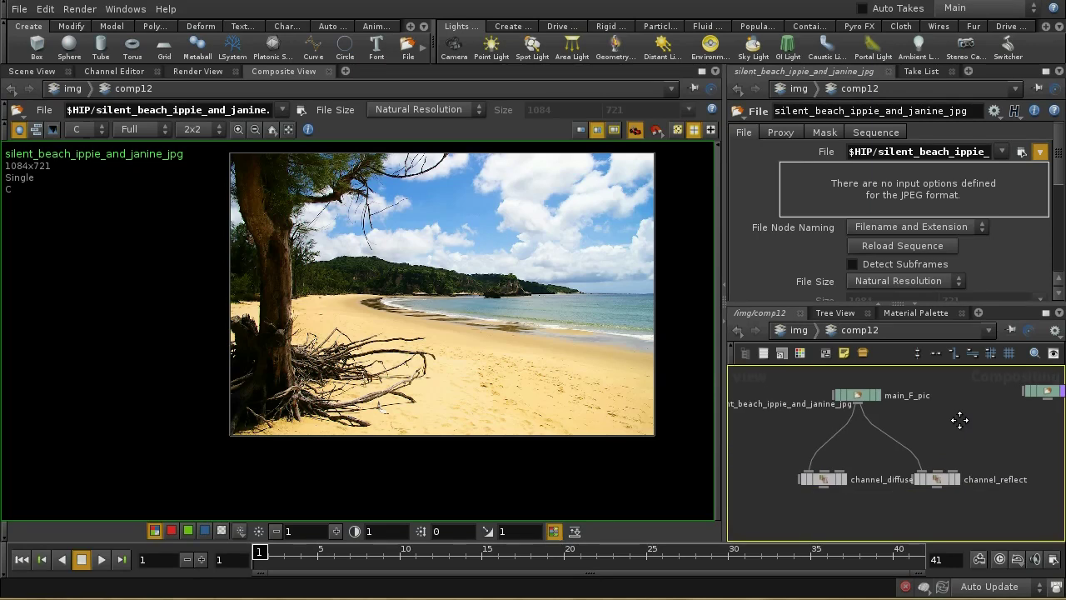
{"action": "left_click", "coordinate": [878, 398]}
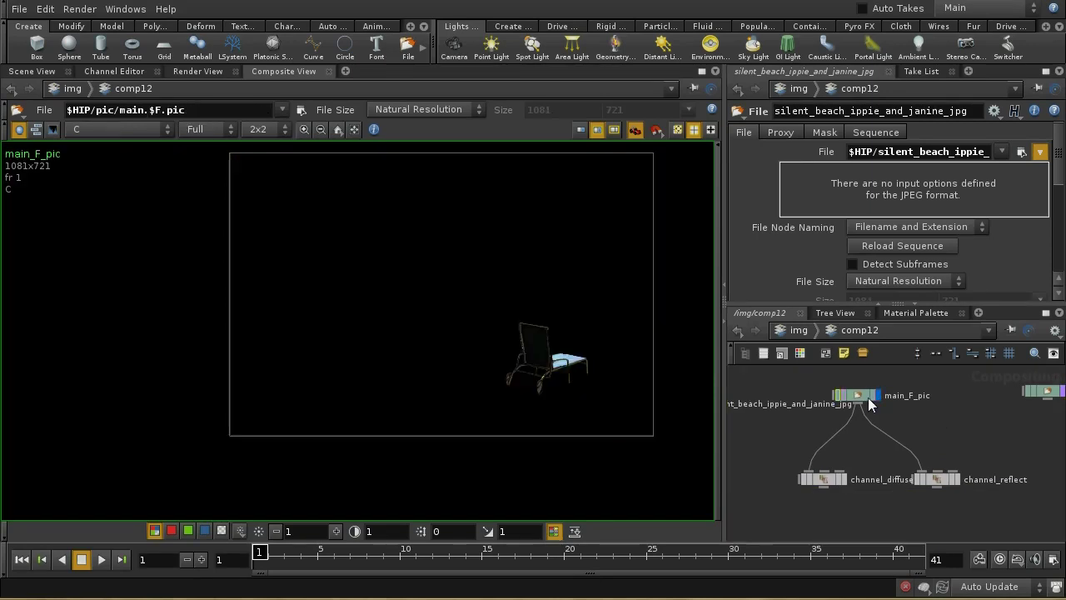
{"action": "left_click", "coordinate": [867, 397]}
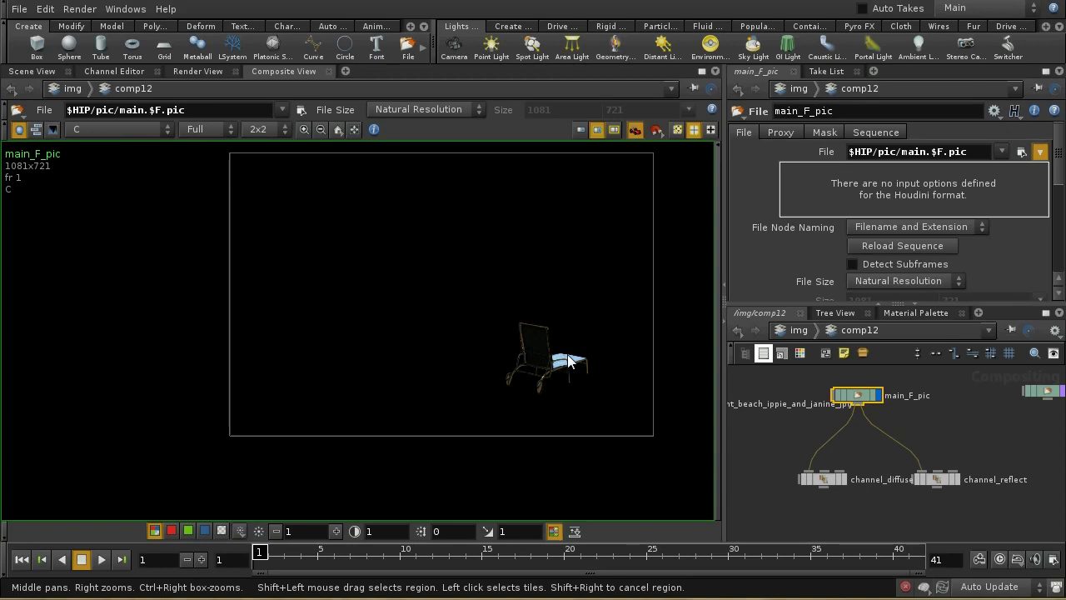
Step: Display the ao_F_pic and shadows_floor_F_pic passes in the composite view and return to the channel copy nodes under main_F_pic
{"action": "mouse_move", "coordinate": [893, 441]}
{"action": "middle_mouse_down"}
{"action": "mouse_move", "coordinate": [944, 436]}
{"action": "mouse_move", "coordinate": [894, 437]}
{"action": "middle_mouse_up"}
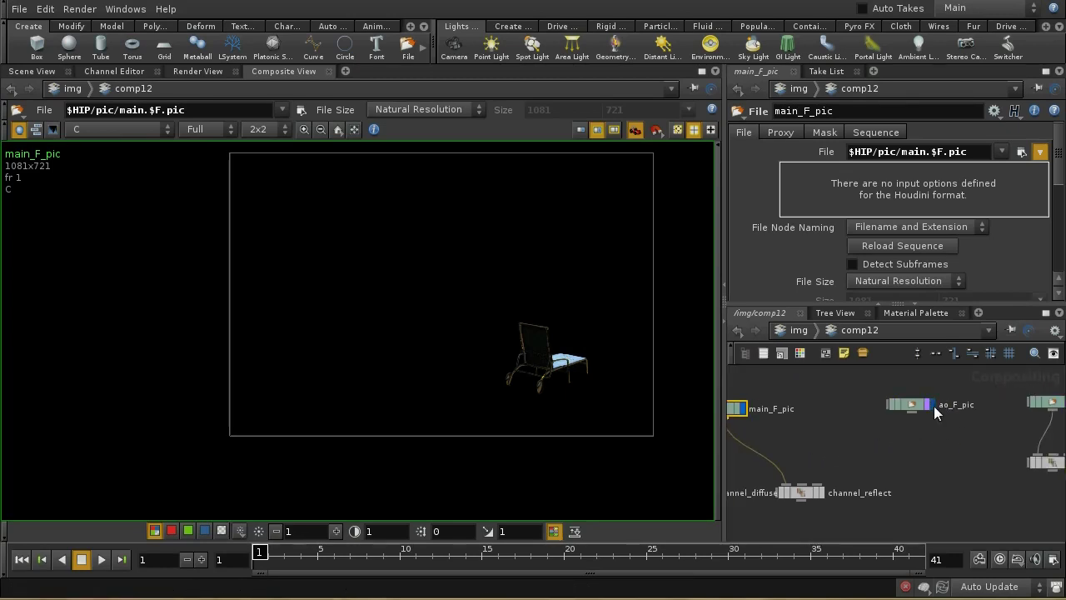
{"action": "left_click", "coordinate": [908, 404]}
{"action": "middle_click_drag", "start_coordinate": [953, 479], "coordinate": [830, 477]}
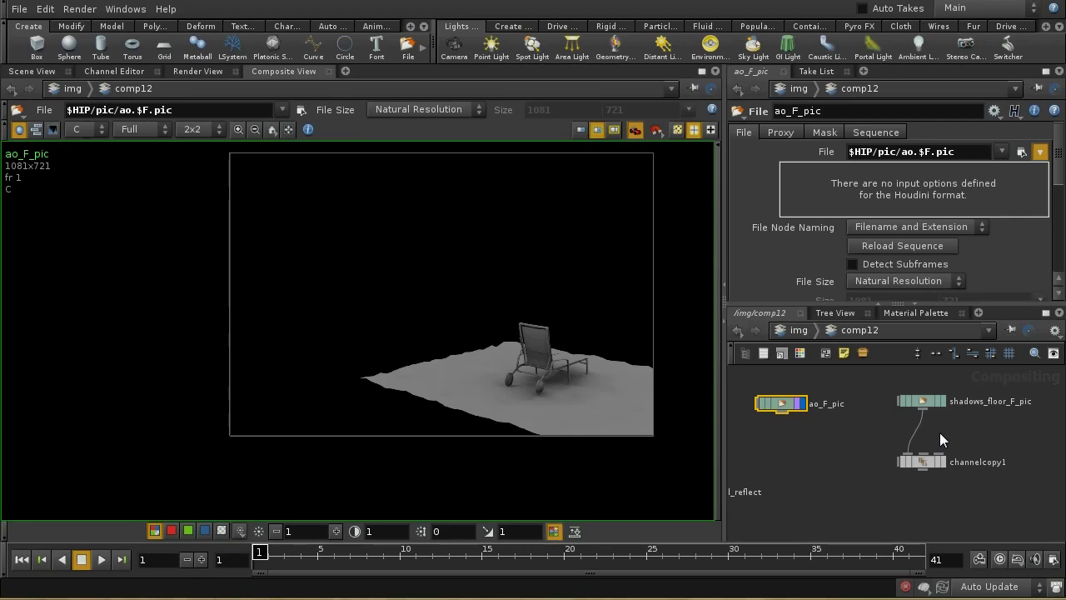
{"action": "left_click", "coordinate": [943, 401]}
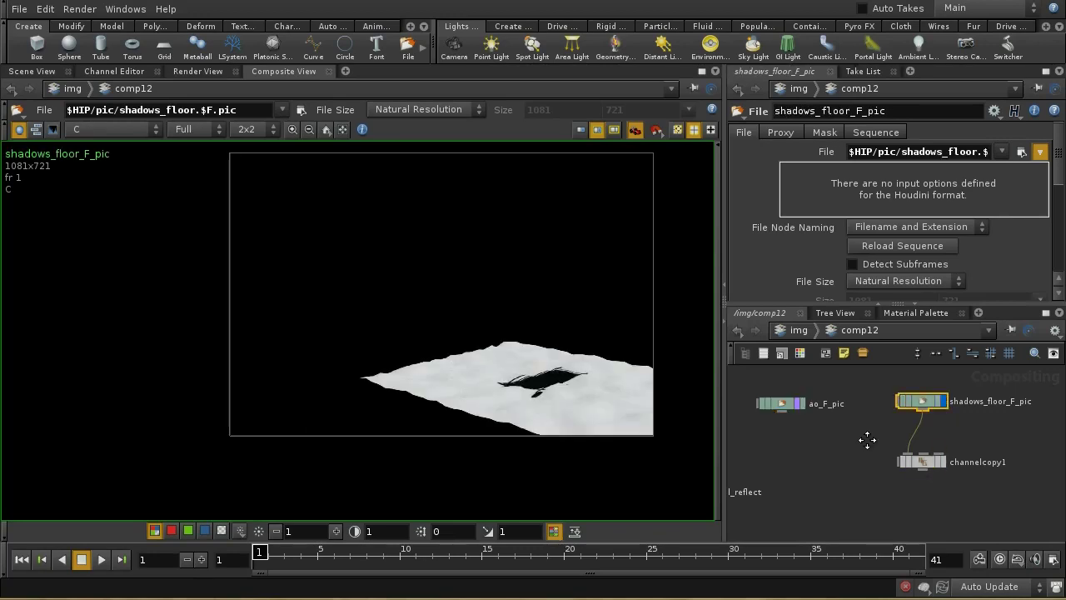
{"action": "middle_click_drag", "start_coordinate": [733, 463], "coordinate": [856, 423]}
{"action": "middle_click_drag", "start_coordinate": [816, 488], "coordinate": [858, 488]}
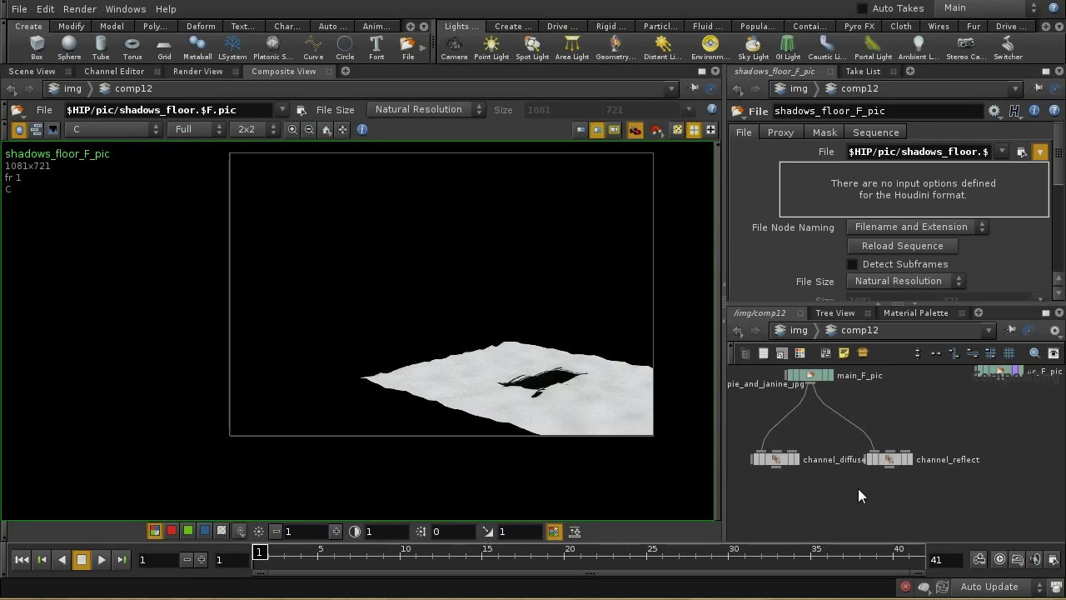
{"action": "middle_click_drag", "start_coordinate": [809, 492], "coordinate": [888, 510]}
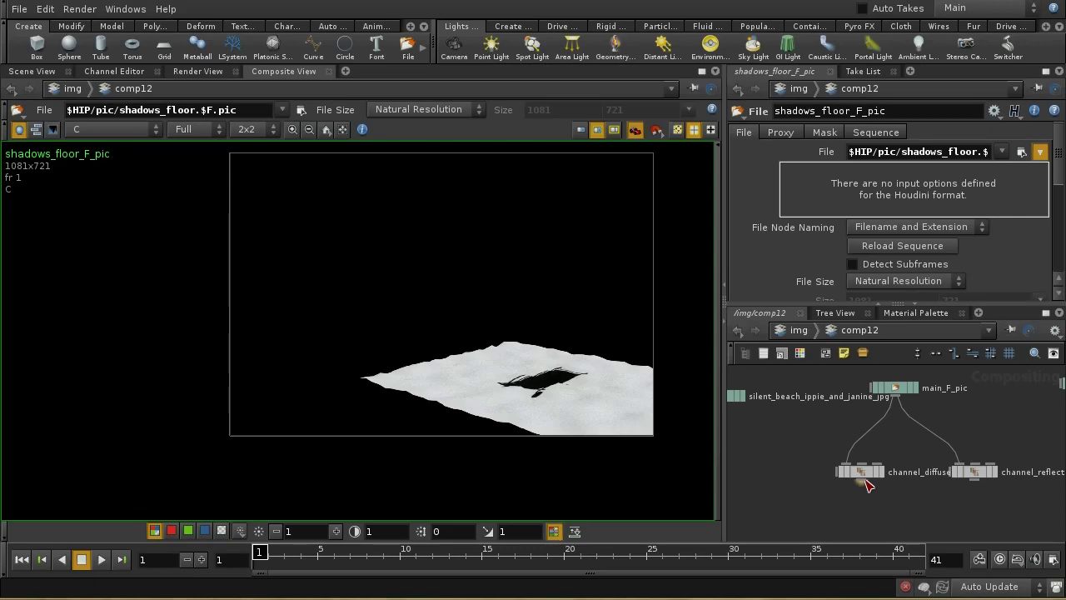
Step: Set channel_diffuse's source to Input 1 : direct_diffuse and bring up the channel_reflect node's parameters
{"action": "left_click", "coordinate": [862, 476]}
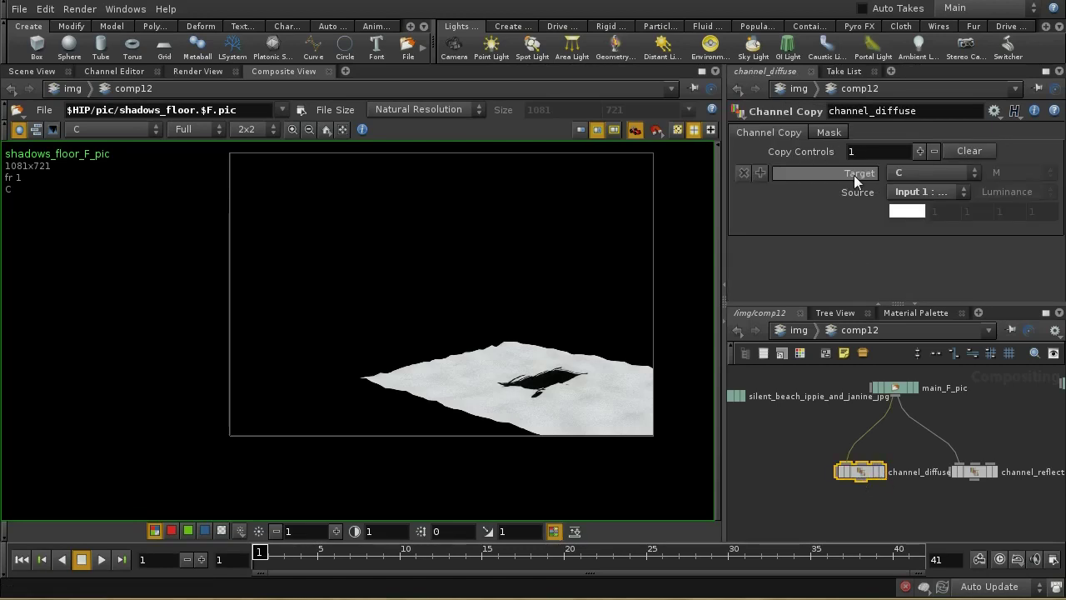
{"action": "left_click", "coordinate": [910, 192]}
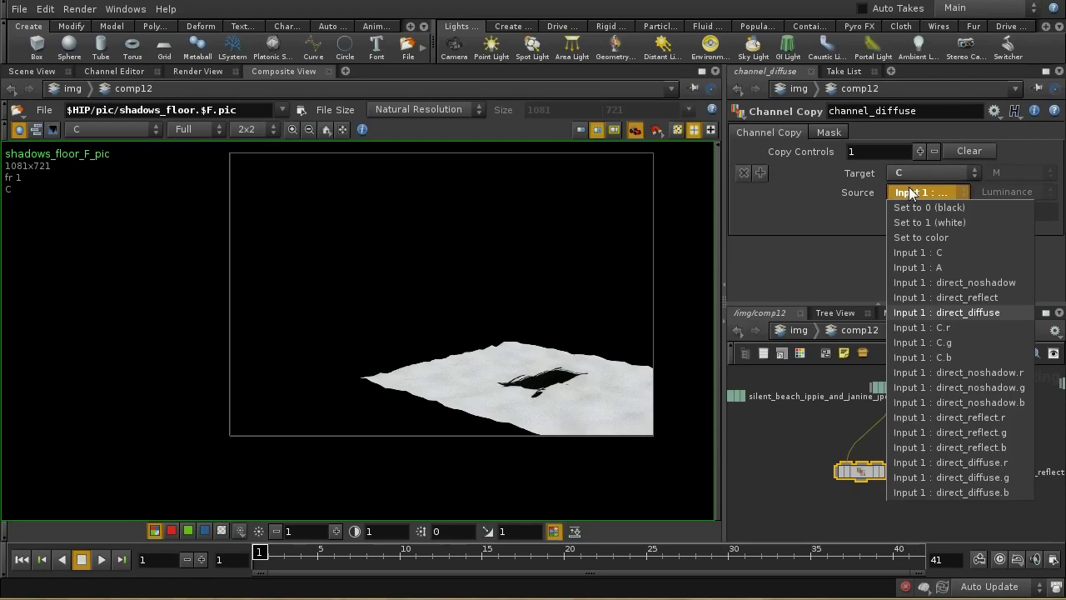
{"action": "left_click", "coordinate": [969, 312]}
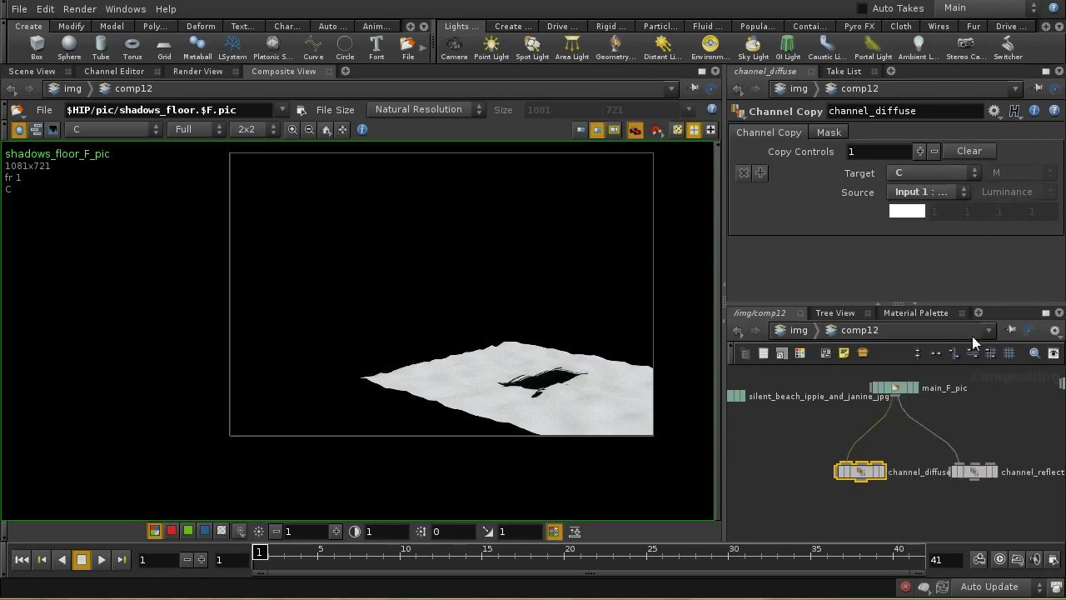
{"action": "left_click", "coordinate": [968, 471]}
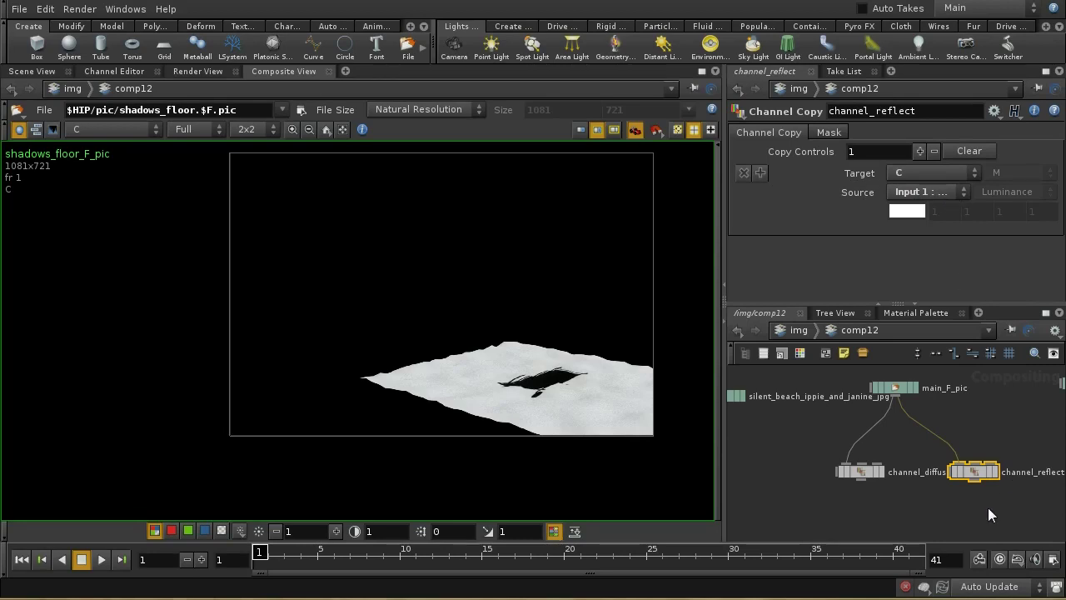
Step: Inspect the channelcopy1 node's two copy controls and the source options for its A target
{"action": "middle_click_drag", "start_coordinate": [986, 508], "coordinate": [943, 508]}
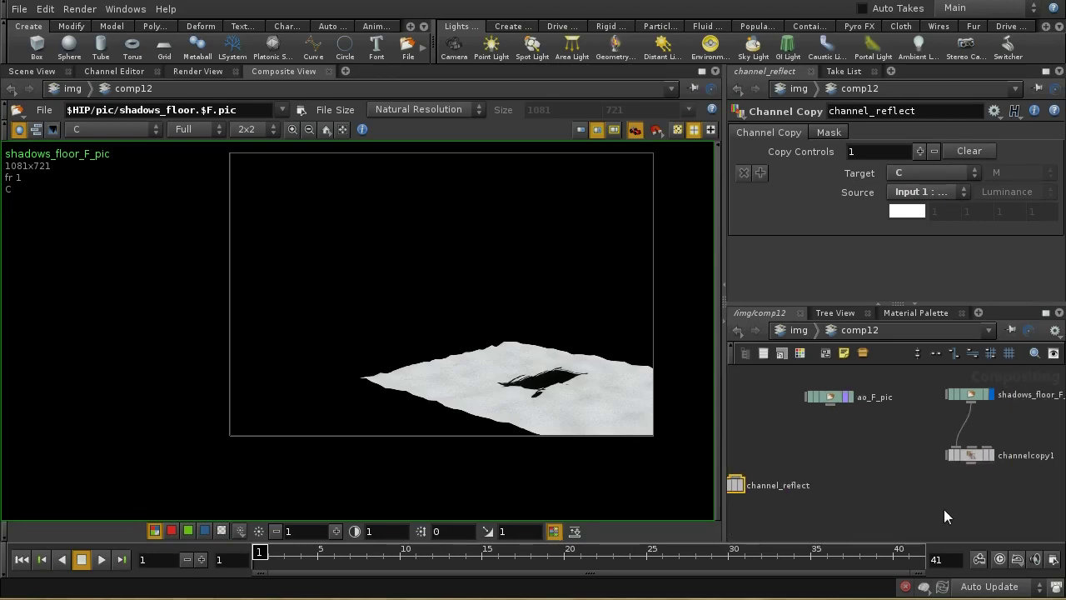
{"action": "left_click", "coordinate": [966, 455]}
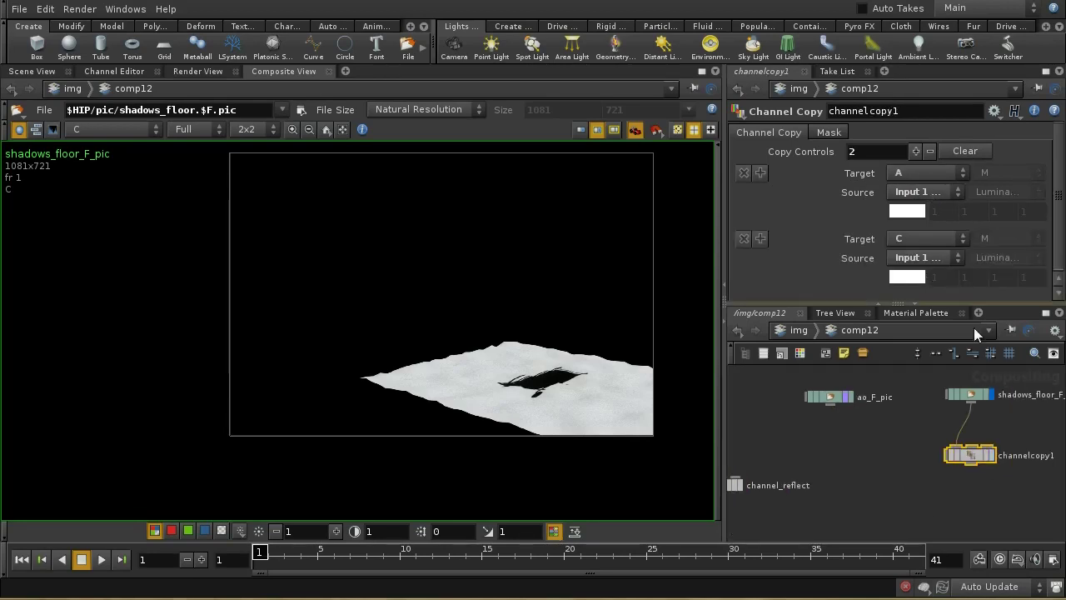
{"action": "middle_click_drag", "start_coordinate": [989, 459], "coordinate": [982, 463]}
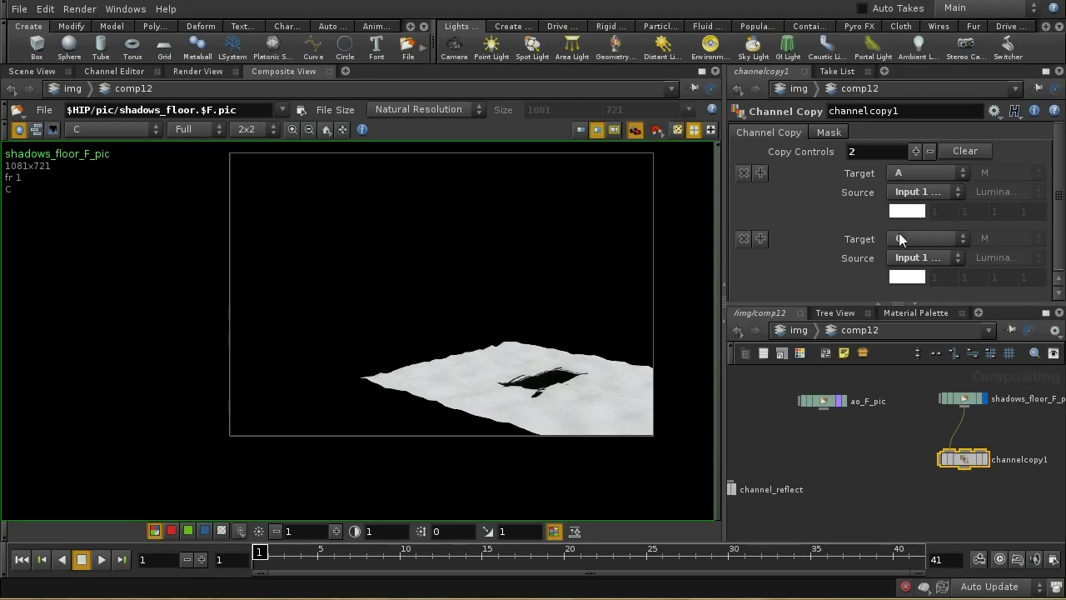
{"action": "left_click", "coordinate": [916, 192]}
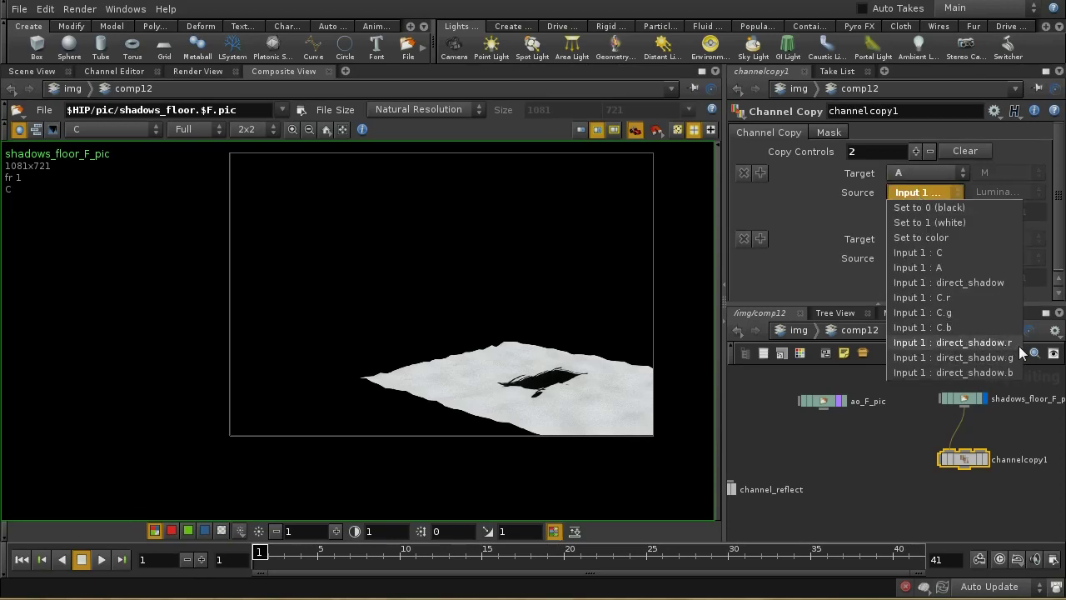
{"action": "left_click", "coordinate": [915, 172]}
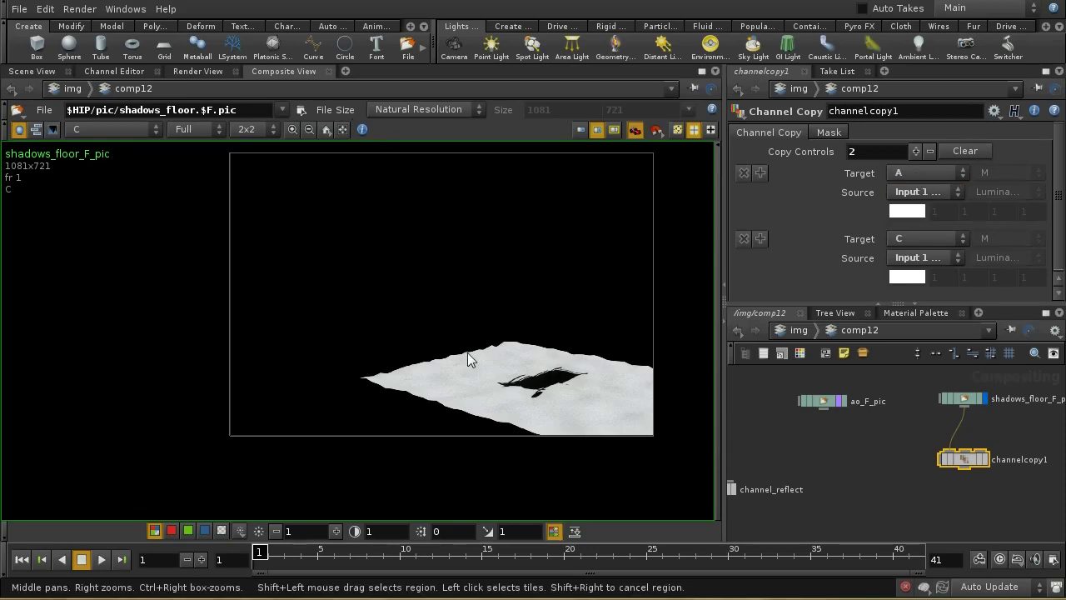
Step: Display channelcopy1, remove its copy control for target A, and view the alpha plane
{"action": "left_click", "coordinate": [985, 458]}
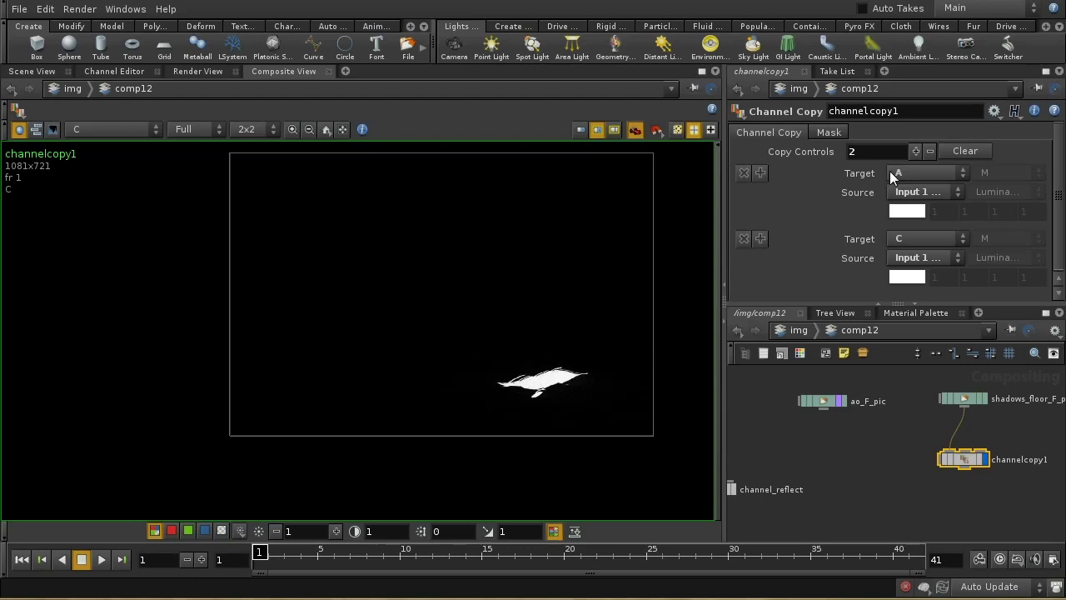
{"action": "left_click", "coordinate": [743, 174]}
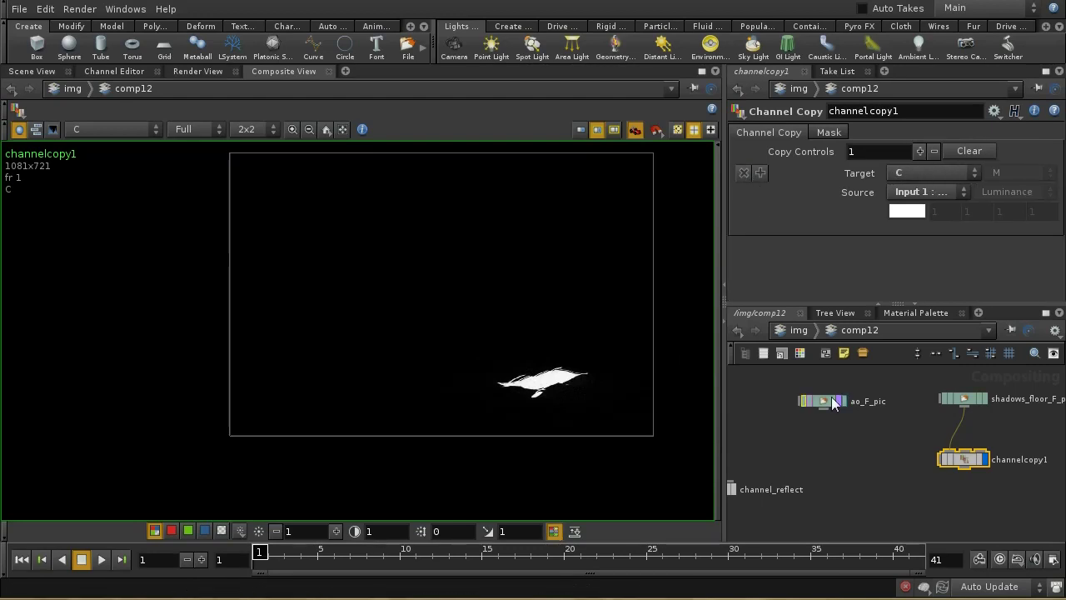
{"action": "left_click", "coordinate": [220, 530]}
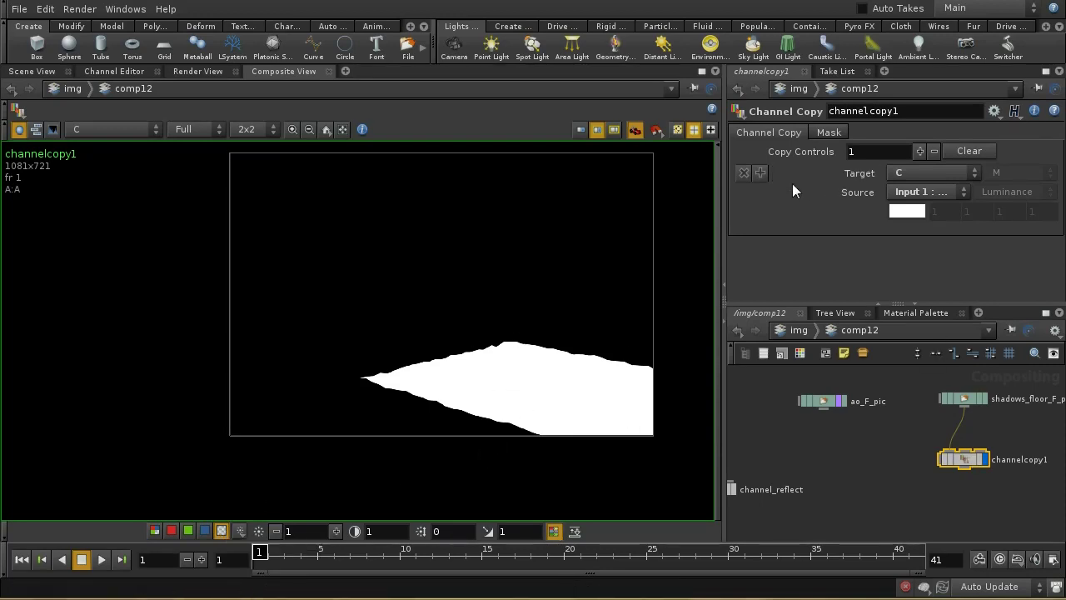
Step: Add a copy control to channelcopy1 with target A and source Input 1 : direct_shadow.r, and return the view to full color
{"action": "left_click", "coordinate": [760, 172]}
{"action": "left_click", "coordinate": [932, 173]}
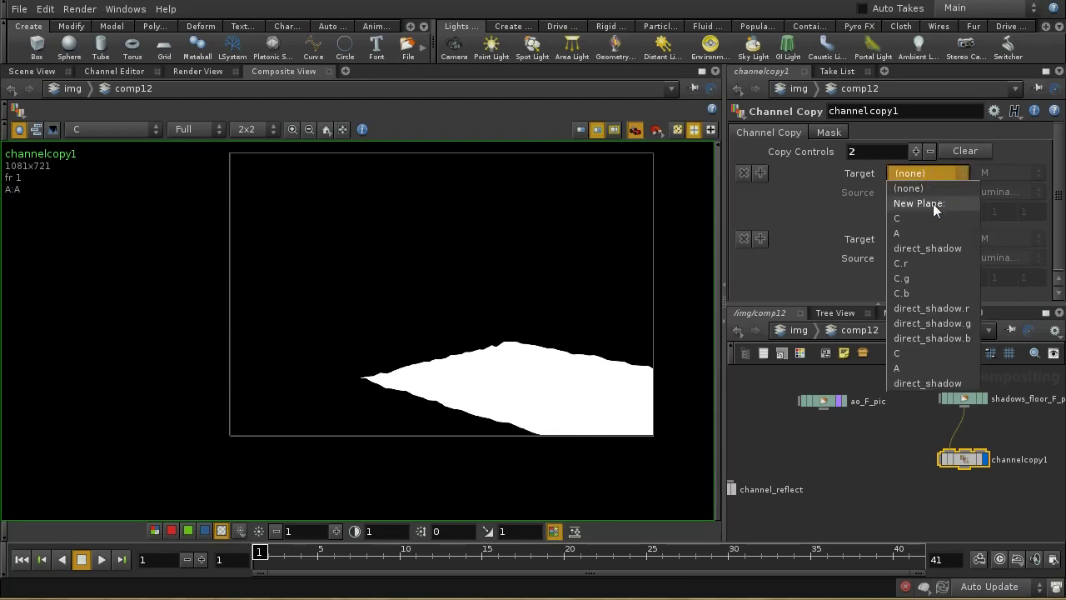
{"action": "left_click", "coordinate": [937, 233]}
{"action": "left_click", "coordinate": [930, 191]}
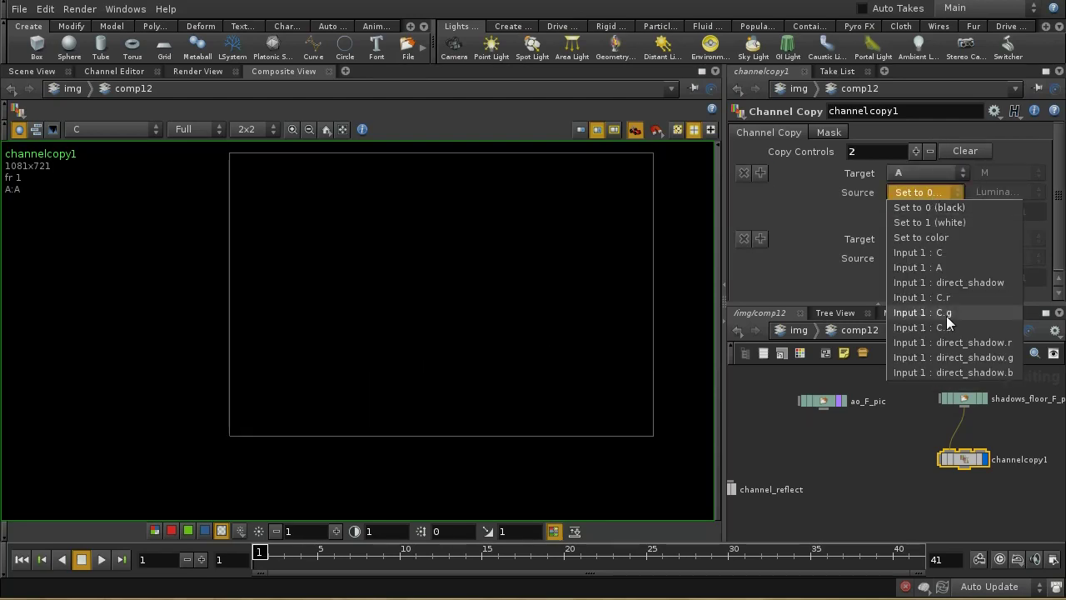
{"action": "left_click", "coordinate": [953, 343]}
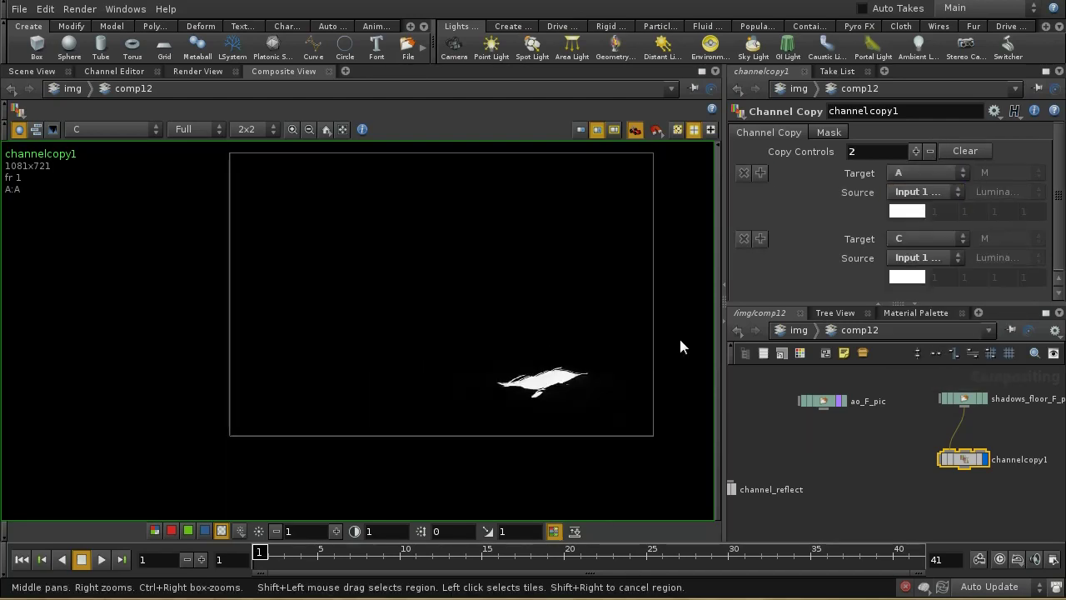
{"action": "left_click", "coordinate": [154, 530]}
Step: Display the ao_F_pic pass in the composite view and shift its node slightly closer to main_F_pic
{"action": "middle_click_drag", "start_coordinate": [979, 522], "coordinate": [985, 483]}
{"action": "scroll", "coordinate": [943, 491], "scroll_direction": "down", "scroll_amount": 2}
{"action": "scroll", "coordinate": [937, 447], "scroll_direction": "down", "scroll_amount": 1}
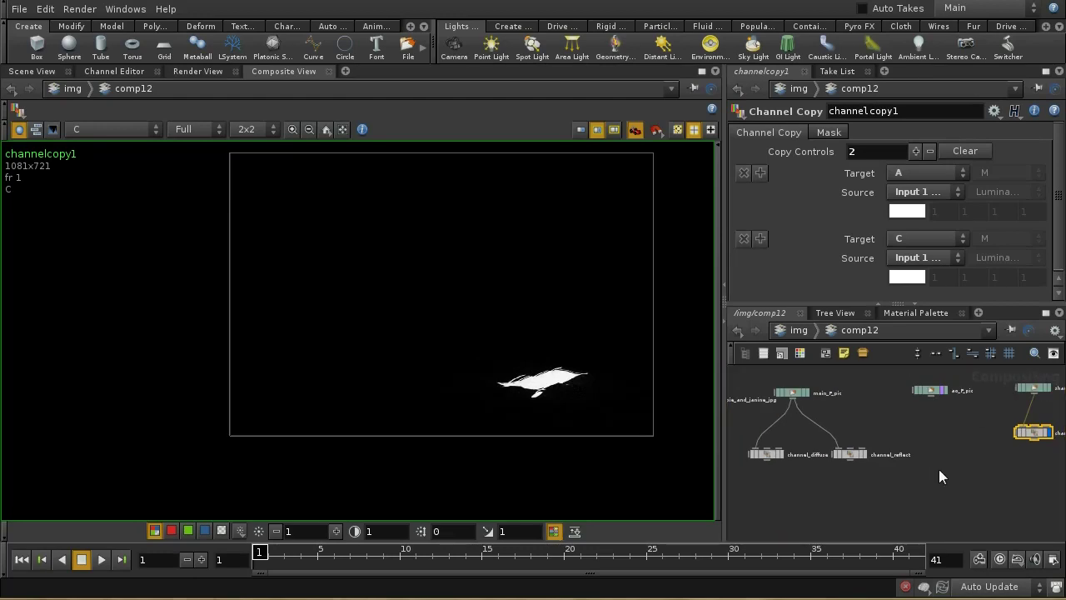
{"action": "middle_click_drag", "start_coordinate": [913, 469], "coordinate": [1001, 459]}
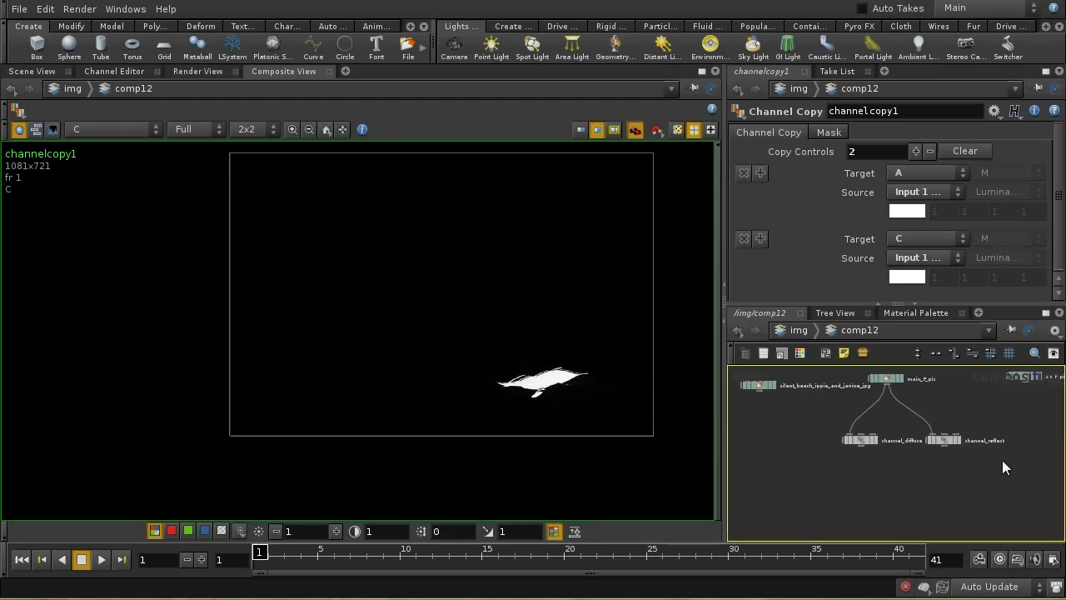
{"action": "left_click", "coordinate": [1012, 495]}
{"action": "scroll", "coordinate": [1012, 496], "scroll_direction": "up", "scroll_amount": 3}
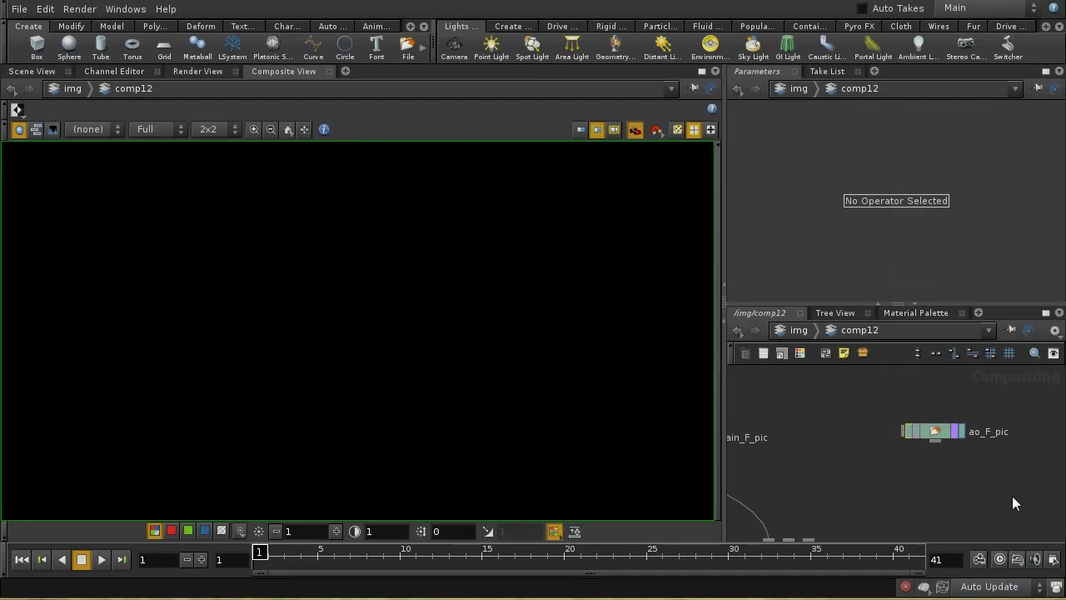
{"action": "left_click", "coordinate": [959, 438]}
{"action": "left_click_drag", "start_coordinate": [957, 438], "coordinate": [901, 423]}
{"action": "middle_click_drag", "start_coordinate": [923, 478], "coordinate": [935, 490]}
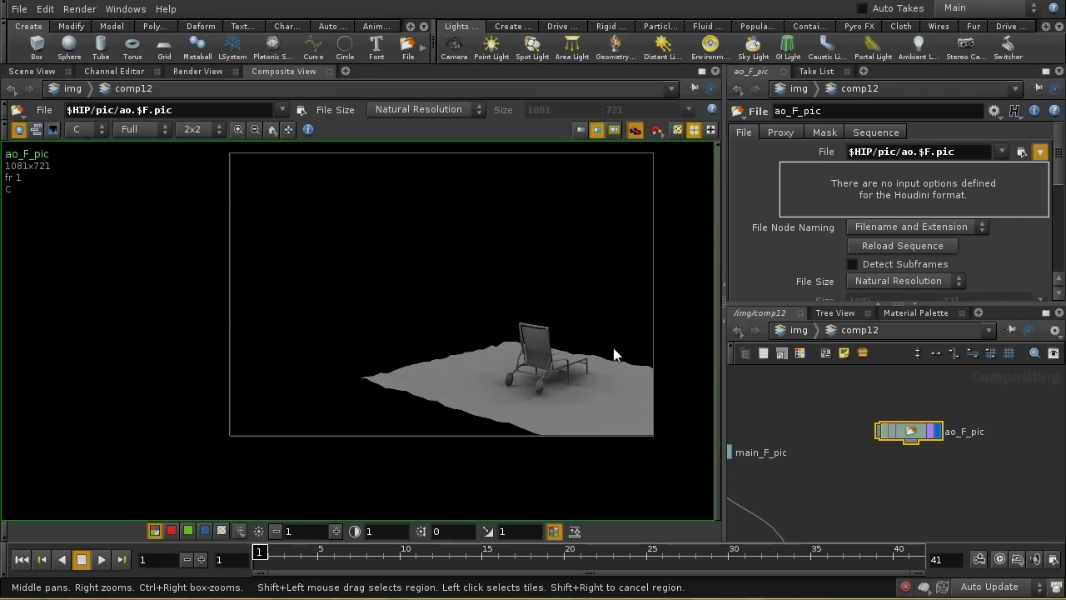
Step: Add an Invert node directly beneath ao_F_pic, connected to its output, and display it in the composite view
{"action": "scroll", "coordinate": [961, 494], "scroll_direction": "up", "scroll_amount": 2}
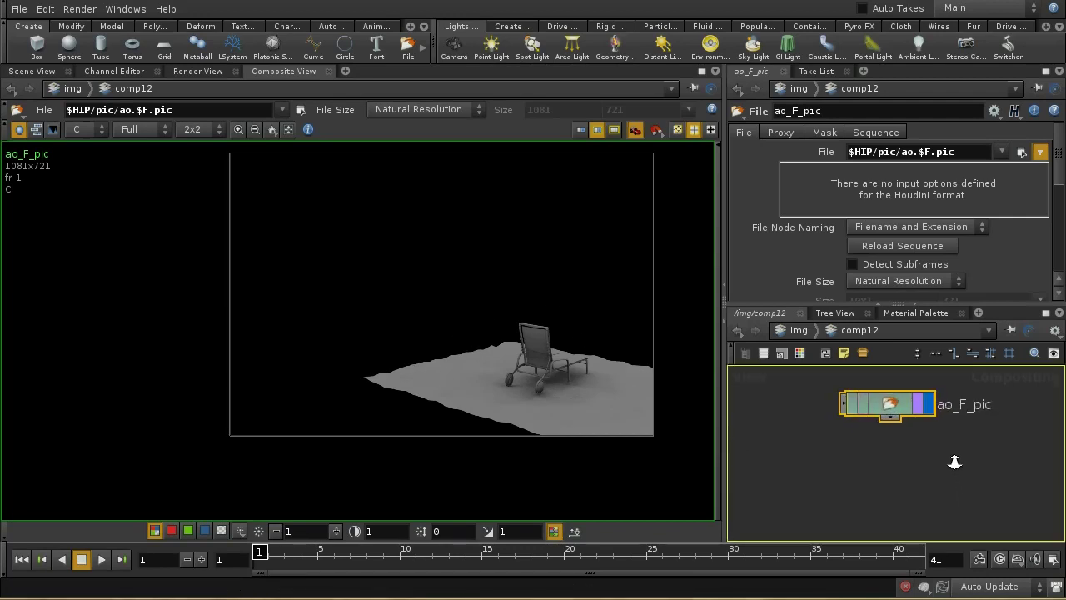
{"action": "key", "text": "Tab"}
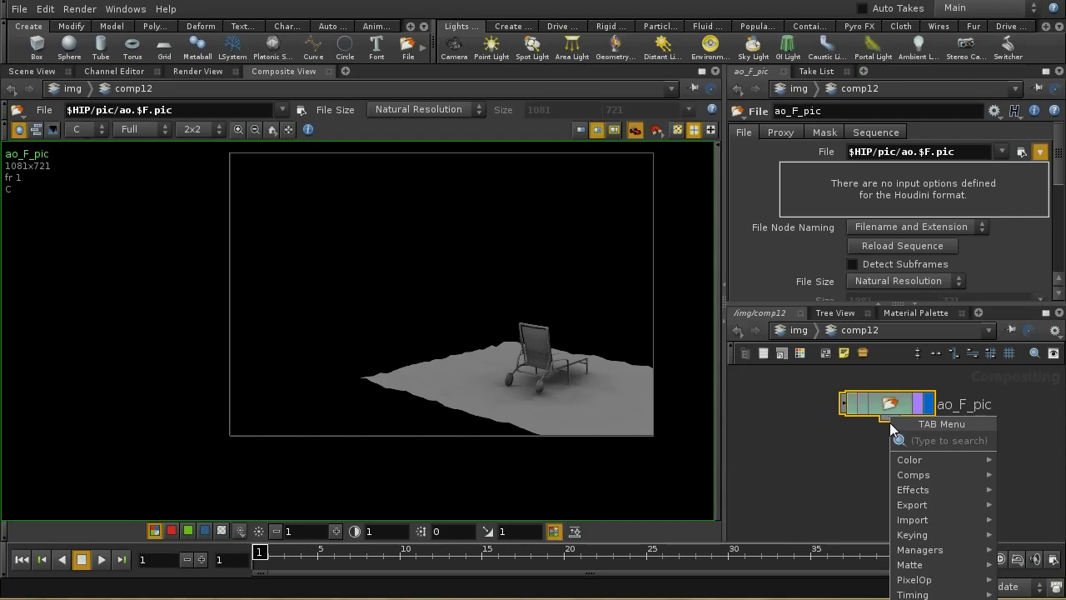
{"action": "type", "text": "Invert"}
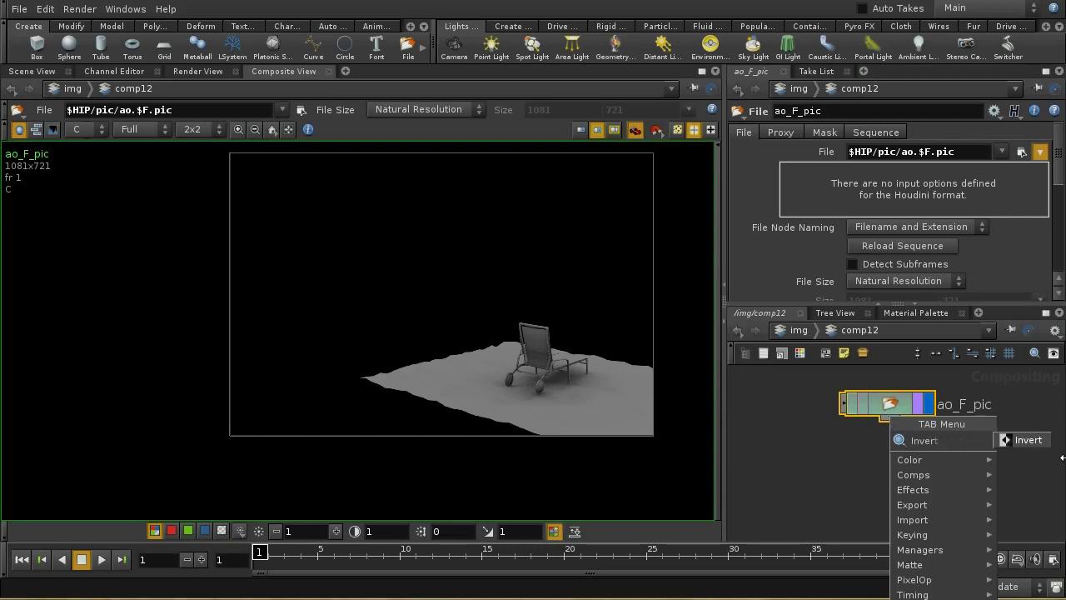
{"action": "left_click", "coordinate": [1032, 445]}
{"action": "left_click", "coordinate": [901, 472]}
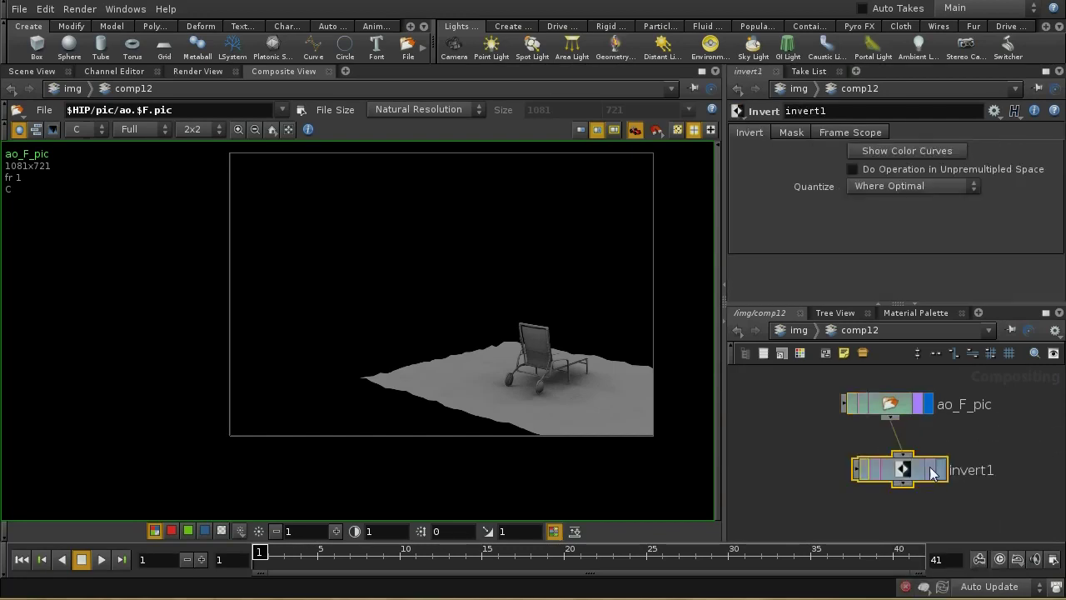
{"action": "left_click", "coordinate": [941, 475]}
{"action": "left_click_drag", "start_coordinate": [903, 473], "coordinate": [891, 480]}
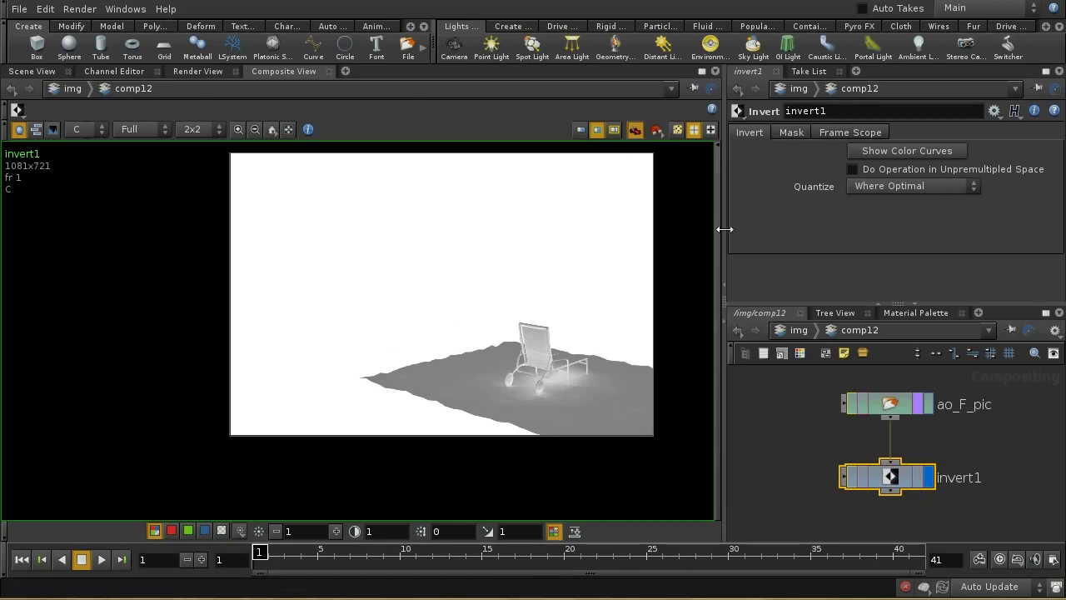
Step: Make invert1 operate in unpremultiplied space and exclude the alpha channel from its plane scope
{"action": "left_click", "coordinate": [858, 169]}
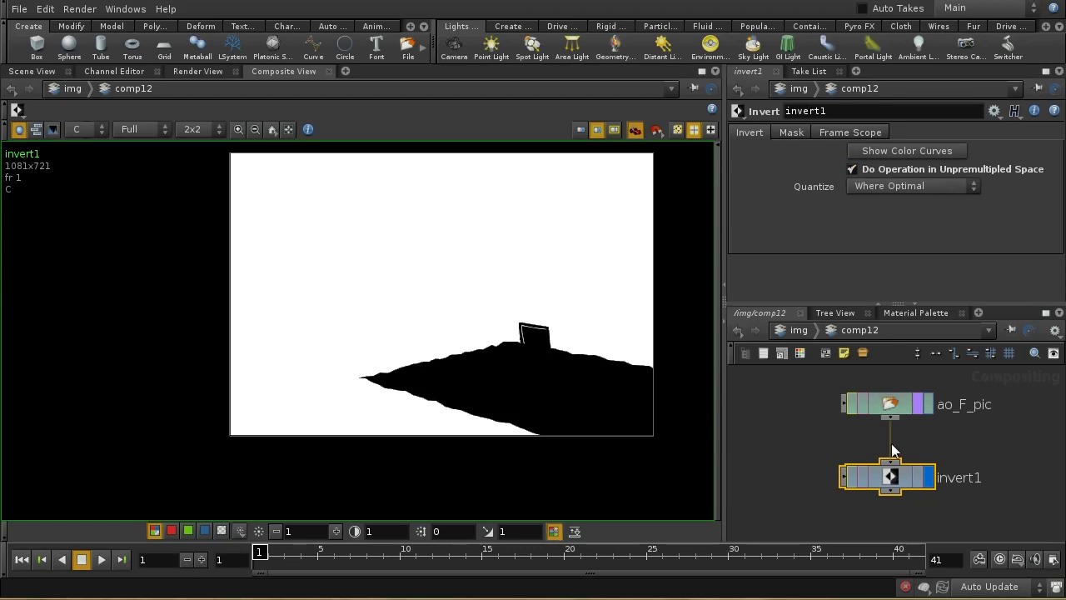
{"action": "left_click", "coordinate": [795, 133]}
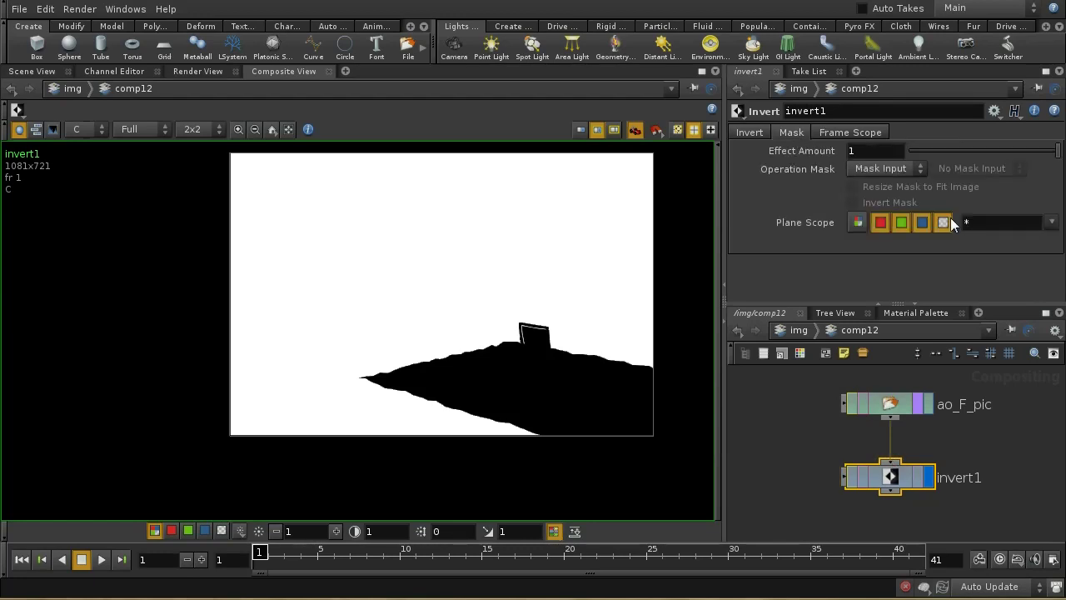
{"action": "left_click", "coordinate": [943, 222]}
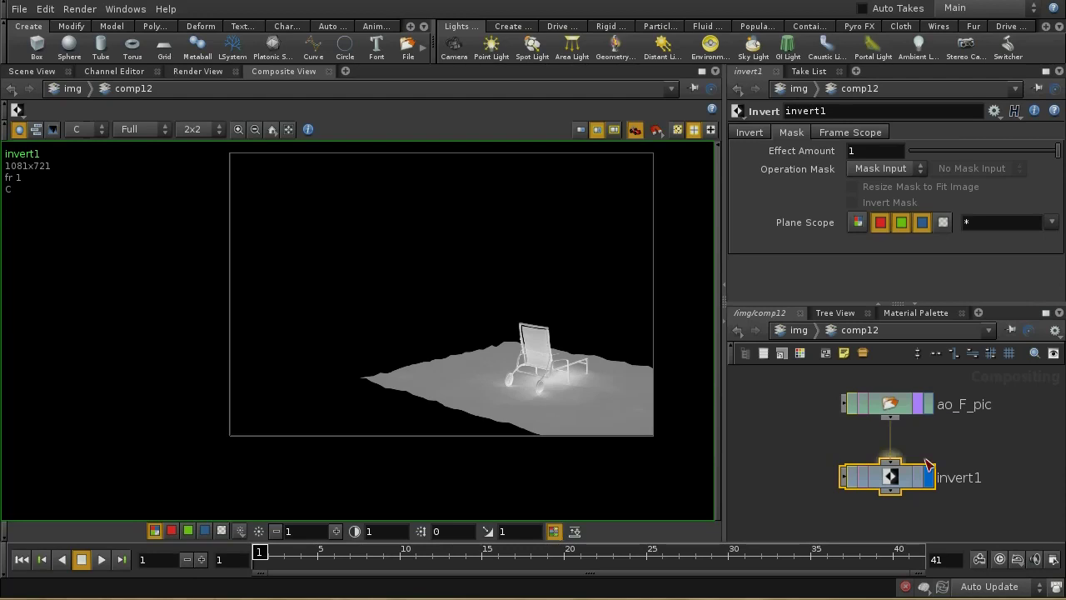
Step: Add a Color Correct node after invert1 and set its master Add to -0.5 for red, green and blue
{"action": "scroll", "coordinate": [916, 462], "scroll_direction": "down", "scroll_amount": 2}
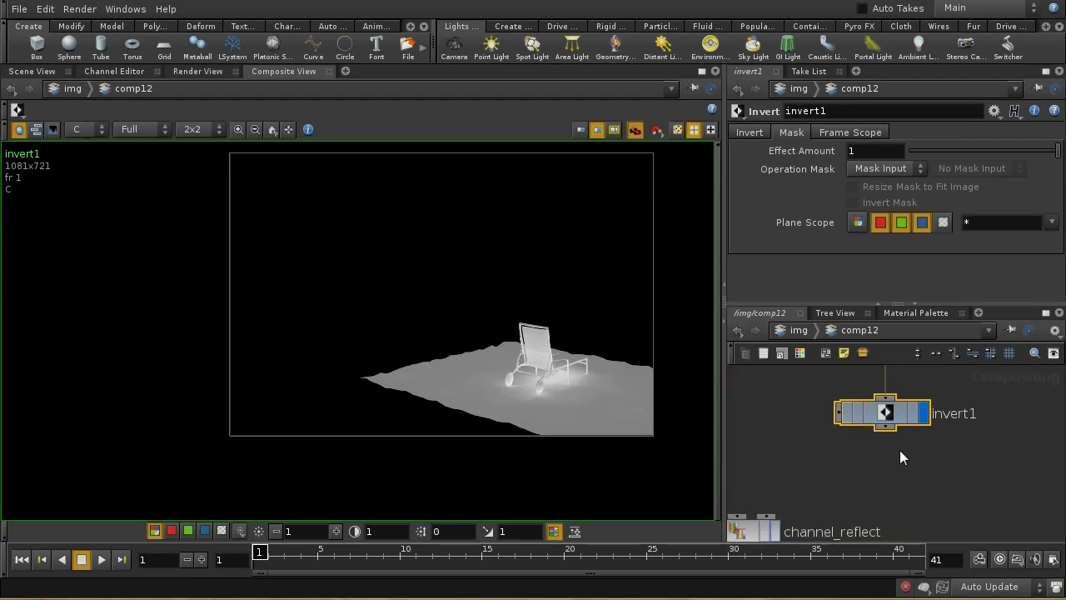
{"action": "key", "text": "Tab"}
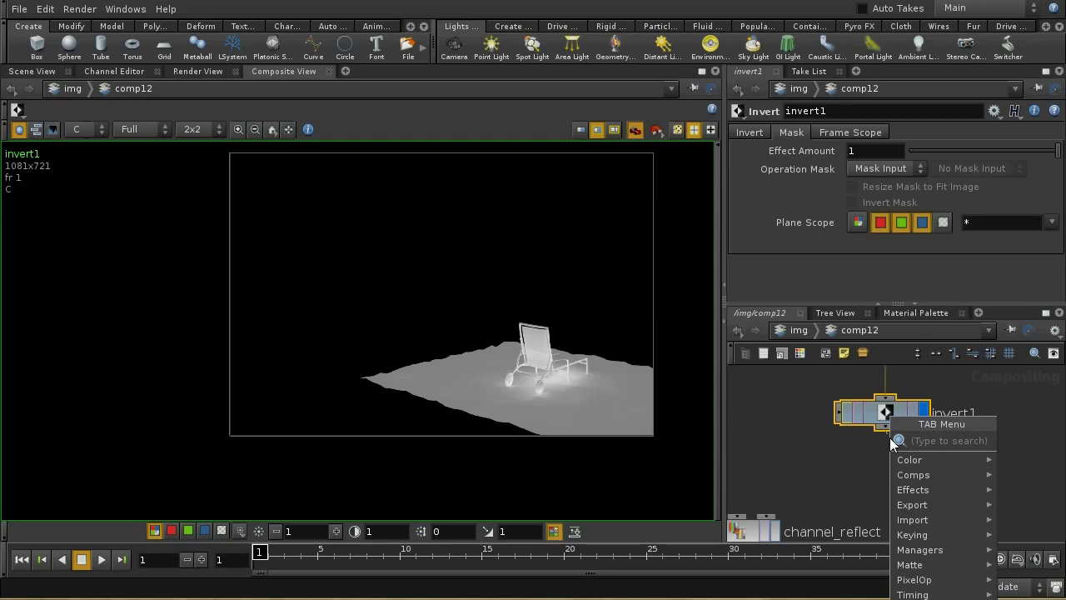
{"action": "type", "text": "color"}
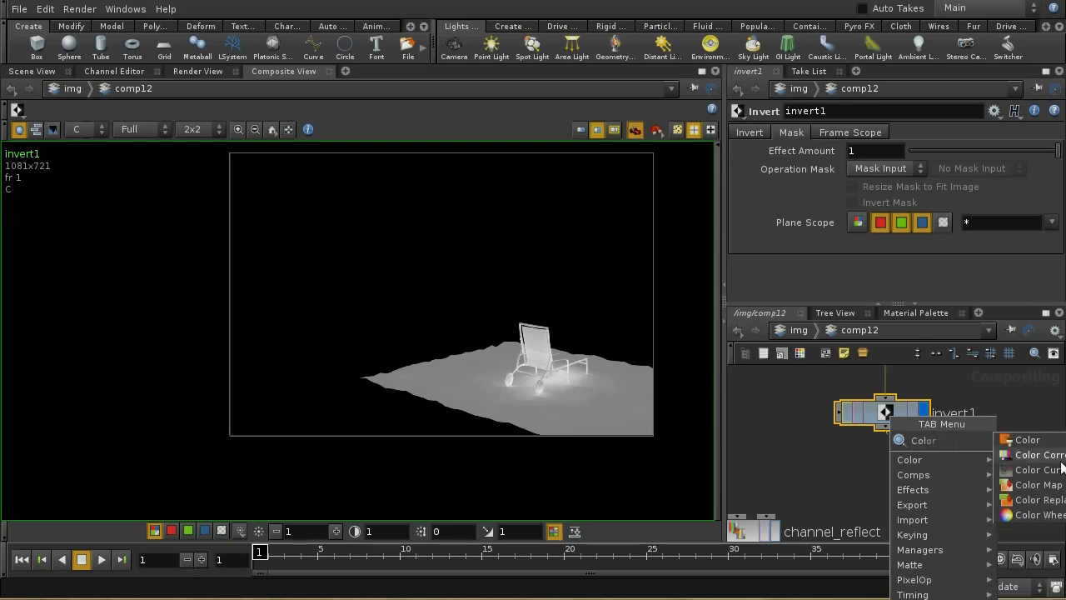
{"action": "left_click", "coordinate": [1036, 456]}
{"action": "left_click", "coordinate": [898, 471]}
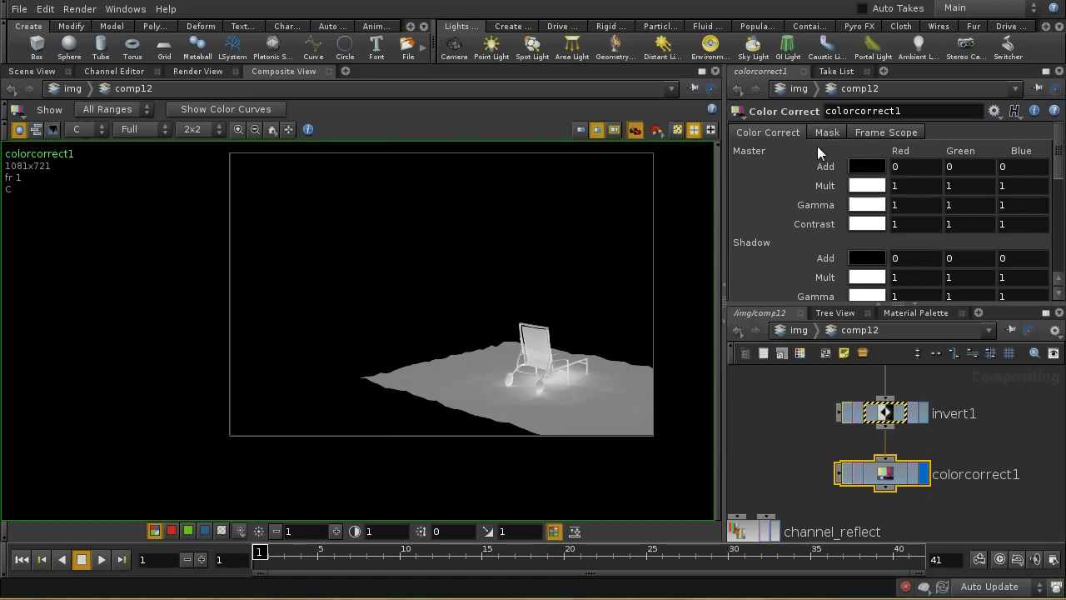
{"action": "middle_click_drag", "start_coordinate": [819, 167], "coordinate": [767, 177]}
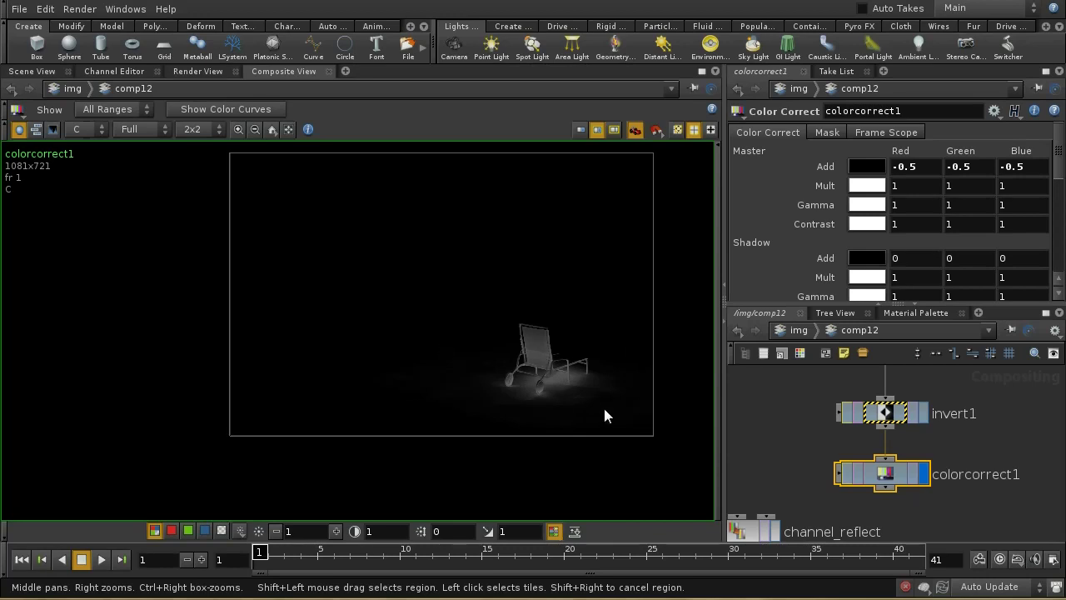
Step: Move the colorcorrect1 node farther away from channel_reflect in the network
{"action": "middle_click_drag", "start_coordinate": [983, 502], "coordinate": [1006, 441]}
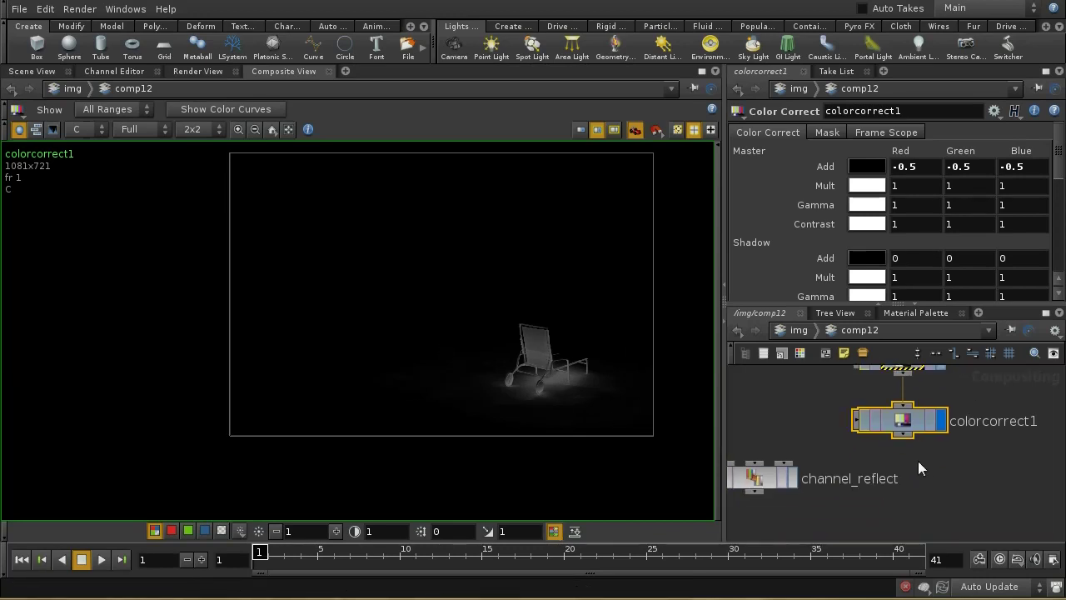
{"action": "left_click_drag", "start_coordinate": [900, 431], "coordinate": [939, 439]}
{"action": "middle_click_drag", "start_coordinate": [975, 398], "coordinate": [979, 470]}
{"action": "middle_click", "coordinate": [921, 450]}
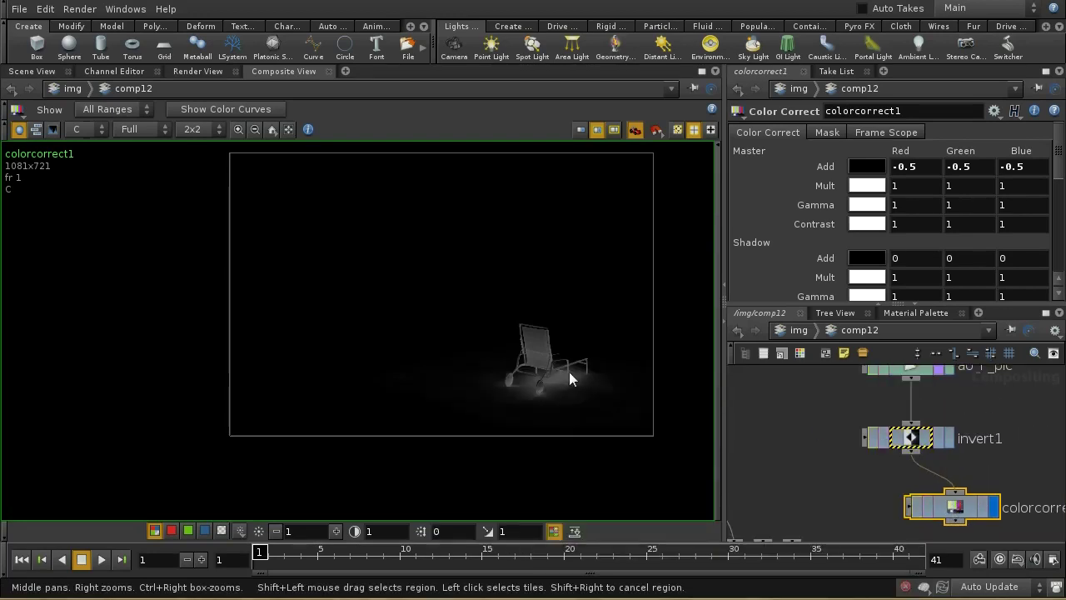
{"action": "middle_click_drag", "start_coordinate": [1035, 537], "coordinate": [999, 441]}
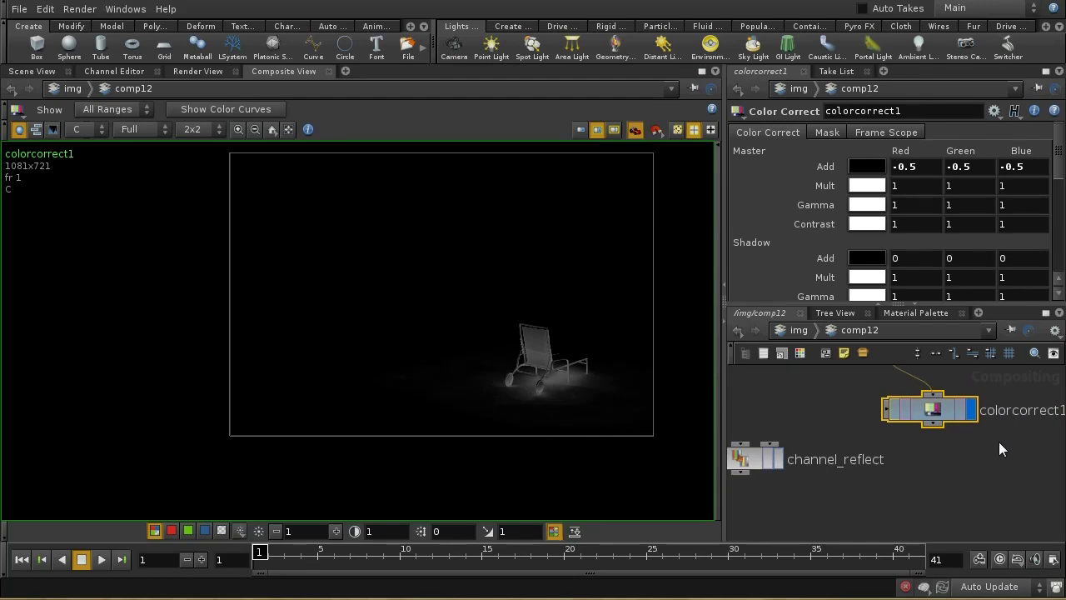
Step: Add a Limit node beneath colorcorrect1, connected to its output, and display it in the composite view
{"action": "key", "text": "Tab"}
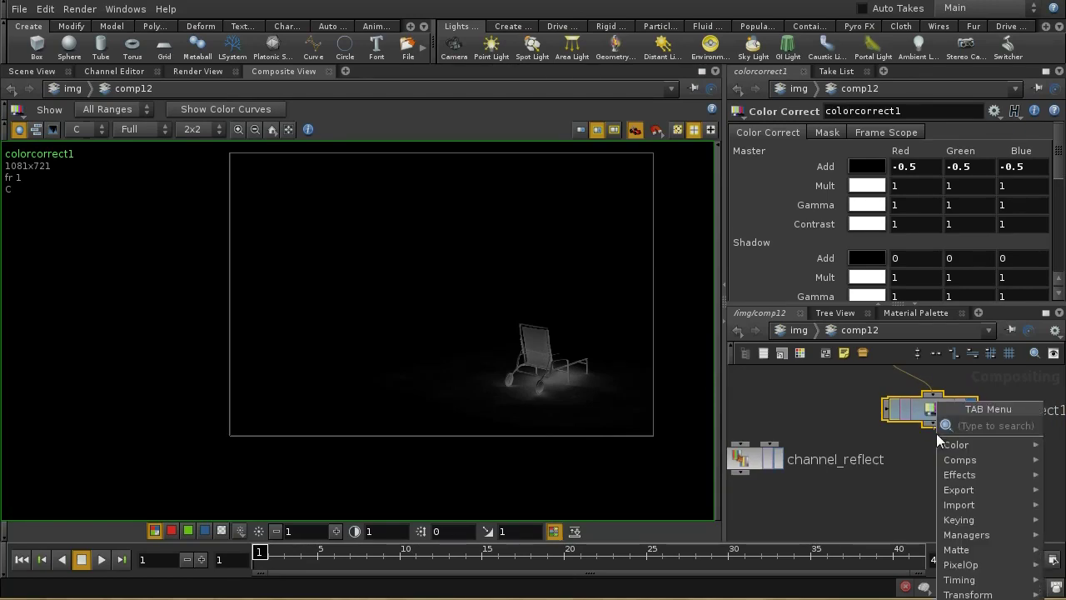
{"action": "type", "text": "Lighting"}
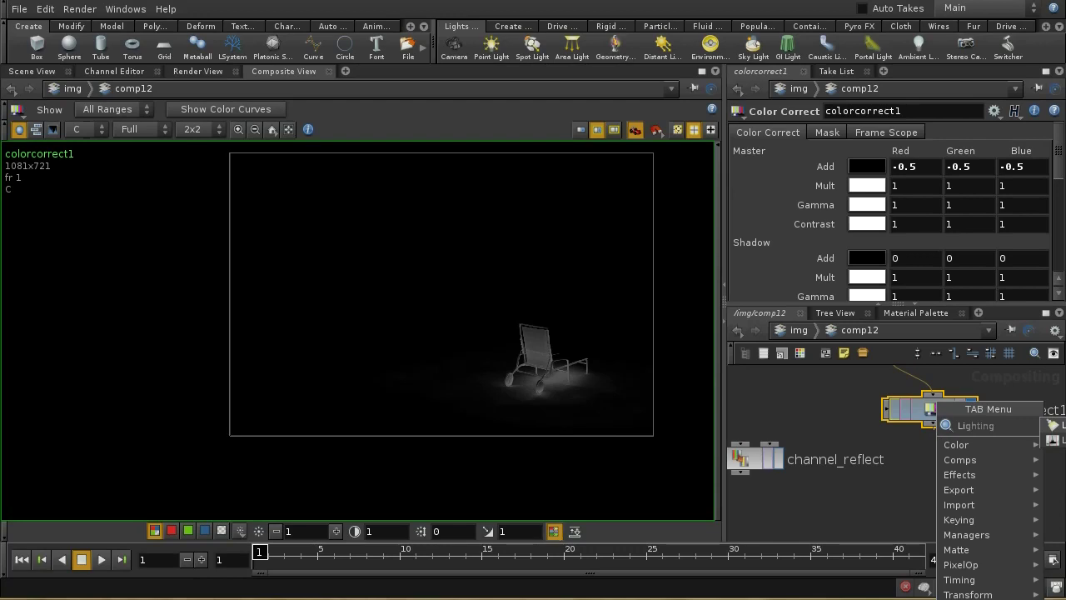
{"action": "key", "text": "Return"}
{"action": "left_click", "coordinate": [936, 469]}
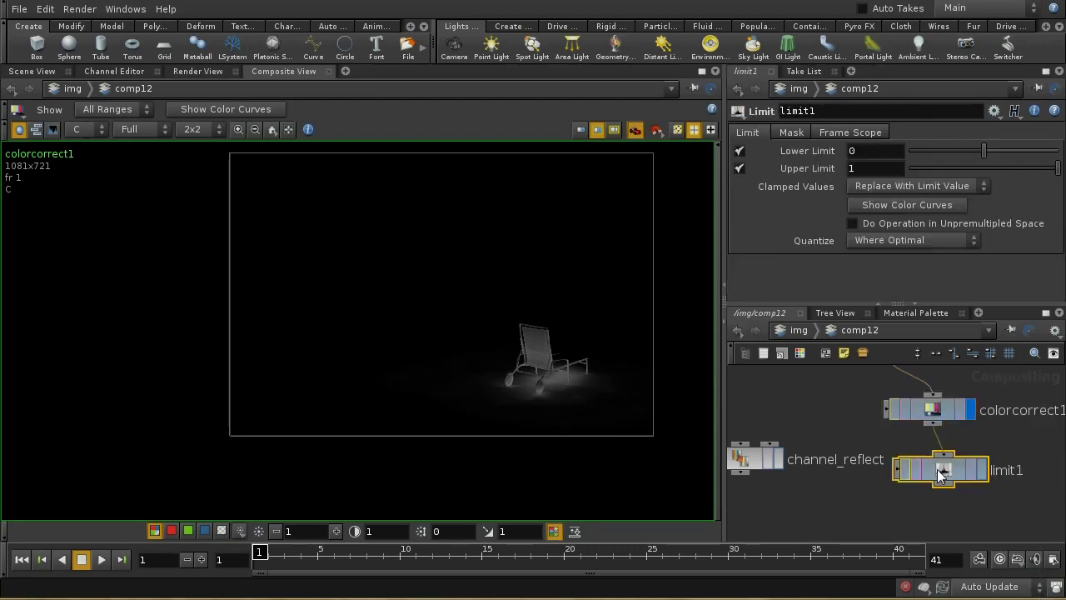
{"action": "left_click", "coordinate": [976, 470]}
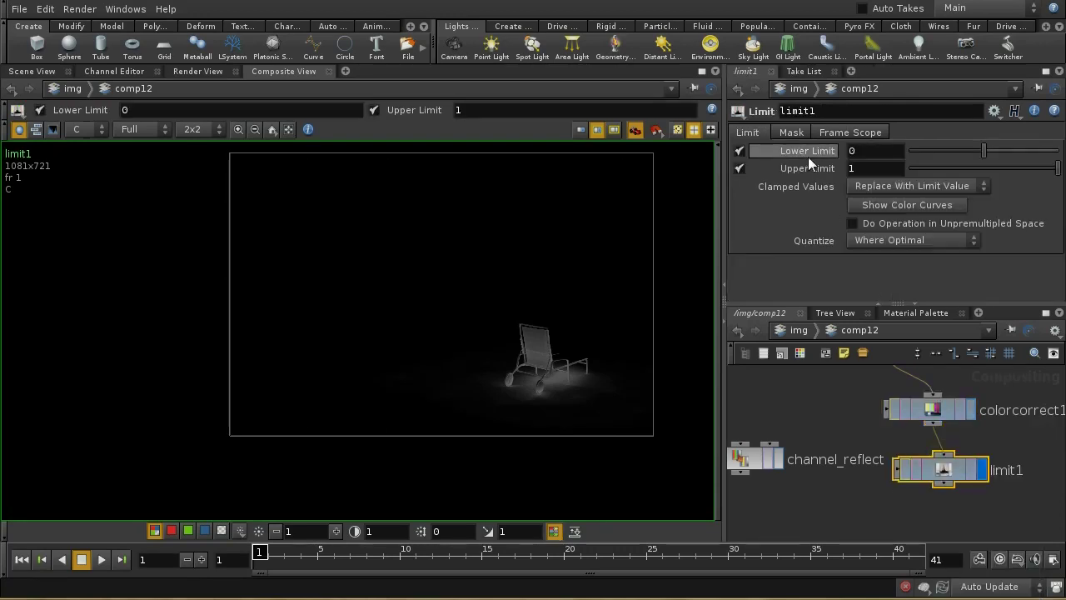
Step: Add an Equalize node directly beneath limit1, connected to its output, display it, and show its mask settings
{"action": "middle_click_drag", "start_coordinate": [955, 518], "coordinate": [922, 441]}
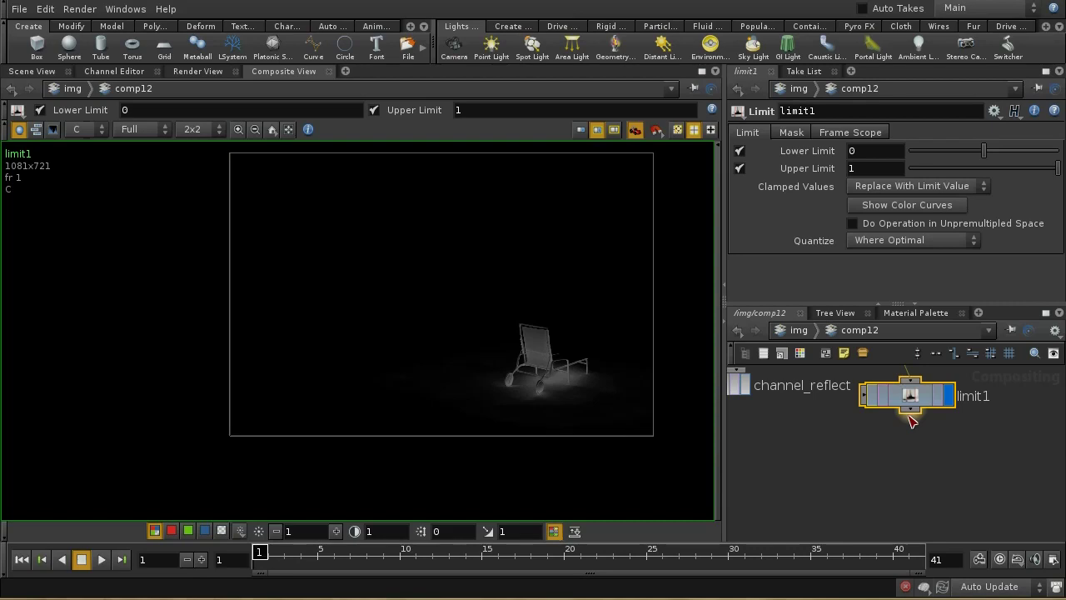
{"action": "key", "text": "Tab"}
{"action": "type", "text": "Equalize"}
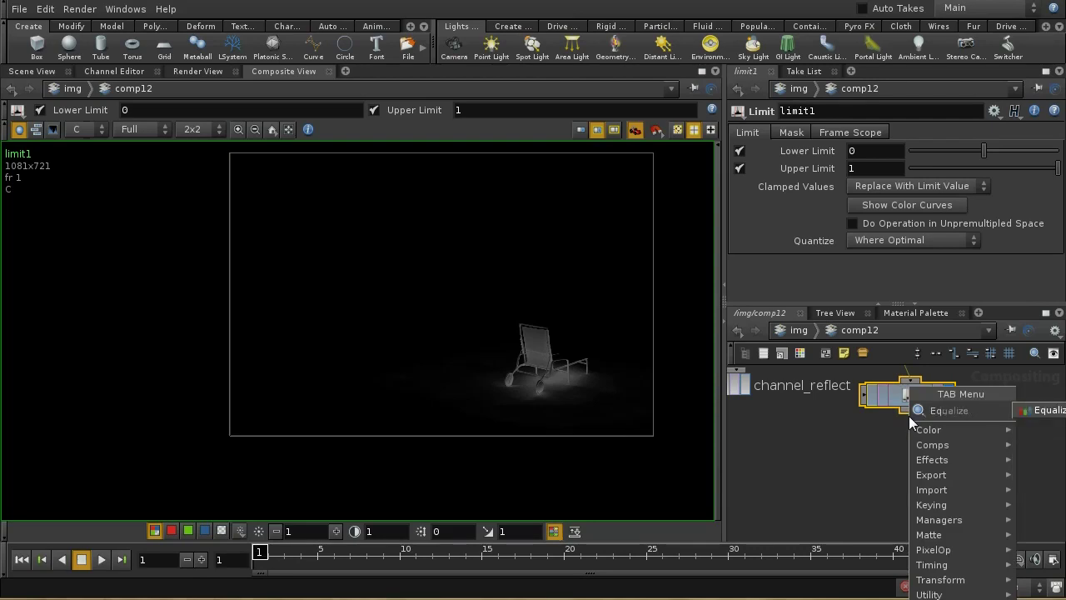
{"action": "left_click", "coordinate": [1048, 411]}
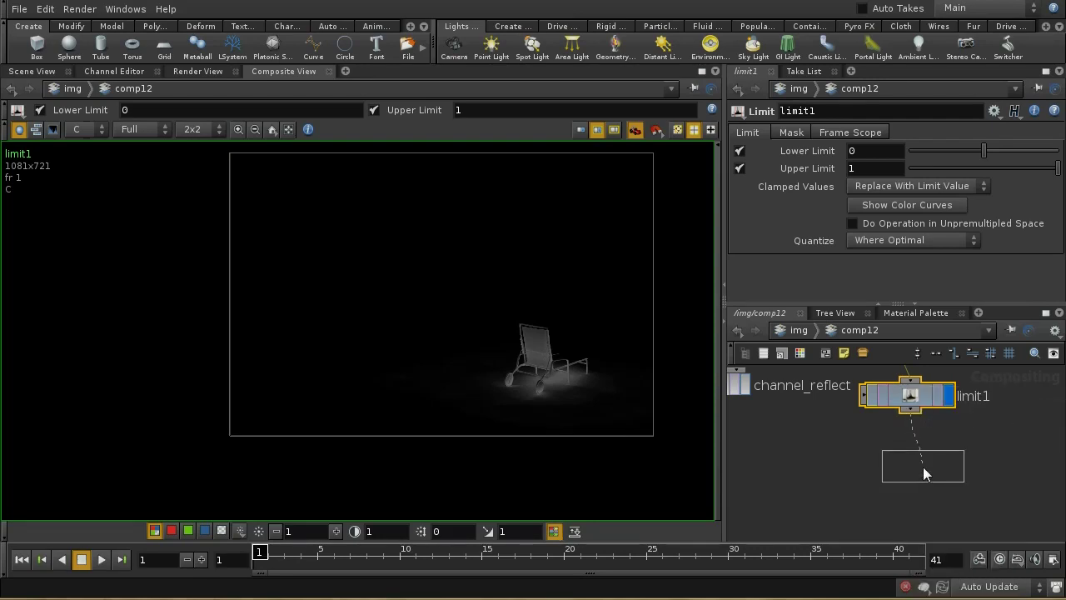
{"action": "left_click", "coordinate": [885, 466]}
{"action": "left_click", "coordinate": [972, 466]}
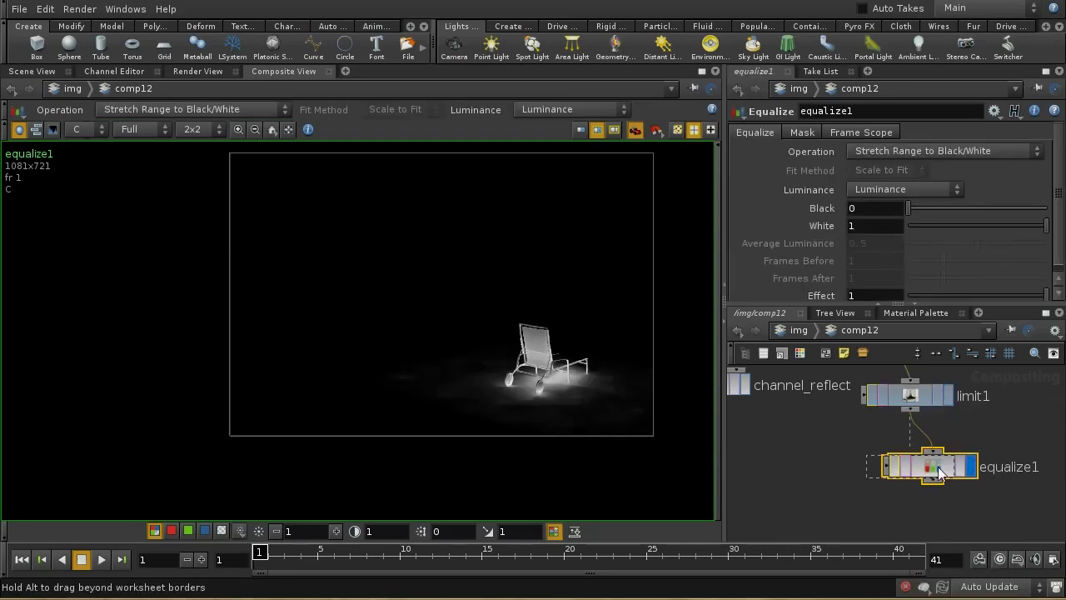
{"action": "left_click_drag", "start_coordinate": [941, 468], "coordinate": [918, 468]}
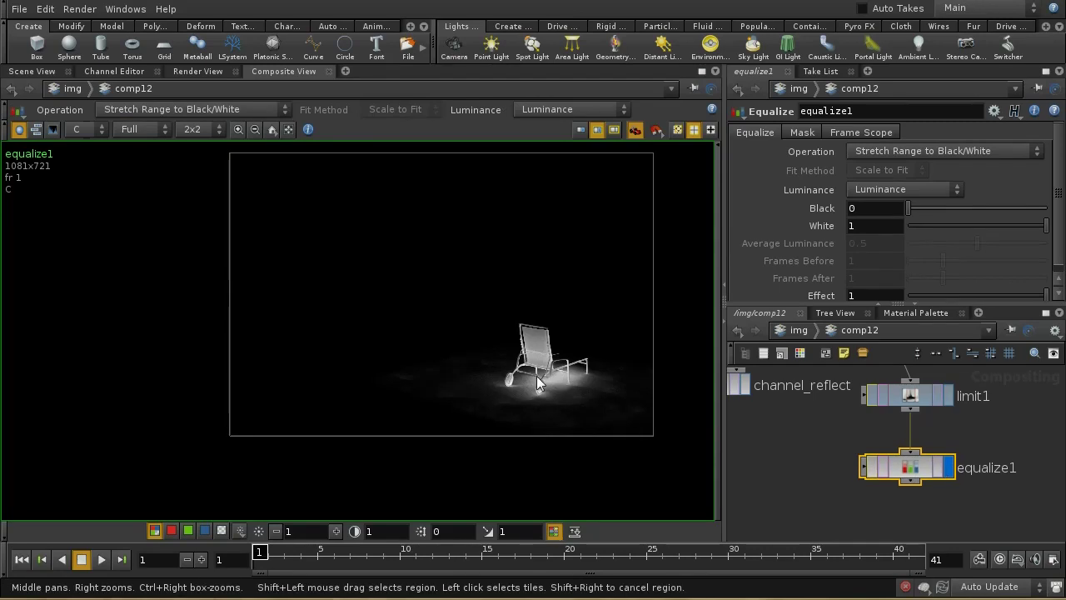
{"action": "left_click", "coordinate": [803, 132]}
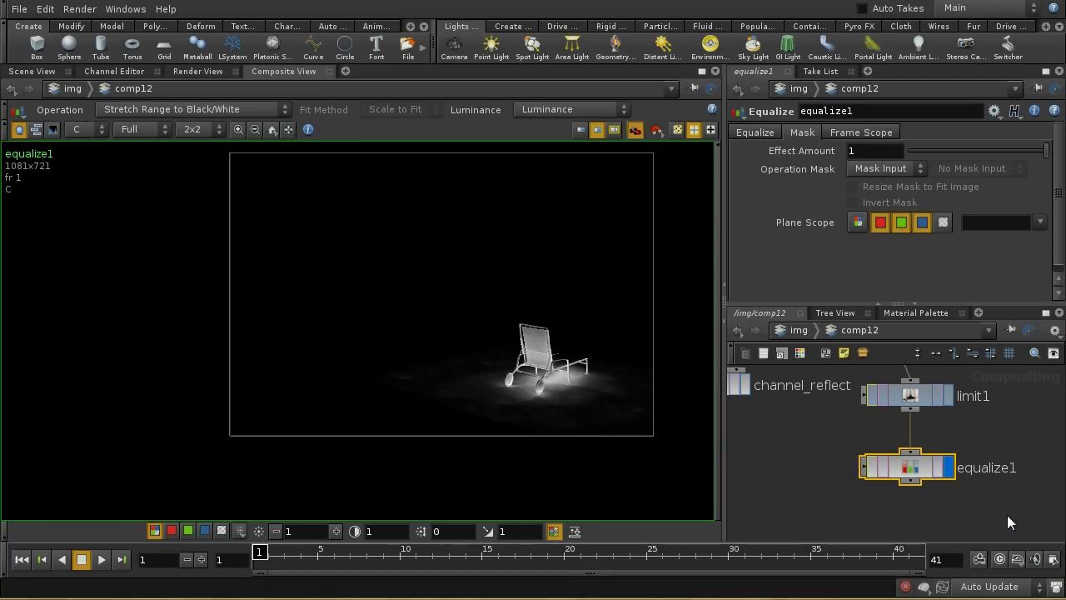
Step: Display channel_diffuse in the composite view and show only its alpha channel
{"action": "middle_click_drag", "start_coordinate": [1006, 515], "coordinate": [1019, 528]}
{"action": "middle_click_drag", "start_coordinate": [821, 459], "coordinate": [912, 509]}
{"action": "scroll", "coordinate": [912, 509], "scroll_direction": "down", "scroll_amount": 2}
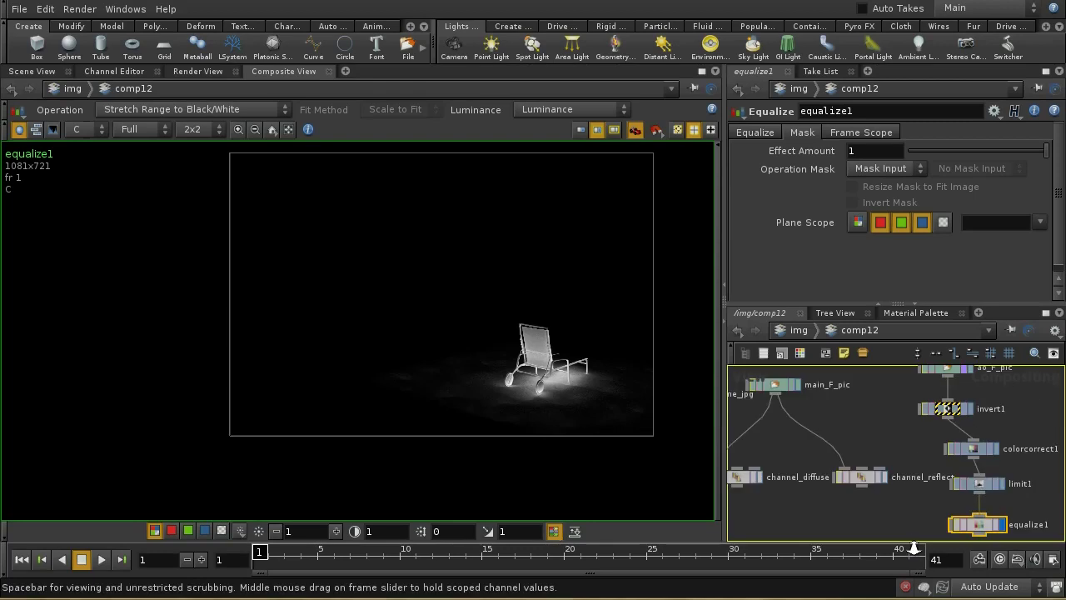
{"action": "middle_click_drag", "start_coordinate": [825, 533], "coordinate": [820, 451]}
{"action": "scroll", "coordinate": [924, 489], "scroll_direction": "up", "scroll_amount": 3}
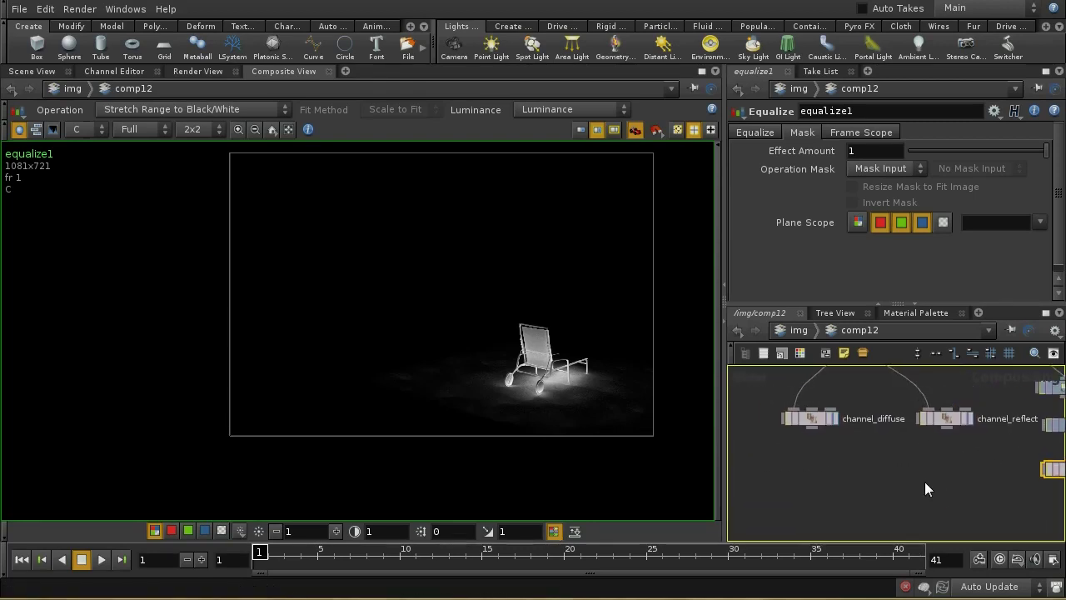
{"action": "mouse_move", "coordinate": [884, 478]}
{"action": "middle_mouse_down"}
{"action": "mouse_move", "coordinate": [886, 511]}
{"action": "mouse_move", "coordinate": [884, 490]}
{"action": "middle_mouse_up"}
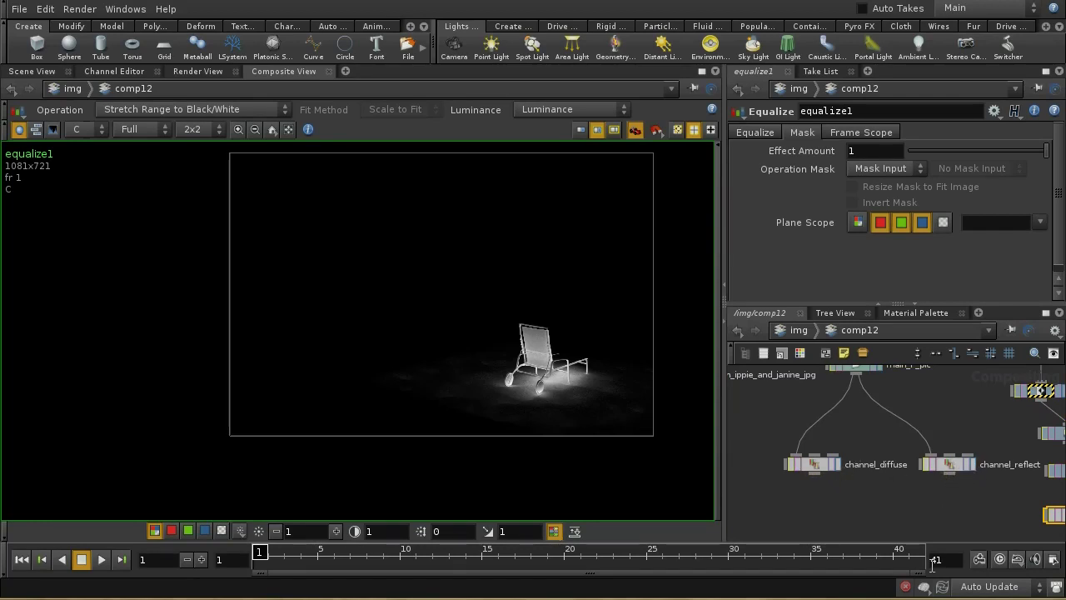
{"action": "middle_click_drag", "start_coordinate": [877, 510], "coordinate": [871, 458]}
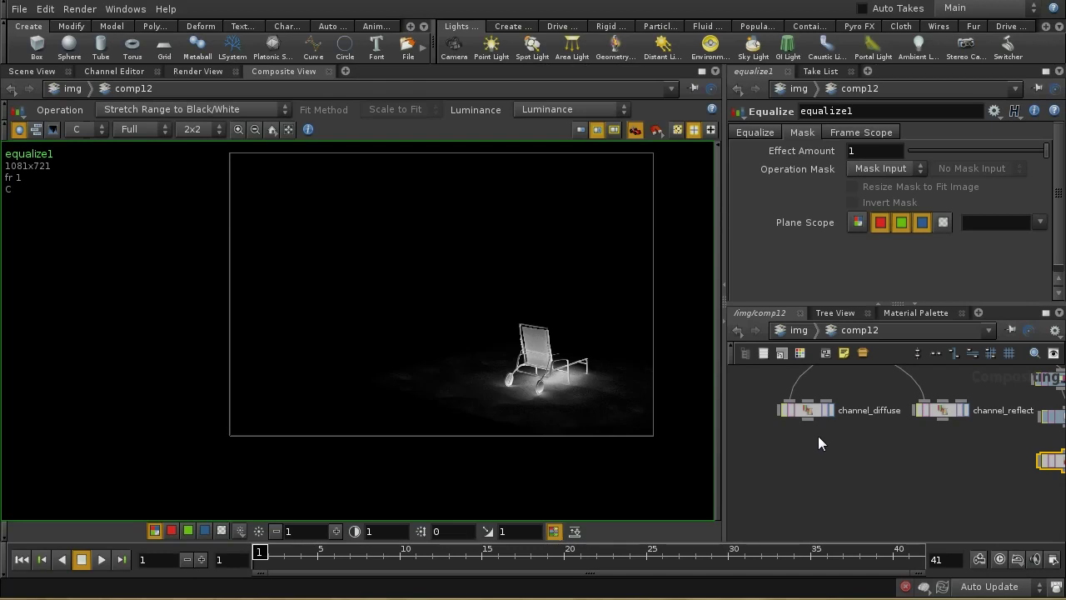
{"action": "left_click", "coordinate": [831, 412]}
{"action": "left_click", "coordinate": [811, 411]}
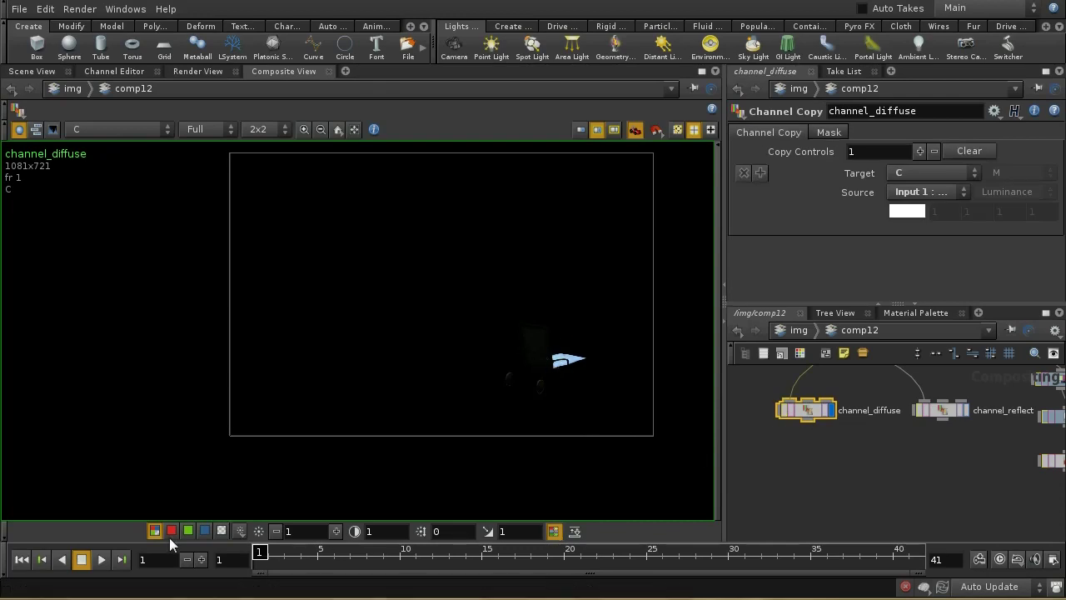
{"action": "left_click", "coordinate": [224, 530]}
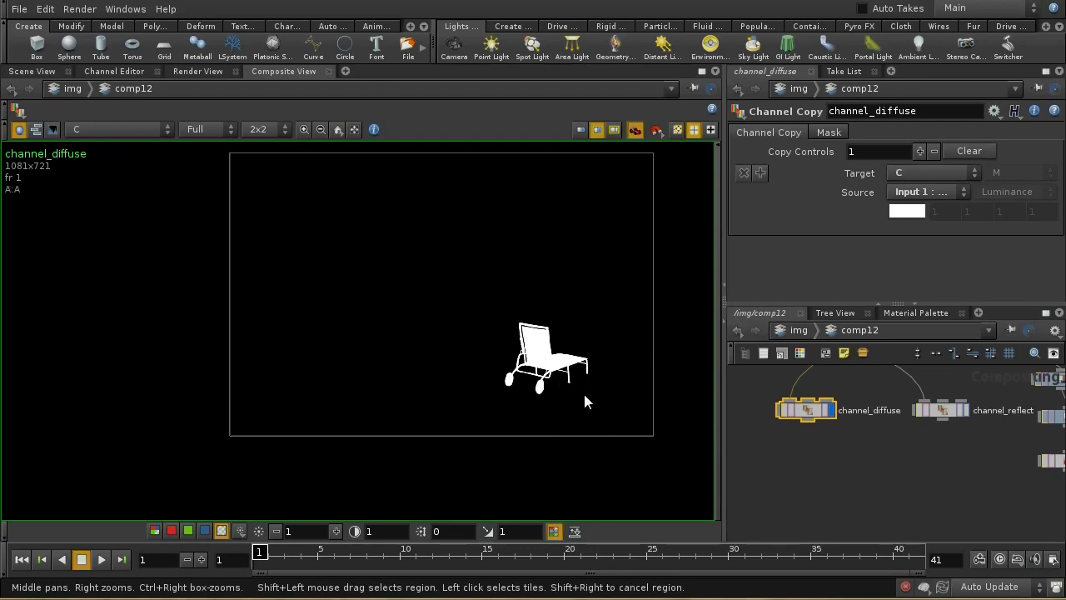
Step: Examine the lounger's edges around the legs up close in the alpha channel and in the red channel
{"action": "right_click_drag", "start_coordinate": [589, 337], "coordinate": [571, 150]}
{"action": "middle_click_drag", "start_coordinate": [542, 364], "coordinate": [471, 319]}
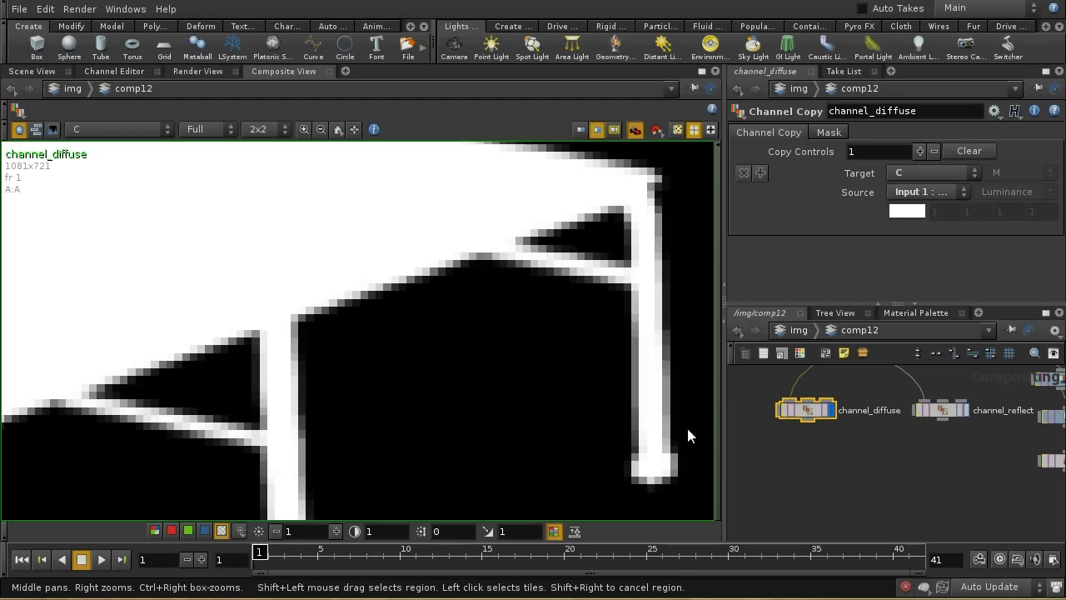
{"action": "middle_click_drag", "start_coordinate": [688, 434], "coordinate": [640, 399]}
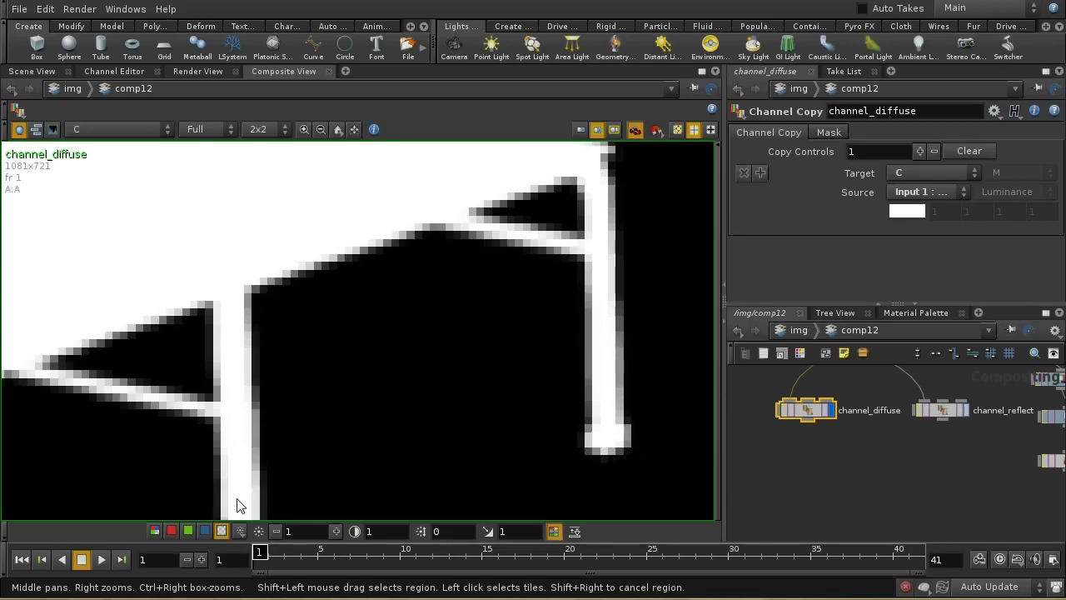
{"action": "left_click", "coordinate": [171, 530]}
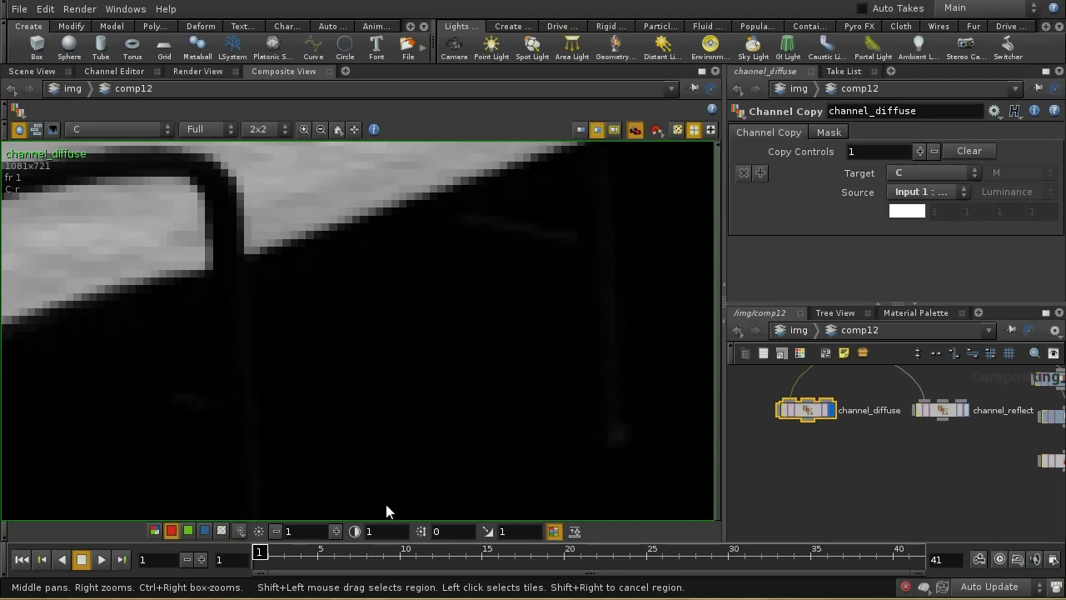
{"action": "middle_click_drag", "start_coordinate": [435, 396], "coordinate": [437, 458]}
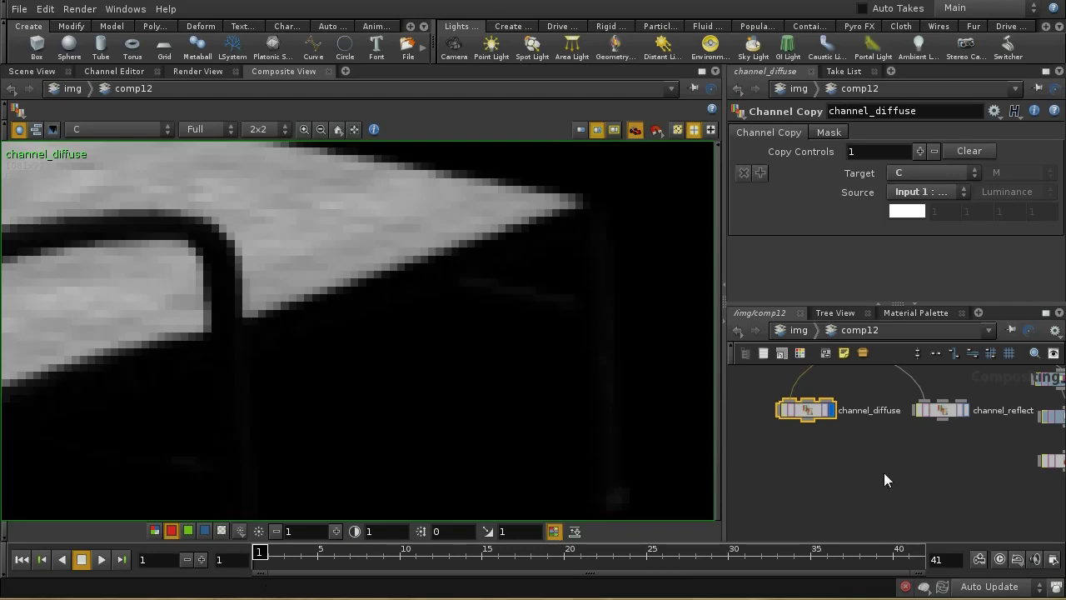
Step: Add a Premultiply node beneath channel_diffuse, connected to its output, display it, and set its operation to Divide By Alpha
{"action": "key", "text": "Tab"}
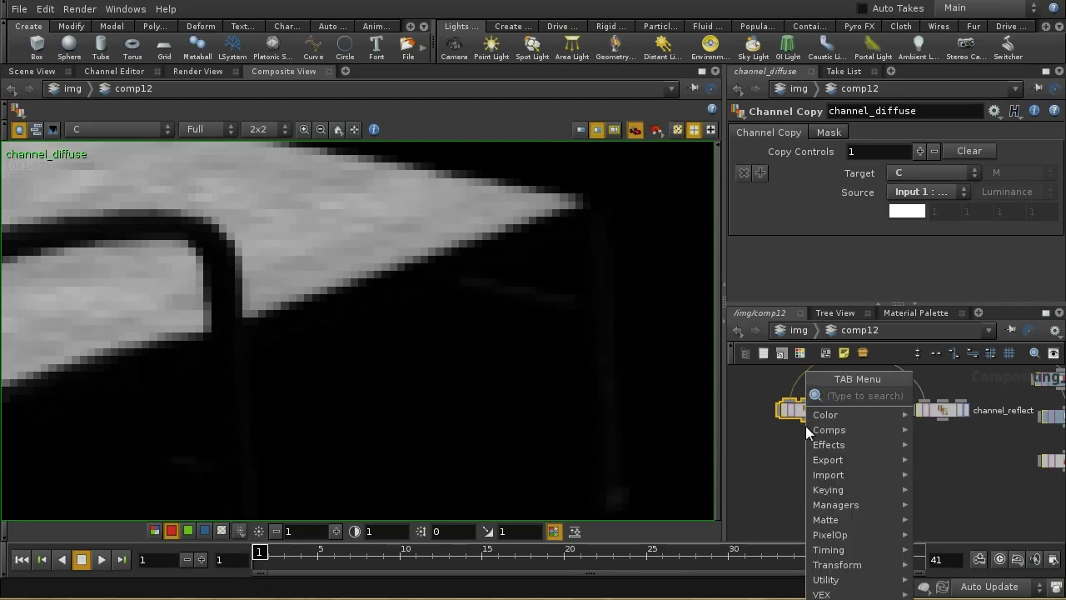
{"action": "type", "text": "Premultiply"}
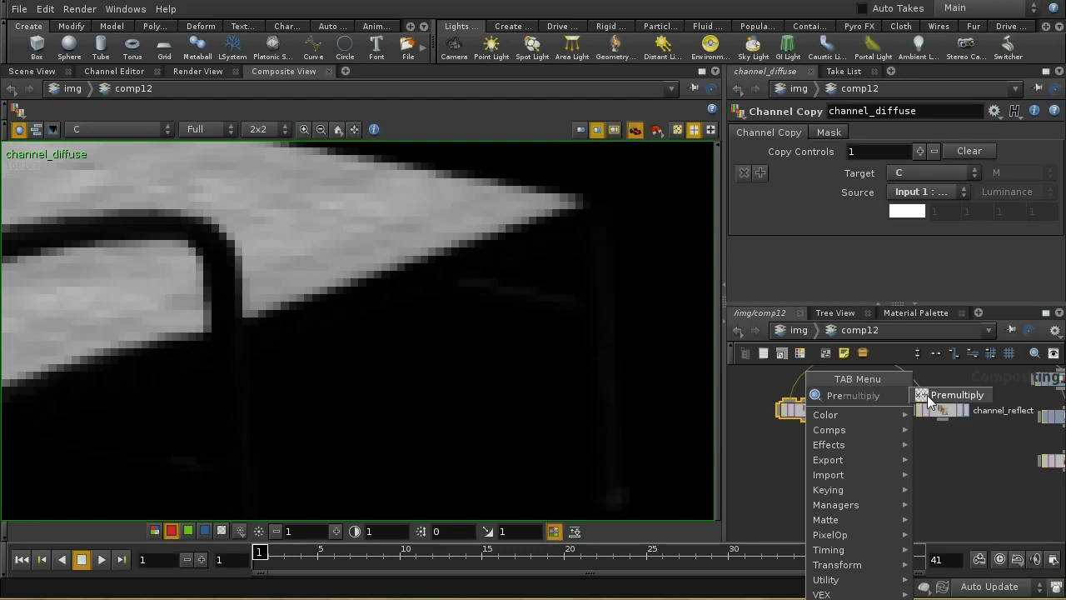
{"action": "left_click", "coordinate": [928, 398]}
{"action": "left_click", "coordinate": [804, 458]}
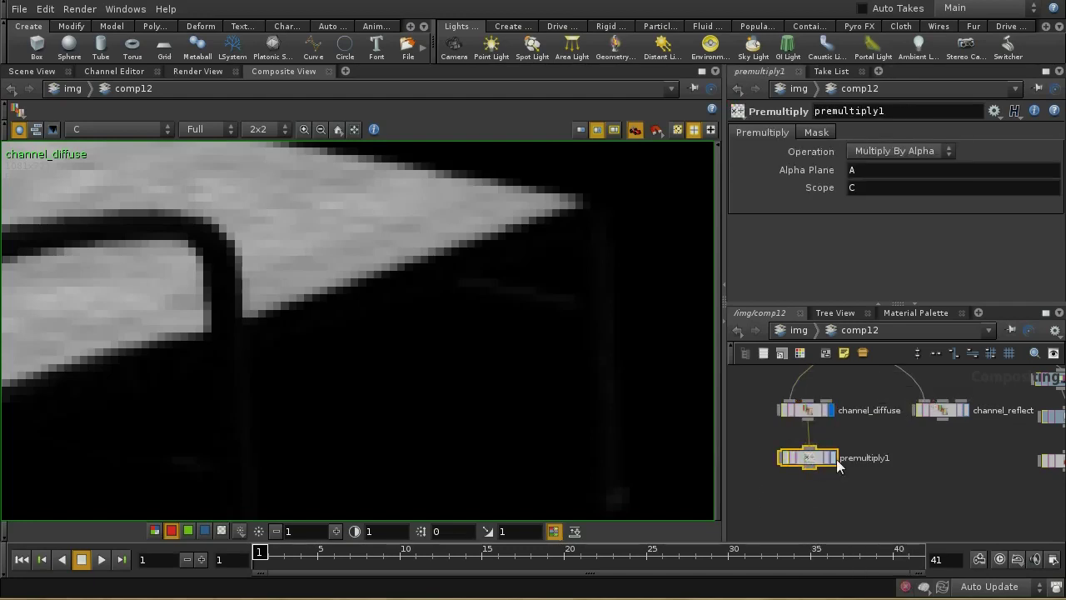
{"action": "left_click", "coordinate": [831, 465]}
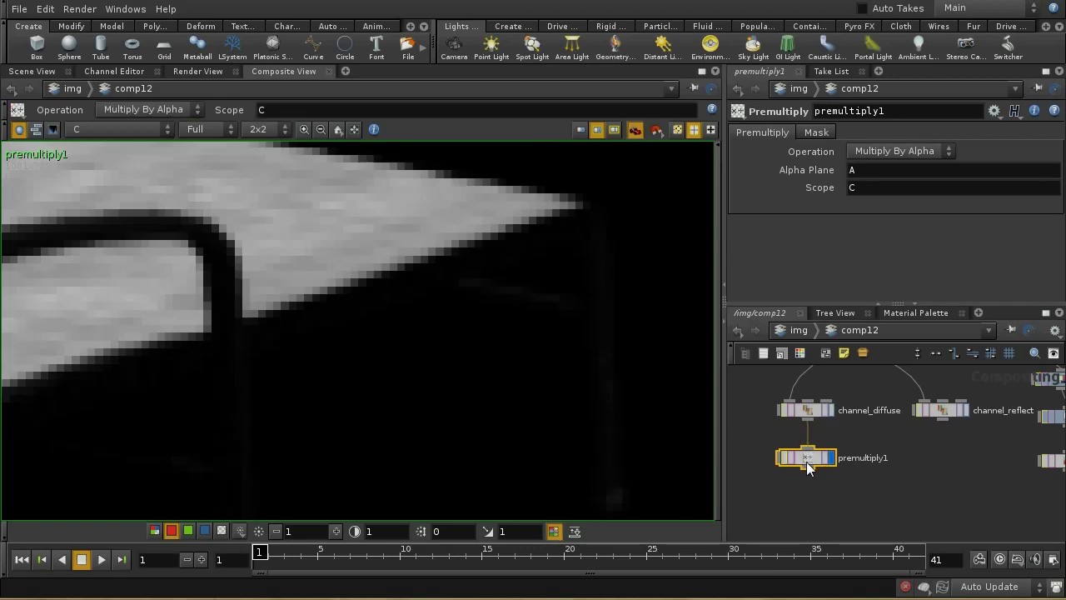
{"action": "left_click", "coordinate": [916, 150]}
{"action": "left_click", "coordinate": [904, 182]}
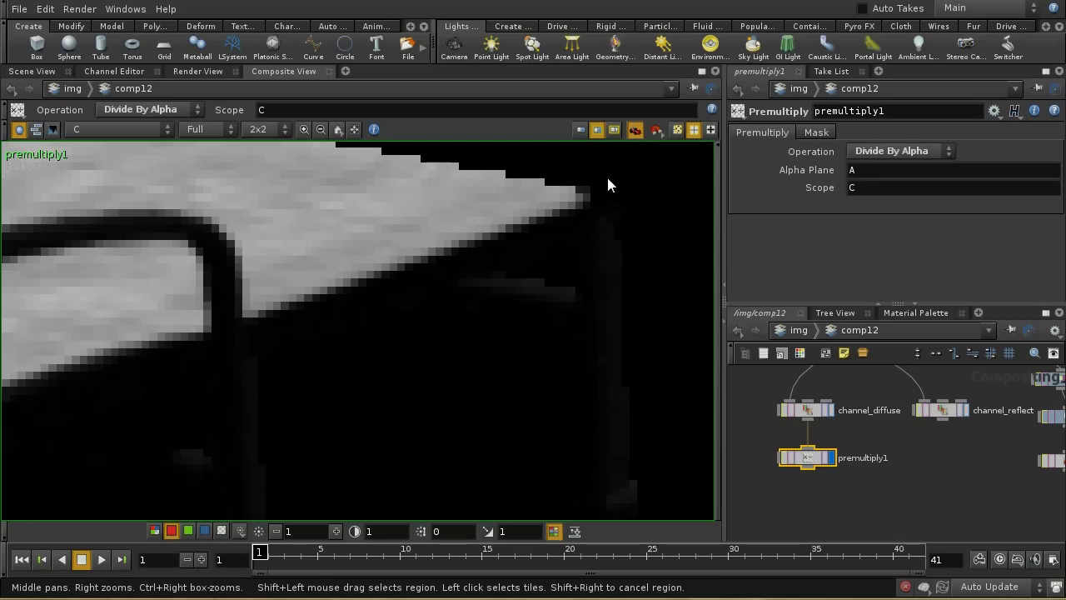
Step: Compare the lounger's edge pixels in premultiply1 with those in channel_diffuse
{"action": "middle_click_drag", "start_coordinate": [608, 173], "coordinate": [519, 263]}
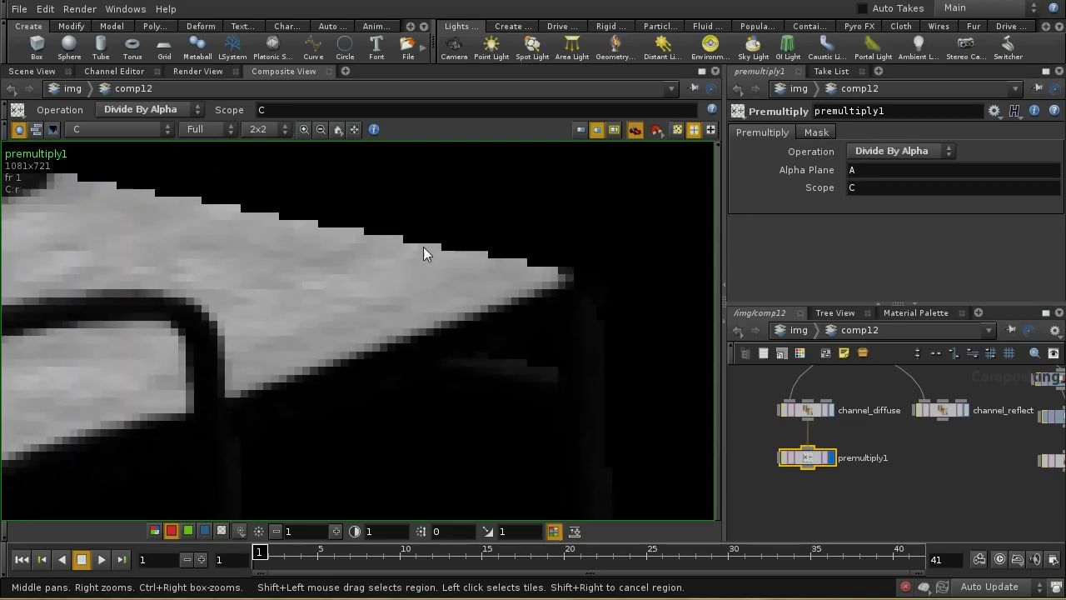
{"action": "left_click", "coordinate": [832, 410]}
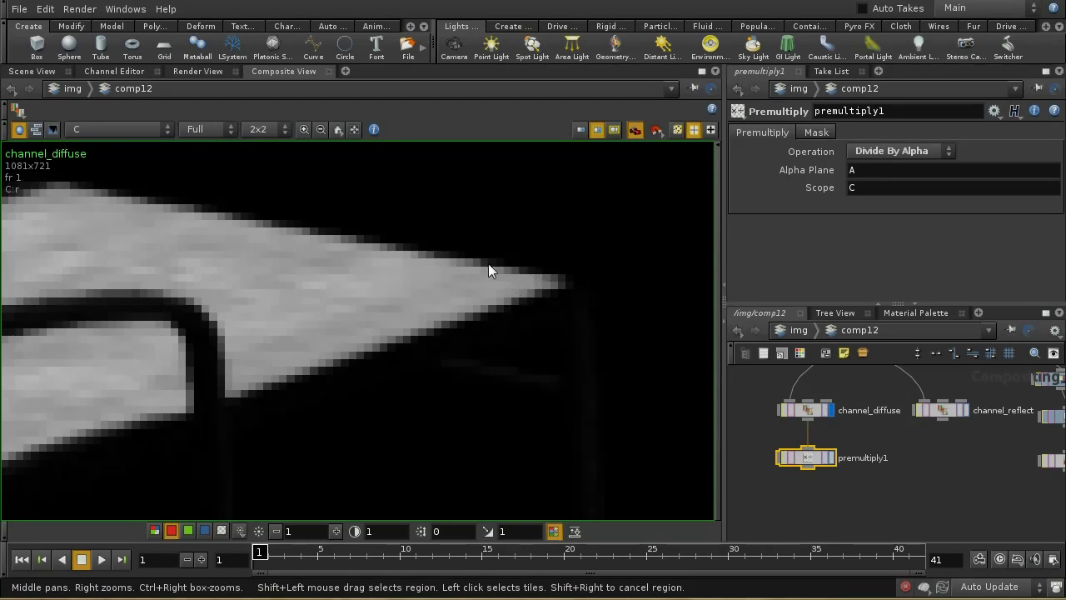
{"action": "left_click", "coordinate": [831, 457]}
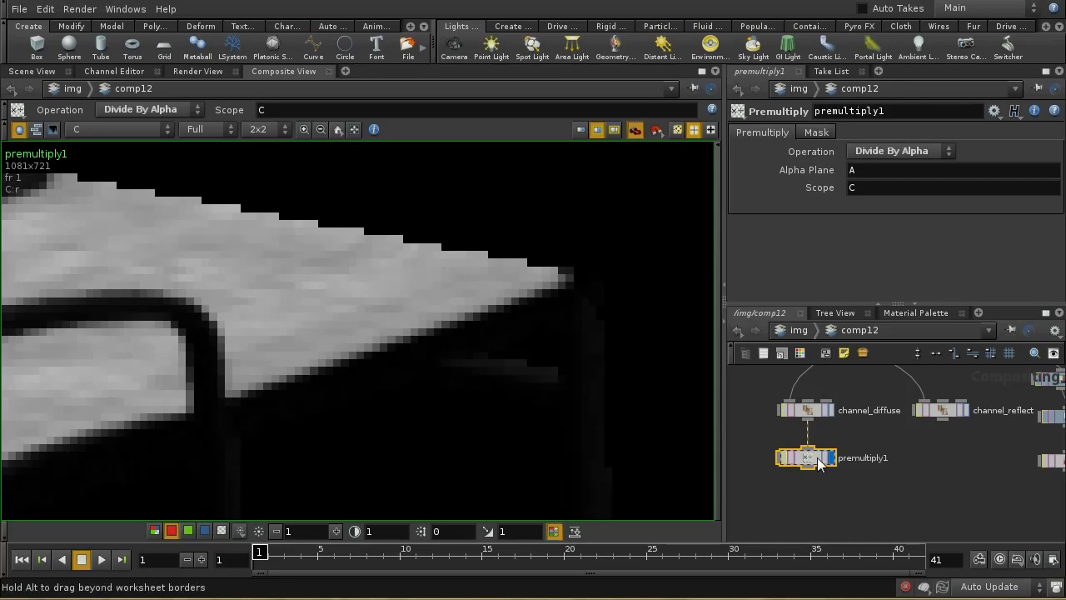
Step: Duplicate the premultiply1 node and connect the copy to channel_reflect's output, placing it directly beneath that node
{"action": "key", "text": "Delete"}
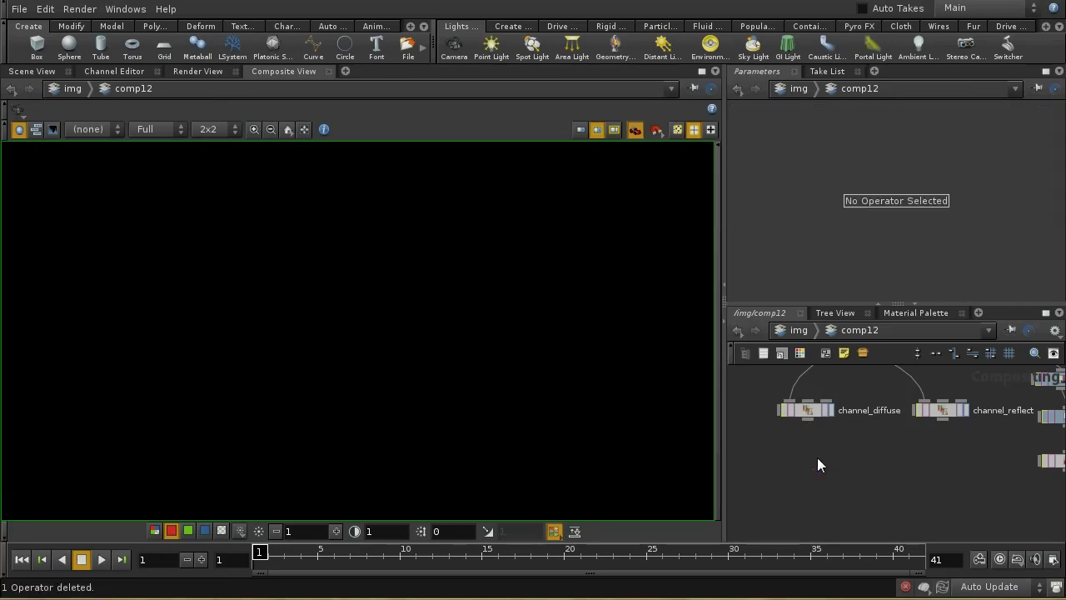
{"action": "key", "text": "ctrl+z"}
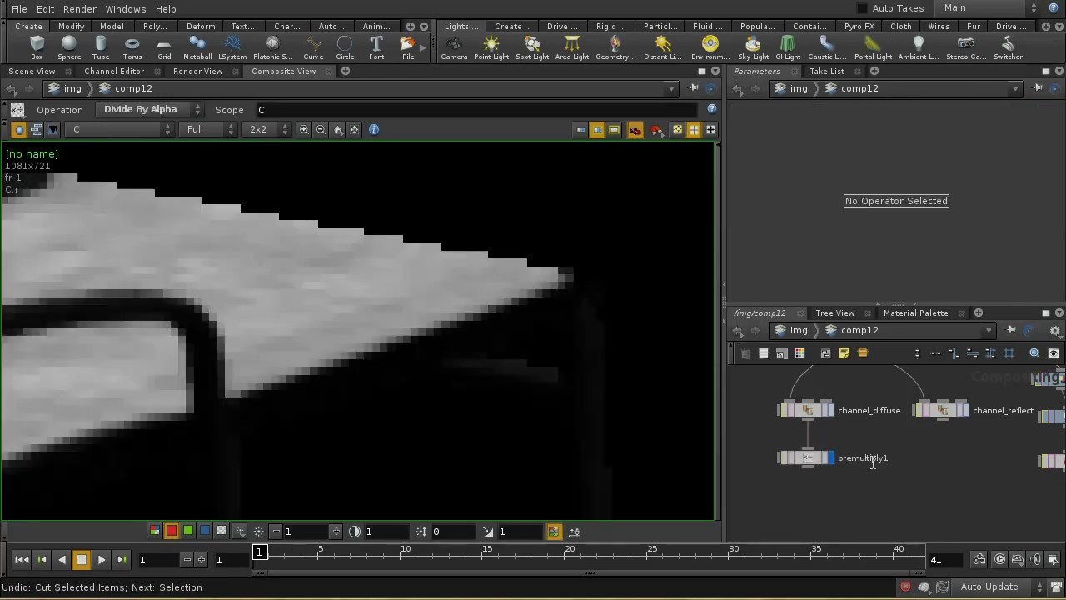
{"action": "left_click", "coordinate": [801, 460]}
{"action": "key", "text": "ctrl+c"}
{"action": "key", "text": "ctrl+v"}
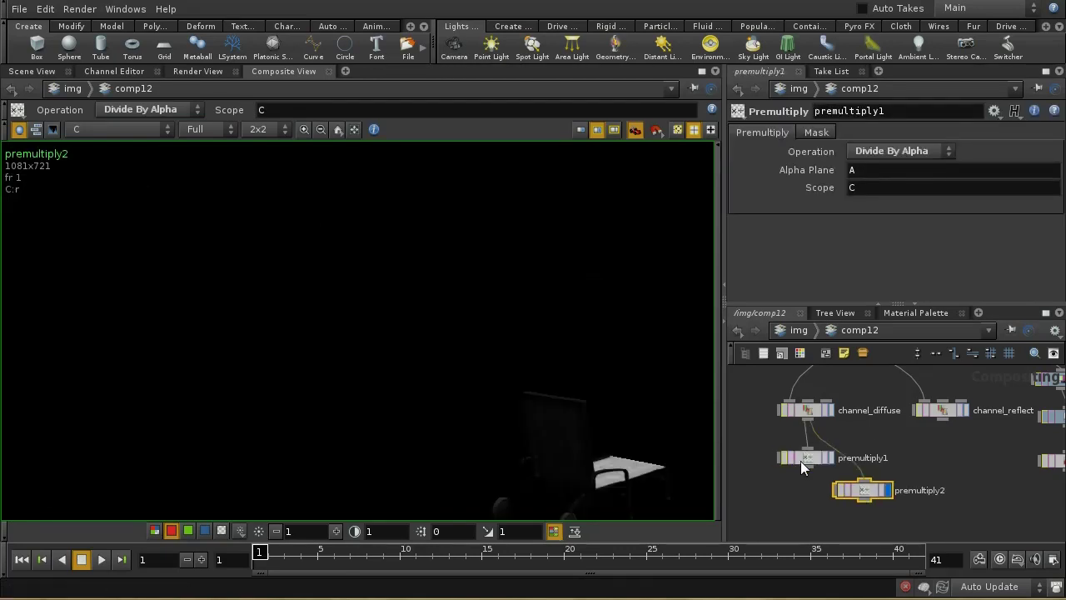
{"action": "left_click_drag", "start_coordinate": [871, 491], "coordinate": [941, 449]}
Step: Add a Color Correct node beneath premultiply1, connected to its output
{"action": "middle_click_drag", "start_coordinate": [958, 480], "coordinate": [964, 438]}
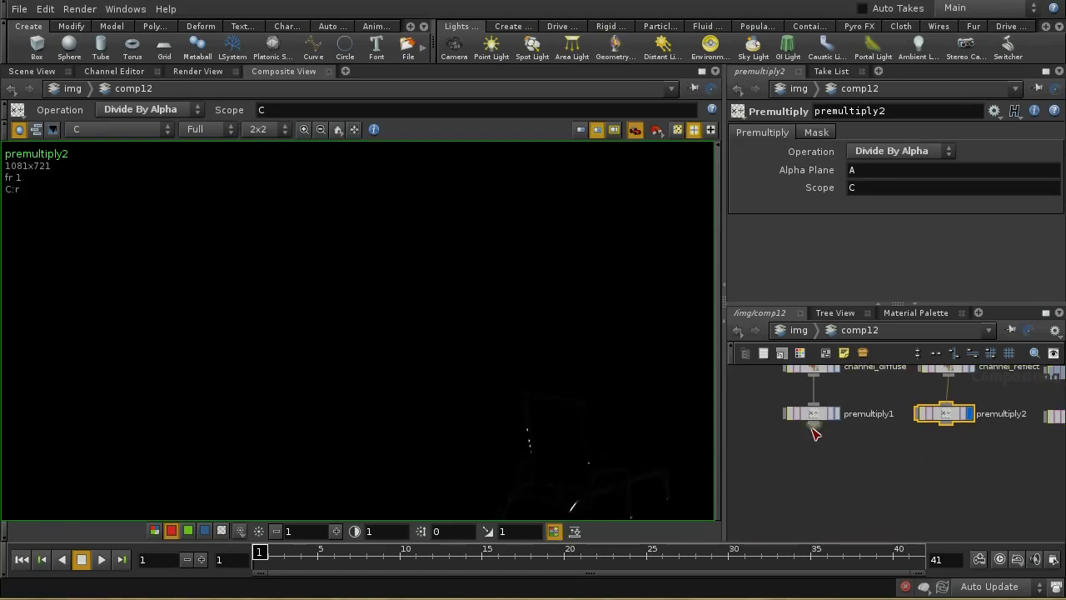
{"action": "key", "text": "Tab"}
{"action": "type", "text": "Color"}
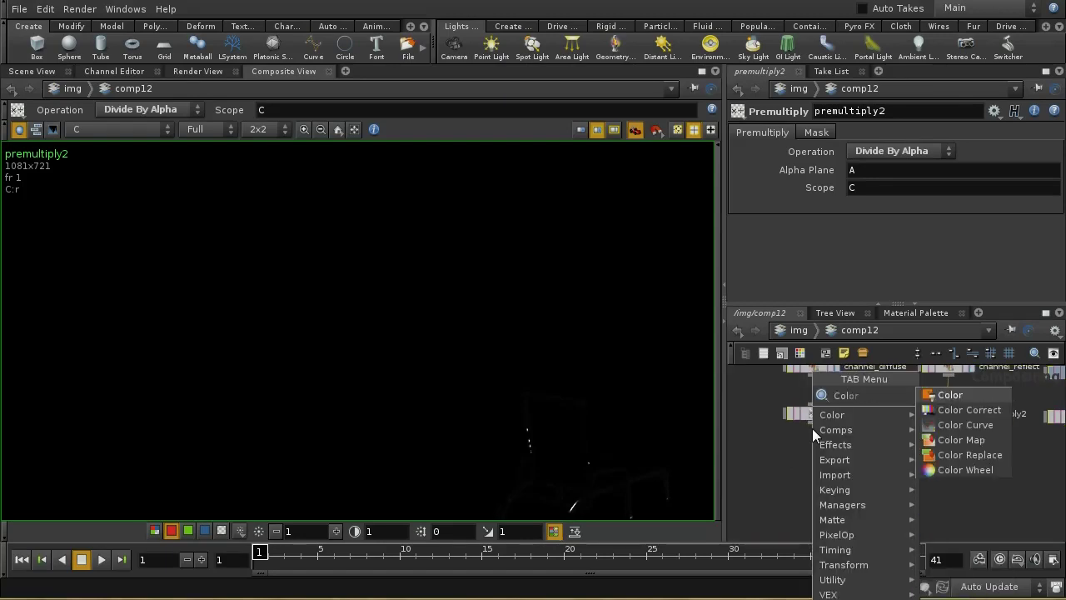
{"action": "left_click", "coordinate": [975, 412]}
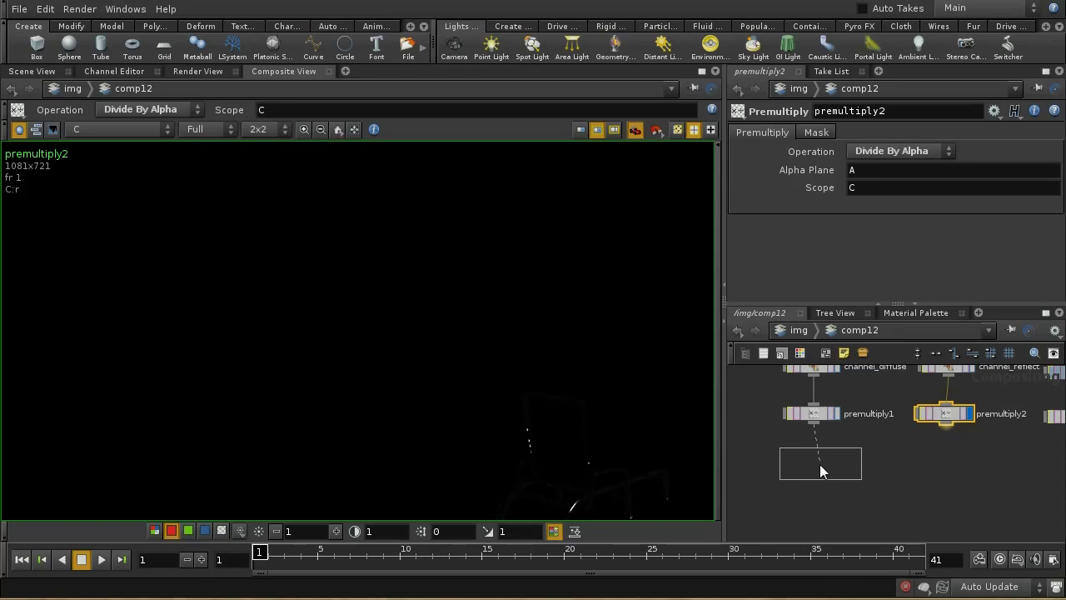
{"action": "left_click", "coordinate": [816, 466]}
Step: Add a Color Correct node beneath premultiply2, connected to its output
{"action": "key", "text": "Tab"}
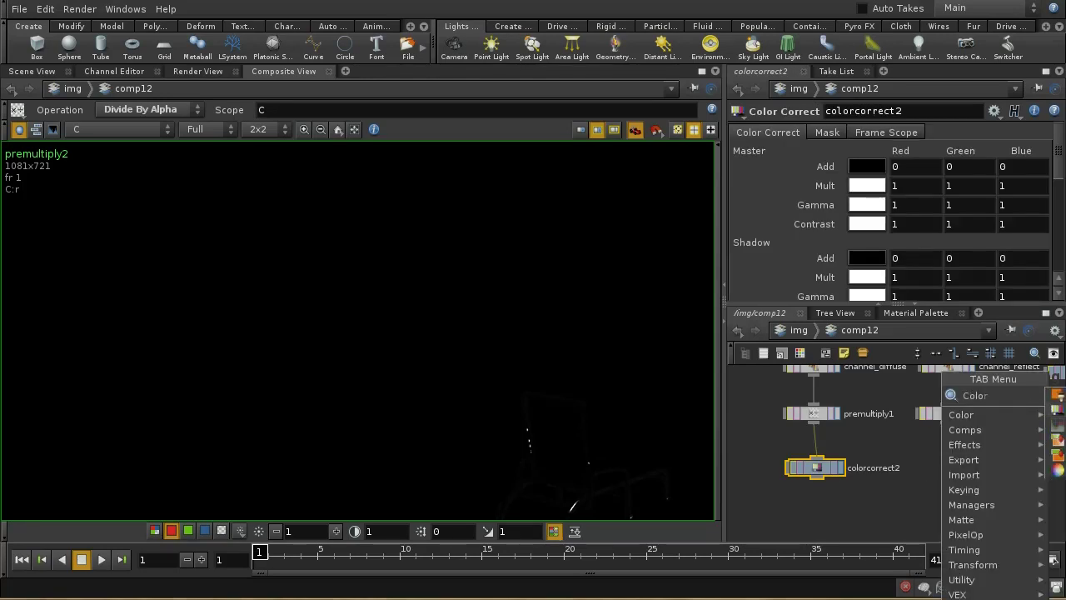
{"action": "left_click", "coordinate": [1054, 408]}
{"action": "left_click", "coordinate": [949, 473]}
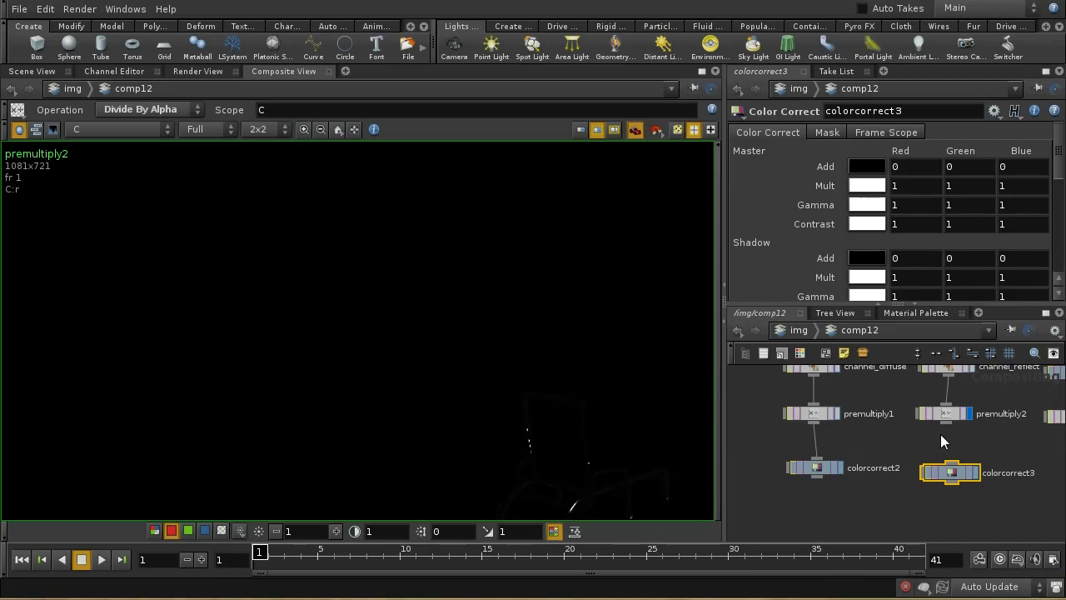
{"action": "left_click", "coordinate": [940, 432]}
{"action": "left_click", "coordinate": [955, 471]}
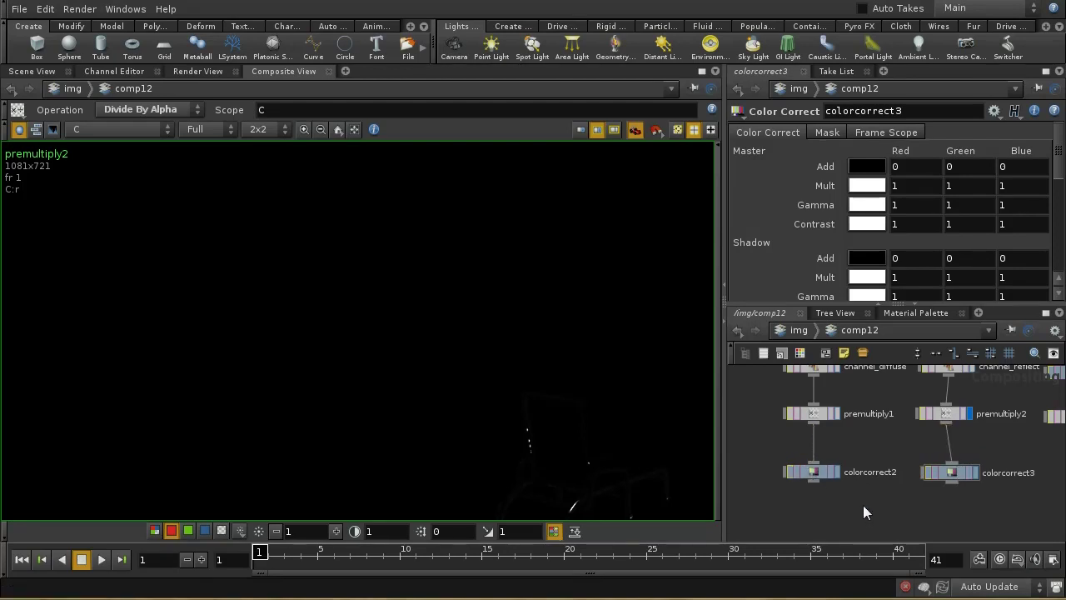
Step: Add an Add node beneath the two color corrections, feed it colorcorrect2 and colorcorrect3 in that order, and display it
{"action": "middle_click_drag", "start_coordinate": [864, 500], "coordinate": [916, 479]}
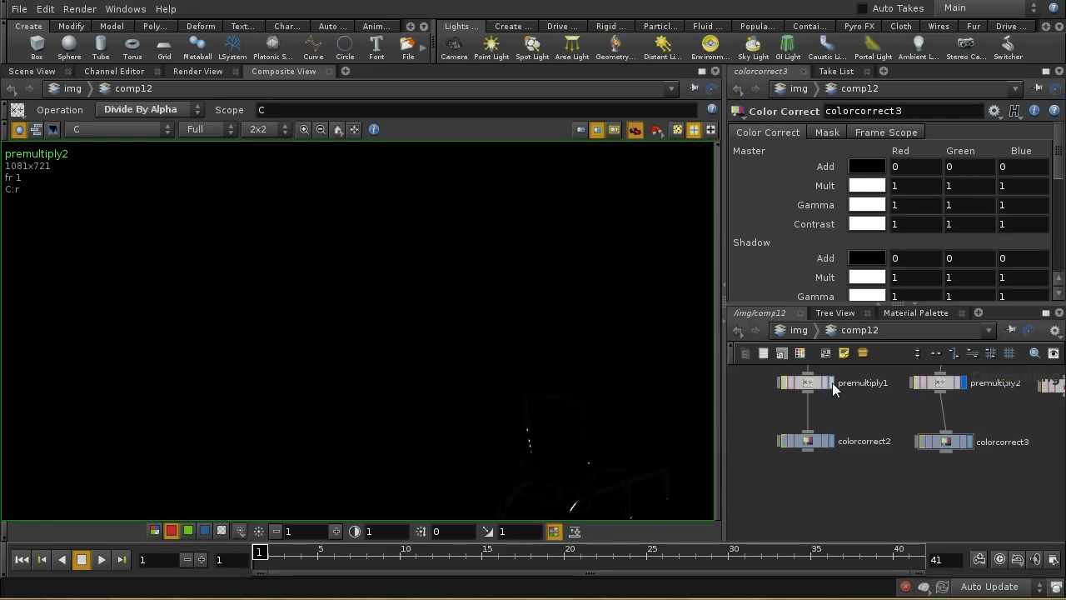
{"action": "middle_click_drag", "start_coordinate": [888, 421], "coordinate": [887, 472]}
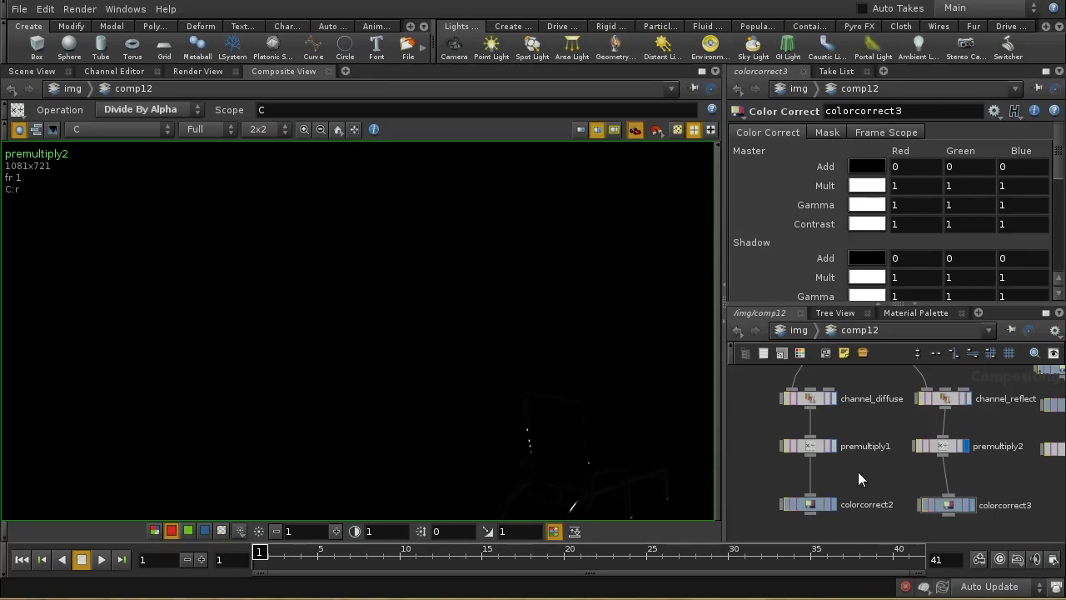
{"action": "key", "text": "Tab"}
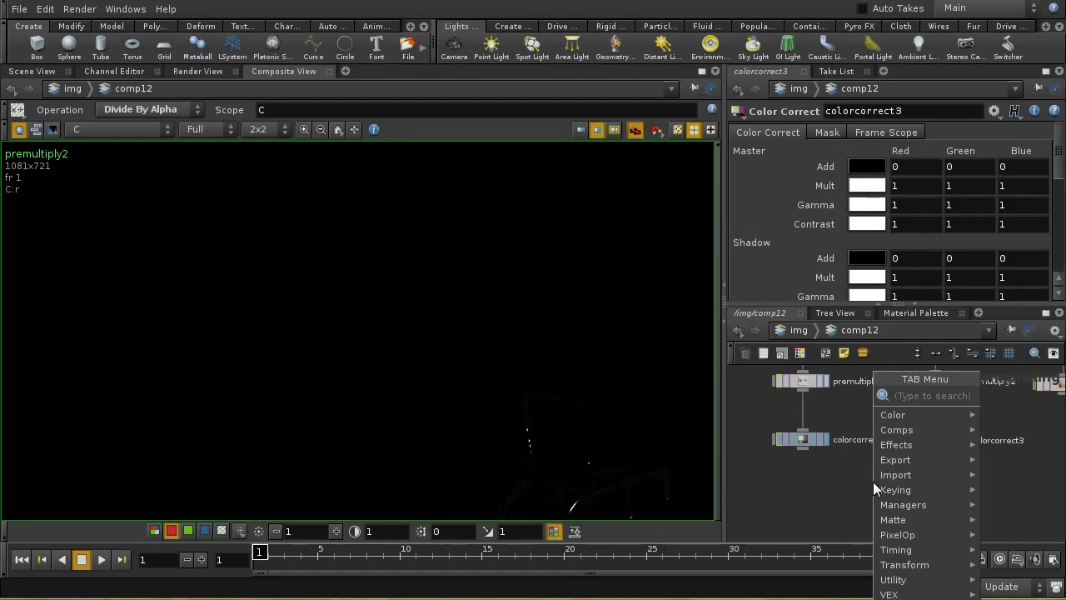
{"action": "type", "text": "Add"}
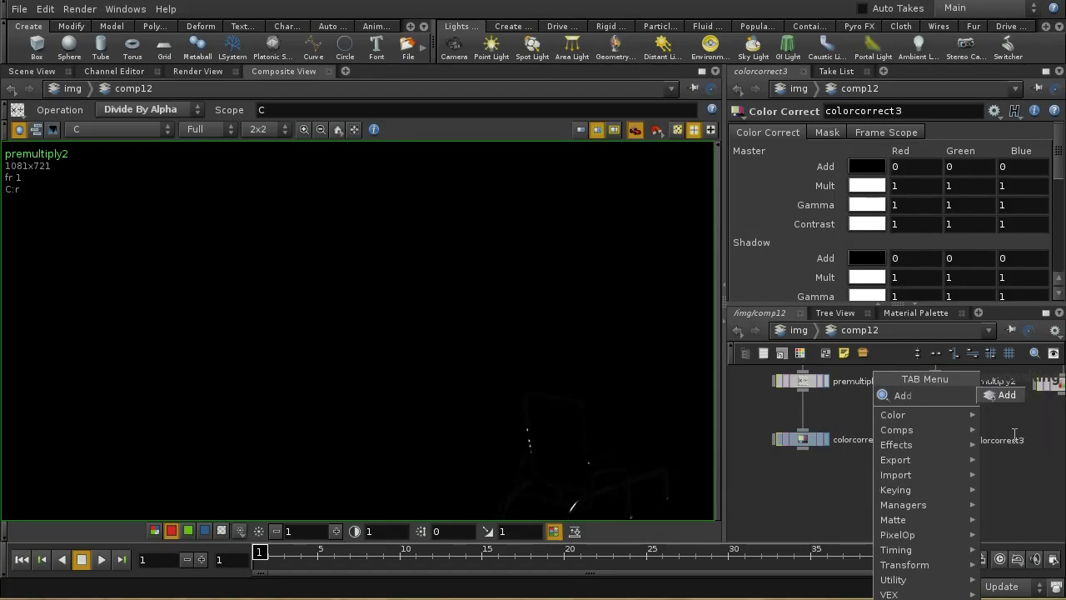
{"action": "left_click", "coordinate": [1002, 396]}
{"action": "left_click", "coordinate": [883, 502]}
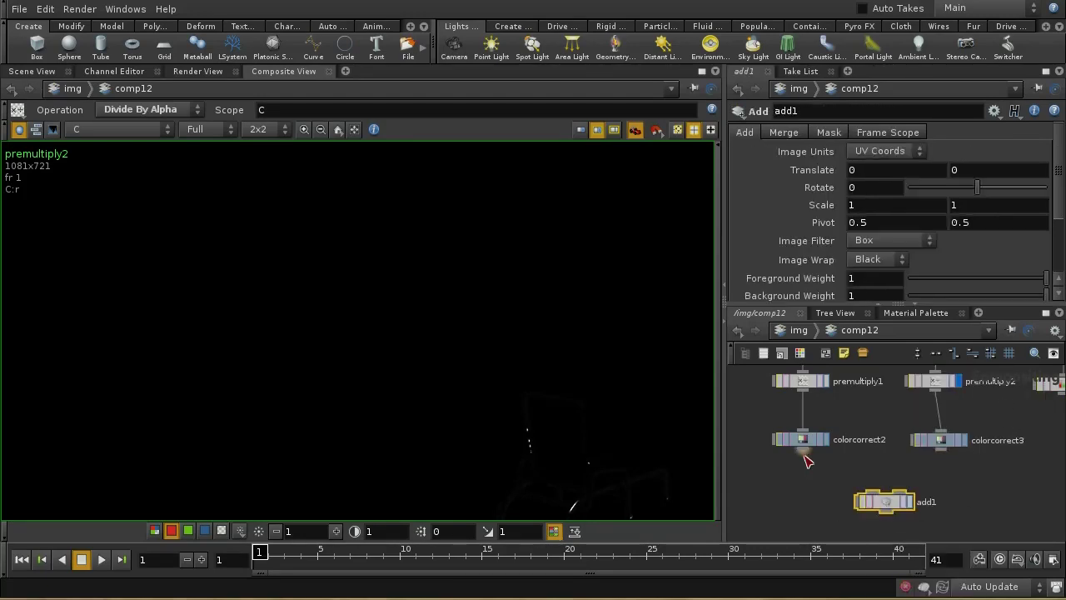
{"action": "left_click", "coordinate": [801, 450]}
{"action": "left_click", "coordinate": [867, 493]}
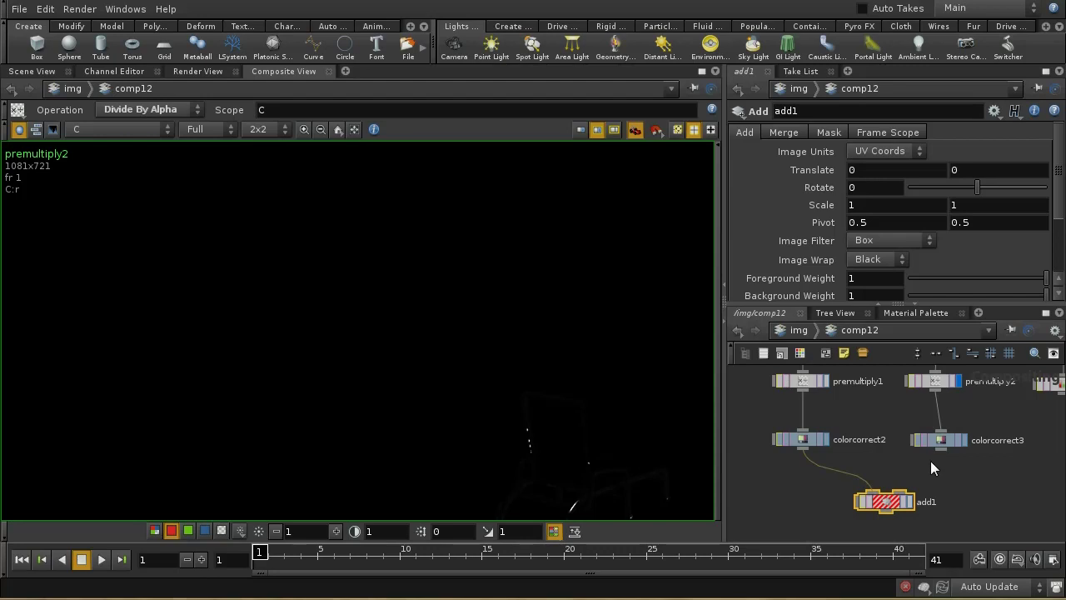
{"action": "left_click_drag", "start_coordinate": [941, 452], "coordinate": [900, 495]}
{"action": "left_click", "coordinate": [909, 502]}
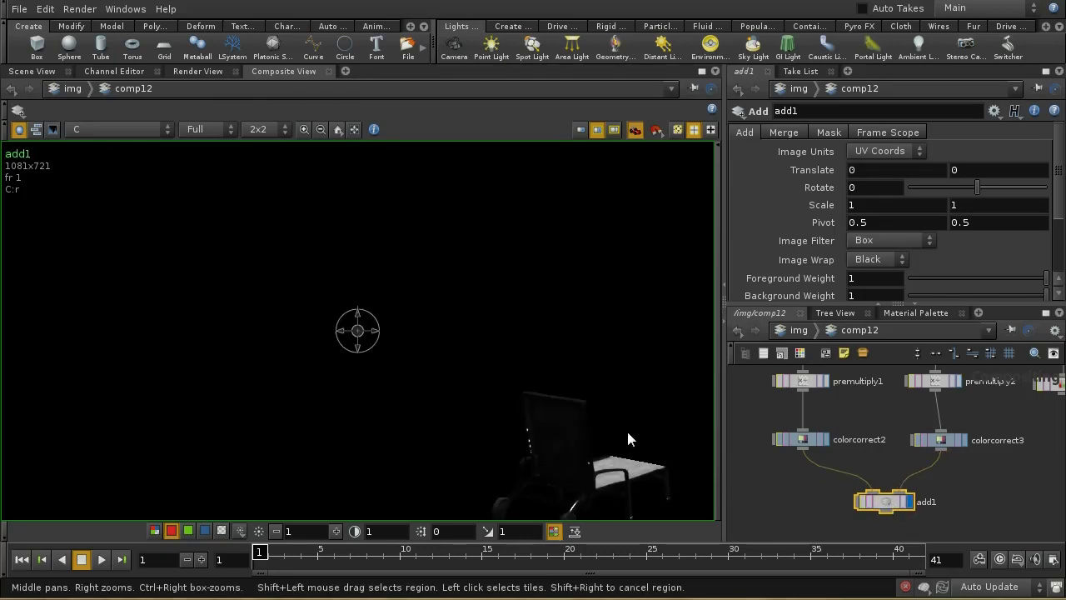
Step: View add1's alpha channel on the lounger and exclude alpha from the node's plane scope
{"action": "scroll", "coordinate": [616, 400], "scroll_direction": "up", "scroll_amount": 3}
{"action": "middle_click_drag", "start_coordinate": [602, 374], "coordinate": [473, 235]}
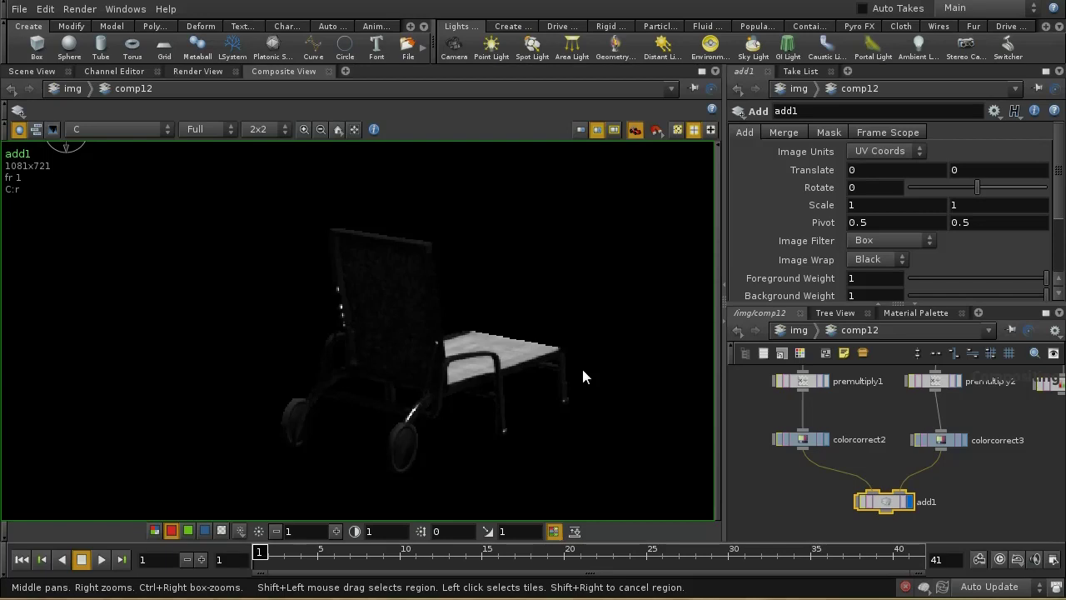
{"action": "right_click_drag", "start_coordinate": [583, 376], "coordinate": [566, 302]}
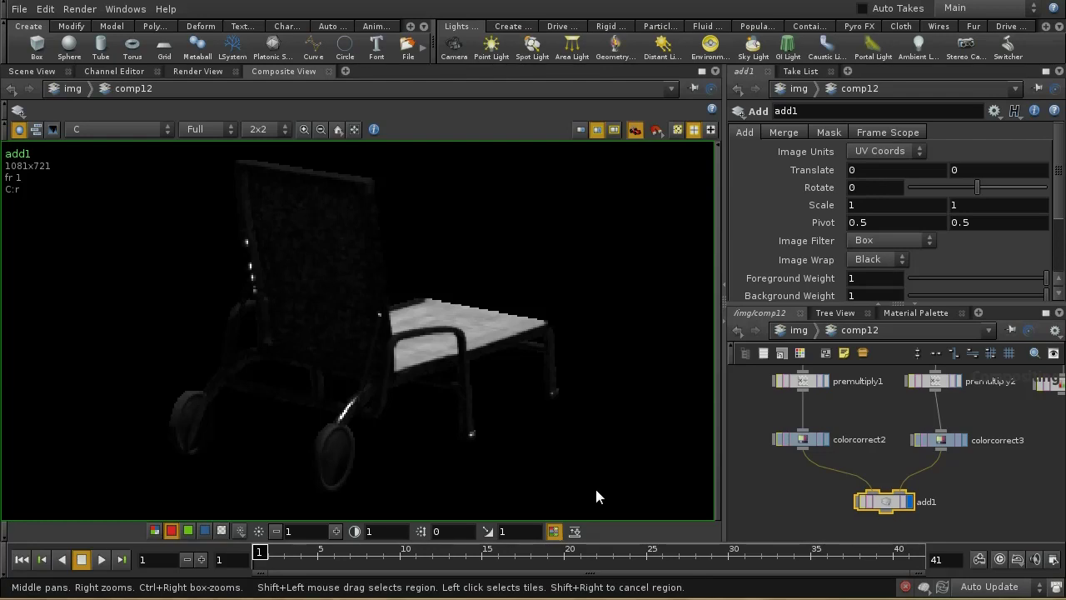
{"action": "left_click", "coordinate": [221, 530]}
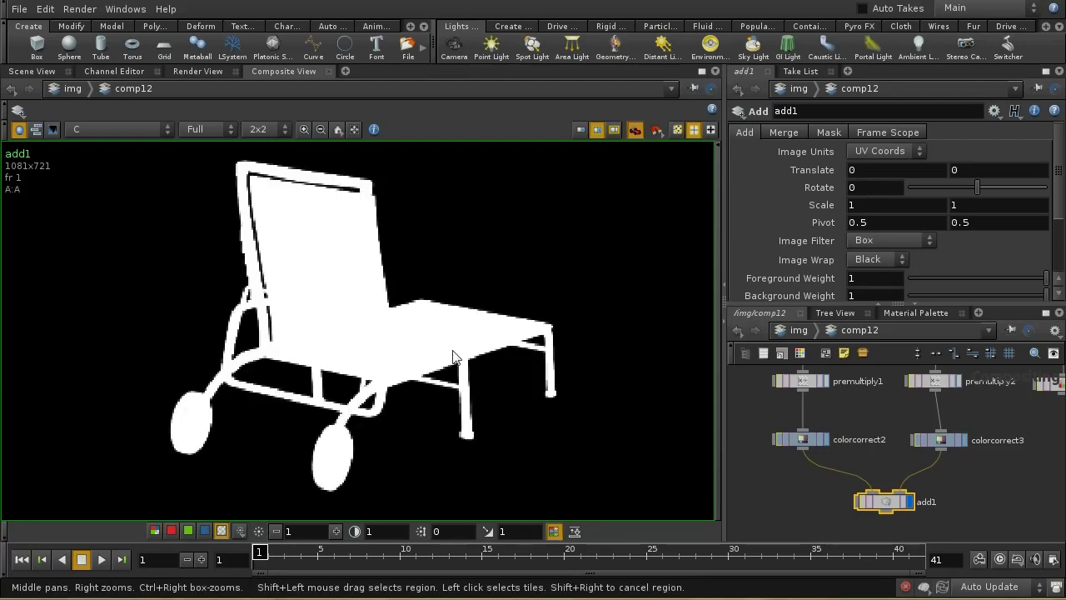
{"action": "left_click_drag", "start_coordinate": [452, 358], "coordinate": [564, 406]}
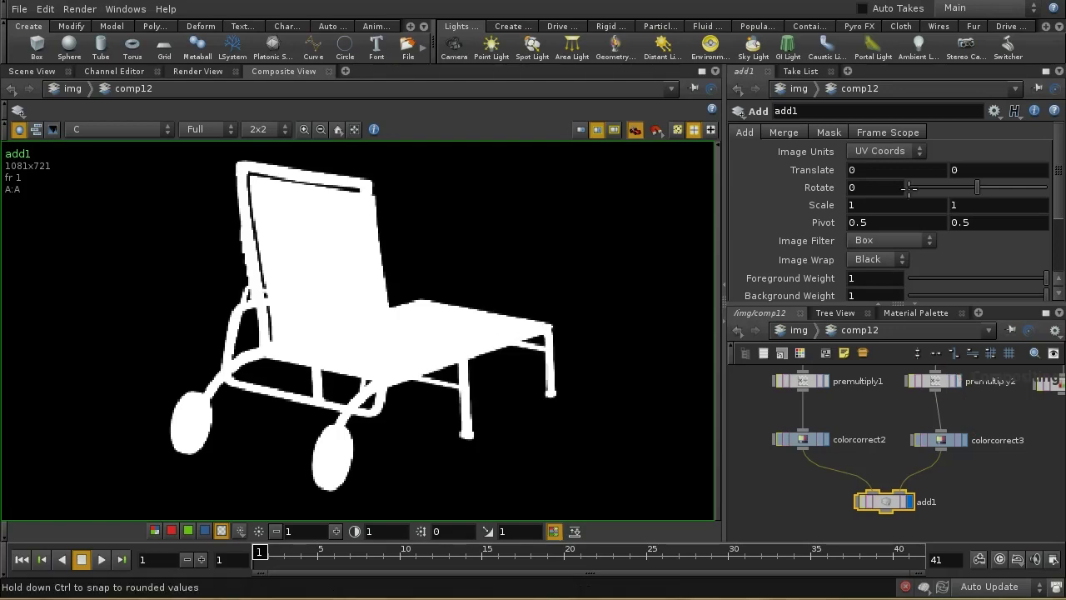
{"action": "left_click", "coordinate": [827, 133]}
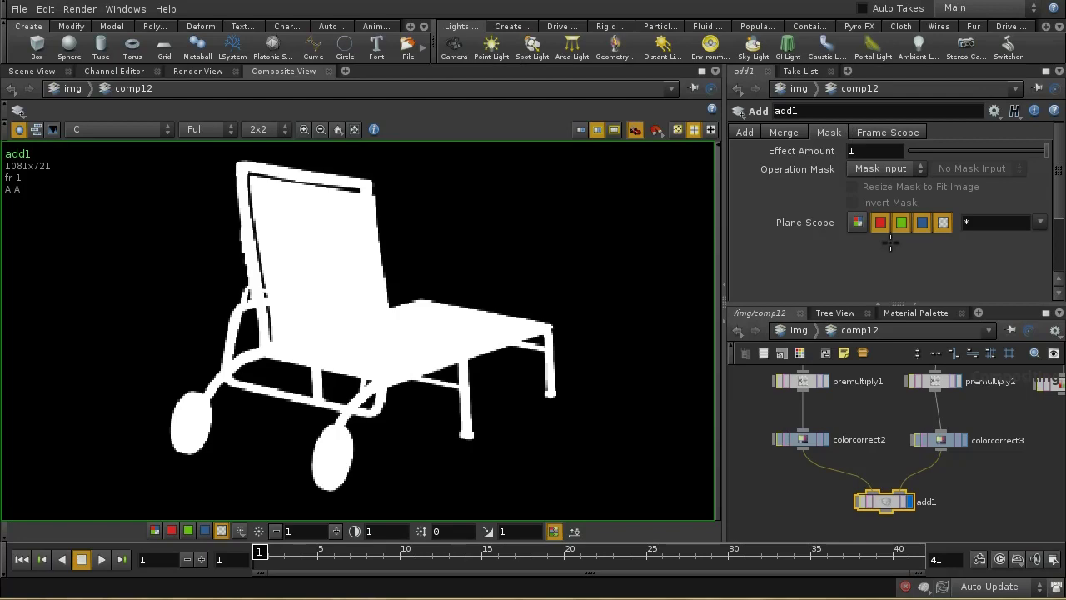
{"action": "left_click", "coordinate": [942, 221]}
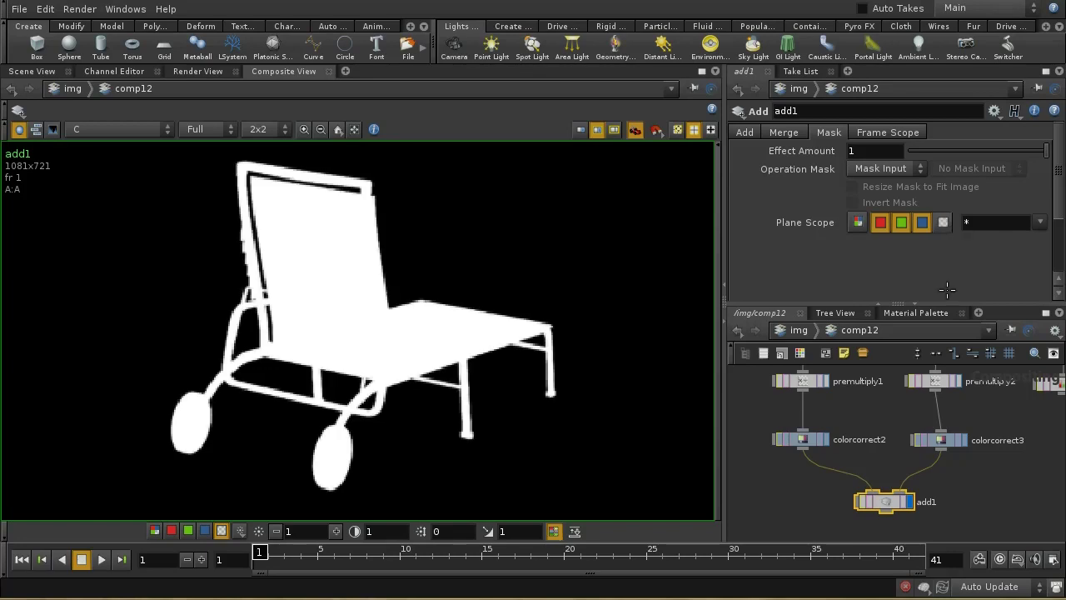
Step: Add a Premultiply node beneath add1, connected to its output
{"action": "left_click", "coordinate": [935, 352]}
{"action": "middle_click_drag", "start_coordinate": [894, 428], "coordinate": [892, 391]}
{"action": "middle_click_drag", "start_coordinate": [948, 498], "coordinate": [944, 452]}
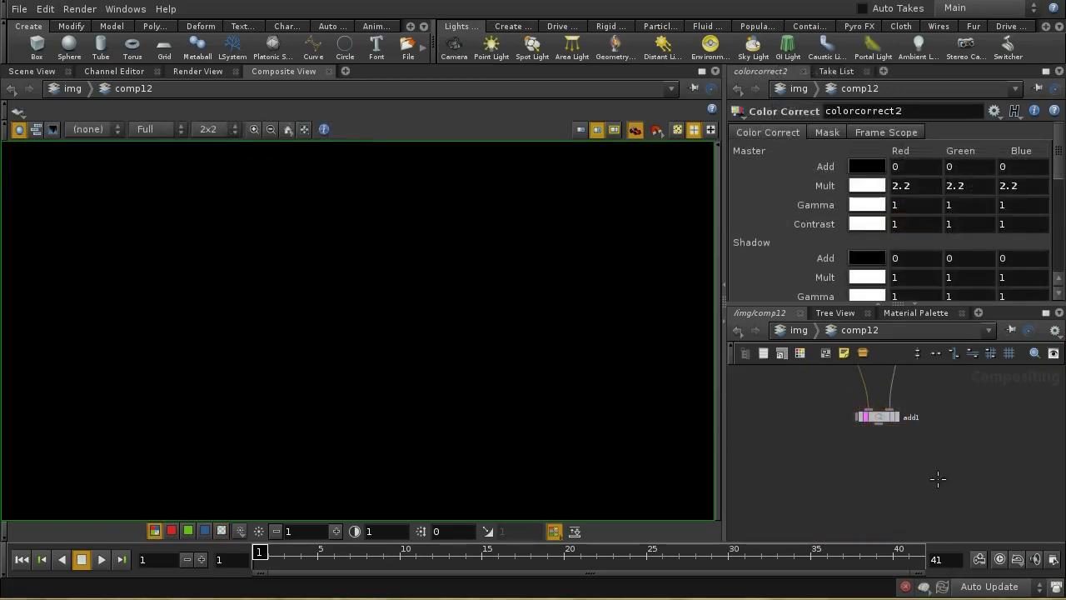
{"action": "middle_click_drag", "start_coordinate": [900, 486], "coordinate": [919, 500]}
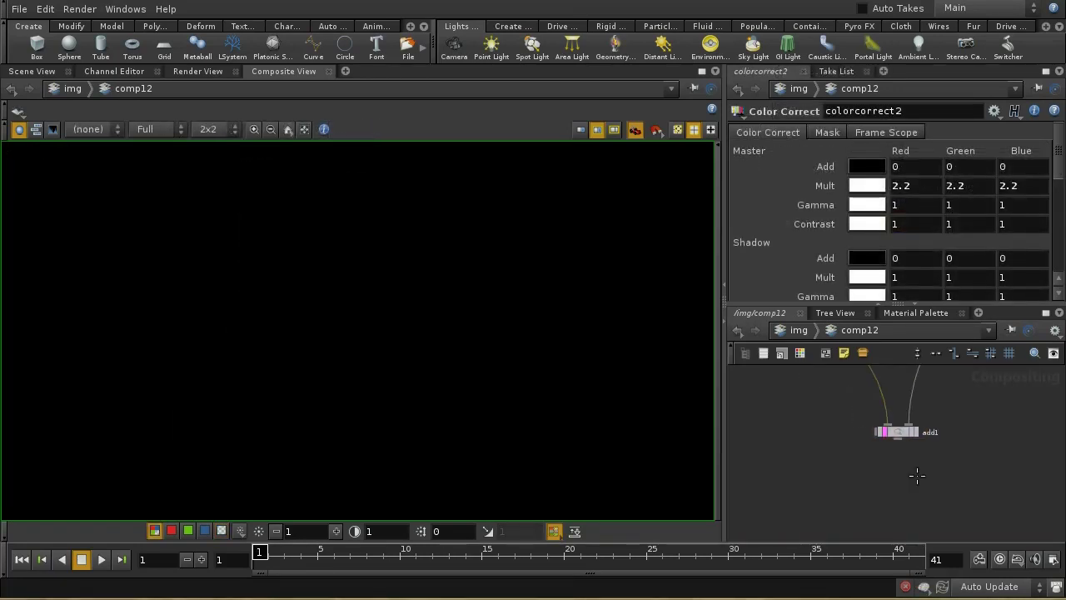
{"action": "key", "text": "Tab"}
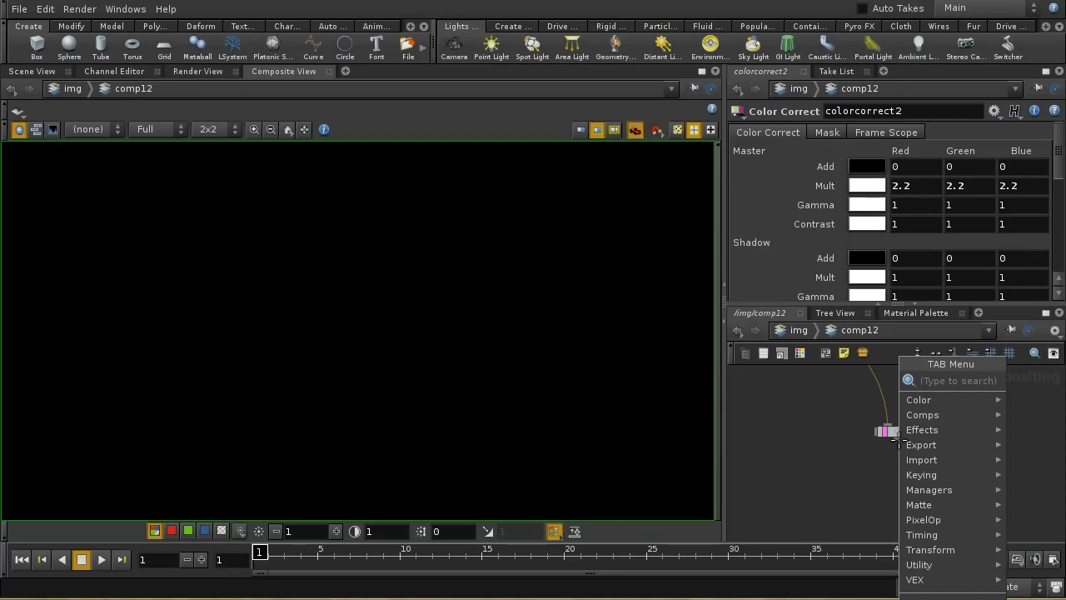
{"action": "type", "text": "Pixel"}
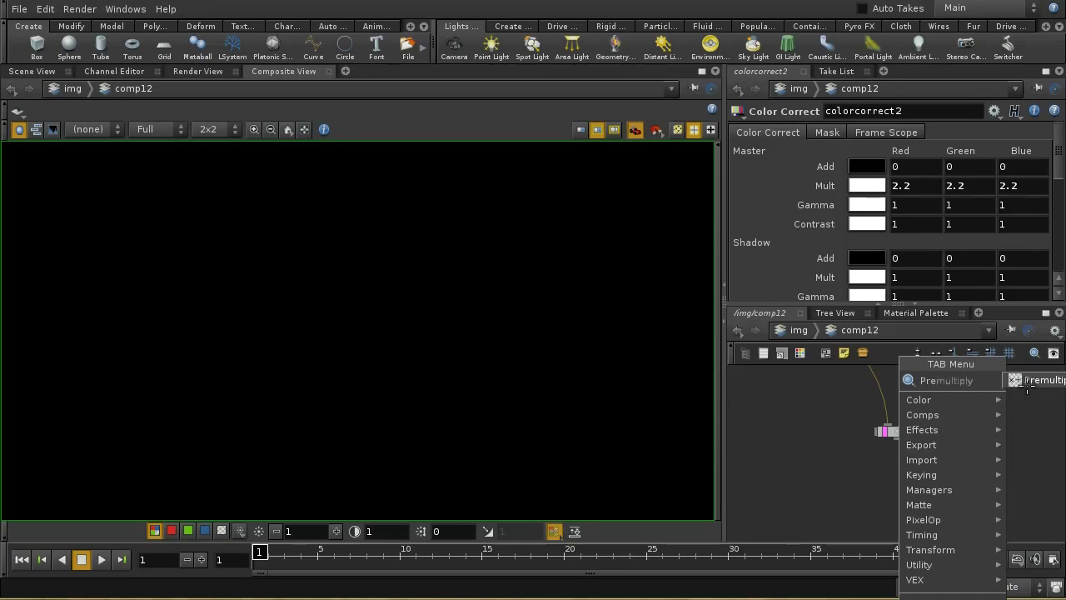
{"action": "key", "text": "Return"}
{"action": "left_click", "coordinate": [891, 472]}
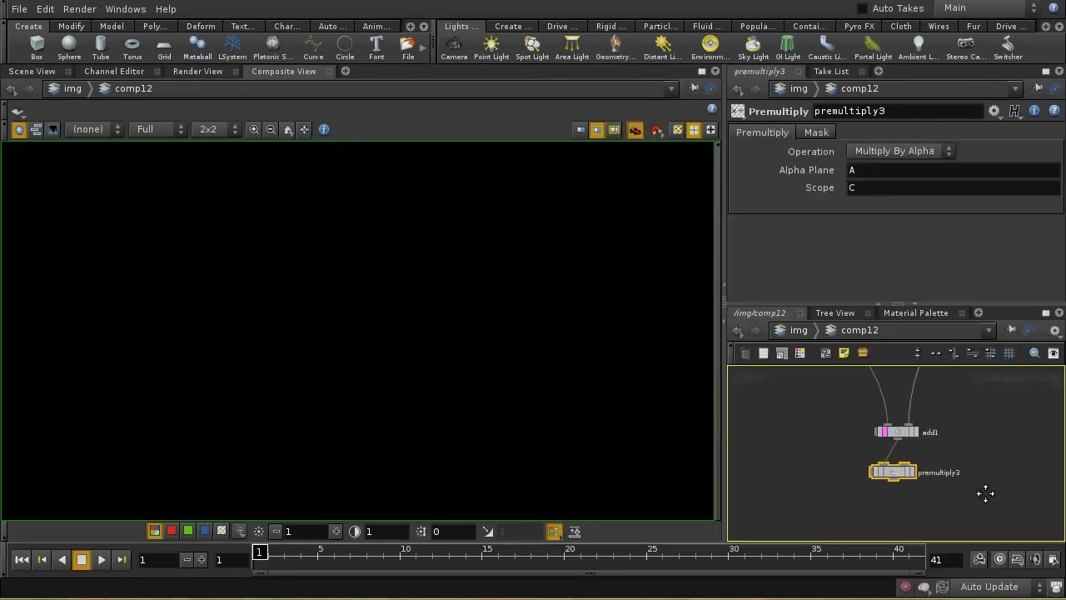
Step: Add an Over node beneath premultiply3
{"action": "key", "text": "Tab"}
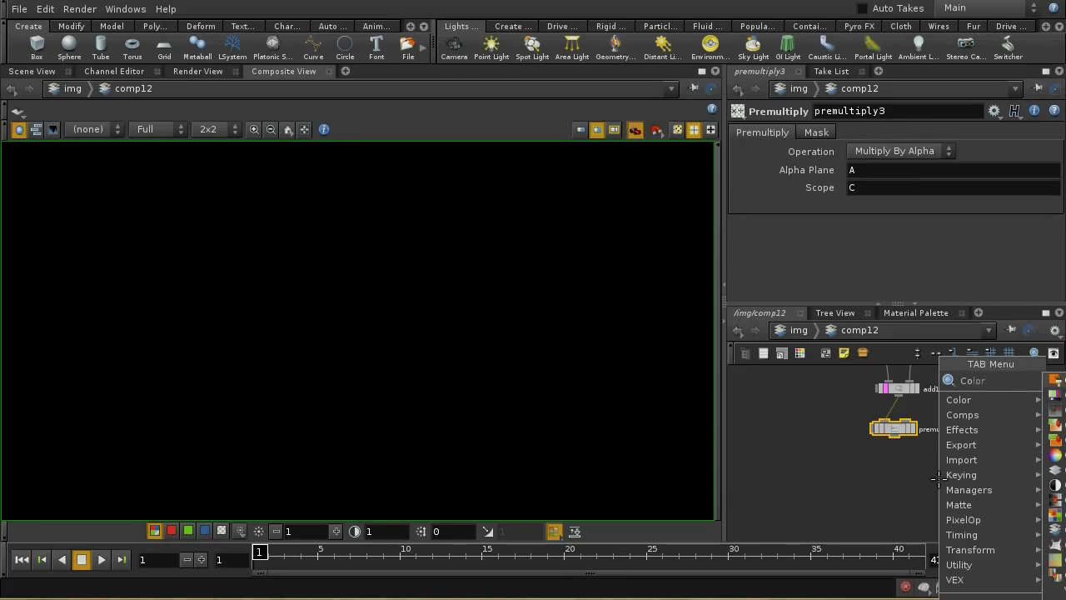
{"action": "key", "text": "Escape"}
{"action": "key", "text": "Tab"}
{"action": "type", "text": "Over"}
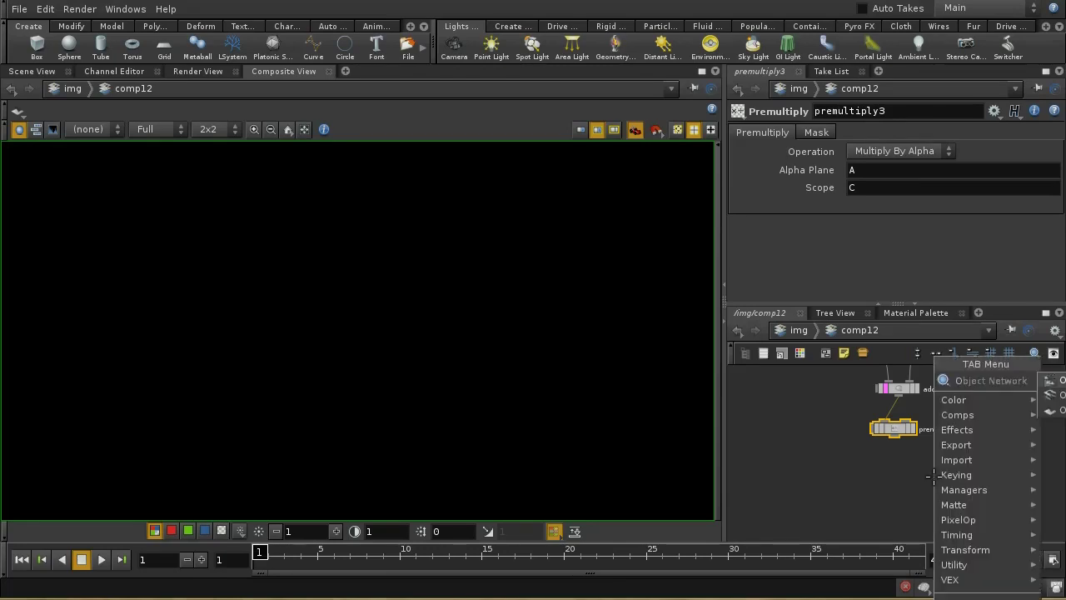
{"action": "key", "text": "Return"}
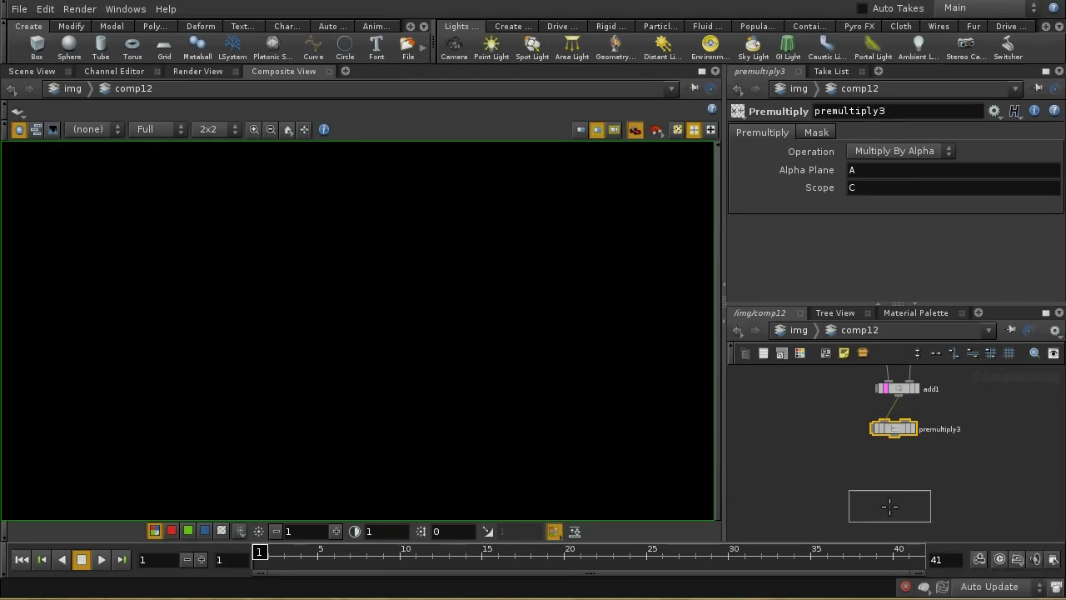
{"action": "left_click", "coordinate": [902, 493]}
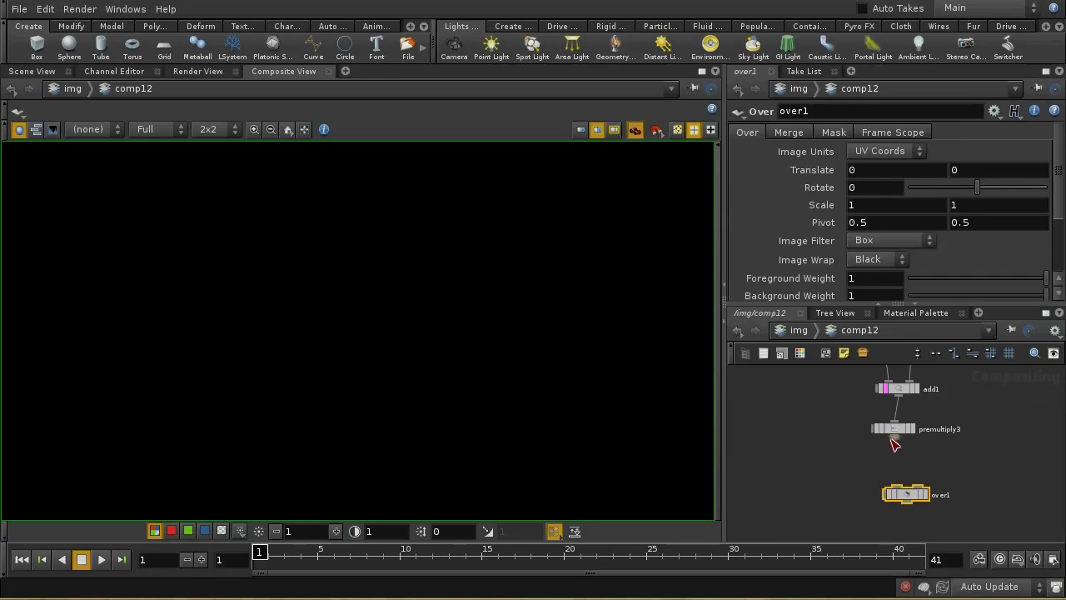
Step: Connect premultiply3 to over1's first input and the beach photo to its second input, and display over1
{"action": "middle_click_drag", "start_coordinate": [821, 442], "coordinate": [905, 535]}
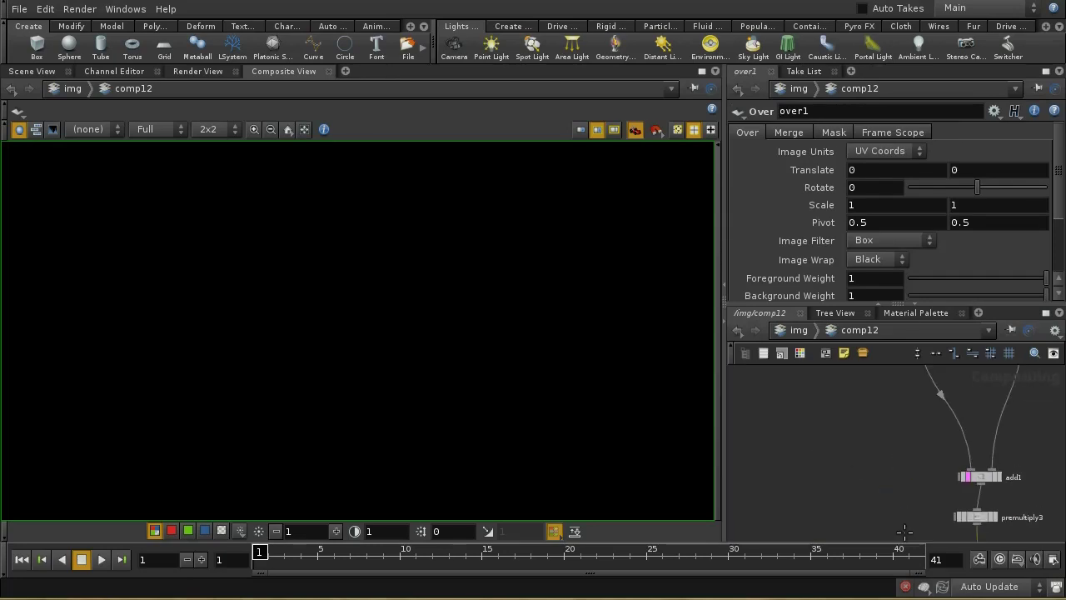
{"action": "scroll", "coordinate": [871, 447], "scroll_direction": "up", "scroll_amount": 3}
{"action": "mouse_move", "coordinate": [859, 447]}
{"action": "middle_mouse_down"}
{"action": "mouse_move", "coordinate": [871, 500]}
{"action": "mouse_move", "coordinate": [863, 438]}
{"action": "mouse_move", "coordinate": [830, 400]}
{"action": "mouse_move", "coordinate": [852, 447]}
{"action": "middle_mouse_up"}
{"action": "middle_click_drag", "start_coordinate": [996, 497], "coordinate": [944, 473]}
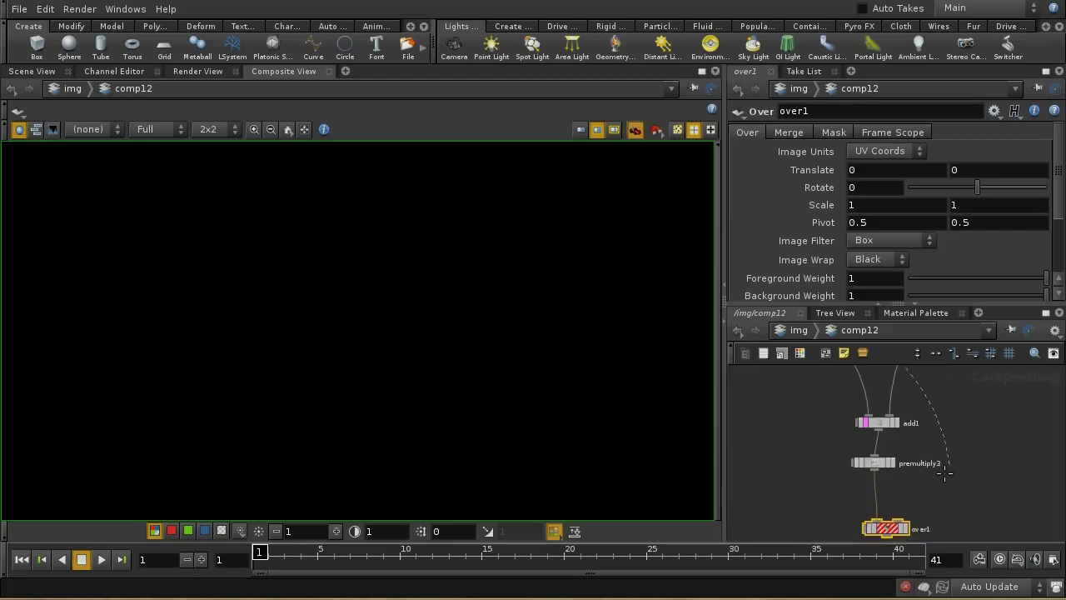
{"action": "left_click", "coordinate": [903, 521]}
{"action": "left_click", "coordinate": [903, 527]}
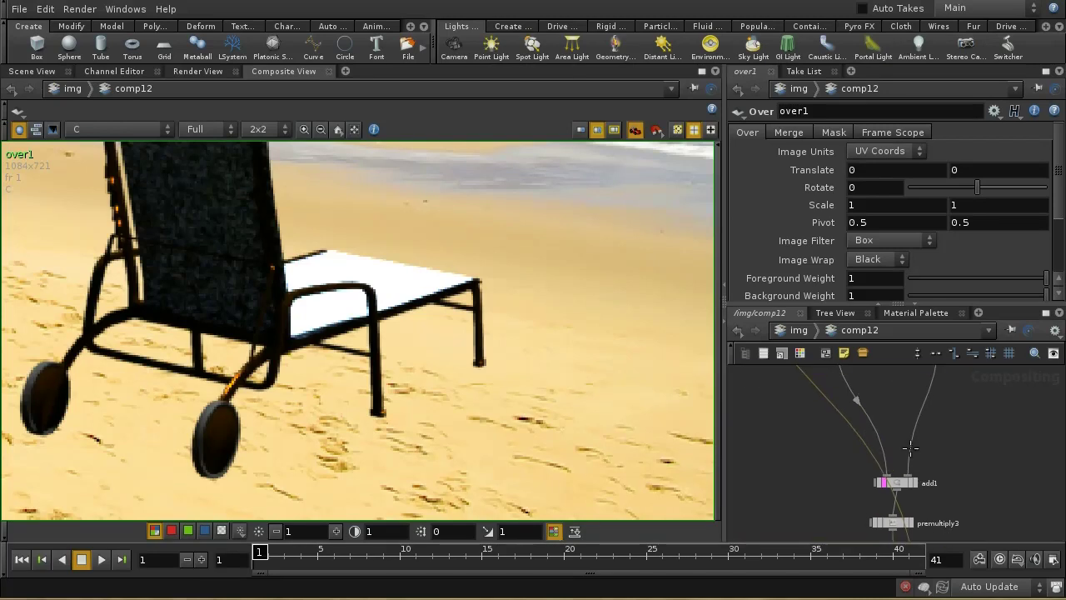
Step: Revert the Master Mult values of colorcorrect2 to their defaults
{"action": "middle_click_drag", "start_coordinate": [926, 476], "coordinate": [899, 486]}
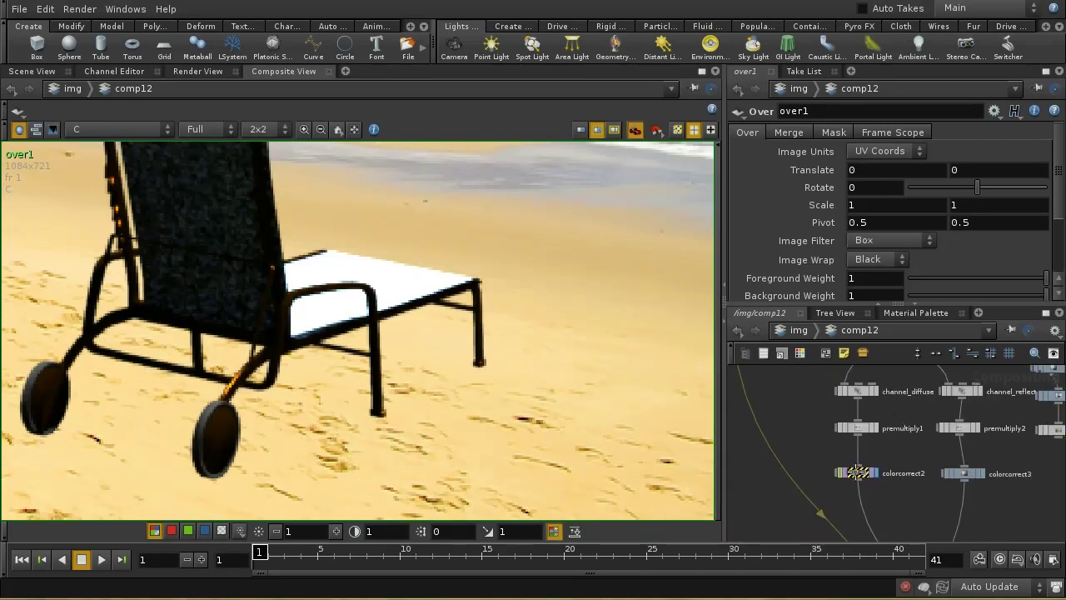
{"action": "left_click", "coordinate": [858, 472]}
{"action": "right_click", "coordinate": [820, 188]}
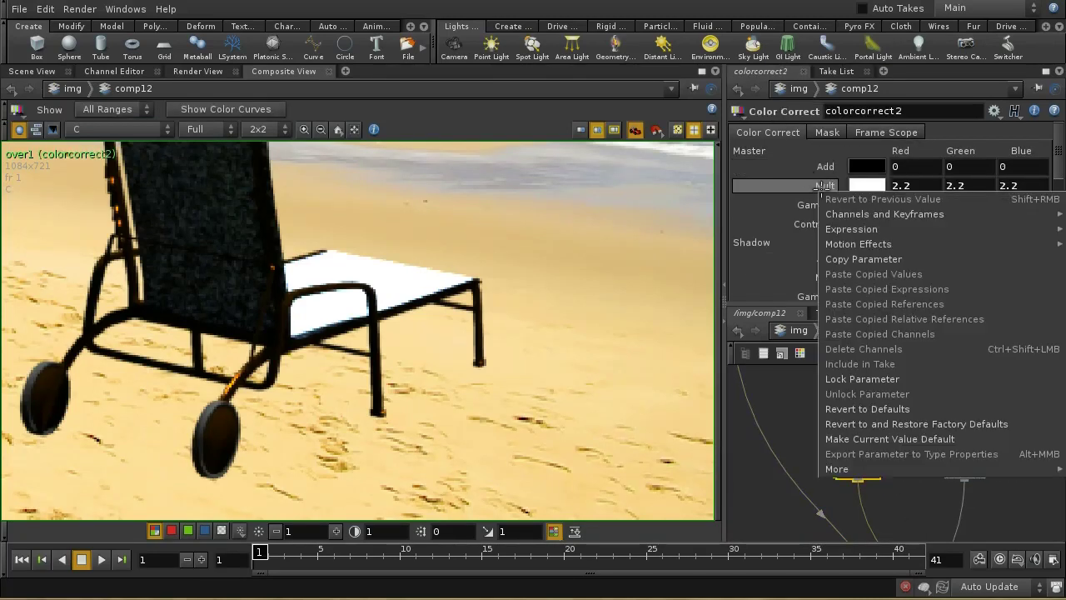
{"action": "left_click", "coordinate": [899, 408]}
{"action": "middle_click_drag", "start_coordinate": [510, 340], "coordinate": [583, 355]}
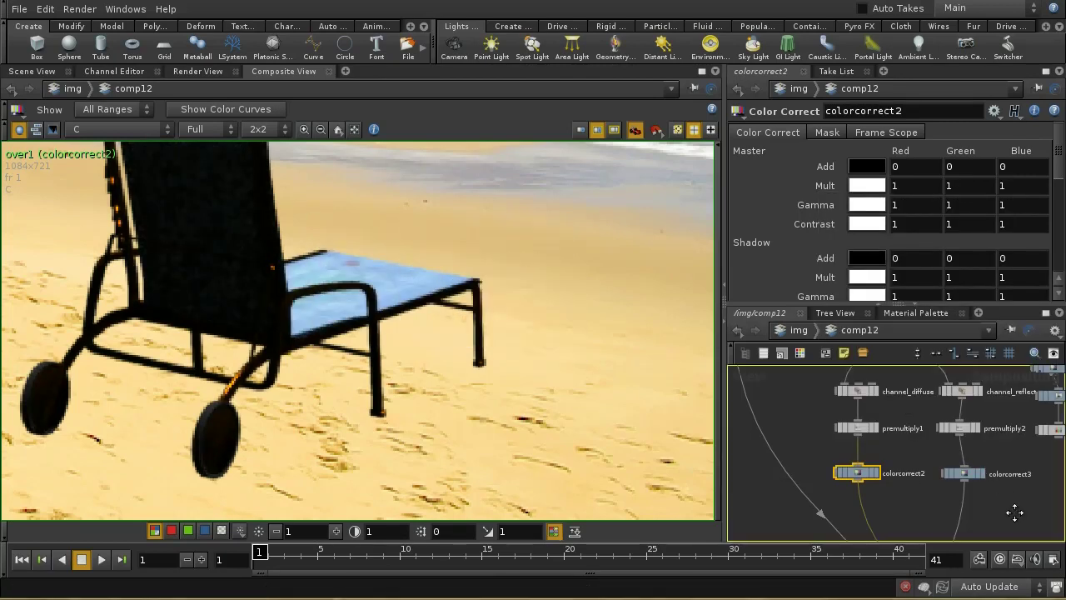
Step: Select the shadows_floor_F_pic node and display its image
{"action": "middle_click_drag", "start_coordinate": [1014, 509], "coordinate": [933, 419]}
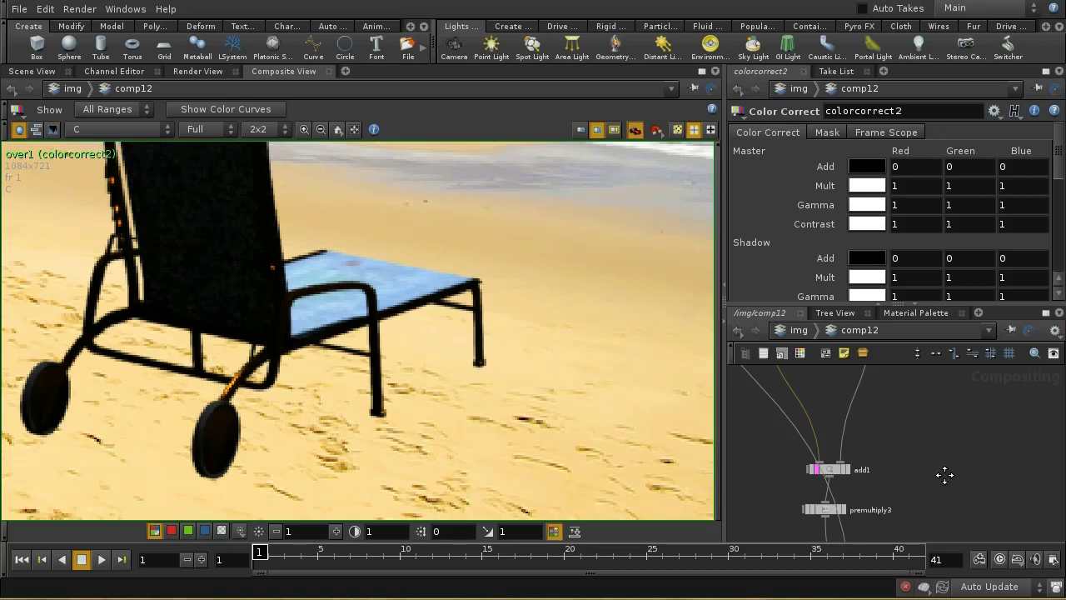
{"action": "mouse_move", "coordinate": [944, 475]}
{"action": "middle_mouse_down"}
{"action": "mouse_move", "coordinate": [930, 400]}
{"action": "mouse_move", "coordinate": [852, 514]}
{"action": "mouse_move", "coordinate": [902, 496]}
{"action": "mouse_move", "coordinate": [928, 452]}
{"action": "mouse_move", "coordinate": [963, 481]}
{"action": "middle_mouse_up"}
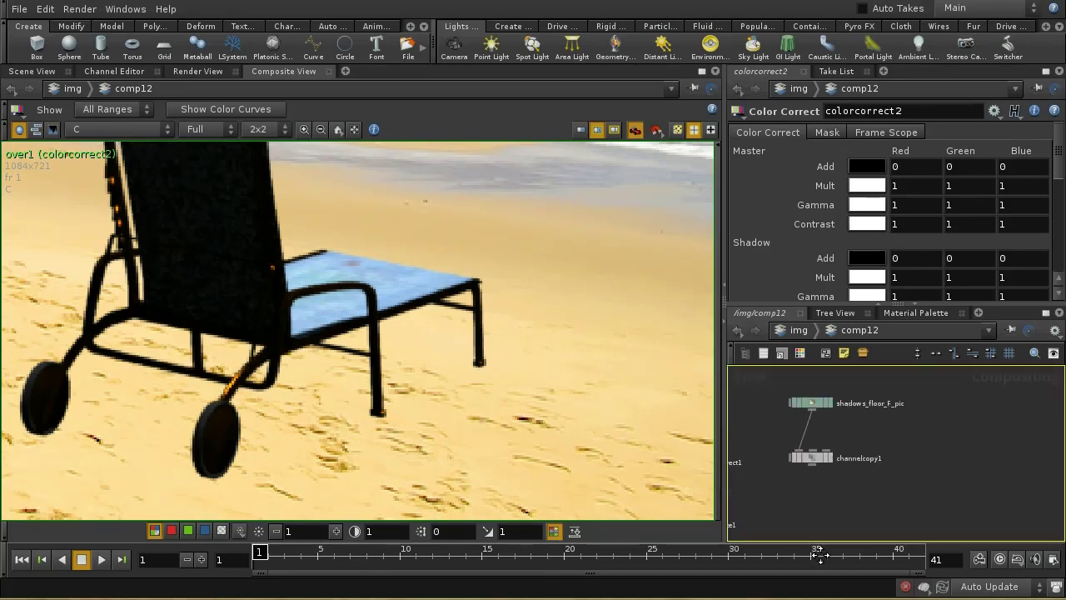
{"action": "middle_click_drag", "start_coordinate": [819, 556], "coordinate": [897, 522]}
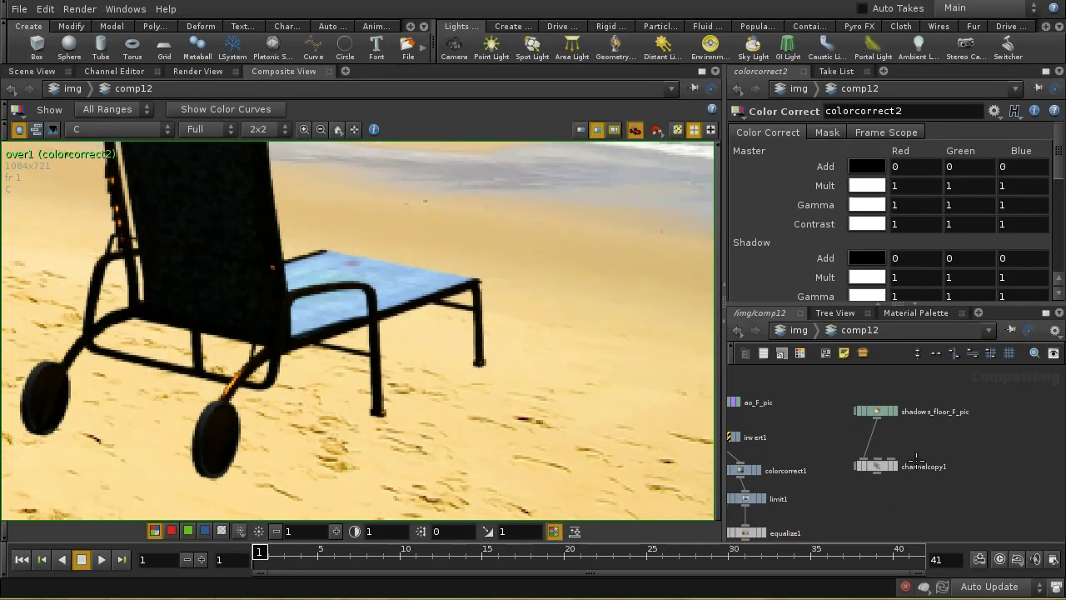
{"action": "left_click", "coordinate": [880, 410]}
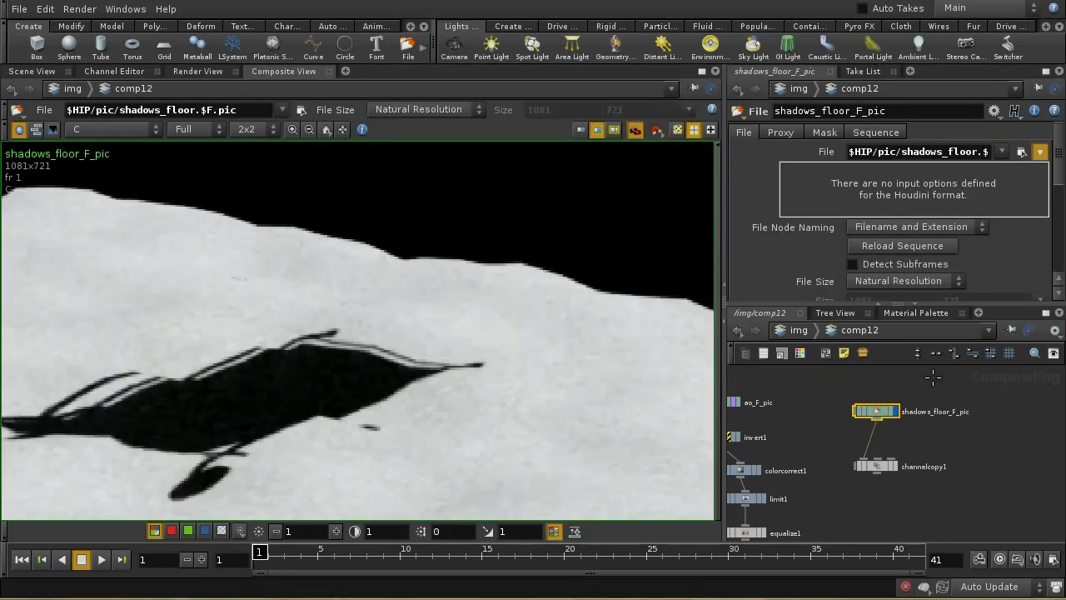
Step: Display the channelcopy1 image and select the node to view its channel copy settings
{"action": "left_click", "coordinate": [893, 466]}
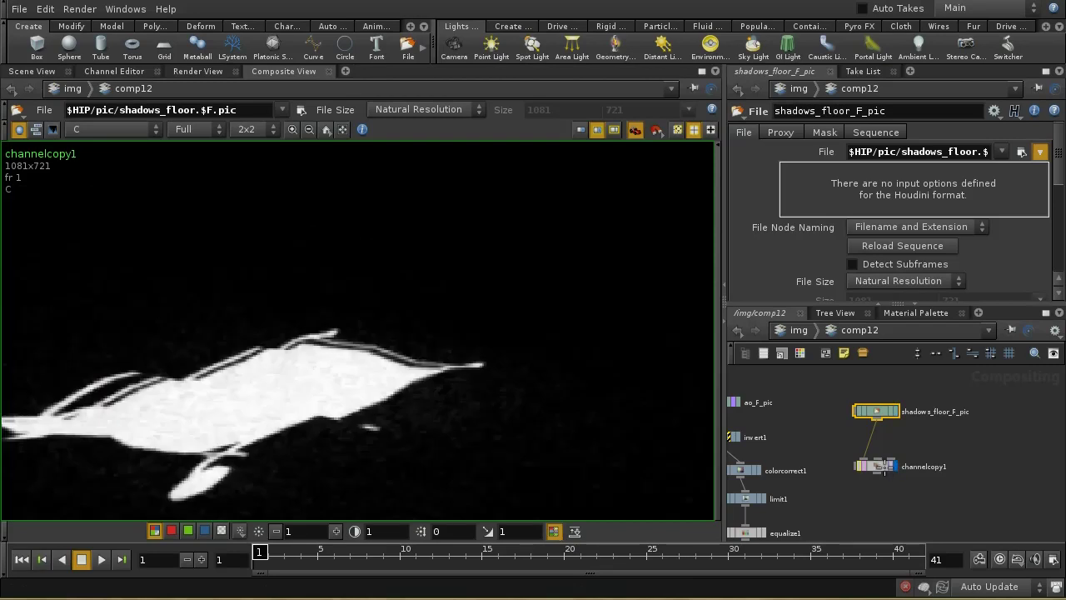
{"action": "left_click", "coordinate": [874, 464]}
{"action": "left_click_drag", "start_coordinate": [412, 420], "coordinate": [633, 417]}
{"action": "left_click_drag", "start_coordinate": [498, 480], "coordinate": [642, 491]}
{"action": "middle_click_drag", "start_coordinate": [991, 486], "coordinate": [982, 384]}
{"action": "scroll", "coordinate": [982, 383], "scroll_direction": "up", "scroll_amount": 5}
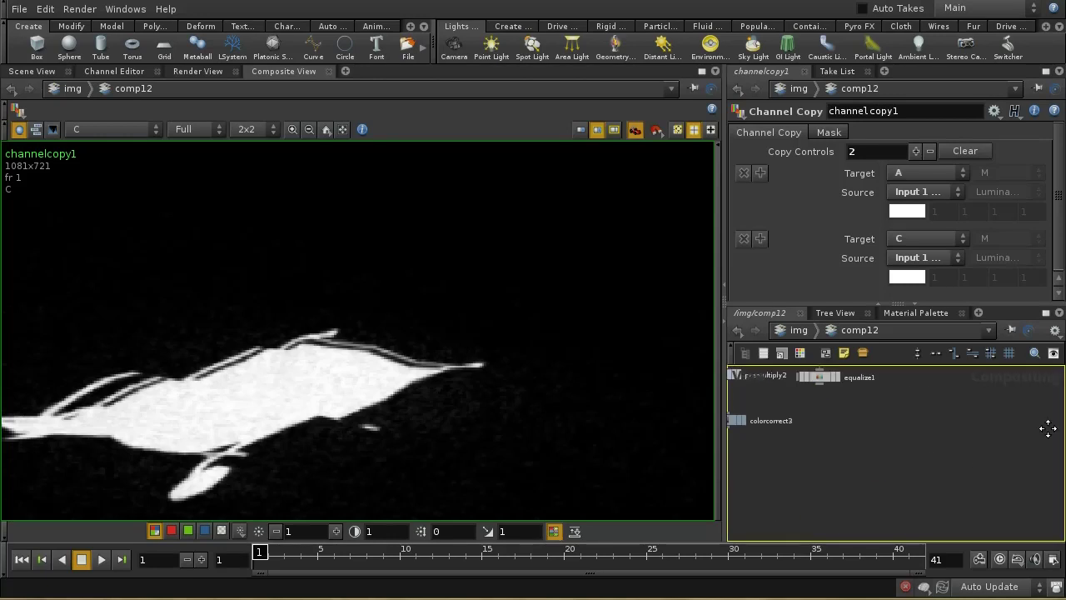
Step: Move over1 further below premultiply3 and display its composite
{"action": "middle_click_drag", "start_coordinate": [932, 455], "coordinate": [978, 375]}
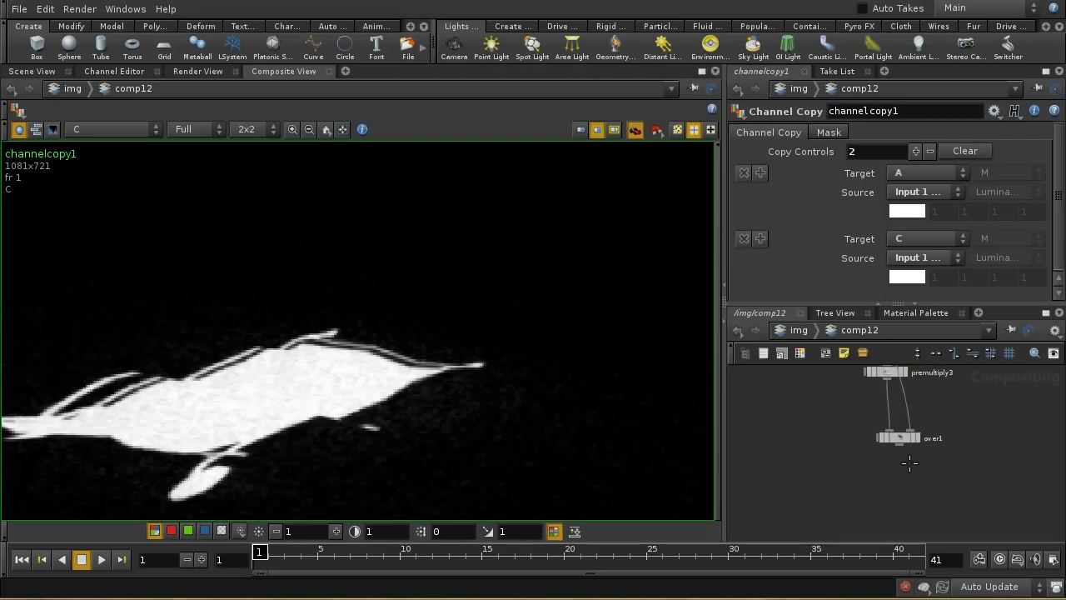
{"action": "left_click_drag", "start_coordinate": [903, 440], "coordinate": [916, 458]}
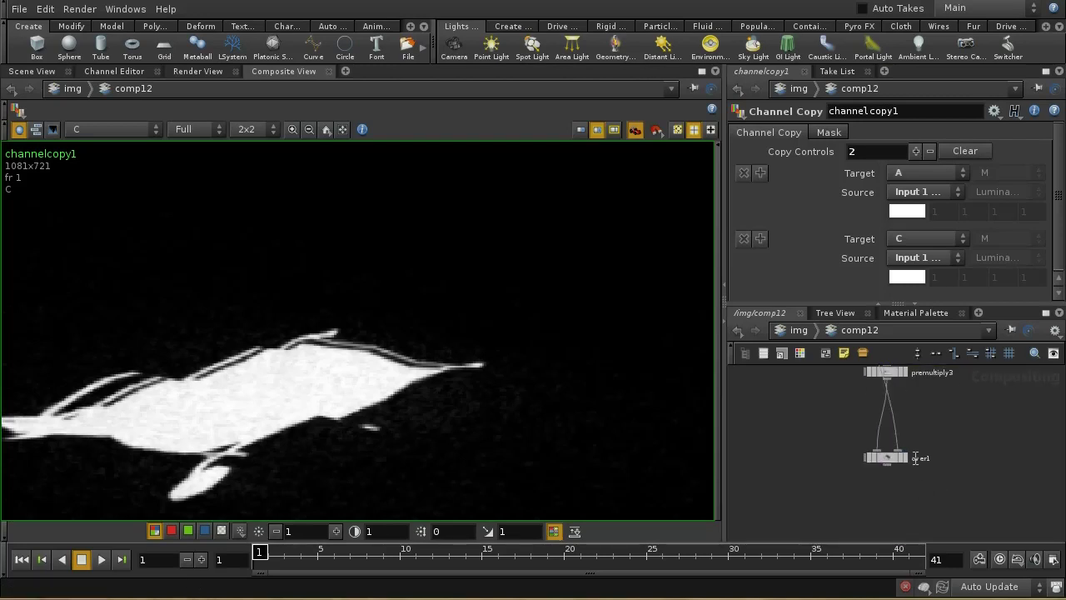
{"action": "left_click", "coordinate": [903, 458]}
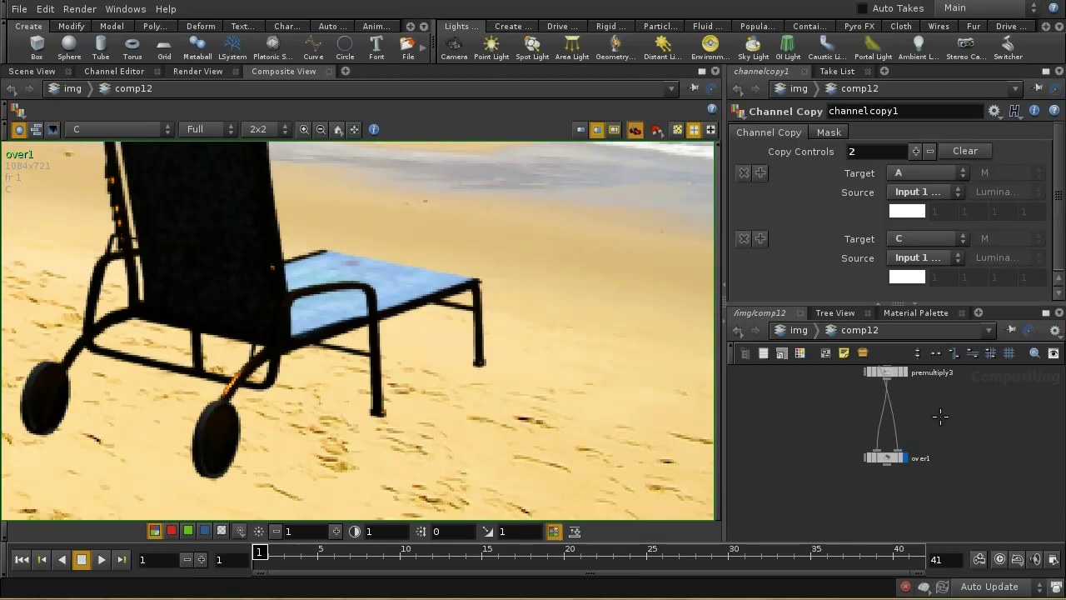
{"action": "left_click_drag", "start_coordinate": [400, 433], "coordinate": [679, 362]}
{"action": "left_click_drag", "start_coordinate": [889, 458], "coordinate": [851, 488]}
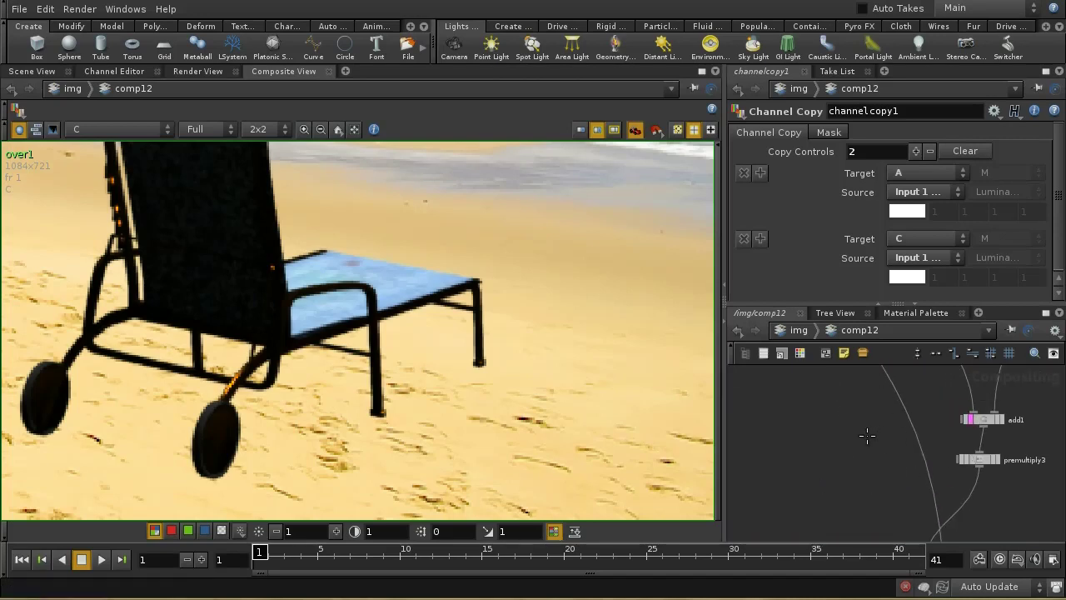
Step: Insert a Color Correct node on the connection between the beach photo and over1
{"action": "key", "text": "Tab"}
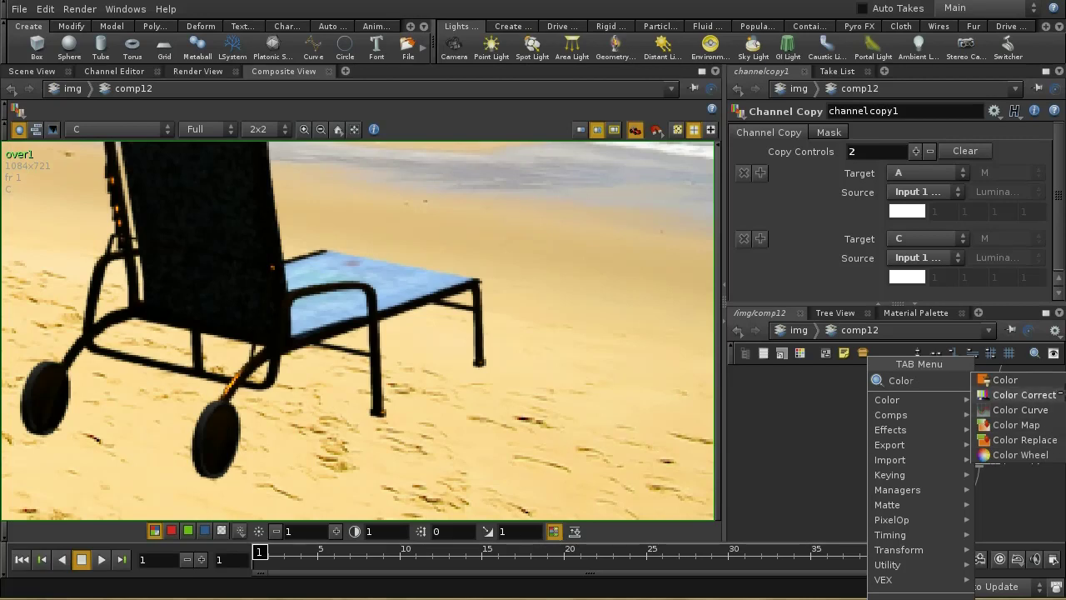
{"action": "left_click", "coordinate": [1055, 395]}
{"action": "left_click", "coordinate": [916, 428]}
{"action": "left_click_drag", "start_coordinate": [915, 428], "coordinate": [851, 441]}
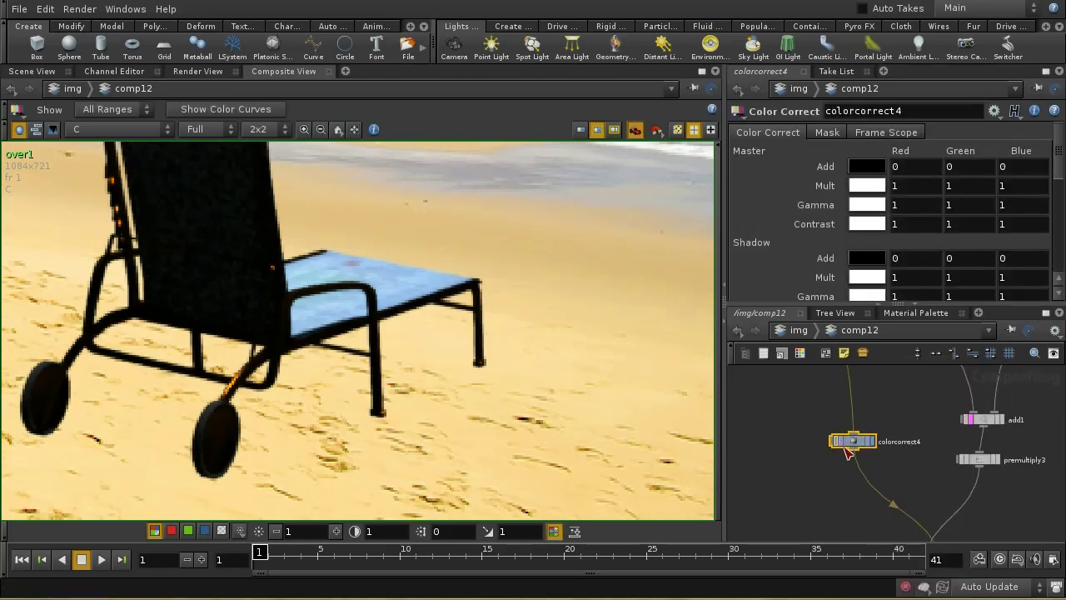
Step: Connect the output of channelcopy1 to the mask input of colorcorrect4
{"action": "key", "text": "h"}
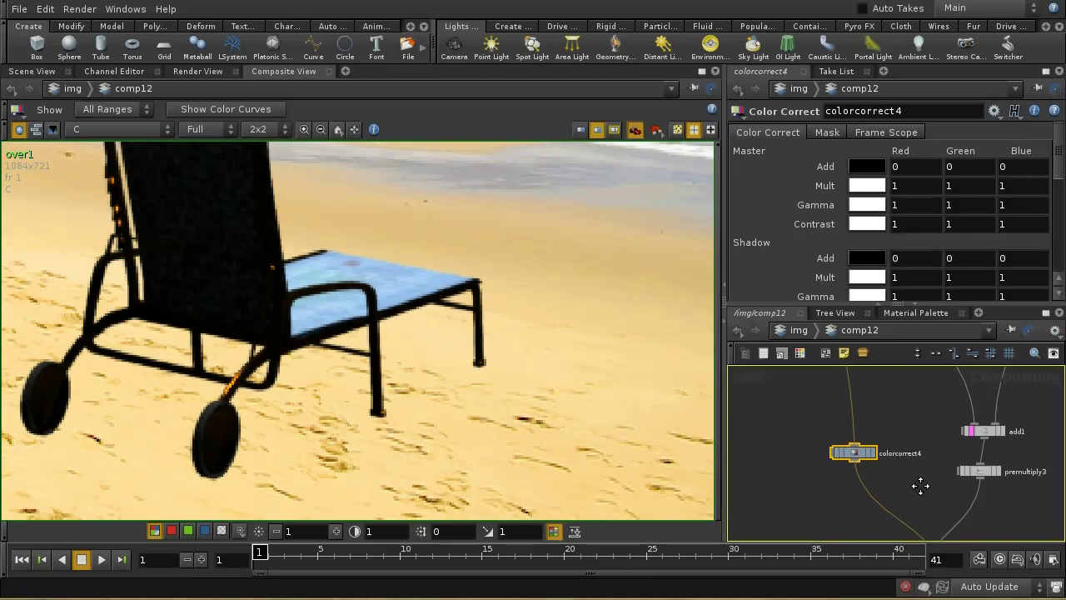
{"action": "scroll", "coordinate": [952, 500], "scroll_direction": "down", "scroll_amount": 6}
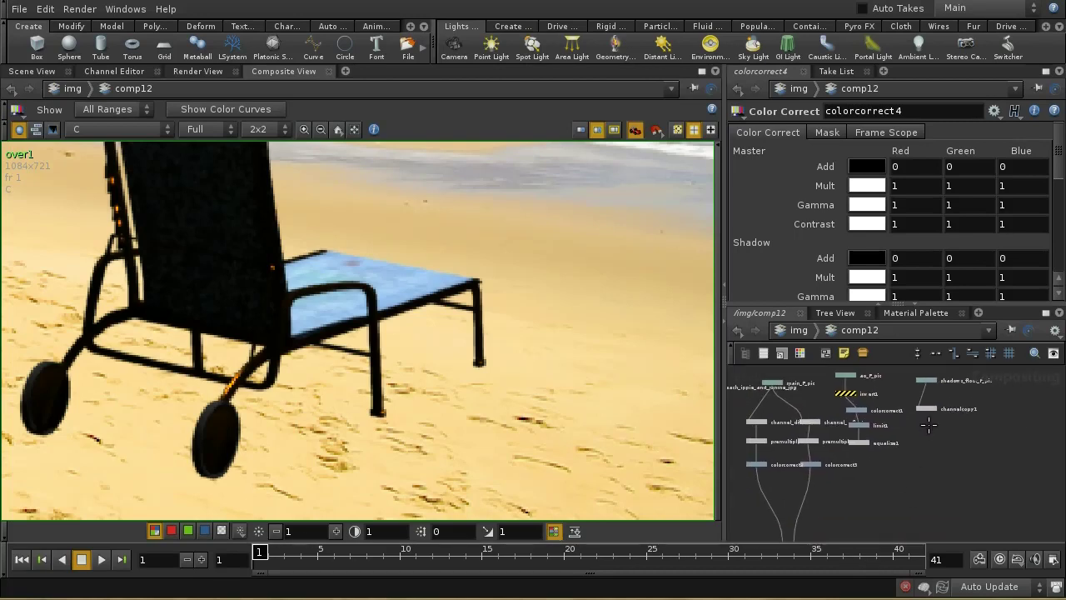
{"action": "scroll", "coordinate": [927, 406], "scroll_direction": "up", "scroll_amount": 3}
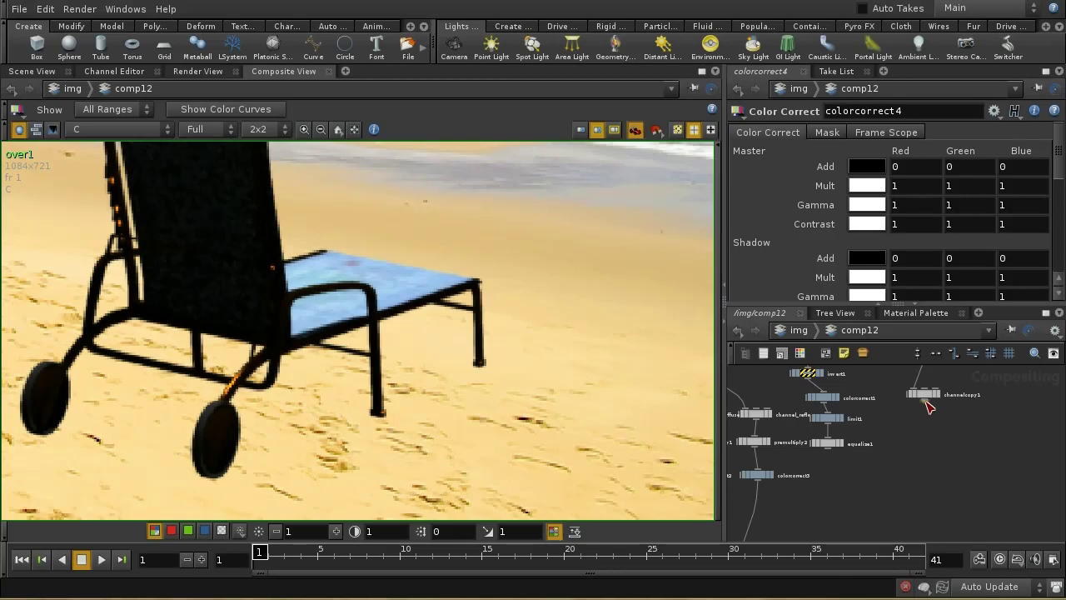
{"action": "middle_click_drag", "start_coordinate": [928, 480], "coordinate": [974, 459]}
{"action": "middle_click_drag", "start_coordinate": [835, 488], "coordinate": [808, 473]}
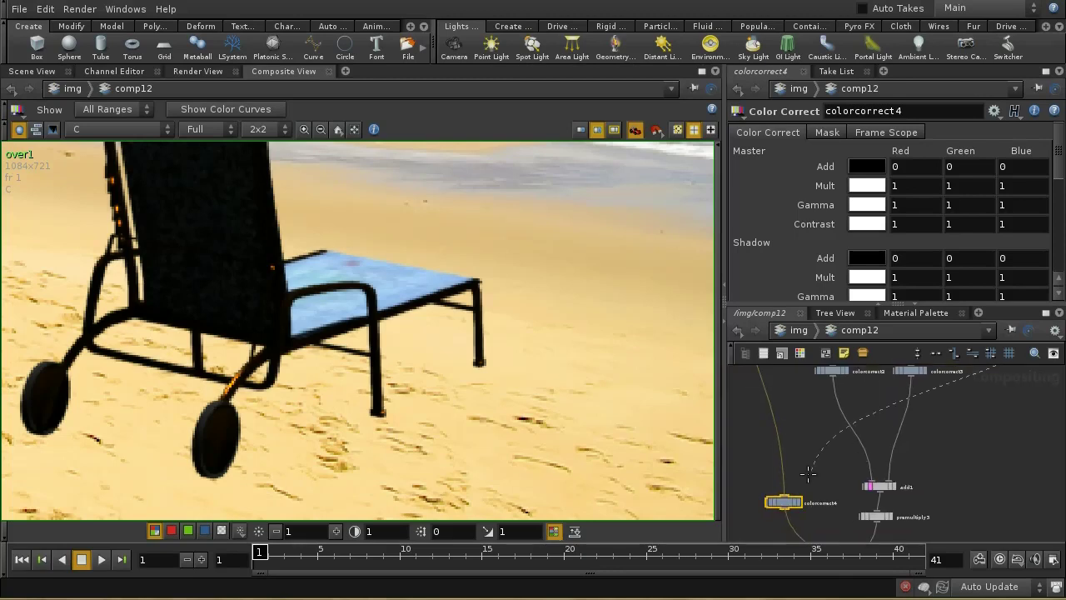
{"action": "left_click", "coordinate": [769, 502]}
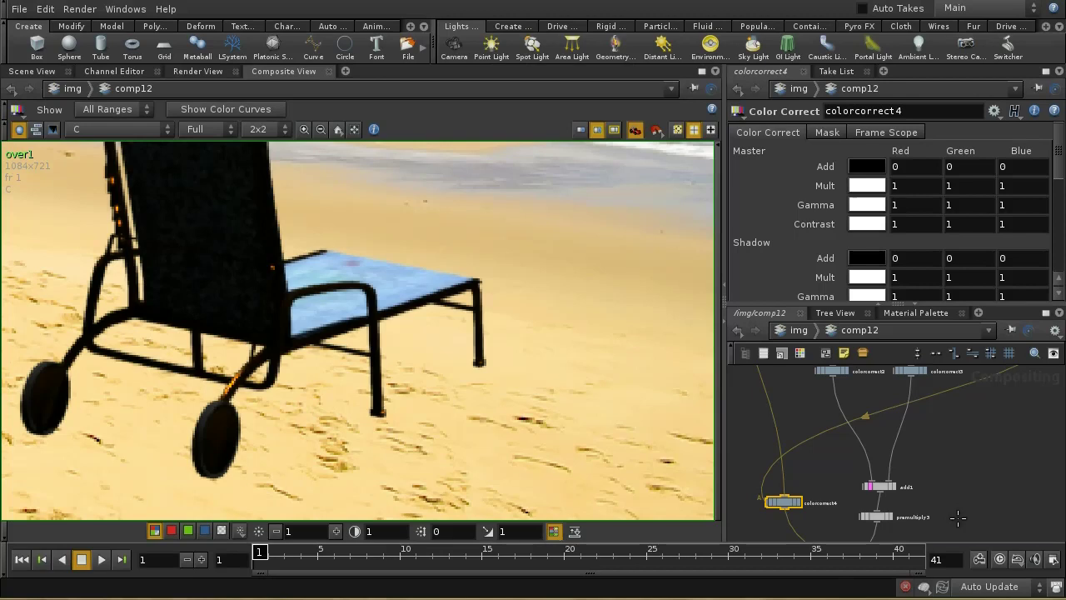
Step: Display colorcorrect4 and set its Master Mult to 0.2 for red, green and blue
{"action": "middle_click_drag", "start_coordinate": [797, 516], "coordinate": [849, 450]}
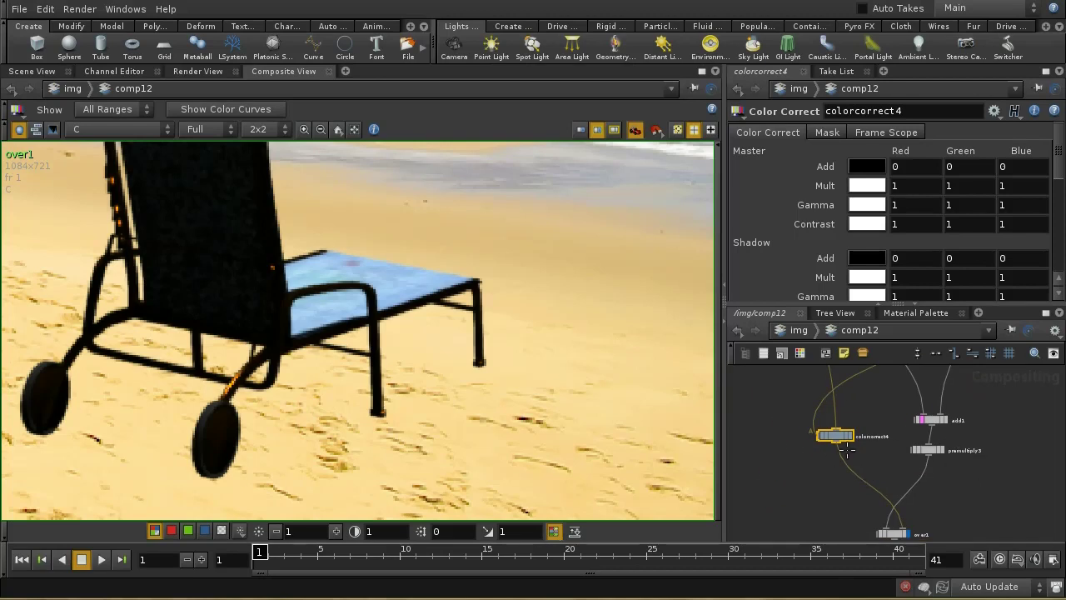
{"action": "middle_click_drag", "start_coordinate": [1021, 438], "coordinate": [1020, 448]}
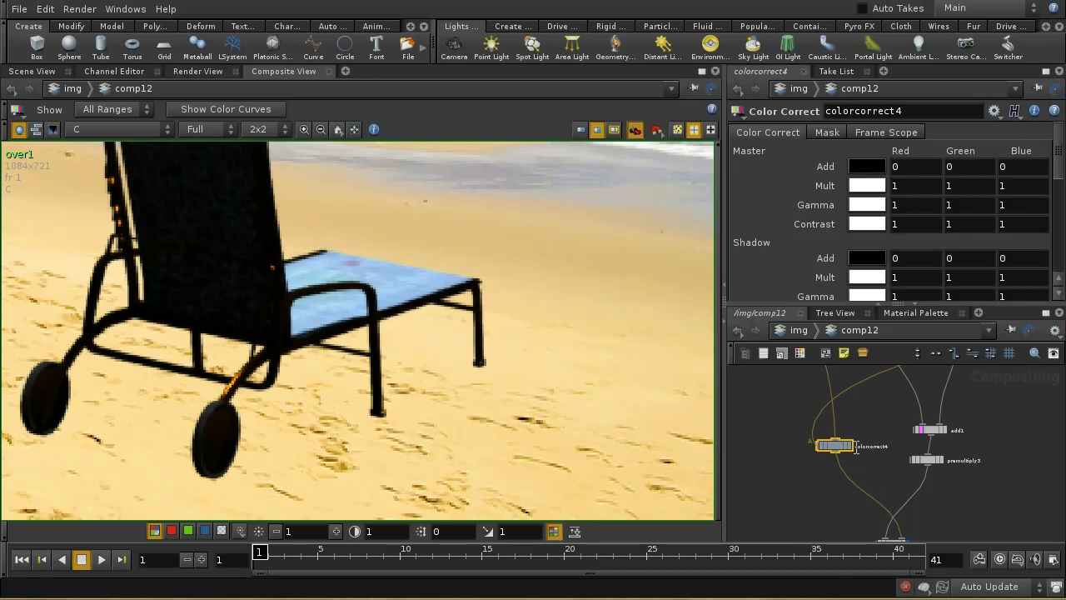
{"action": "left_click", "coordinate": [847, 445]}
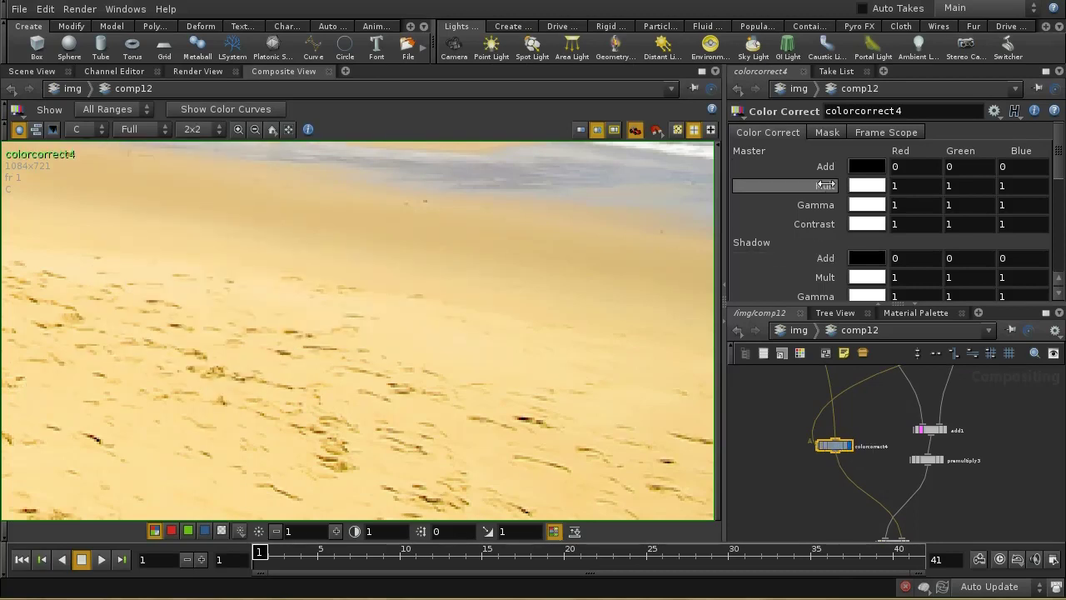
{"action": "middle_click_drag", "start_coordinate": [824, 185], "coordinate": [754, 192]}
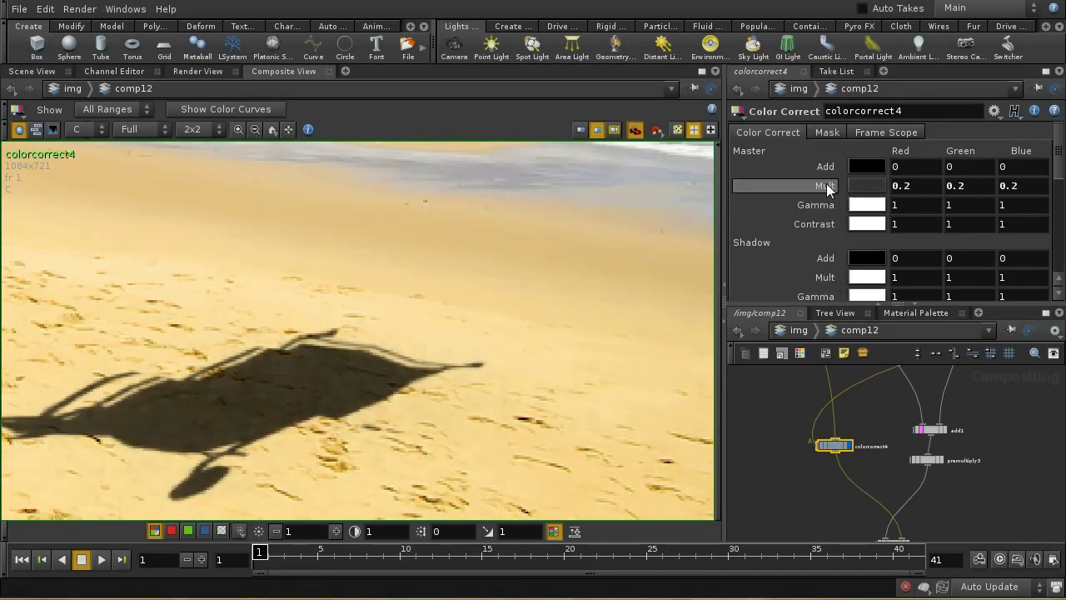
Step: Compare the darkness of the driftwood's shadows in the beach photo with the lounger's floor shadow
{"action": "left_click_drag", "start_coordinate": [676, 244], "coordinate": [503, 282]}
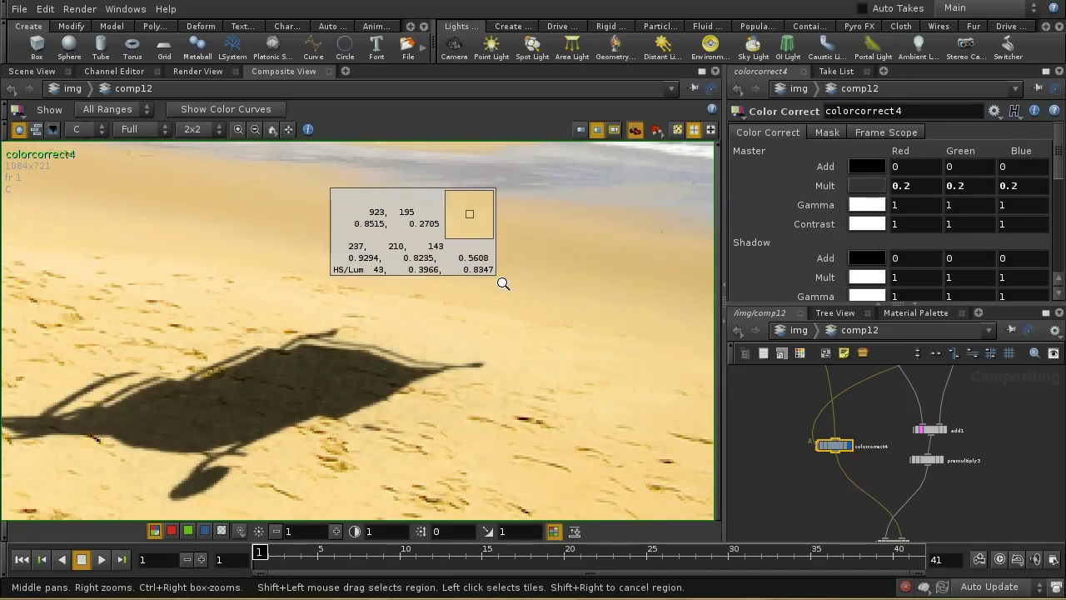
{"action": "right_click_drag", "start_coordinate": [502, 282], "coordinate": [507, 434]}
{"action": "left_click_drag", "start_coordinate": [507, 434], "coordinate": [388, 351]}
{"action": "right_click_drag", "start_coordinate": [387, 351], "coordinate": [515, 353]}
{"action": "left_click_drag", "start_coordinate": [515, 353], "coordinate": [366, 421]}
{"action": "middle_click_drag", "start_coordinate": [366, 420], "coordinate": [439, 340]}
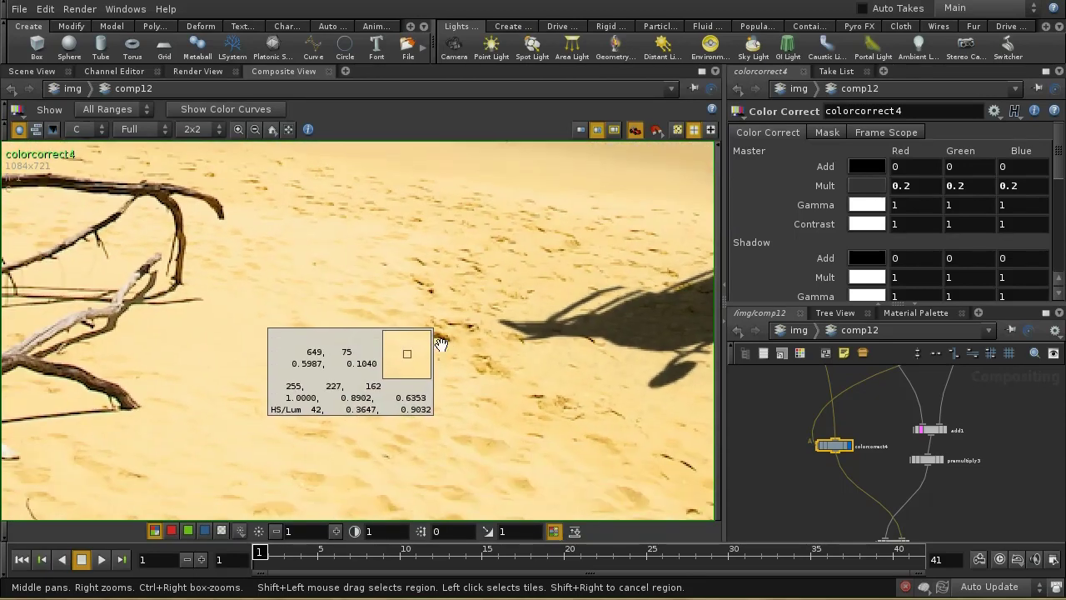
{"action": "left_click_drag", "start_coordinate": [440, 340], "coordinate": [161, 443]}
{"action": "middle_click_drag", "start_coordinate": [162, 443], "coordinate": [262, 412]}
{"action": "left_click_drag", "start_coordinate": [262, 412], "coordinate": [195, 425]}
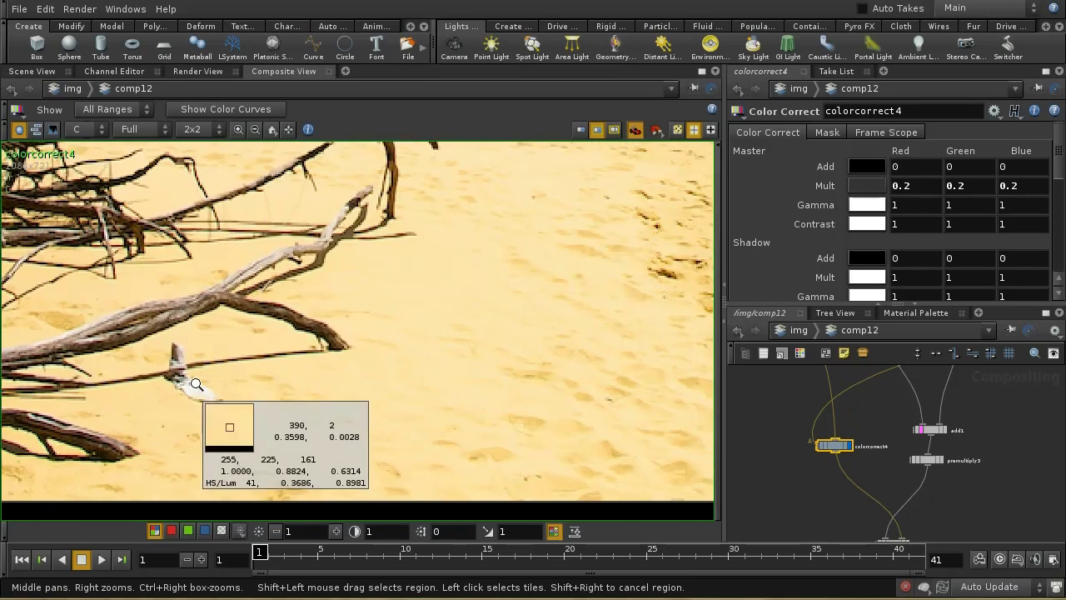
{"action": "right_click_drag", "start_coordinate": [195, 424], "coordinate": [50, 363]}
{"action": "middle_click_drag", "start_coordinate": [50, 363], "coordinate": [408, 379]}
{"action": "left_click_drag", "start_coordinate": [408, 380], "coordinate": [156, 401]}
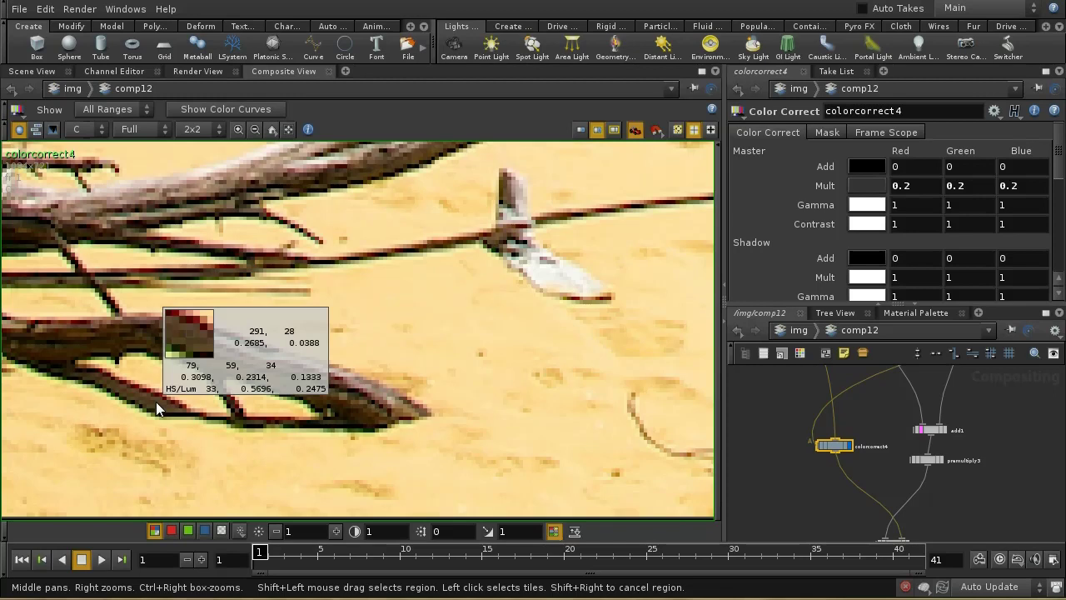
{"action": "left_click_drag", "start_coordinate": [156, 402], "coordinate": [658, 326]}
{"action": "middle_click_drag", "start_coordinate": [658, 327], "coordinate": [3, 516]}
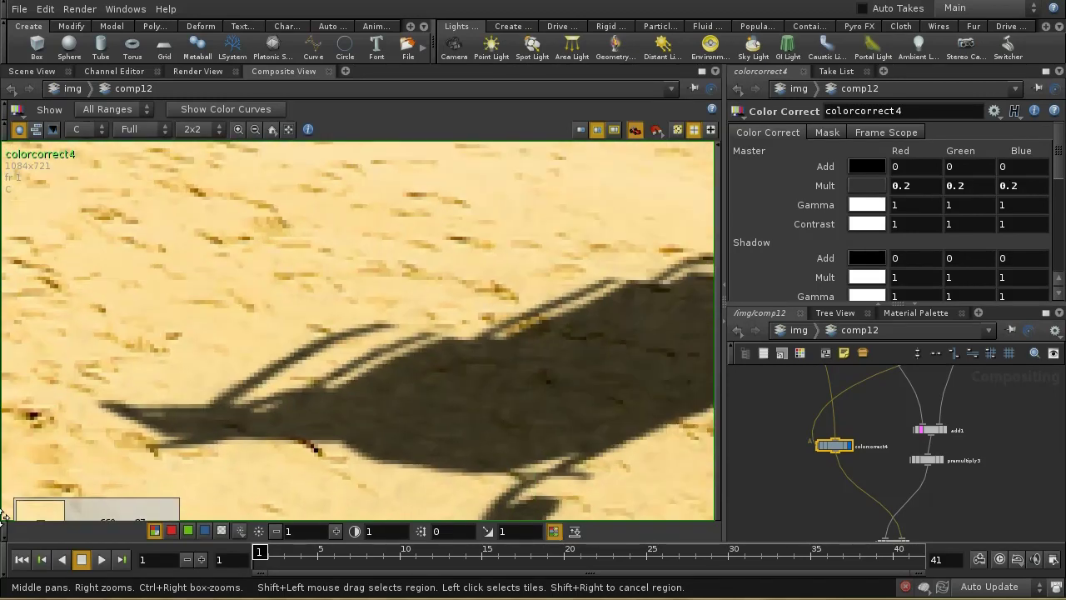
{"action": "left_click_drag", "start_coordinate": [3, 516], "coordinate": [462, 399]}
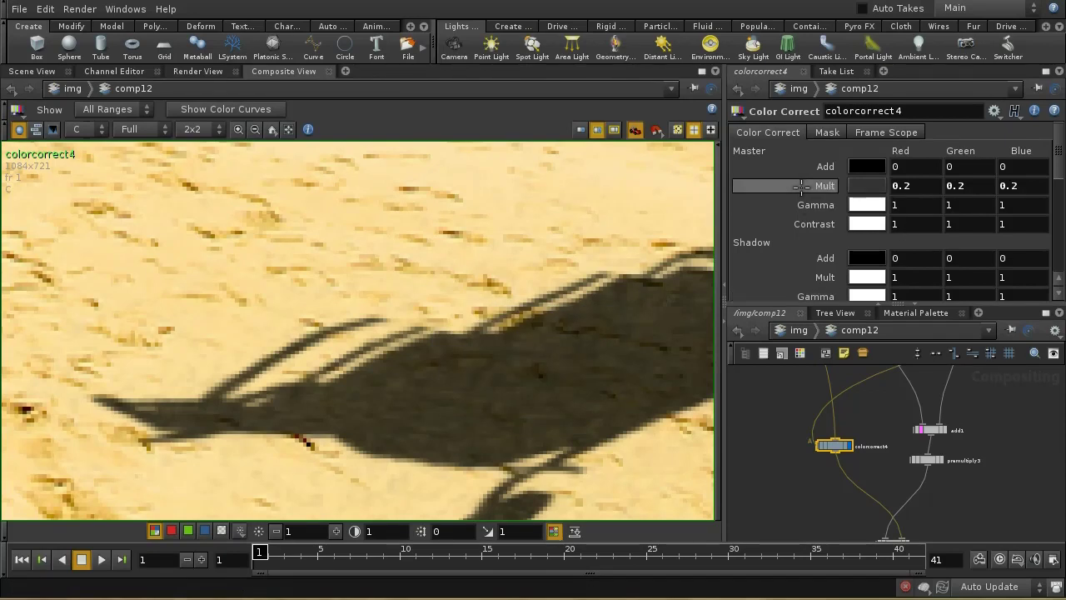
Step: Set the Master Mult of colorcorrect4 to 0.3 for all three channels and display over1
{"action": "mouse_move", "coordinate": [813, 186]}
{"action": "middle_mouse_down"}
{"action": "mouse_move", "coordinate": [843, 192]}
{"action": "mouse_move", "coordinate": [829, 191]}
{"action": "middle_mouse_up"}
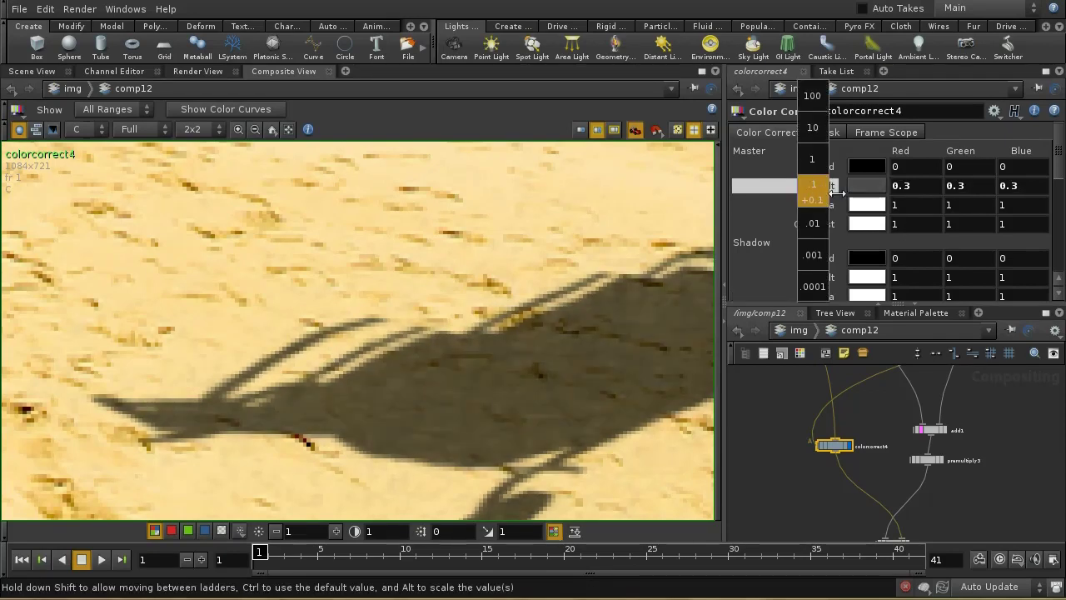
{"action": "left_click_drag", "start_coordinate": [666, 307], "coordinate": [651, 353]}
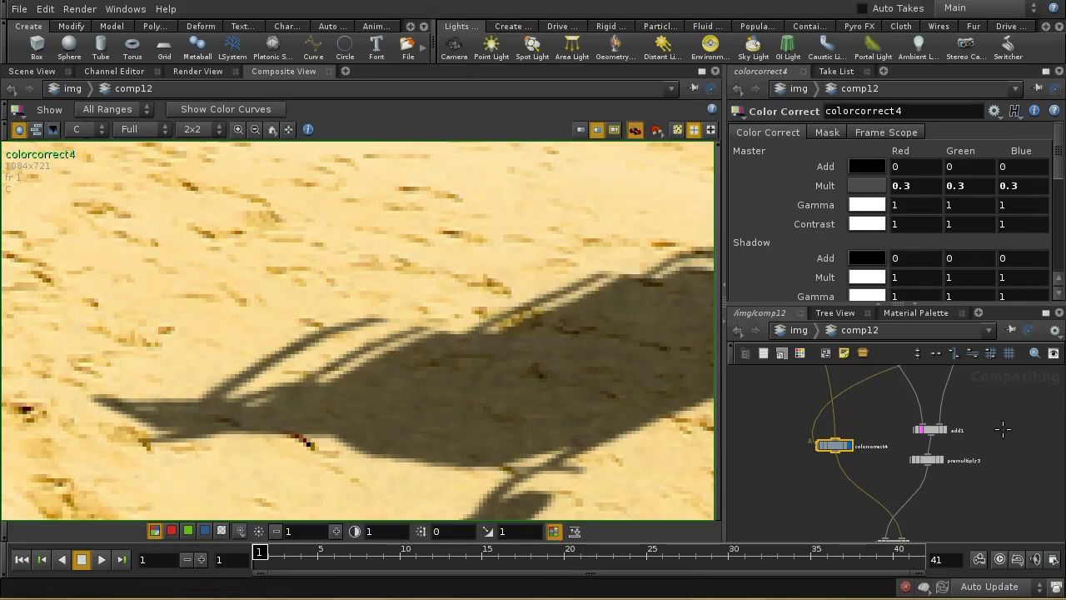
{"action": "middle_click_drag", "start_coordinate": [1006, 466], "coordinate": [992, 385]}
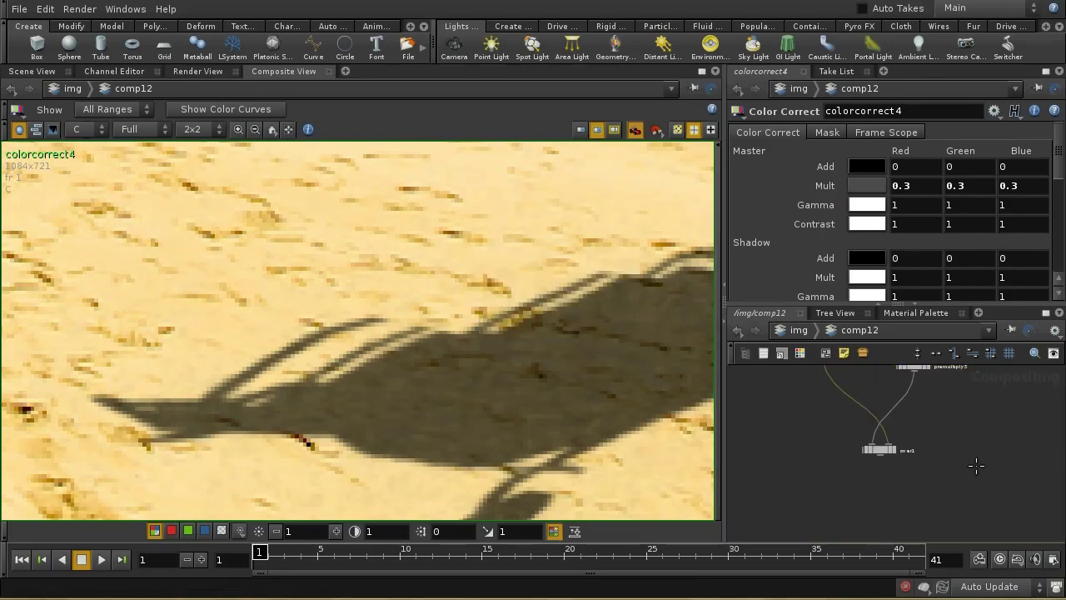
{"action": "left_click", "coordinate": [890, 450]}
{"action": "left_click_drag", "start_coordinate": [508, 362], "coordinate": [325, 439]}
Step: Insert a Blur node on the connection between channelcopy1 and the mask input of colorcorrect4
{"action": "scroll", "coordinate": [460, 410], "scroll_direction": "down", "scroll_amount": 5}
{"action": "middle_click_drag", "start_coordinate": [935, 461], "coordinate": [905, 502]}
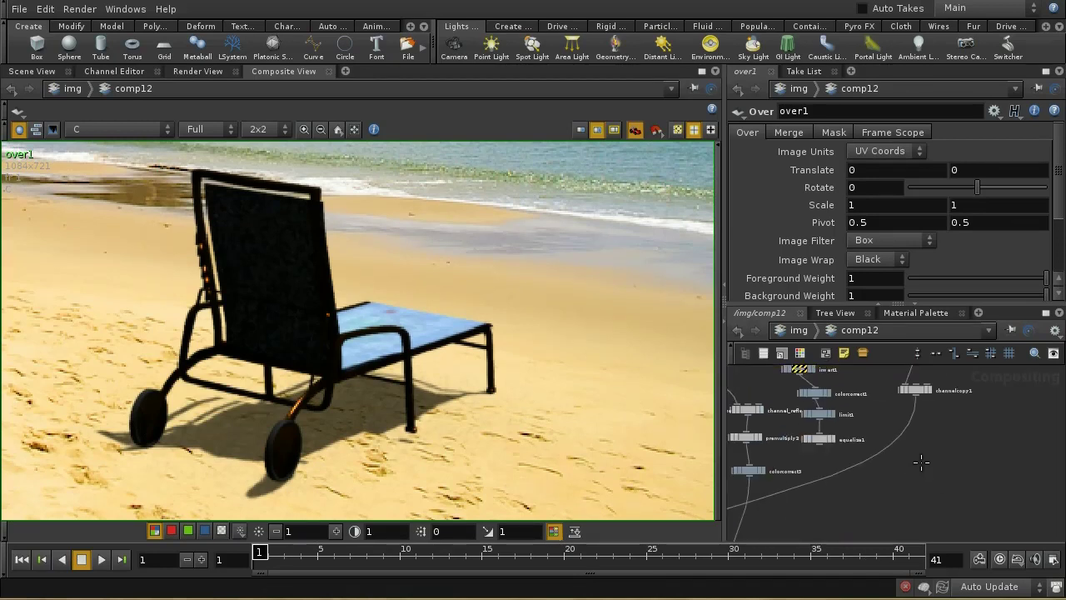
{"action": "key", "text": "Tab"}
{"action": "type", "text": "Blur"}
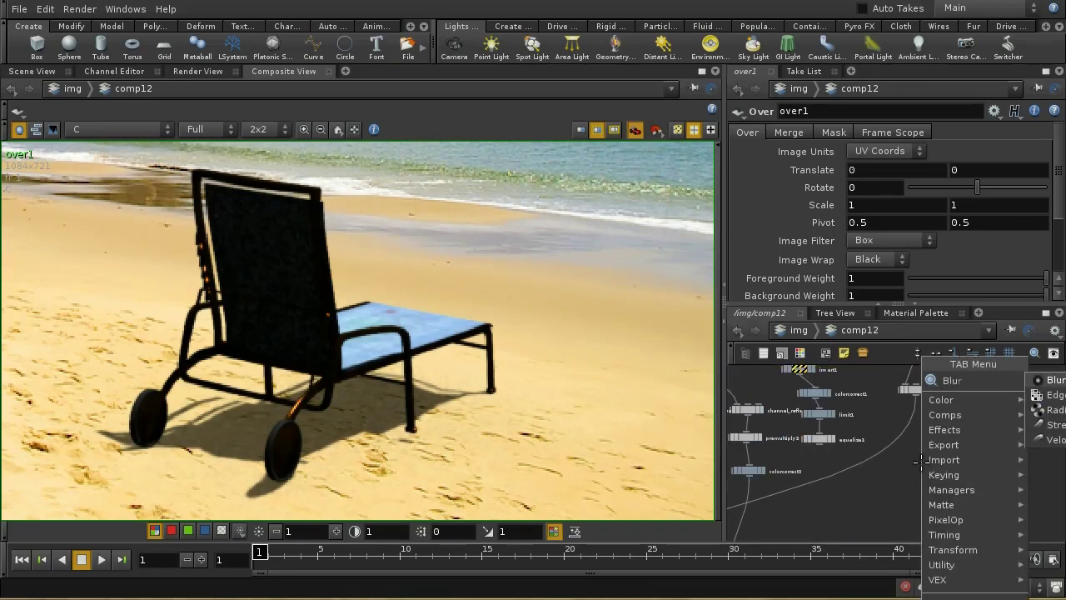
{"action": "left_click", "coordinate": [1051, 380]}
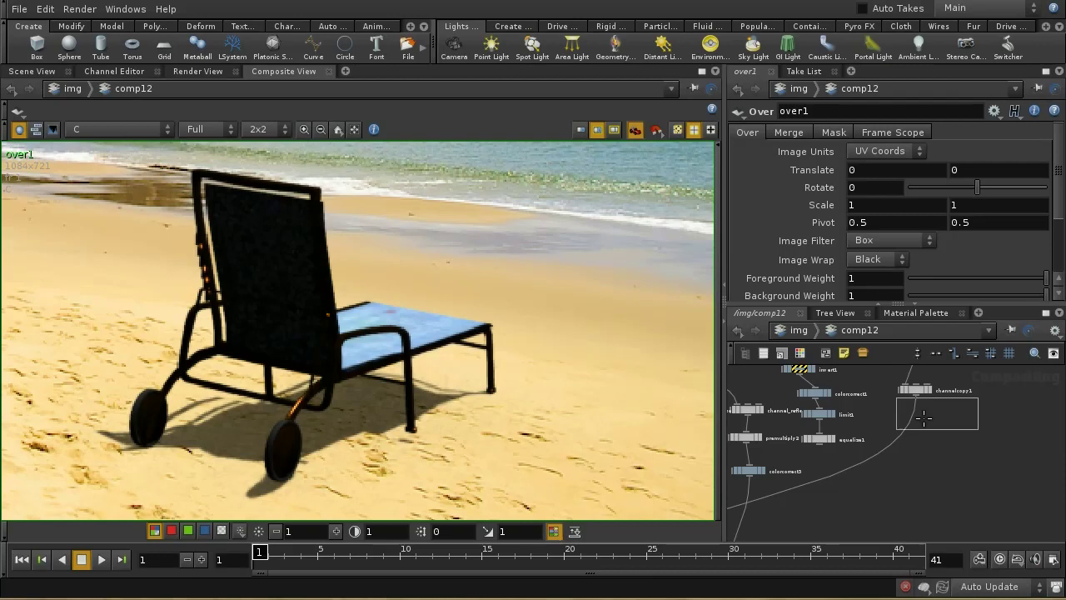
{"action": "left_click", "coordinate": [914, 445]}
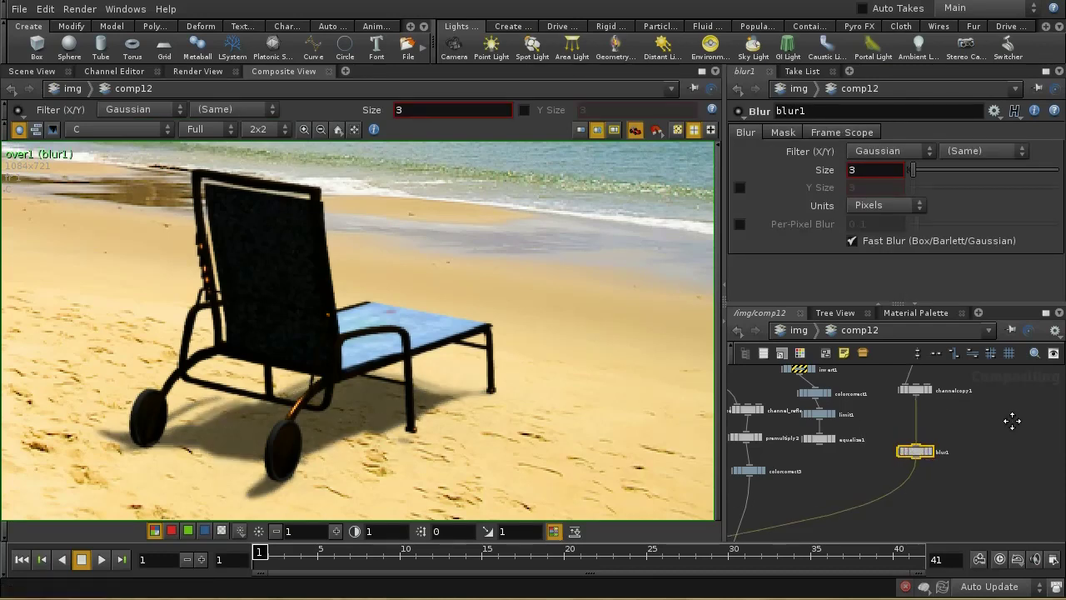
{"action": "middle_click_drag", "start_coordinate": [1011, 421], "coordinate": [966, 447]}
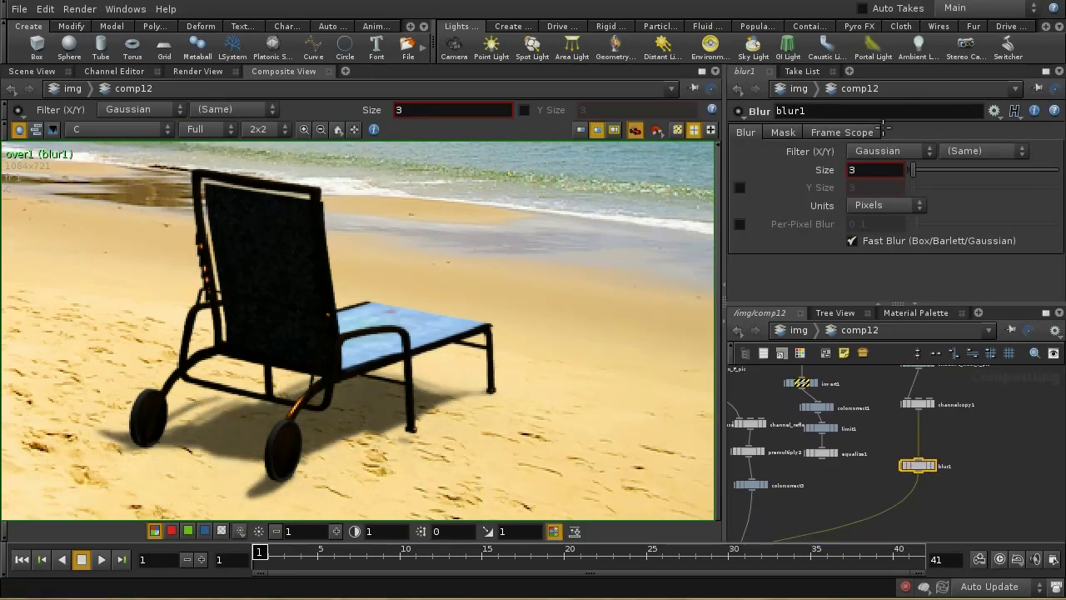
Step: Try a size of 3.6 for blur1, then set its size to 2 pixels
{"action": "middle_click_drag", "start_coordinate": [880, 174], "coordinate": [939, 182]}
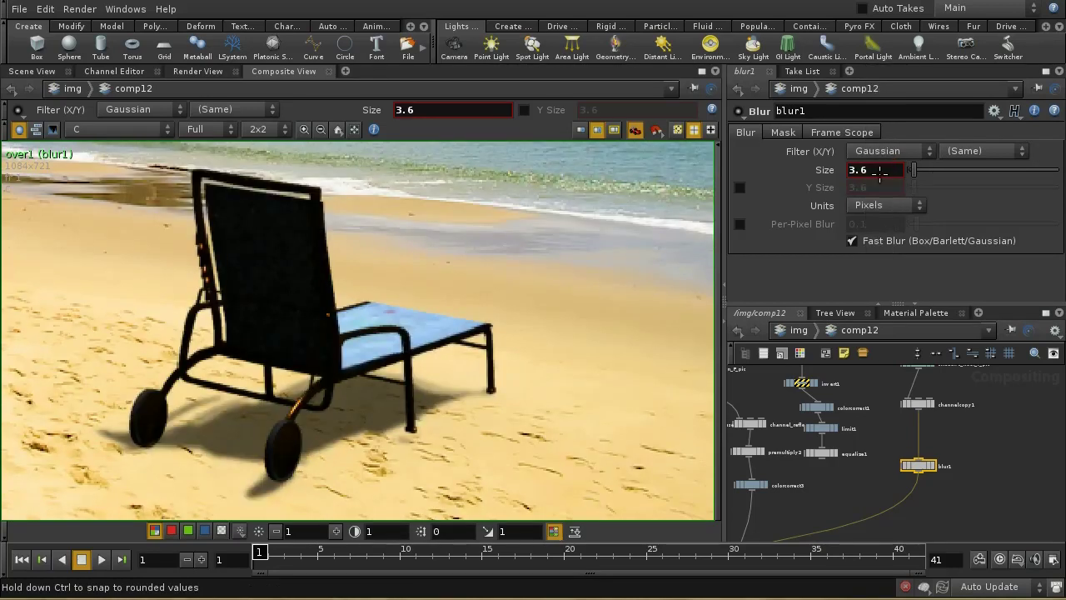
{"action": "left_click_drag", "start_coordinate": [510, 406], "coordinate": [339, 459]}
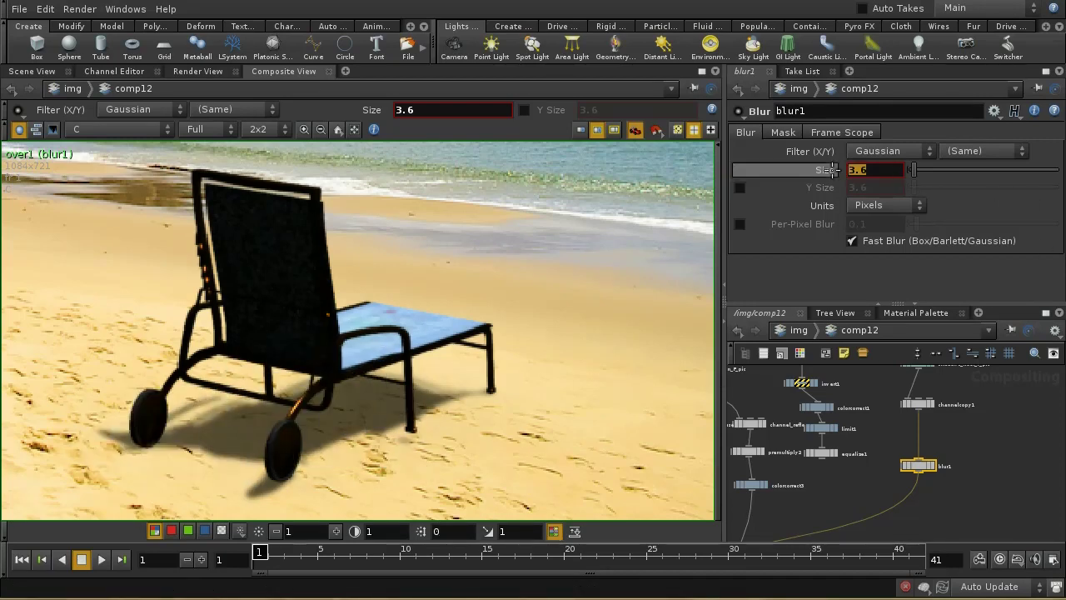
{"action": "key", "text": "Return"}
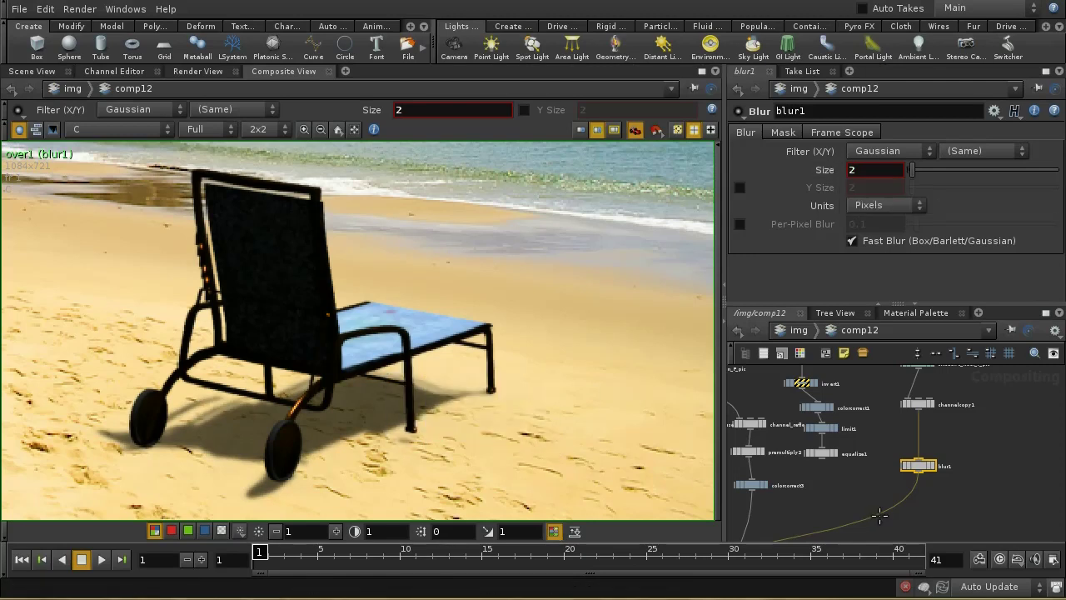
{"action": "scroll", "coordinate": [861, 459], "scroll_direction": "down", "scroll_amount": 6}
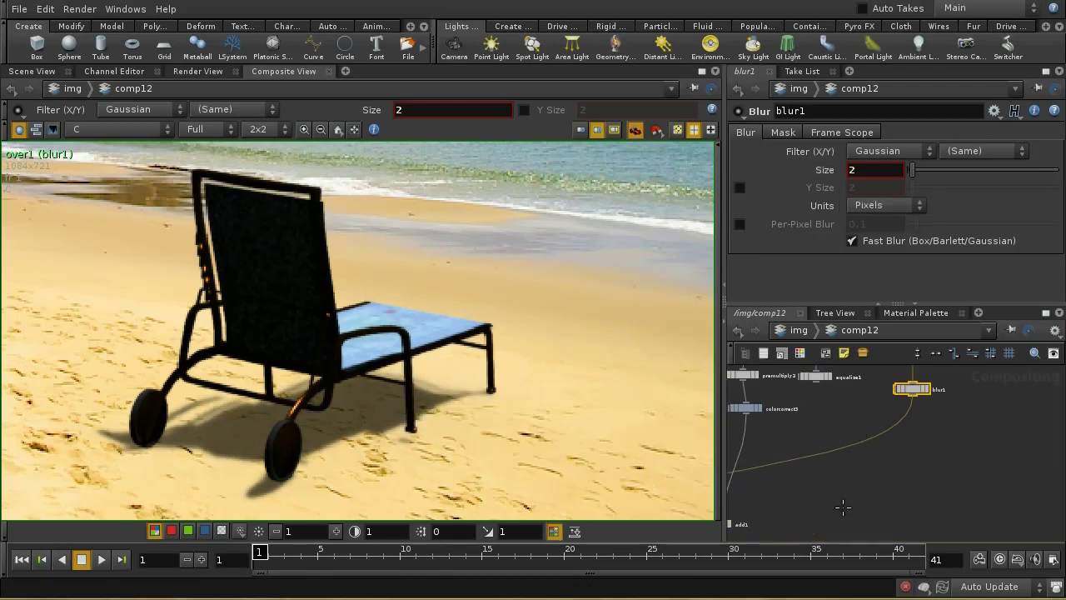
Step: Add a Color Correct node beneath over1 and feed it with over1's output
{"action": "scroll", "coordinate": [893, 472], "scroll_direction": "down", "scroll_amount": 4}
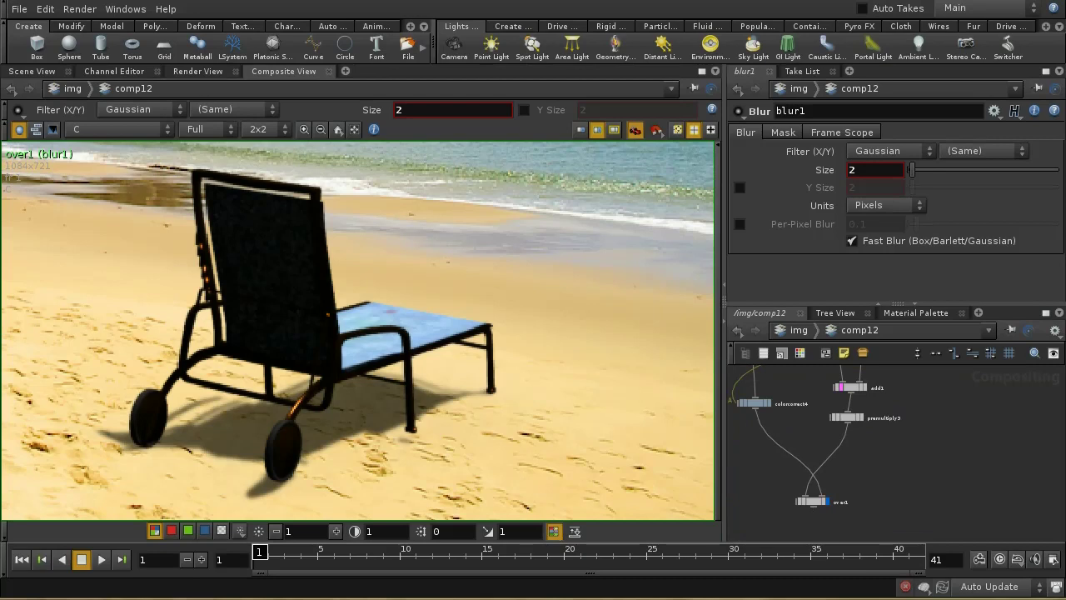
{"action": "scroll", "coordinate": [963, 504], "scroll_direction": "down", "scroll_amount": 3}
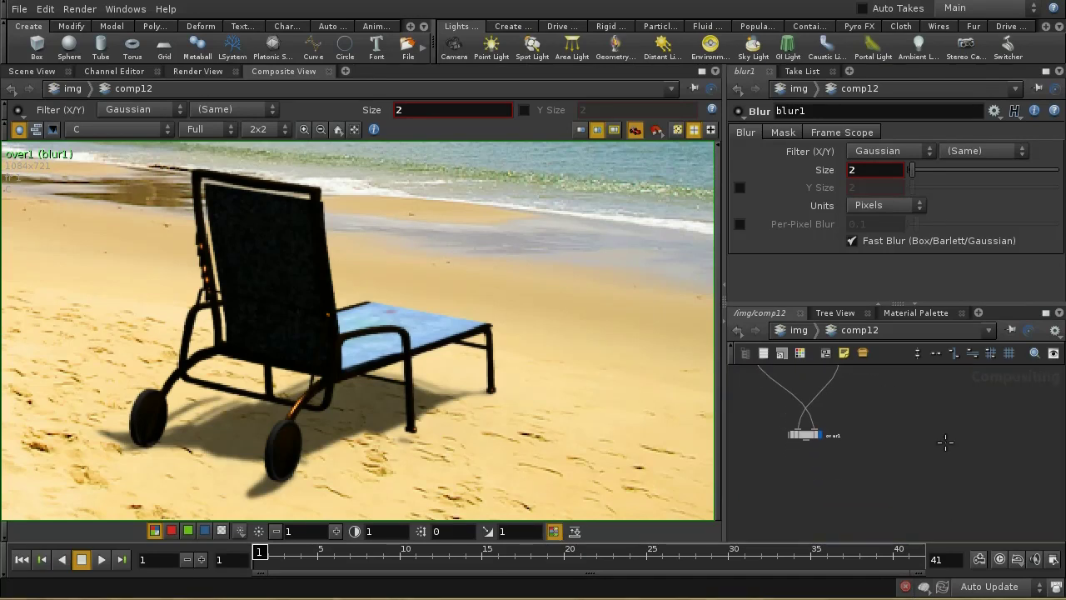
{"action": "scroll", "coordinate": [847, 481], "scroll_direction": "up", "scroll_amount": 3}
{"action": "middle_click_drag", "start_coordinate": [850, 442], "coordinate": [958, 444]}
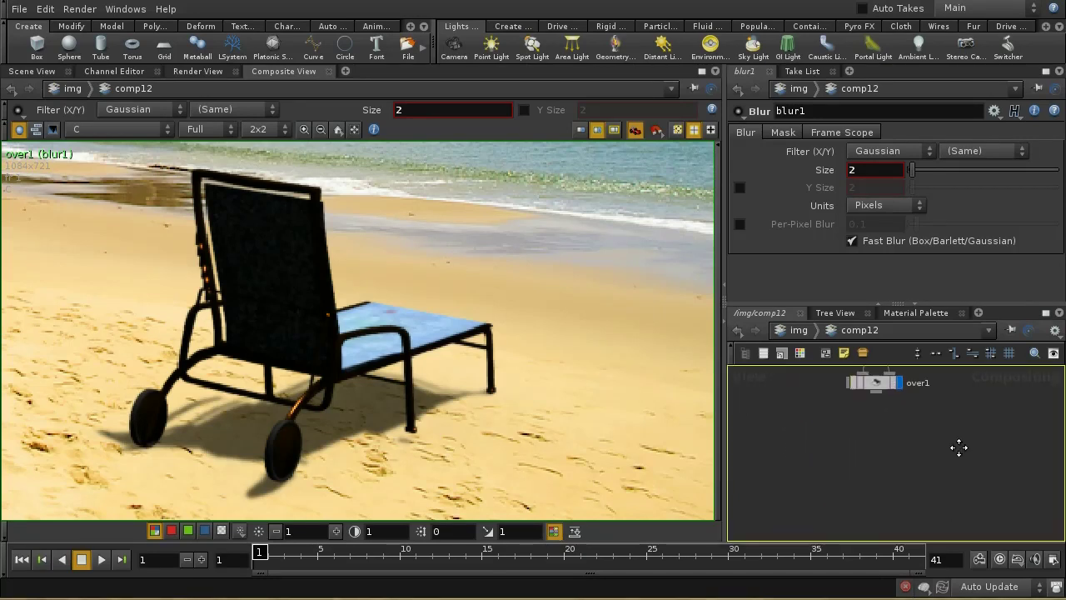
{"action": "key", "text": "Tab"}
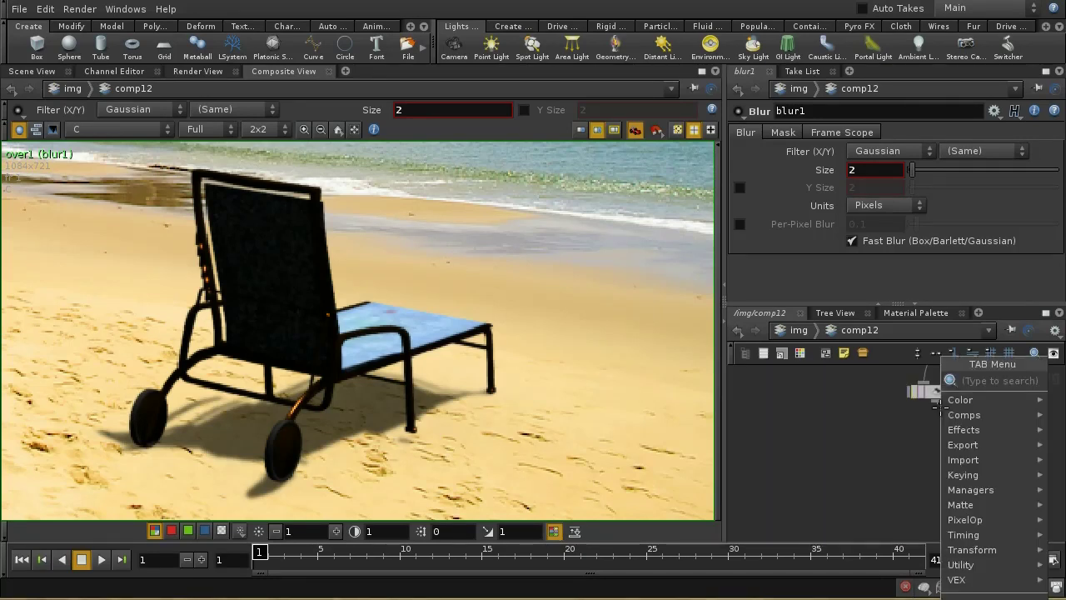
{"action": "mouse_move", "coordinate": [959, 400]}
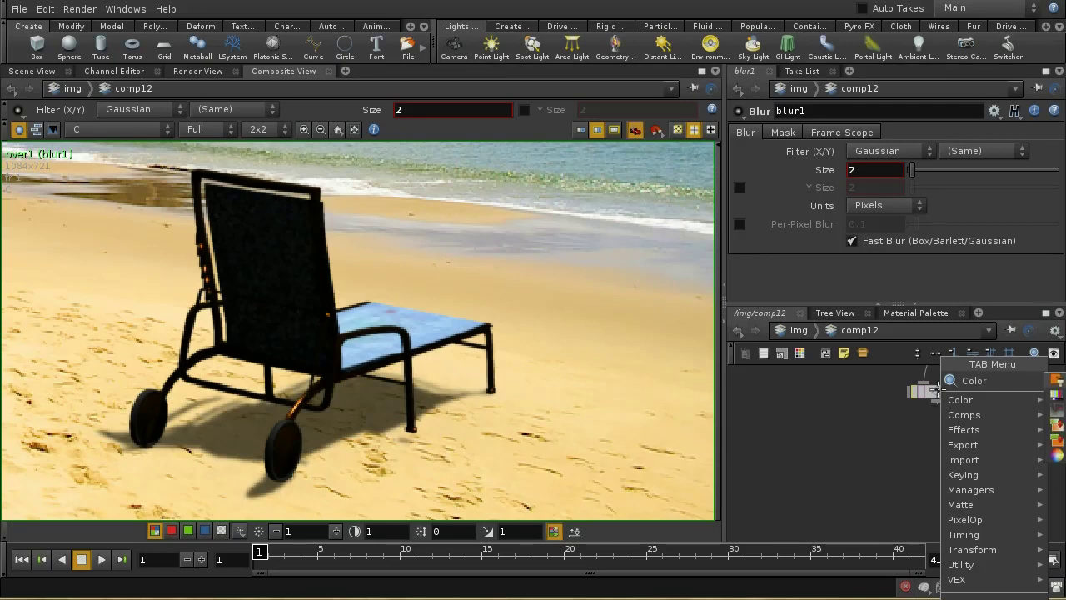
{"action": "left_click", "coordinate": [1055, 394]}
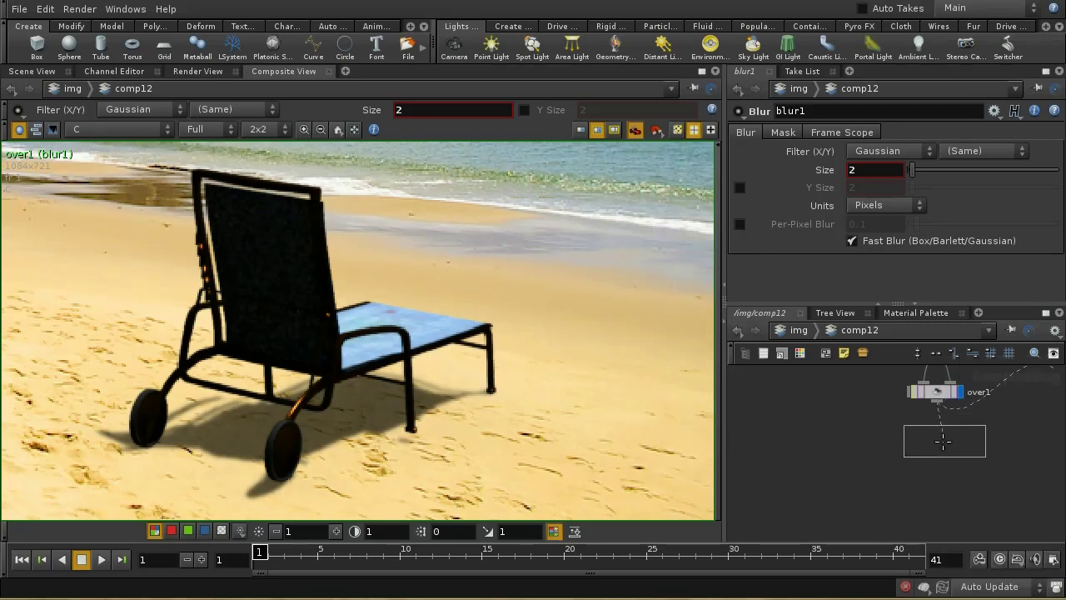
{"action": "left_click", "coordinate": [973, 429]}
{"action": "middle_click_drag", "start_coordinate": [973, 429], "coordinate": [926, 493]}
{"action": "scroll", "coordinate": [949, 450], "scroll_direction": "down", "scroll_amount": 3}
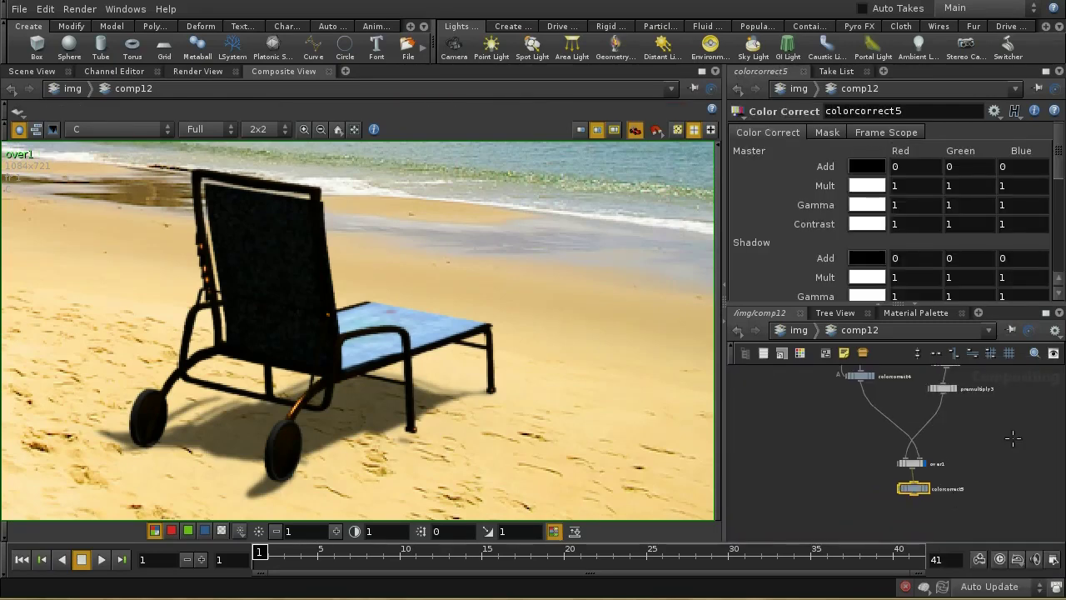
Step: Enlarge the node network and connect equalize1's output to the mask input of colorcorrect5
{"action": "middle_click_drag", "start_coordinate": [892, 396], "coordinate": [796, 494]}
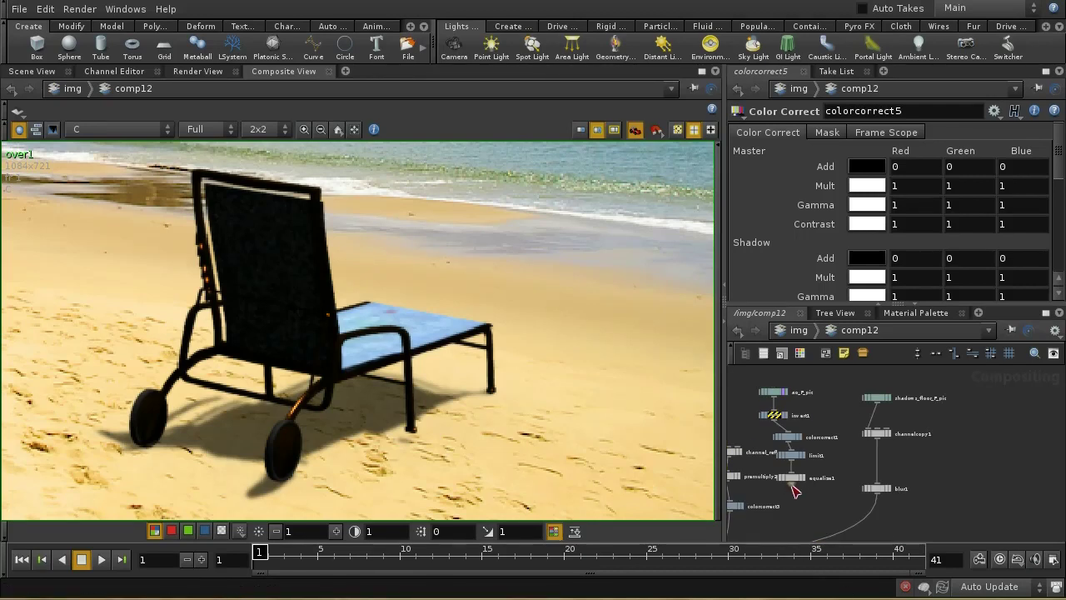
{"action": "middle_click_drag", "start_coordinate": [793, 491], "coordinate": [914, 381]}
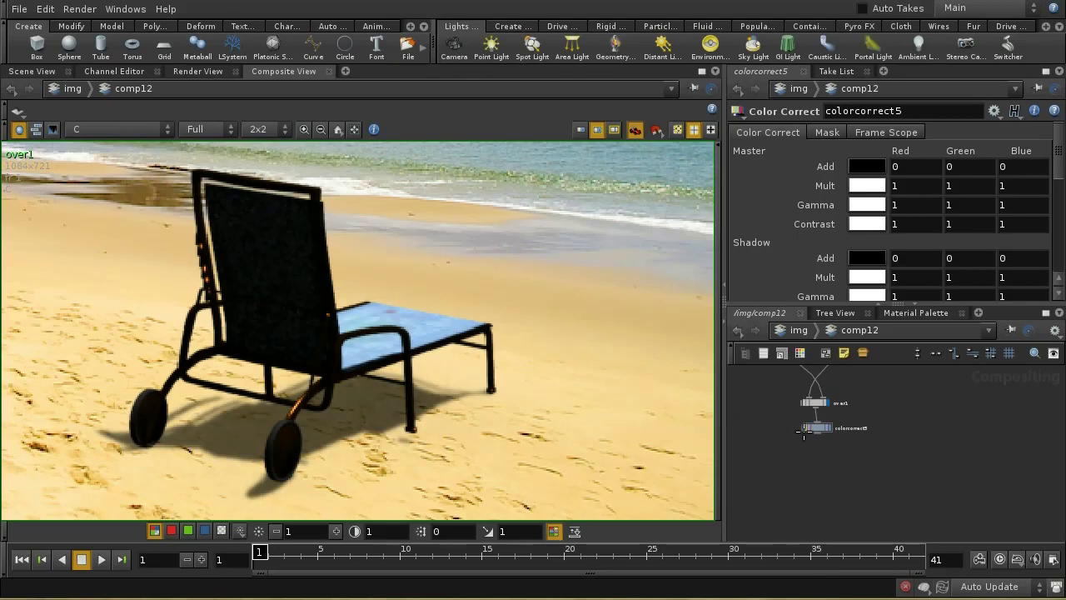
{"action": "scroll", "coordinate": [873, 402], "scroll_direction": "down", "scroll_amount": 3}
{"action": "mouse_move", "coordinate": [874, 433]}
{"action": "middle_mouse_down"}
{"action": "mouse_move", "coordinate": [877, 489]}
{"action": "mouse_move", "coordinate": [881, 417]}
{"action": "middle_mouse_up"}
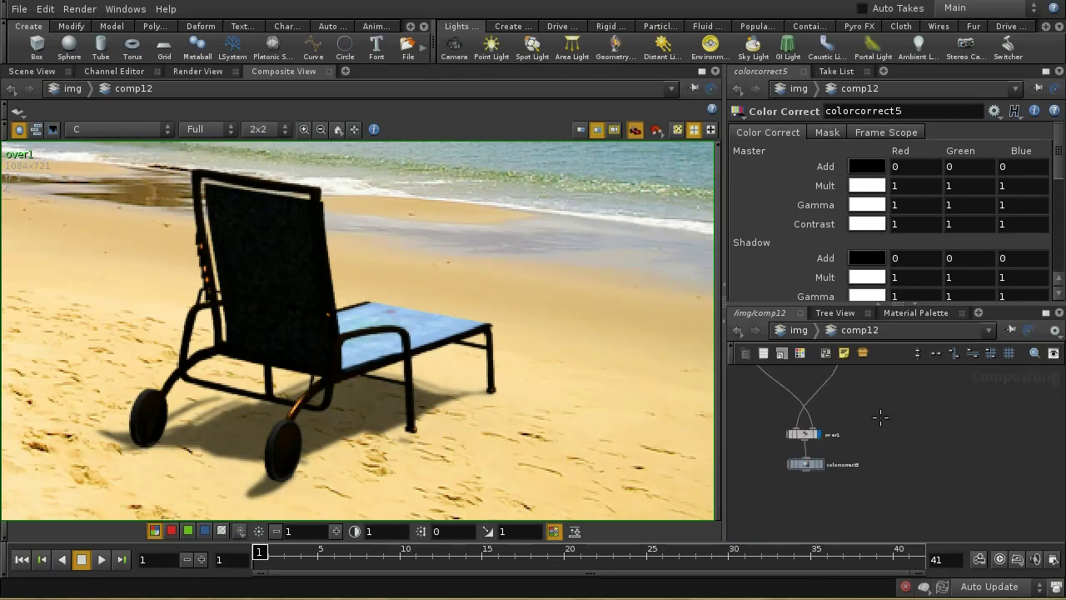
{"action": "scroll", "coordinate": [880, 416], "scroll_direction": "up", "scroll_amount": 3}
{"action": "left_click", "coordinate": [1045, 313]}
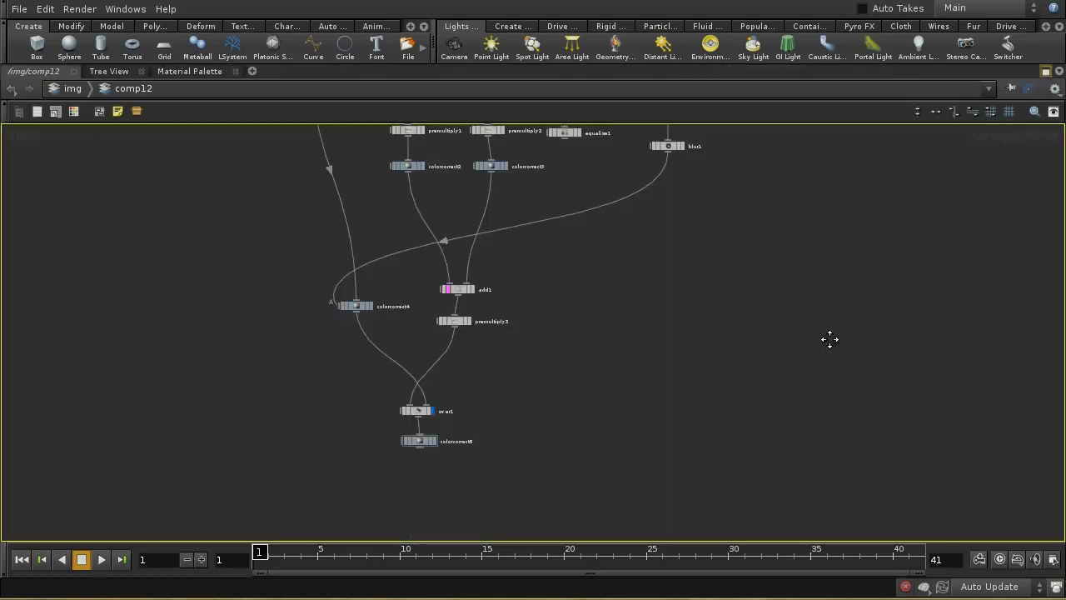
{"action": "scroll", "coordinate": [828, 338], "scroll_direction": "down", "scroll_amount": 3}
{"action": "left_click", "coordinate": [585, 301]}
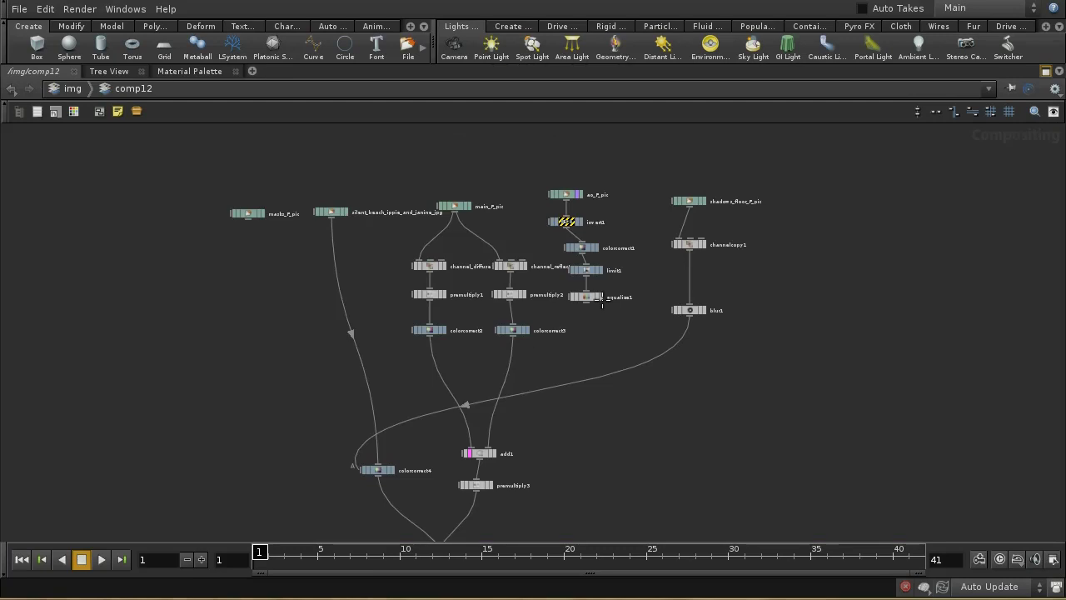
{"action": "middle_click_drag", "start_coordinate": [612, 421], "coordinate": [647, 272]}
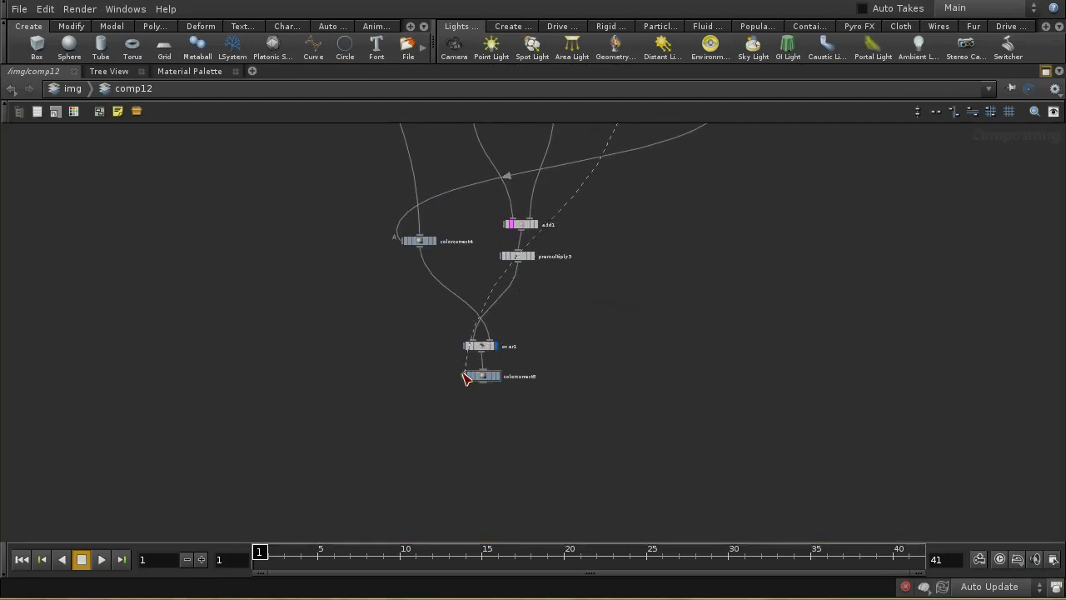
{"action": "left_click", "coordinate": [464, 374]}
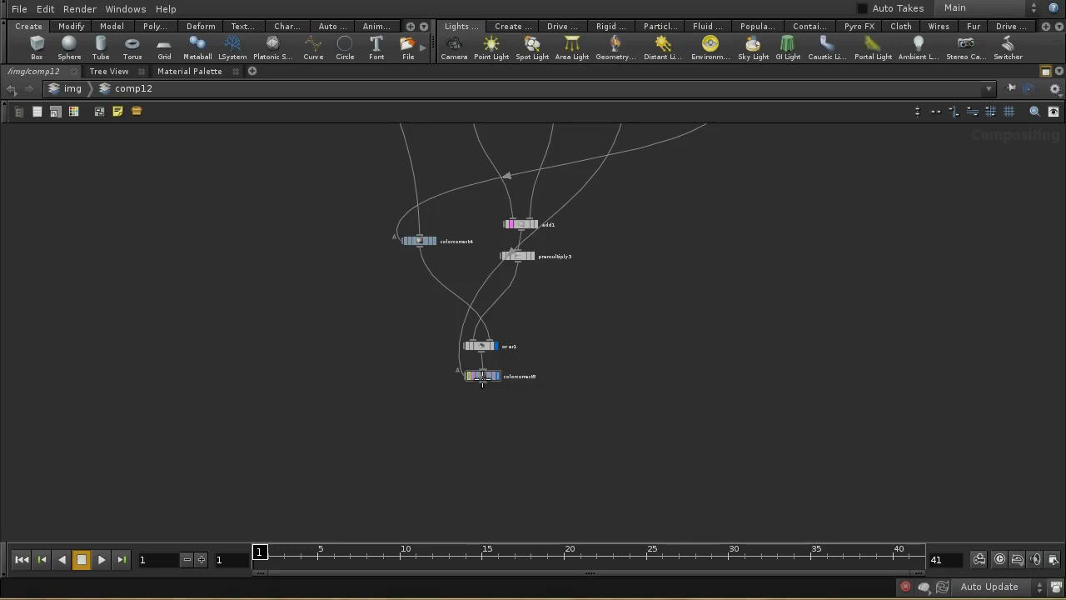
Step: Move colorcorrect5 further below over1 and review the ambient occlusion branch feeding its mask
{"action": "left_click_drag", "start_coordinate": [471, 376], "coordinate": [477, 451]}
{"action": "middle_click_drag", "start_coordinate": [580, 406], "coordinate": [580, 388]}
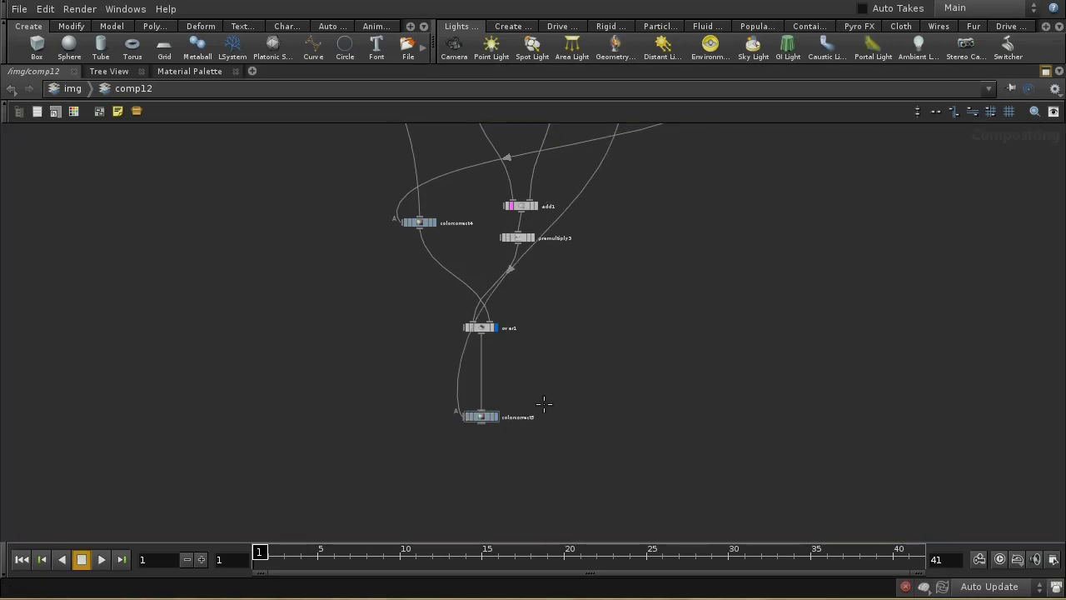
{"action": "middle_click_drag", "start_coordinate": [643, 312], "coordinate": [658, 471]}
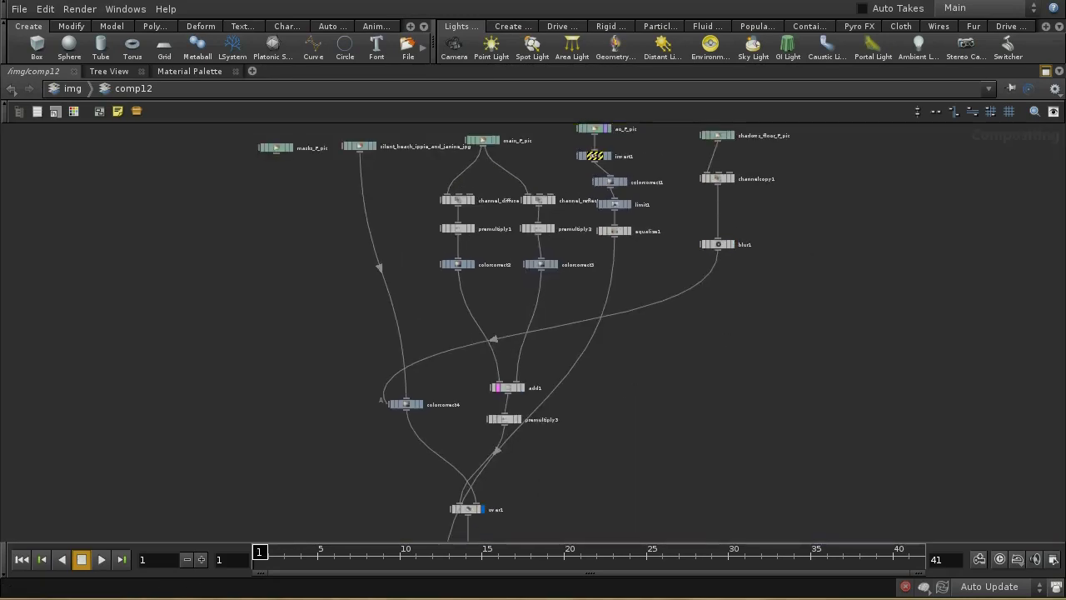
{"action": "key", "text": "f"}
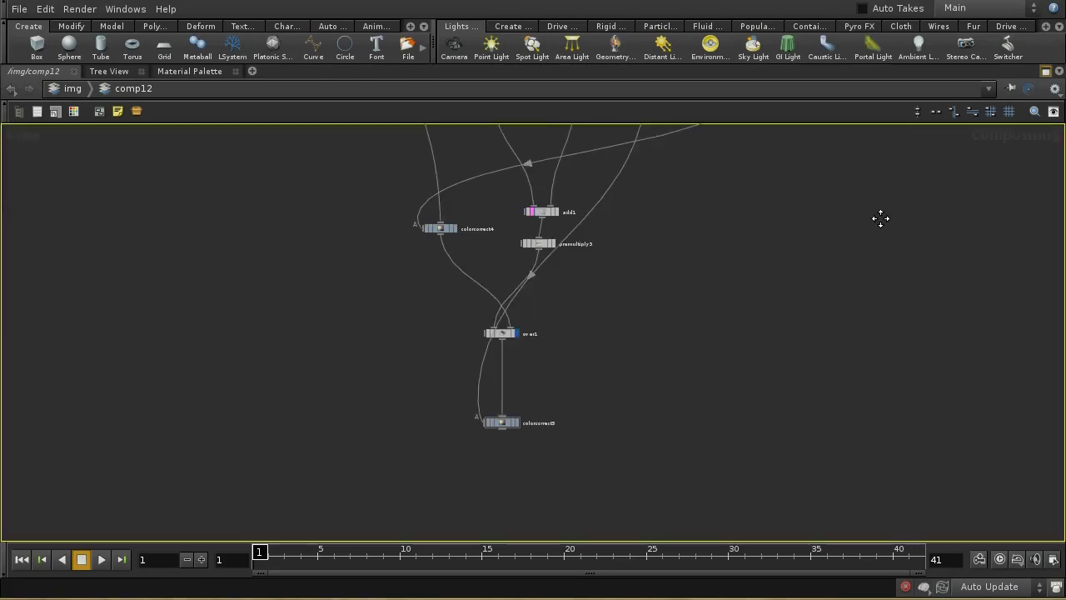
Step: Set colorcorrect5's operation mask to the C.r component, display the node, and restore the normal pane layout
{"action": "left_click", "coordinate": [512, 415]}
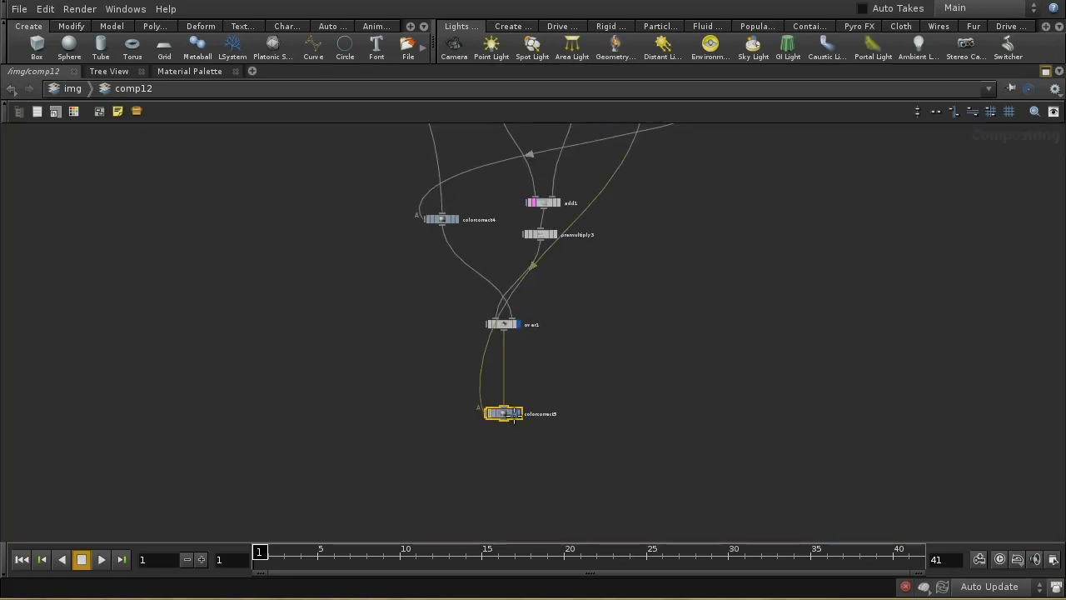
{"action": "key", "text": "p"}
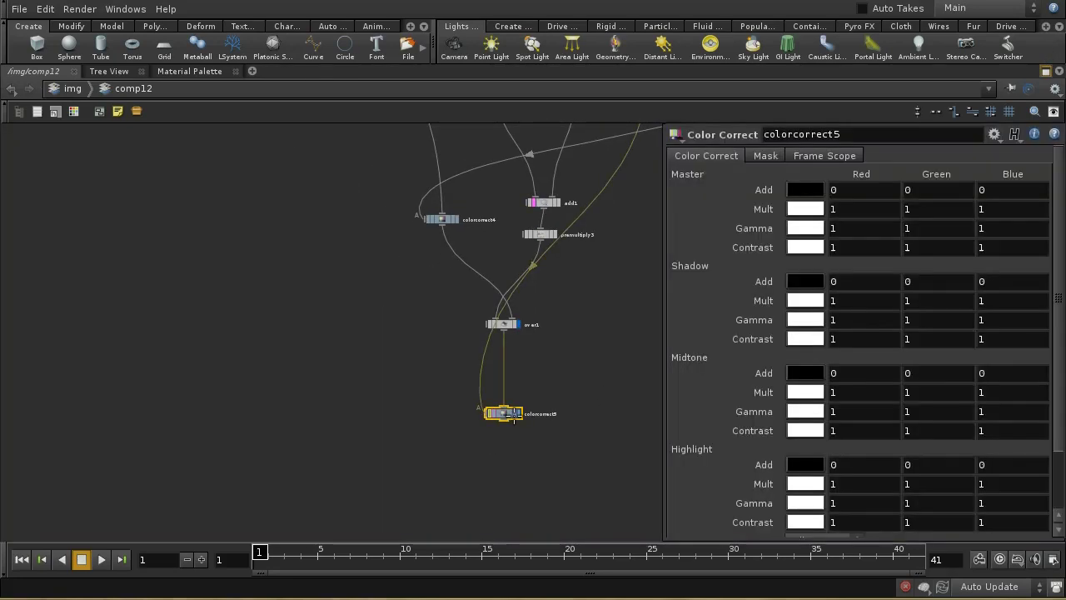
{"action": "left_click", "coordinate": [766, 157]}
{"action": "left_click", "coordinate": [903, 192]}
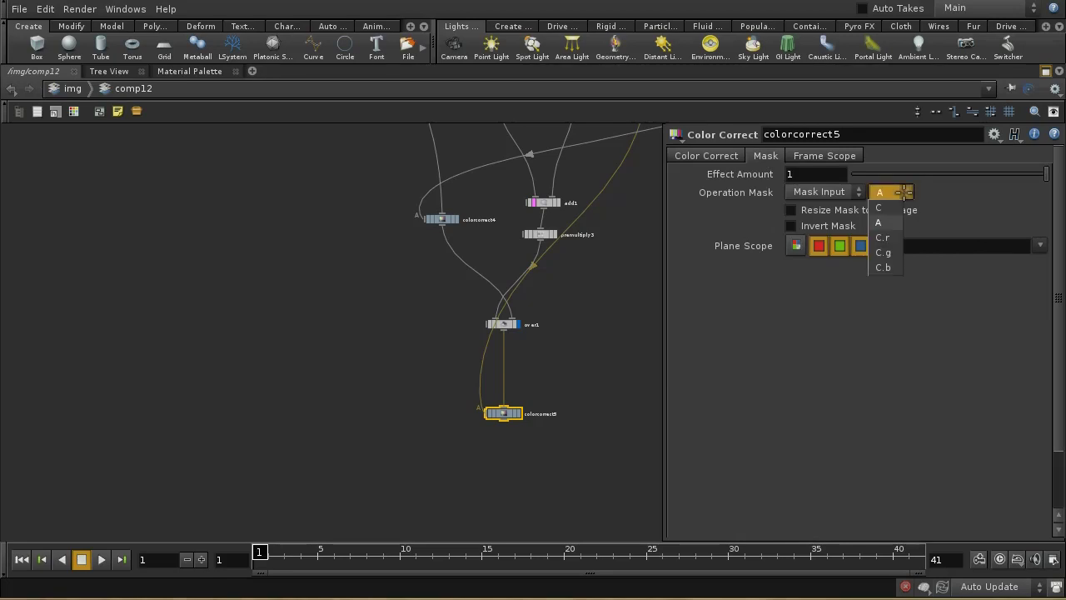
{"action": "left_click", "coordinate": [882, 237]}
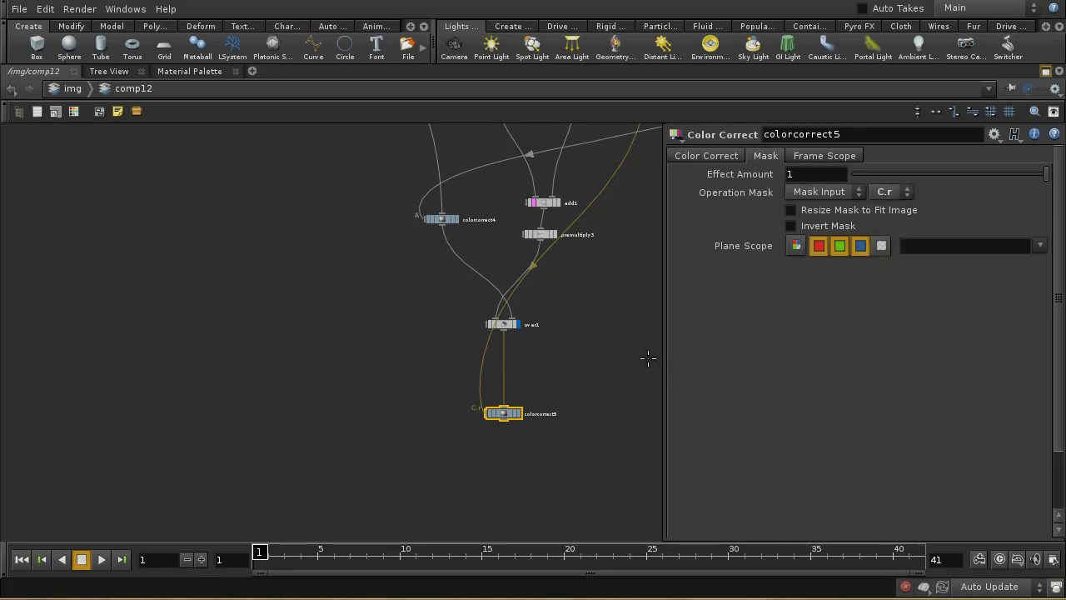
{"action": "key", "text": "p"}
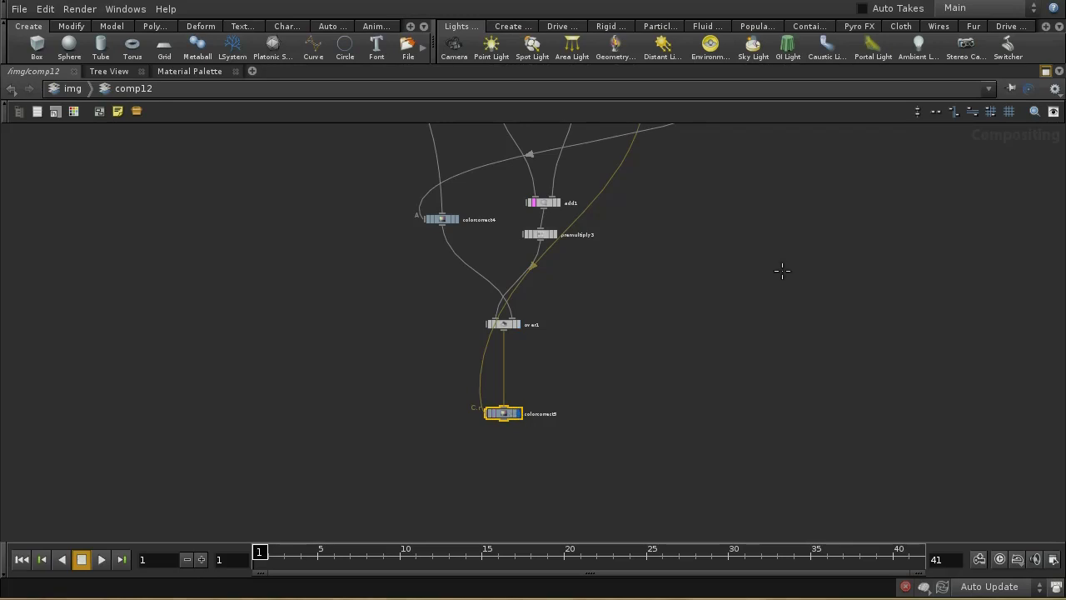
{"action": "left_click", "coordinate": [1046, 71]}
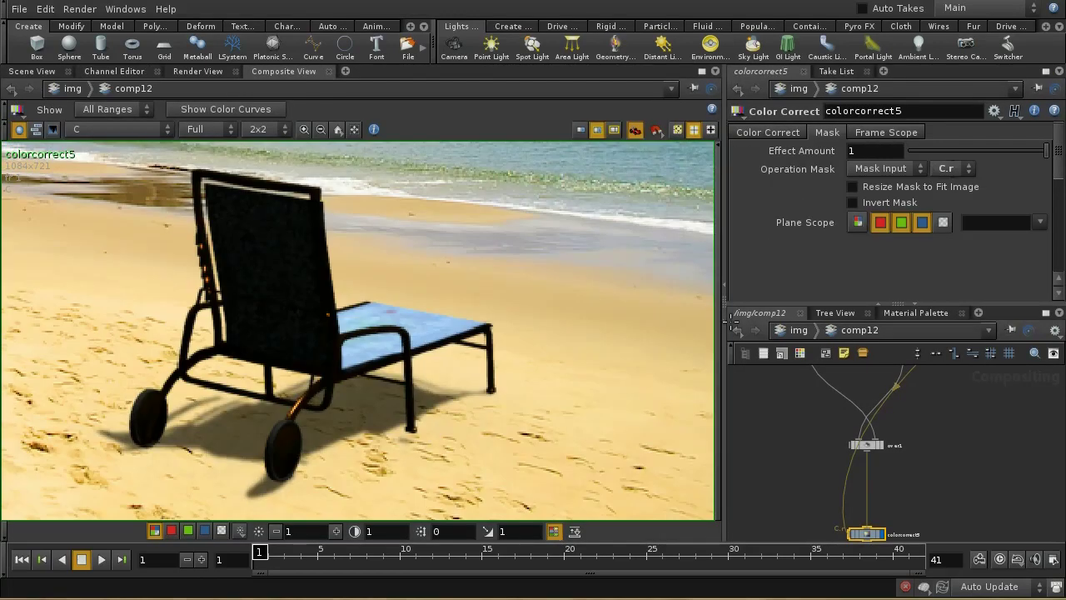
Step: Try a Master Mult of 0.5 on colorcorrect5, then set it to 0.8 for all three channels
{"action": "left_click_drag", "start_coordinate": [708, 349], "coordinate": [666, 416]}
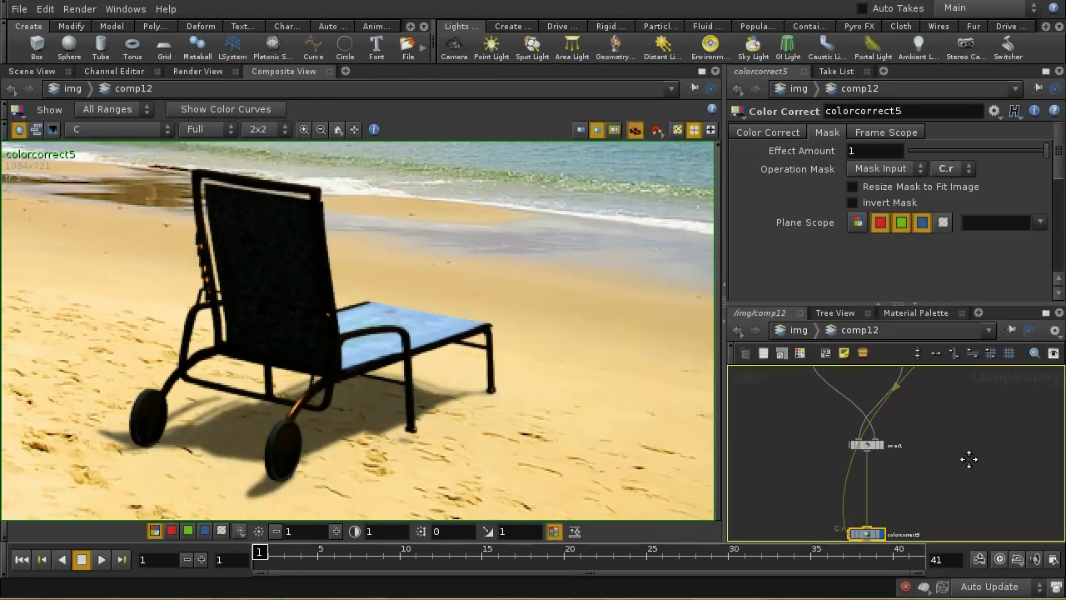
{"action": "middle_click_drag", "start_coordinate": [968, 459], "coordinate": [975, 385]}
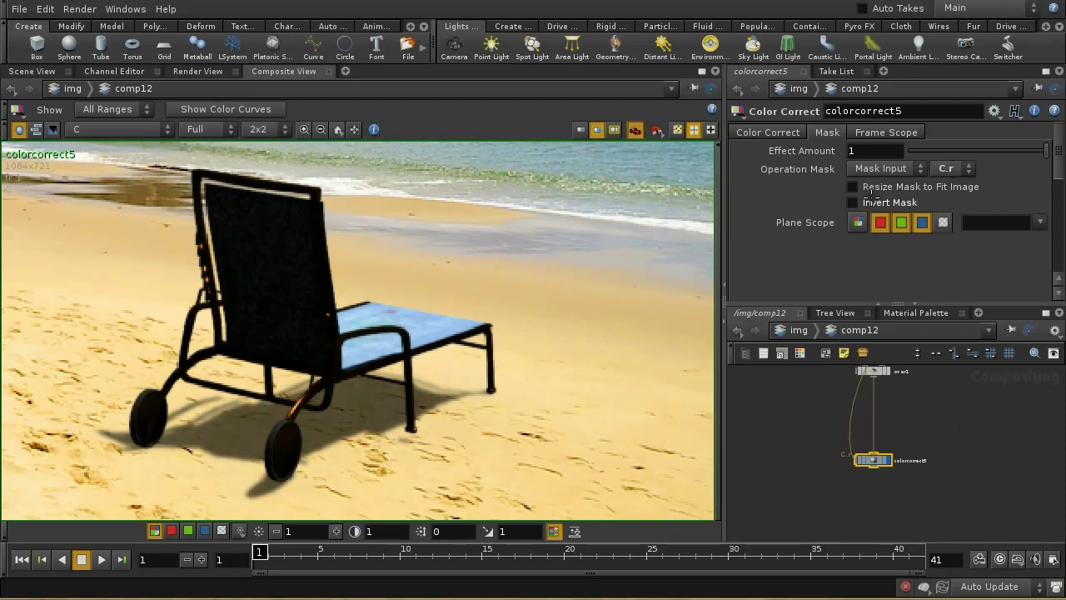
{"action": "left_click", "coordinate": [763, 132]}
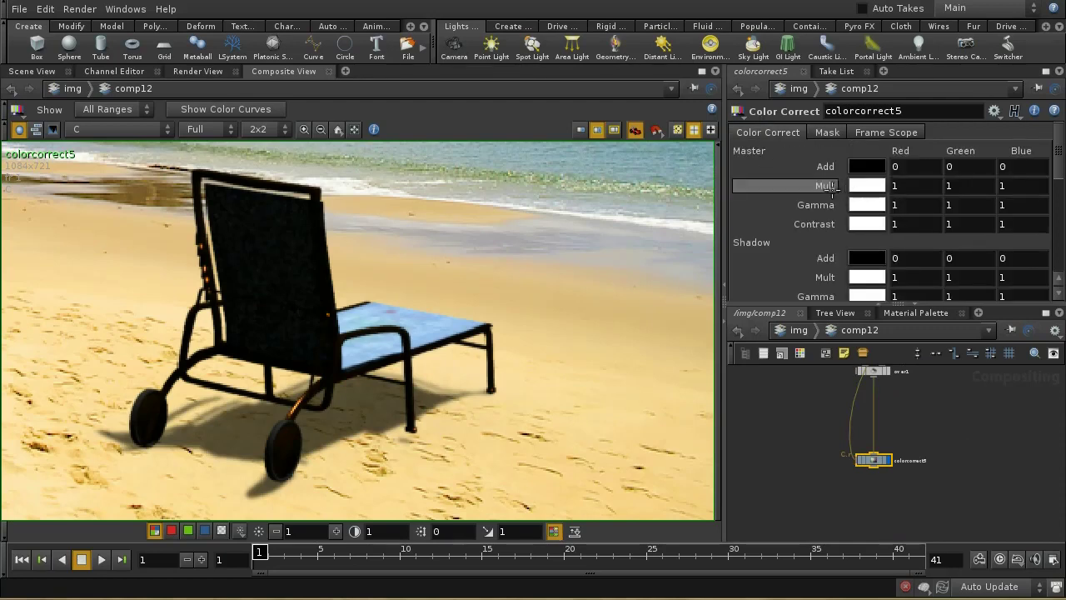
{"action": "middle_click_drag", "start_coordinate": [831, 185], "coordinate": [778, 196]}
{"action": "middle_click_drag", "start_coordinate": [500, 300], "coordinate": [583, 366]}
{"action": "scroll", "coordinate": [538, 335], "scroll_direction": "up", "scroll_amount": 4}
{"action": "scroll", "coordinate": [519, 197], "scroll_direction": "down", "scroll_amount": 4}
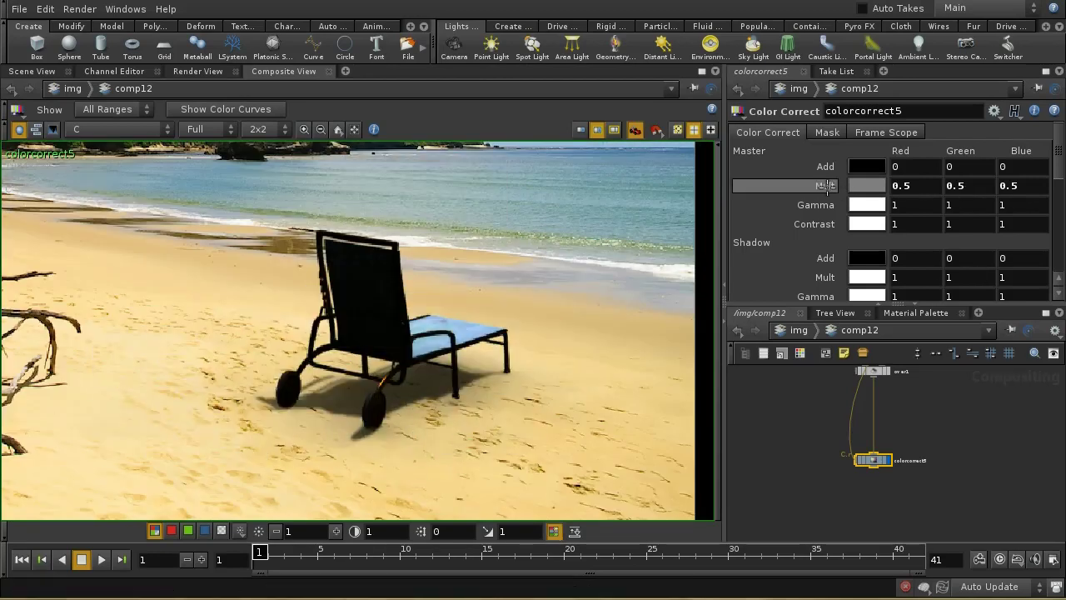
{"action": "middle_click_drag", "start_coordinate": [824, 185], "coordinate": [857, 188]}
{"action": "middle_click_drag", "start_coordinate": [594, 443], "coordinate": [595, 443]}
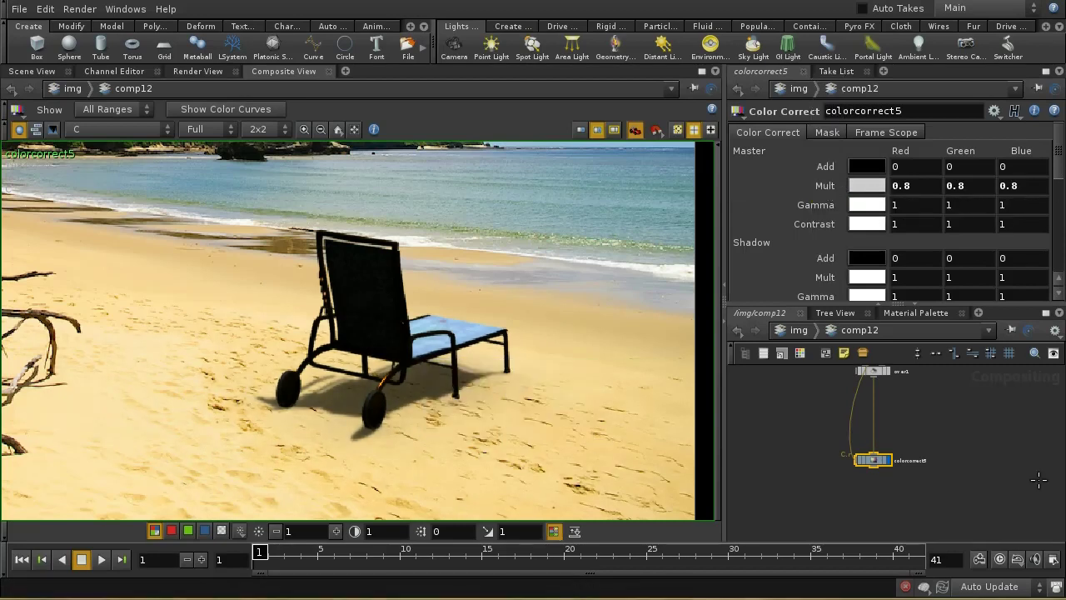
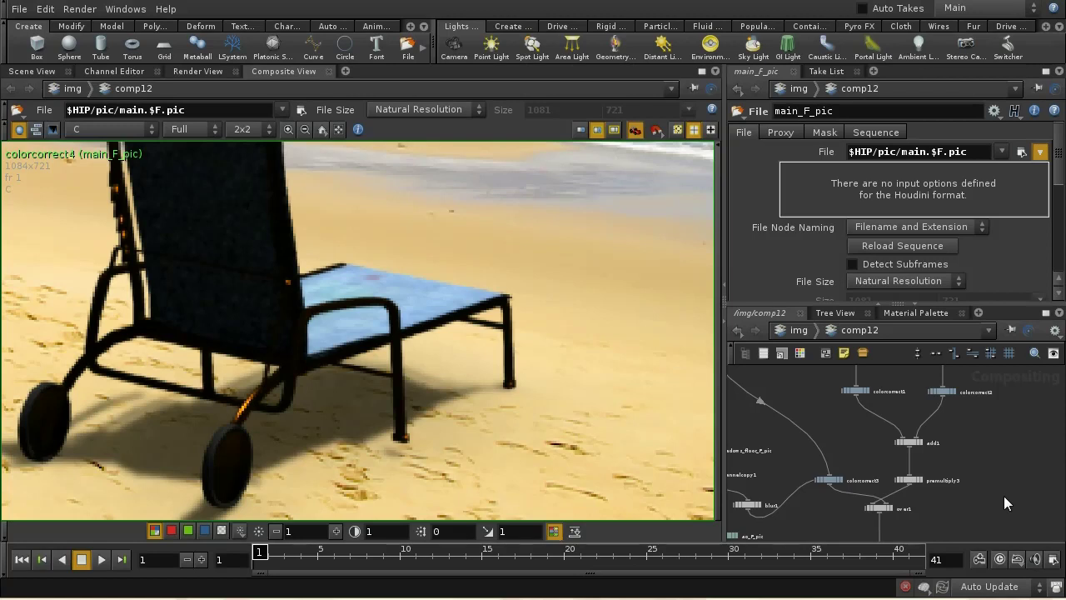
Step: Move main_F_pic, channel_diffuse and channel_reflect upward to leave more space above premultiply1 and premultiply2
{"action": "middle_click_drag", "start_coordinate": [1008, 444], "coordinate": [973, 517]}
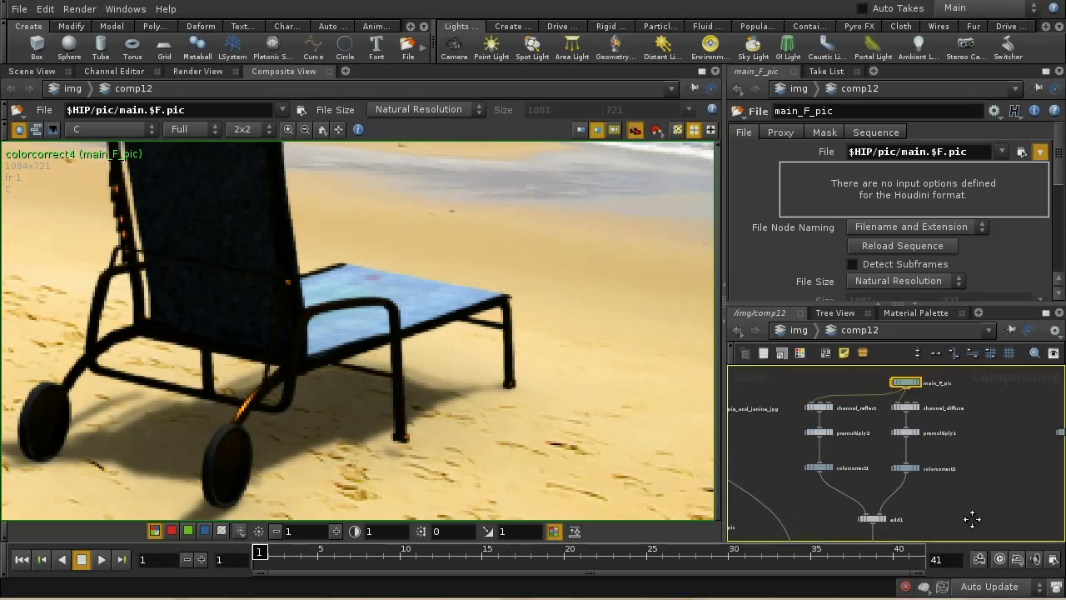
{"action": "scroll", "coordinate": [990, 492], "scroll_direction": "up", "scroll_amount": 3}
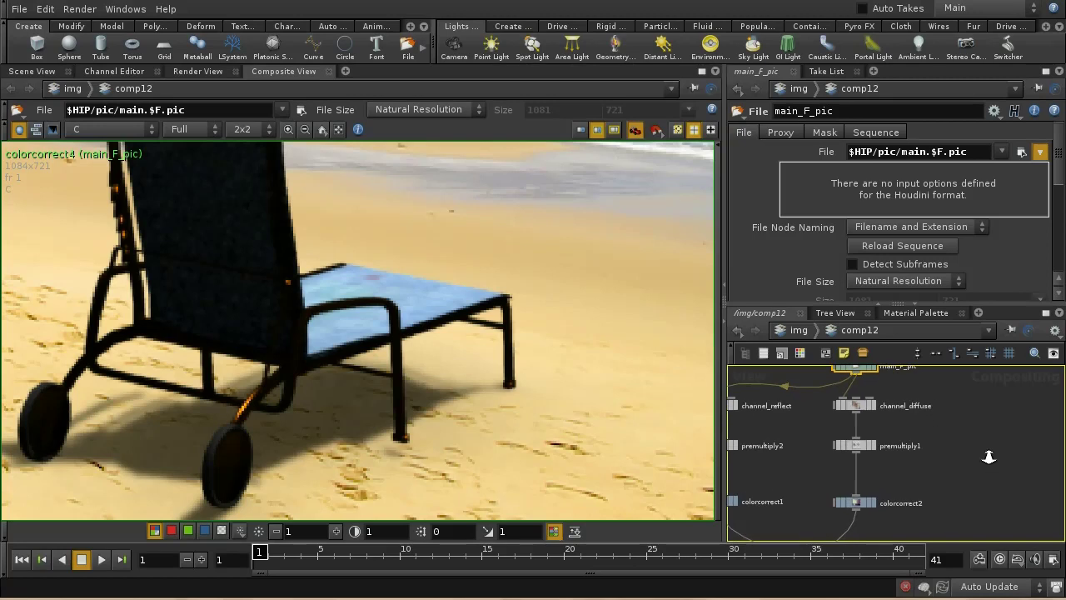
{"action": "middle_click_drag", "start_coordinate": [988, 457], "coordinate": [994, 537]}
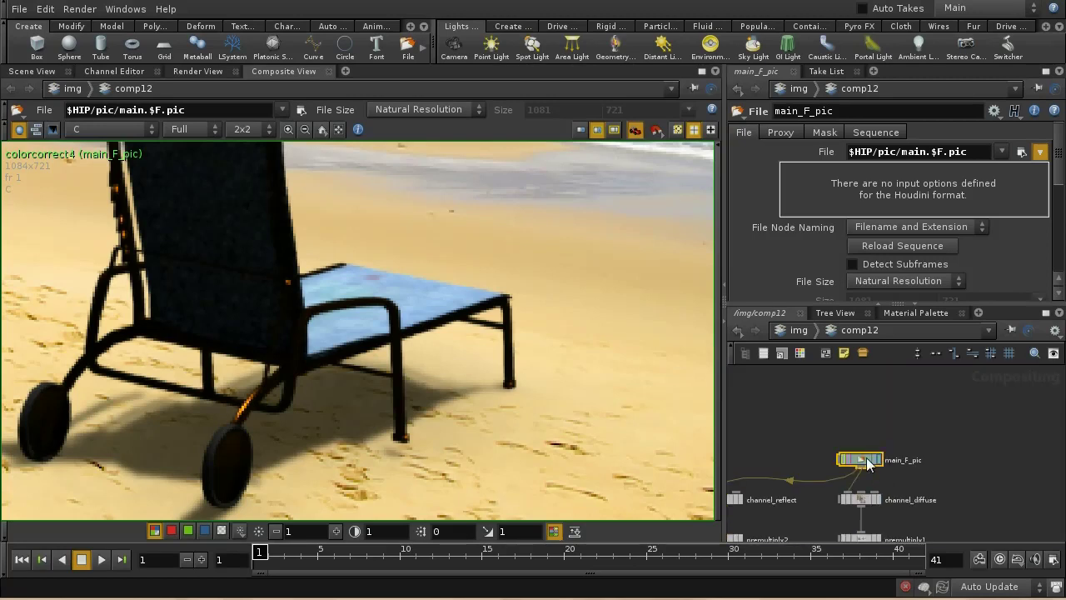
{"action": "left_click_drag", "start_coordinate": [869, 465], "coordinate": [817, 383]}
{"action": "middle_click_drag", "start_coordinate": [919, 464], "coordinate": [919, 454]}
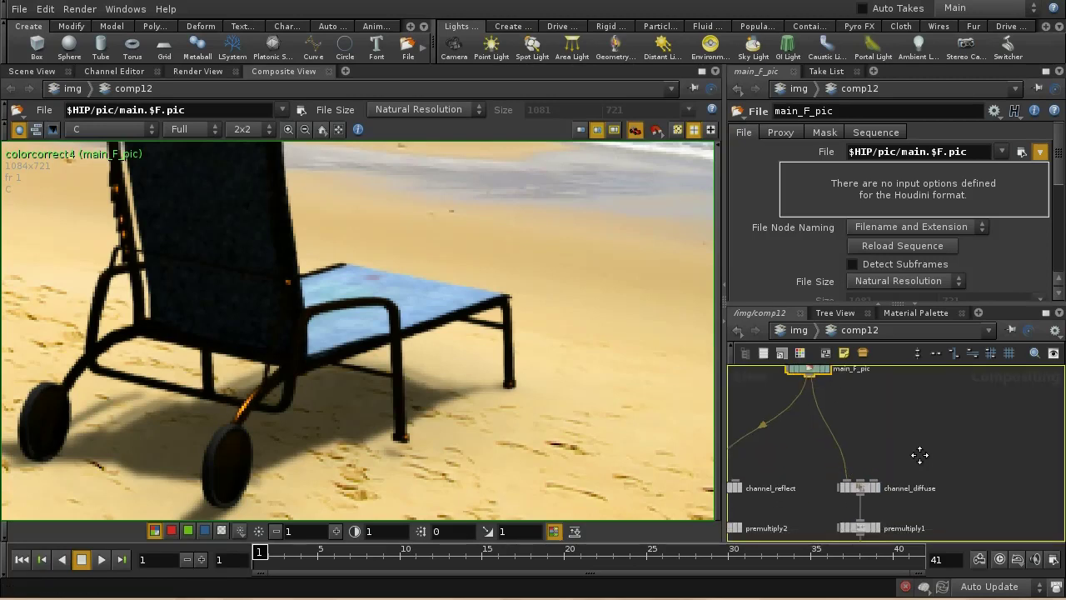
{"action": "left_click_drag", "start_coordinate": [861, 488], "coordinate": [860, 428]}
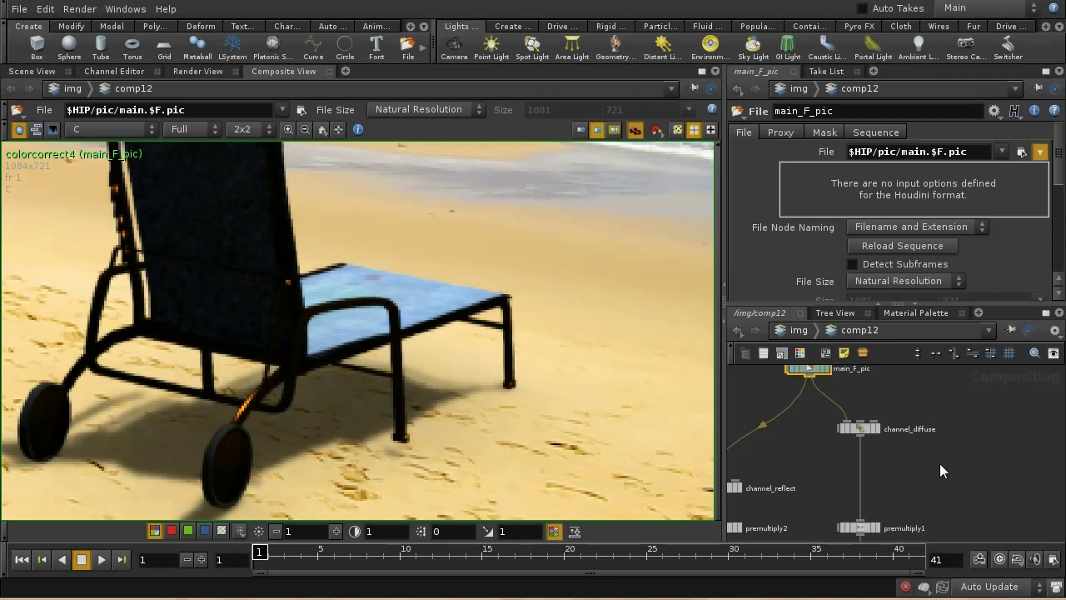
{"action": "middle_click_drag", "start_coordinate": [939, 471], "coordinate": [1032, 468]}
{"action": "left_click_drag", "start_coordinate": [818, 490], "coordinate": [820, 442]}
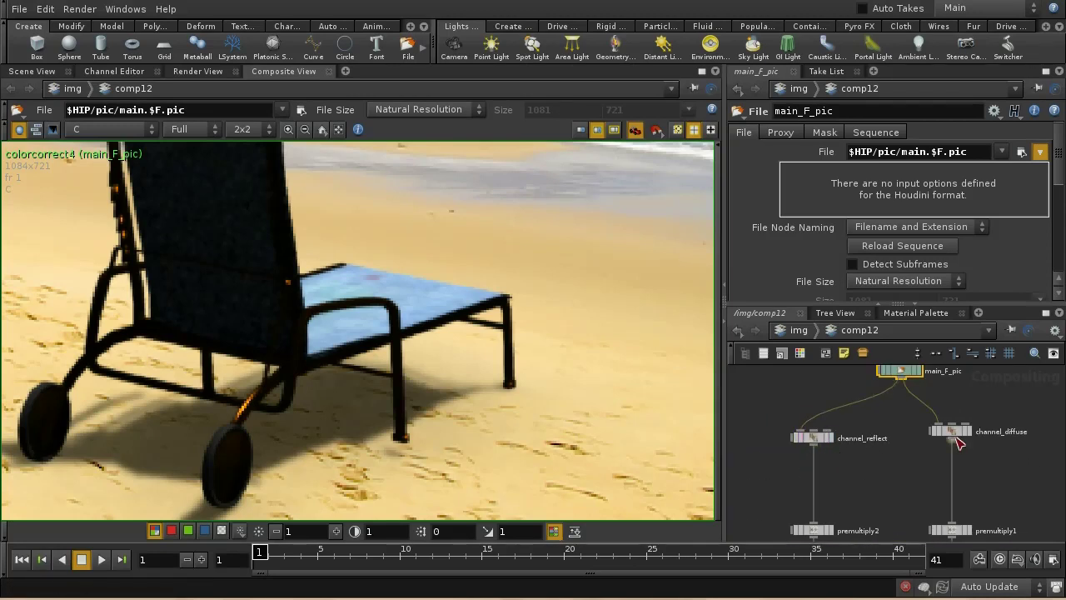
Step: Insert a Color Correct node on the connection between channel_diffuse and premultiply1
{"action": "middle_click_drag", "start_coordinate": [993, 460], "coordinate": [911, 446]}
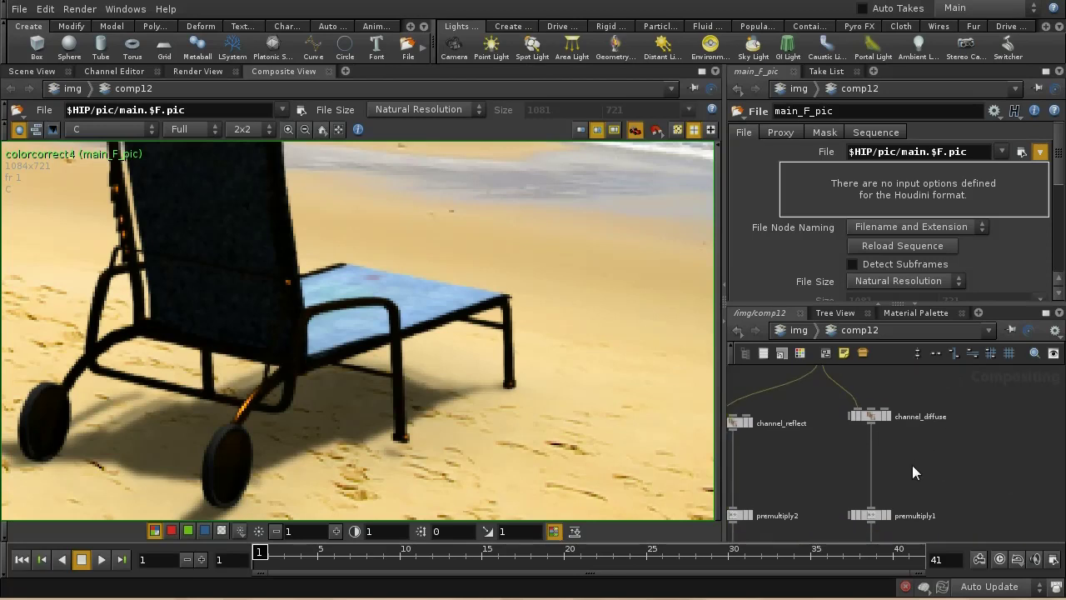
{"action": "key", "text": "Tab"}
{"action": "type", "text": "Color"}
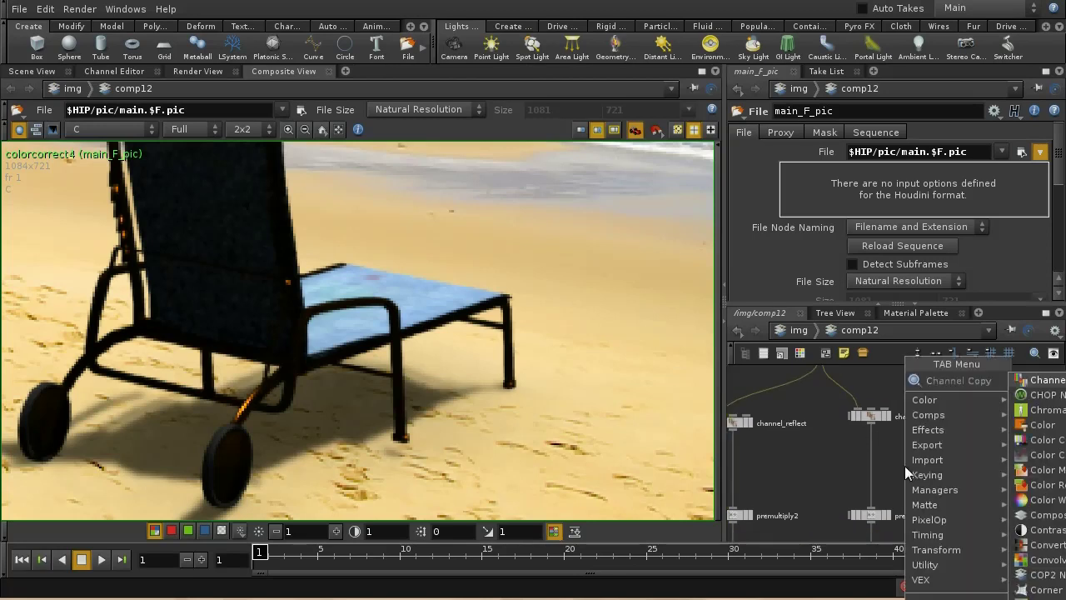
{"action": "left_click", "coordinate": [1041, 395]}
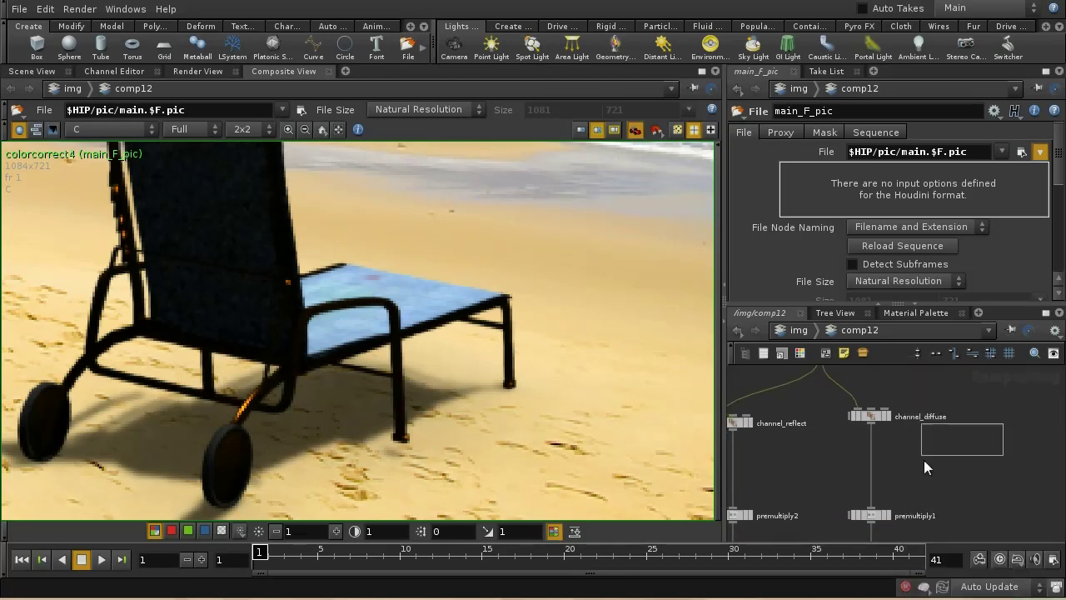
{"action": "left_click", "coordinate": [874, 469]}
Step: Move masks_F_pic closer to the diffuse branch and connect its output to colorcorrect6's mask input
{"action": "middle_click_drag", "start_coordinate": [965, 492], "coordinate": [939, 495]}
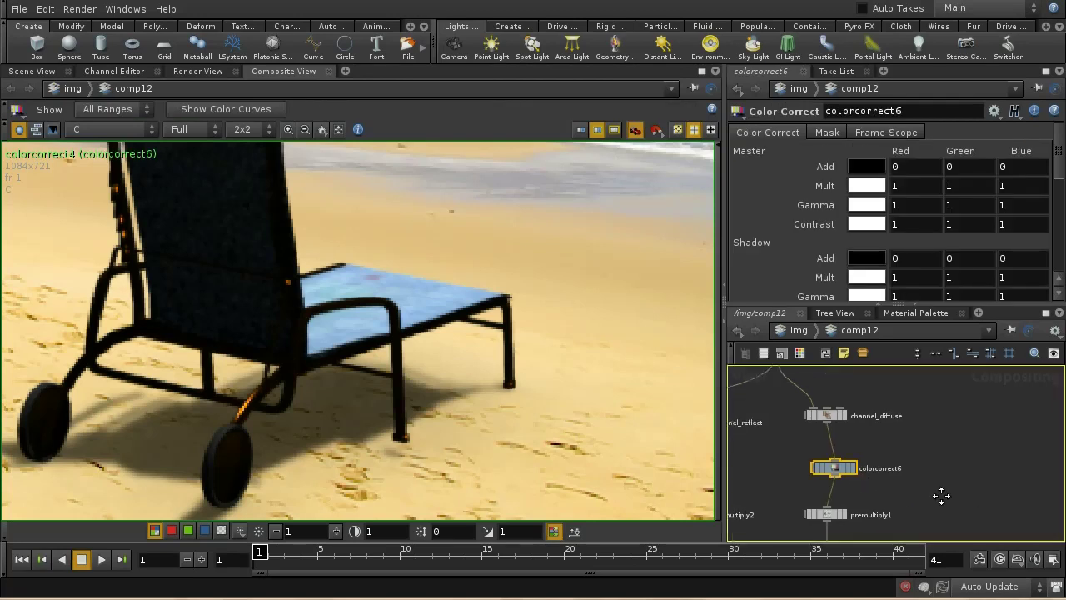
{"action": "middle_click_drag", "start_coordinate": [1008, 483], "coordinate": [935, 478]}
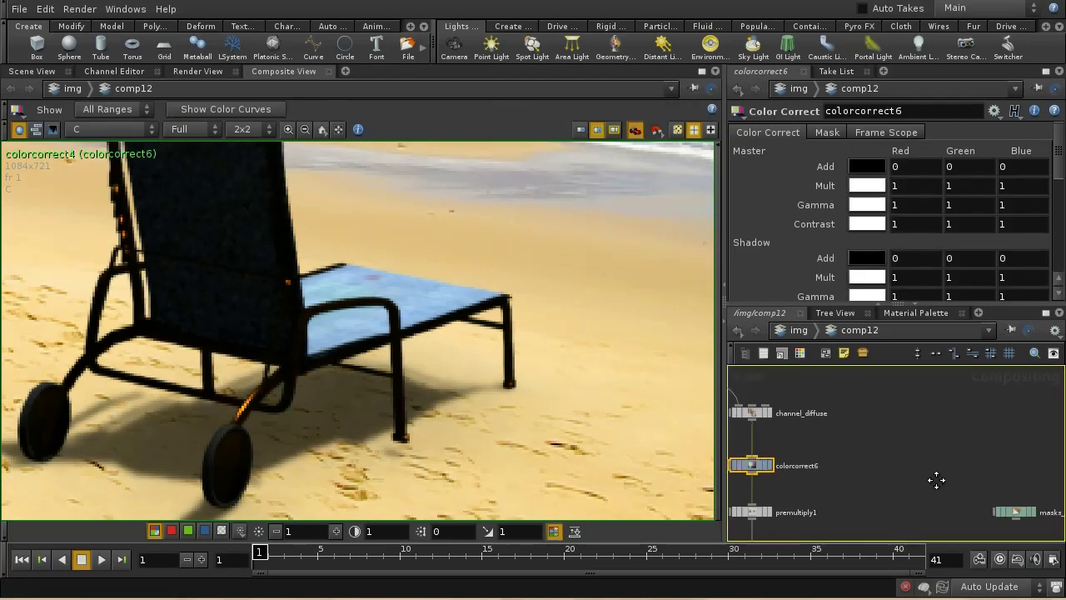
{"action": "middle_click_drag", "start_coordinate": [1006, 507], "coordinate": [949, 445]}
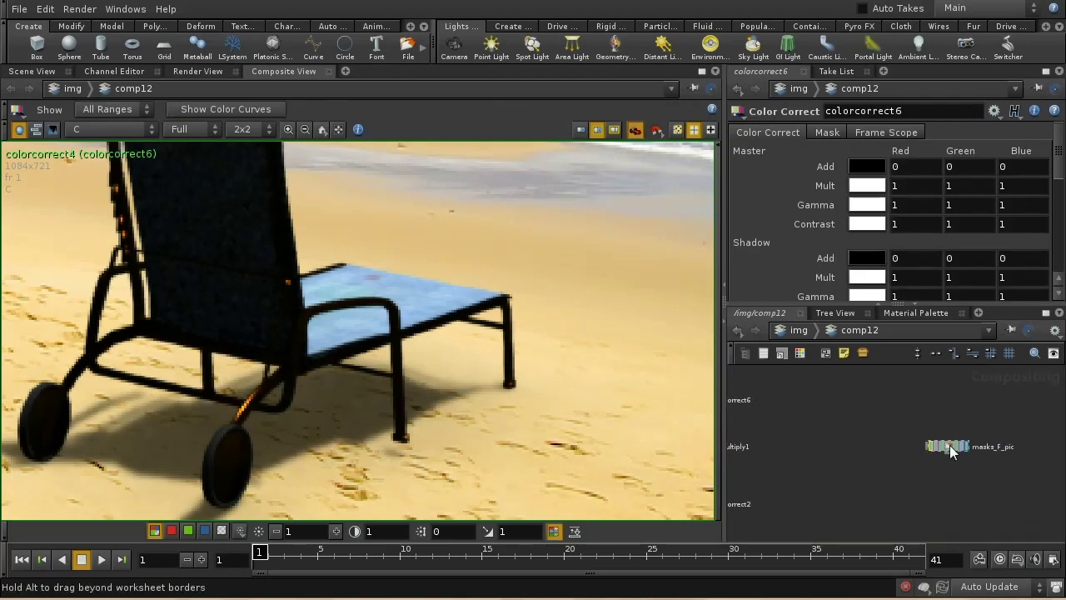
{"action": "left_click_drag", "start_coordinate": [949, 445], "coordinate": [903, 384]}
{"action": "middle_click_drag", "start_coordinate": [905, 412], "coordinate": [988, 498]}
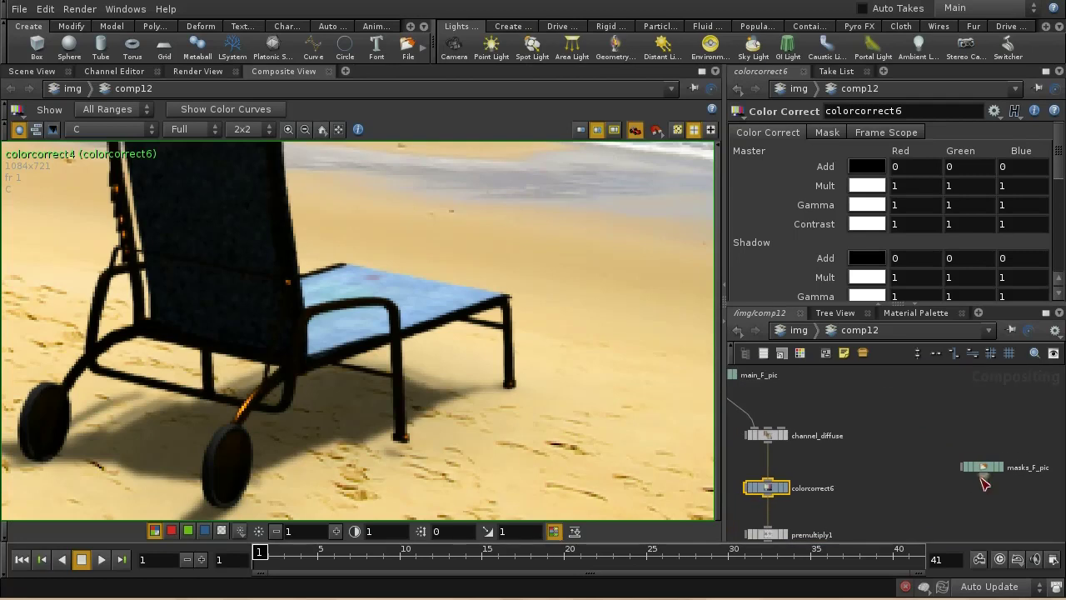
{"action": "left_click", "coordinate": [745, 490]}
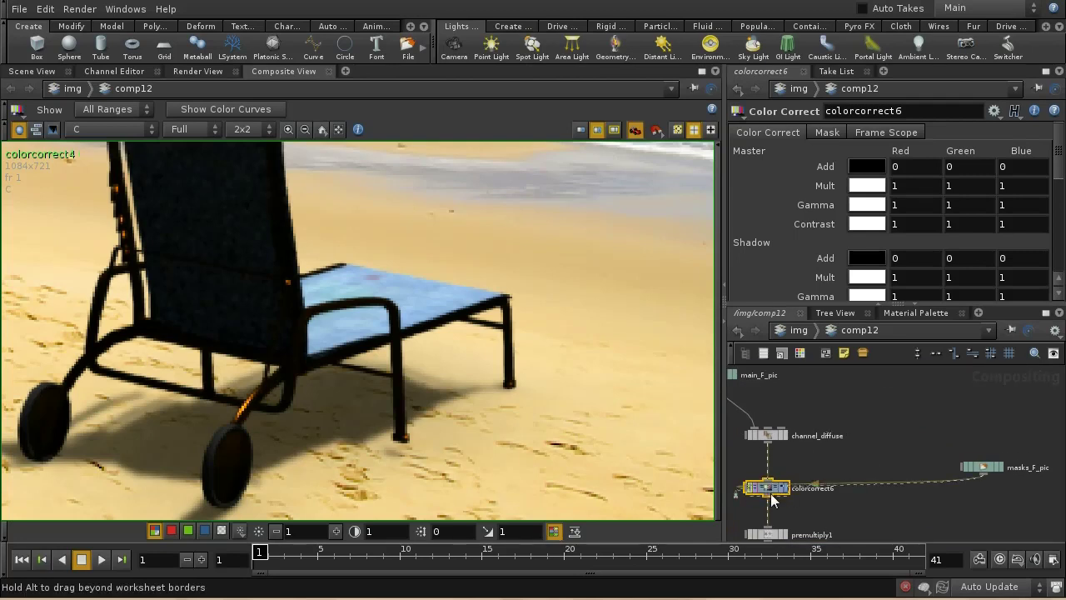
Step: Place masks_F_pic between the reflect and diffuse branches, and align colorcorrect6 beneath channel_diffuse
{"action": "left_click_drag", "start_coordinate": [773, 494], "coordinate": [781, 506]}
{"action": "left_click_drag", "start_coordinate": [982, 466], "coordinate": [844, 463]}
{"action": "middle_click_drag", "start_coordinate": [903, 487], "coordinate": [1025, 490]}
{"action": "left_click_drag", "start_coordinate": [928, 456], "coordinate": [910, 458]}
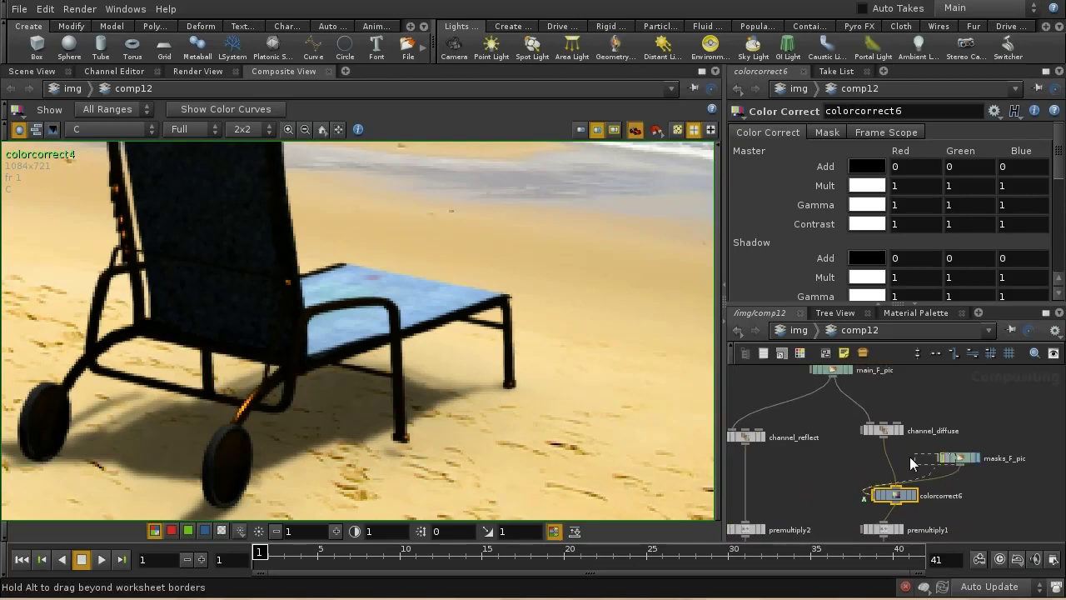
{"action": "left_click_drag", "start_coordinate": [831, 451], "coordinate": [837, 462]}
{"action": "left_click_drag", "start_coordinate": [909, 498], "coordinate": [898, 500]}
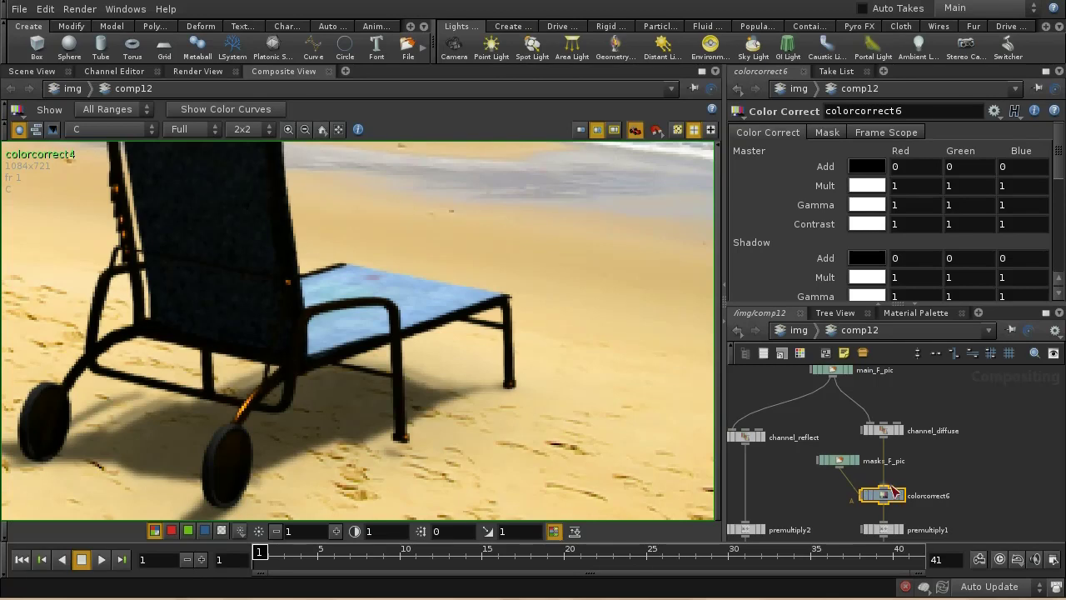
{"action": "left_click_drag", "start_coordinate": [852, 474], "coordinate": [857, 494]}
Step: Set colorcorrect6's operation mask to the C.b component, check the masks_F_pic image, and display colorcorrect6
{"action": "left_click", "coordinate": [826, 137]}
{"action": "left_click", "coordinate": [960, 170]}
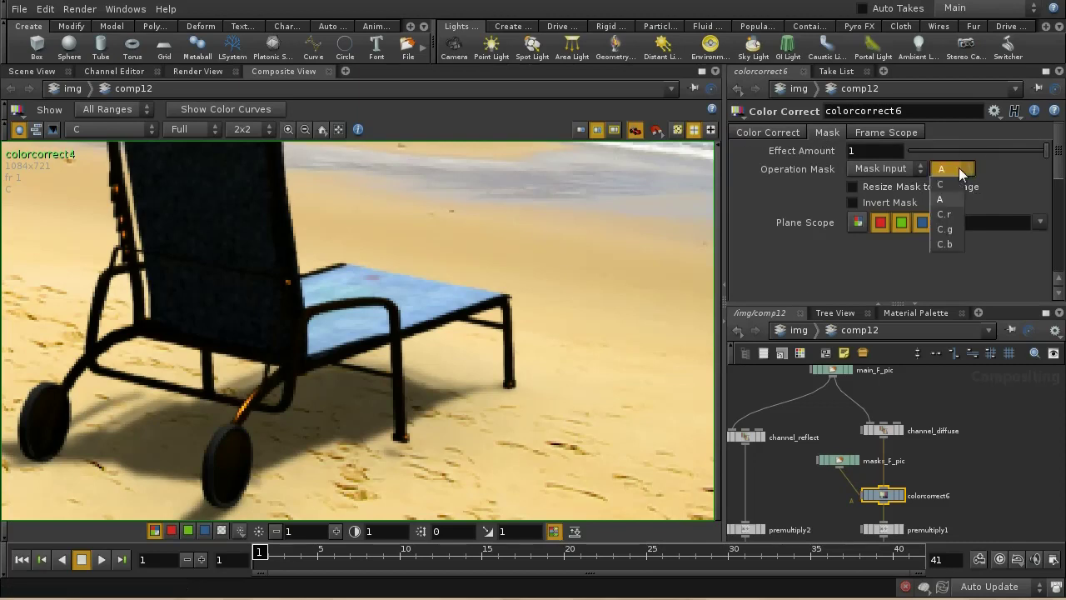
{"action": "left_click", "coordinate": [947, 244]}
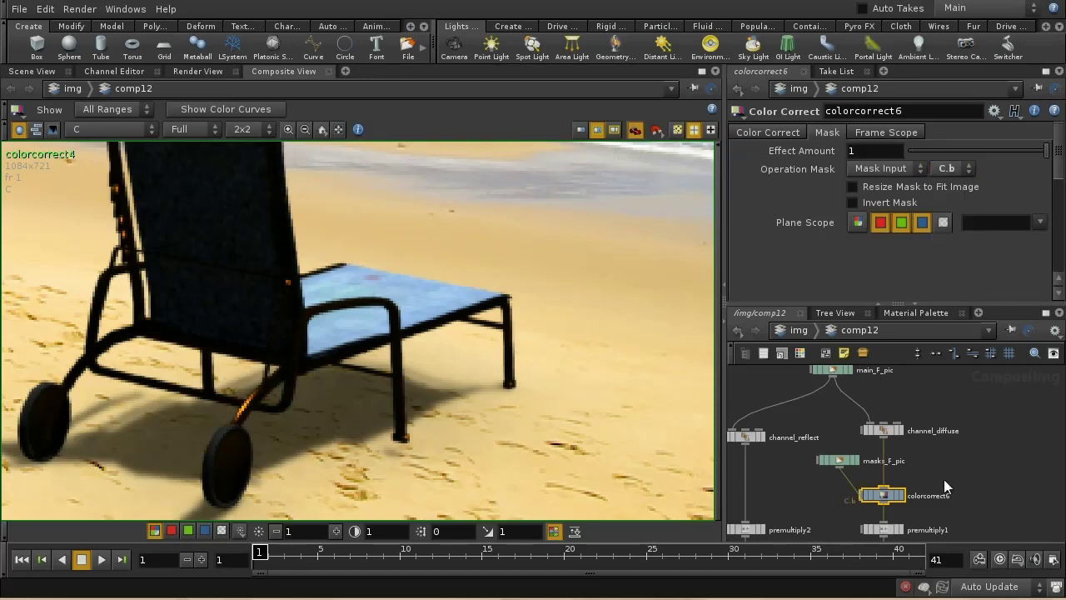
{"action": "left_click", "coordinate": [856, 460]}
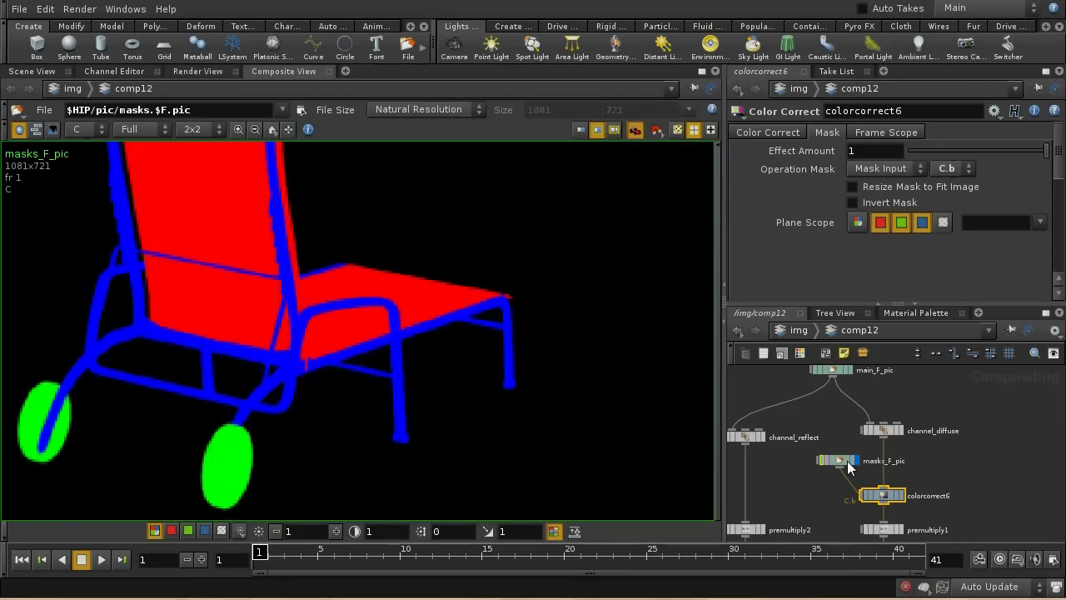
{"action": "left_click", "coordinate": [900, 497]}
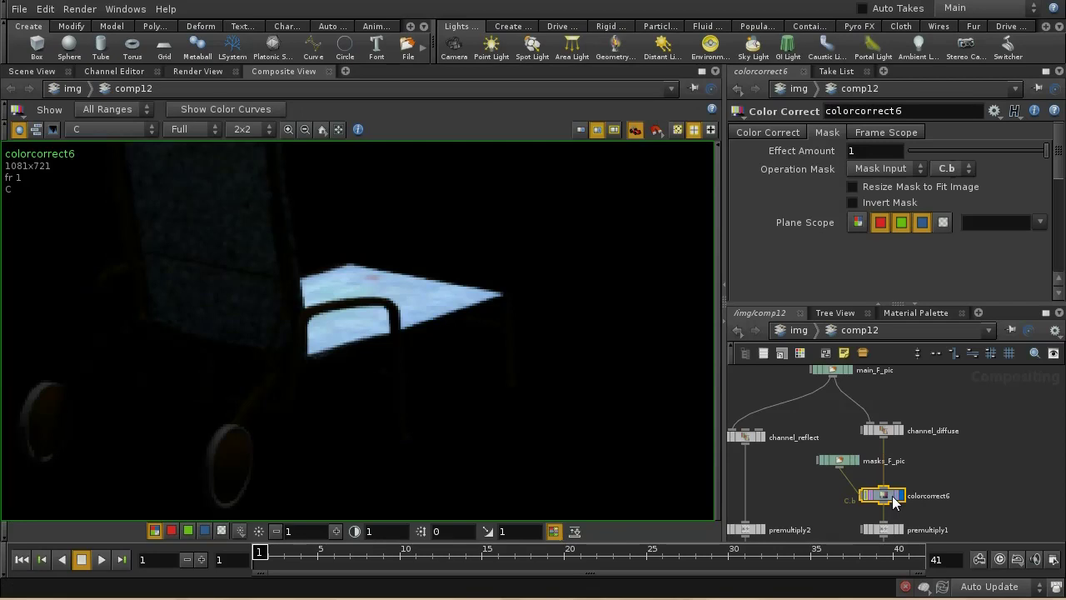
Step: Set colorcorrect6's Master Mult to 8 for all three channels and examine the edges where the frame meets the seat
{"action": "left_click", "coordinate": [768, 132]}
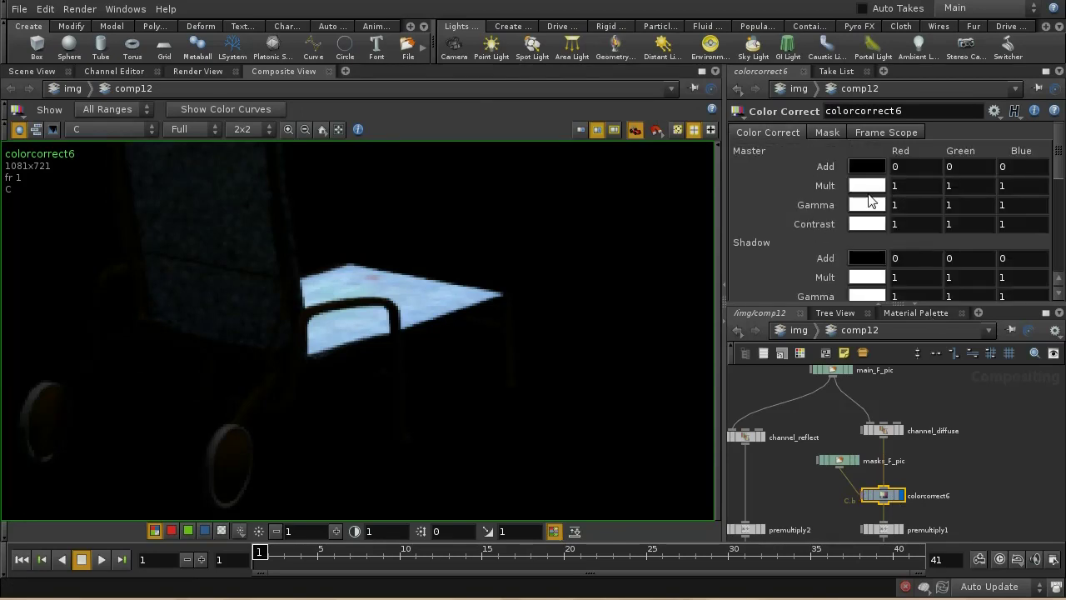
{"action": "middle_click_drag", "start_coordinate": [815, 190], "coordinate": [874, 183]}
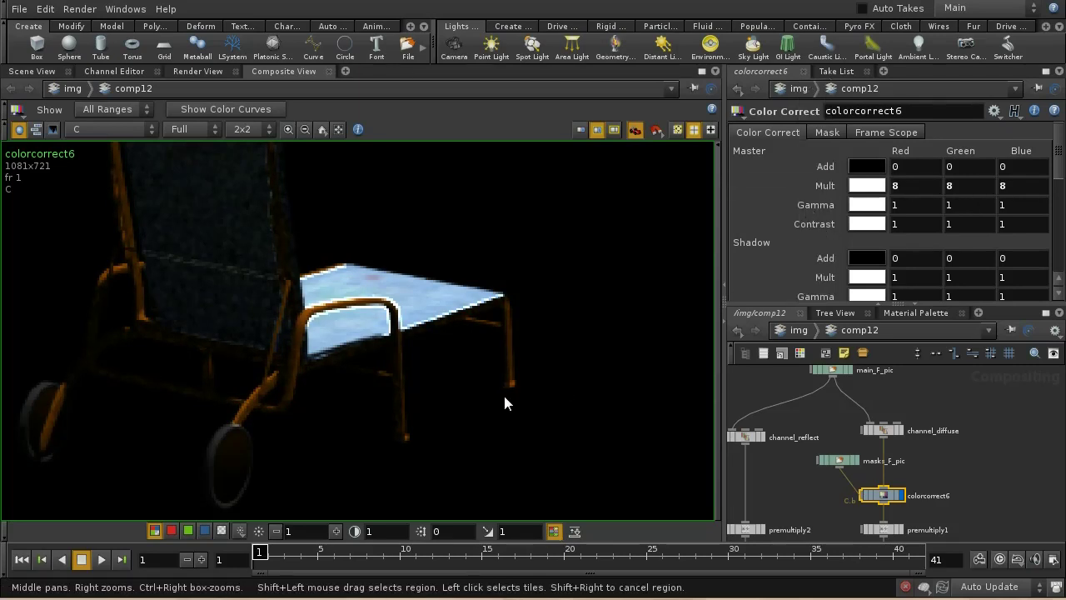
{"action": "scroll", "coordinate": [492, 336], "scroll_direction": "up", "scroll_amount": 2}
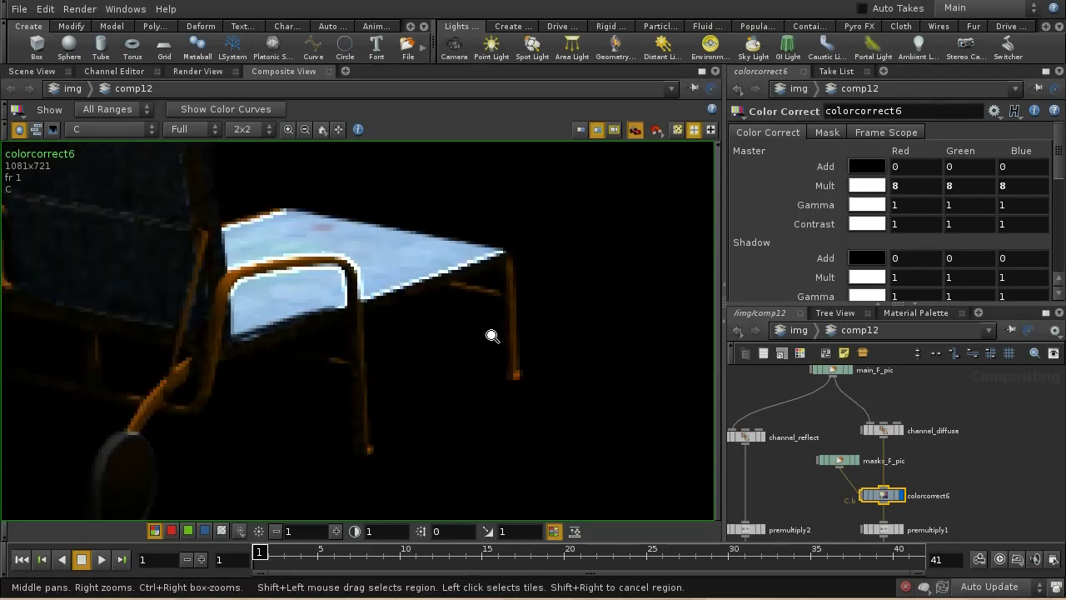
{"action": "scroll", "coordinate": [419, 311], "scroll_direction": "up", "scroll_amount": 2}
{"action": "scroll", "coordinate": [419, 350], "scroll_direction": "up", "scroll_amount": 1}
{"action": "scroll", "coordinate": [417, 248], "scroll_direction": "up", "scroll_amount": 2}
{"action": "scroll", "coordinate": [416, 248], "scroll_direction": "up", "scroll_amount": 1}
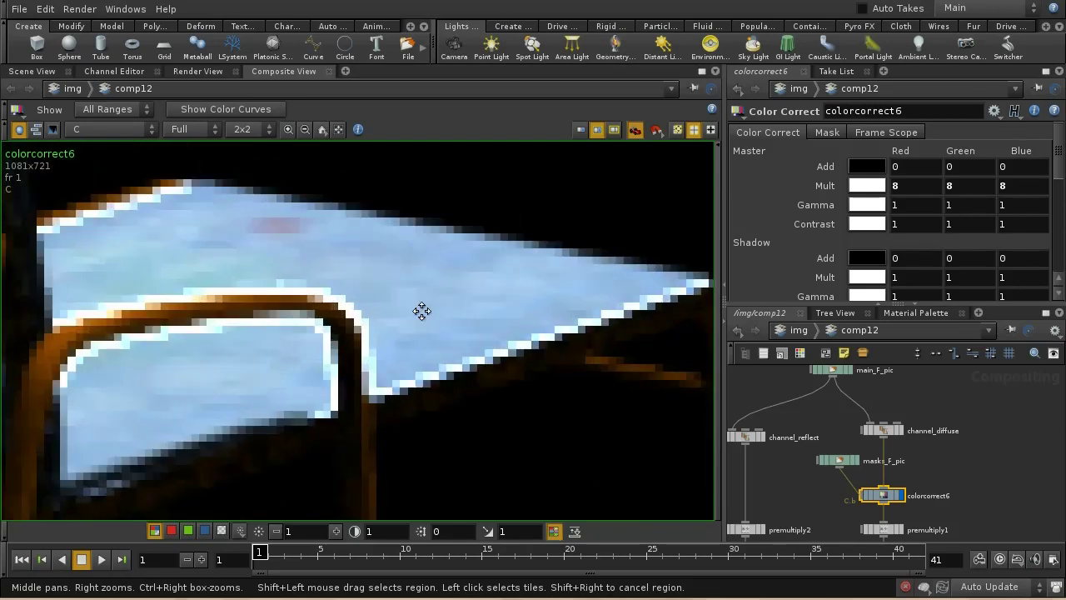
{"action": "middle_click_drag", "start_coordinate": [421, 309], "coordinate": [511, 324]}
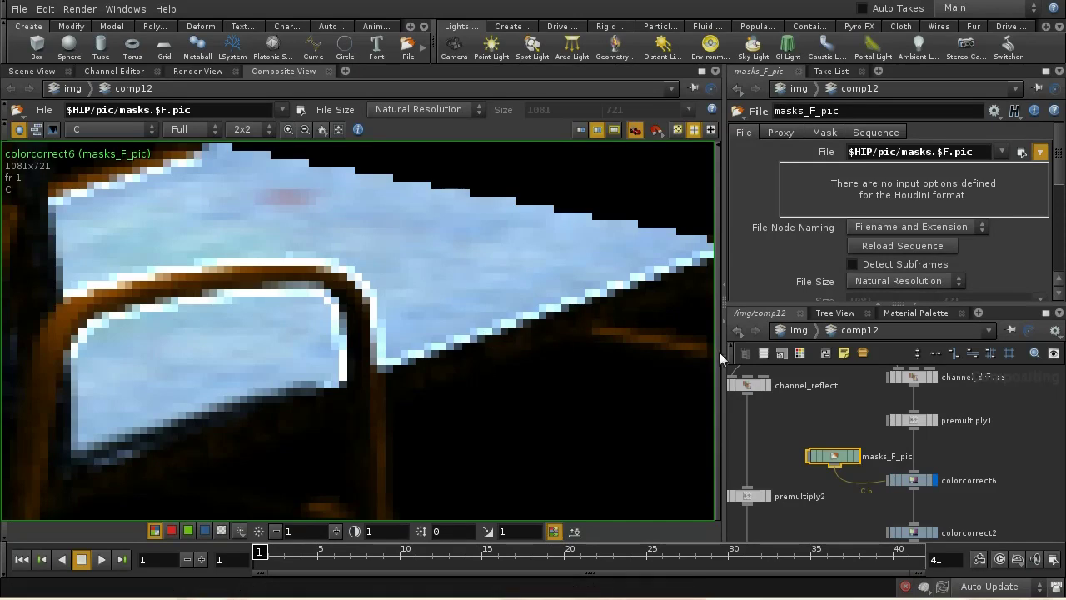
Step: Go to the out network and review the pixel sampling settings of the main Mantra node
{"action": "left_click", "coordinate": [780, 329]}
{"action": "left_click", "coordinate": [816, 329]}
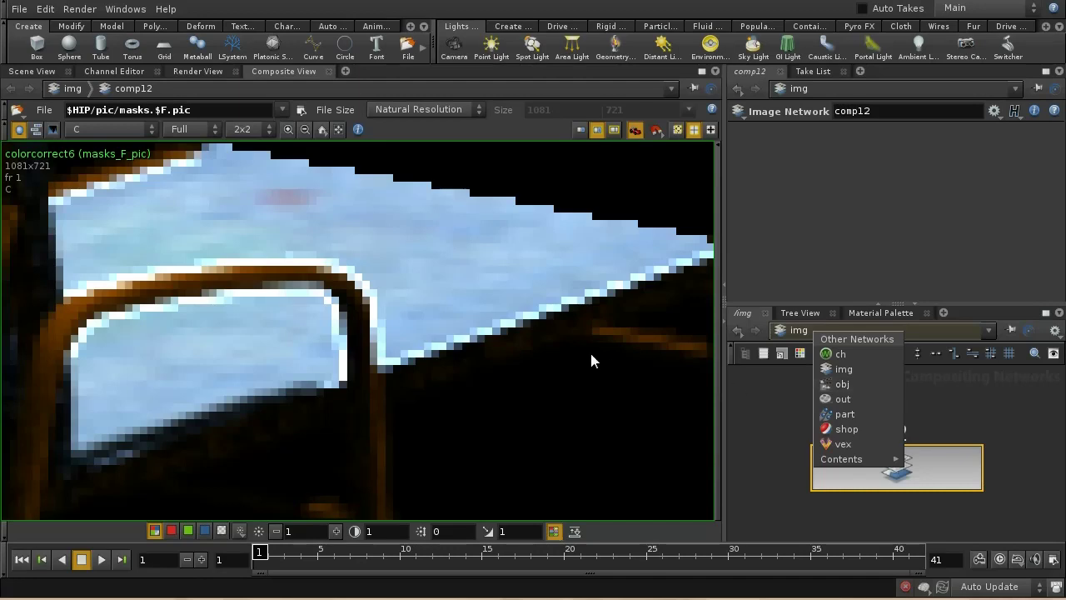
{"action": "left_click", "coordinate": [870, 398]}
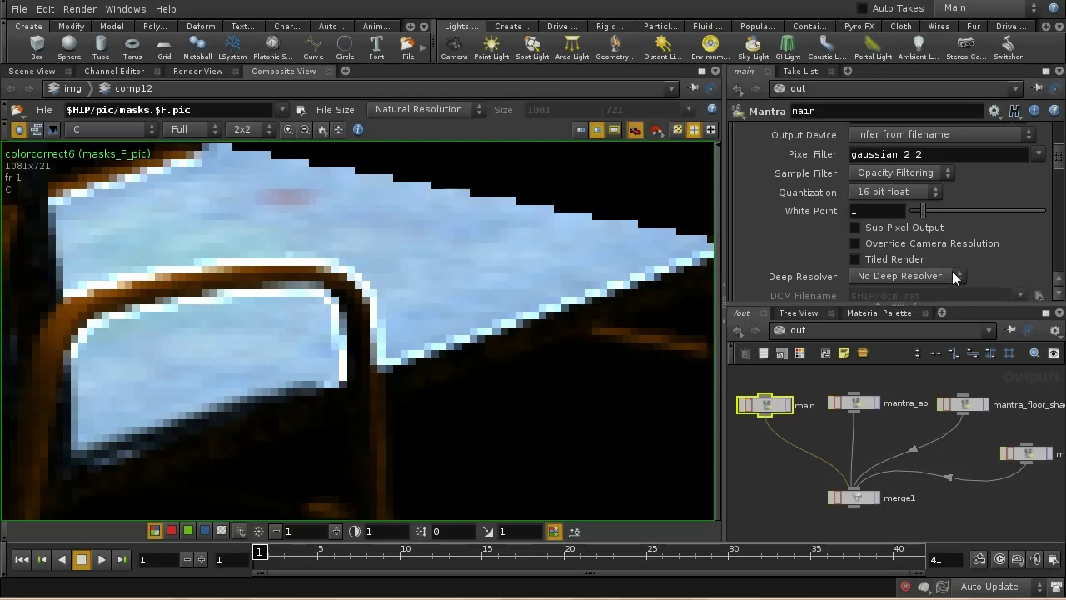
{"action": "left_click_drag", "start_coordinate": [1059, 168], "coordinate": [1053, 151]}
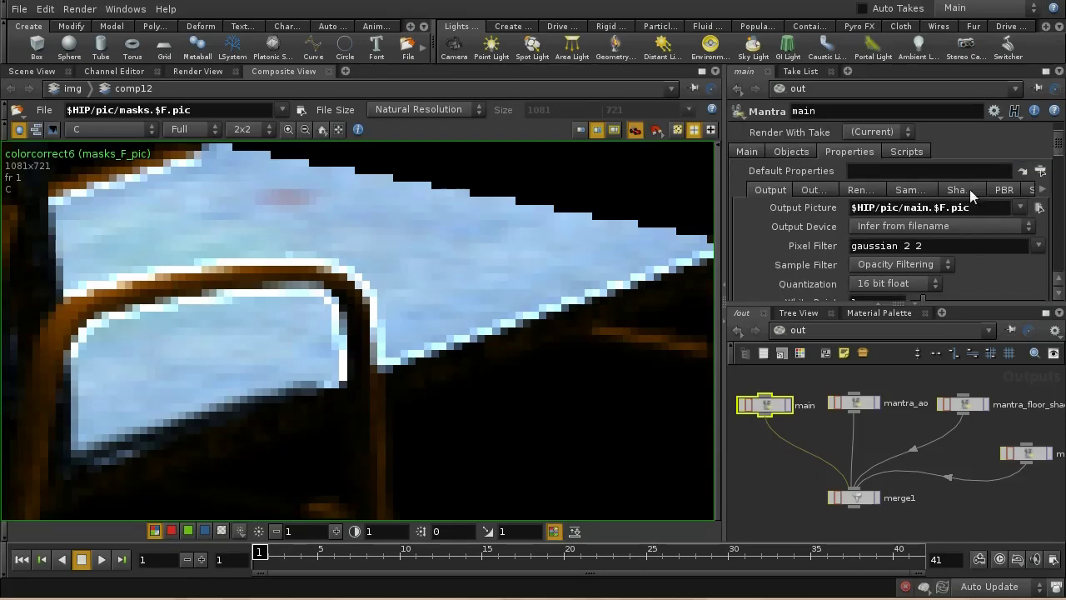
{"action": "left_click", "coordinate": [916, 191]}
{"action": "scroll", "coordinate": [820, 184], "scroll_direction": "down", "scroll_amount": 5}
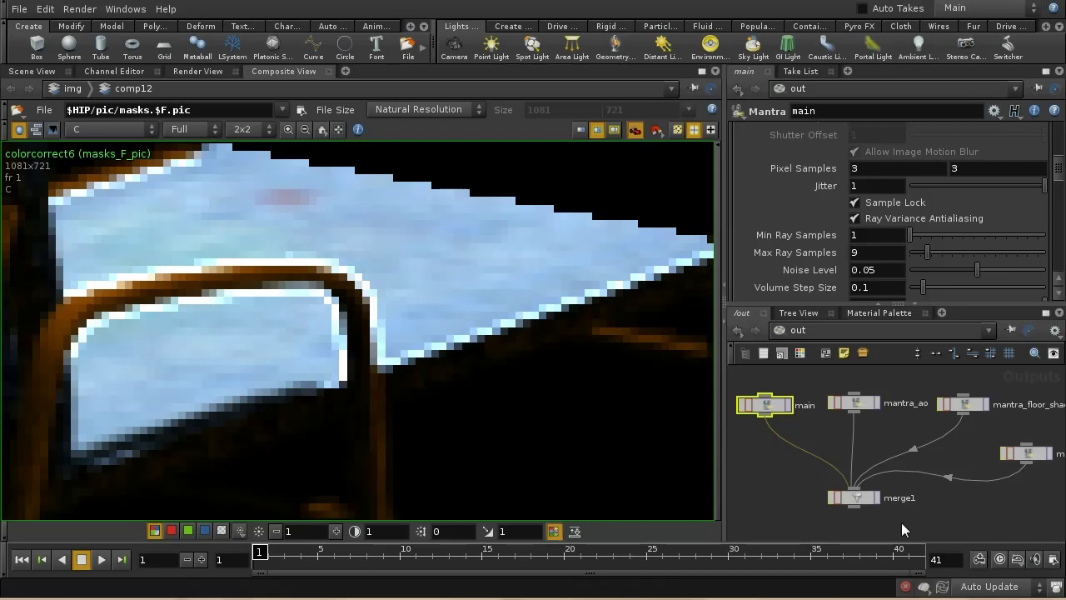
Step: Enable Sub-Pixel Output in the output properties of the main Mantra node
{"action": "middle_click_drag", "start_coordinate": [784, 438], "coordinate": [818, 464]}
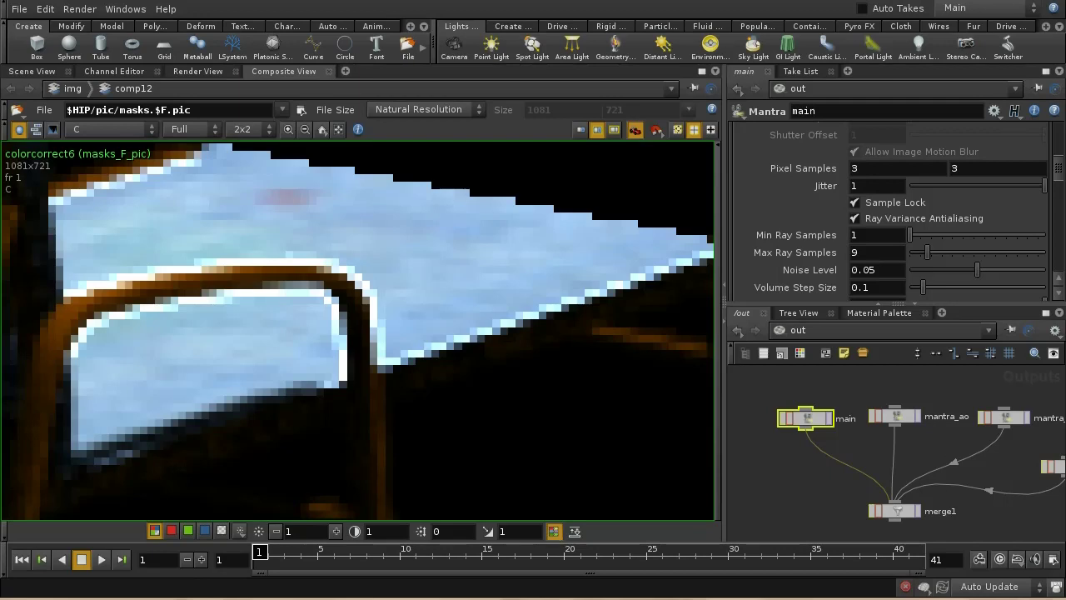
{"action": "left_click_drag", "start_coordinate": [1057, 168], "coordinate": [1057, 136]}
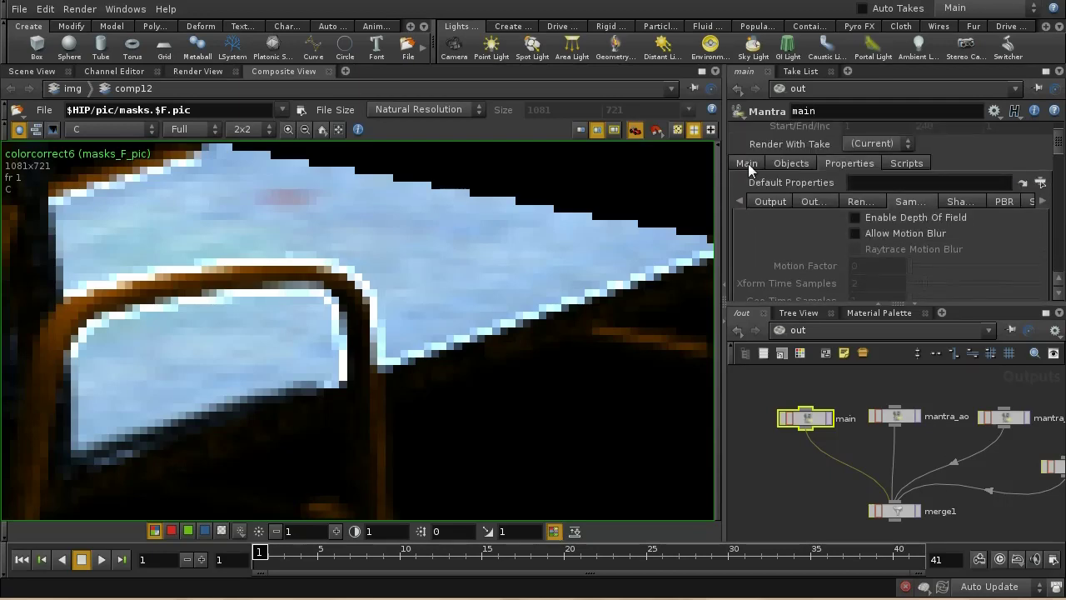
{"action": "left_click", "coordinate": [737, 204]}
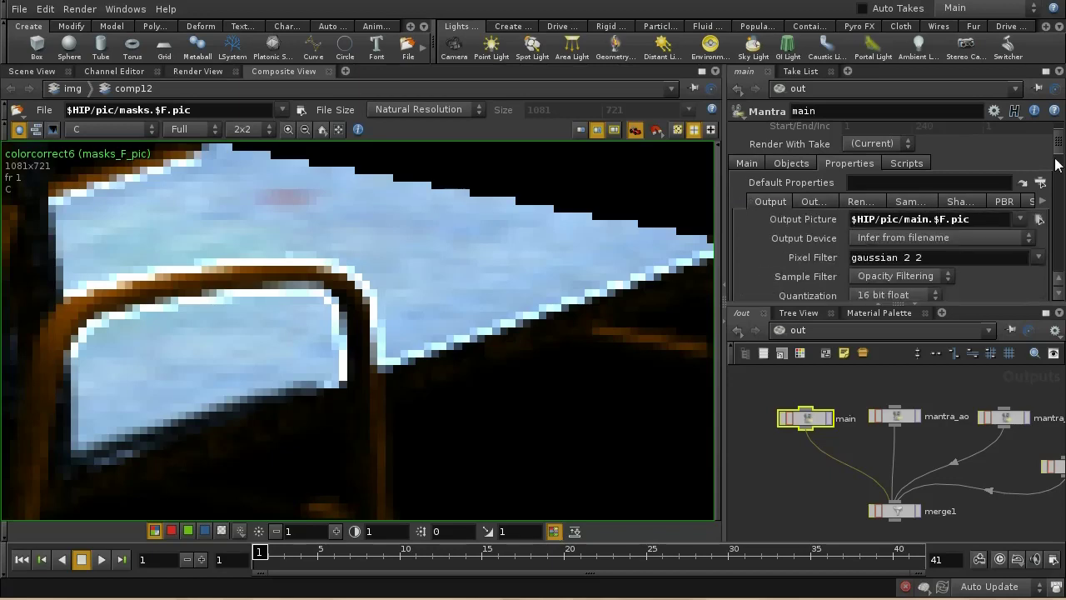
{"action": "left_click_drag", "start_coordinate": [1056, 154], "coordinate": [1055, 166]}
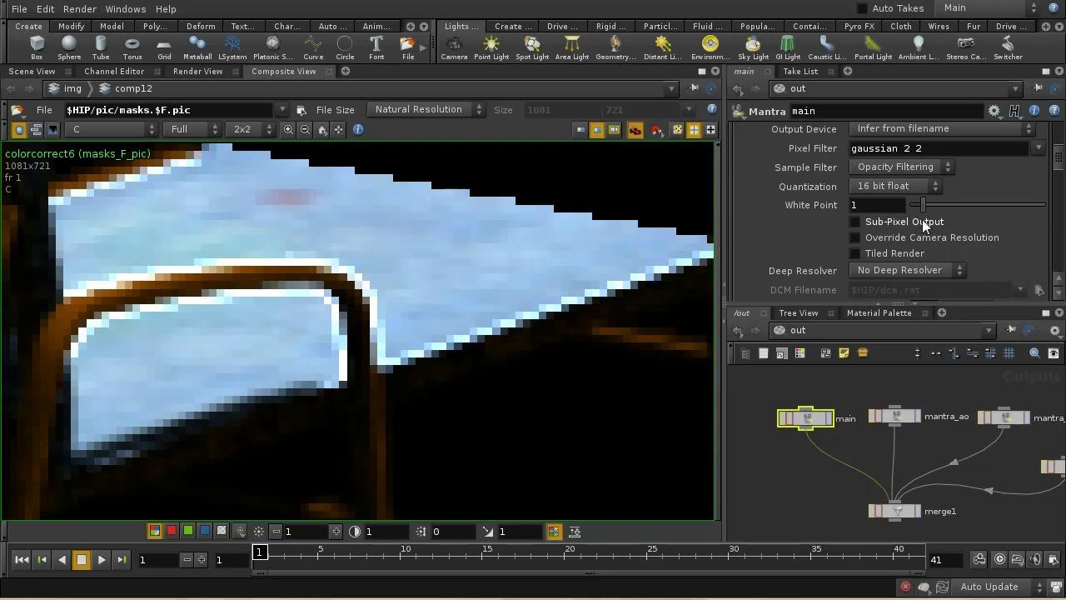
{"action": "scroll", "coordinate": [1057, 170], "scroll_direction": "up", "scroll_amount": 1}
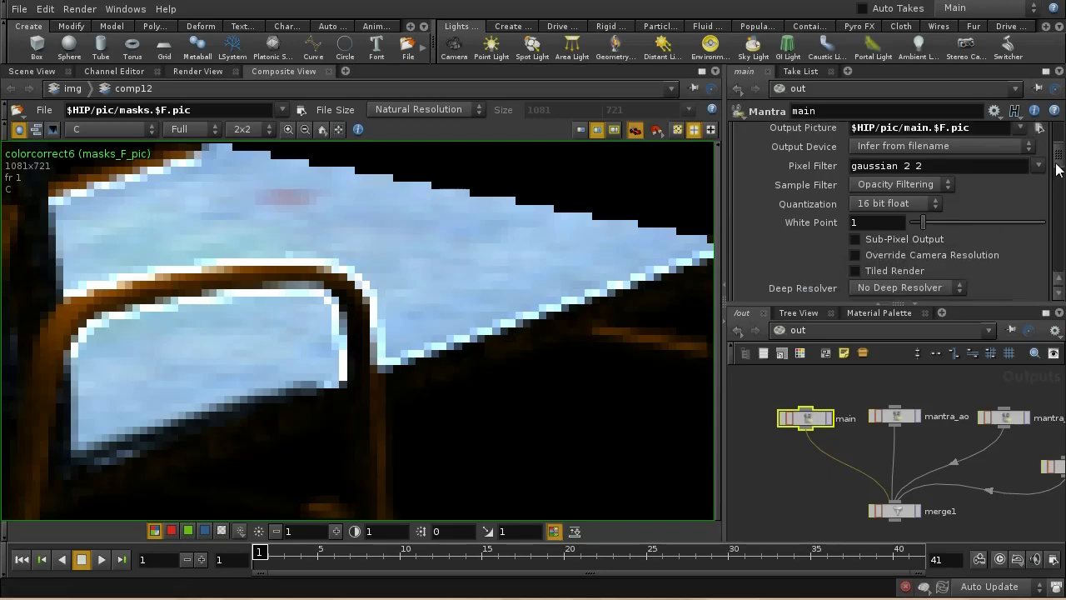
{"action": "scroll", "coordinate": [1057, 170], "scroll_direction": "up", "scroll_amount": 1}
{"action": "scroll", "coordinate": [1057, 170], "scroll_direction": "down", "scroll_amount": 3}
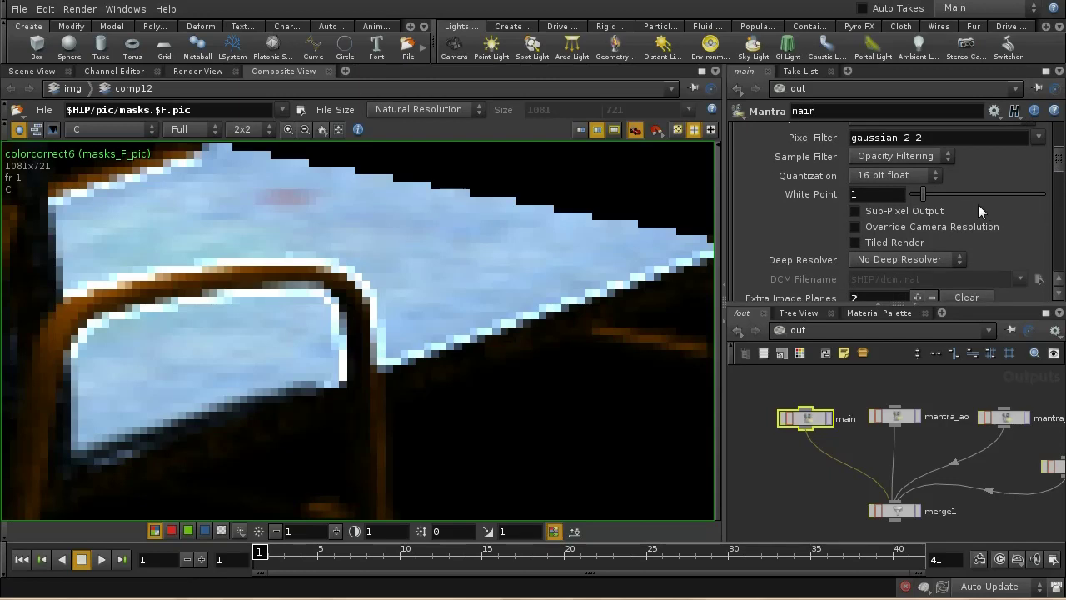
{"action": "left_click", "coordinate": [862, 212]}
Step: Enable Sub-Pixel Output in the output properties of the mantra_masks node
{"action": "middle_click_drag", "start_coordinate": [945, 455], "coordinate": [871, 431]}
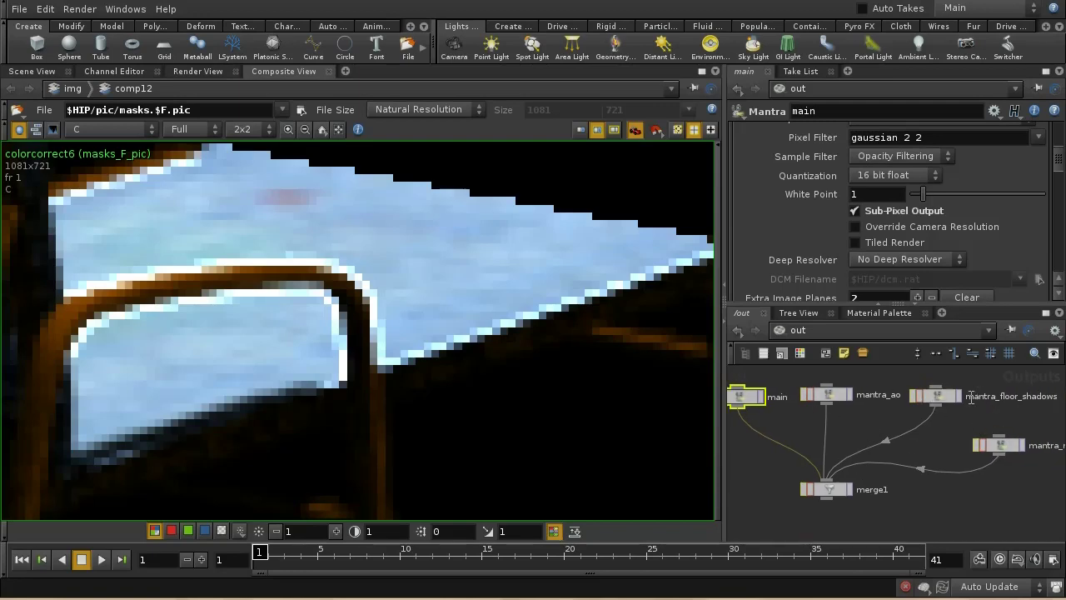
{"action": "left_click", "coordinate": [1003, 445]}
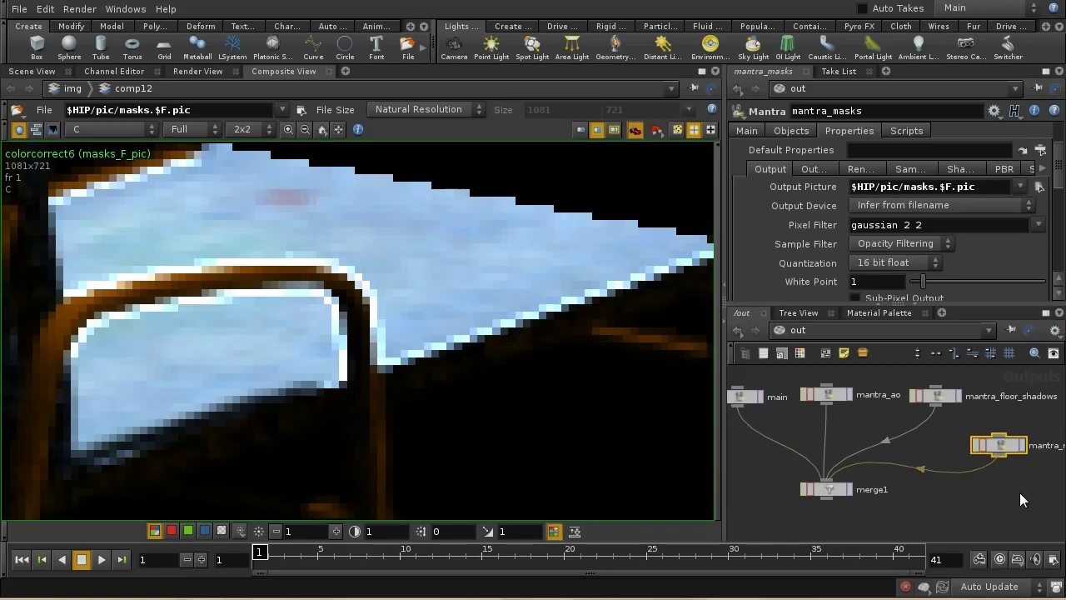
{"action": "left_click", "coordinate": [745, 400]}
{"action": "left_click_drag", "start_coordinate": [1062, 170], "coordinate": [1062, 218]}
{"action": "left_click", "coordinate": [769, 202]}
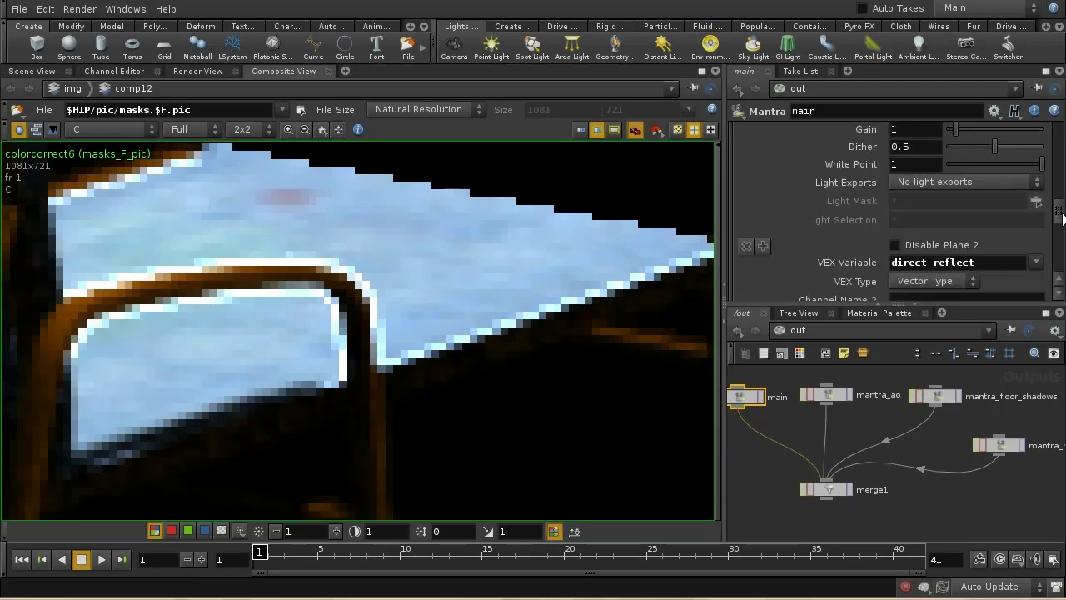
{"action": "left_click", "coordinate": [1001, 444]}
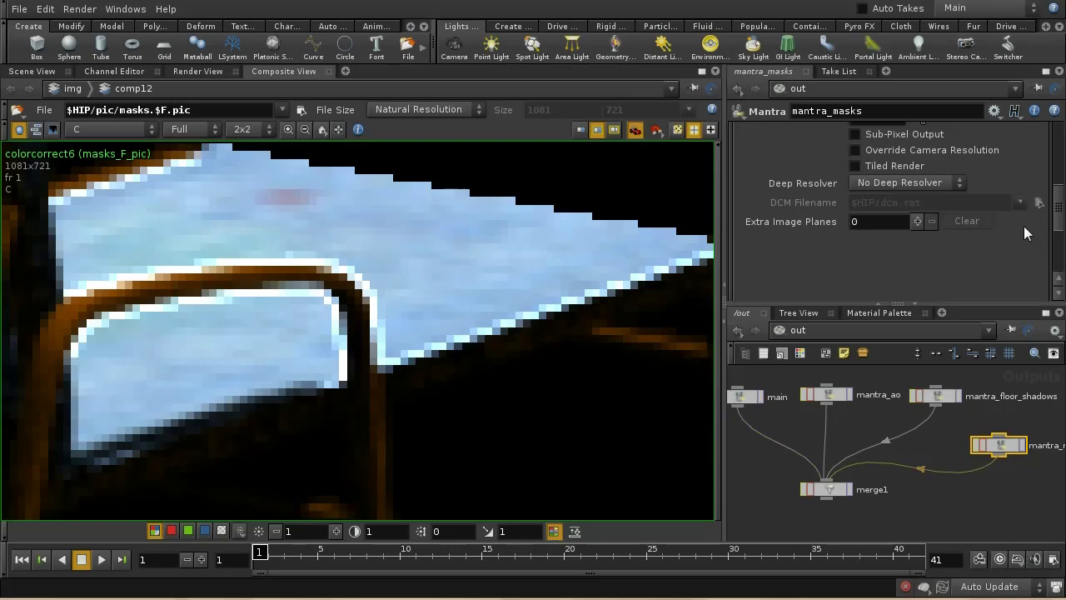
{"action": "left_click_drag", "start_coordinate": [1059, 218], "coordinate": [1054, 188]}
{"action": "left_click", "coordinate": [857, 226]}
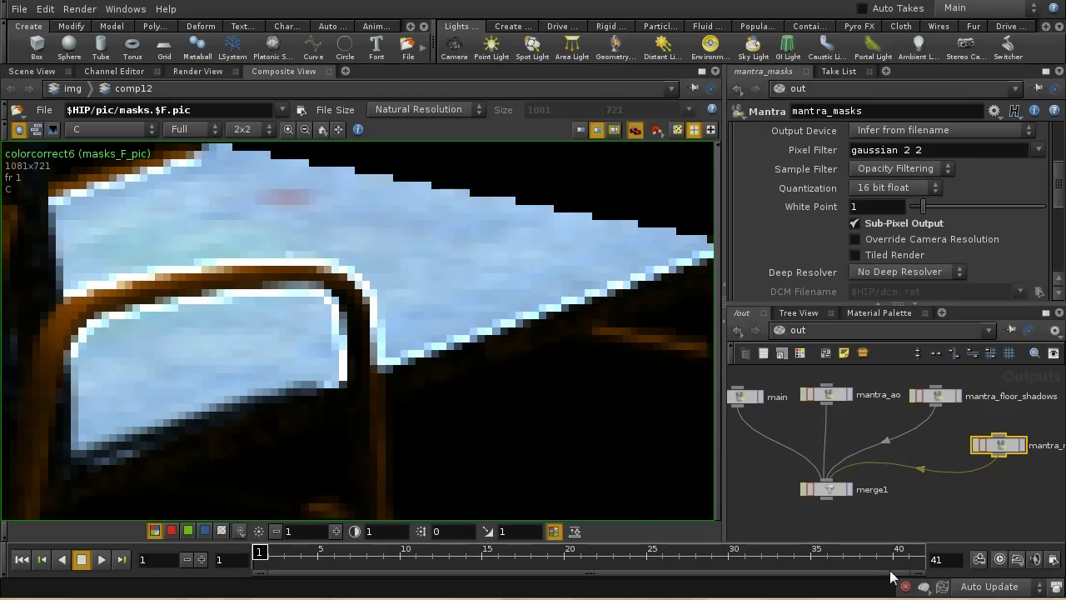
Step: Render merge1 together with all its inputs at natural resolution, and return to the comp12 compositing network
{"action": "left_click", "coordinate": [847, 491]}
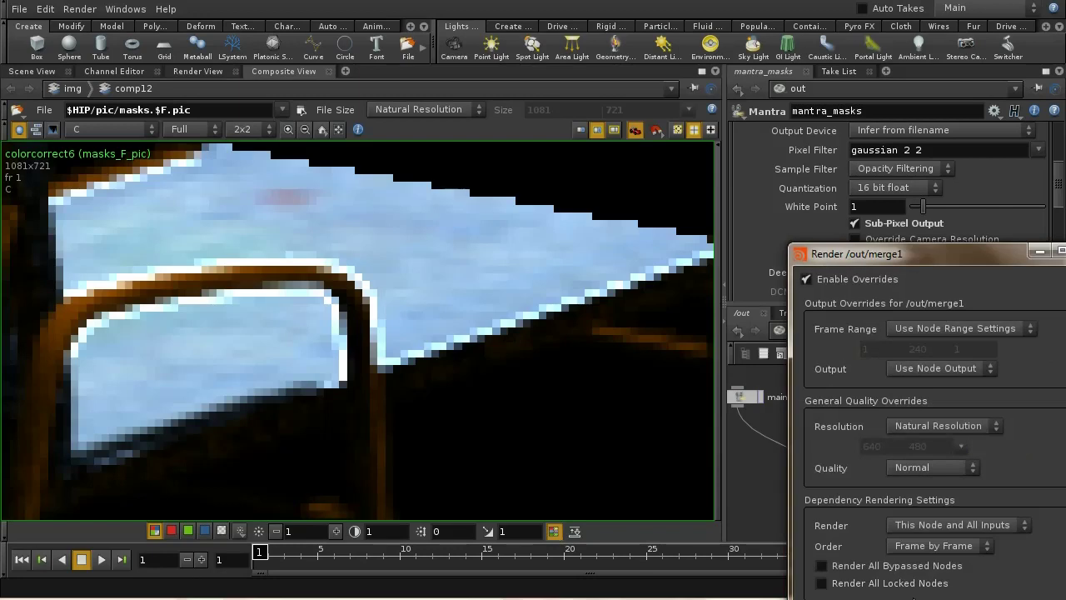
{"action": "key", "text": "Return"}
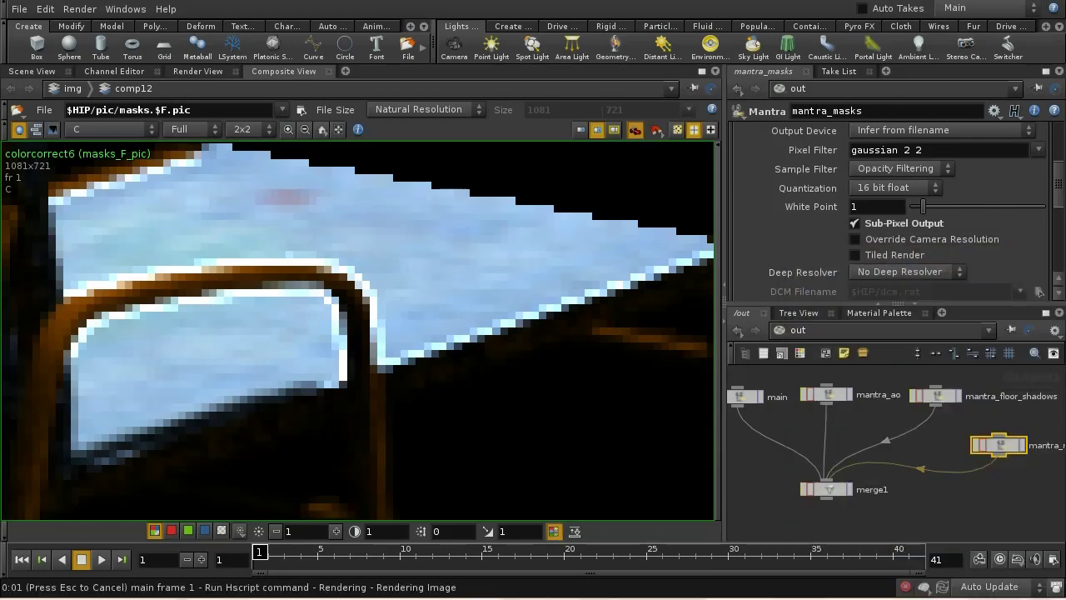
{"action": "left_click", "coordinate": [808, 331]}
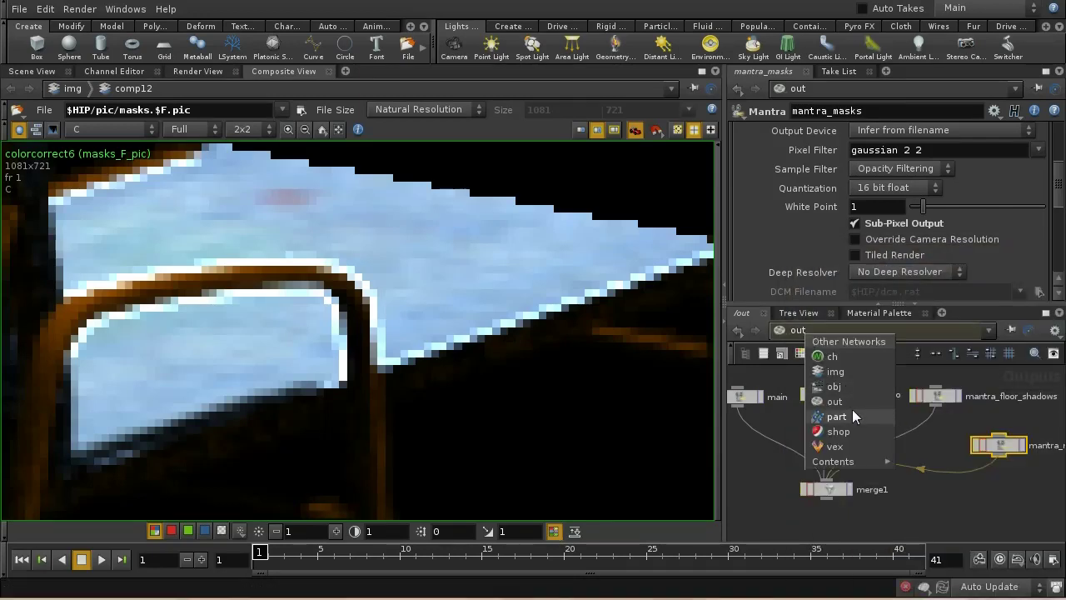
{"action": "left_click", "coordinate": [844, 370]}
{"action": "double_click", "coordinate": [939, 465]}
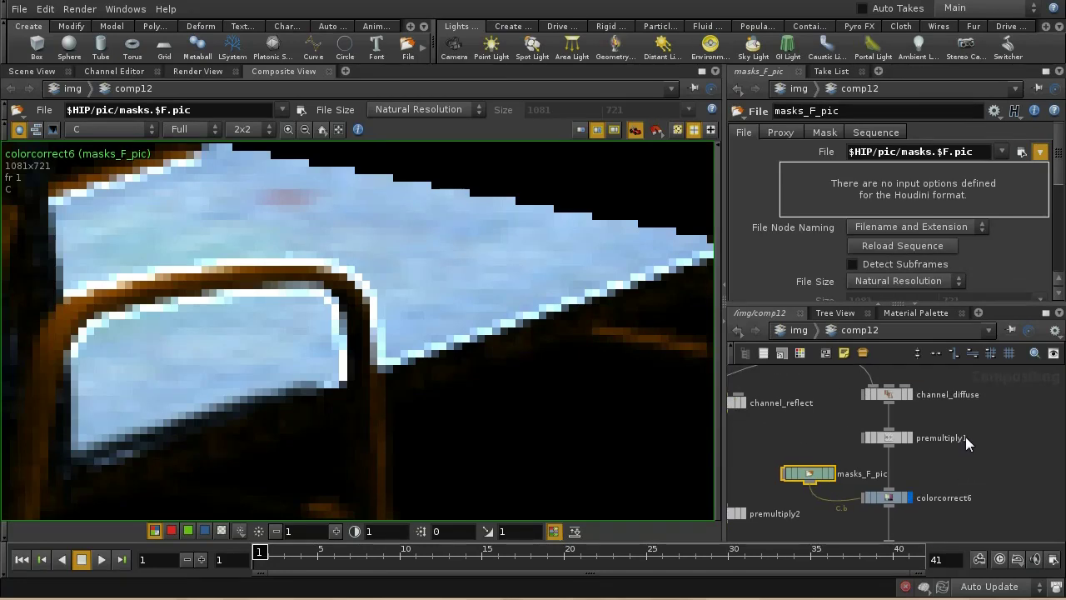
Step: Display main_F_pic in the composite view and reload its image sequence
{"action": "middle_click_drag", "start_coordinate": [965, 436], "coordinate": [998, 499]}
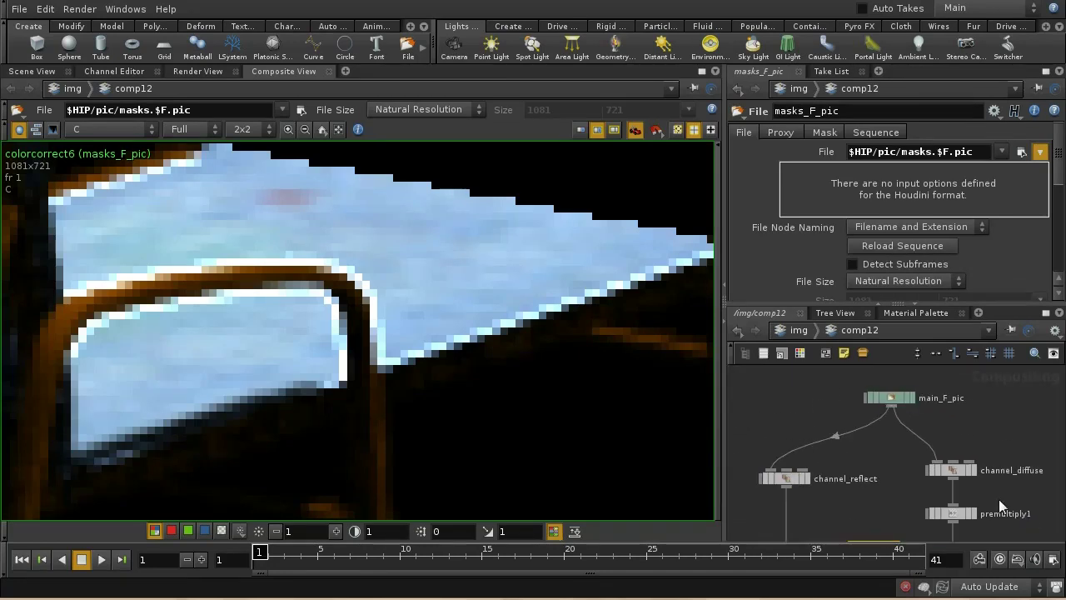
{"action": "left_click", "coordinate": [907, 398]}
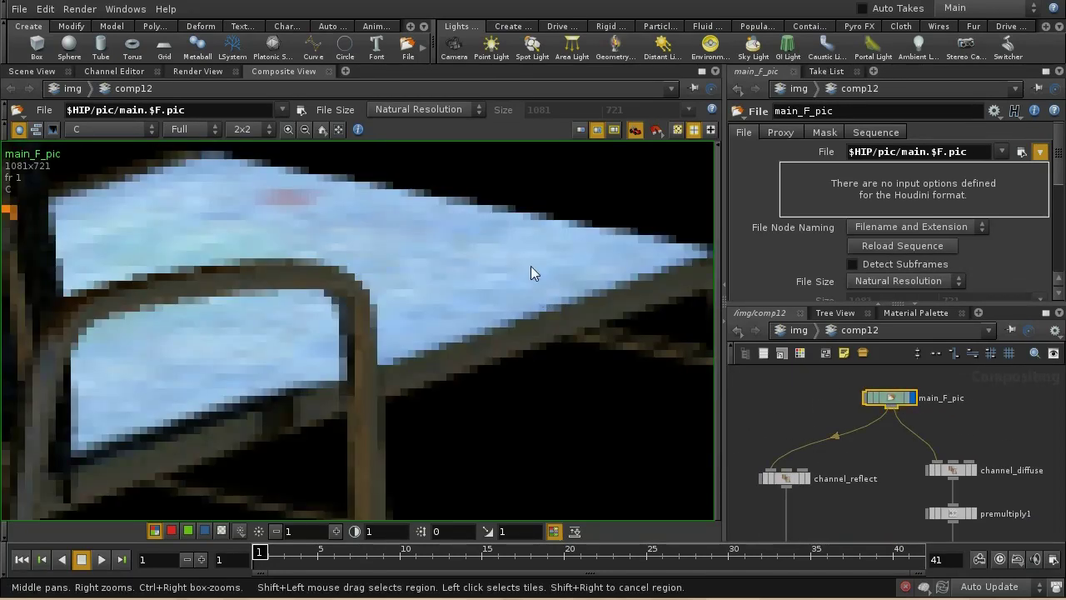
{"action": "scroll", "coordinate": [530, 266], "scroll_direction": "down", "scroll_amount": 6}
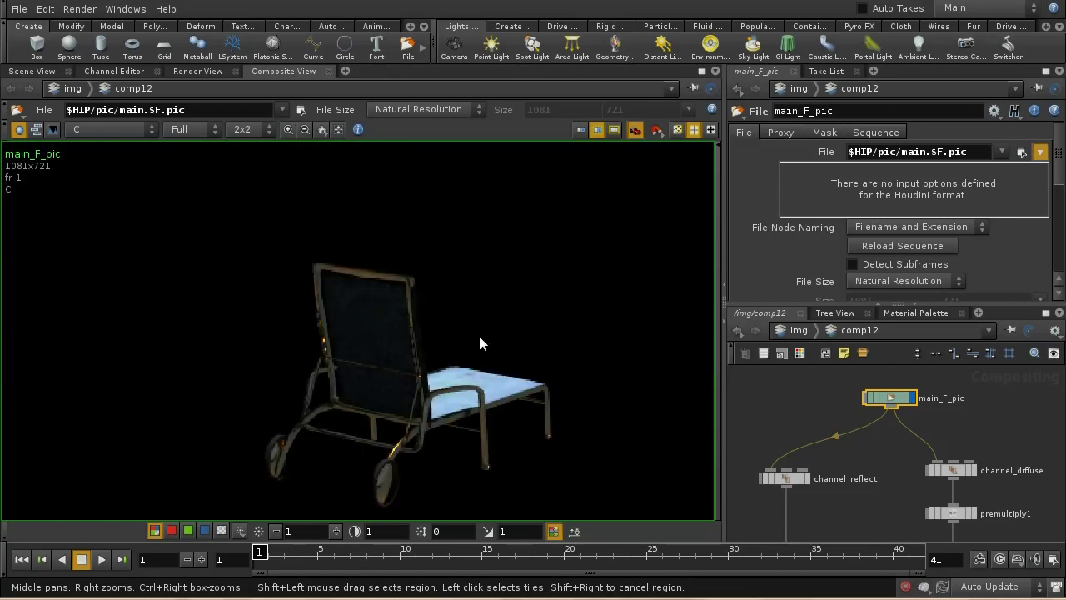
{"action": "scroll", "coordinate": [480, 342], "scroll_direction": "down", "scroll_amount": 1}
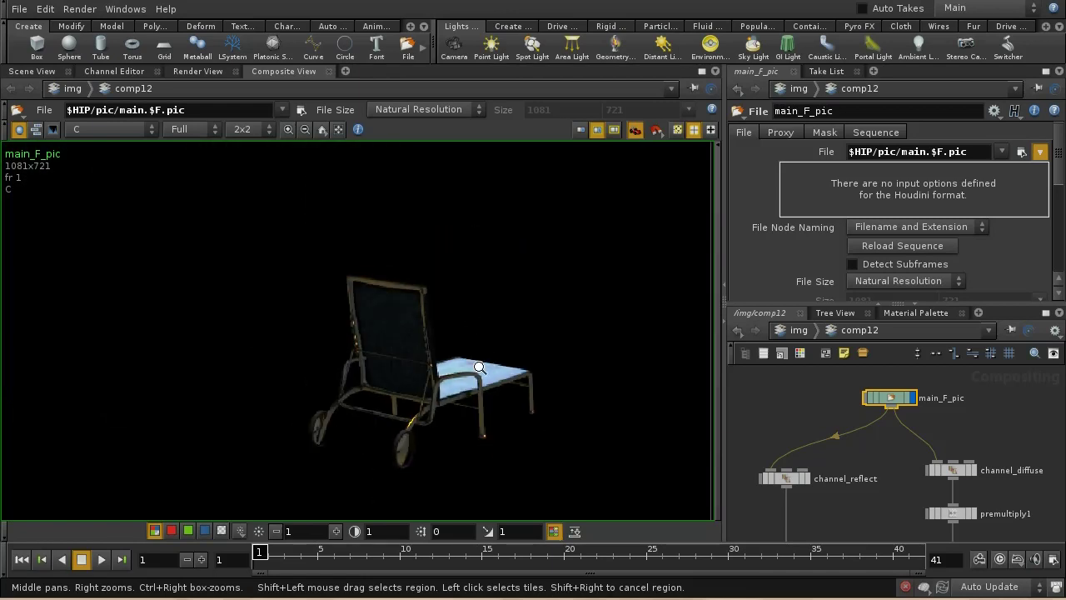
{"action": "left_click", "coordinate": [889, 246]}
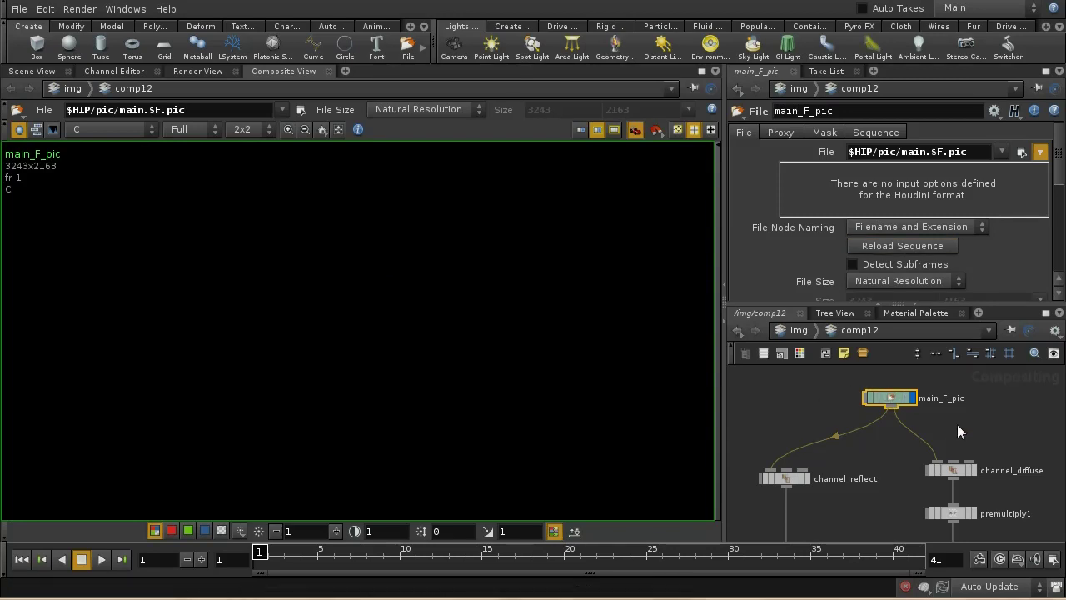
Step: Compare the image size of main_F_pic with that of the silent_beach_ippie_and_janine_jpg background node
{"action": "middle_click_drag", "start_coordinate": [956, 423], "coordinate": [936, 406]}
{"action": "middle_click", "coordinate": [875, 380]}
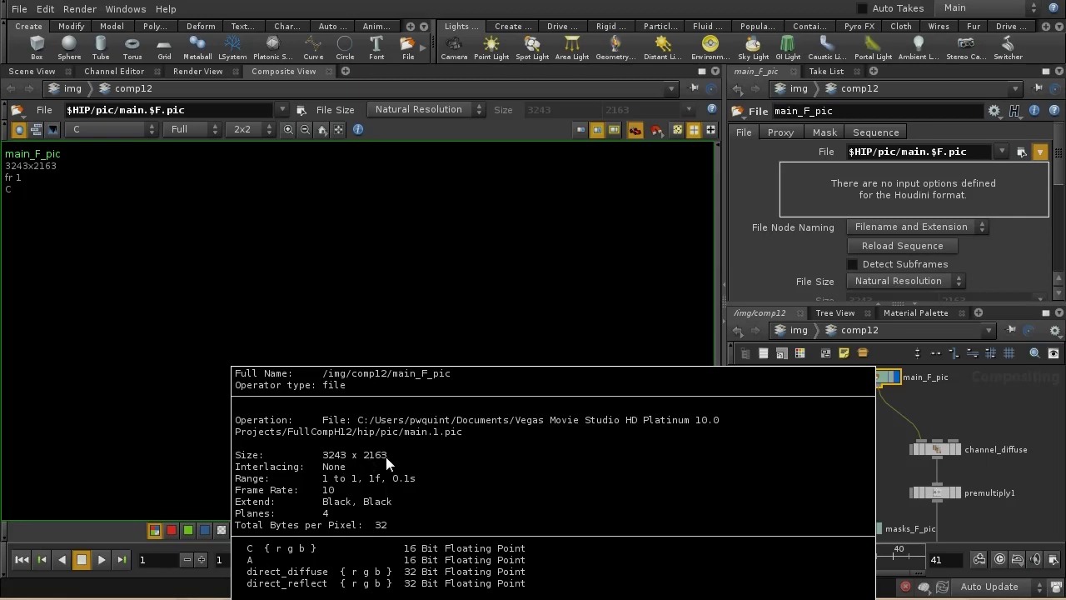
{"action": "middle_click_drag", "start_coordinate": [864, 457], "coordinate": [812, 430]}
{"action": "middle_click", "coordinate": [797, 423]}
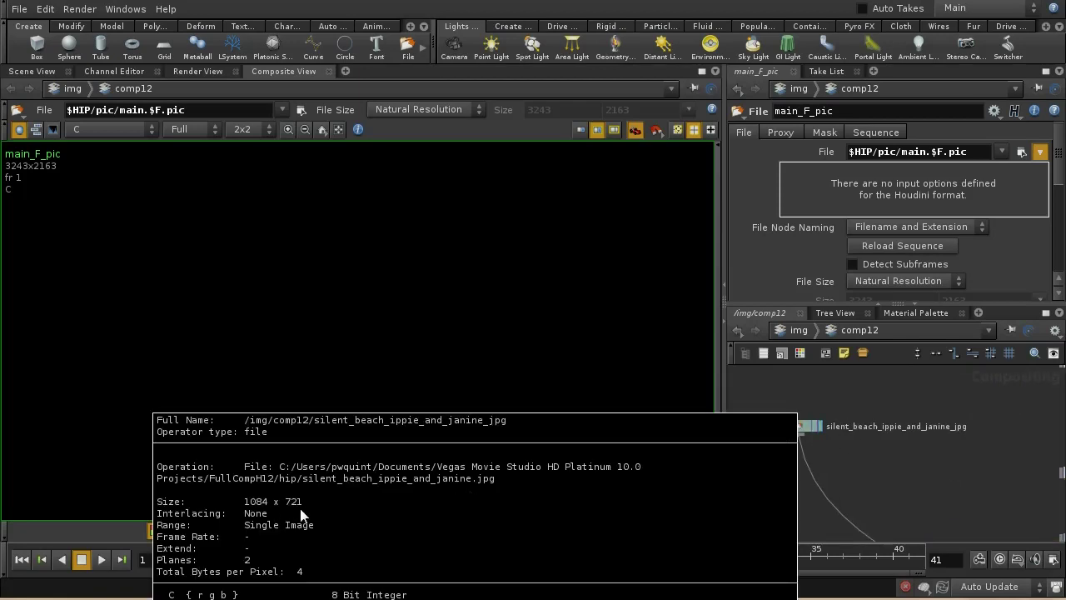
{"action": "middle_click_drag", "start_coordinate": [1008, 379], "coordinate": [892, 509]}
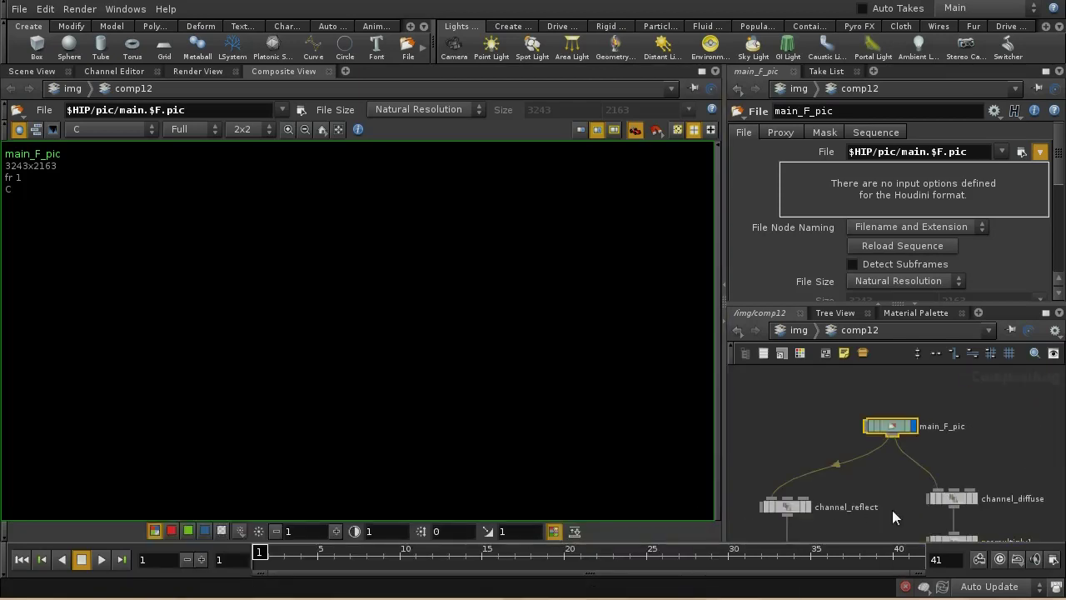
{"action": "middle_click_drag", "start_coordinate": [970, 452], "coordinate": [985, 474]}
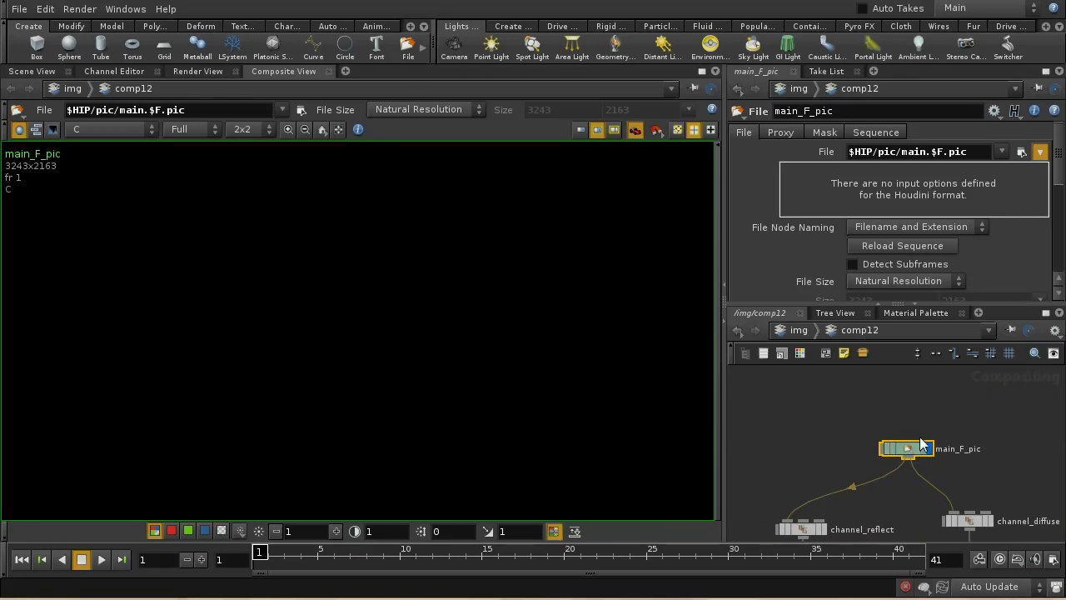
{"action": "middle_click_drag", "start_coordinate": [947, 425], "coordinate": [957, 407]}
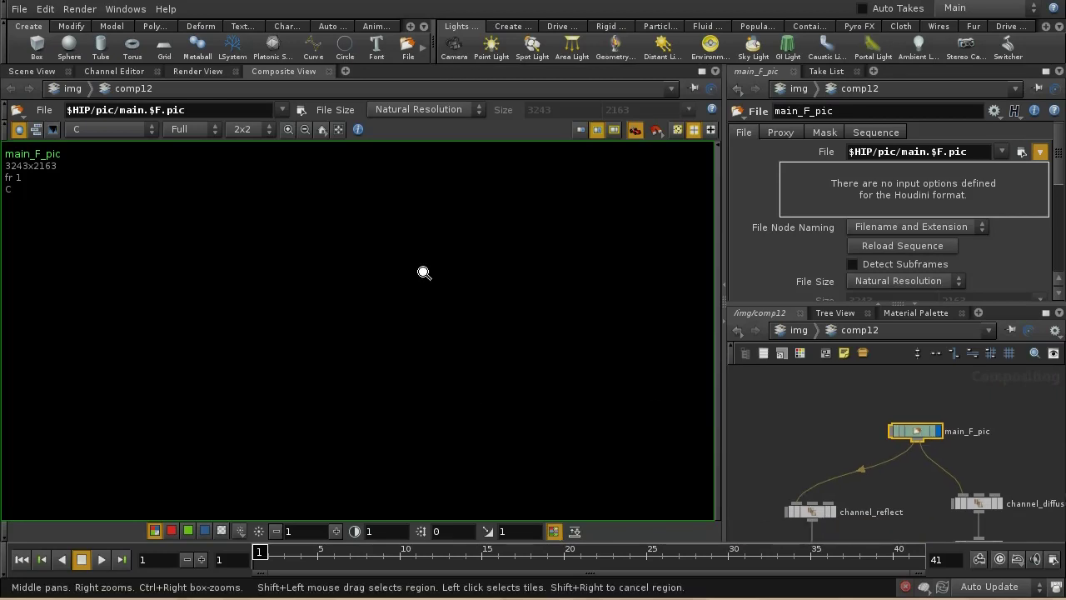
Step: Examine the pixel edges of the lounger's legs, armrest and seat frame in the reloaded main render
{"action": "scroll", "coordinate": [424, 272], "scroll_direction": "down", "scroll_amount": 5}
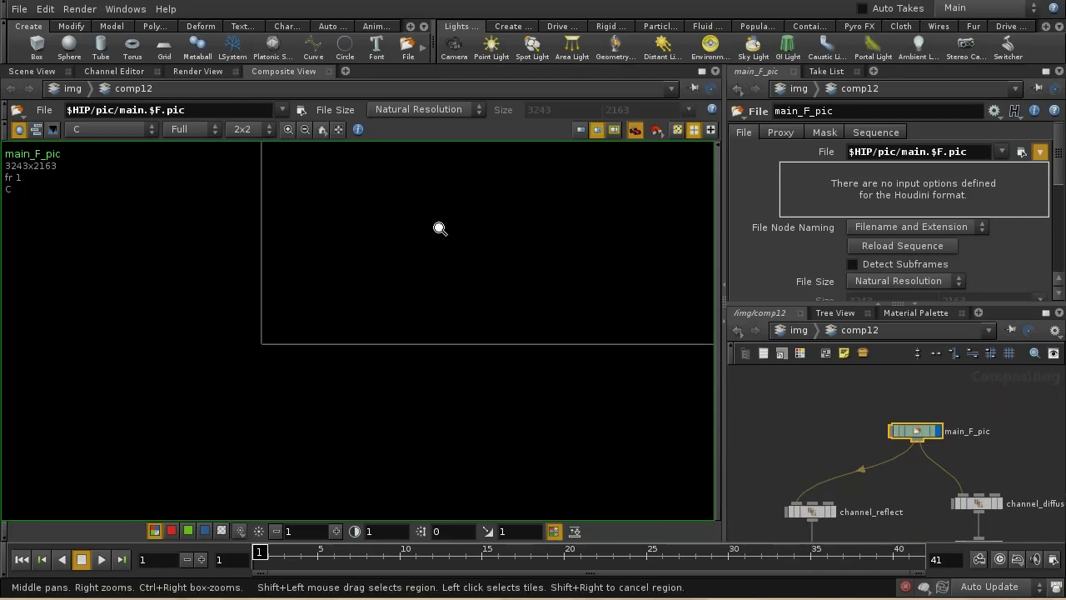
{"action": "scroll", "coordinate": [439, 228], "scroll_direction": "down", "scroll_amount": 3}
{"action": "middle_click_drag", "start_coordinate": [562, 255], "coordinate": [369, 376]}
{"action": "scroll", "coordinate": [486, 378], "scroll_direction": "up", "scroll_amount": 4}
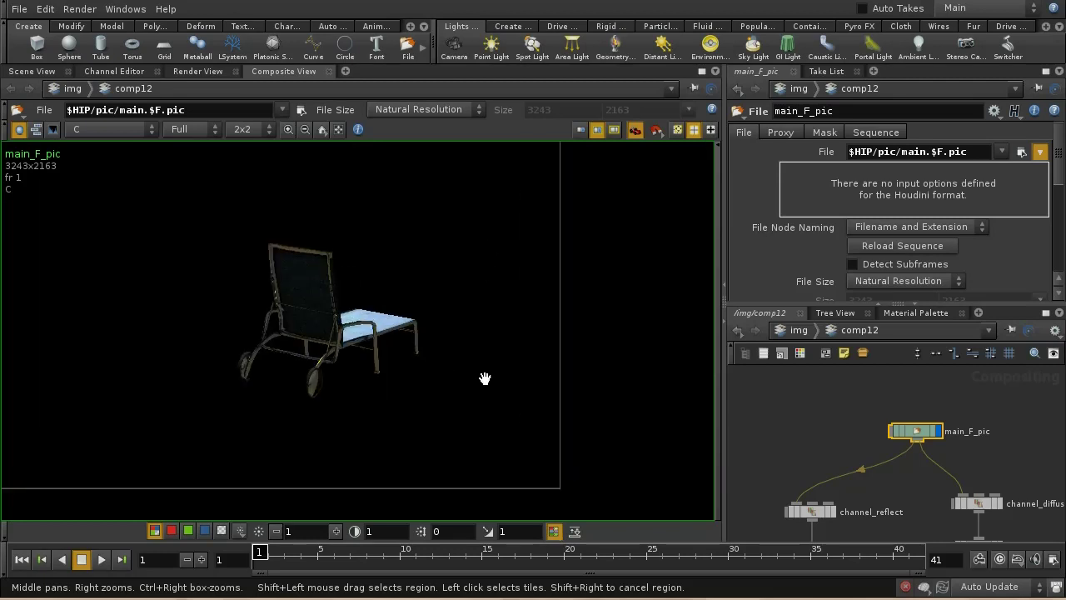
{"action": "scroll", "coordinate": [484, 379], "scroll_direction": "up", "scroll_amount": 6}
{"action": "middle_click_drag", "start_coordinate": [497, 224], "coordinate": [461, 293]}
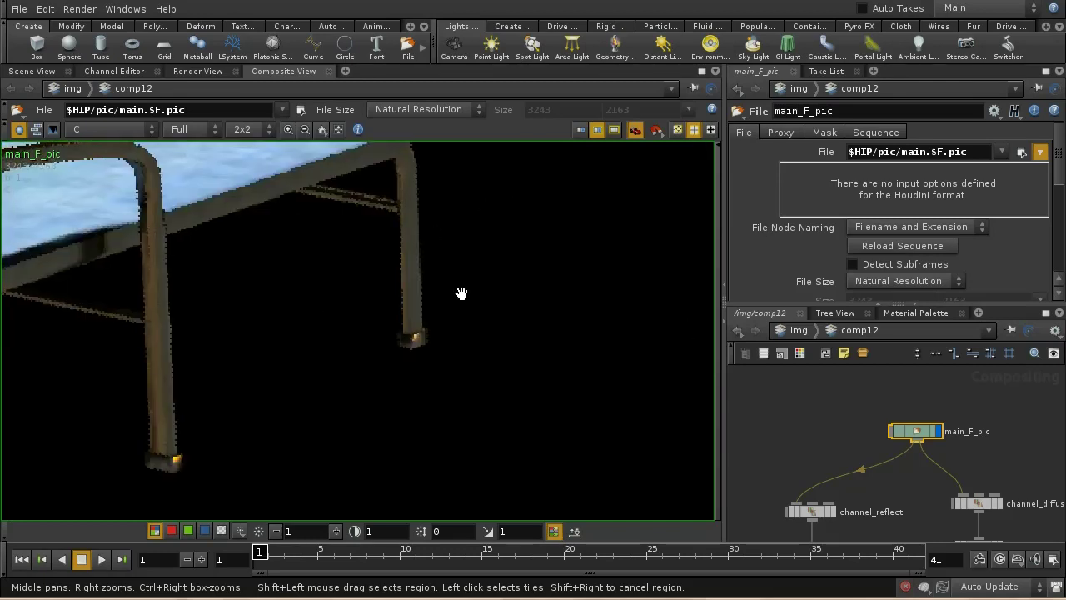
{"action": "scroll", "coordinate": [296, 249], "scroll_direction": "up", "scroll_amount": 8}
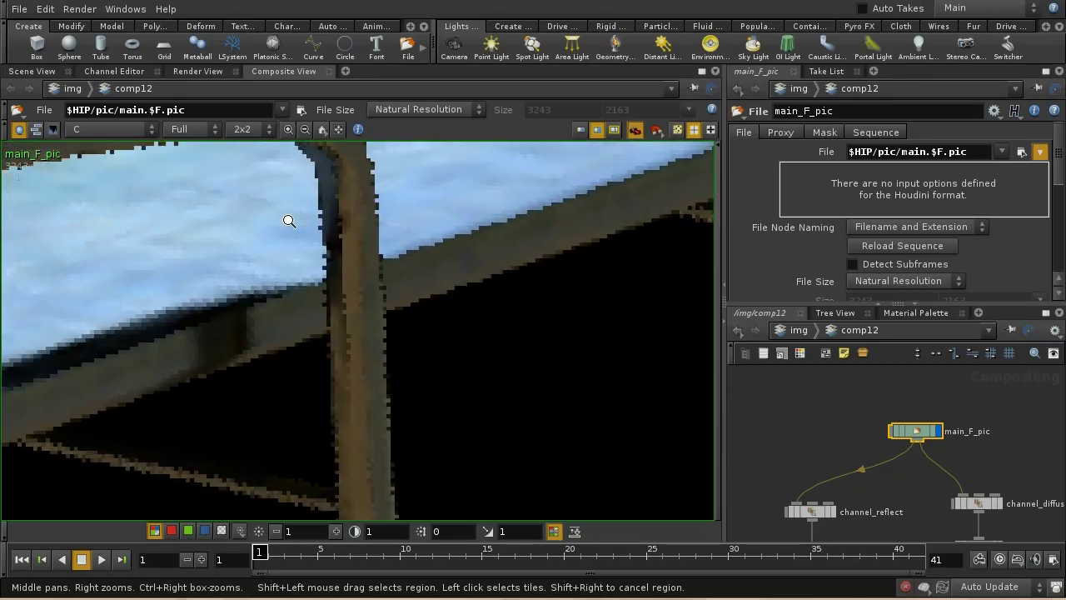
{"action": "scroll", "coordinate": [289, 221], "scroll_direction": "up", "scroll_amount": 2}
{"action": "middle_click_drag", "start_coordinate": [292, 159], "coordinate": [498, 248]}
{"action": "middle_click_drag", "start_coordinate": [319, 252], "coordinate": [390, 400]}
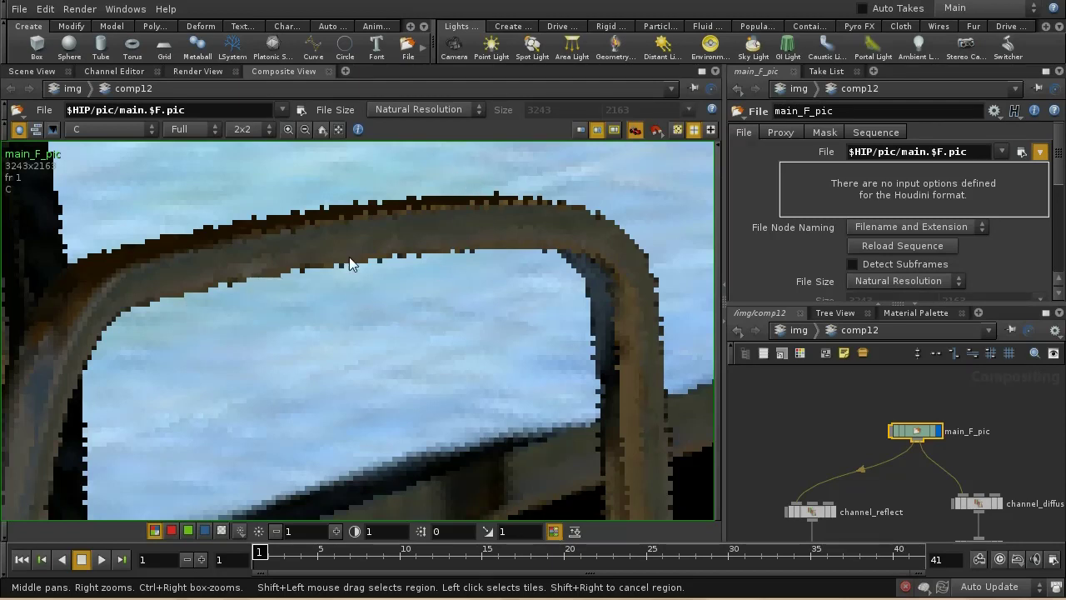
Step: Display masks_F_pic in the composite view and reload its image sequence
{"action": "mouse_move", "coordinate": [931, 490]}
{"action": "middle_mouse_down"}
{"action": "mouse_move", "coordinate": [855, 466]}
{"action": "mouse_move", "coordinate": [877, 442]}
{"action": "middle_mouse_up"}
{"action": "mouse_move", "coordinate": [1009, 480]}
{"action": "middle_mouse_down"}
{"action": "mouse_move", "coordinate": [930, 435]}
{"action": "mouse_move", "coordinate": [1056, 443]}
{"action": "middle_mouse_up"}
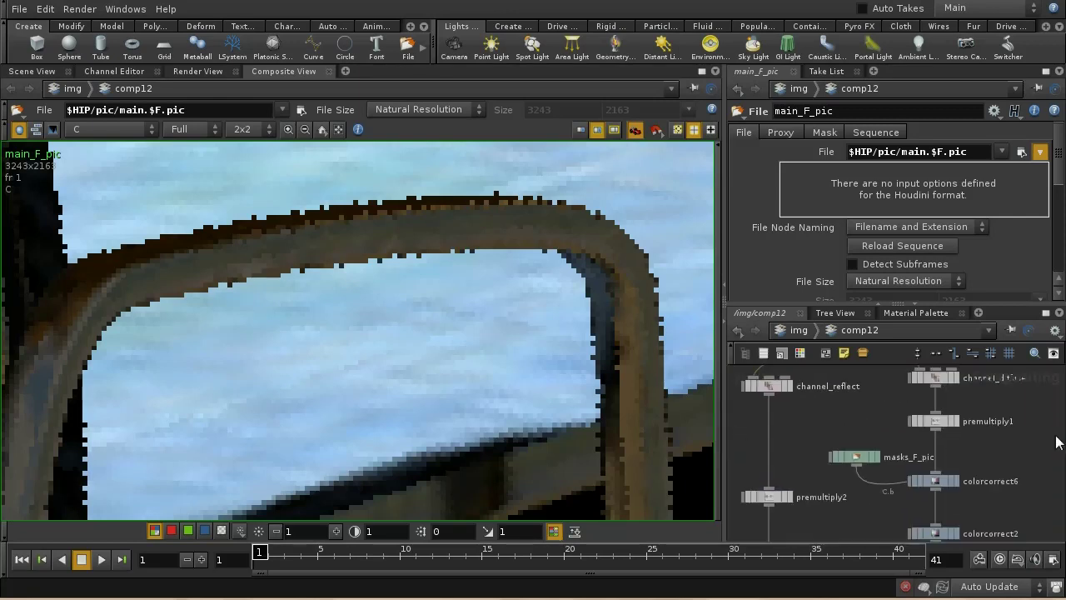
{"action": "left_click", "coordinate": [855, 457]}
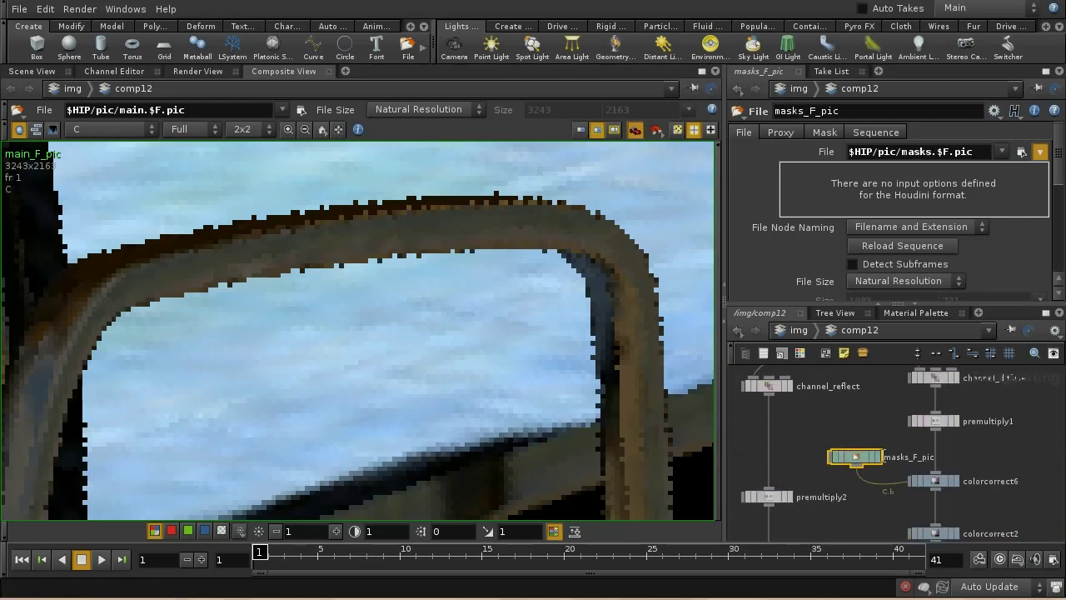
{"action": "left_click", "coordinate": [876, 457]}
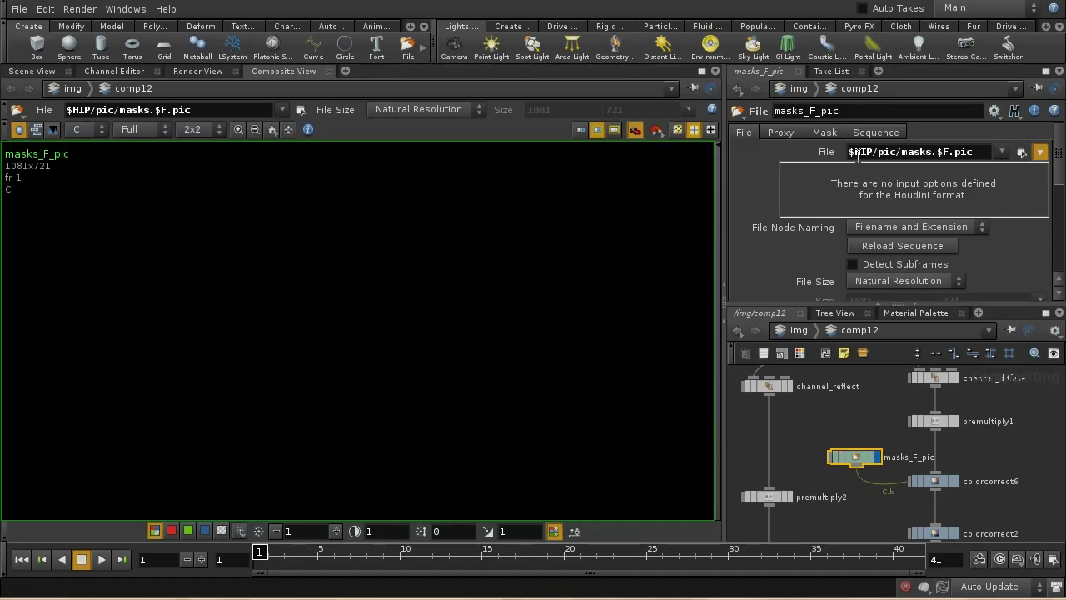
{"action": "scroll", "coordinate": [486, 452], "scroll_direction": "down", "scroll_amount": 5}
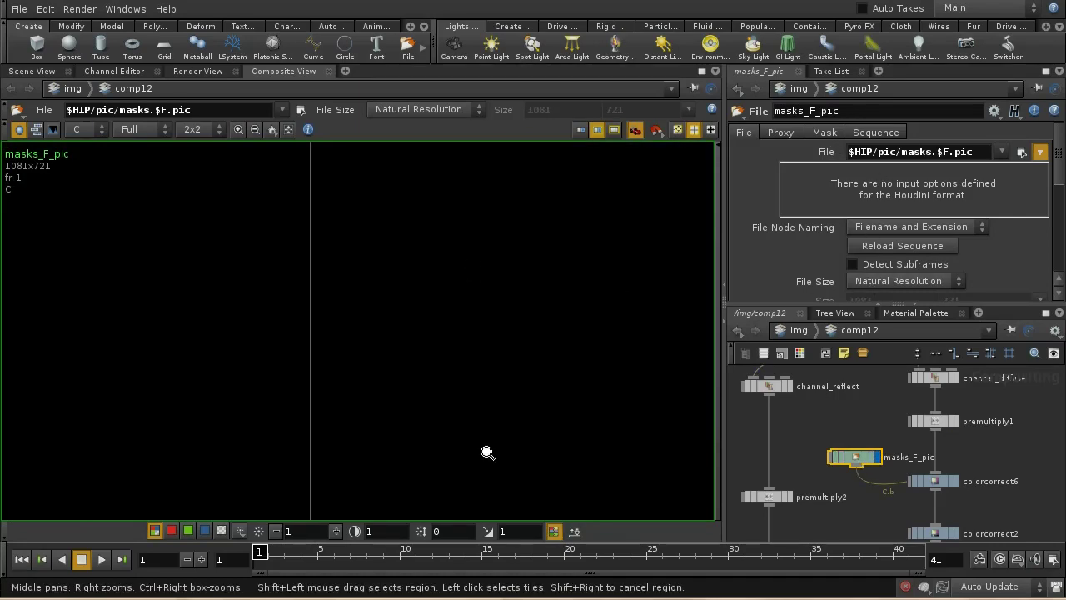
{"action": "middle_click_drag", "start_coordinate": [539, 317], "coordinate": [279, 364]}
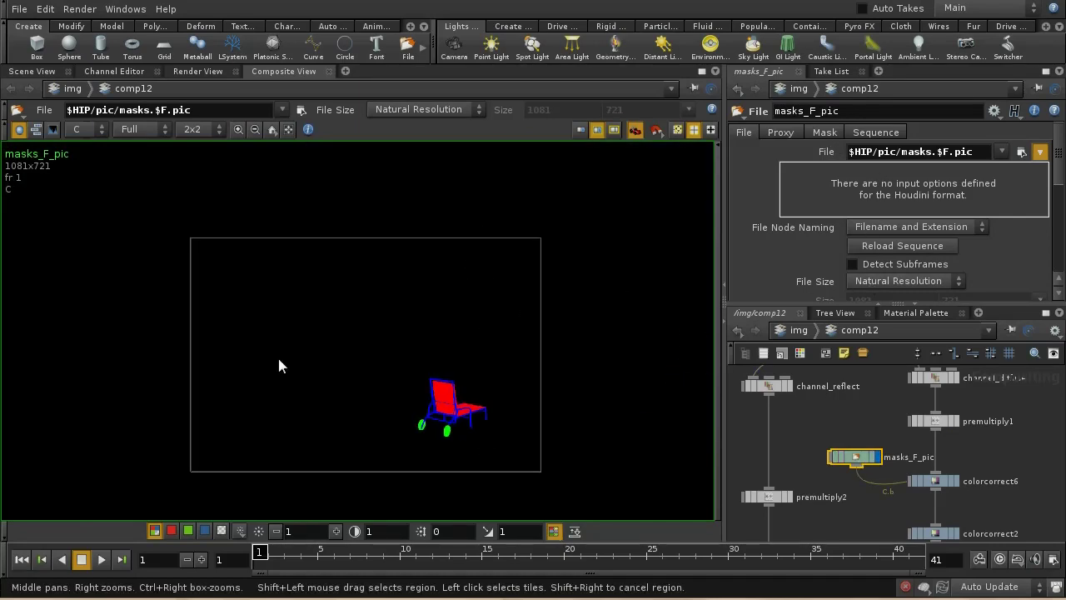
{"action": "scroll", "coordinate": [447, 289], "scroll_direction": "up", "scroll_amount": 6}
{"action": "right_click_drag", "start_coordinate": [392, 174], "coordinate": [467, 266]}
{"action": "left_click", "coordinate": [882, 246]}
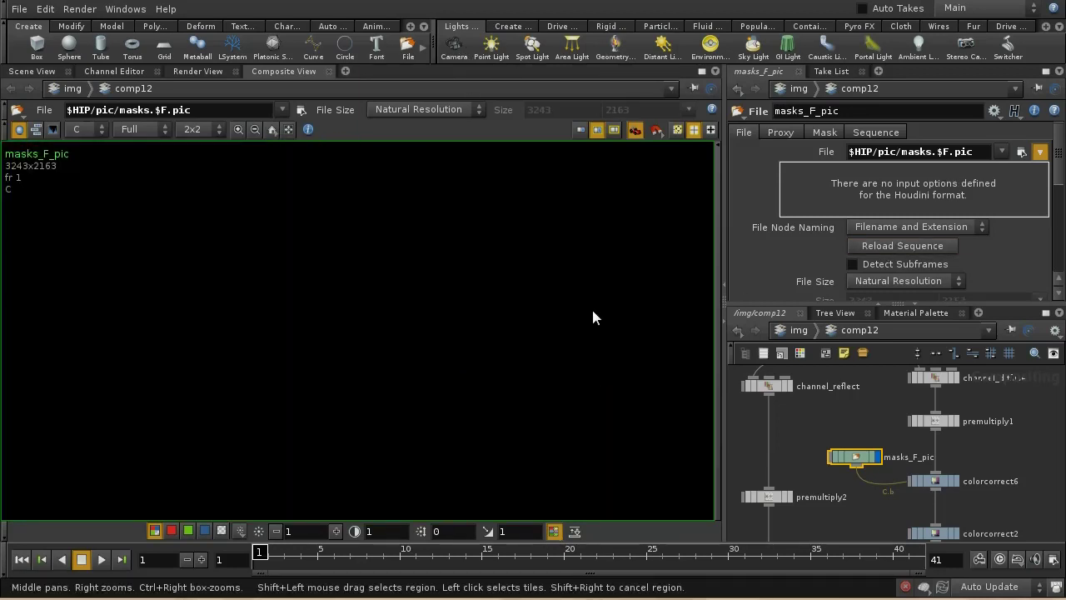
Step: Examine the edges between the frame and seat colors in the reloaded masks render
{"action": "left_click", "coordinate": [255, 131]}
{"action": "left_click", "coordinate": [255, 130]}
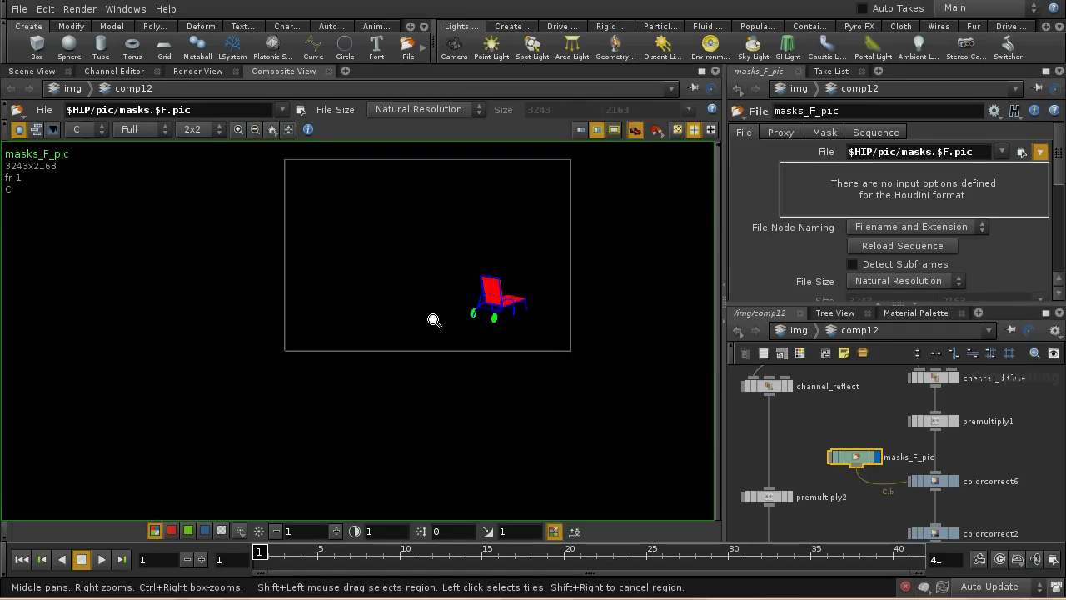
{"action": "scroll", "coordinate": [436, 317], "scroll_direction": "up", "scroll_amount": 3}
{"action": "middle_click_drag", "start_coordinate": [487, 285], "coordinate": [162, 336]}
{"action": "scroll", "coordinate": [408, 305], "scroll_direction": "up", "scroll_amount": 5}
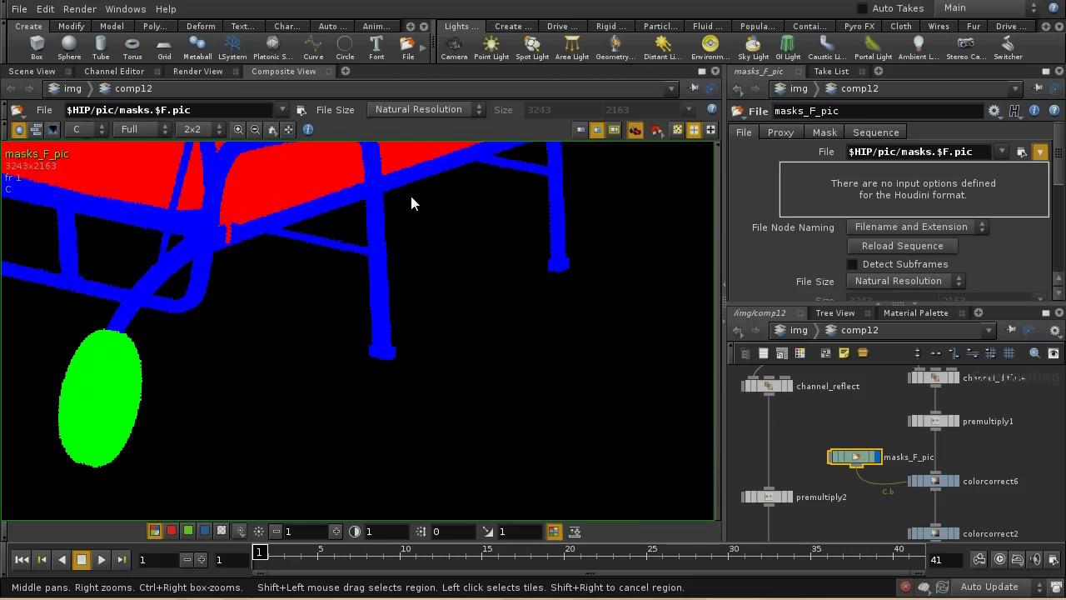
{"action": "right_click_drag", "start_coordinate": [415, 350], "coordinate": [532, 333]}
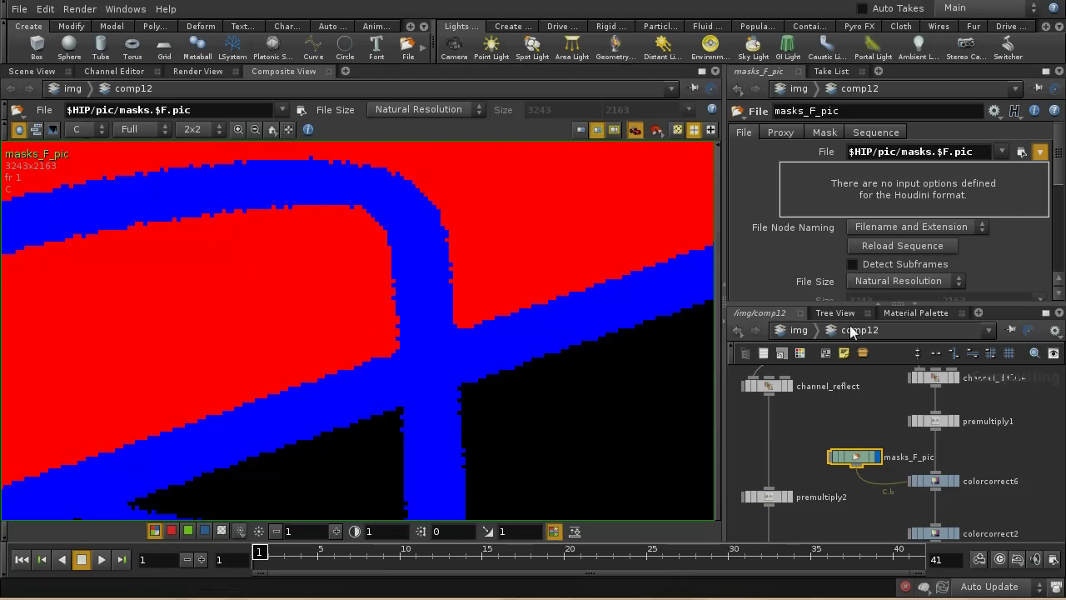
Step: Move the masks_F_pic node up in the network, level with premultiply1
{"action": "middle_click_drag", "start_coordinate": [849, 410], "coordinate": [862, 475]}
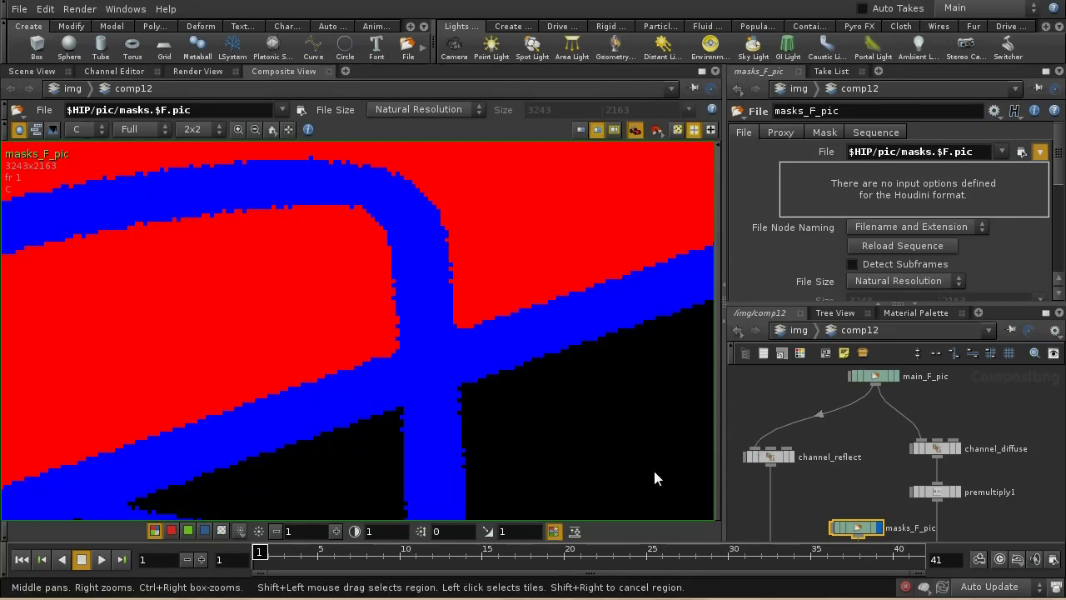
{"action": "middle_click_drag", "start_coordinate": [1009, 494], "coordinate": [954, 465]}
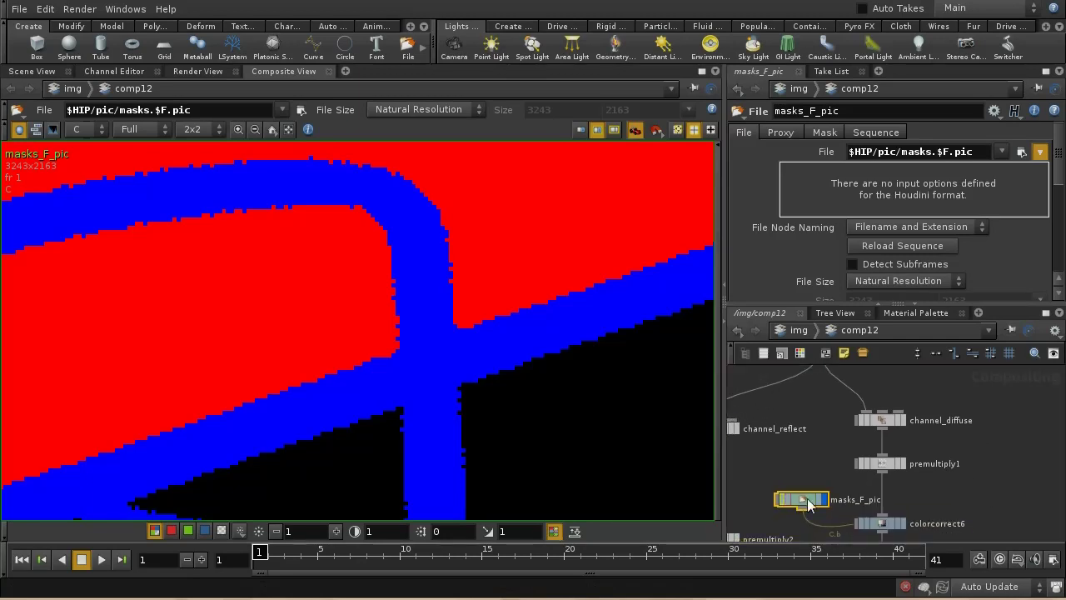
{"action": "left_click_drag", "start_coordinate": [808, 504], "coordinate": [804, 462]}
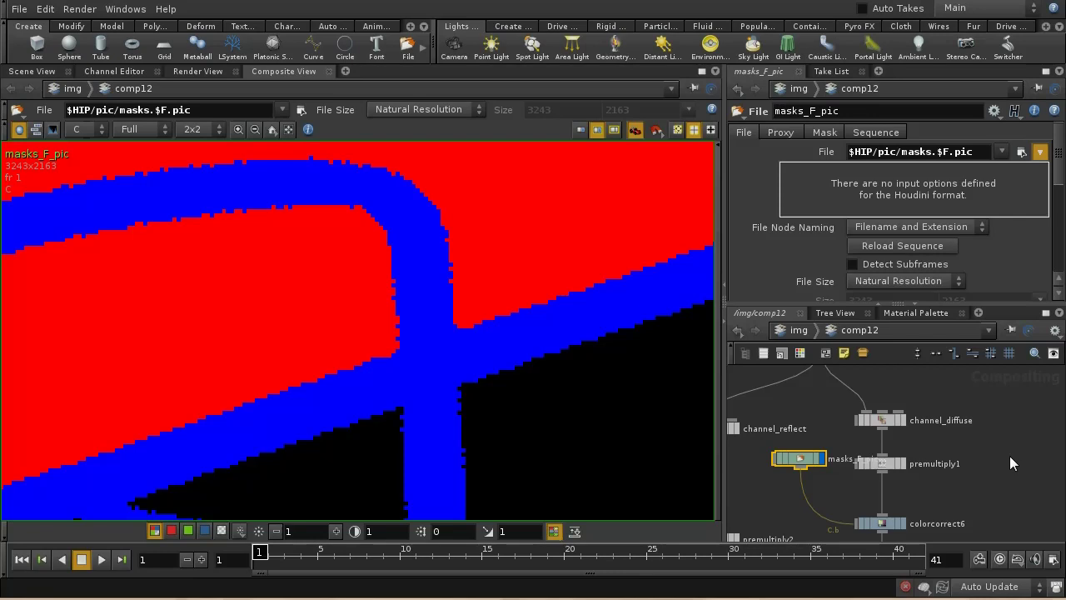
Step: Add a Mask node to comp12 in the empty space beside channel_diffuse and premultiply1
{"action": "middle_click_drag", "start_coordinate": [1009, 455], "coordinate": [987, 464]}
{"action": "key", "text": "Tab"}
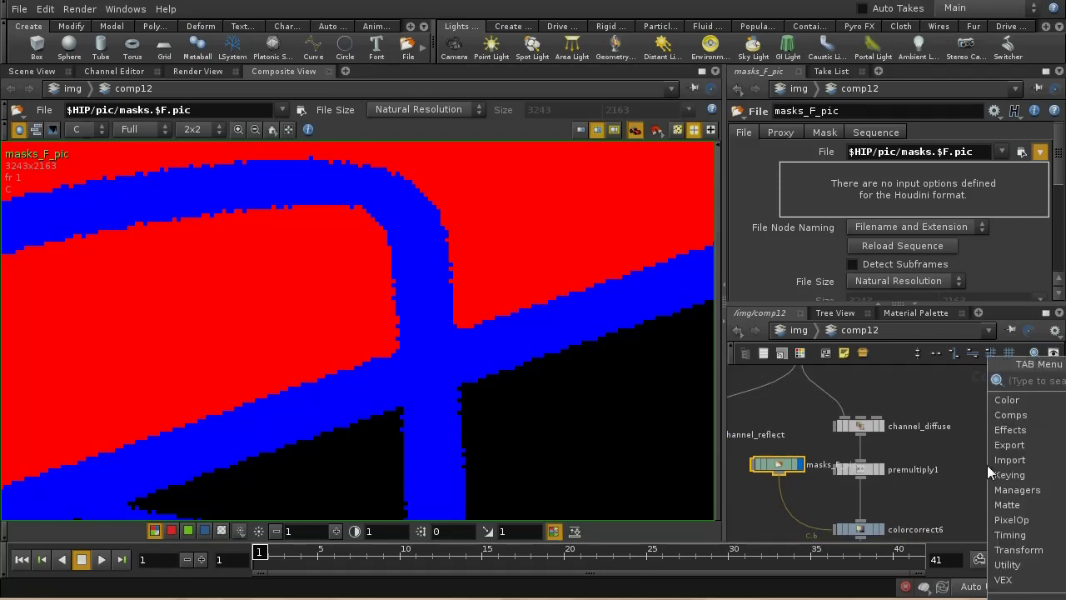
{"action": "type", "text": "Mask"}
{"action": "key", "text": "Return"}
{"action": "left_click", "coordinate": [998, 448]}
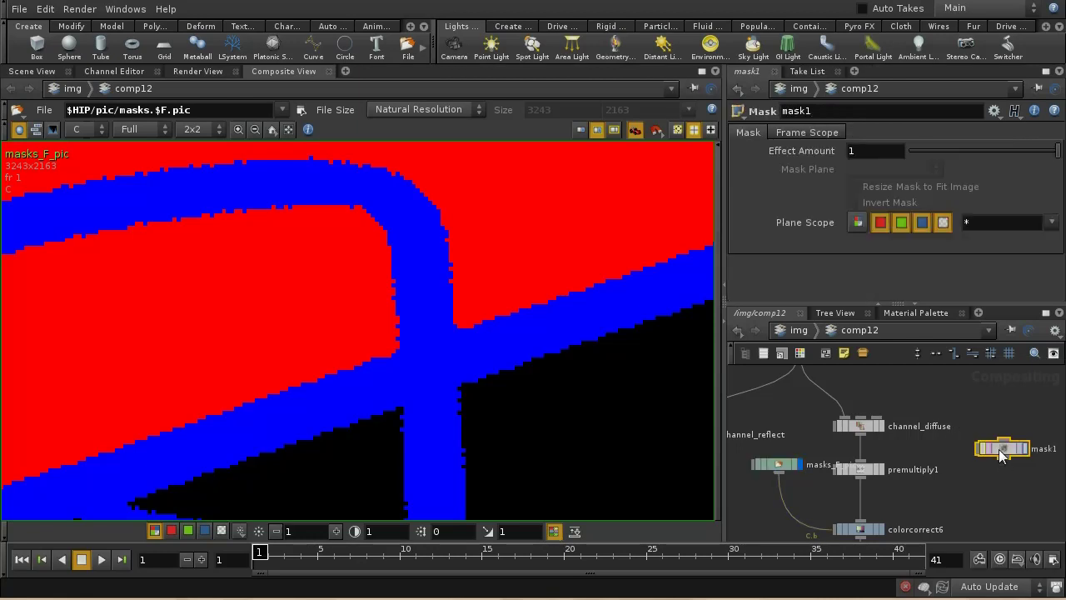
{"action": "left_click_drag", "start_coordinate": [999, 449], "coordinate": [1000, 456]}
Step: Connect masks_F_pic to mask1's mask input and set the mask plane to C.b
{"action": "left_click_drag", "start_coordinate": [787, 482], "coordinate": [979, 459]}
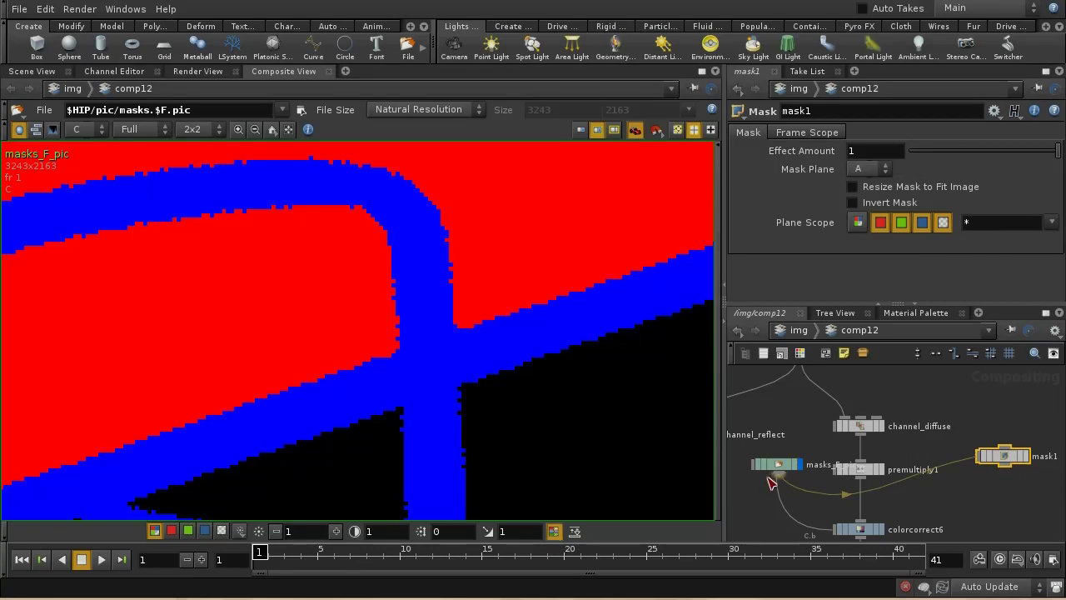
{"action": "left_click", "coordinate": [884, 170]}
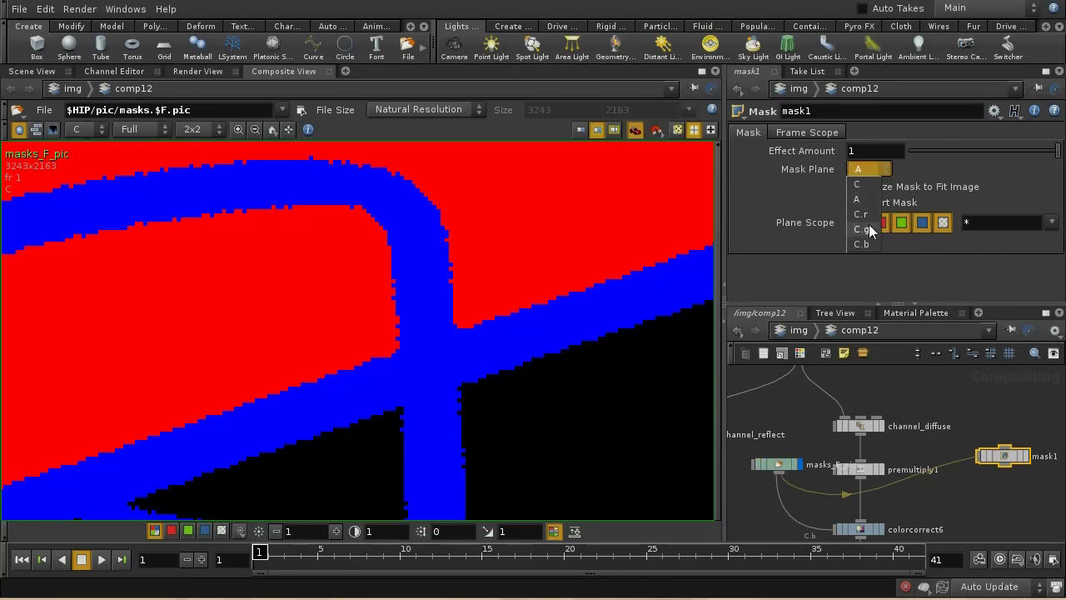
{"action": "left_click", "coordinate": [862, 244]}
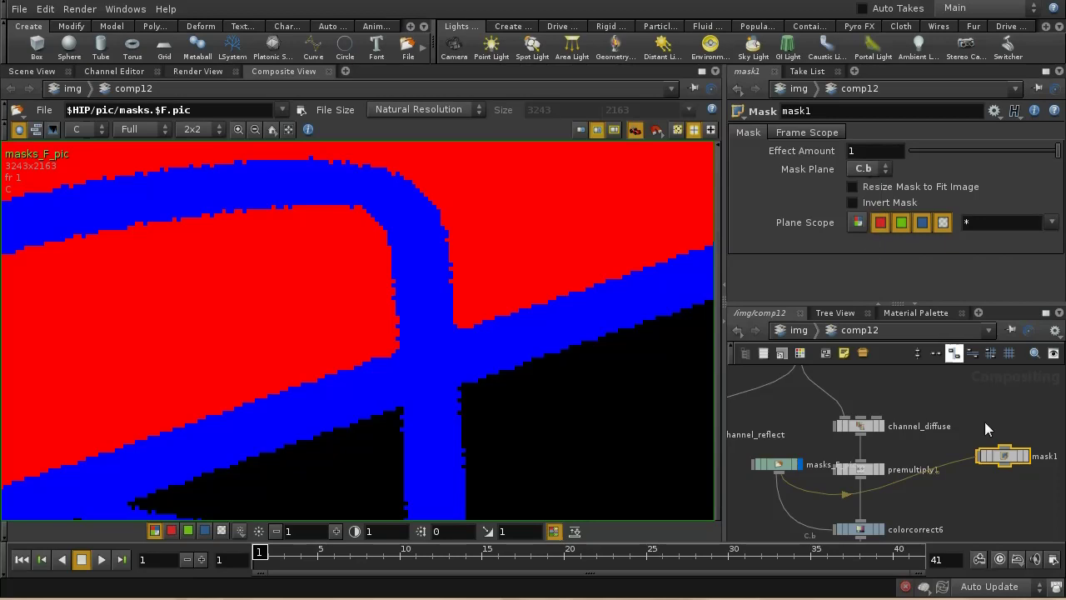
Step: Connect main_F_pic to mask1's image input and display mask1 to inspect the isolated frame
{"action": "middle_click_drag", "start_coordinate": [980, 403], "coordinate": [987, 429]}
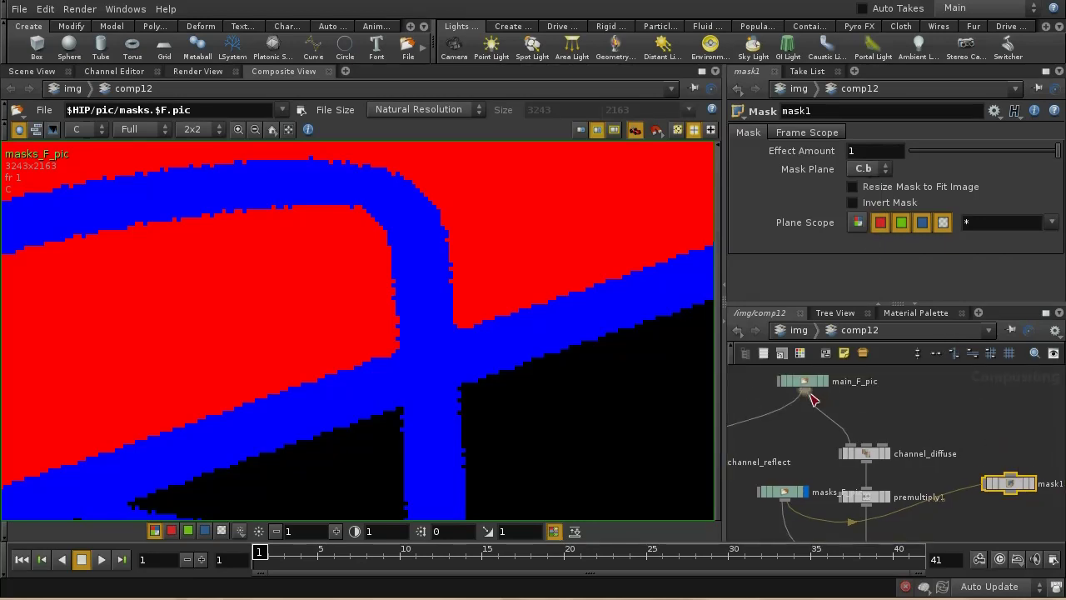
{"action": "left_click_drag", "start_coordinate": [803, 390], "coordinate": [1017, 480]}
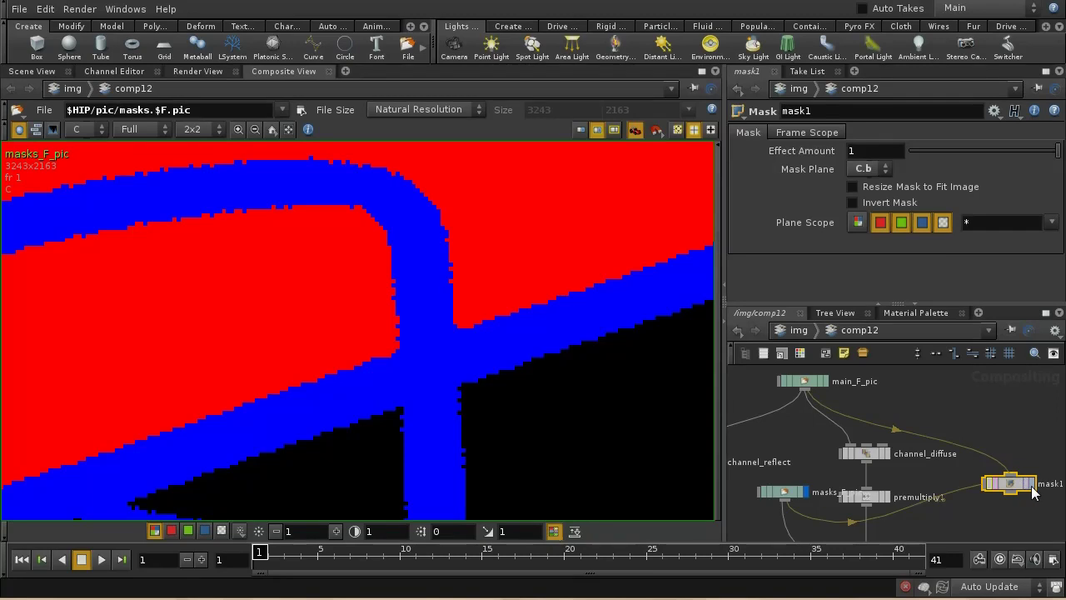
{"action": "left_click", "coordinate": [1032, 484]}
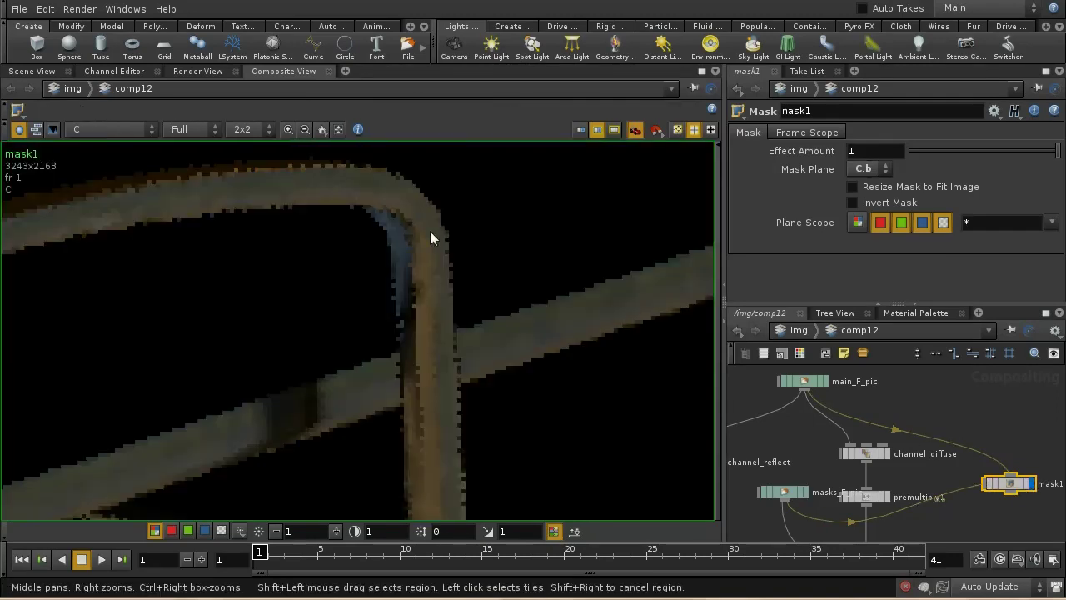
{"action": "right_click_drag", "start_coordinate": [409, 222], "coordinate": [436, 209]}
{"action": "middle_click_drag", "start_coordinate": [435, 209], "coordinate": [488, 406]}
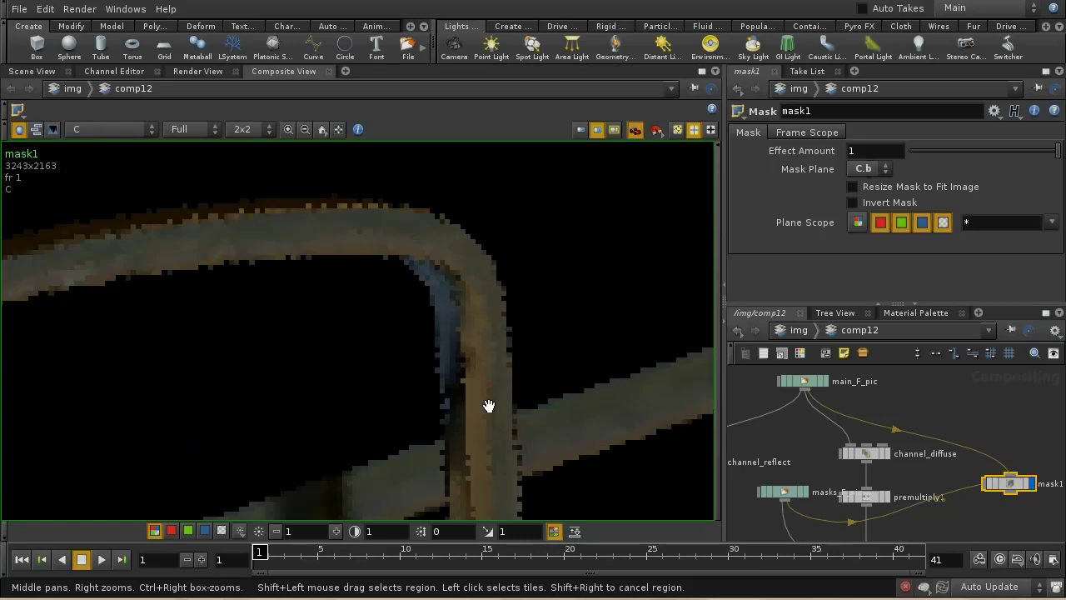
{"action": "right_click_drag", "start_coordinate": [417, 319], "coordinate": [418, 405]}
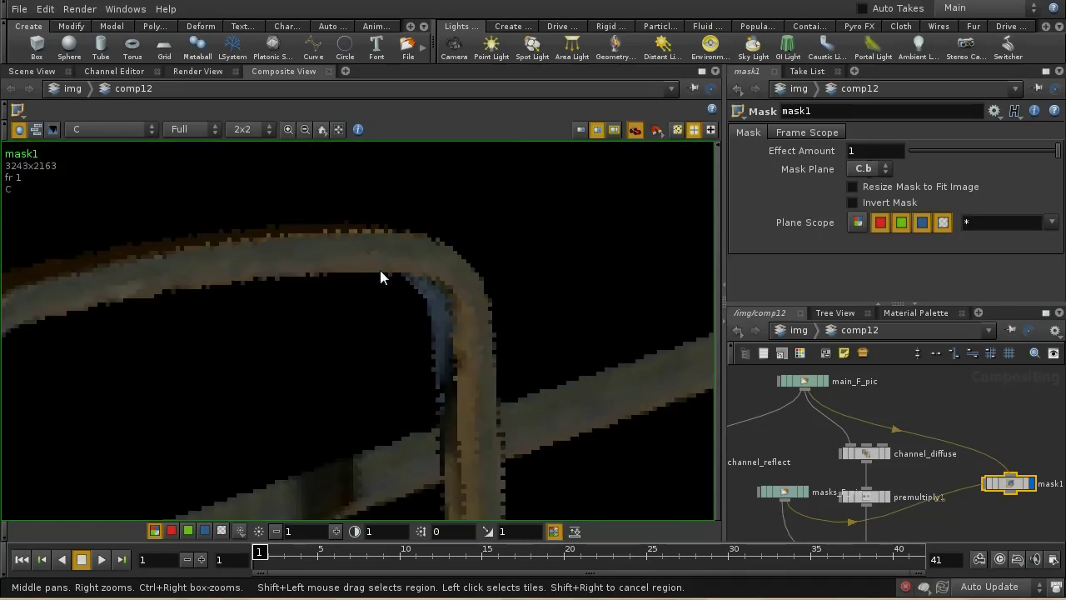
{"action": "right_click_drag", "start_coordinate": [458, 303], "coordinate": [220, 314]}
{"action": "middle_click_drag", "start_coordinate": [221, 314], "coordinate": [201, 296]}
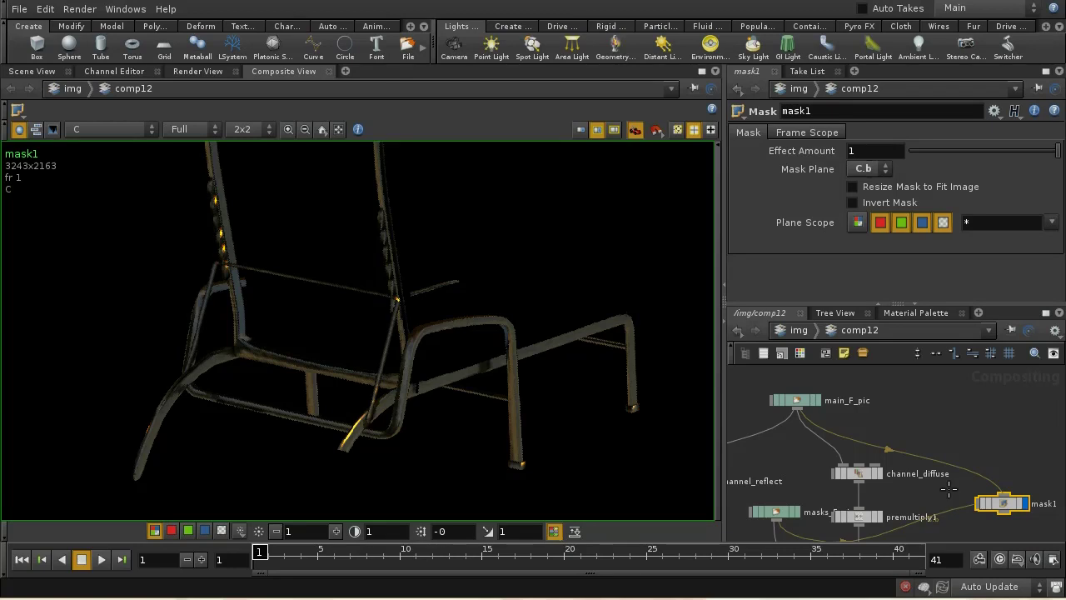
Step: Display colorcorrect6 and examine the edges of the color-corrected armrest up close
{"action": "middle_click_drag", "start_coordinate": [948, 490], "coordinate": [941, 396]}
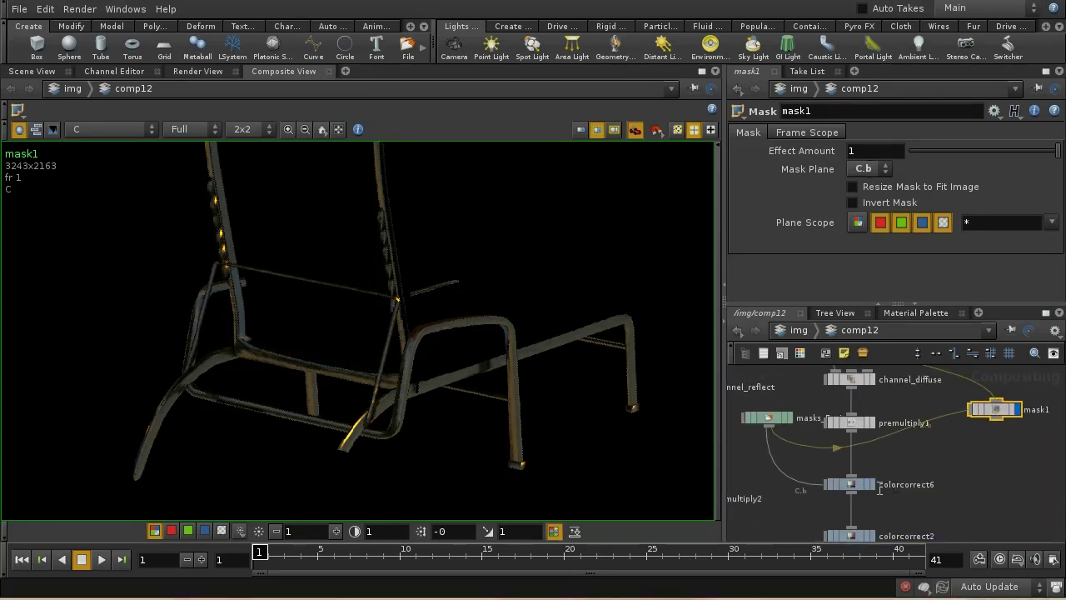
{"action": "left_click", "coordinate": [872, 484]}
{"action": "left_click", "coordinate": [516, 417]}
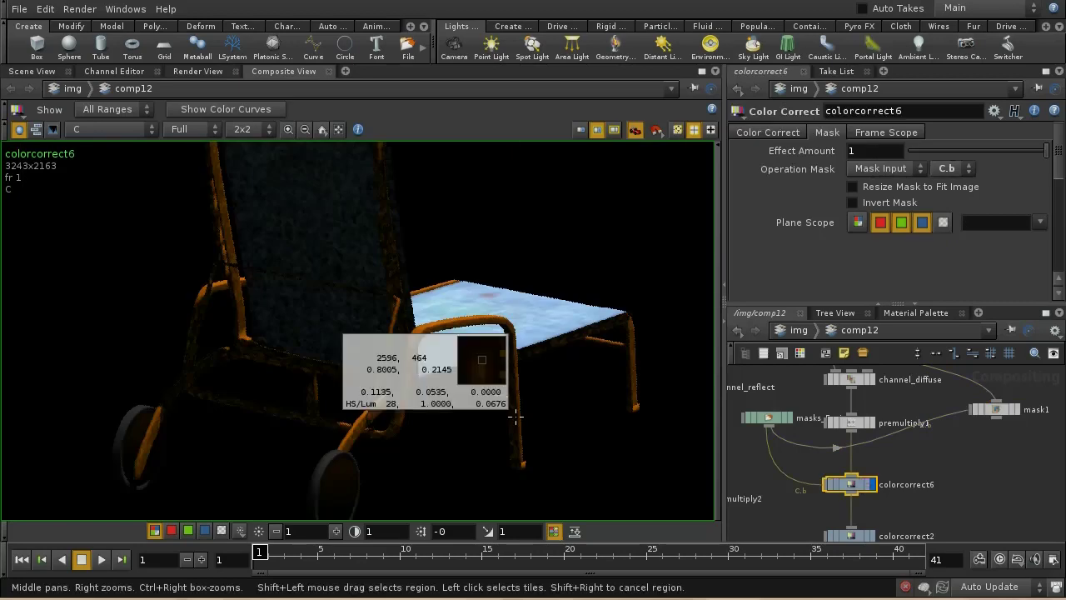
{"action": "mouse_move", "coordinate": [516, 417]}
{"action": "left_mouse_down"}
{"action": "mouse_move", "coordinate": [467, 385]}
{"action": "mouse_move", "coordinate": [522, 387]}
{"action": "mouse_move", "coordinate": [506, 423]}
{"action": "left_mouse_up"}
{"action": "right_click_drag", "start_coordinate": [506, 423], "coordinate": [469, 204]}
{"action": "left_click_drag", "start_coordinate": [468, 204], "coordinate": [488, 191]}
Step: Check the image sizes of premultiply3 and colorcorrect3 in their node information
{"action": "scroll", "coordinate": [955, 485], "scroll_direction": "down", "scroll_amount": 5}
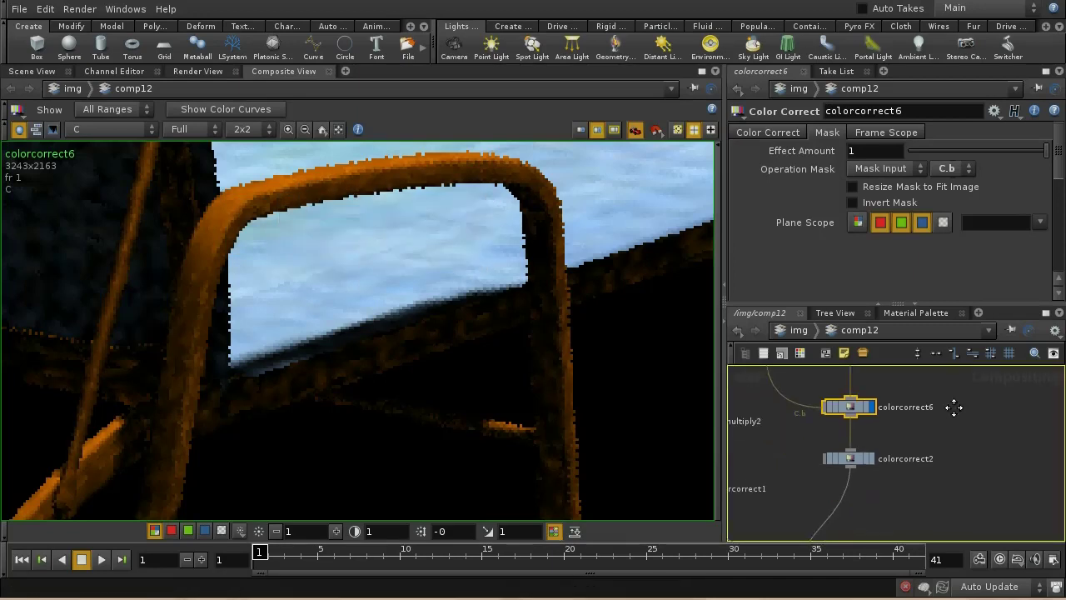
{"action": "scroll", "coordinate": [944, 457], "scroll_direction": "down", "scroll_amount": 3}
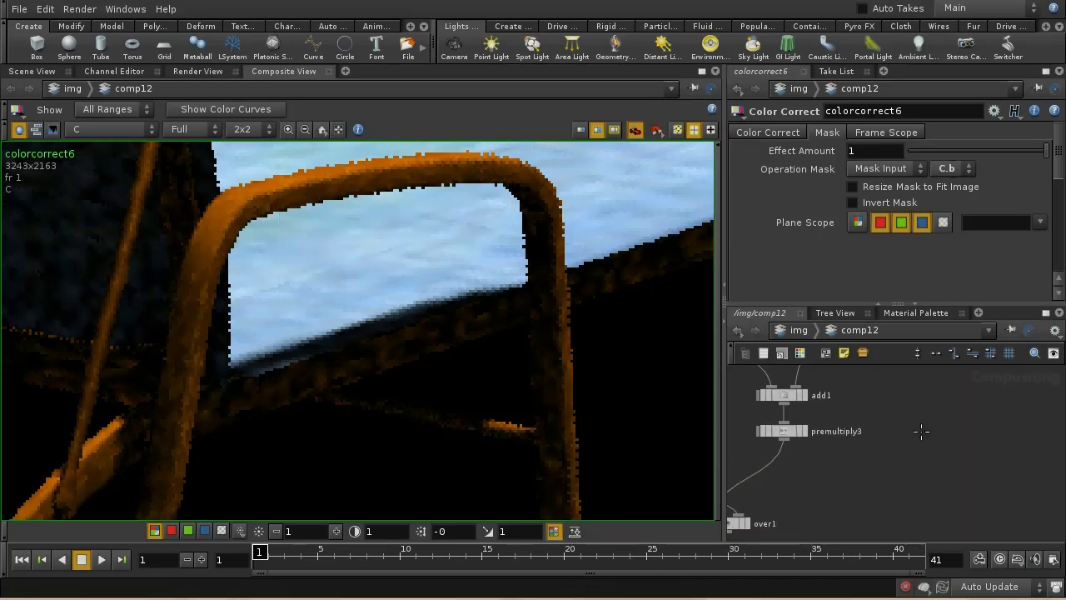
{"action": "middle_click", "coordinate": [783, 431]}
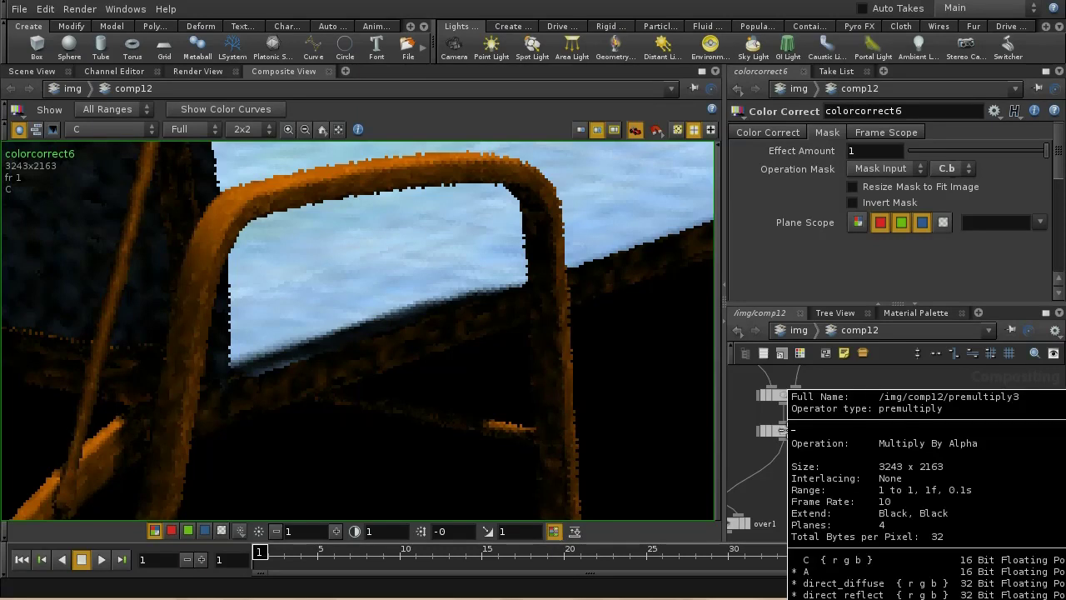
{"action": "middle_click_drag", "start_coordinate": [816, 466], "coordinate": [983, 436]}
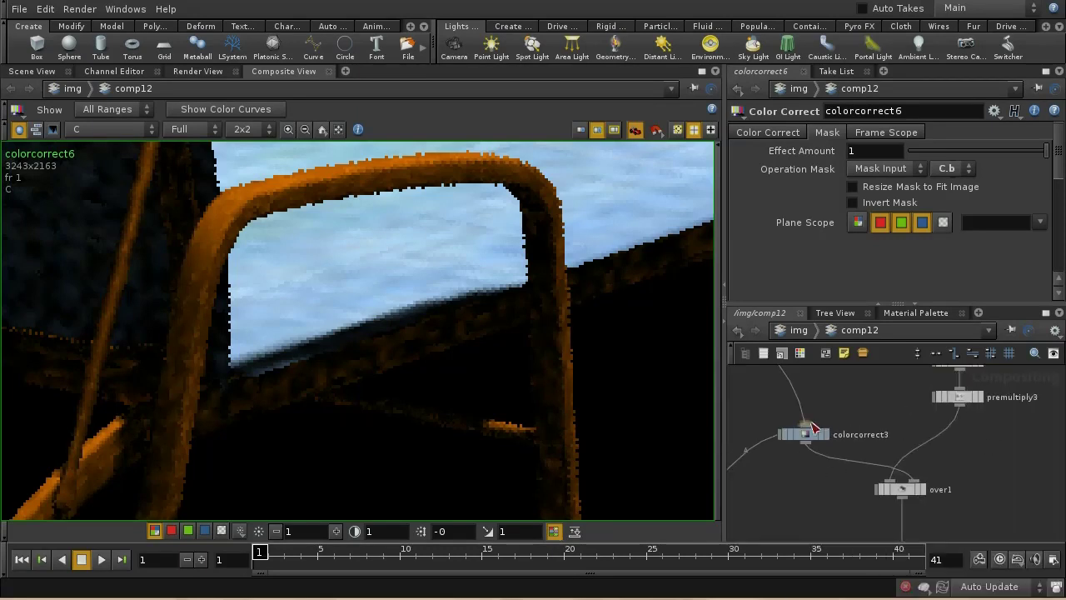
{"action": "middle_click", "coordinate": [803, 434]}
Step: Insert a Scale node between premultiply3 and over1, with colorcorrect3 connected as its second input
{"action": "key", "text": "Tab"}
{"action": "type", "text": "Scale"}
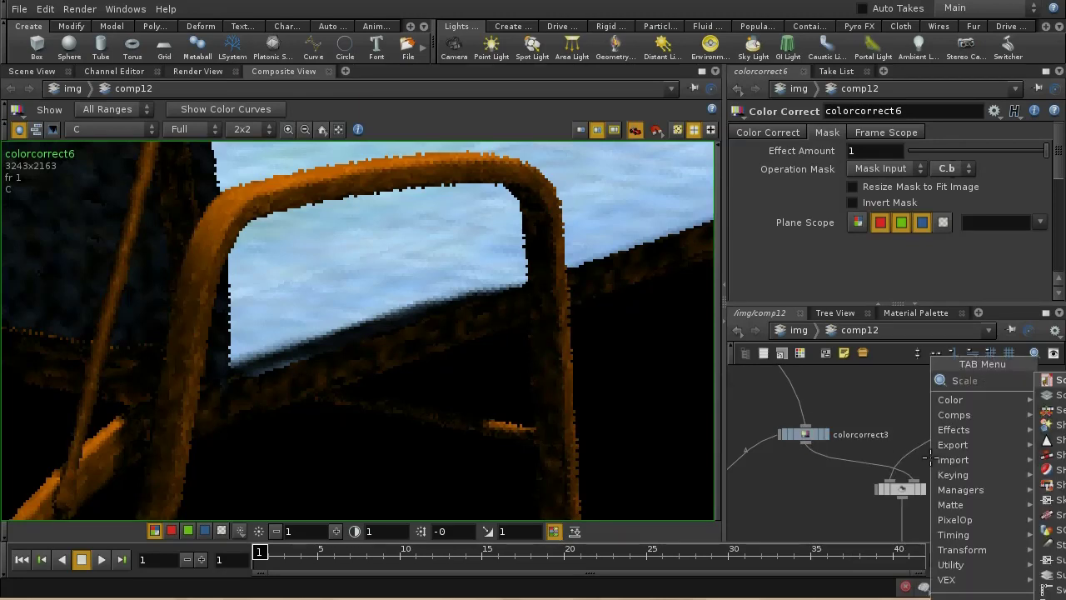
{"action": "left_click", "coordinate": [1057, 380]}
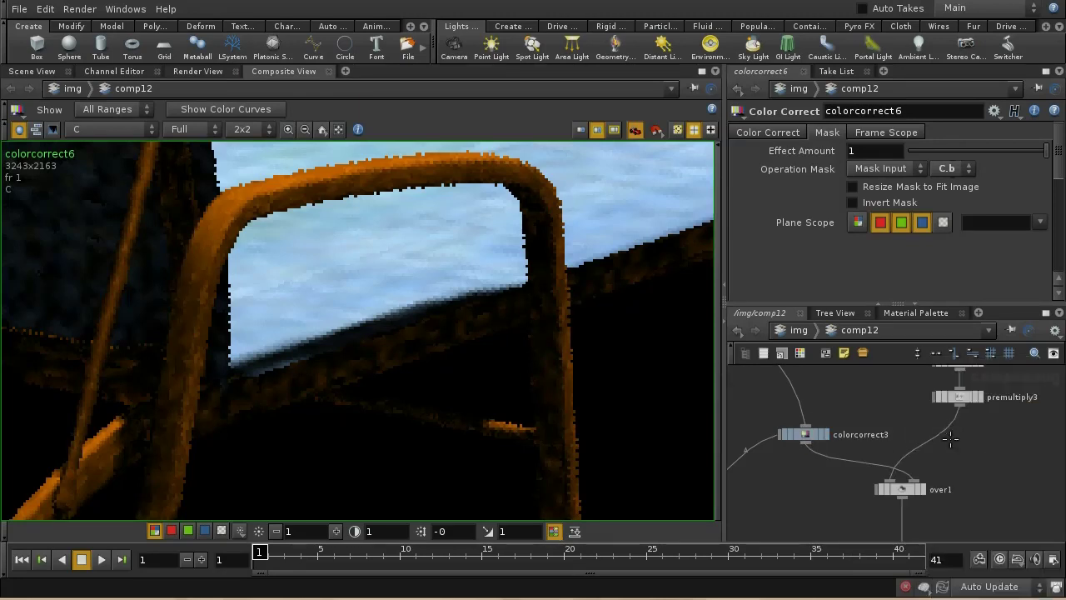
{"action": "left_click", "coordinate": [952, 438]}
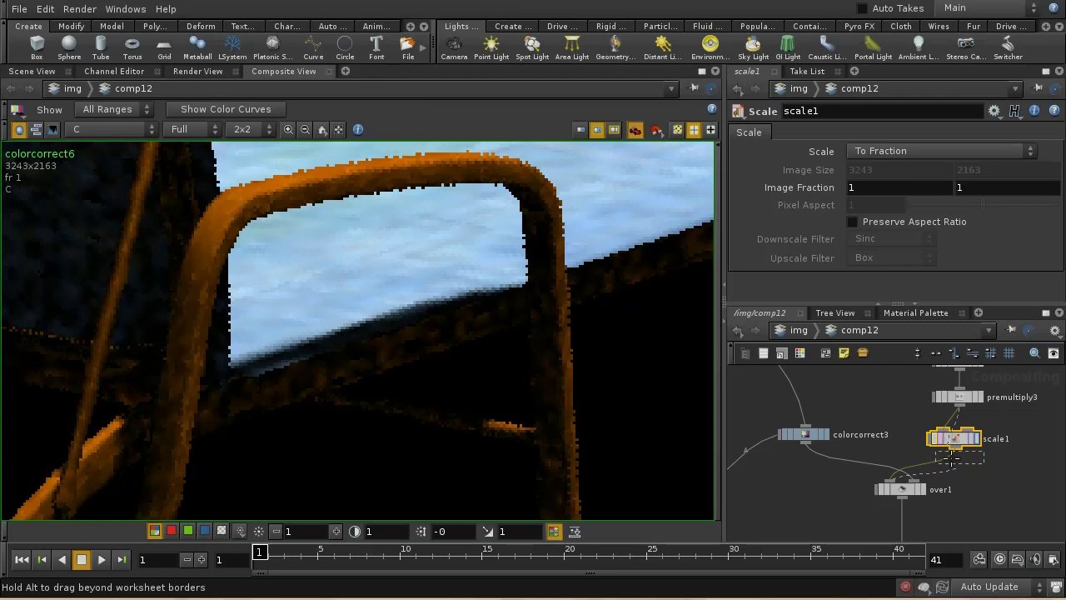
{"action": "left_click", "coordinate": [805, 441]}
{"action": "left_click", "coordinate": [983, 450]}
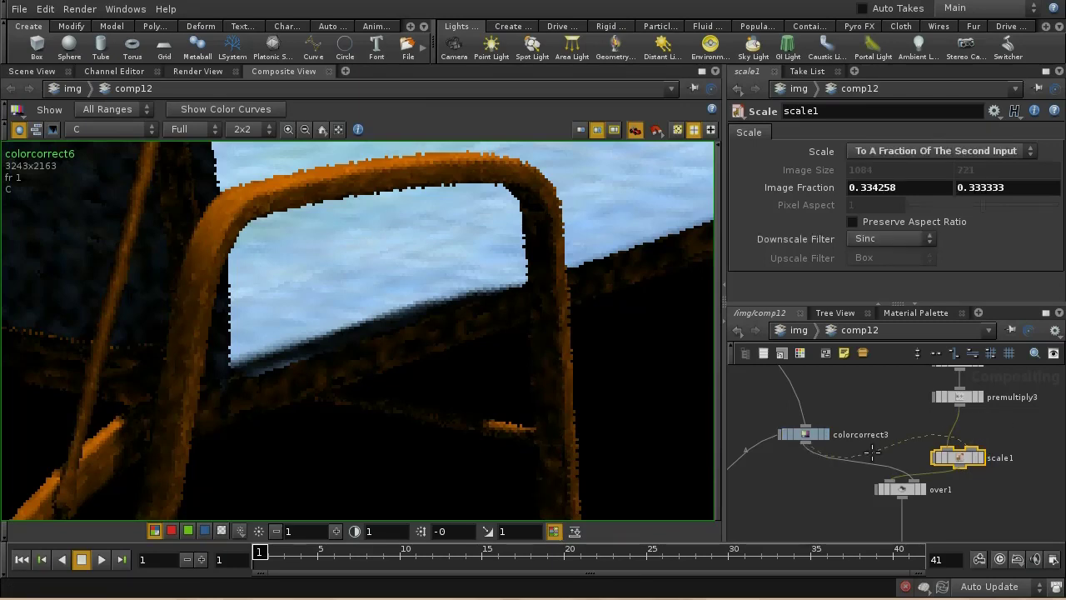
Step: Display scale1, set its Scale mode to To Second Input's Resolution, and frame the resized image
{"action": "left_click", "coordinate": [981, 457]}
{"action": "left_click", "coordinate": [604, 361]}
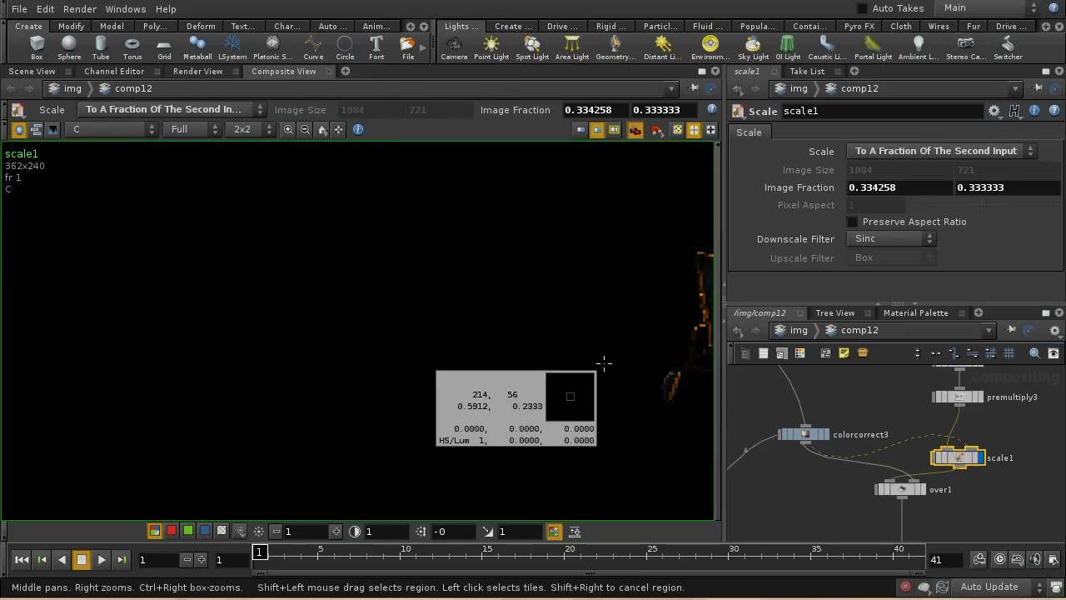
{"action": "left_click_drag", "start_coordinate": [605, 361], "coordinate": [557, 224]}
{"action": "scroll", "coordinate": [565, 283], "scroll_direction": "up", "scroll_amount": 4}
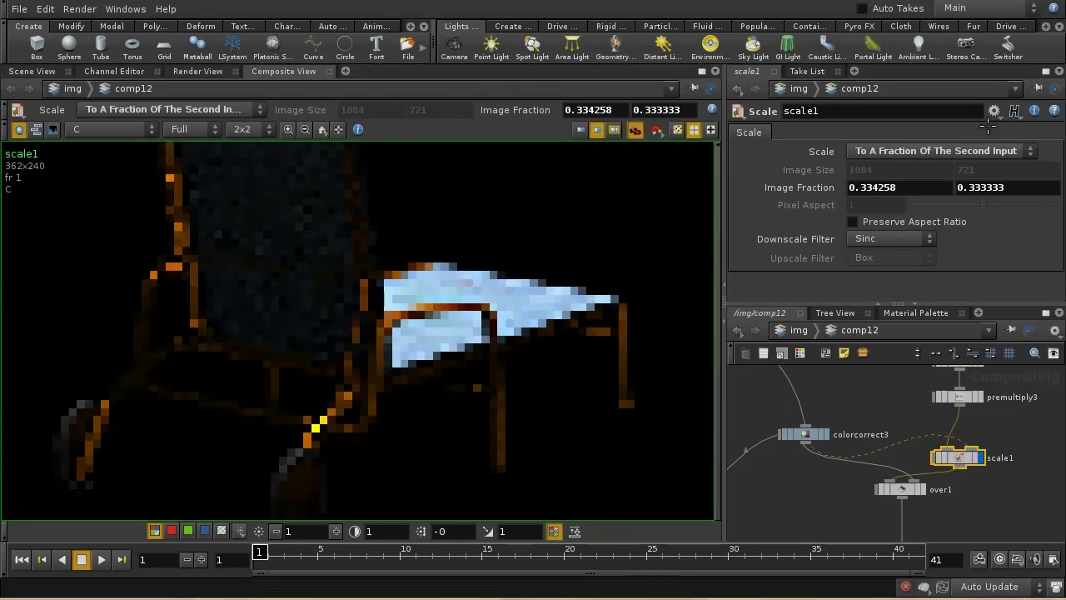
{"action": "left_click", "coordinate": [966, 151]}
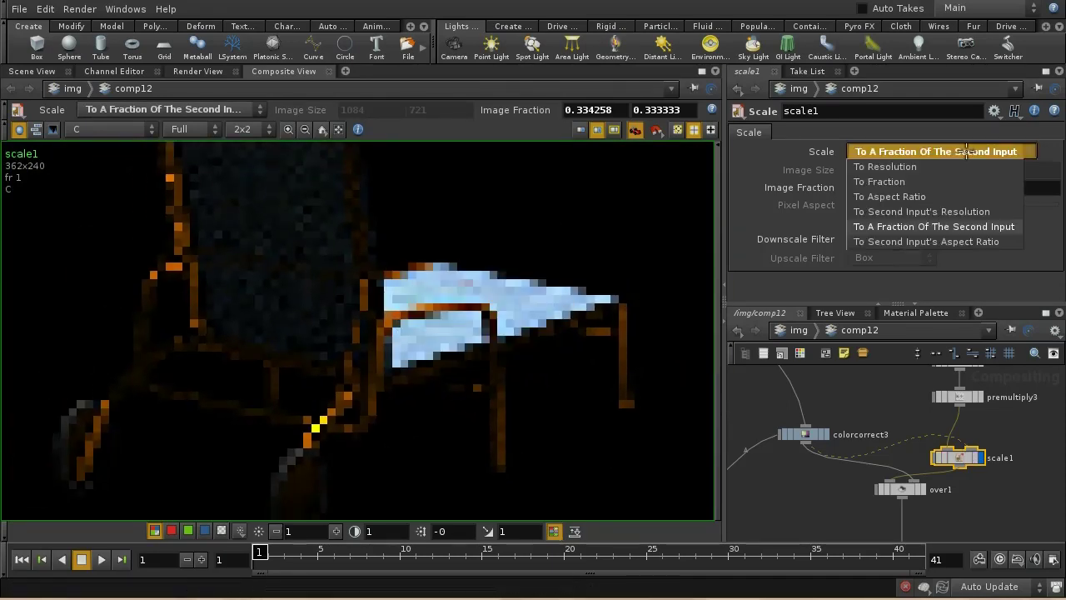
{"action": "left_click", "coordinate": [920, 212]}
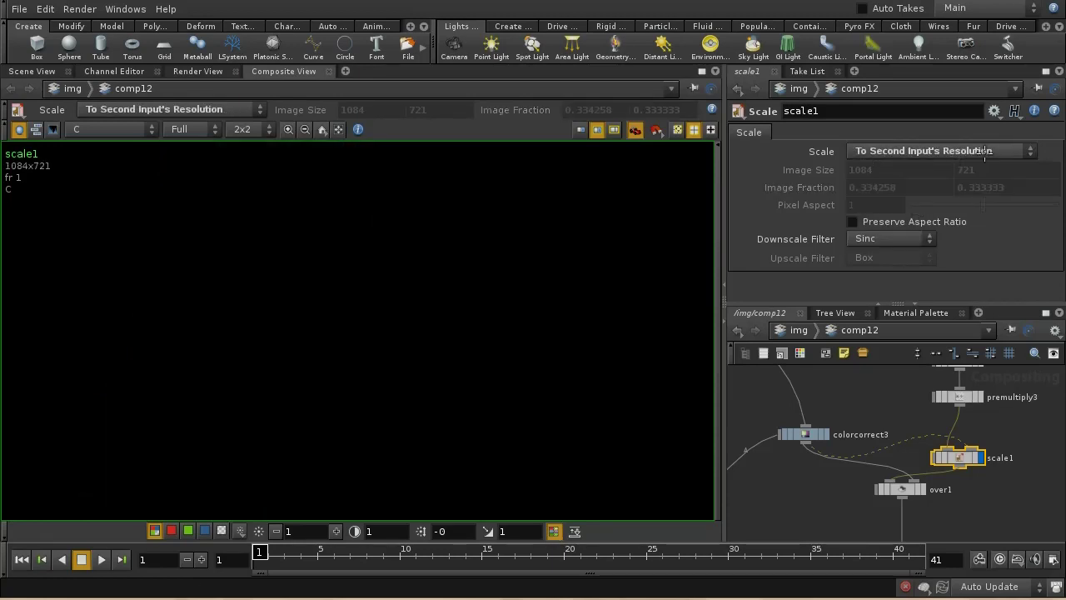
{"action": "left_click_drag", "start_coordinate": [633, 162], "coordinate": [358, 150]}
{"action": "left_click", "coordinate": [340, 129]}
{"action": "left_click_drag", "start_coordinate": [417, 260], "coordinate": [414, 261]}
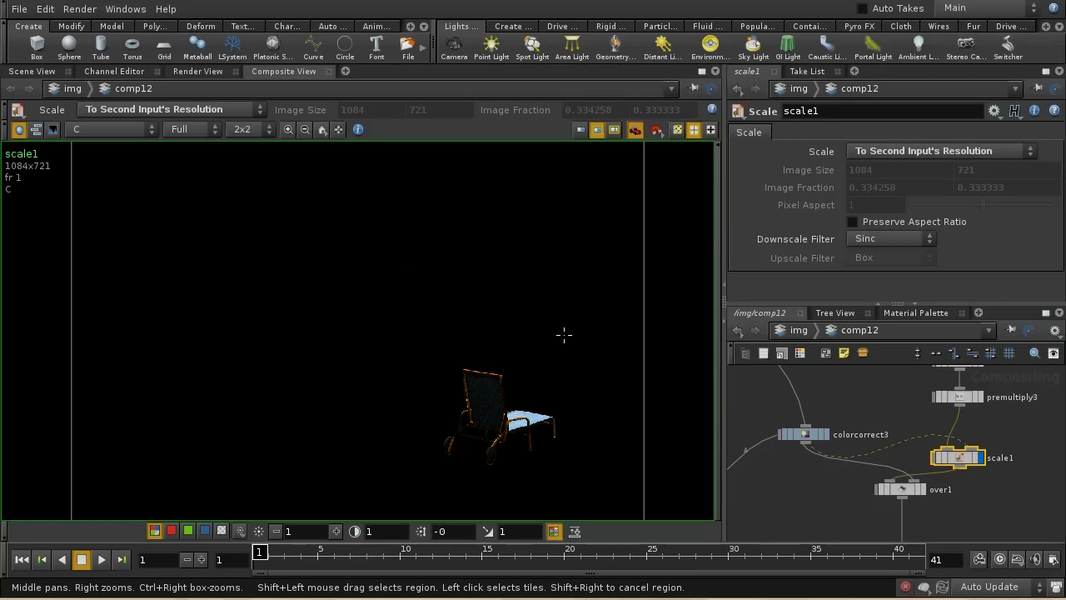
Step: Inspect the downscaled lounger's edges and set scale1's downscale filter to Gaussian
{"action": "right_click_drag", "start_coordinate": [565, 383], "coordinate": [558, 230]}
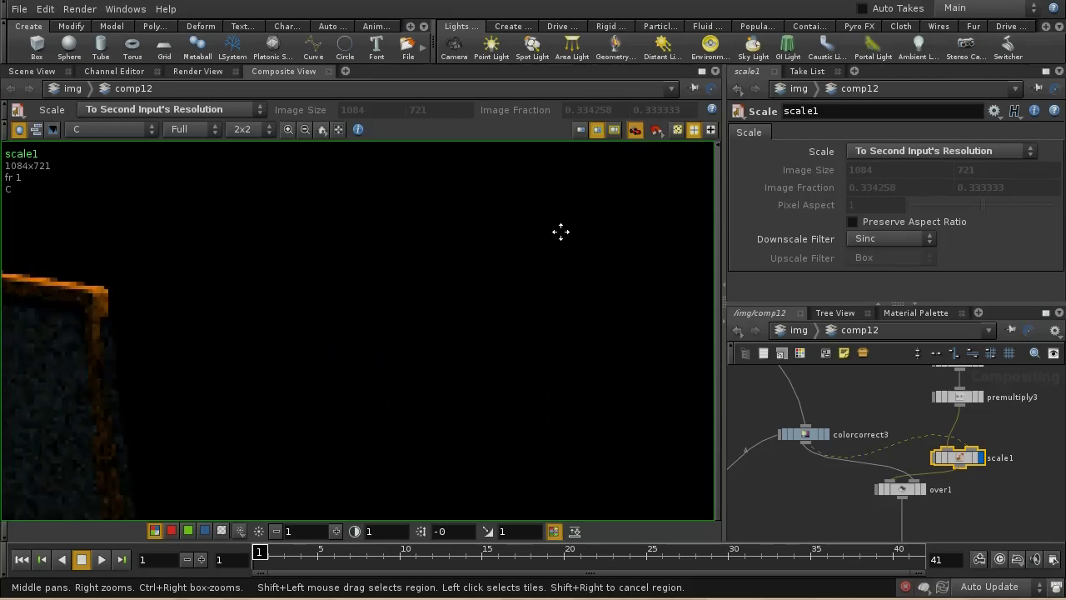
{"action": "middle_click_drag", "start_coordinate": [559, 231], "coordinate": [570, 267]}
{"action": "right_click_drag", "start_coordinate": [500, 333], "coordinate": [483, 178]}
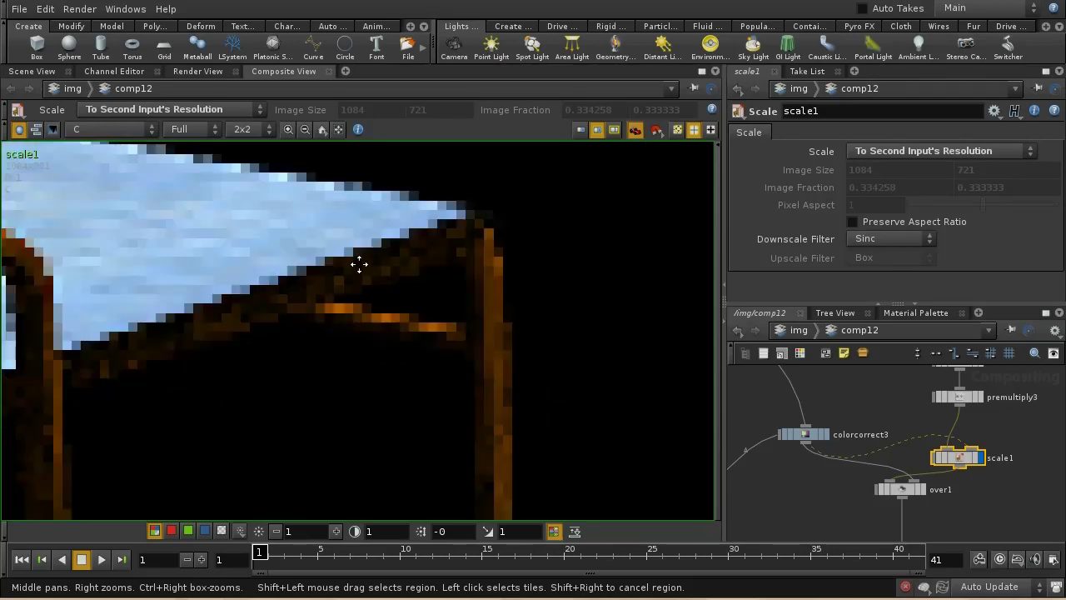
{"action": "right_click_drag", "start_coordinate": [357, 262], "coordinate": [379, 216]}
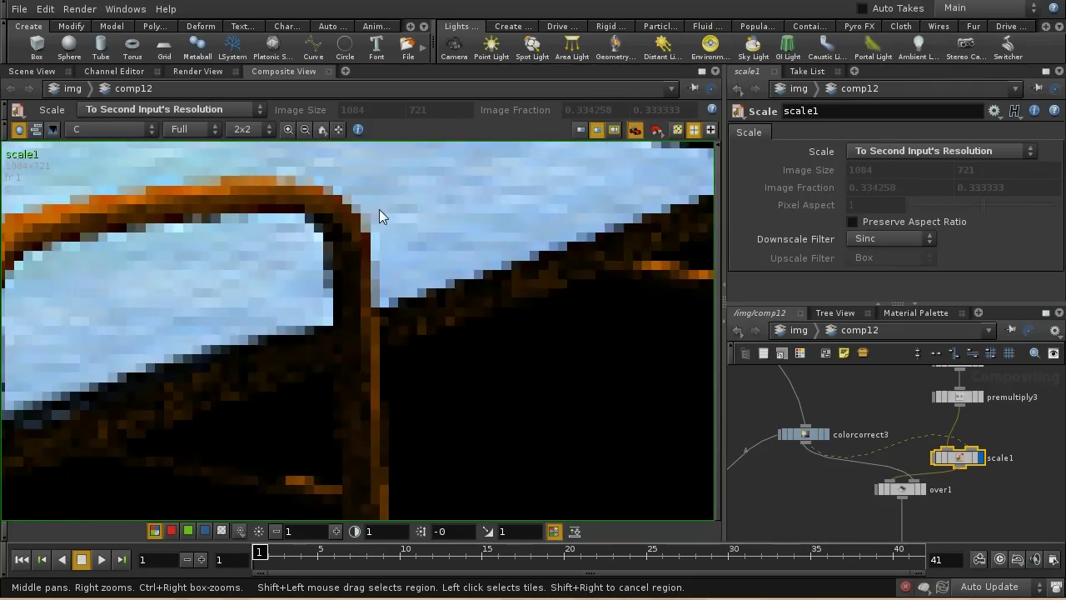
{"action": "left_click", "coordinate": [879, 239]}
{"action": "left_click", "coordinate": [881, 284]}
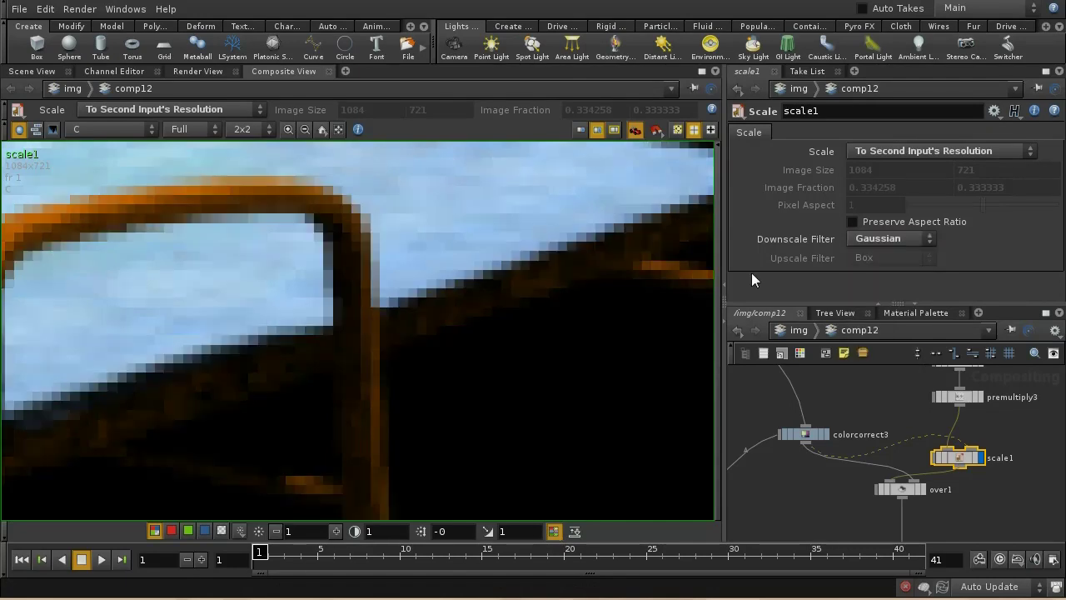
{"action": "right_click_drag", "start_coordinate": [358, 234], "coordinate": [352, 303]}
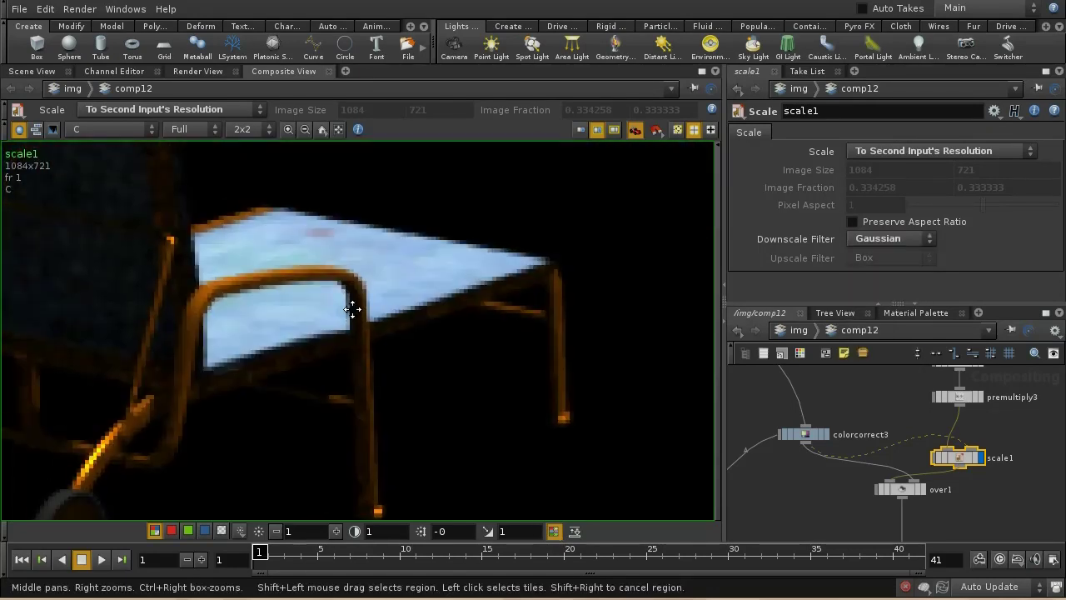
{"action": "middle_click_drag", "start_coordinate": [352, 302], "coordinate": [358, 267]}
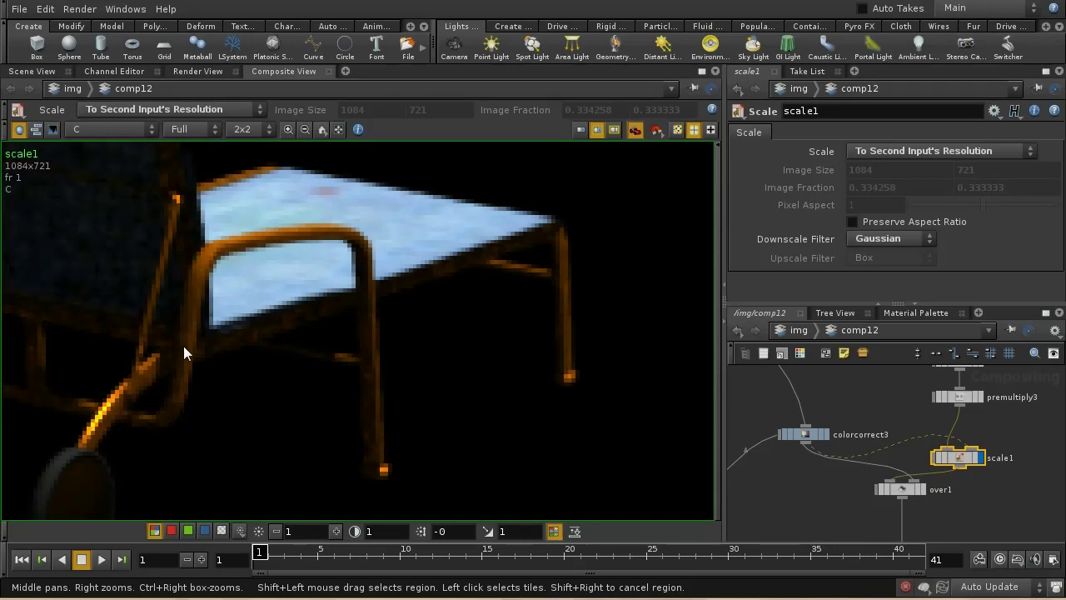
Step: Display the over1 composite and move the over1 node slightly down in the network
{"action": "middle_click_drag", "start_coordinate": [990, 497], "coordinate": [990, 419]}
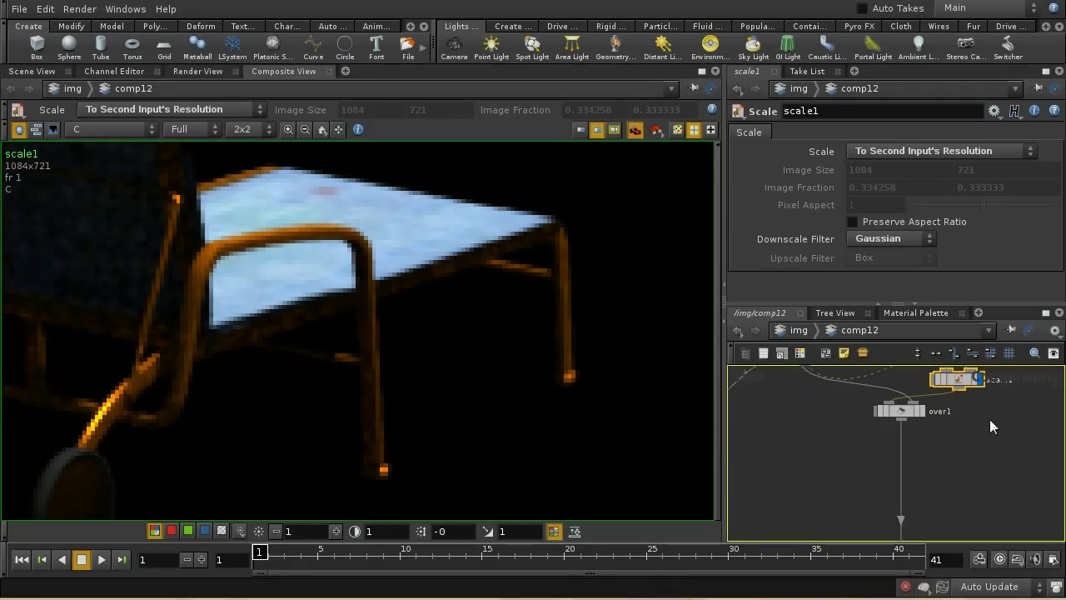
{"action": "left_click", "coordinate": [920, 412]}
{"action": "left_click_drag", "start_coordinate": [906, 410], "coordinate": [906, 419]}
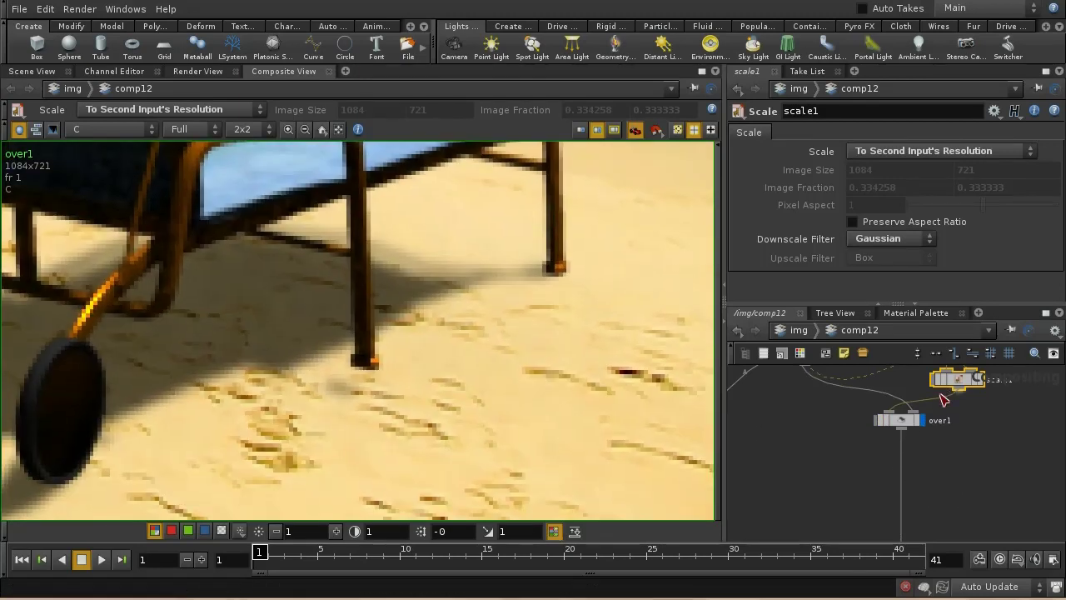
Step: Display colorcorrect4 and examine the lounger's edges against the sand
{"action": "key", "text": "h"}
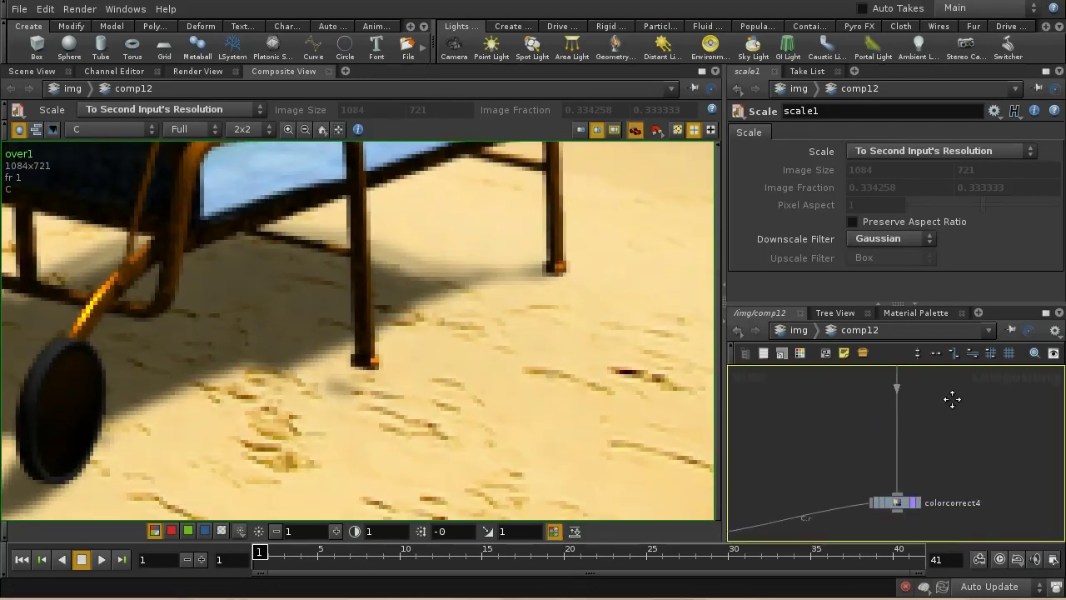
{"action": "left_click", "coordinate": [912, 448]}
{"action": "left_click", "coordinate": [905, 447]}
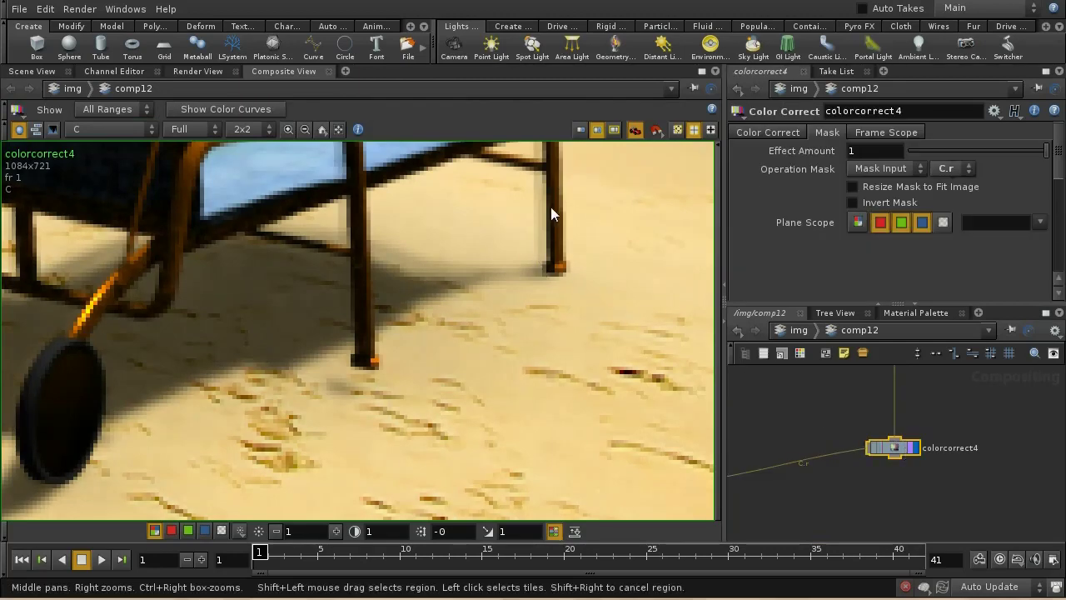
{"action": "right_click_drag", "start_coordinate": [593, 236], "coordinate": [602, 333]}
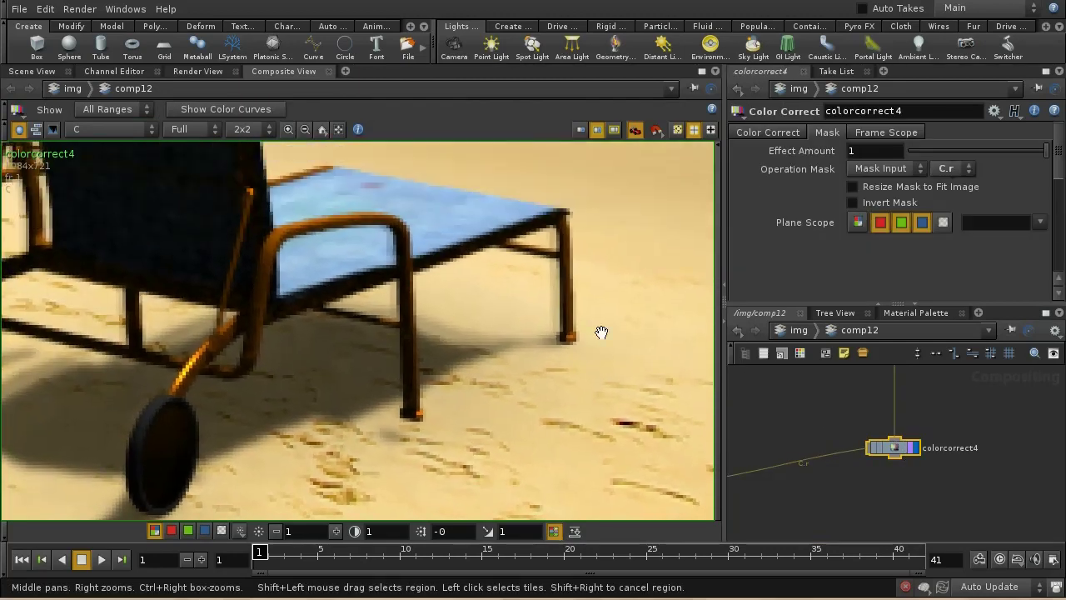
Step: Toggle colorcorrect4's bypass on and off to compare the edges around the lounger's far leg
{"action": "right_click_drag", "start_coordinate": [564, 285], "coordinate": [582, 165]}
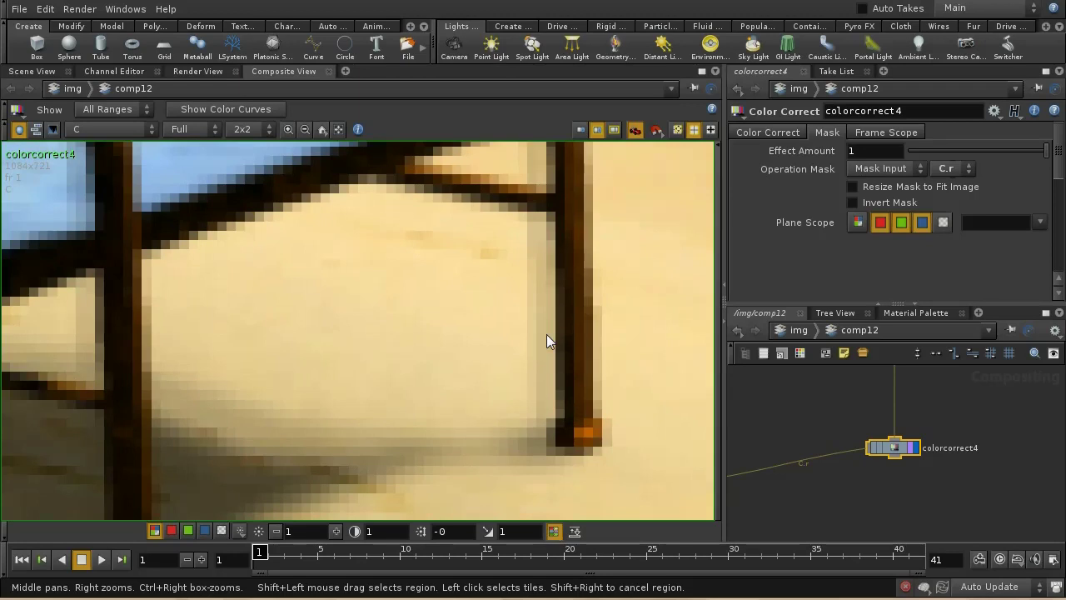
{"action": "left_click", "coordinate": [873, 450]}
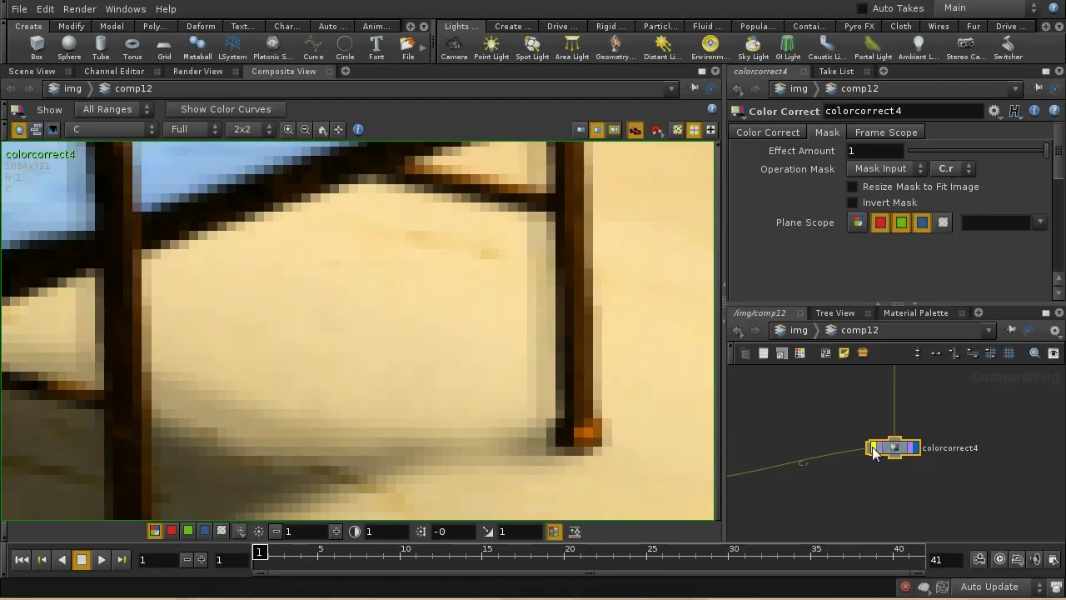
{"action": "left_click", "coordinate": [873, 449]}
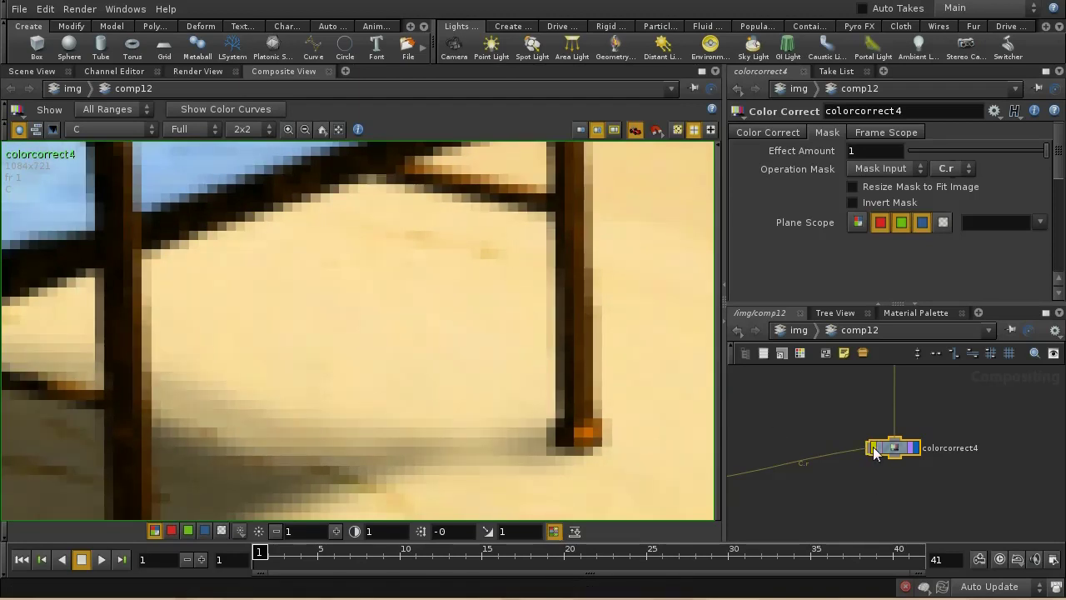
Step: Go to the out network and examine mantra_ao's pixel filter and Sub-Pixel Output settings
{"action": "middle_click_drag", "start_coordinate": [797, 475], "coordinate": [874, 481]}
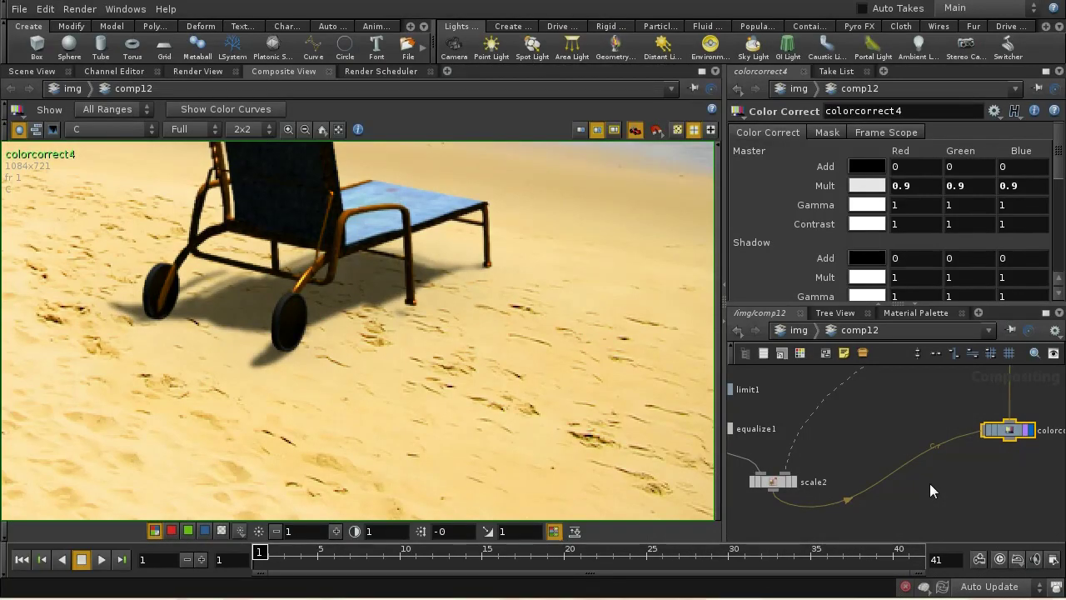
{"action": "middle_click_drag", "start_coordinate": [874, 447], "coordinate": [886, 519]}
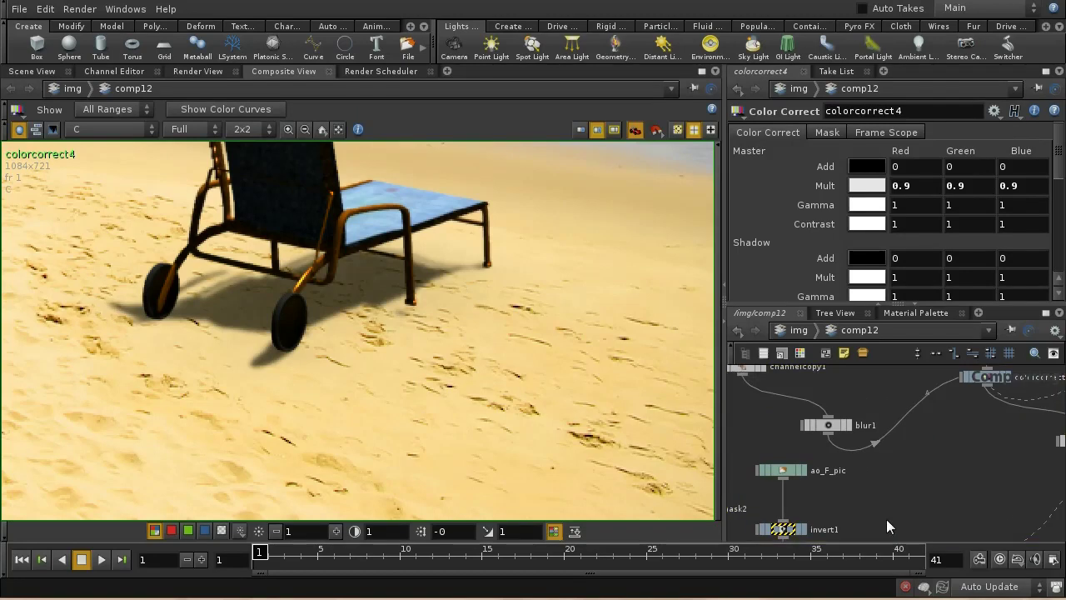
{"action": "left_click", "coordinate": [797, 331]}
{"action": "left_click", "coordinate": [797, 329]}
{"action": "left_click", "coordinate": [838, 399]}
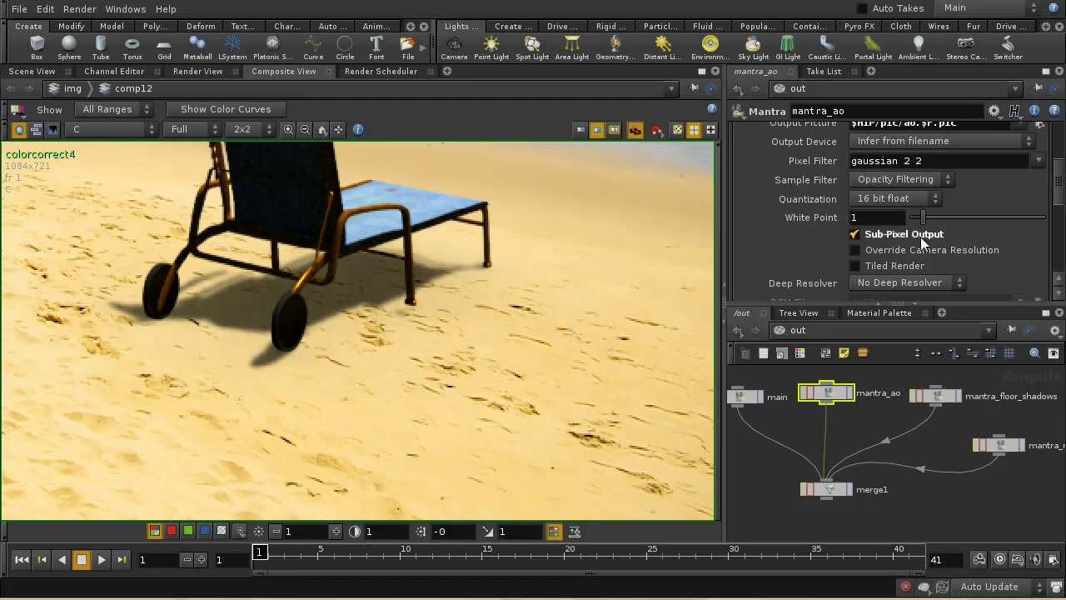
Step: Return to the comp12 image network and inspect scale2's scale mode and downscale filter
{"action": "left_click", "coordinate": [826, 332]}
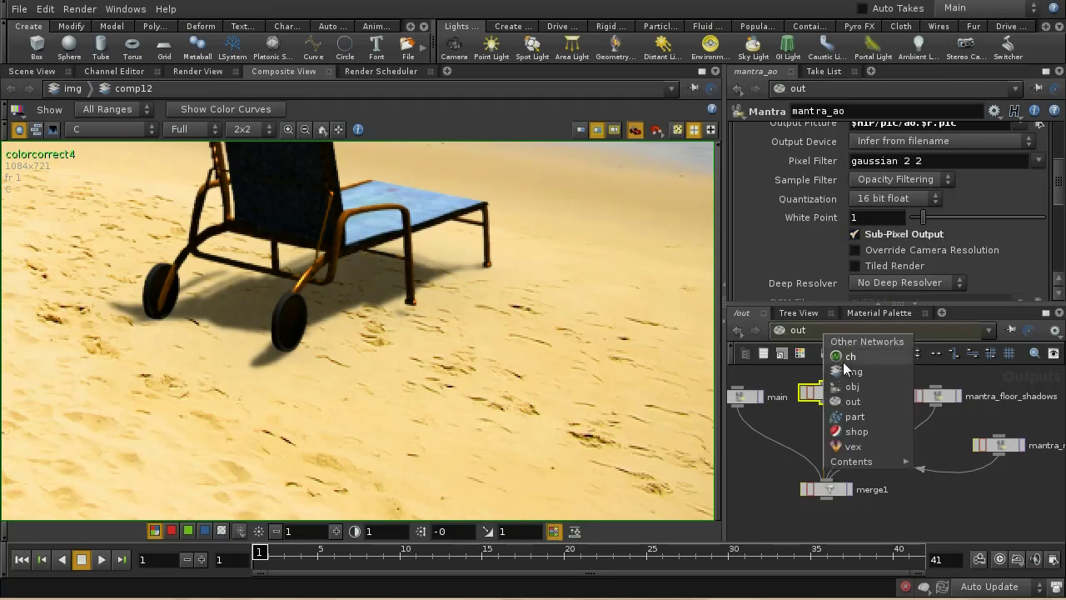
{"action": "left_click", "coordinate": [845, 372]}
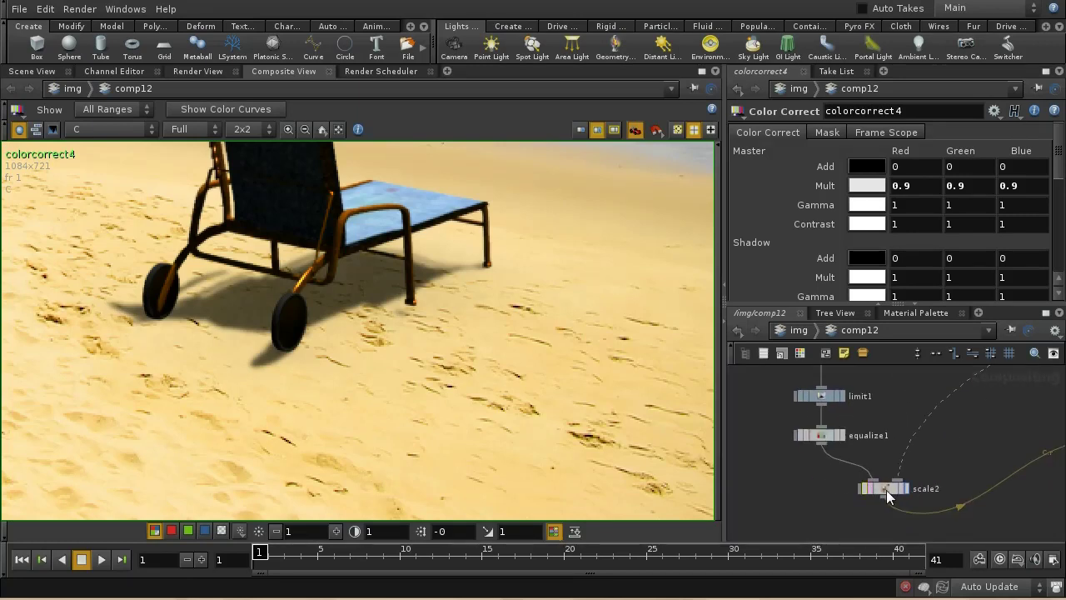
{"action": "left_click", "coordinate": [886, 490]}
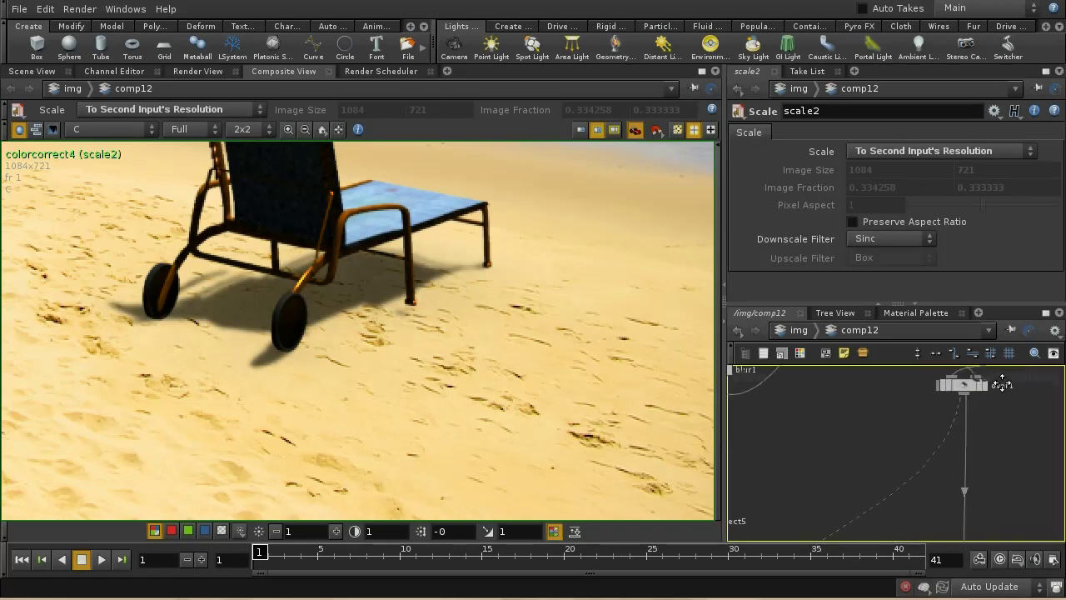
Step: Select colorcorrect4 and examine the lounger within the whole beach composite
{"action": "left_click", "coordinate": [952, 435]}
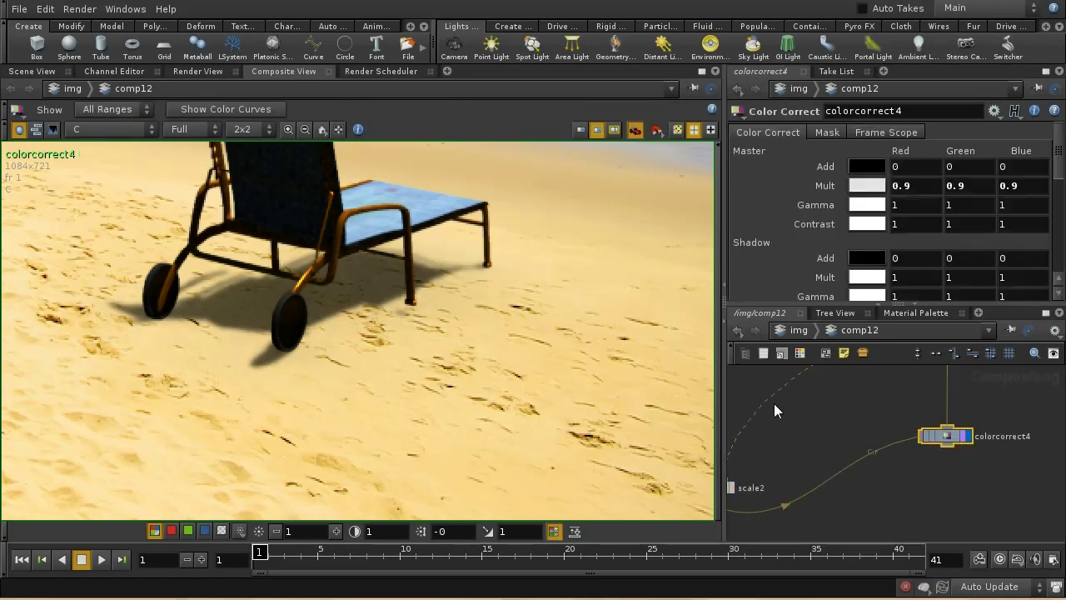
{"action": "mouse_move", "coordinate": [819, 188]}
{"action": "middle_mouse_down"}
{"action": "mouse_move", "coordinate": [742, 190]}
{"action": "mouse_move", "coordinate": [801, 194]}
{"action": "middle_mouse_up"}
{"action": "scroll", "coordinate": [584, 277], "scroll_direction": "down", "scroll_amount": 3}
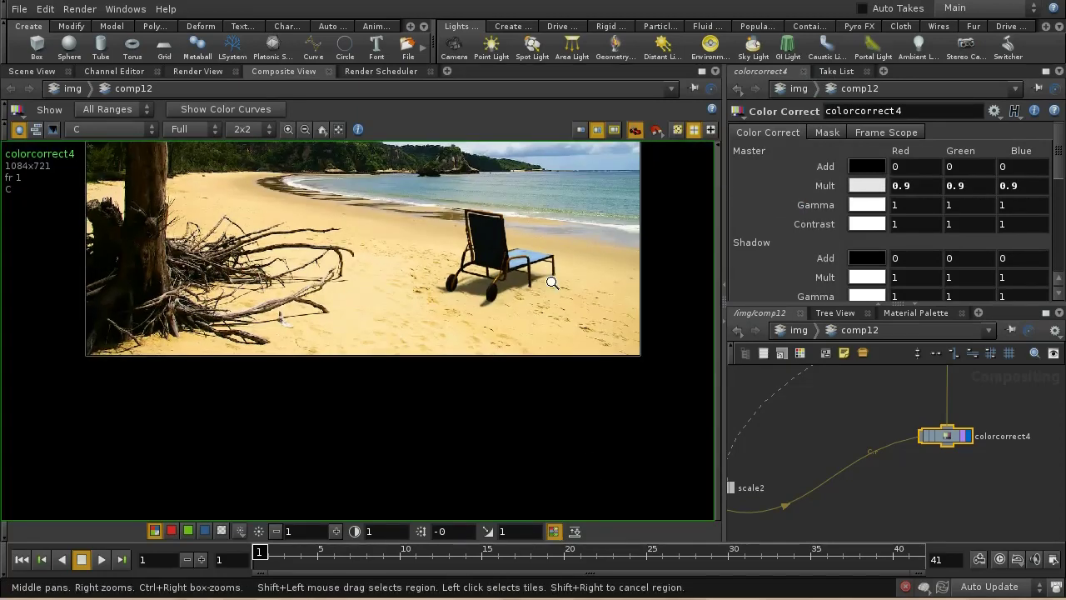
{"action": "scroll", "coordinate": [551, 290], "scroll_direction": "down", "scroll_amount": 2}
{"action": "middle_click_drag", "start_coordinate": [529, 287], "coordinate": [498, 386]}
{"action": "scroll", "coordinate": [499, 385], "scroll_direction": "up", "scroll_amount": 3}
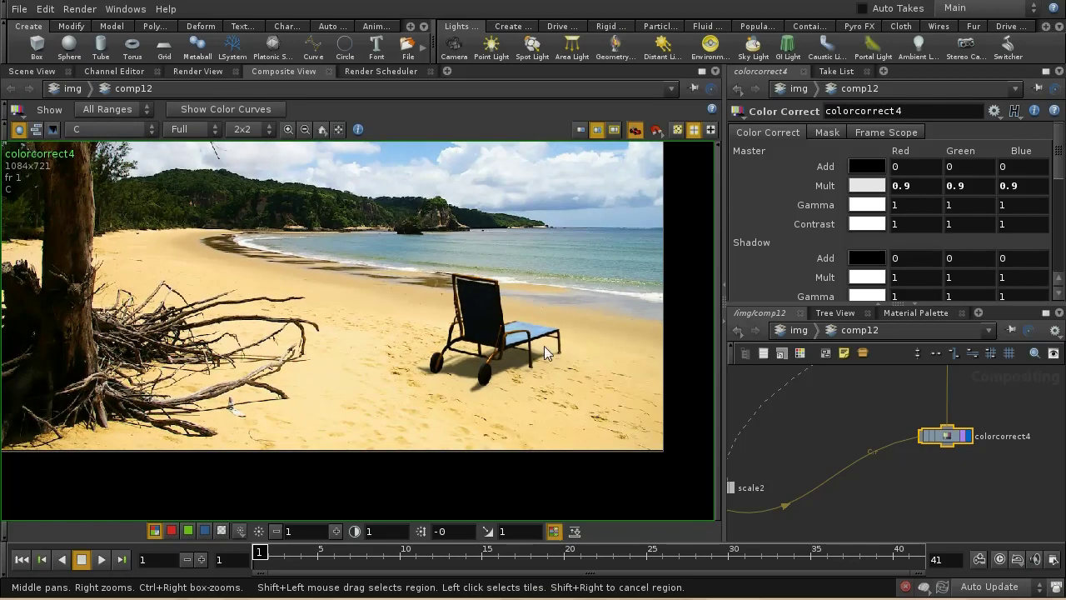